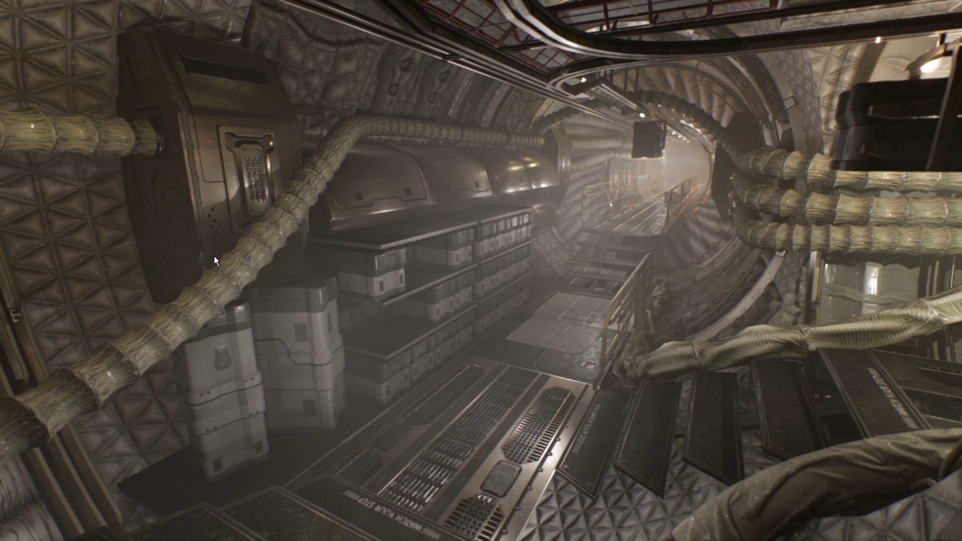
click(72, 255)
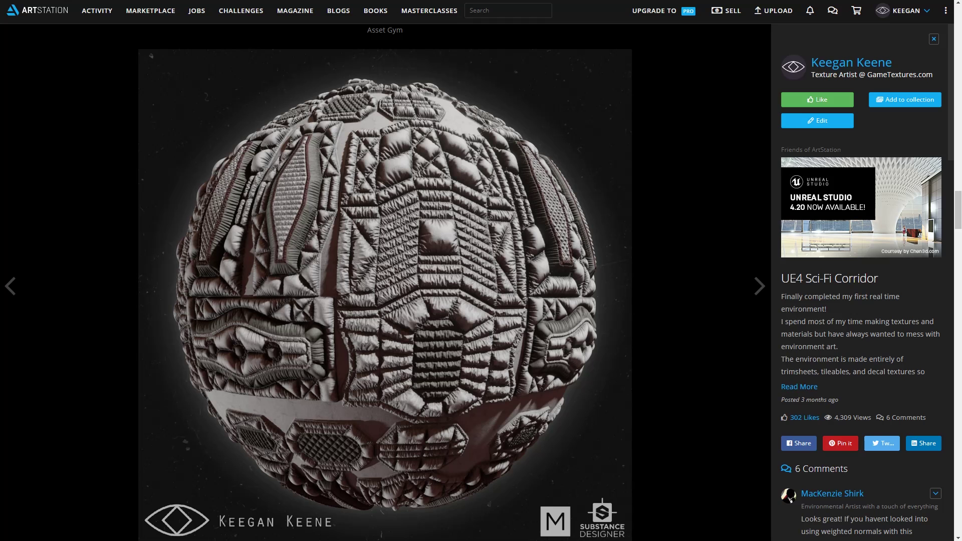
Step: Examine the quilted insulation, ribbed padding and wrapped-fabric material renders in the UE4 Sci-Fi Corridor post on ArtStation
scroll(215, 261, down, 3)
scroll(277, 200, up, 3)
scroll(307, 171, down, 4)
scroll(300, 165, up, 3)
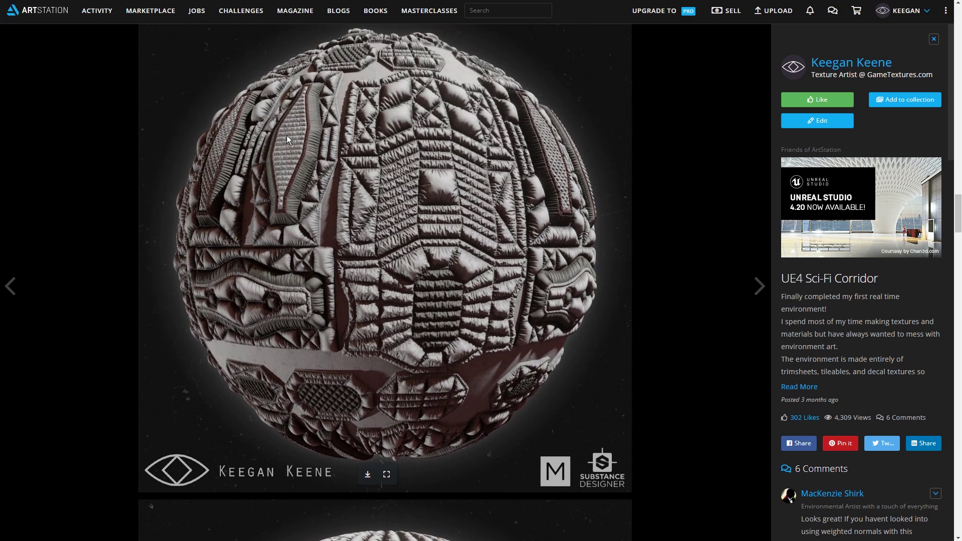
scroll(377, 178, down, 9)
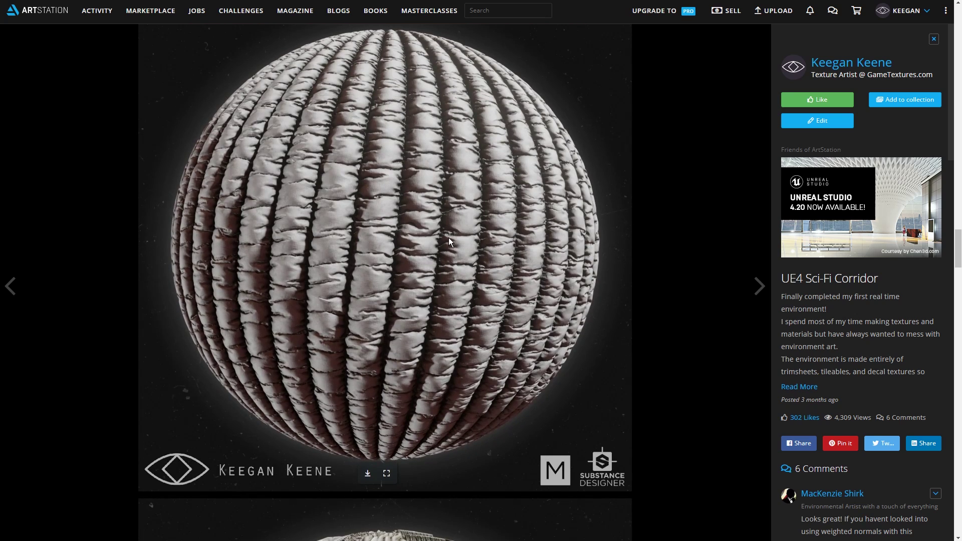
scroll(447, 213, down, 8)
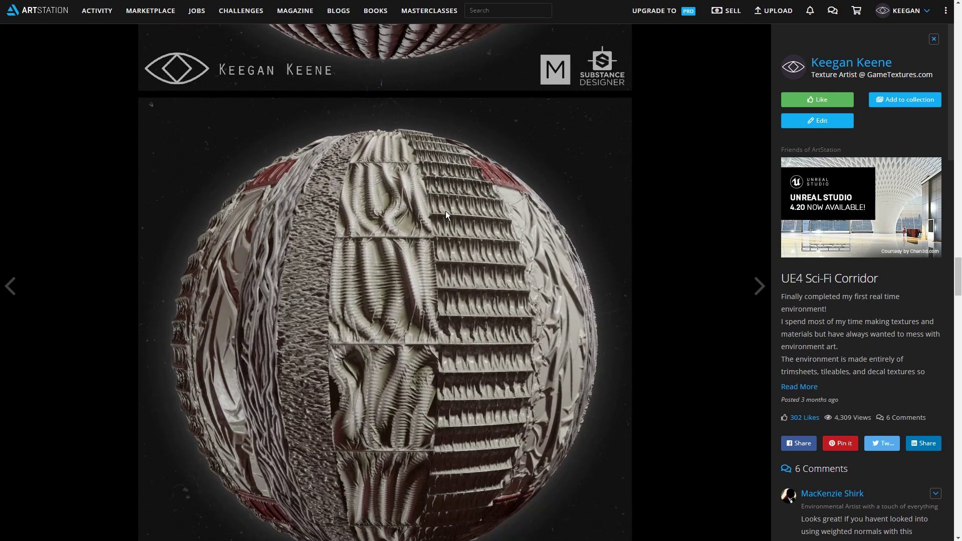
scroll(439, 225, down, 1)
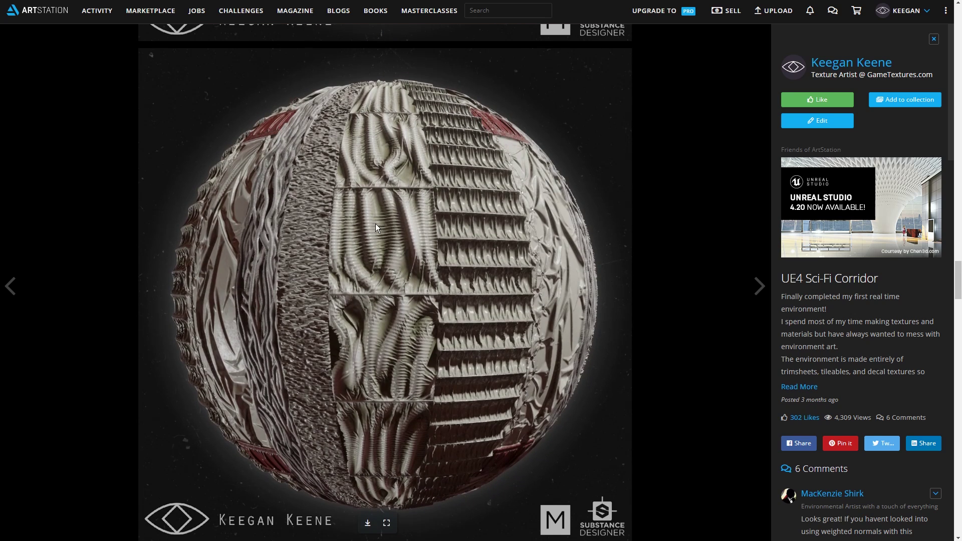
scroll(374, 223, up, 2)
scroll(374, 223, down, 2)
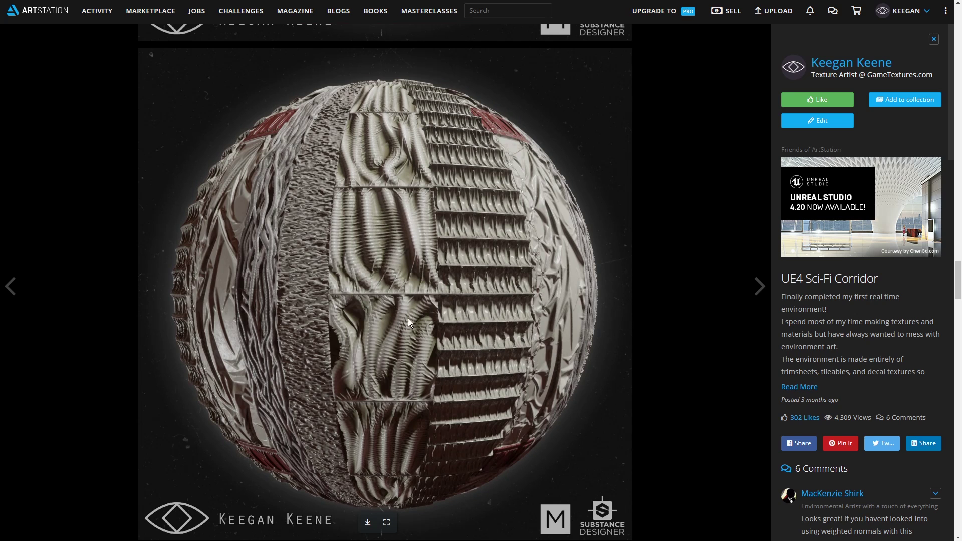
scroll(268, 284, down, 11)
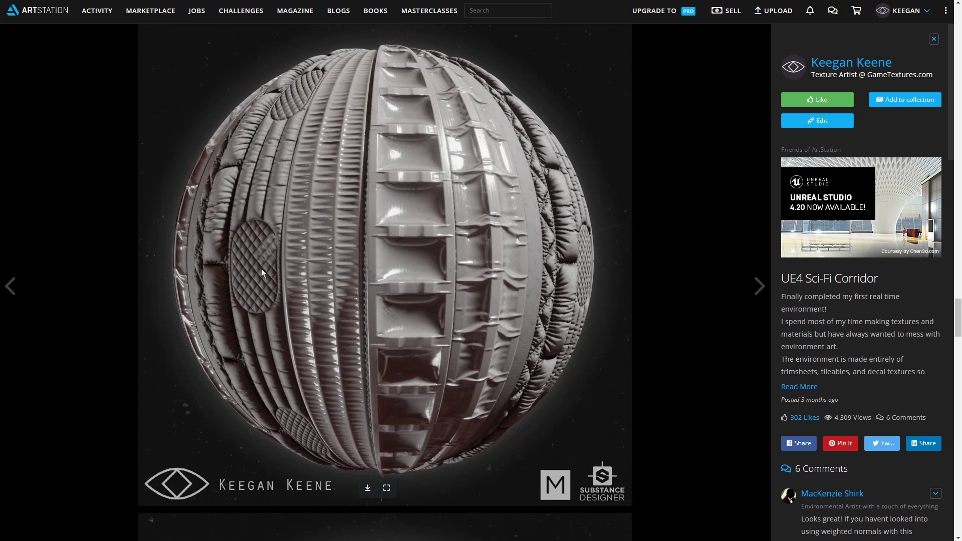
scroll(402, 280, up, 2)
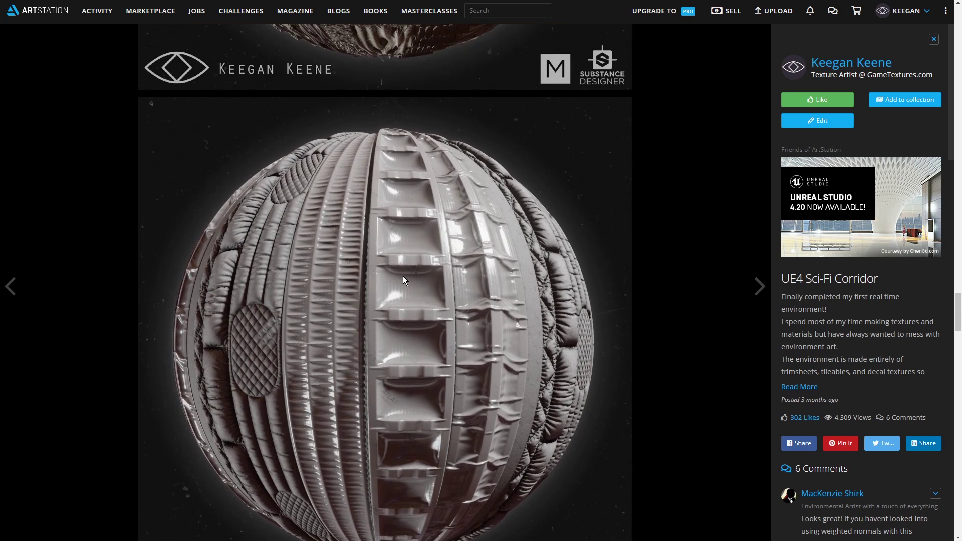
scroll(413, 285, down, 1)
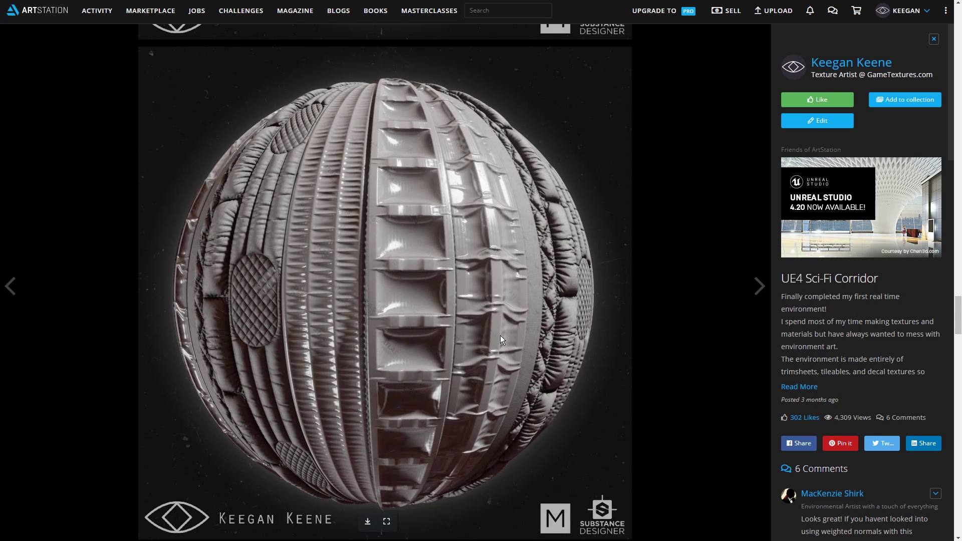
Step: Examine the black rubber and metal decal material renders further down the UE4 Sci-Fi Corridor post
scroll(336, 249, down, 10)
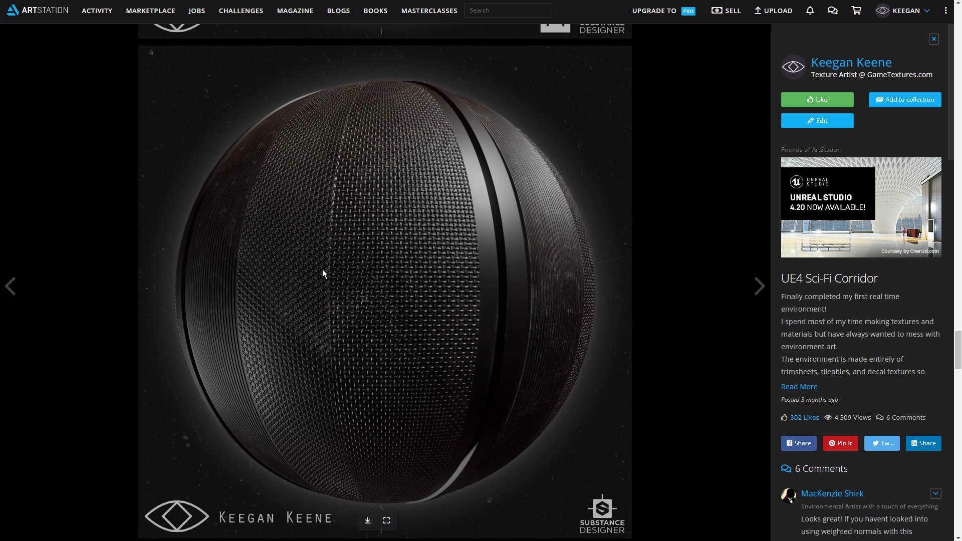
scroll(323, 269, down, 2)
scroll(322, 267, up, 2)
scroll(341, 245, down, 1)
scroll(341, 246, up, 1)
scroll(321, 246, down, 7)
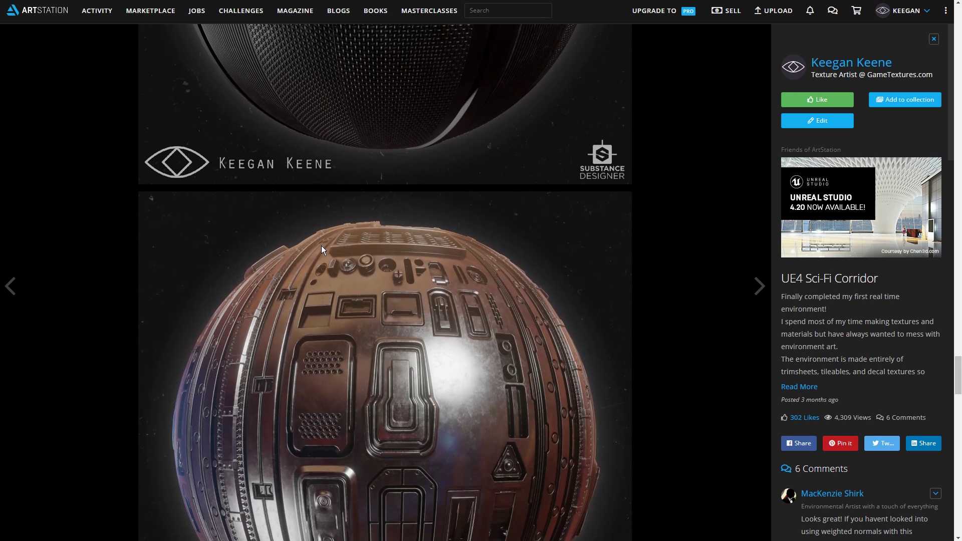
scroll(320, 246, down, 4)
scroll(381, 236, up, 1)
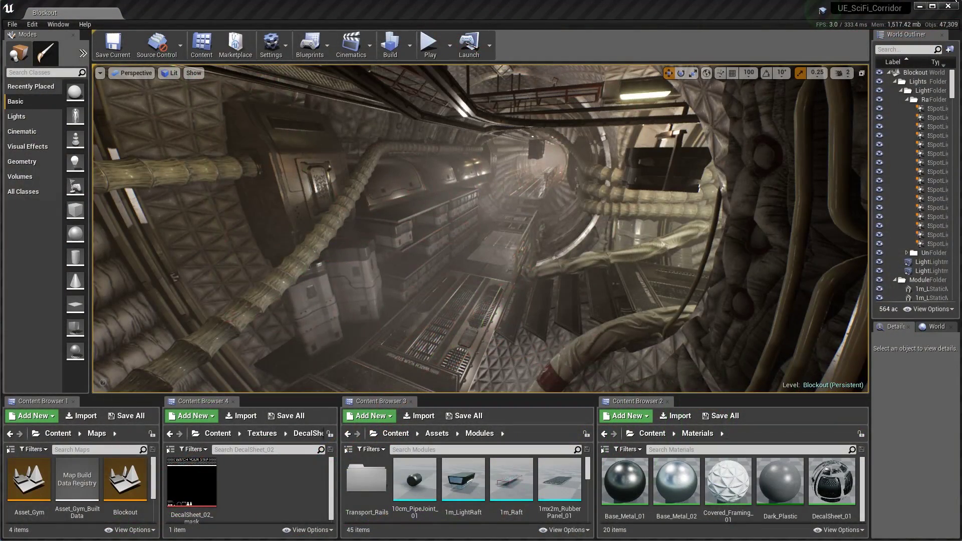
Step: Switch to the Unreal Editor and inspect the corridor's modular pieces, selecting a curved insulation panel, a tube wall section and two joint rings
right_drag(493, 250, 450, 275)
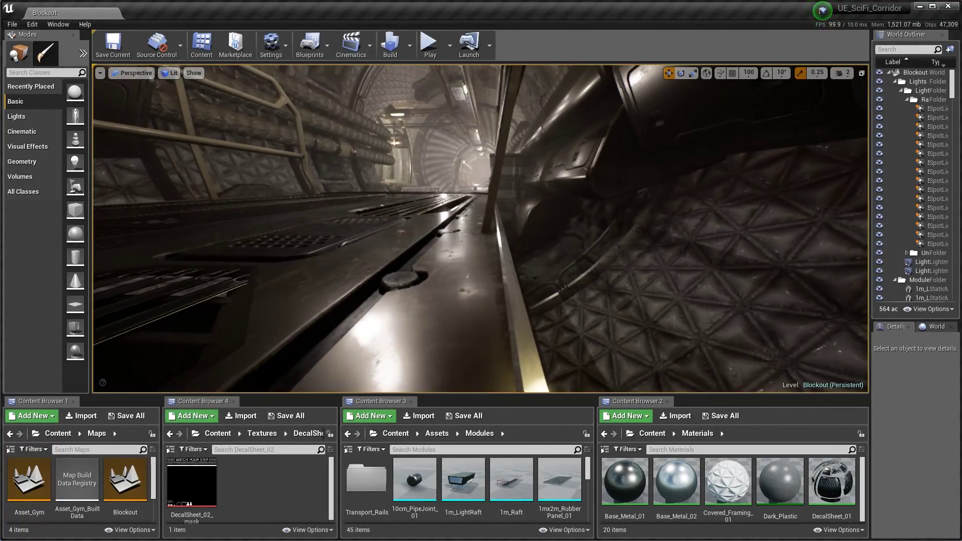
right_drag(486, 253, 485, 268)
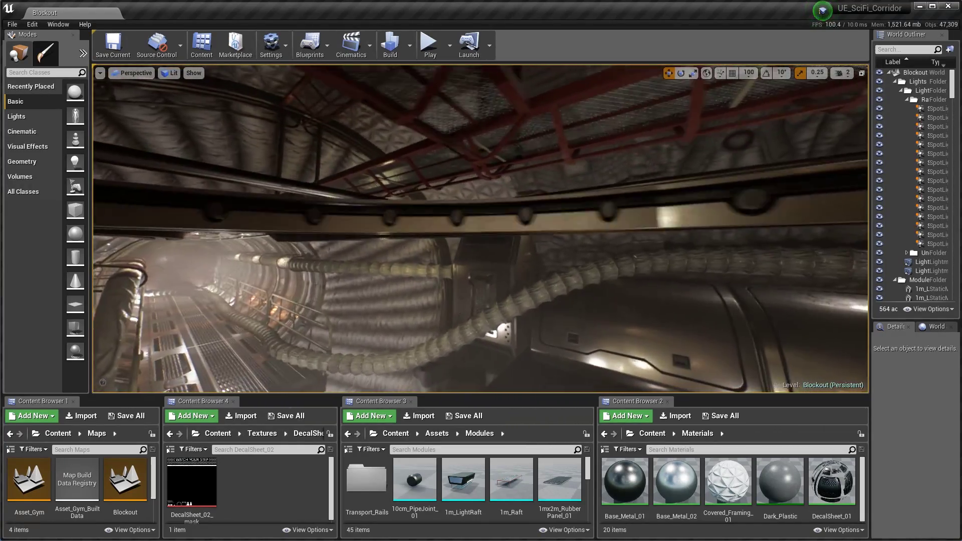
right_drag(480, 229, 468, 222)
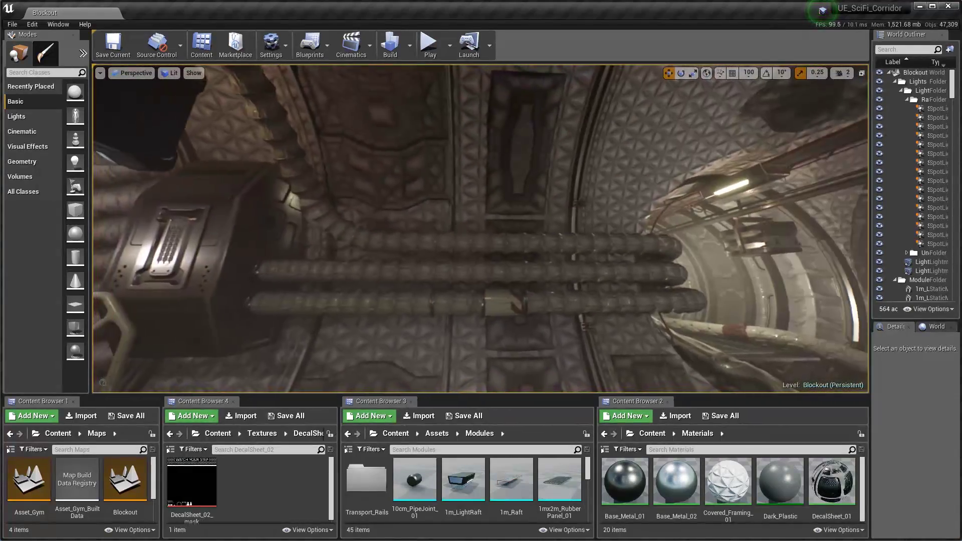
right_drag(485, 197, 485, 197)
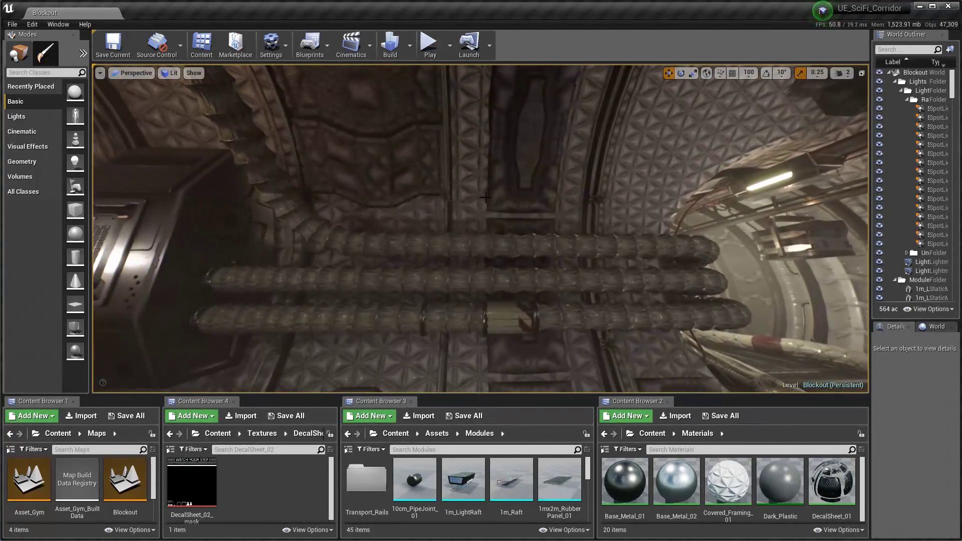
click(509, 207)
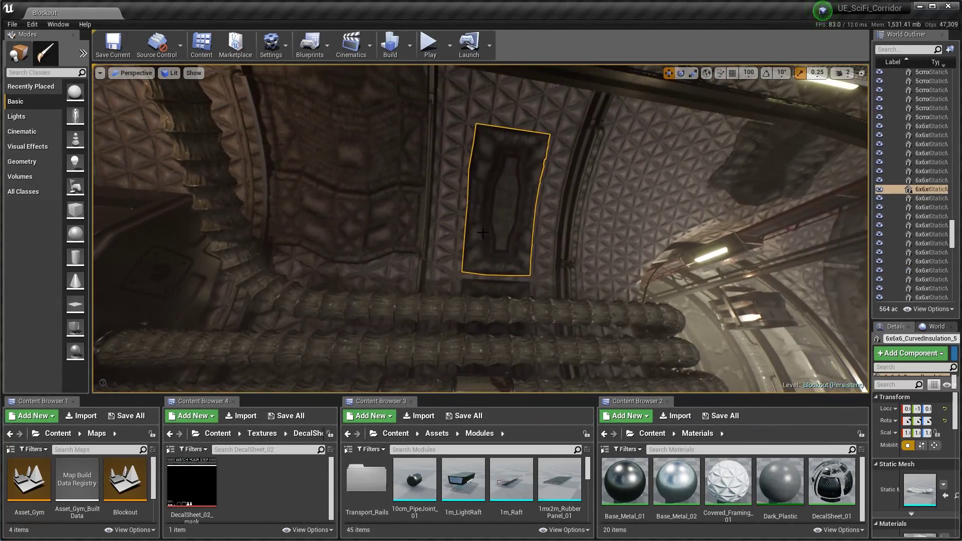
click(383, 227)
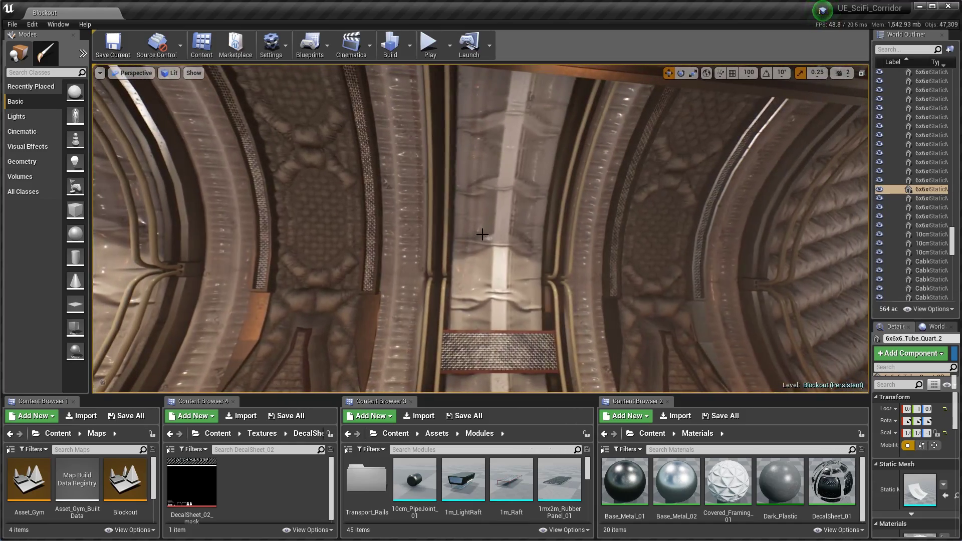
click(482, 233)
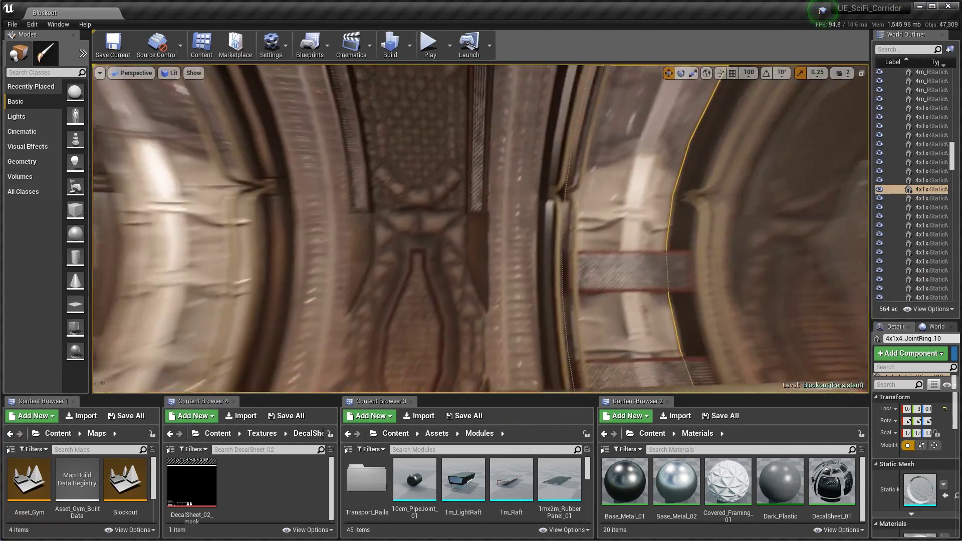
right_drag(473, 209, 473, 210)
click(445, 225)
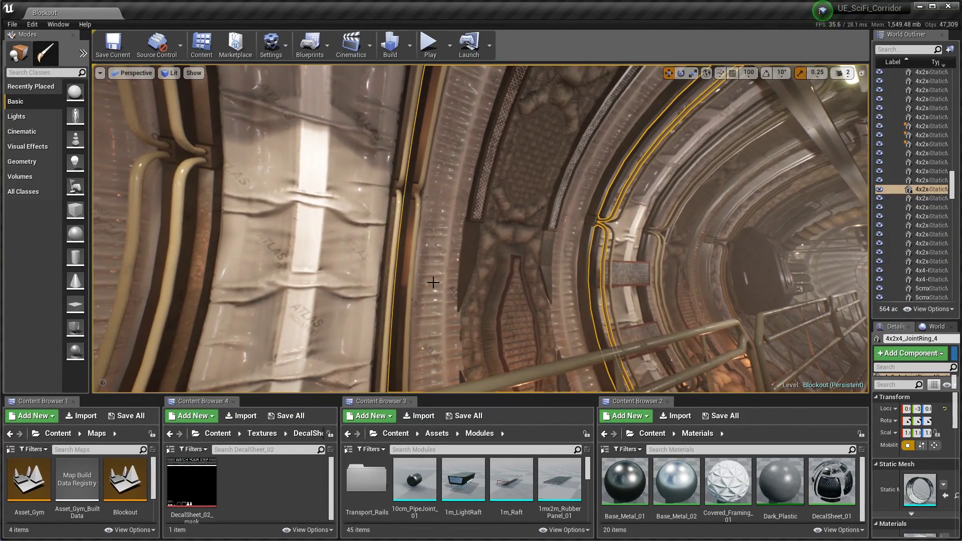
right_drag(433, 282, 433, 282)
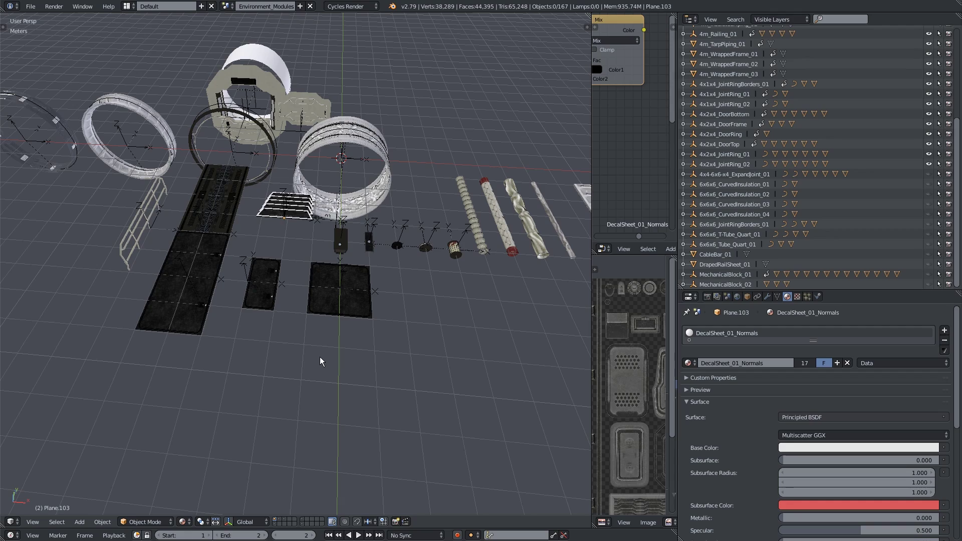
Step: Switch to Blender and examine the modular kit laid out in the Environment_Modules scene, especially the floor panels, stairs and light fixture
middle_drag(318, 355, 303, 341)
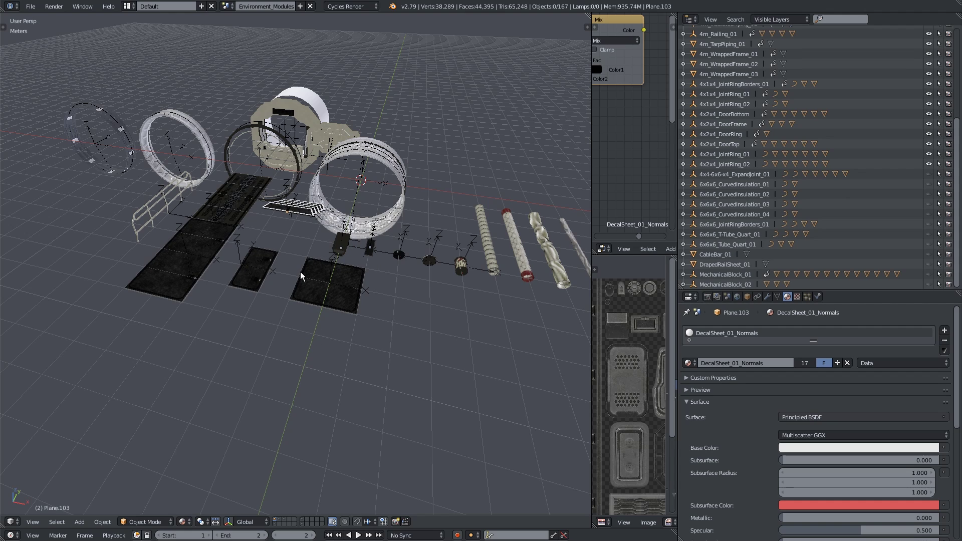
scroll(300, 271, up, 5)
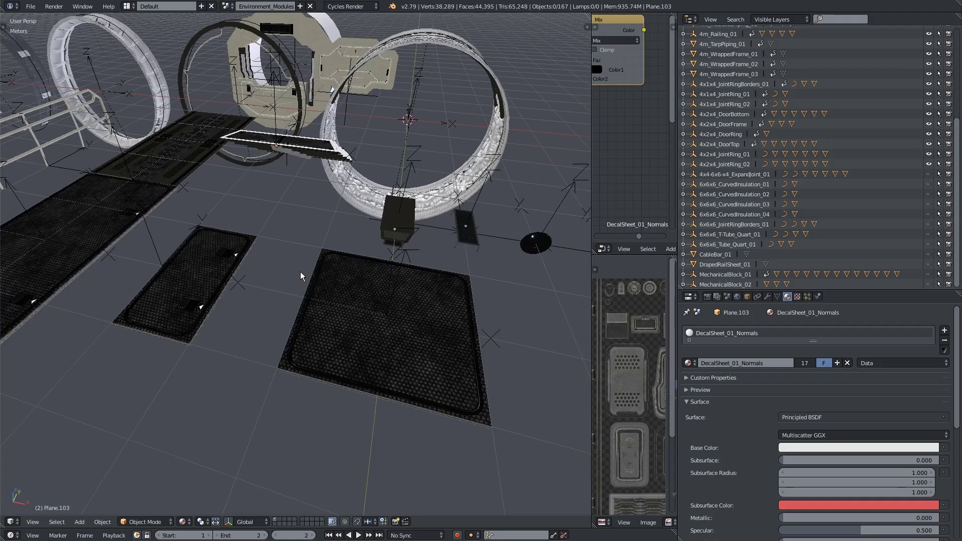
middle_drag(300, 272, 288, 245)
scroll(290, 317, up, 2)
scroll(249, 289, up, 3)
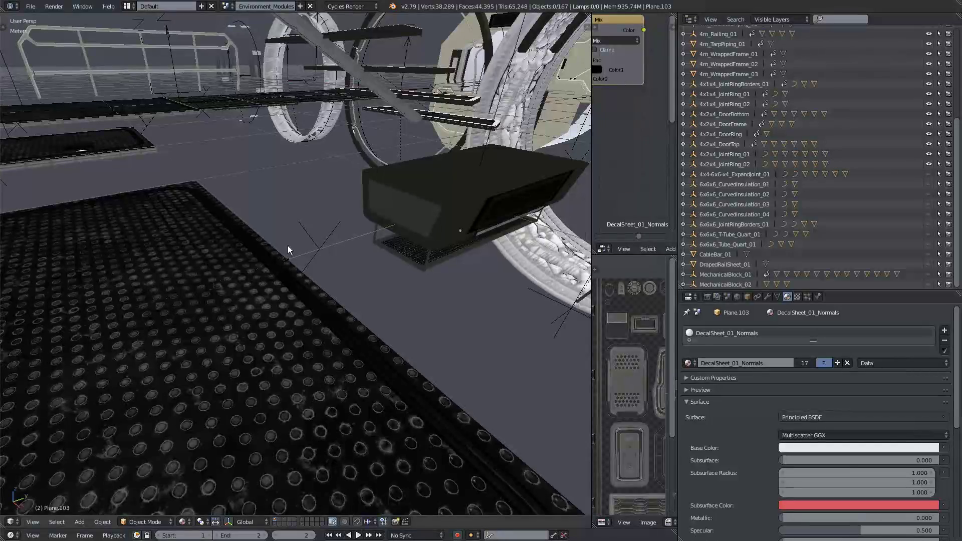
scroll(294, 257, down, 8)
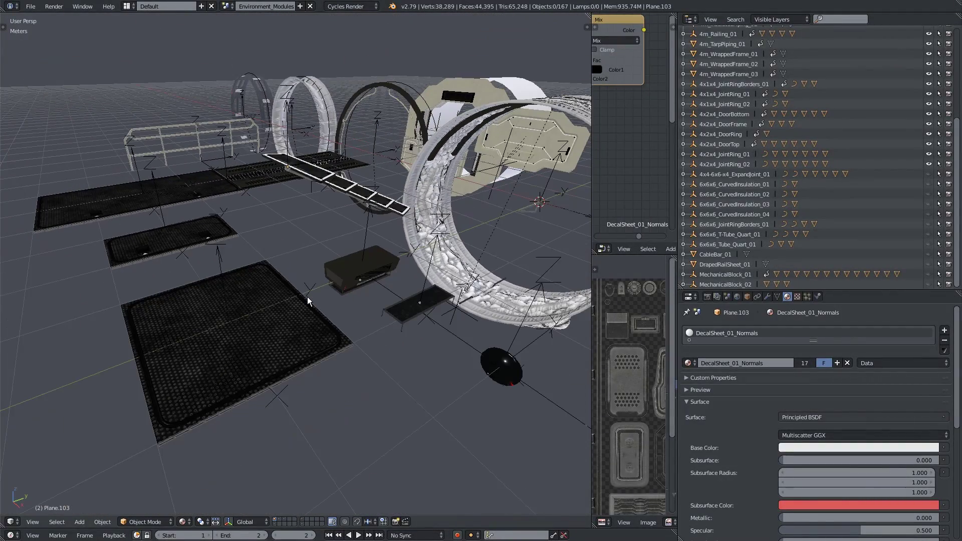
middle_drag(308, 297, 362, 336)
scroll(362, 335, down, 3)
scroll(379, 360, up, 3)
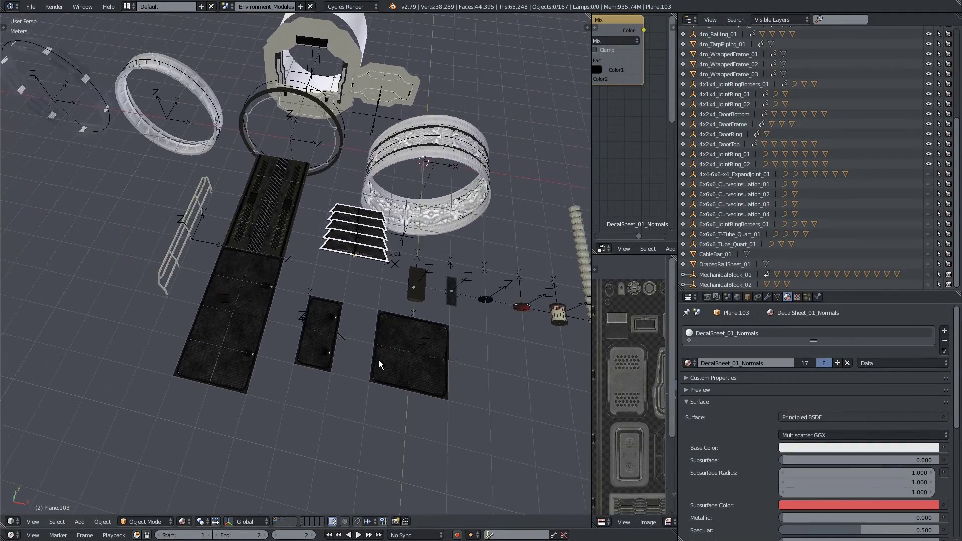
scroll(333, 355, up, 5)
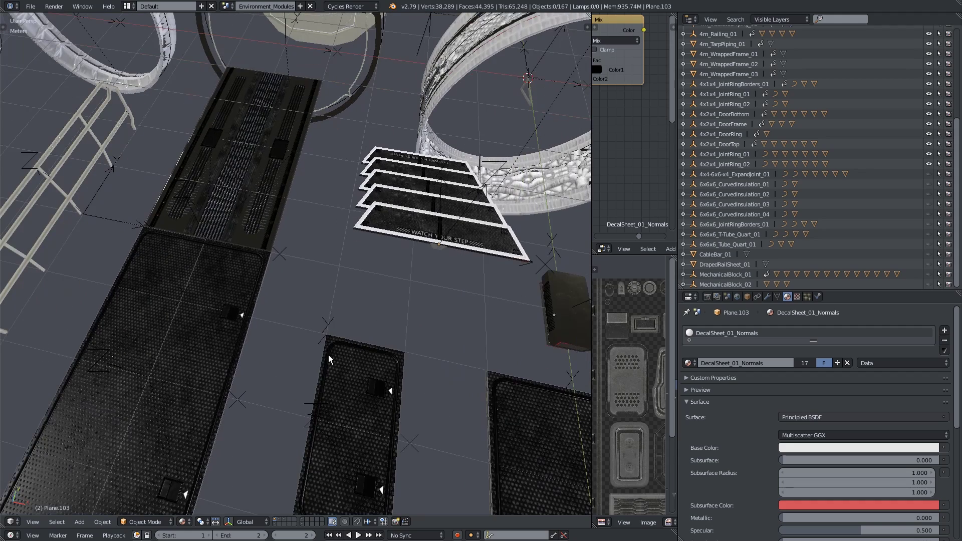
scroll(329, 354, down, 5)
scroll(320, 350, up, 3)
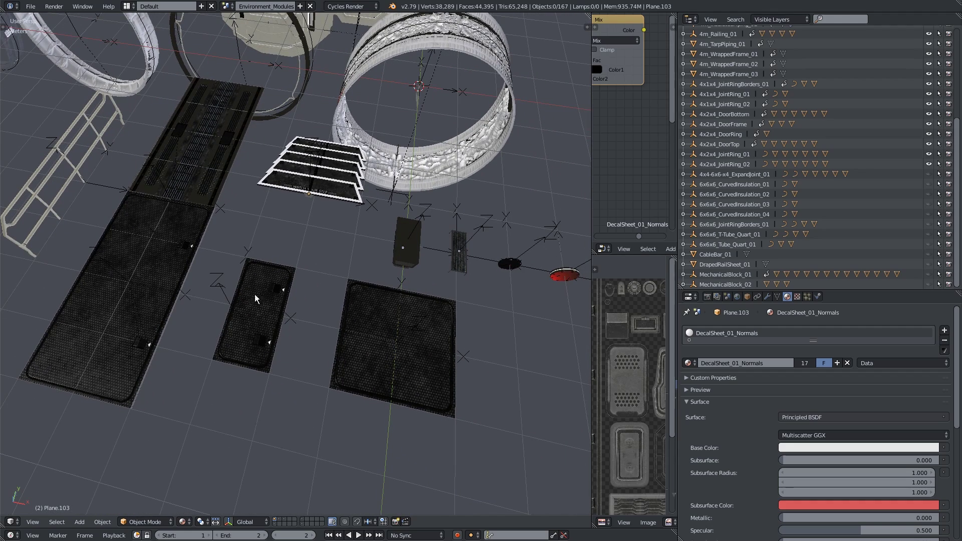
scroll(309, 283, down, 2)
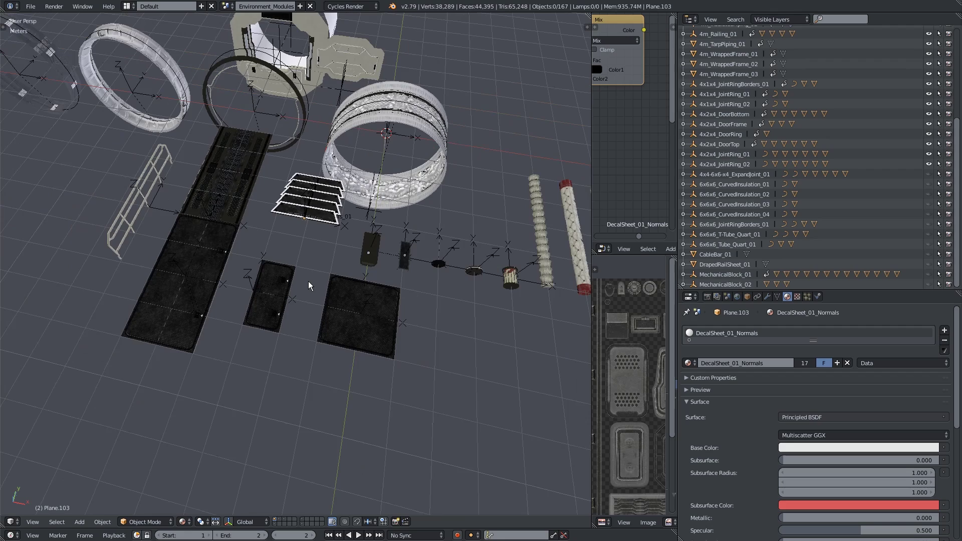
scroll(303, 281, down, 1)
Step: Select the slatted metal floor panel with the Metal_TrimSheet_01 material and open its mesh in Edit Mode
click(234, 271)
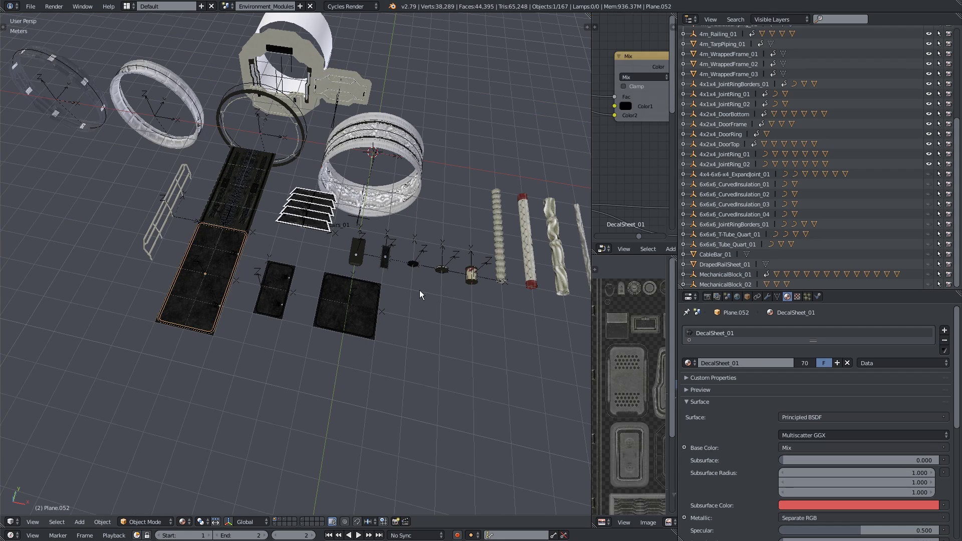
click(365, 342)
middle_drag(302, 360, 317, 329)
click(280, 258)
scroll(271, 268, up, 4)
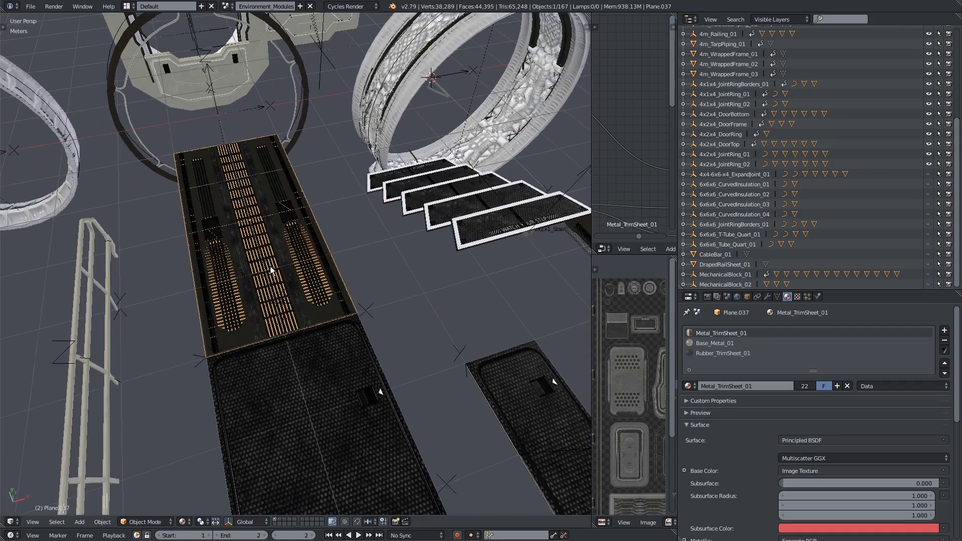
middle_drag(260, 269, 334, 275)
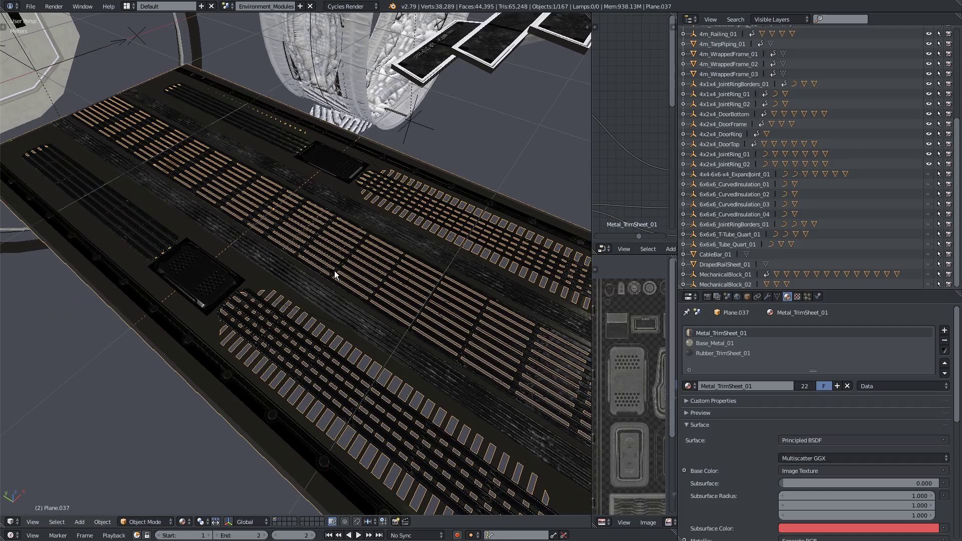
middle_drag(334, 274, 343, 293)
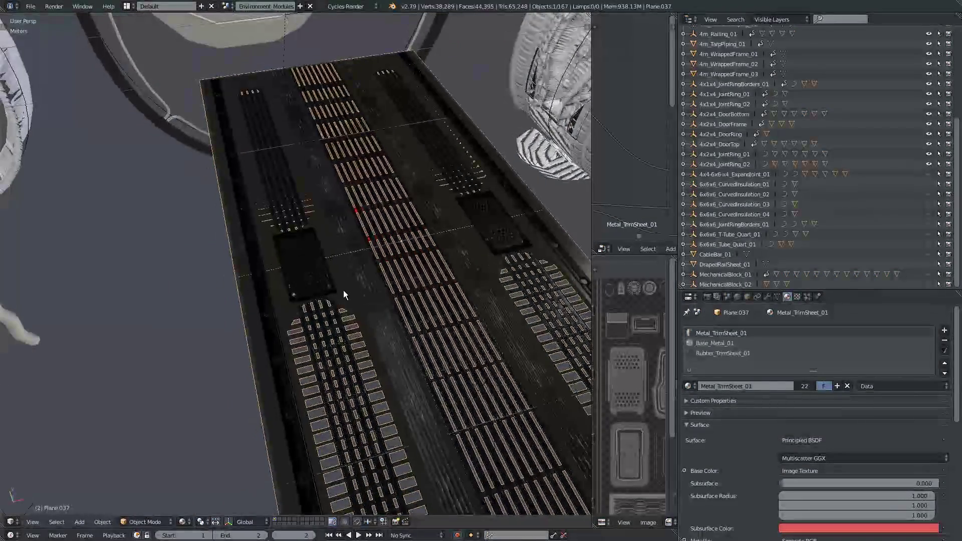
scroll(344, 293, up, 3)
middle_drag(387, 317, 368, 314)
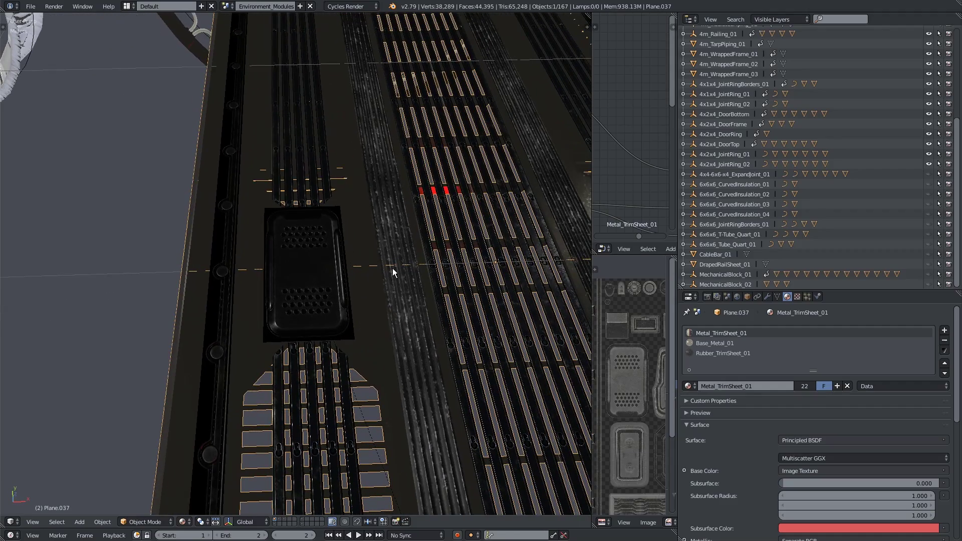
key(Tab)
scroll(363, 329, down, 3)
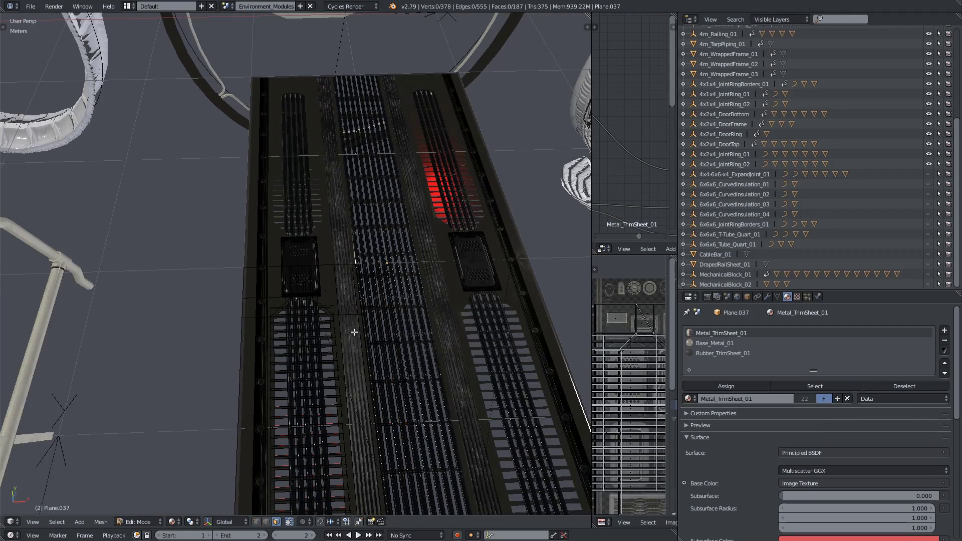
Step: Select the slatted floor panel's entire mesh to inspect its modelled quarter, and clear the selection
key(a)
middle_drag(355, 333, 415, 344)
scroll(305, 341, up, 4)
middle_drag(305, 341, 286, 338)
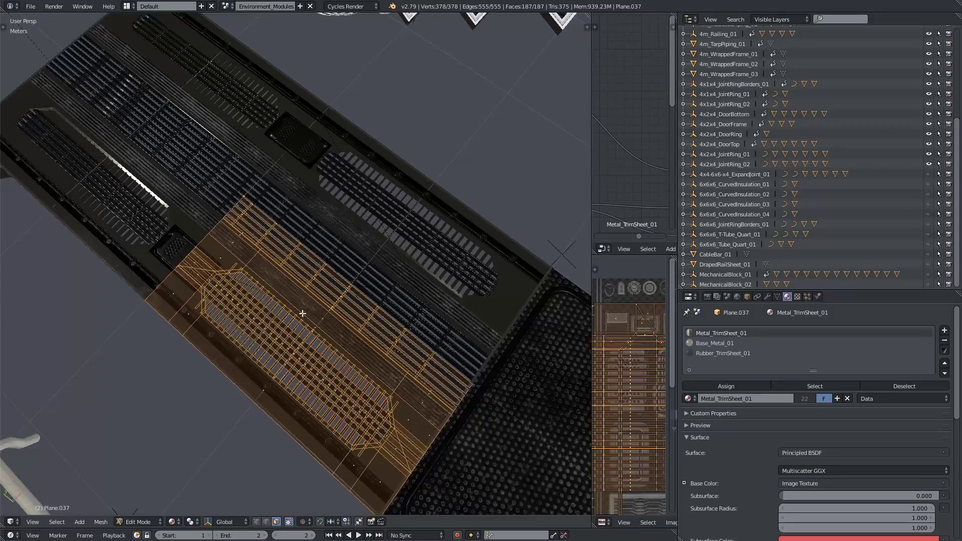
middle_drag(263, 276, 230, 262)
scroll(272, 272, up, 3)
key(a)
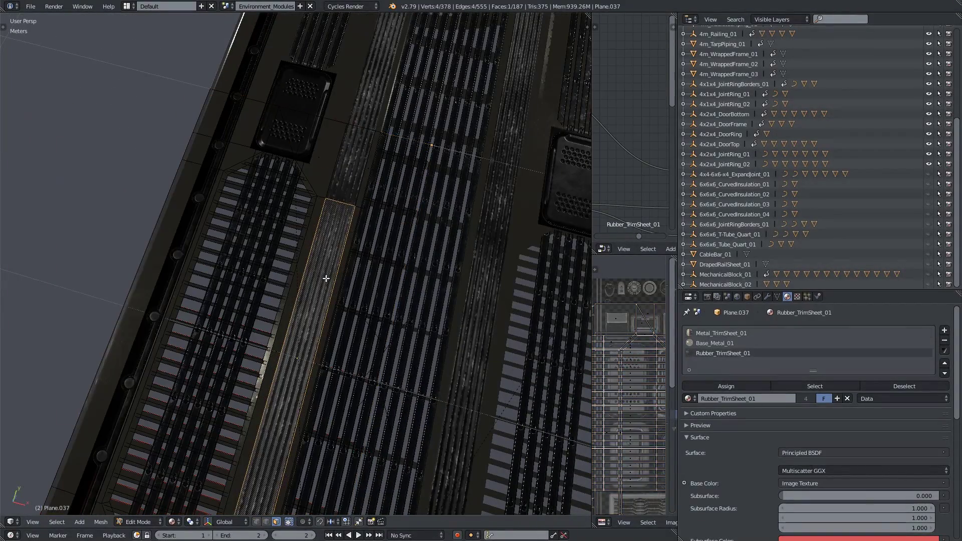
Step: Select the ribbed strip face beside the slats to inspect its Rubber_TrimSheet_01 material, deselect it and leave Edit Mode
right_click(329, 256)
middle_drag(288, 290, 305, 326)
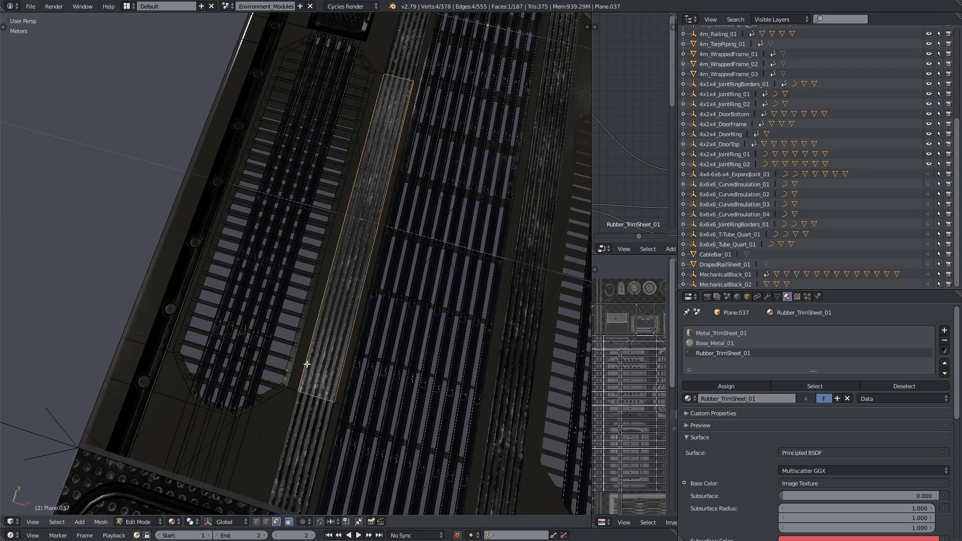
middle_drag(376, 325, 294, 292)
key(a)
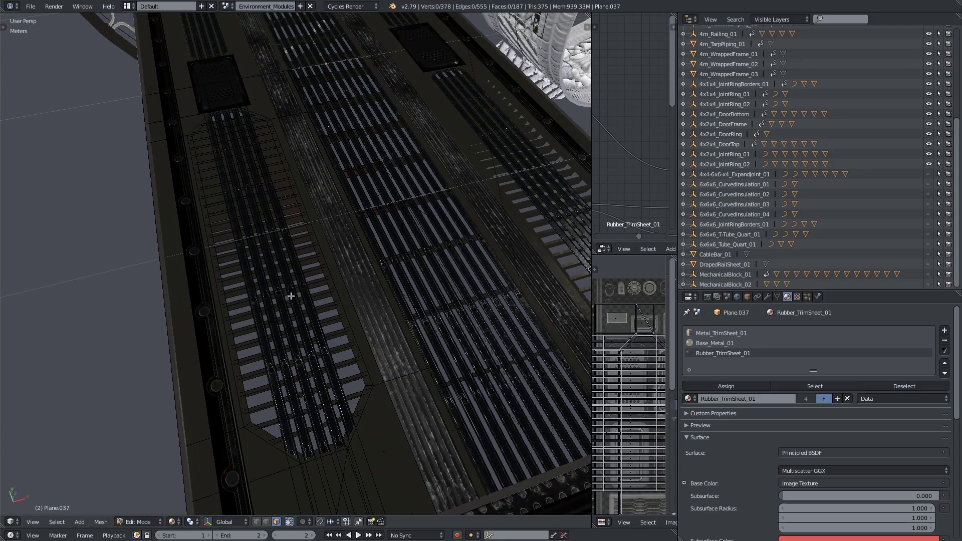
key(Tab)
Step: Select the perforated vent decal plane on the floor panel and try lifting it along the global Z axis
middle_drag(244, 256, 229, 271)
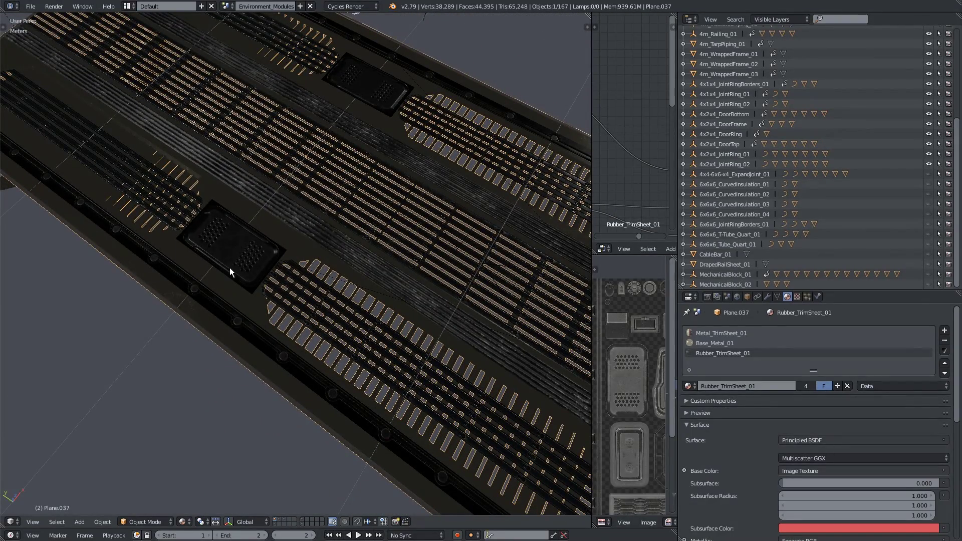
right_click(229, 267)
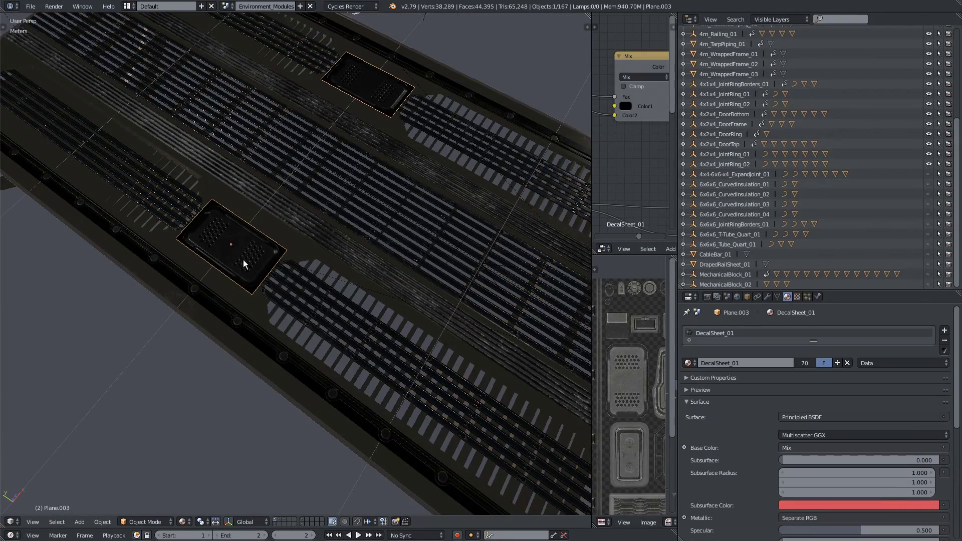
middle_drag(243, 259, 308, 196)
scroll(264, 298, up, 5)
key(g)
key(z)
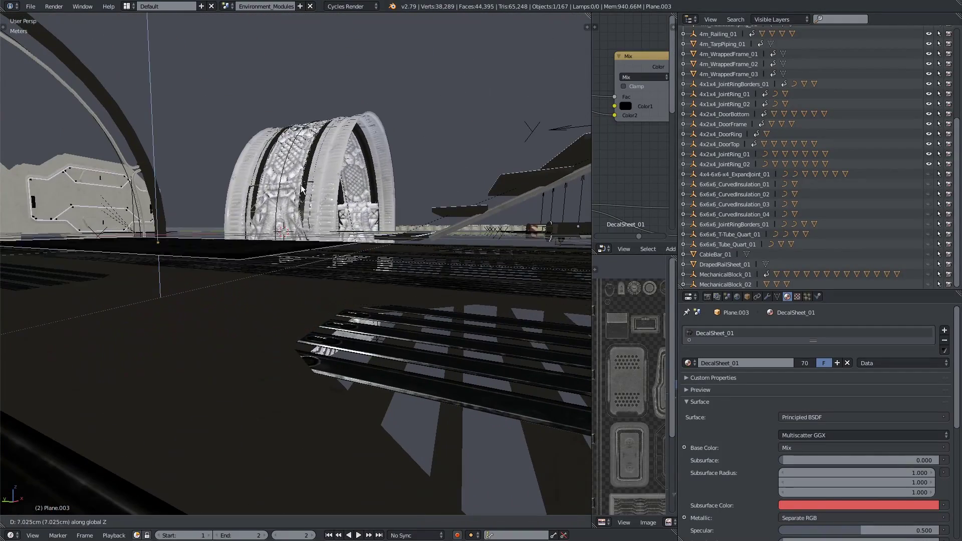
click(304, 125)
middle_drag(304, 125, 558, 345)
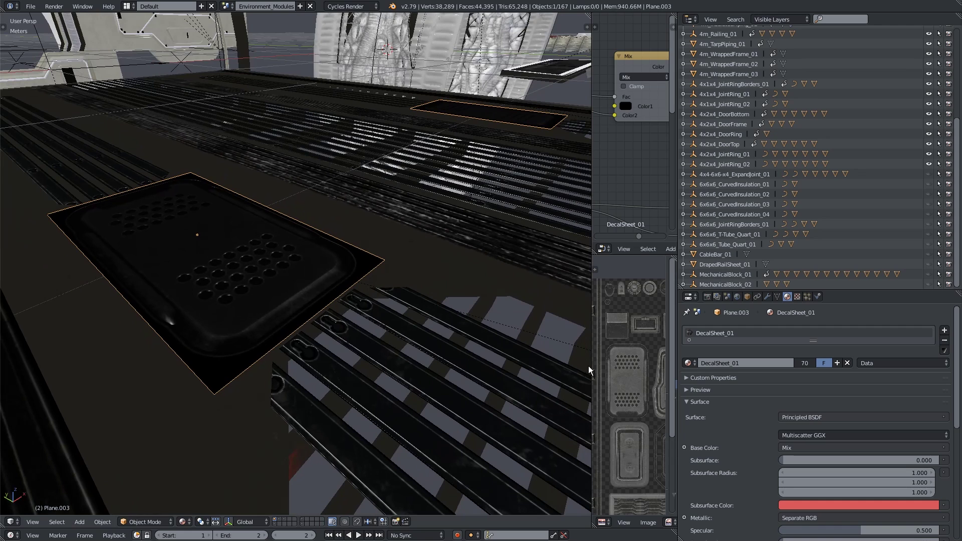
Step: Widen the node and image editors and inspect the vent decal's UV mapping on the DecalSheet_01 texture in Edit Mode
drag(592, 384, 309, 360)
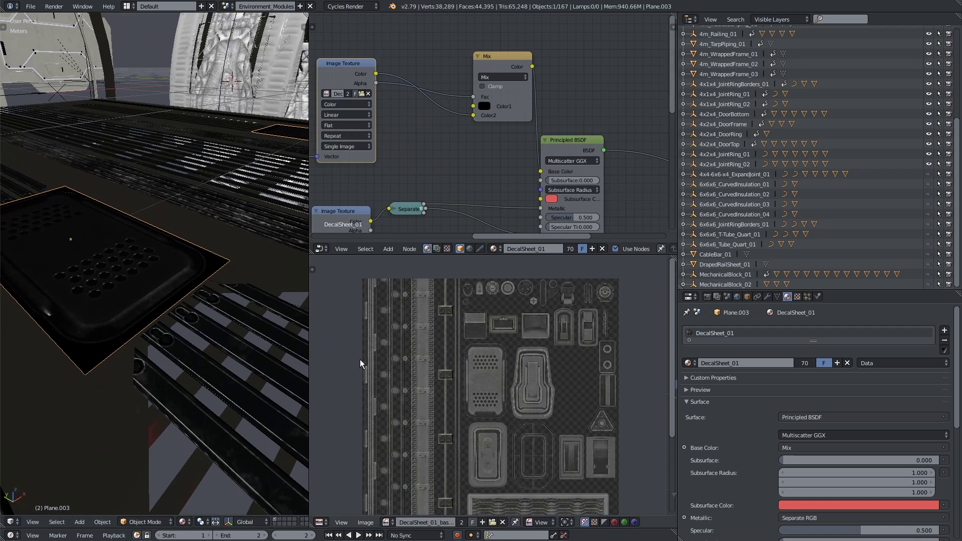
scroll(480, 374, down, 1)
middle_drag(482, 378, 492, 349)
key(Tab)
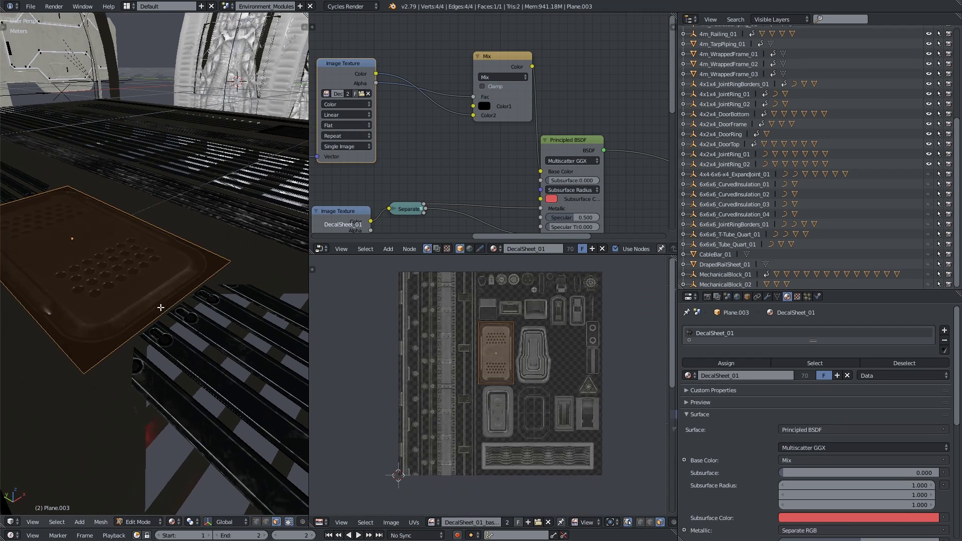
scroll(160, 307, down, 2)
scroll(331, 300, up, 4)
middle_drag(161, 301, 162, 297)
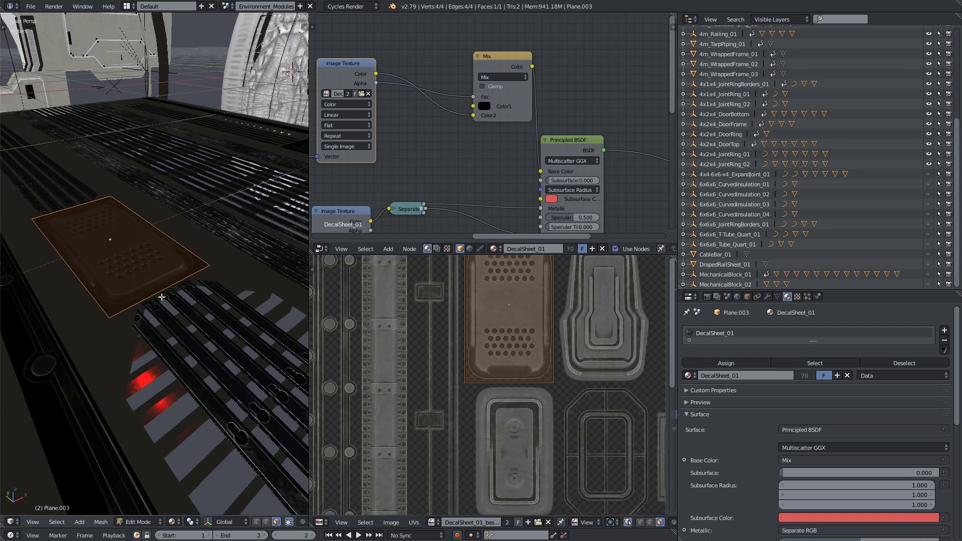
key(Tab)
scroll(545, 330, down, 3)
scroll(511, 348, down, 3)
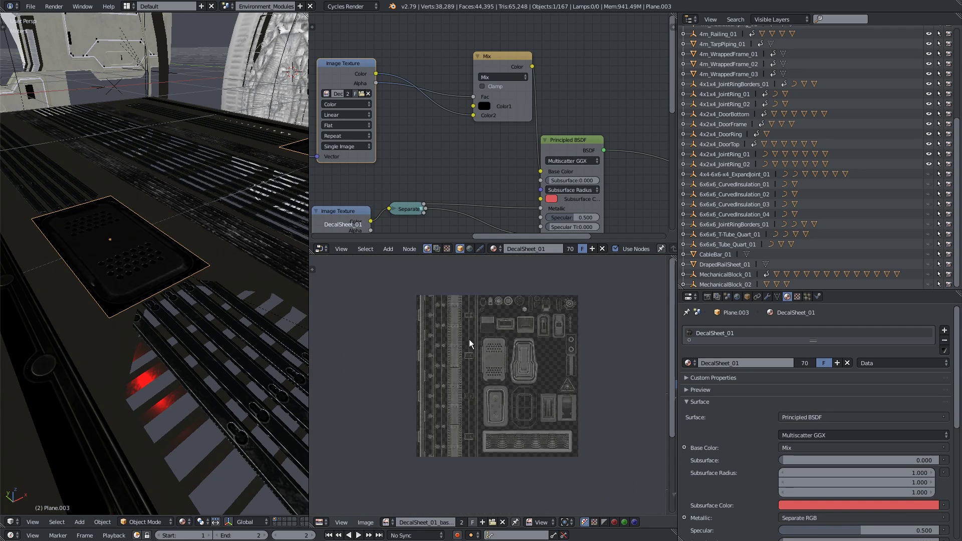
Step: Examine the DecalSheet_01 node network, from the image textures and normal map nodes to the Principled BSDF and material output
scroll(481, 145, down, 2)
middle_drag(462, 151, 533, 158)
scroll(521, 159, down, 1)
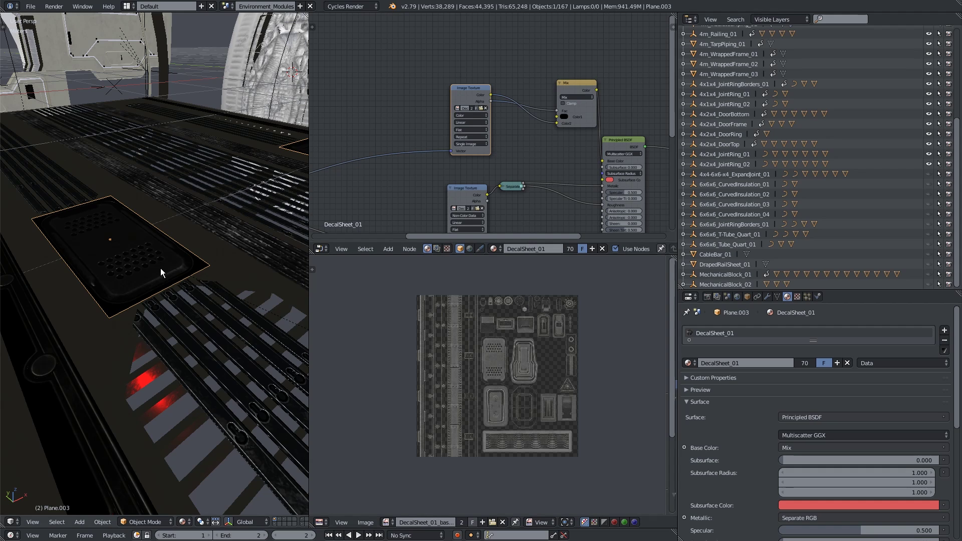
middle_drag(160, 269, 141, 269)
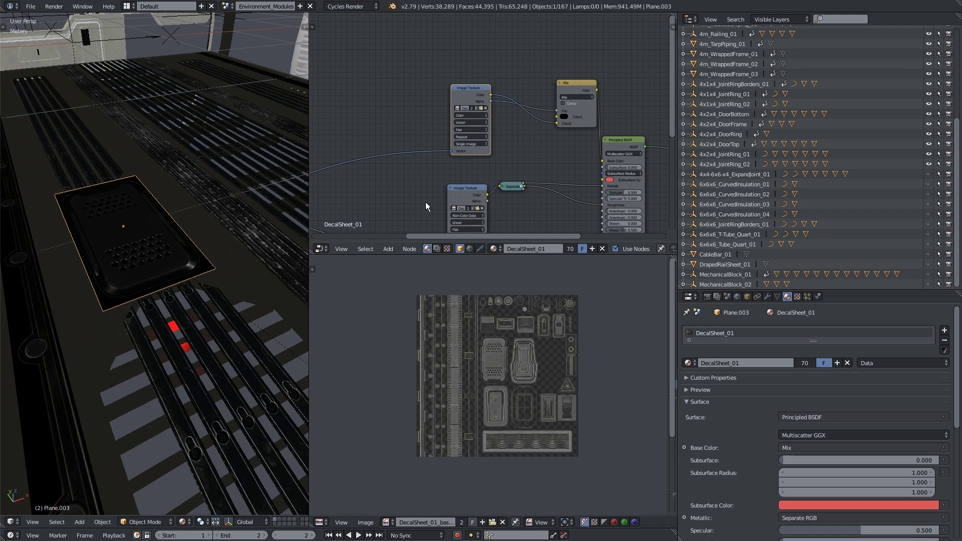
scroll(524, 93, down, 4)
middle_drag(524, 92, 481, 122)
scroll(481, 123, down, 2)
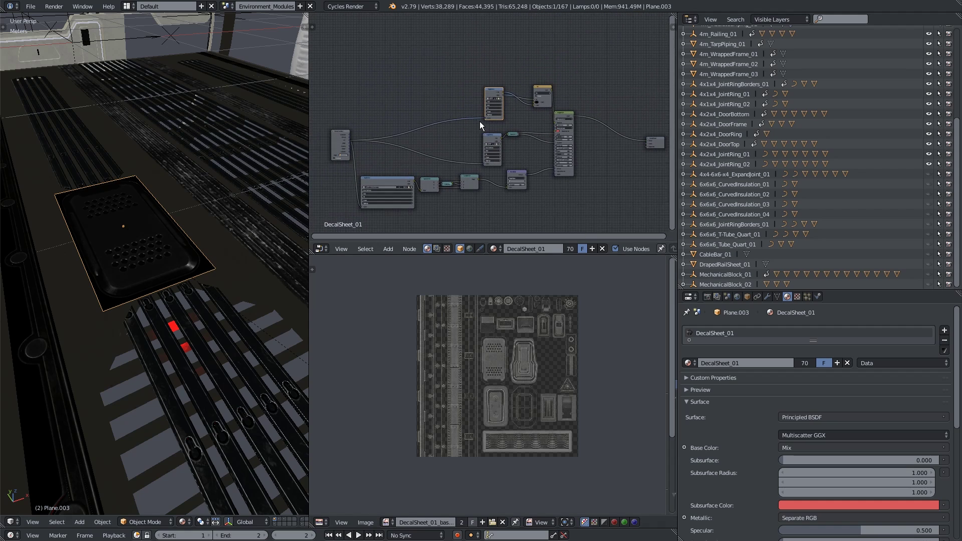
middle_drag(583, 143, 548, 132)
scroll(358, 165, up, 3)
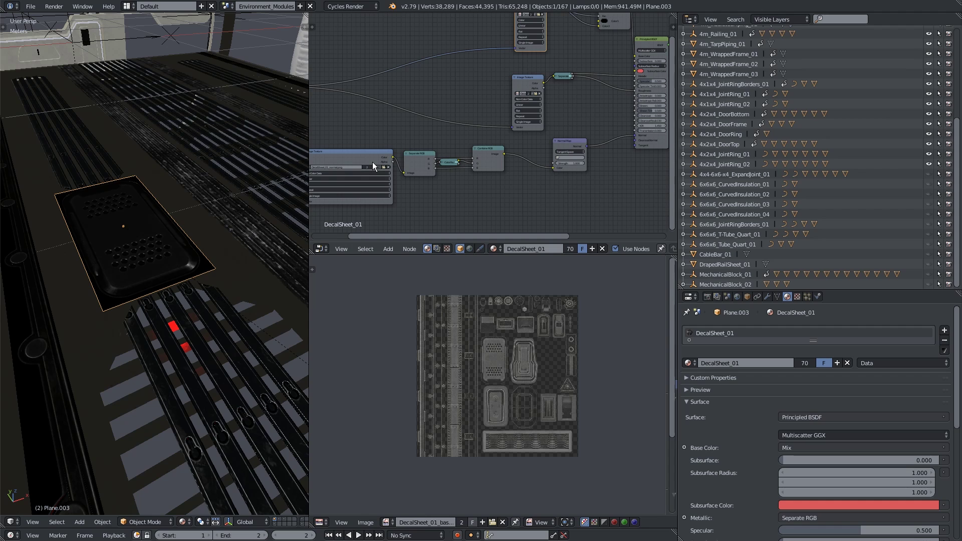
scroll(372, 161, down, 3)
middle_drag(517, 103, 438, 179)
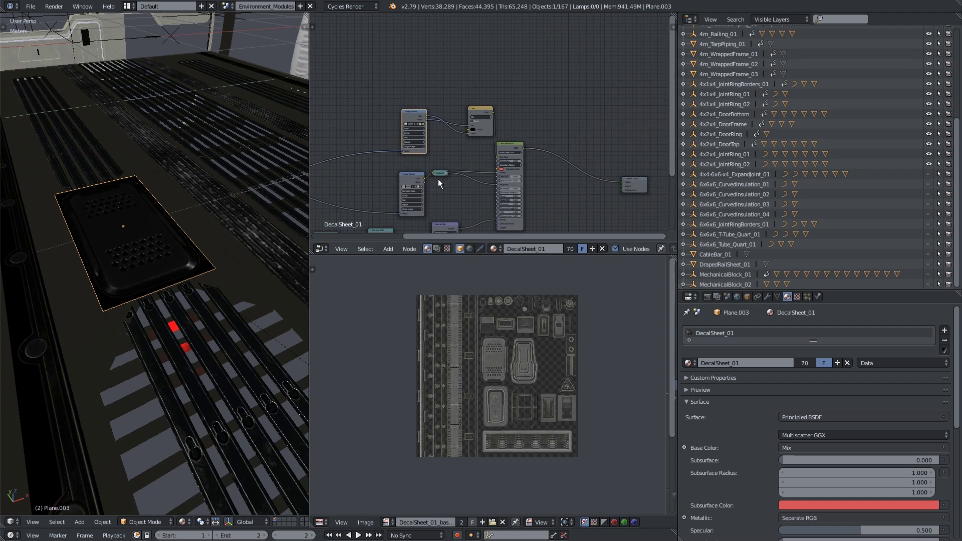
Step: Inspect how the decal Image Texture's color and alpha outputs feed the Mix node's Color2 and Fac inputs
middle_drag(191, 167, 157, 236)
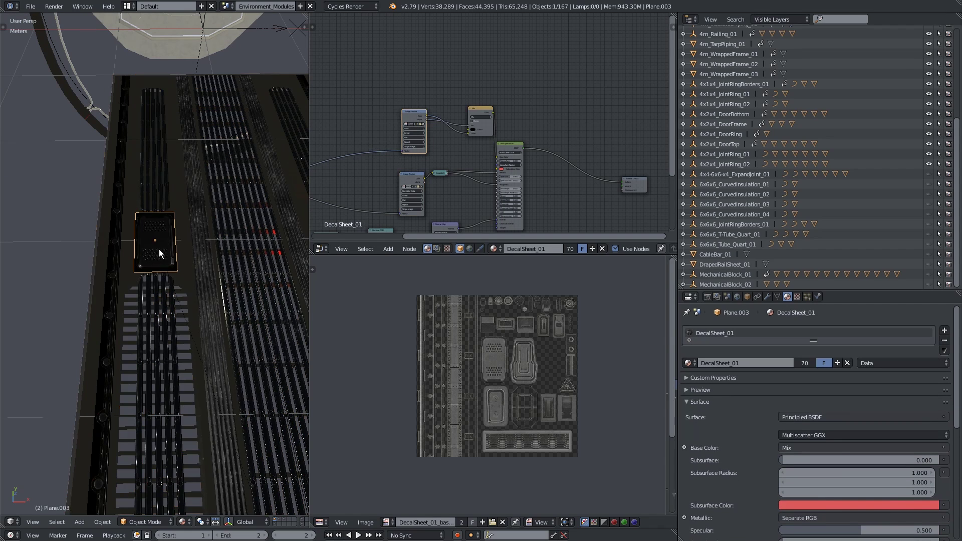
scroll(406, 133, up, 5)
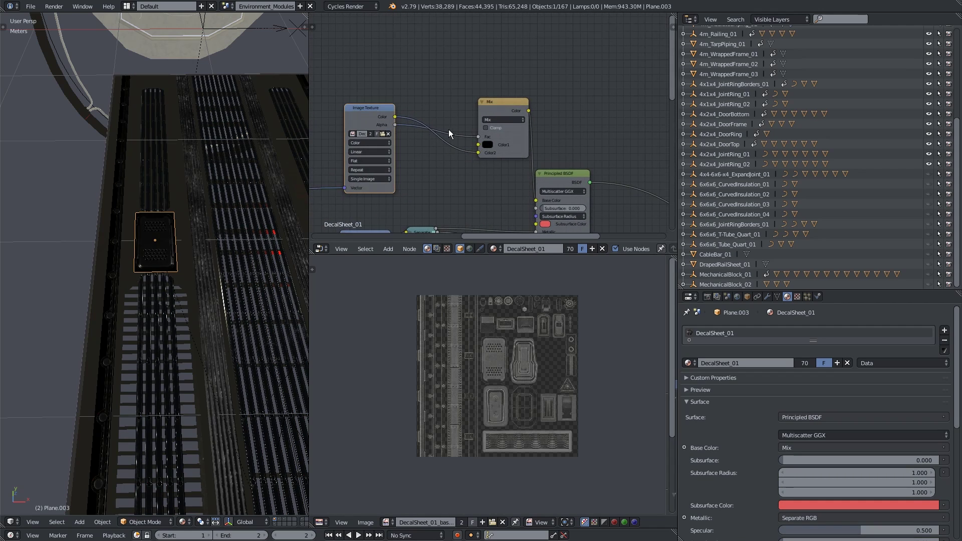
scroll(475, 141, up, 2)
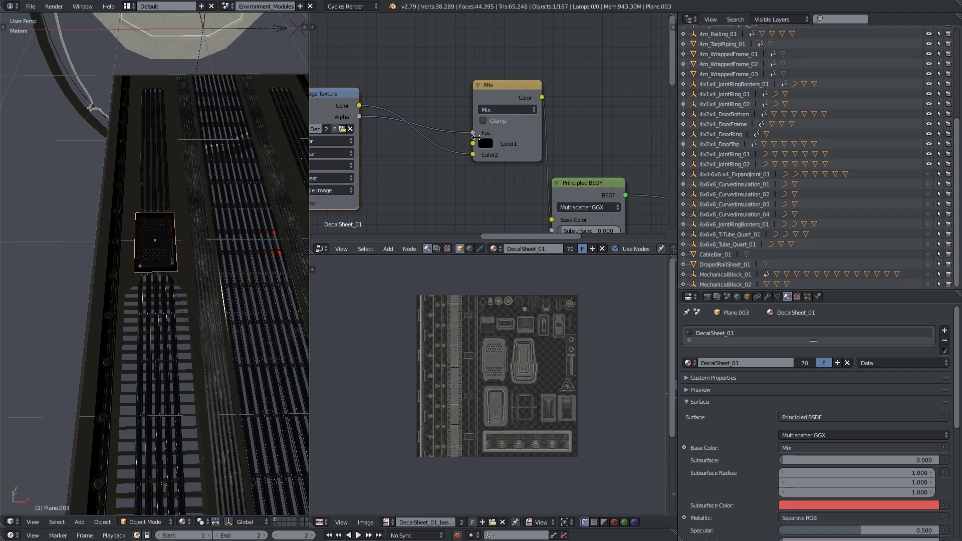
middle_drag(405, 151, 520, 155)
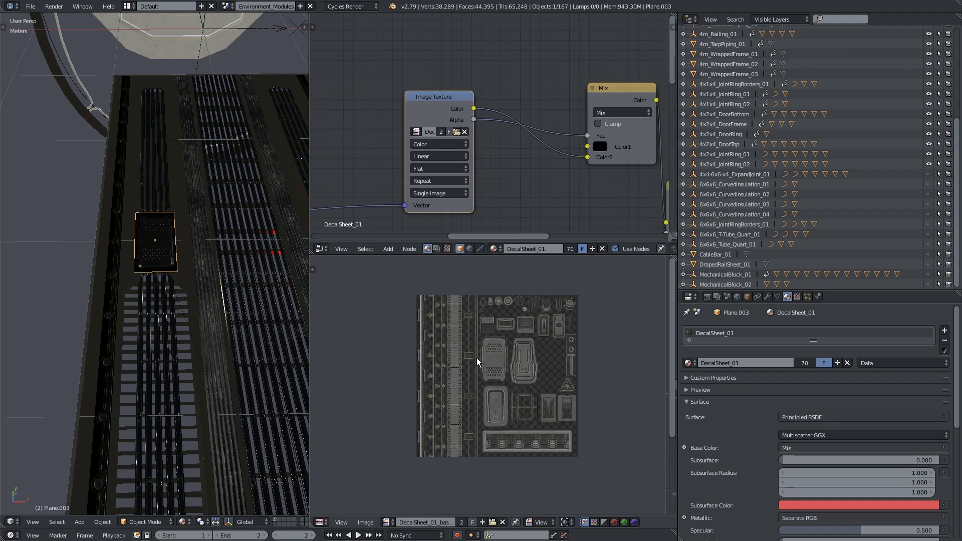
Step: Compare the vent decals on the floor panel with their source shapes on the DecalSheet_01 image
scroll(476, 358, up, 7)
scroll(175, 255, up, 8)
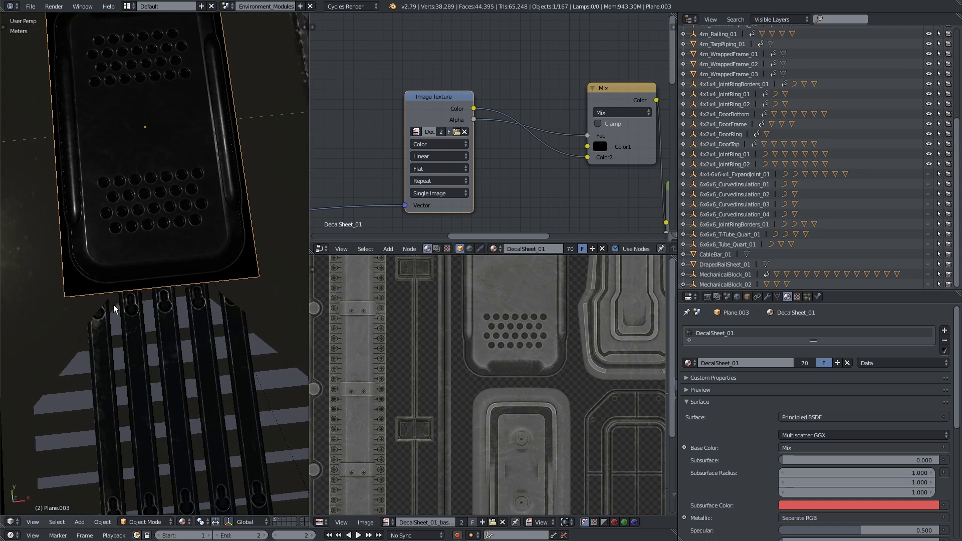
scroll(113, 305, down, 3)
scroll(106, 288, up, 1)
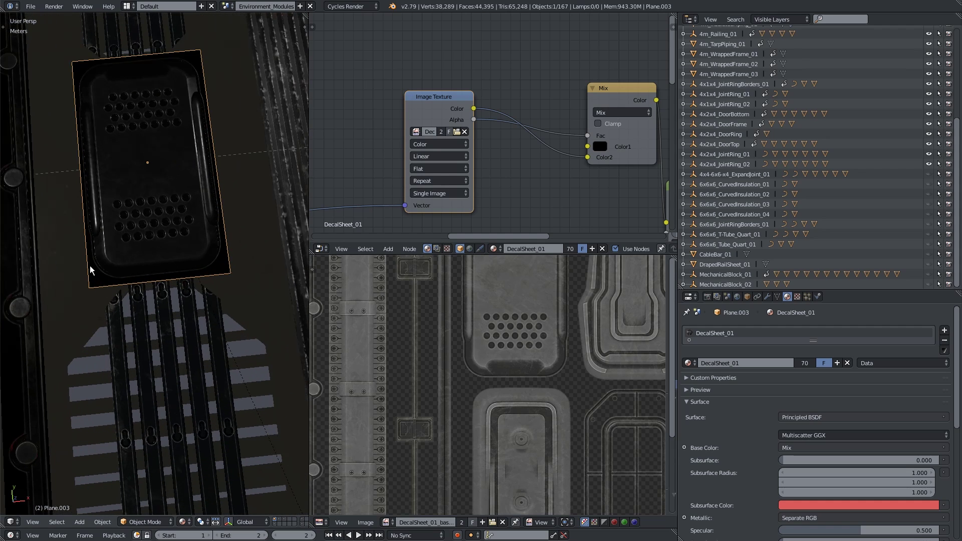
scroll(195, 266, down, 5)
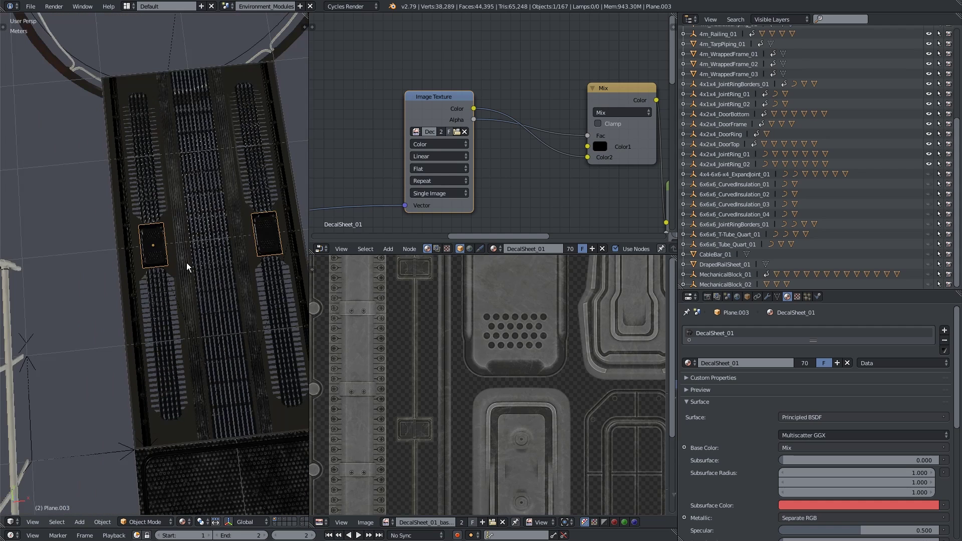
middle_drag(195, 258, 181, 217)
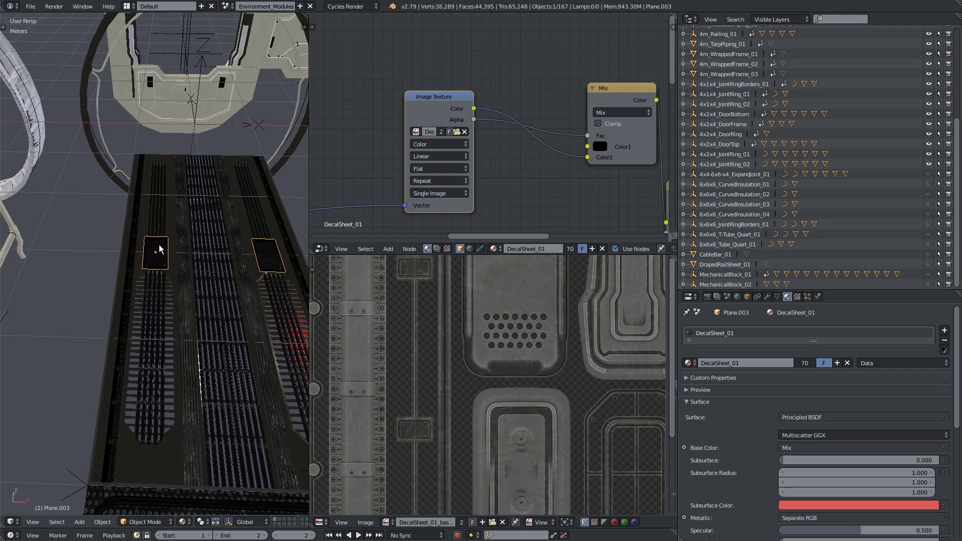
middle_drag(181, 216, 263, 245)
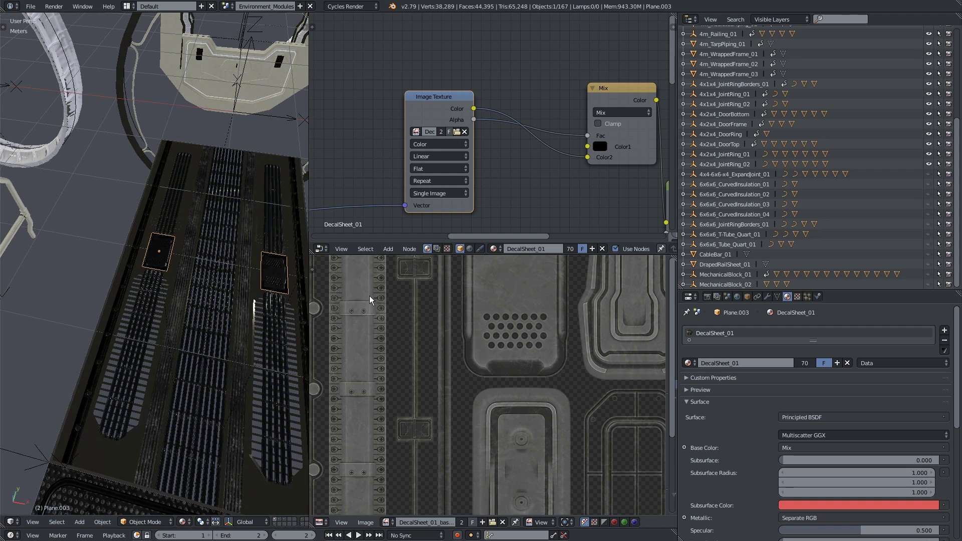
scroll(398, 321, down, 6)
middle_drag(439, 347, 417, 368)
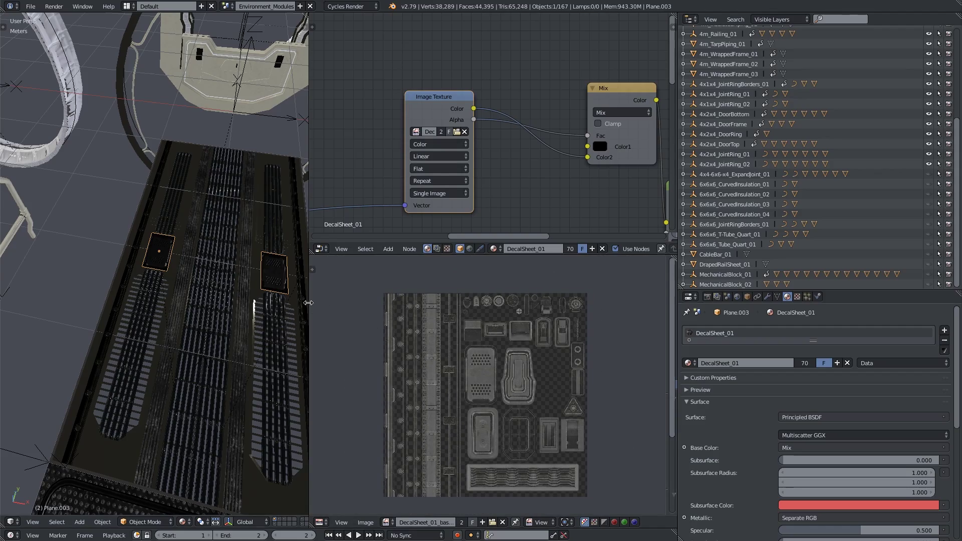
Step: Widen the 3D viewport, inspect the children of 6x6x6_CurvedInsulation_03 in the Outliner, and select that parent object
drag(309, 306, 640, 290)
mouse_move(338, 266)
middle_down()
mouse_move(405, 247)
mouse_move(362, 257)
mouse_move(320, 313)
mouse_move(338, 258)
middle_up()
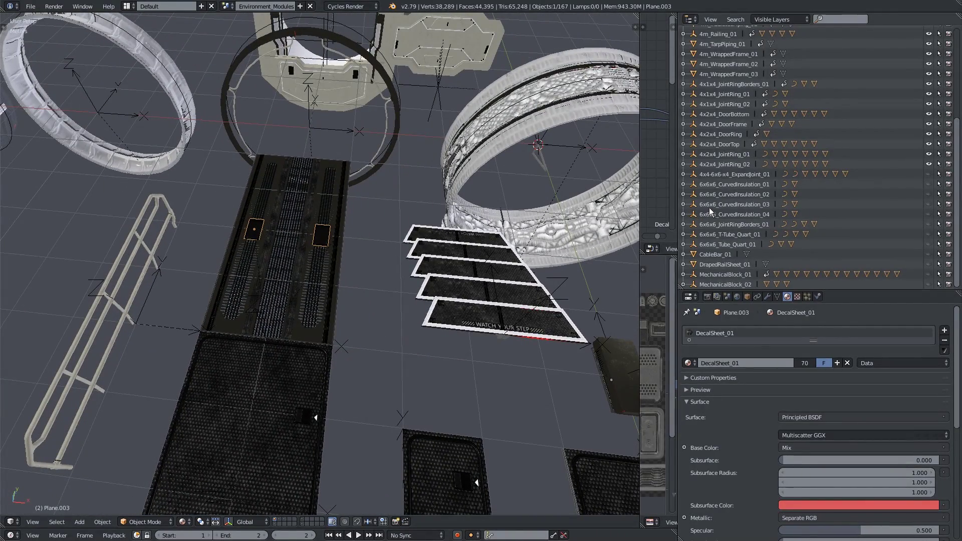
click(683, 204)
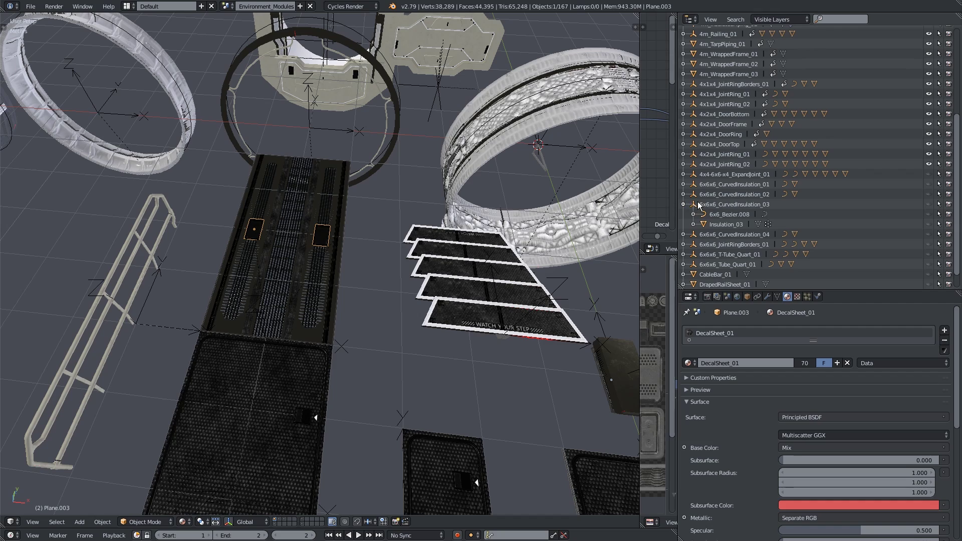
click(695, 206)
scroll(318, 212, down, 5)
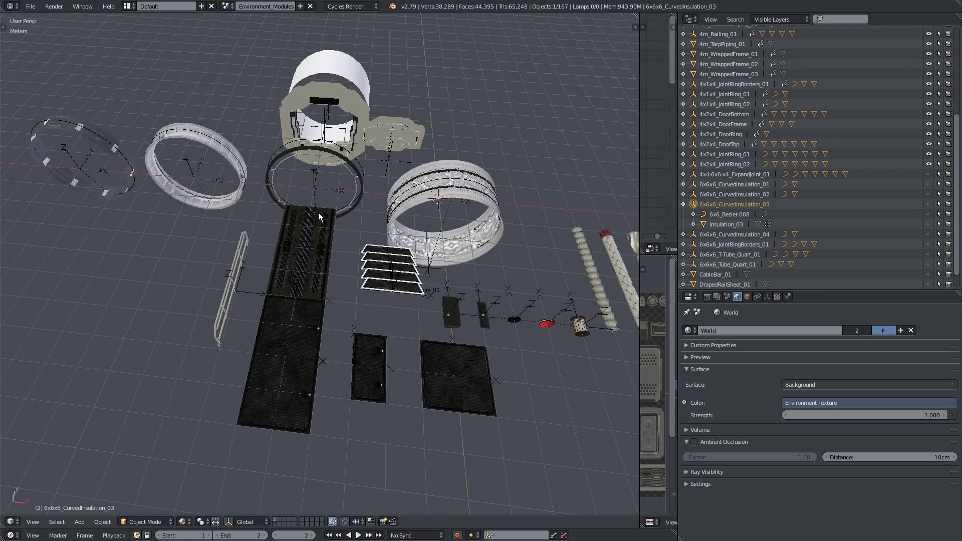
scroll(278, 230, up, 2)
scroll(279, 230, down, 4)
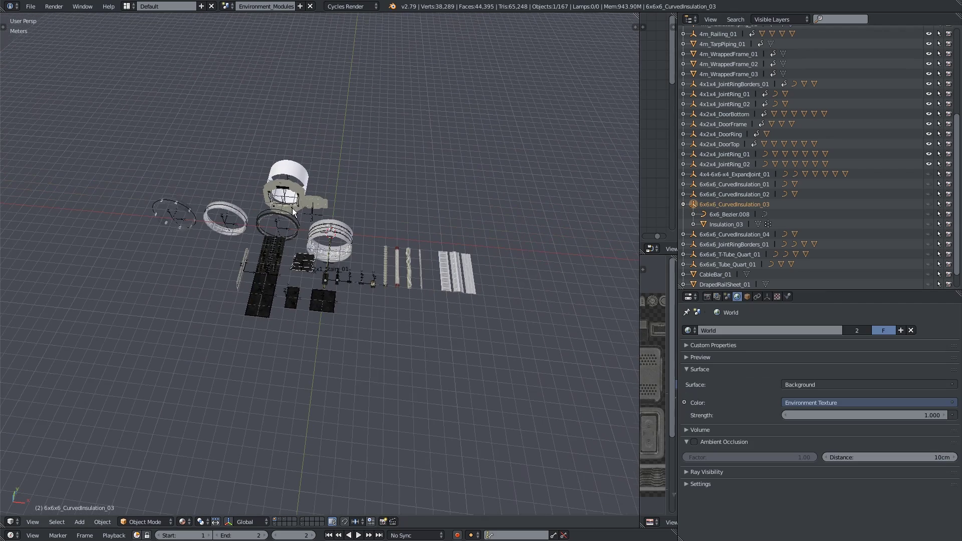
scroll(379, 229, up, 2)
click(683, 204)
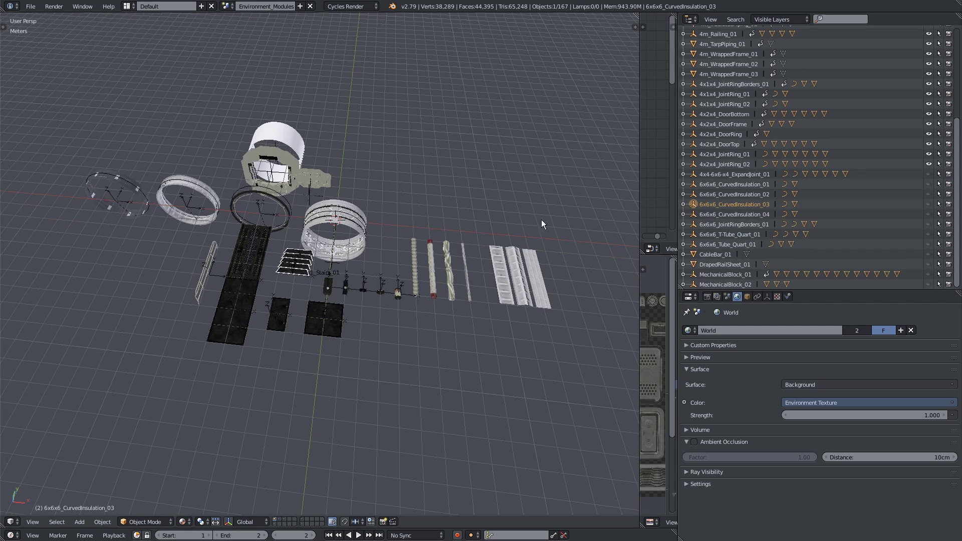
Step: Hide the modules from 4x2x4_JointRing_02 up through 2x2x1_Stairs_01 in the viewport
scroll(336, 254, up, 3)
scroll(404, 167, down, 3)
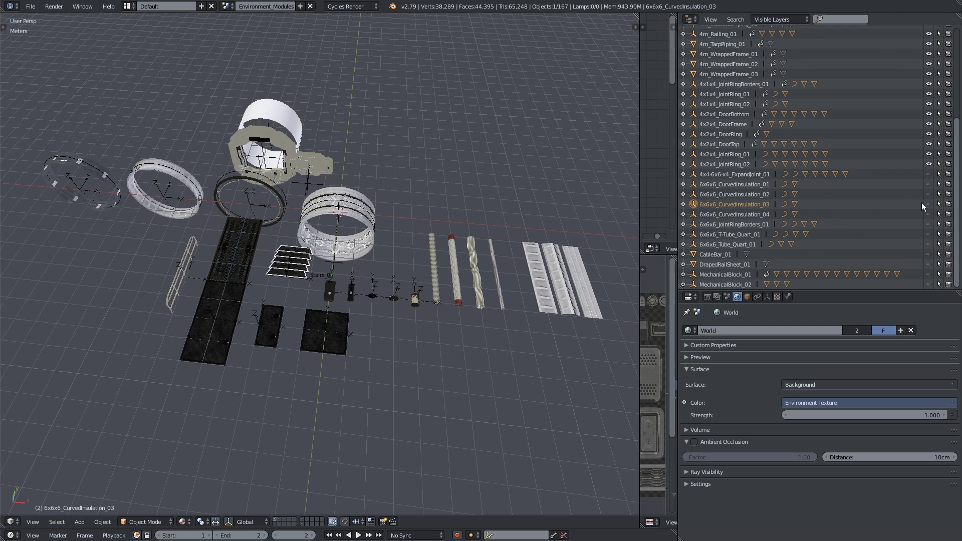
scroll(921, 203, up, 5)
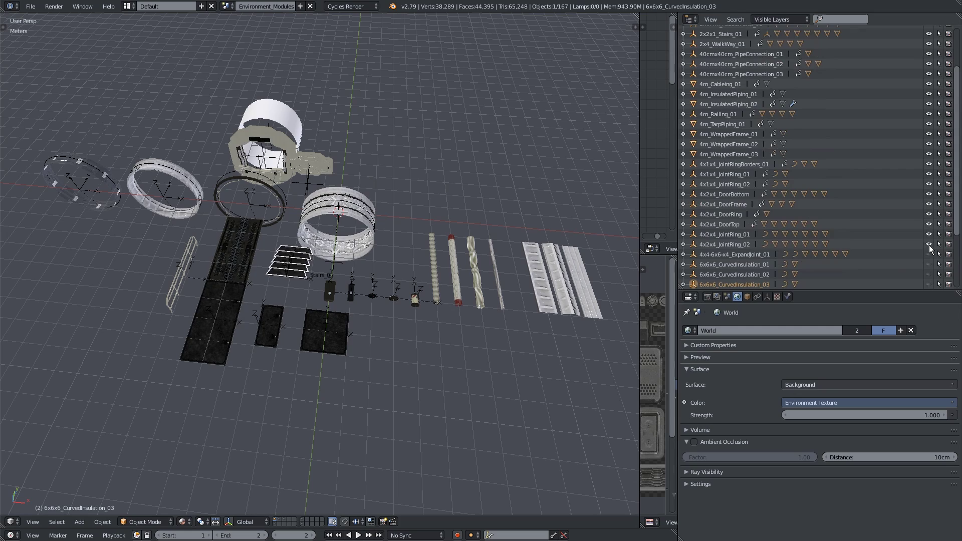
drag(928, 245, 928, 33)
scroll(920, 85, up, 4)
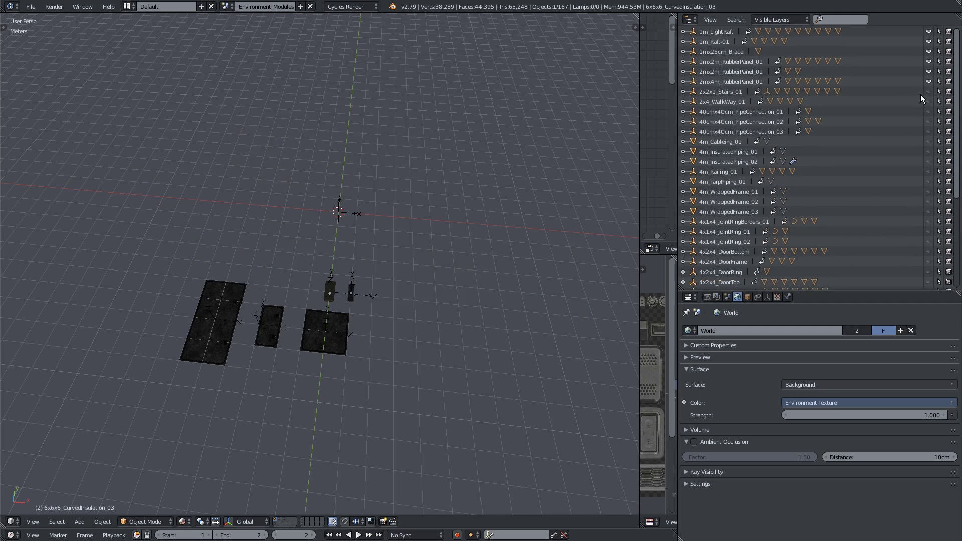
Step: Hide the modules from 2mx4m_RubberPanel_01 up through 1m_Raft-01, and select 1m_LightRaft in the viewport
drag(929, 82, 926, 44)
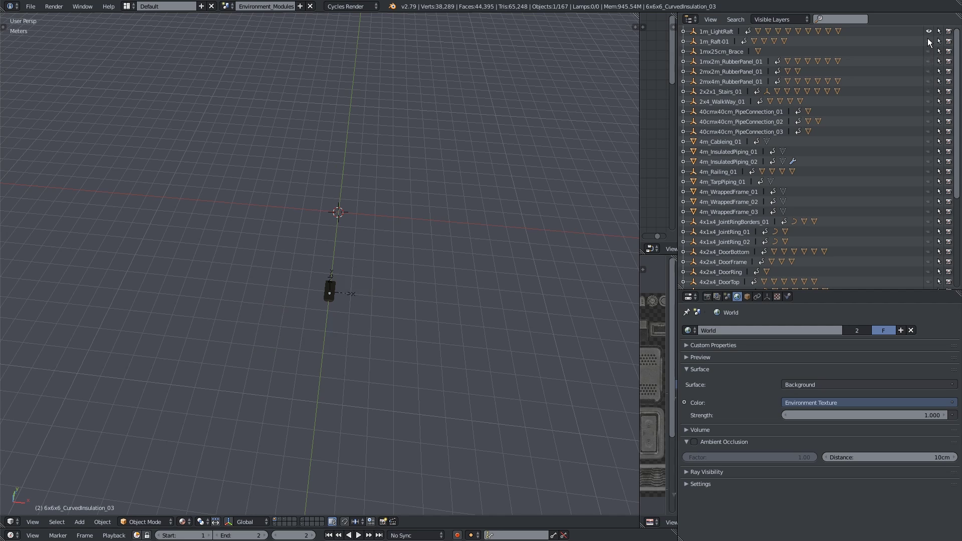
middle_drag(451, 351, 389, 312)
right_click(402, 305)
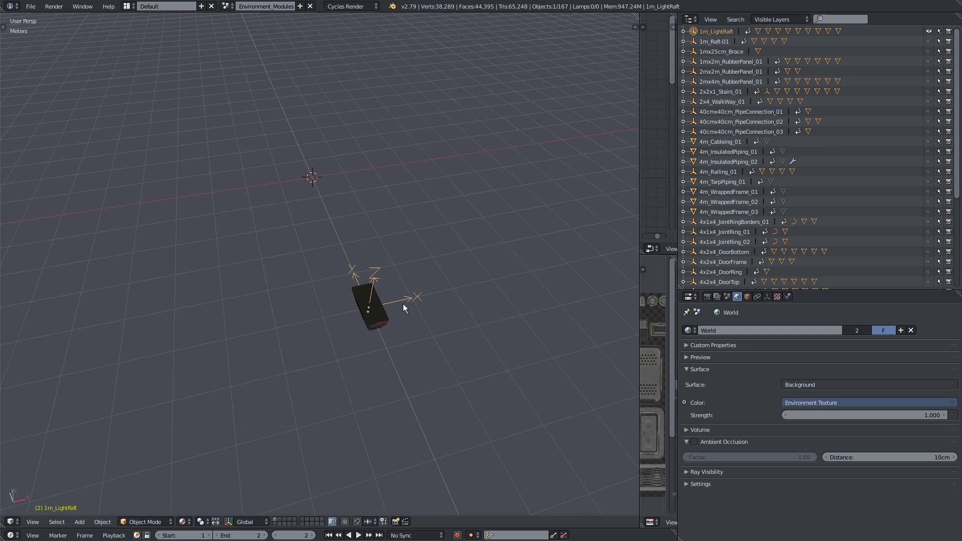
Step: Set the current frame to 1 and view the light raft at the scene origin
scroll(321, 336, down, 3)
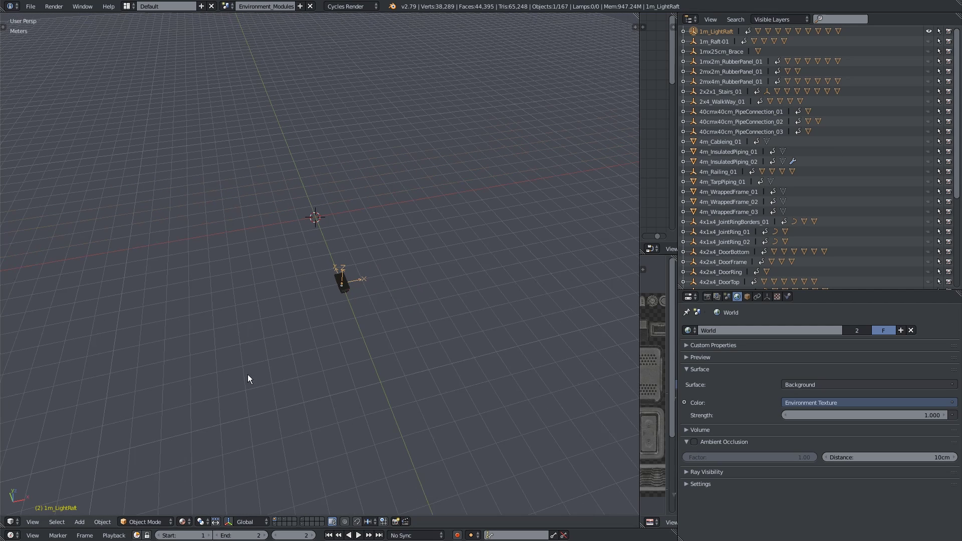
click(275, 535)
middle_drag(317, 248, 521, 215)
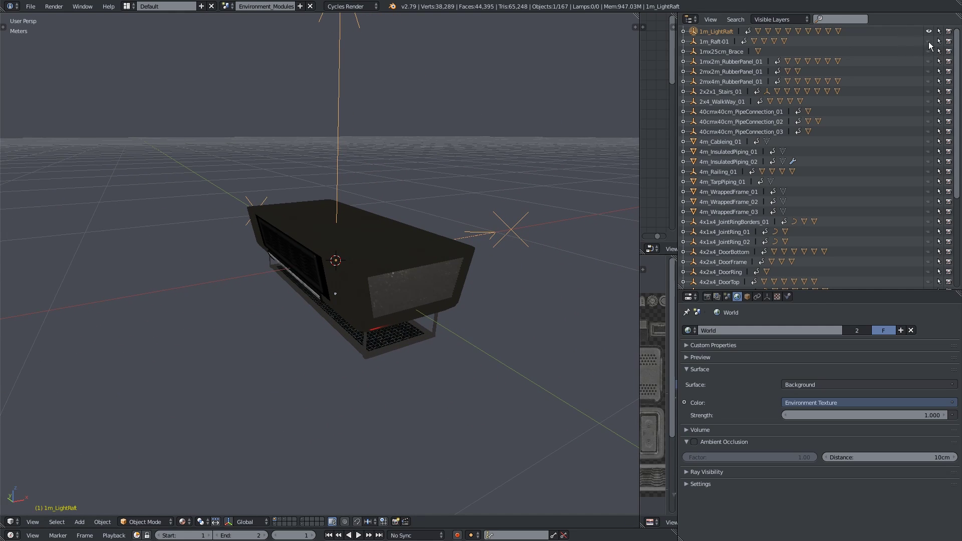
Step: Show the modules from 1m_Raft-01 through 2mx4m_RubberPanel_01, and compare their spread-out layout at frame 2 with their placement at frame 1
drag(929, 44, 929, 93)
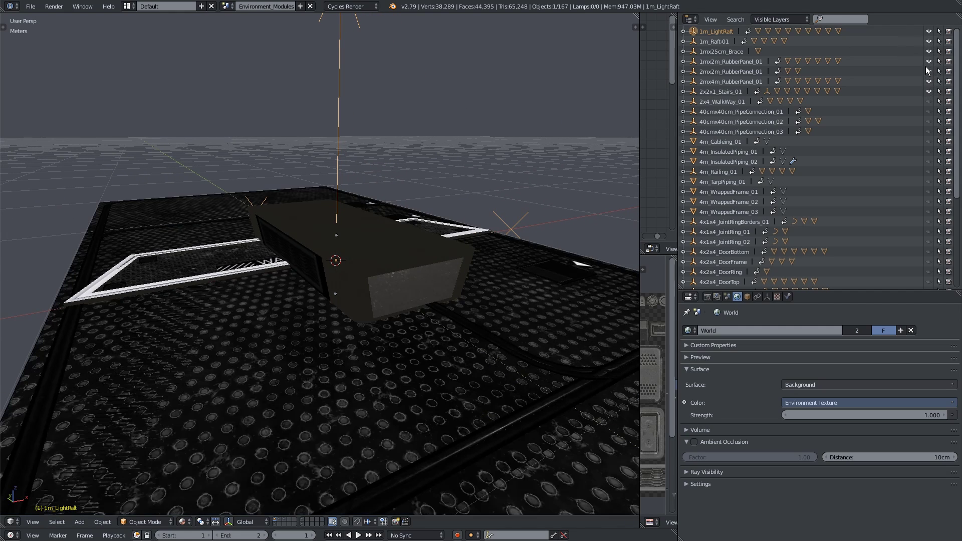
click(928, 92)
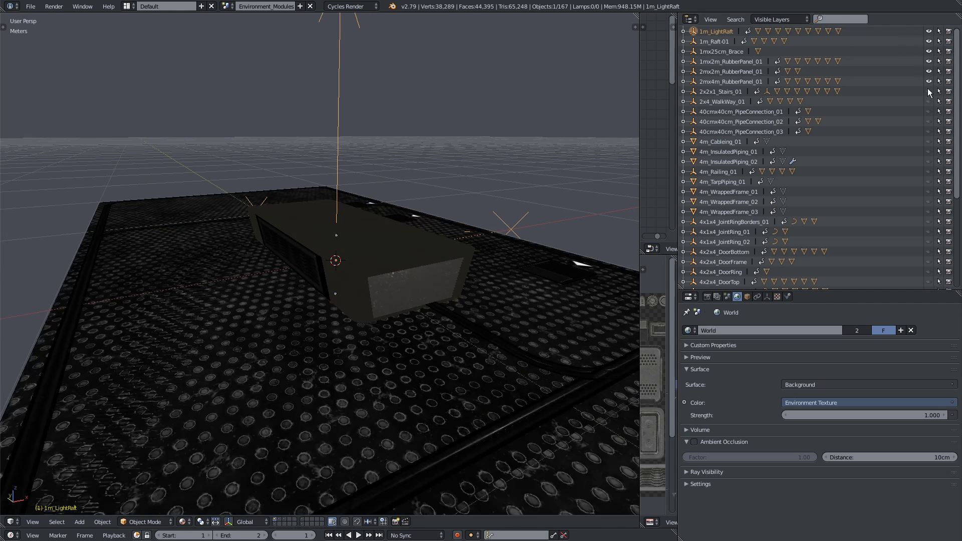
click(312, 534)
scroll(351, 265, down, 6)
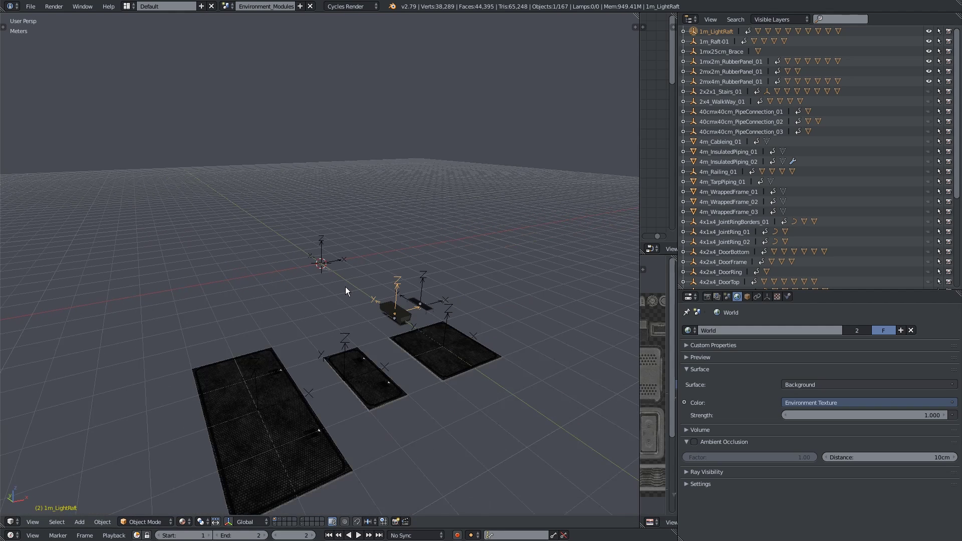
middle_drag(345, 291, 370, 319)
click(276, 535)
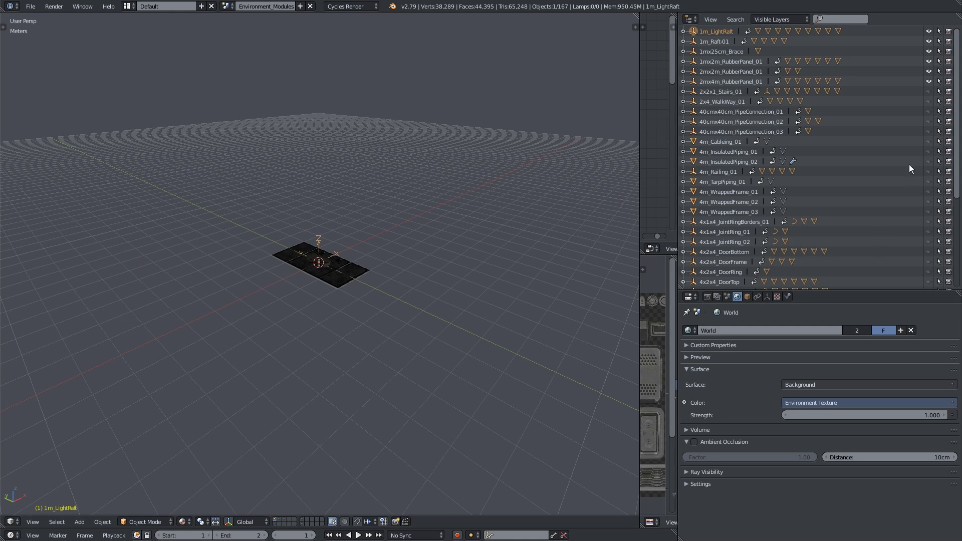
Step: Hide the modules from 2mx4m_RubberPanel_01 up through 1m_Raft-01 again and inspect the light raft up close
drag(929, 76, 931, 56)
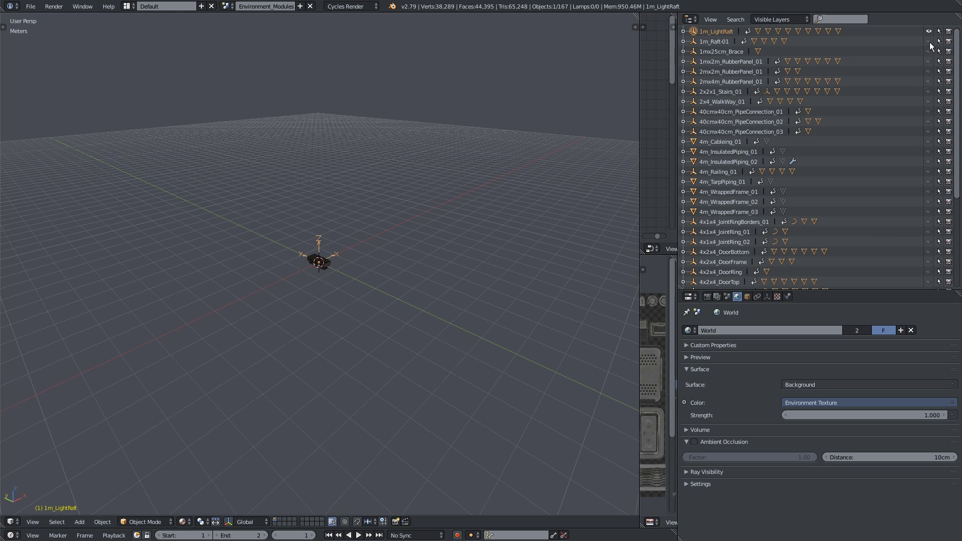
scroll(368, 254, up, 10)
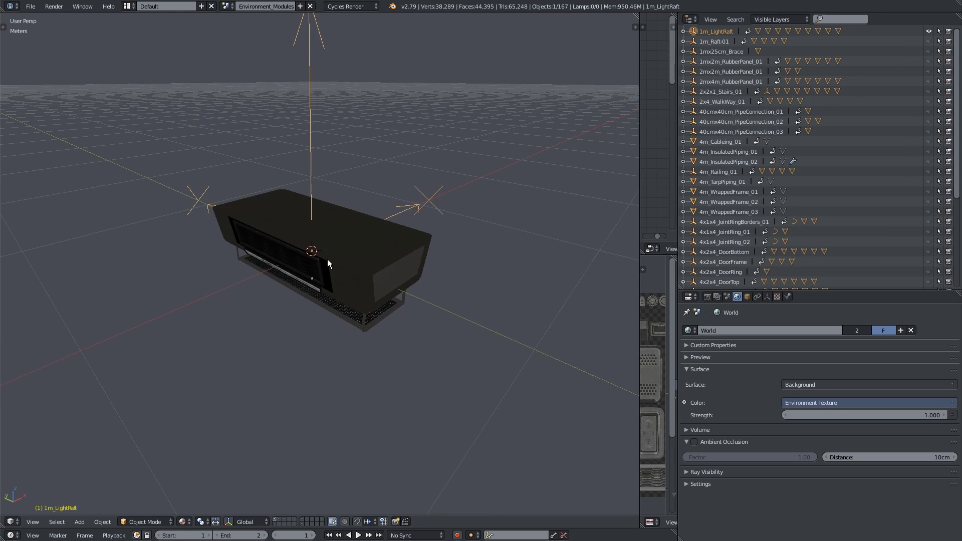
scroll(327, 259, up, 4)
middle_drag(327, 259, 168, 501)
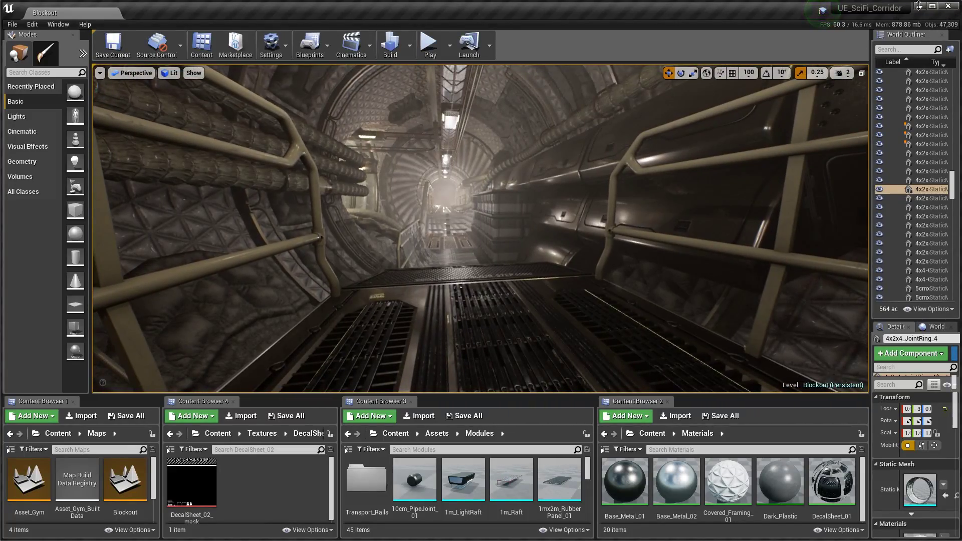
Step: Switch from Unreal Editor back to Blender, and show the modules from 1m_Raft-01 through 4x2x4_DoorRing laid out at frame 2
click(918, 6)
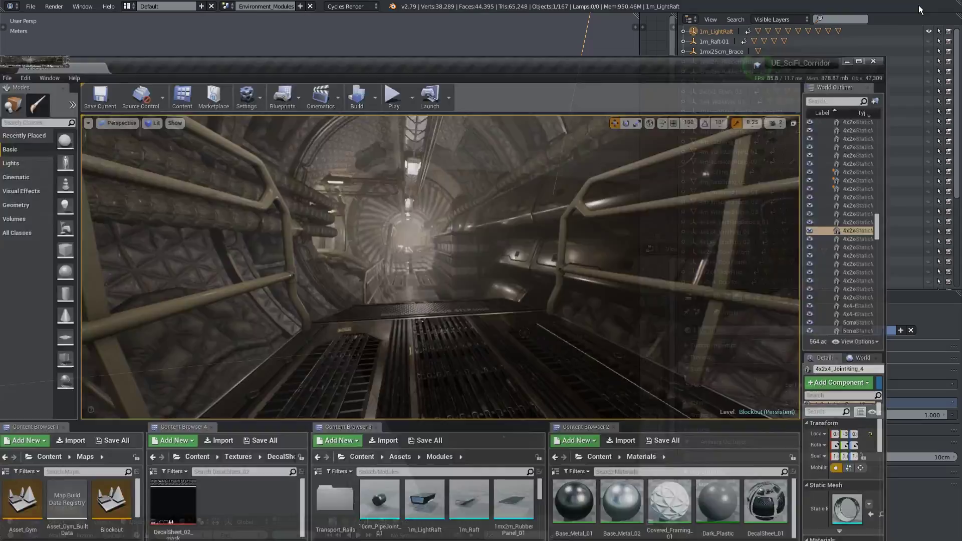
drag(930, 43, 930, 238)
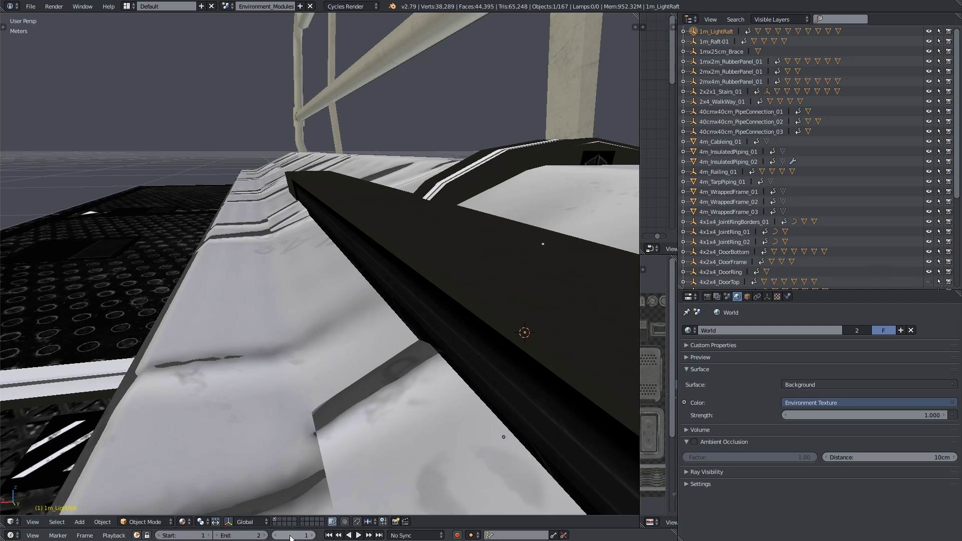
click(312, 535)
scroll(311, 252, down, 6)
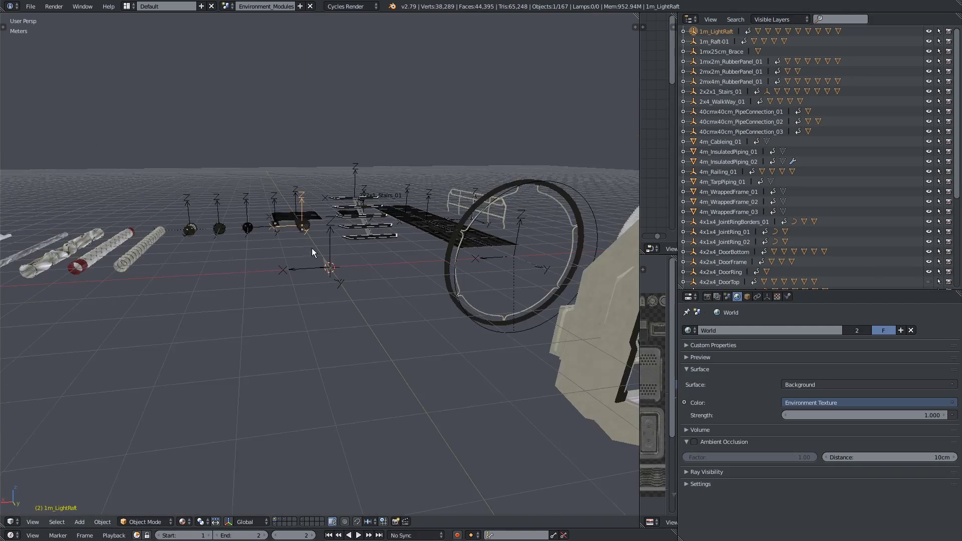
Step: Select the small square decal plane beside a white triangle on the 1mx2m_RubberPanel_01 floor panel
middle_drag(311, 248, 167, 235)
scroll(417, 247, up, 3)
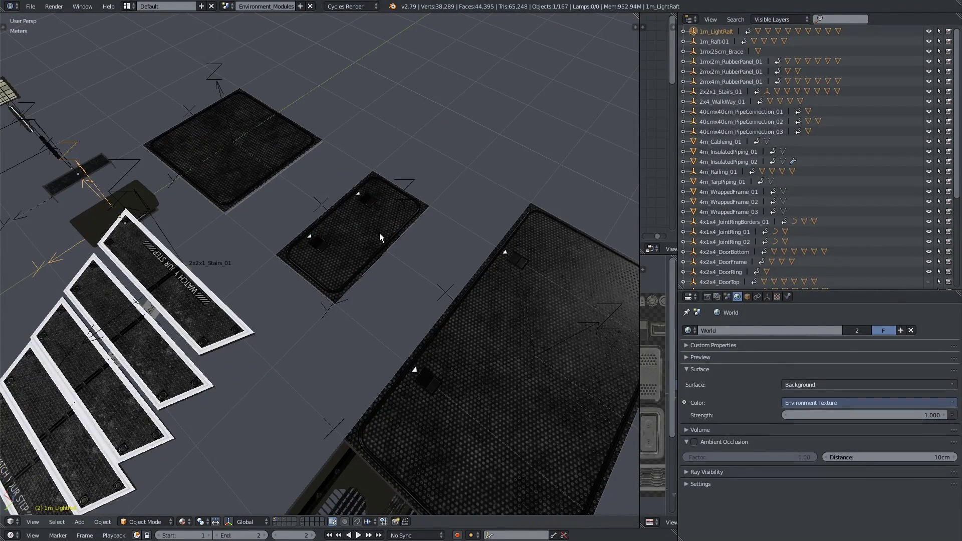
middle_drag(373, 208, 393, 311)
scroll(393, 311, up, 2)
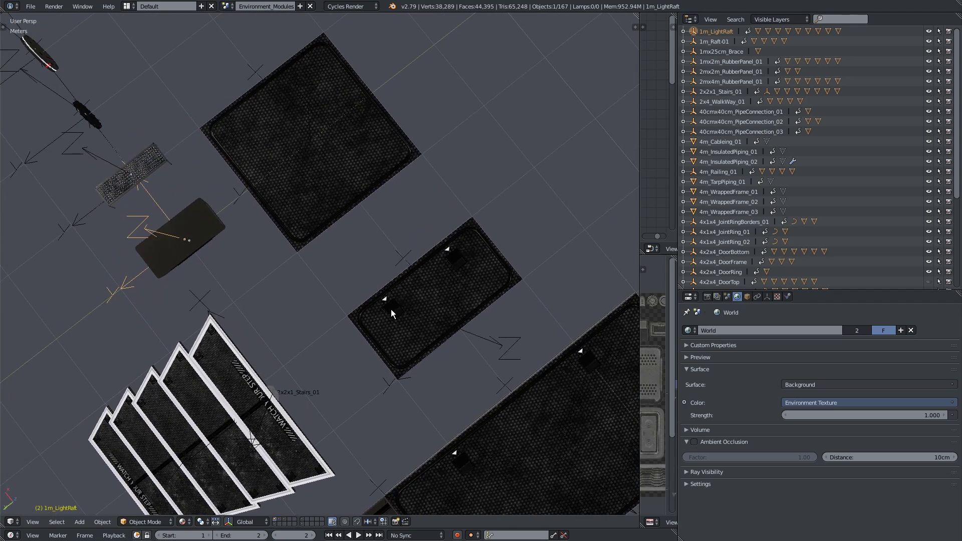
right_click(392, 313)
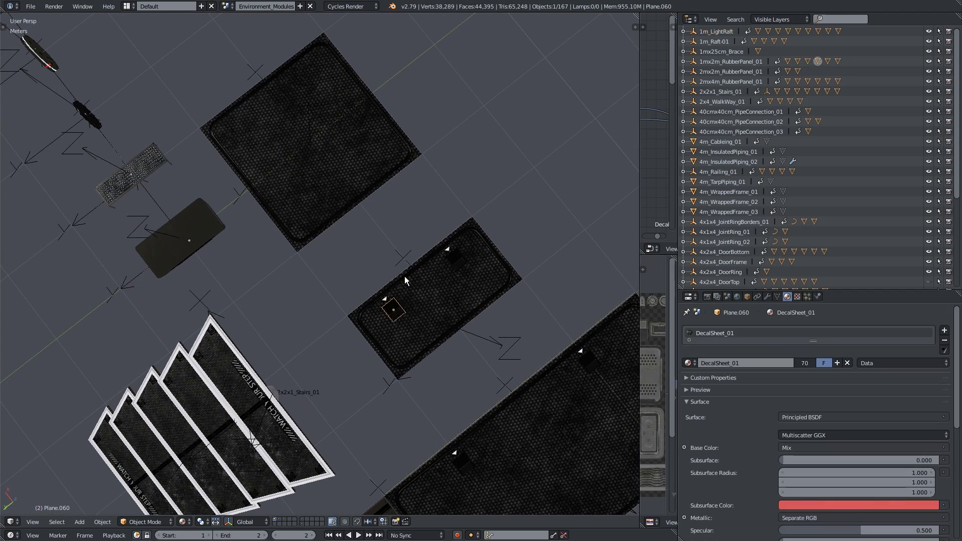
Step: Select the WATCH YOUR STEP decal on the 2x2x1_Stairs_01 step and view it up close
middle_drag(383, 285, 310, 161)
middle_drag(296, 202, 329, 227)
scroll(390, 230, up, 3)
right_click(396, 231)
scroll(344, 264, up, 3)
scroll(341, 268, up, 2)
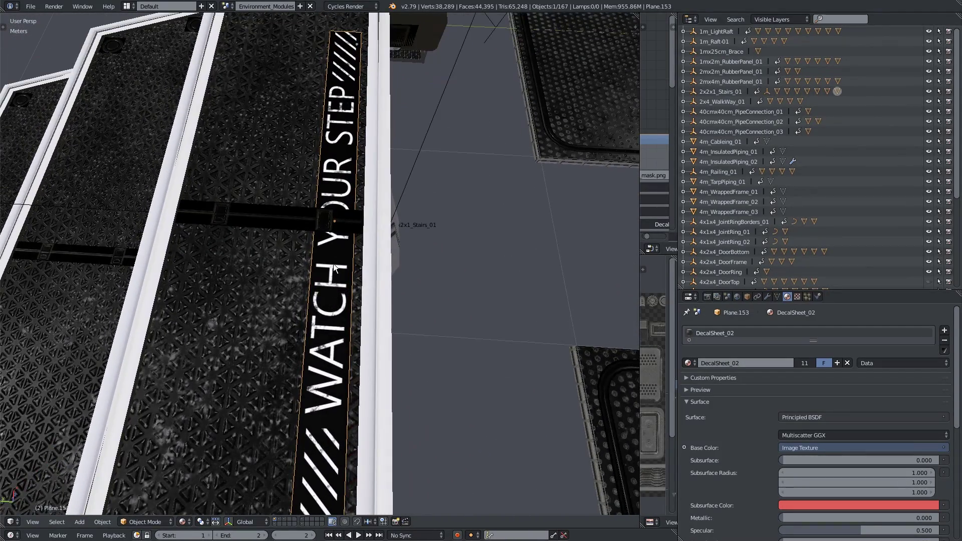
Step: Select the white border trim of the stairs, narrow the 3D viewport, and compare the trim with the strips on the DecalSheet_01 image
right_click(375, 261)
middle_drag(361, 252, 398, 254)
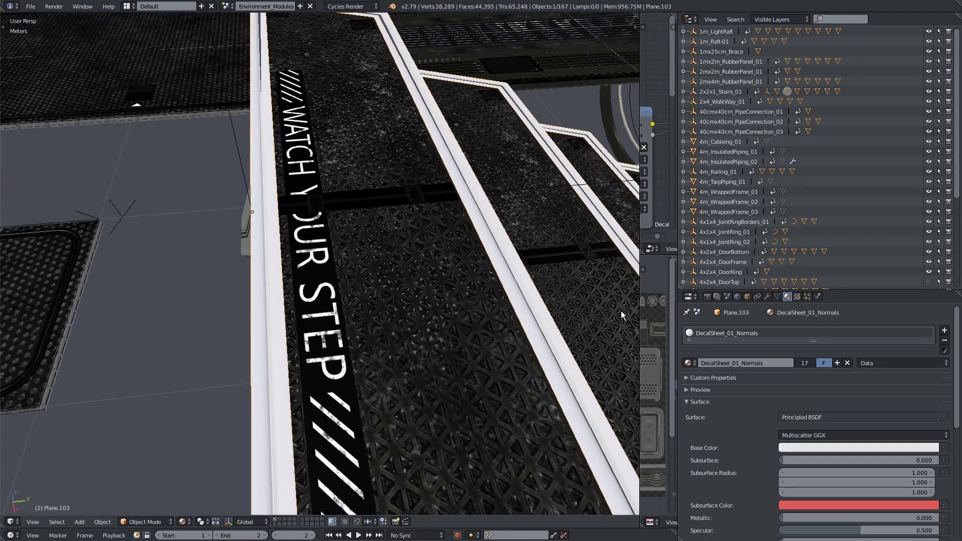
scroll(413, 263, down, 10)
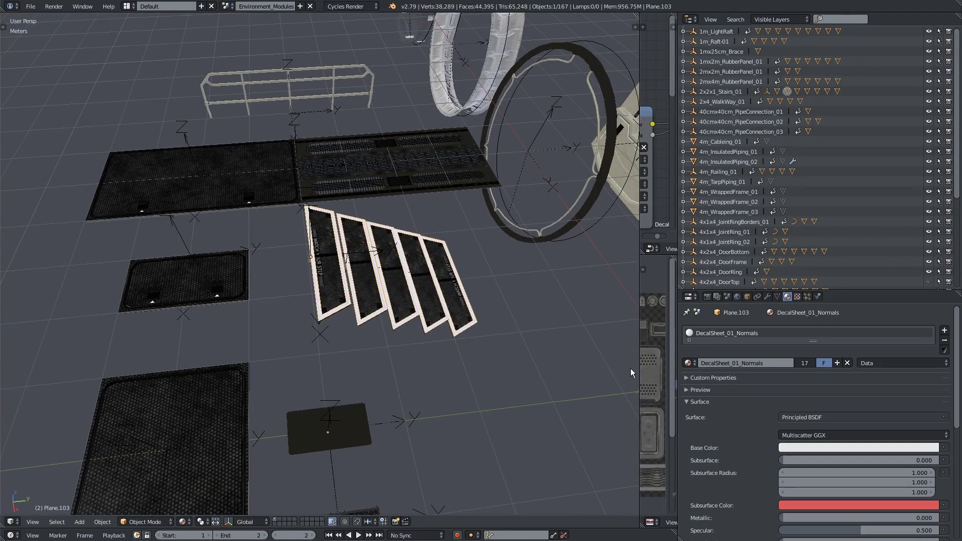
drag(639, 370, 316, 353)
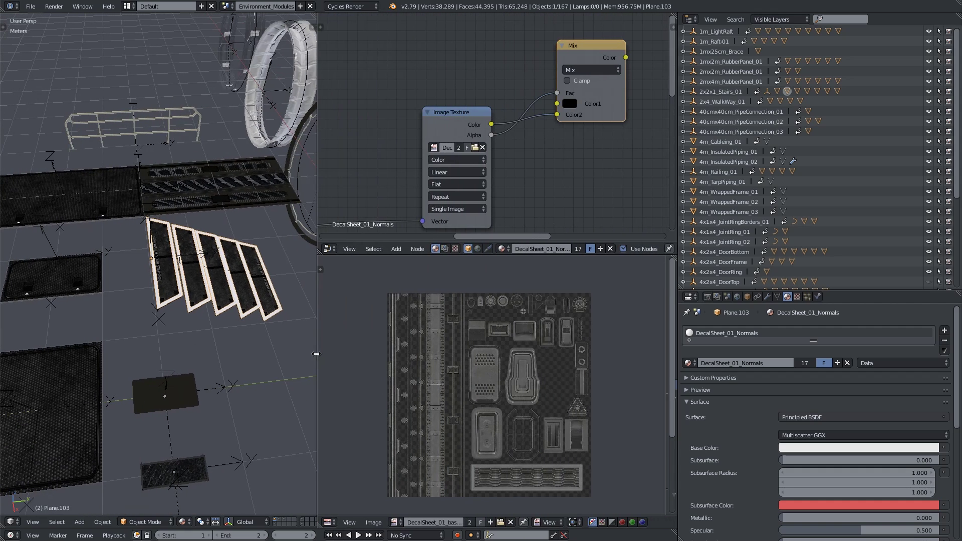
scroll(452, 348, up, 6)
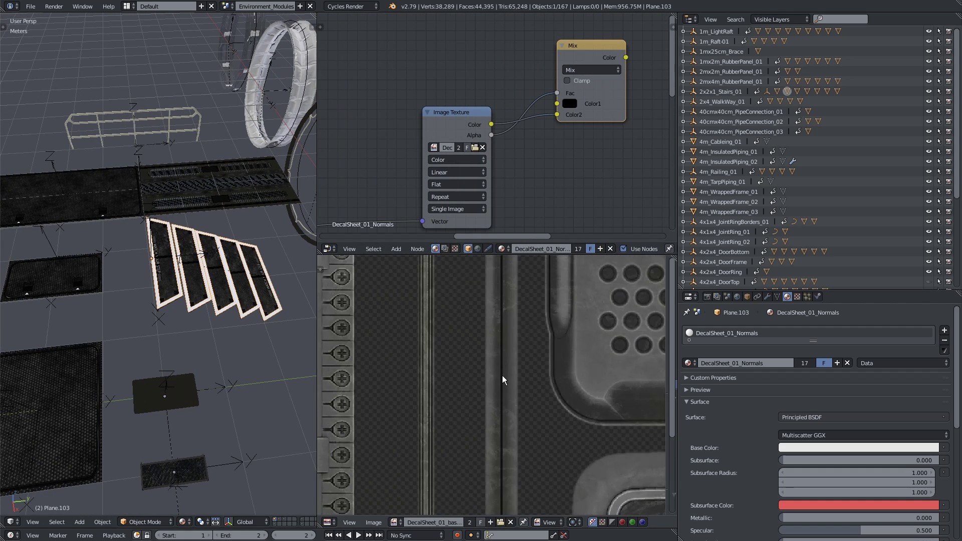
scroll(507, 342, down, 3)
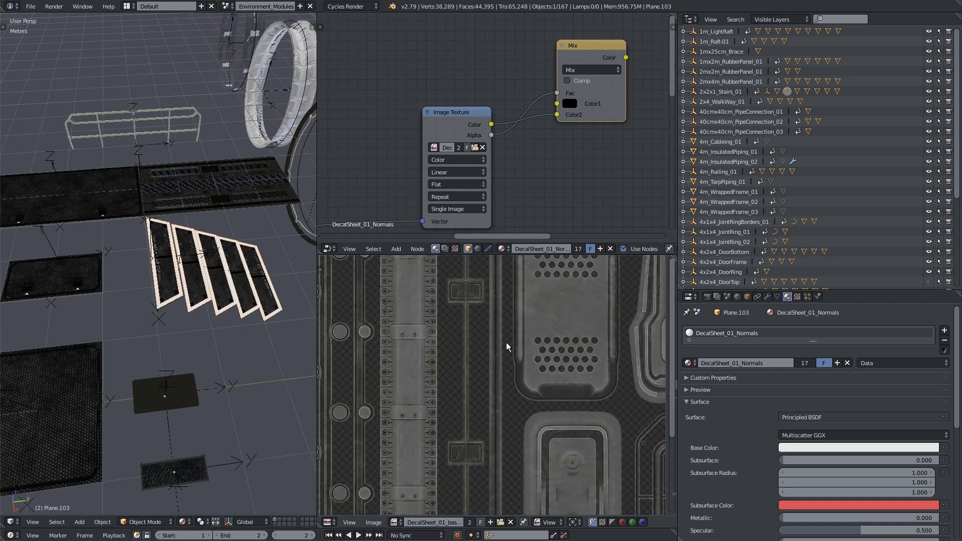
scroll(176, 314, up, 5)
scroll(177, 314, up, 3)
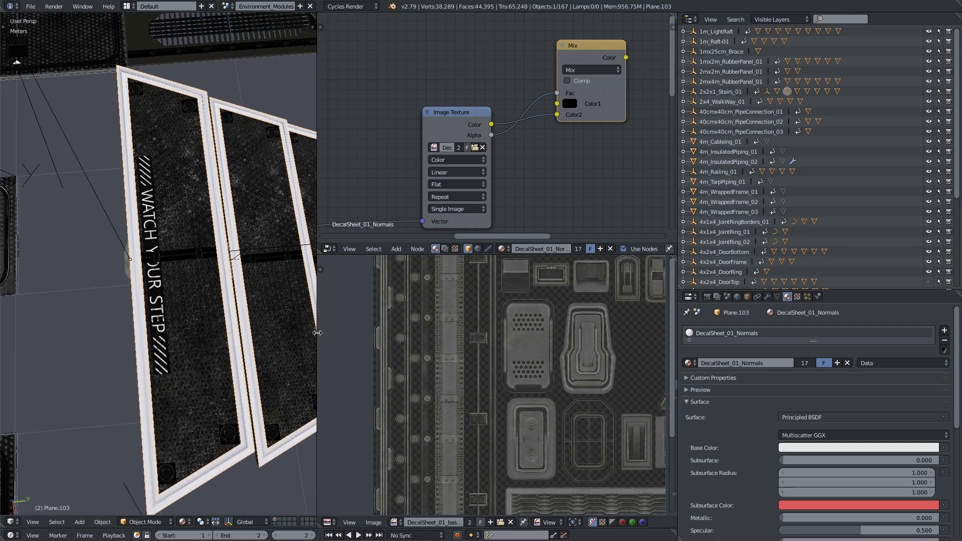
Step: Widen the 3D viewport again and look over the full layout of the corridor modules
drag(317, 335, 640, 331)
scroll(449, 296, down, 8)
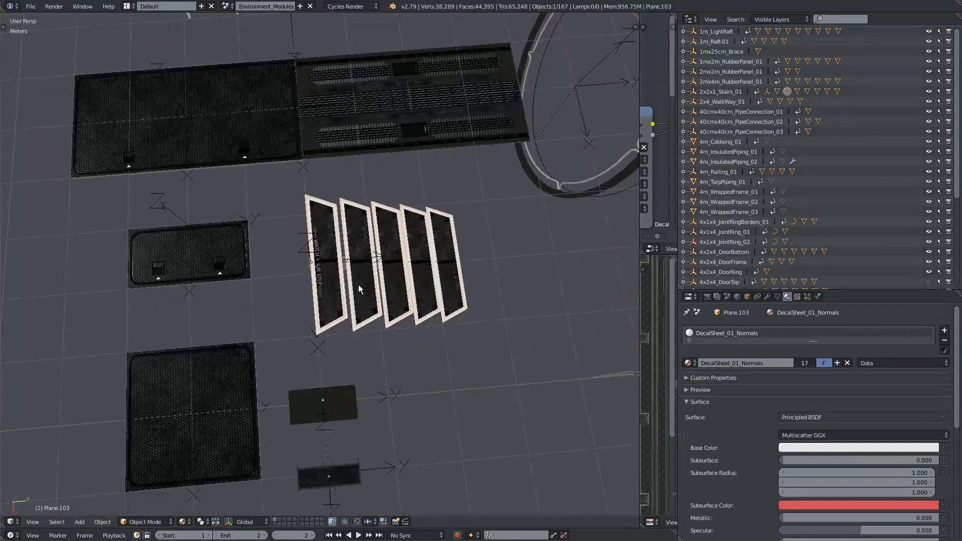
middle_drag(358, 284, 362, 262)
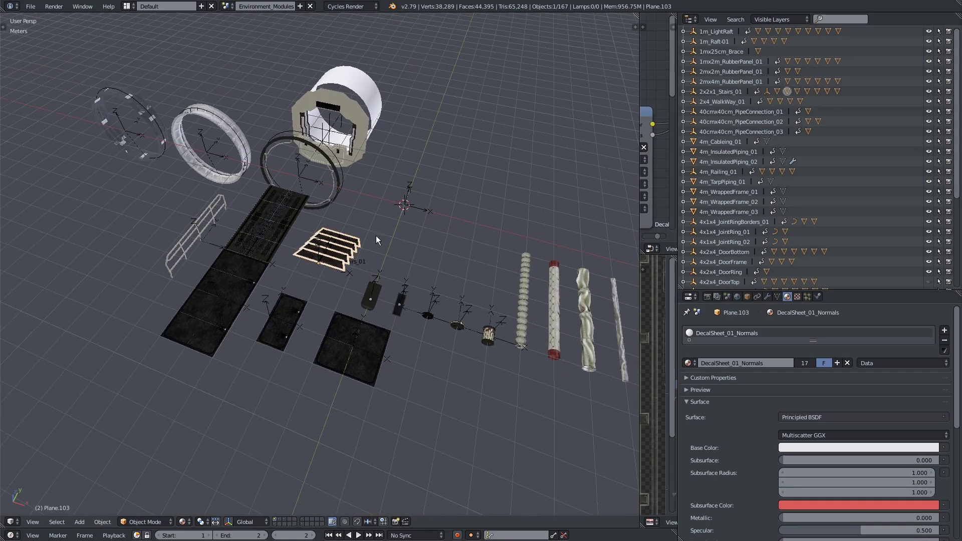
scroll(365, 297, up, 3)
middle_drag(365, 298, 428, 279)
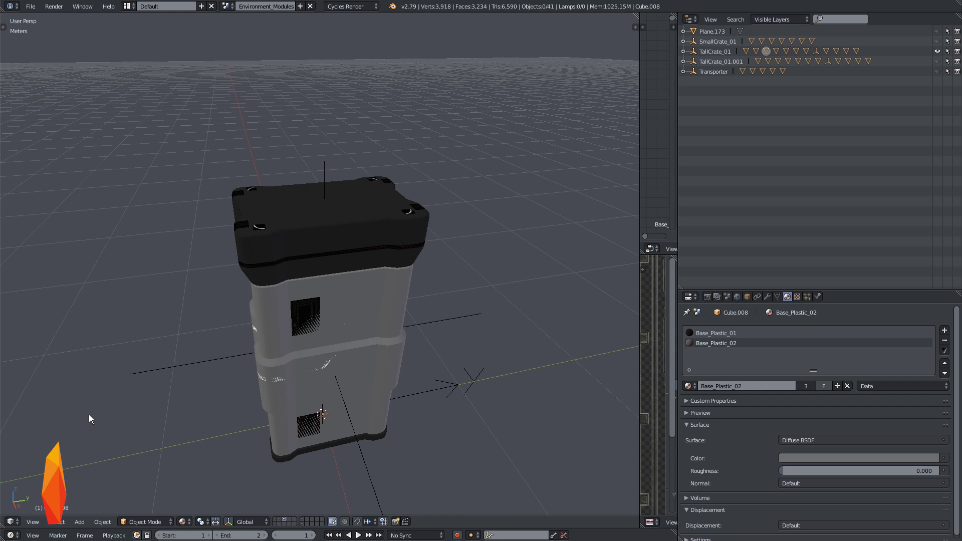
Step: Inspect the TallCrate_01 prop's lid, body and decals from several angles
middle_drag(317, 315, 386, 247)
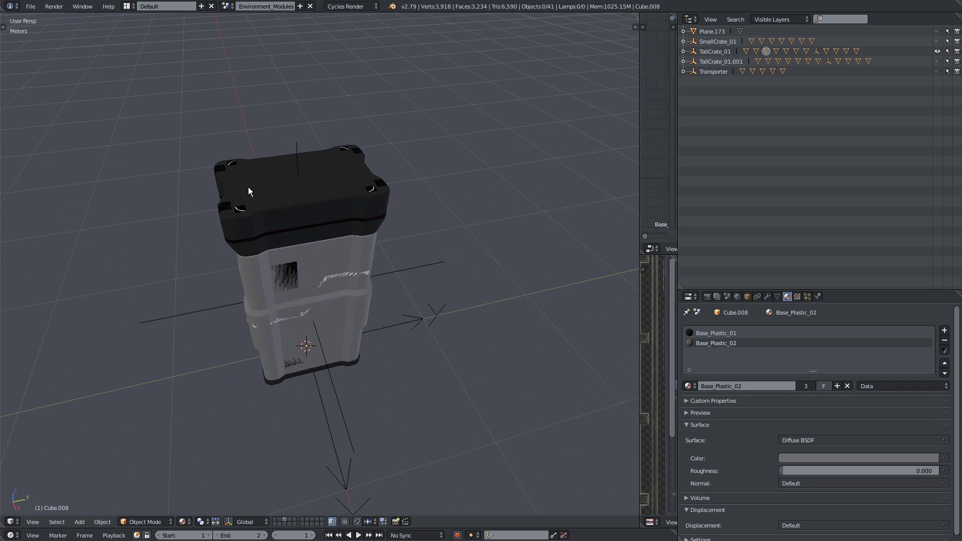
middle_drag(248, 188, 302, 203)
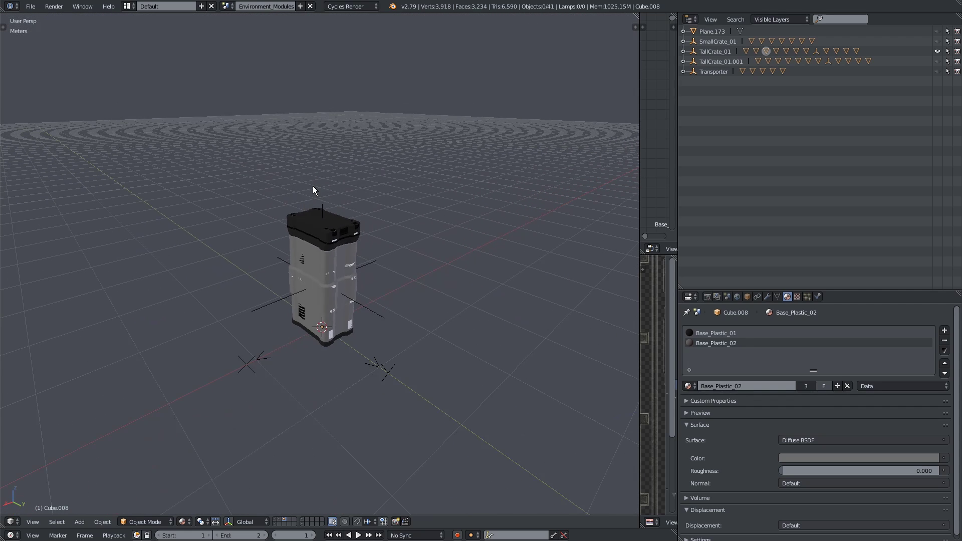
middle_drag(277, 166, 258, 207)
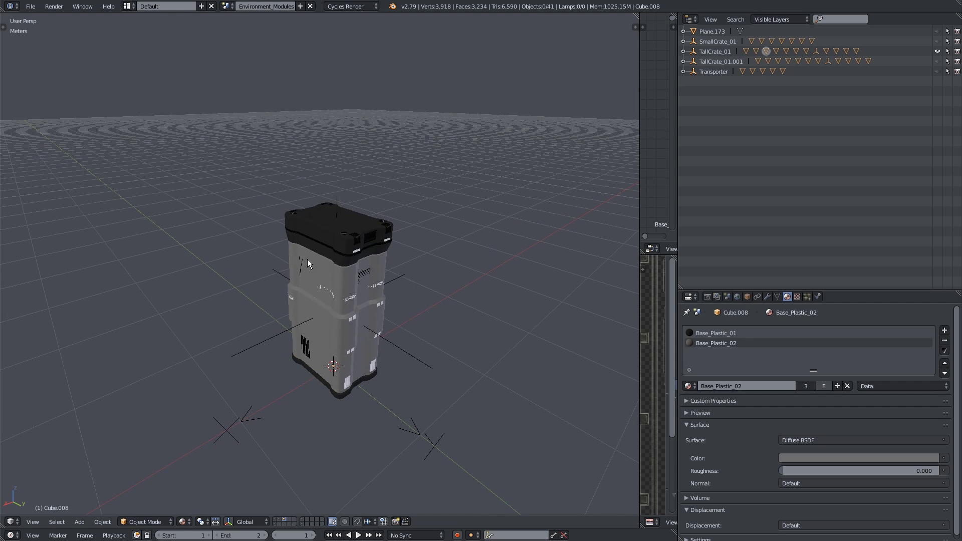
middle_drag(311, 254, 279, 281)
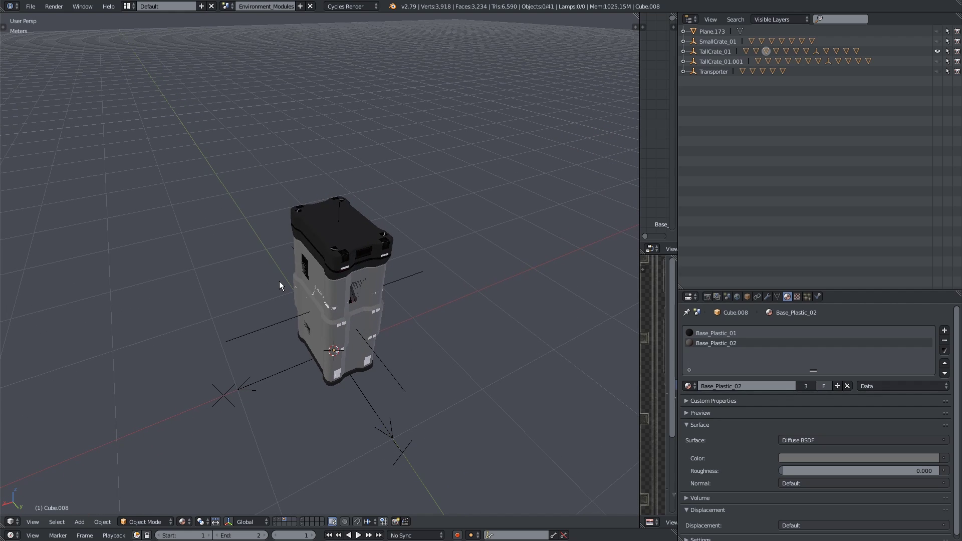
Step: Select the Mirror empty inside TallCrate_01 and examine the crate's mirrored sides around it
right_click(390, 365)
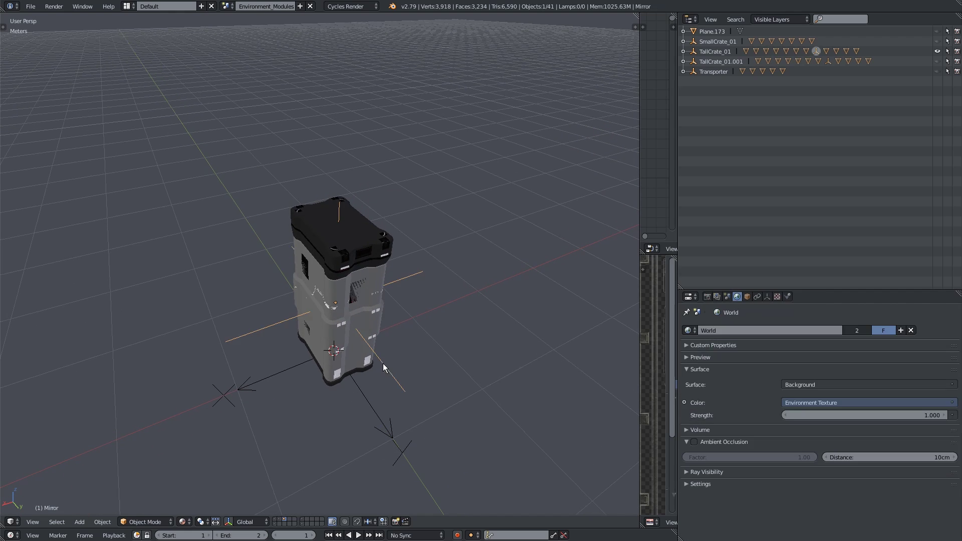
middle_drag(383, 363, 379, 317)
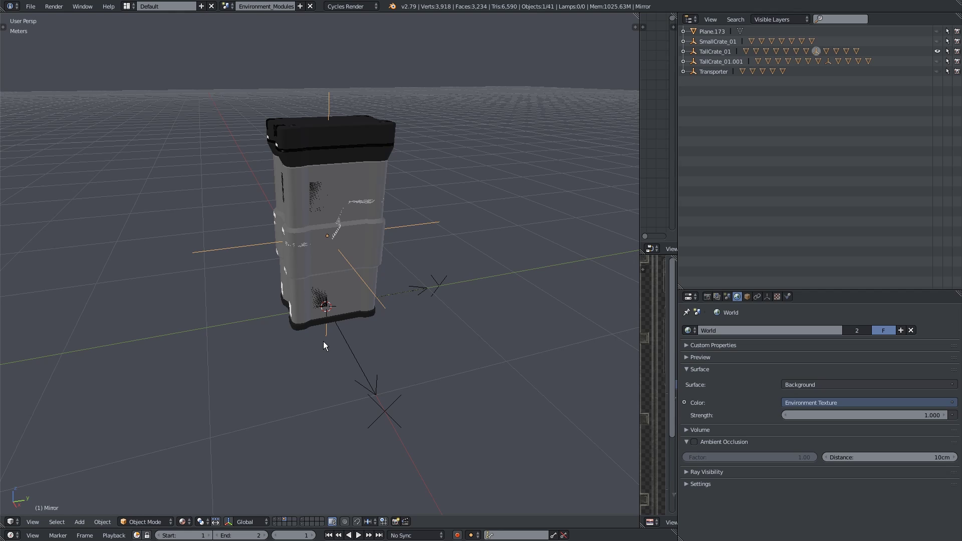
middle_drag(323, 341, 396, 336)
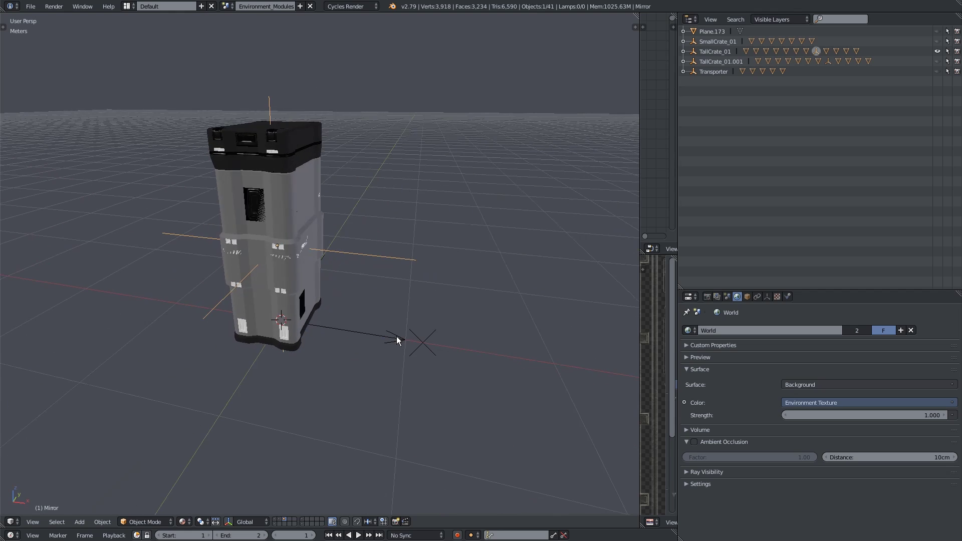
middle_drag(233, 230, 391, 247)
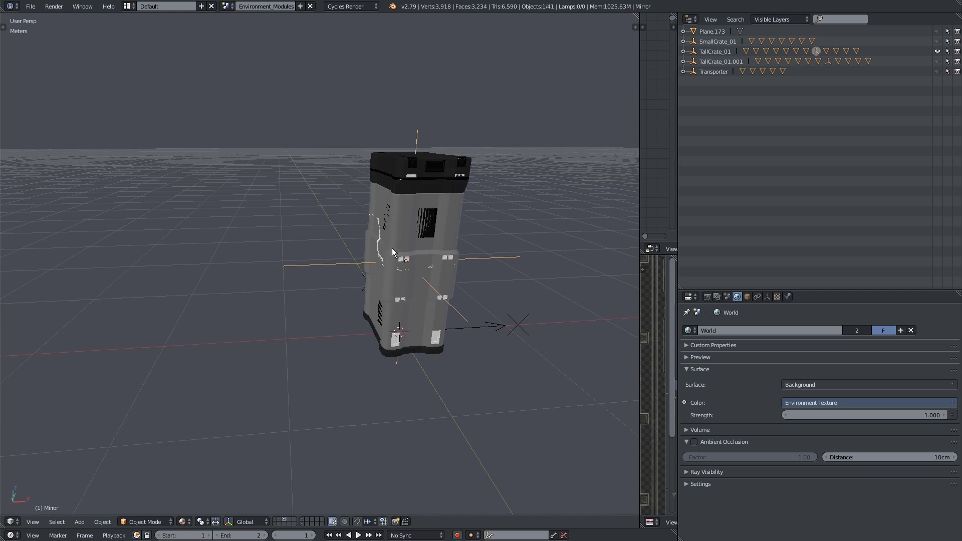
Step: Examine TallCrate_01 from above, from a distance and up close, covering its lid, corner profile and side decals
middle_drag(355, 220, 239, 324)
scroll(240, 324, down, 3)
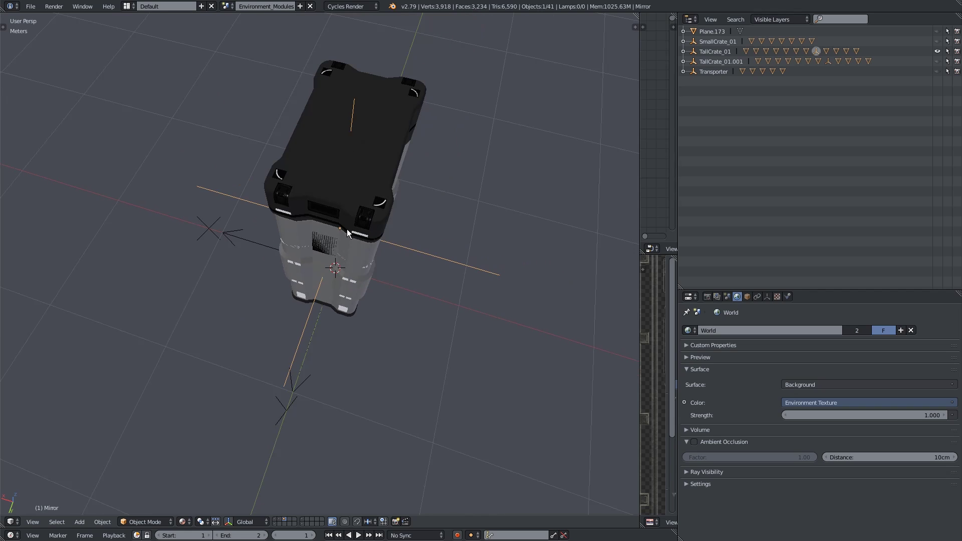
scroll(269, 345, down, 4)
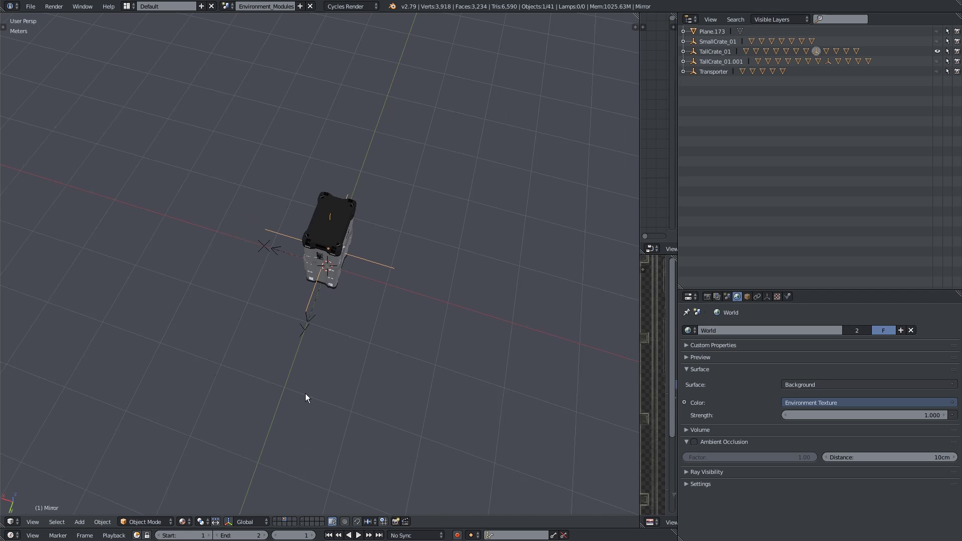
middle_drag(305, 398, 384, 285)
scroll(279, 235, up, 3)
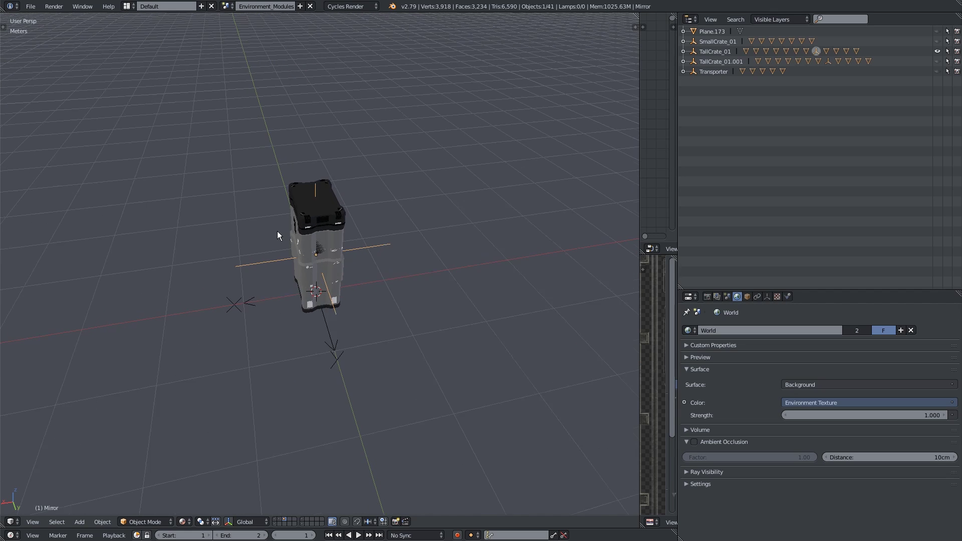
scroll(278, 235, up, 2)
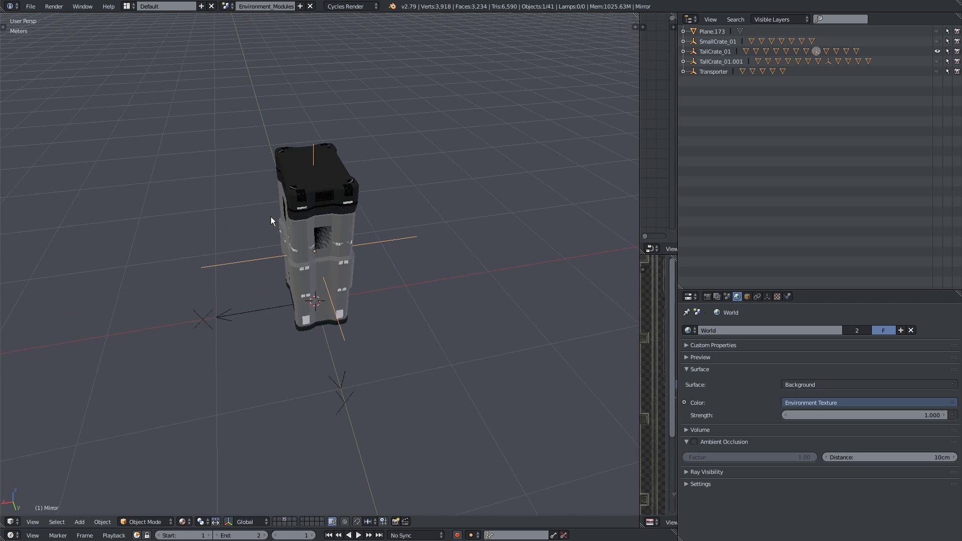
scroll(270, 217, up, 2)
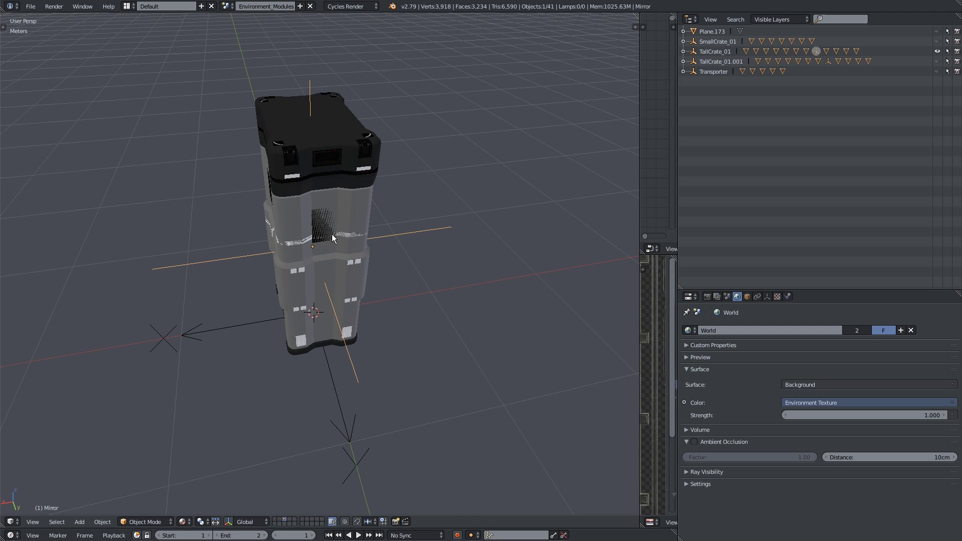
middle_drag(333, 237, 316, 253)
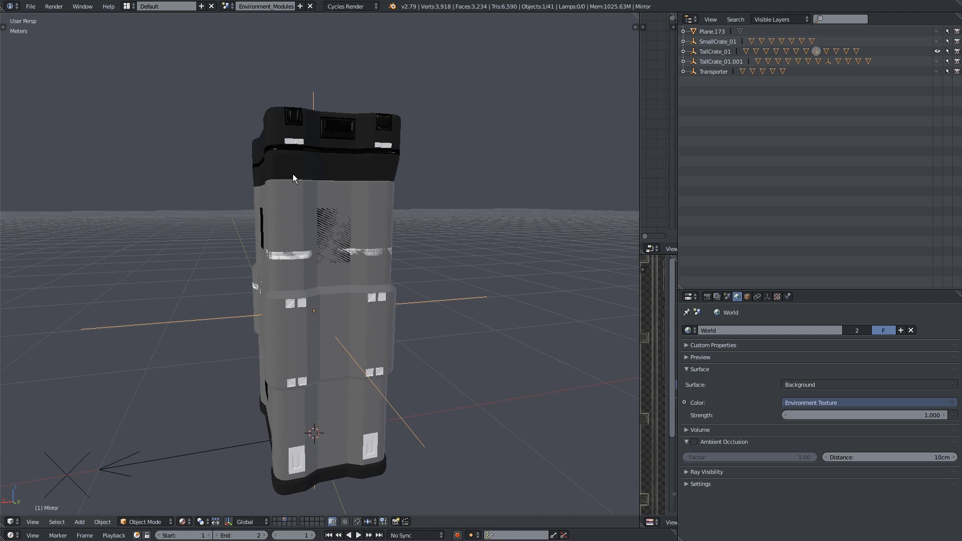
middle_drag(293, 175, 313, 185)
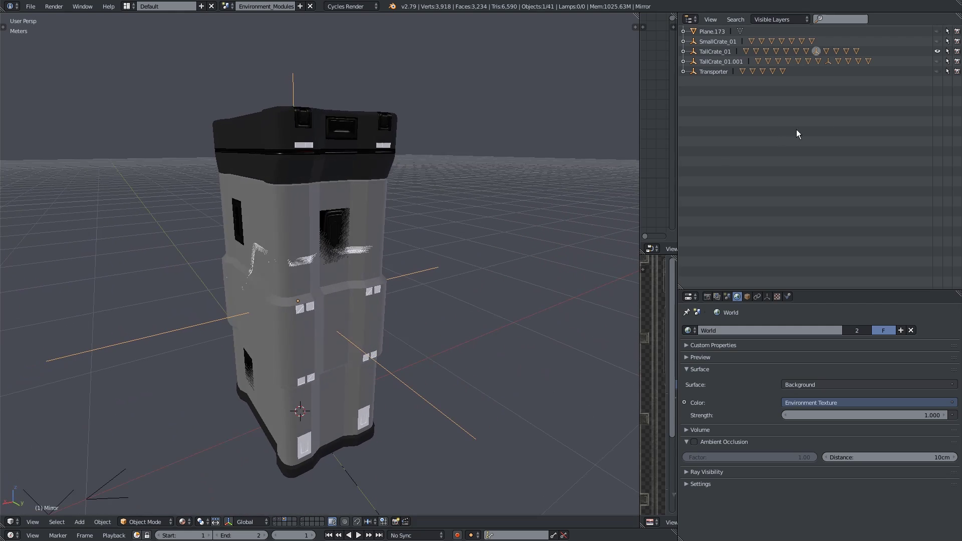
Step: Hide TallCrate_01 and show SmallCrate_01 in its place, keeping TallCrate_01.001 hidden
click(936, 61)
click(936, 61)
click(937, 51)
click(937, 41)
middle_drag(428, 233, 231, 393)
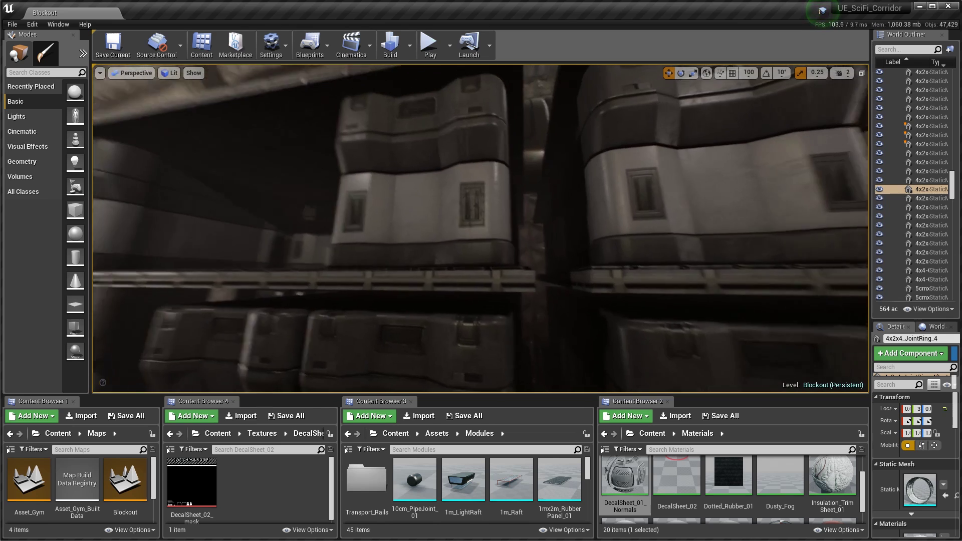
Step: Switch to the Unreal Editor, inspect the textured small and tall crates in the corridor level, and return to Blender
right_drag(489, 238, 490, 238)
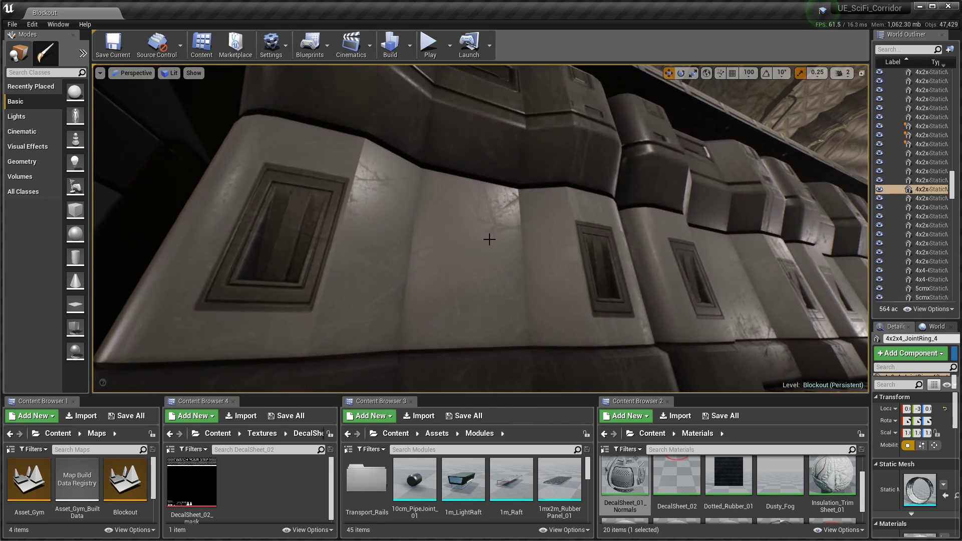
right_drag(345, 230, 390, 217)
right_drag(474, 177, 474, 176)
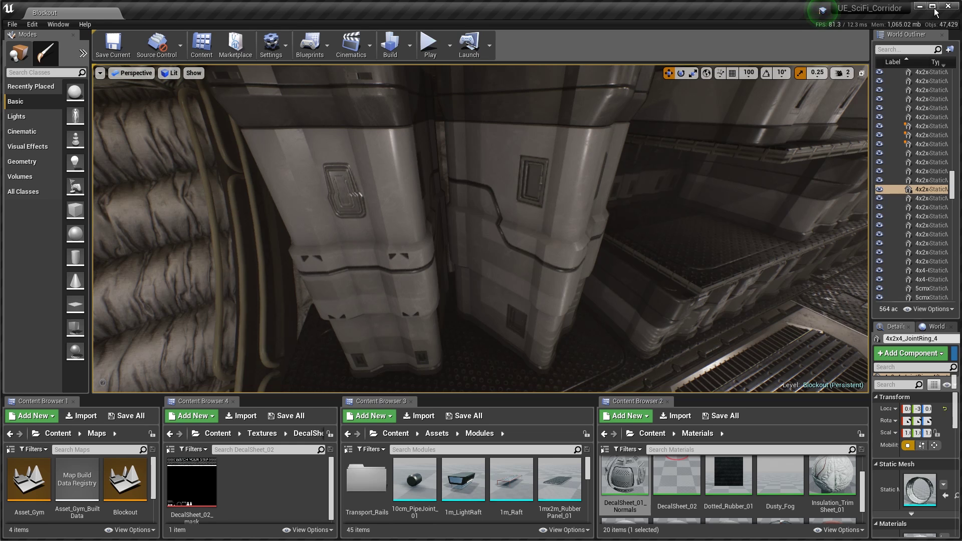
click(920, 6)
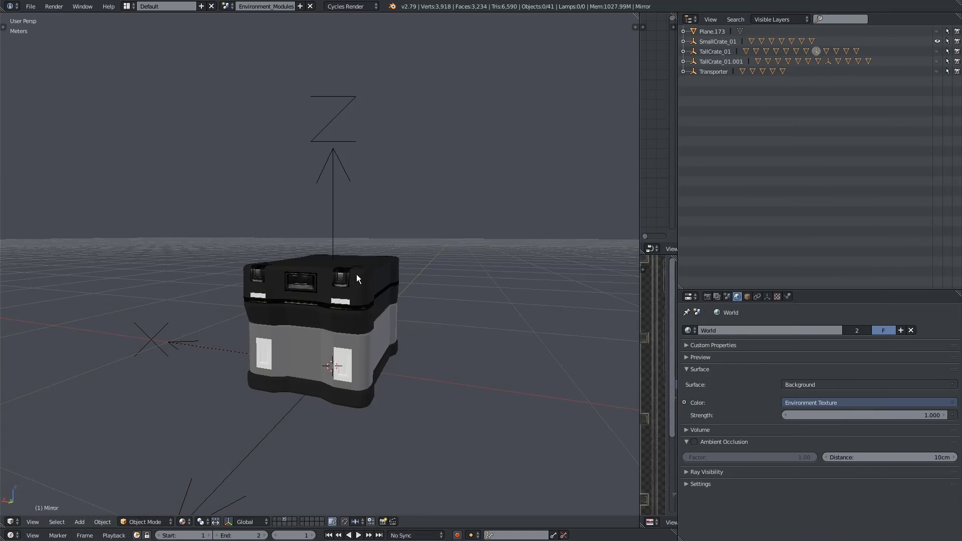
Step: Select SmallCrate_01's DecalSheet_01_Normals and DecalSheet_02 decals and examine them on the crate from several angles
middle_drag(356, 274, 382, 305)
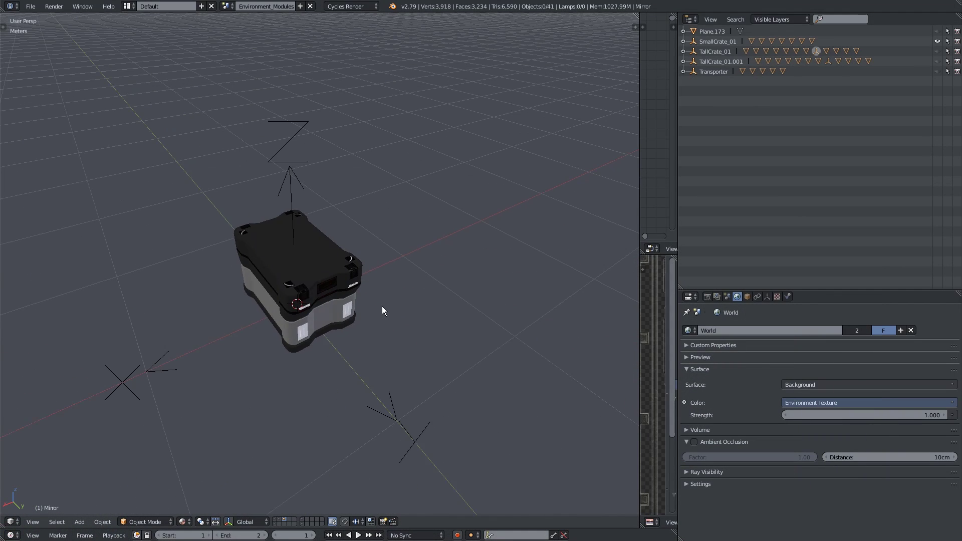
right_click(305, 335)
scroll(306, 335, up, 6)
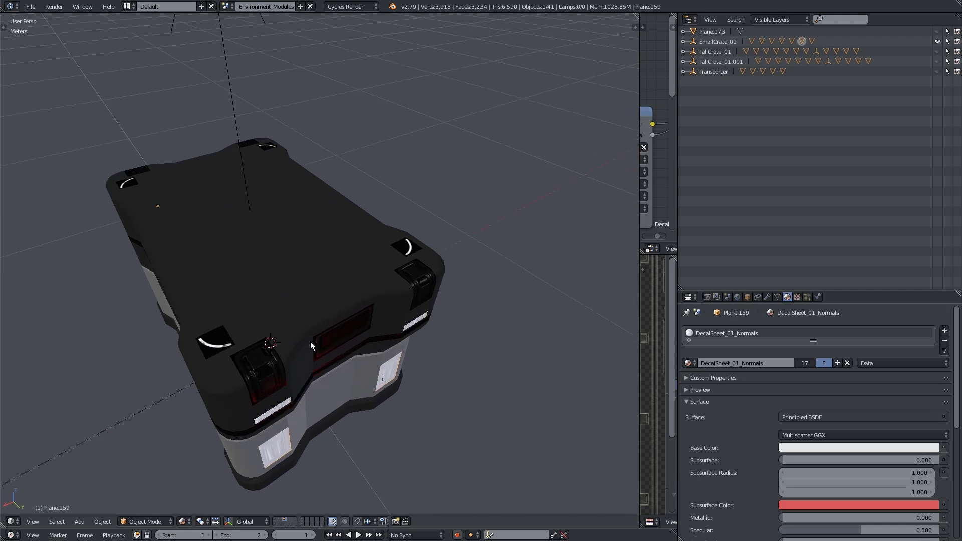
middle_drag(310, 345, 348, 285)
right_click(307, 340)
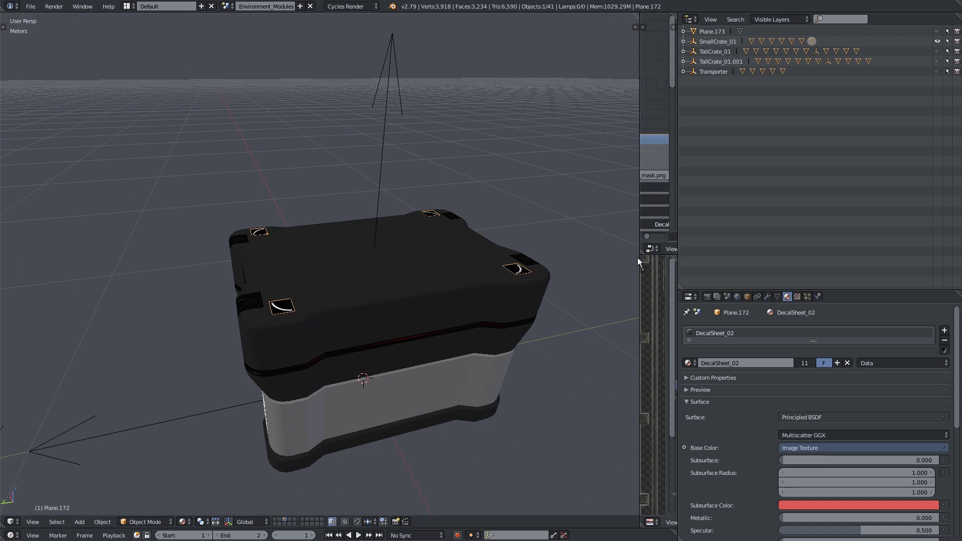
middle_drag(278, 249, 395, 320)
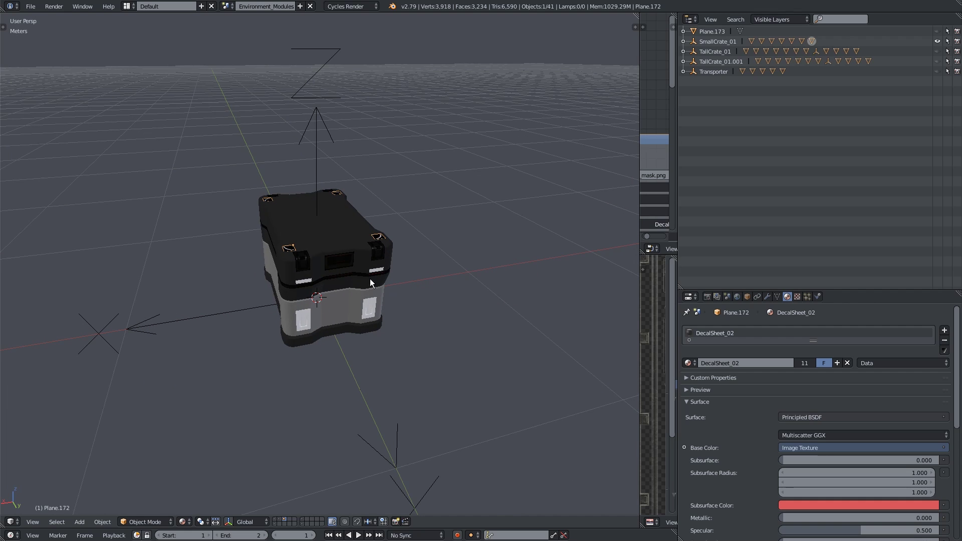
middle_drag(323, 296, 330, 271)
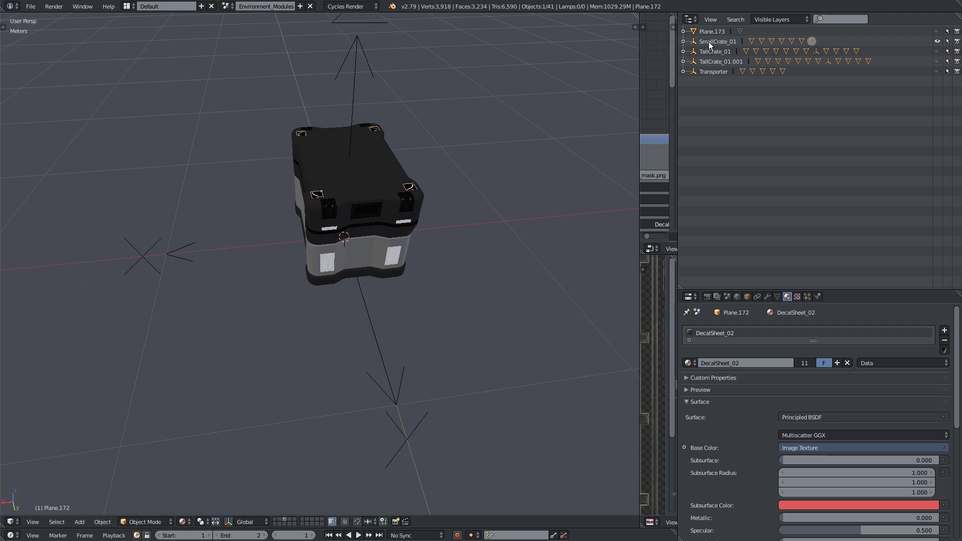
Step: Hide SmallCrate_01 and add a plain axes empty at the 3D cursor
click(936, 43)
key(shift+a)
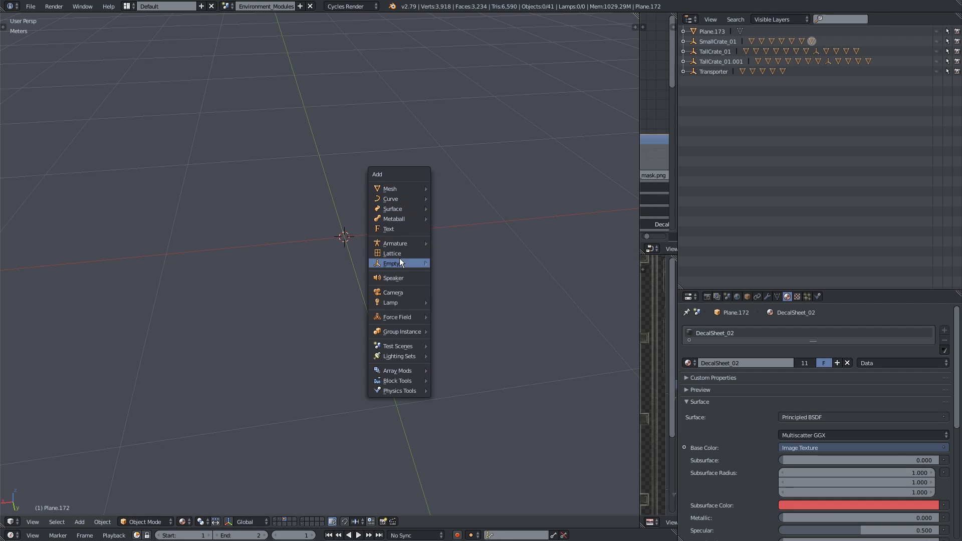
mouse_move(397, 260)
click(439, 262)
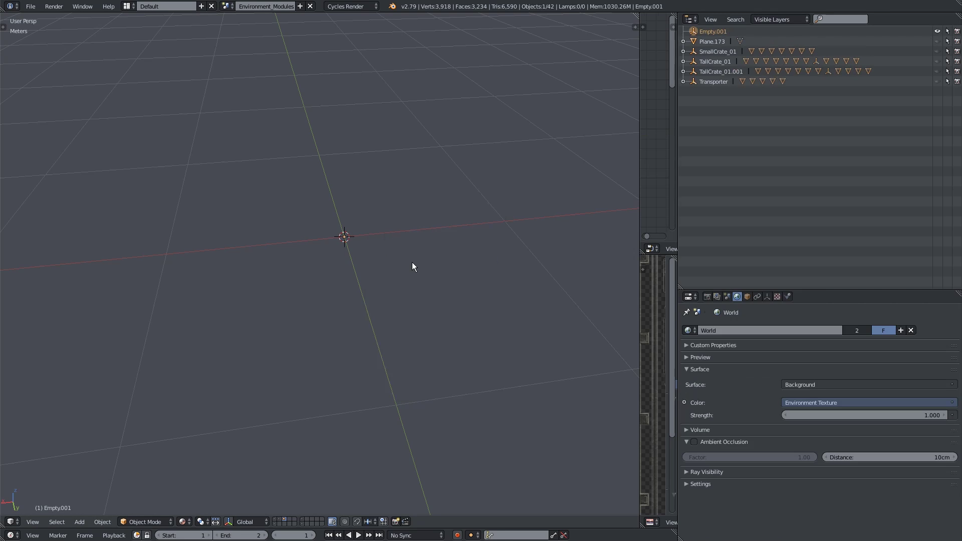
Step: Rename the new empty WideCrate_01
double_click(719, 32)
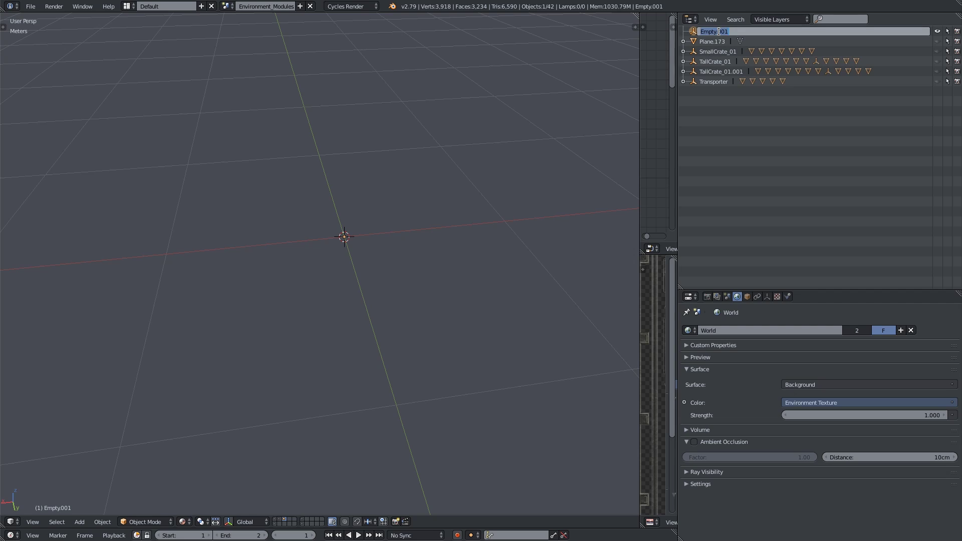
text(Wide_Crate)
key(BackSpace)
key(BackSpace)
text(Crat)
key(Return)
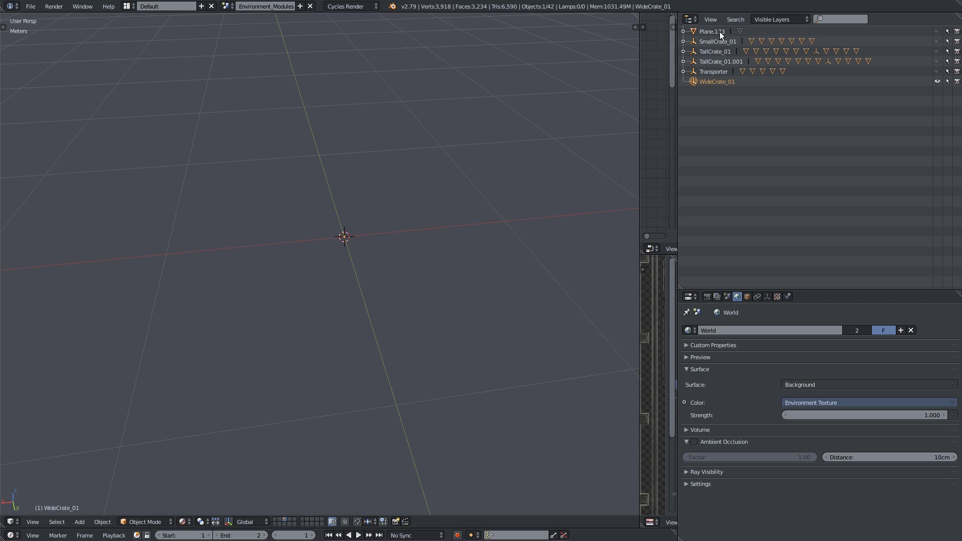
Step: Show TallCrate_01 temporarily to look over its shape from above, and hide it again
middle_drag(440, 214, 340, 280)
click(937, 51)
middle_drag(365, 150, 386, 159)
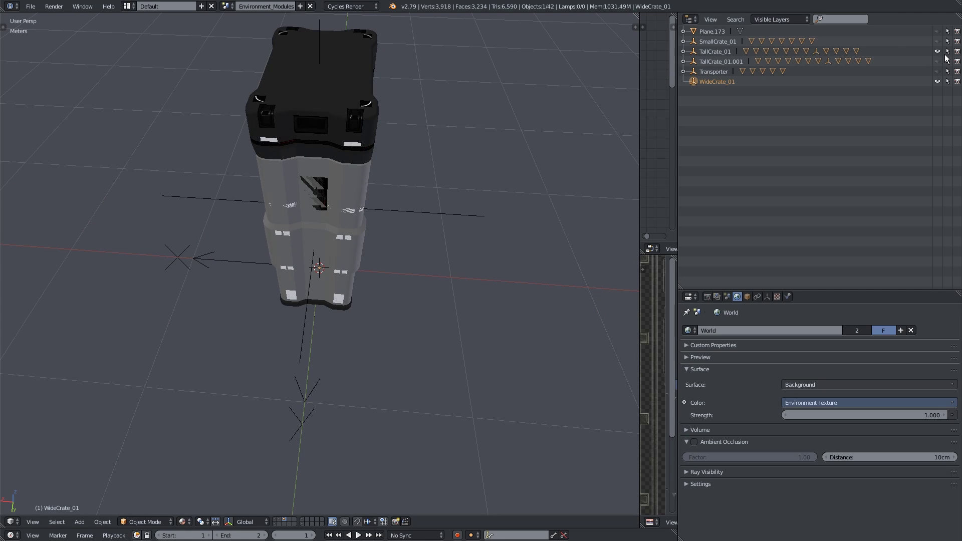
click(938, 51)
Step: Show SmallCrate_01 again and look over its lid and front side as reference for the wide crate
click(937, 41)
scroll(320, 275, up, 6)
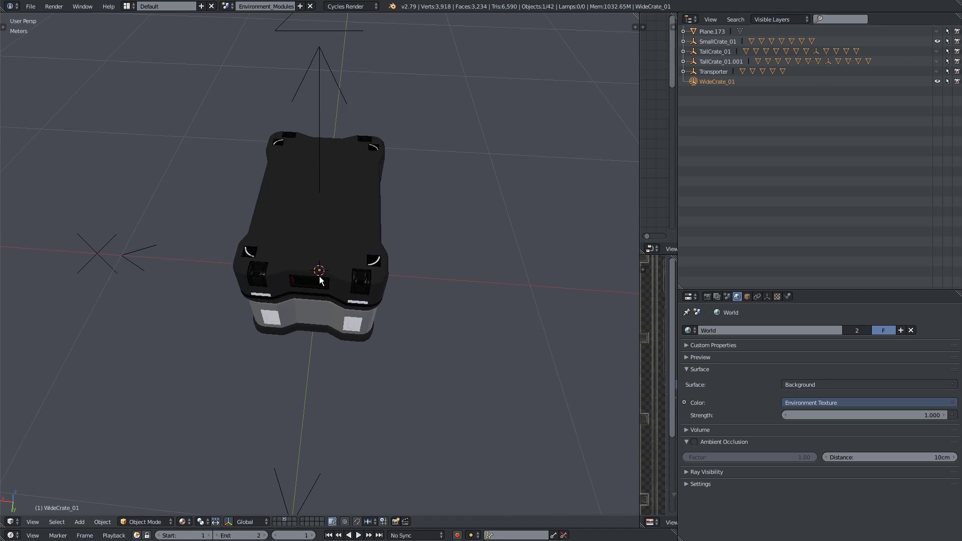
scroll(352, 380, down, 4)
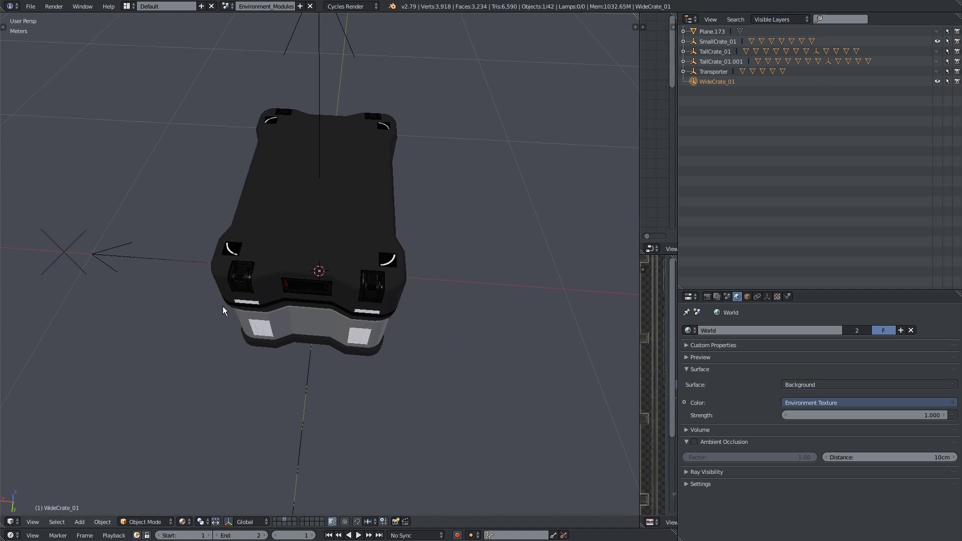
middle_drag(239, 284, 344, 263)
scroll(342, 263, down, 5)
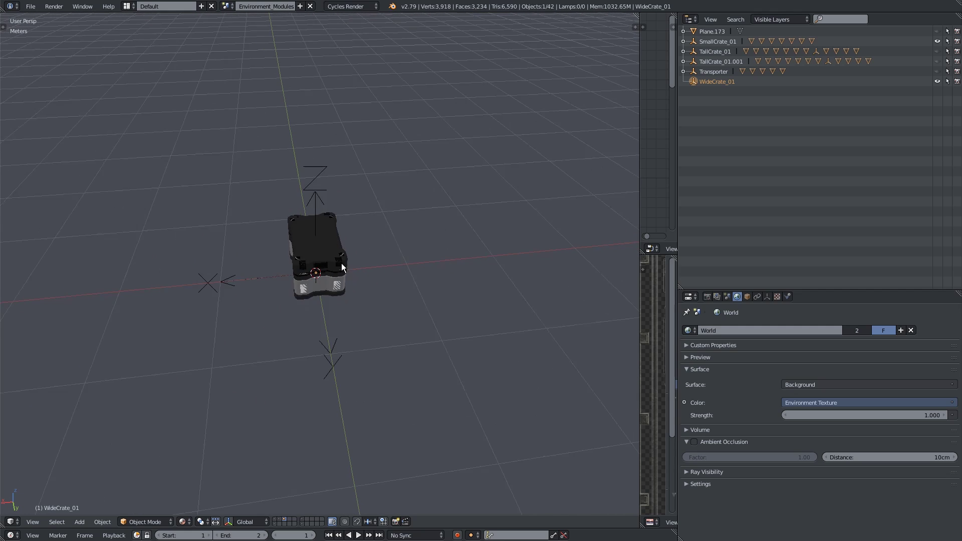
Step: Move SmallCrate_01 by its parent empty in the negative global Y direction, clear of the origin
right_click(318, 306)
middle_drag(318, 308, 367, 351)
key(g)
key(y)
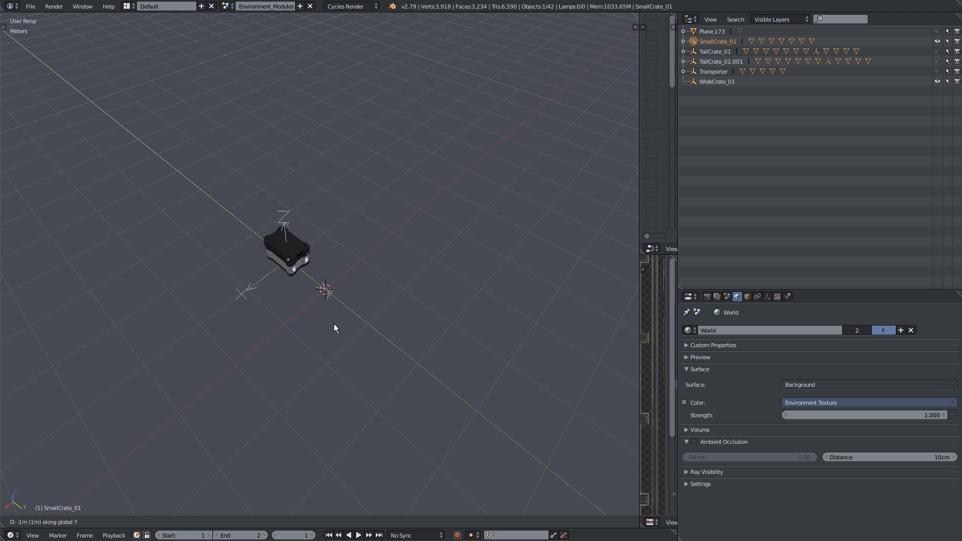
click(274, 284)
Step: Select the WideCrate_01 empty and set its display size to 1 m
click(717, 81)
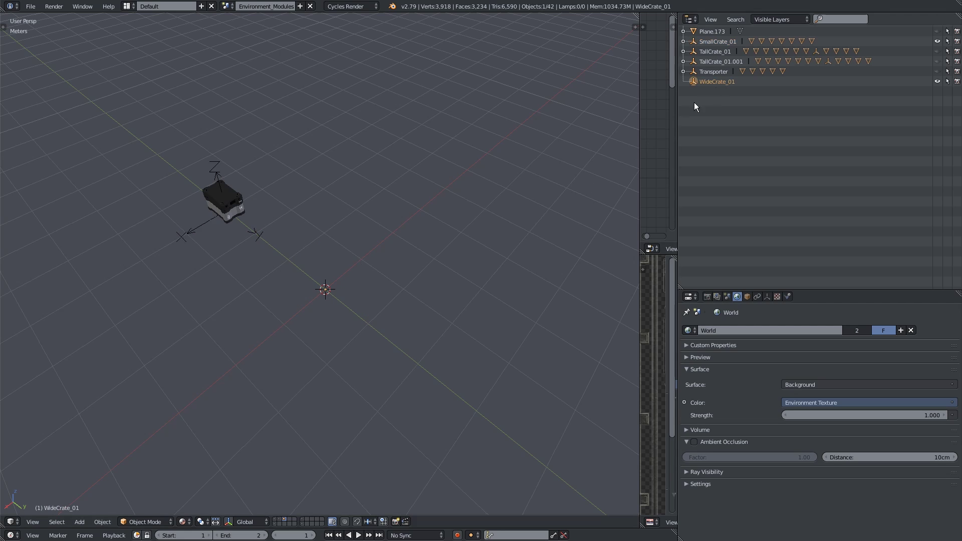
middle_drag(367, 274, 405, 275)
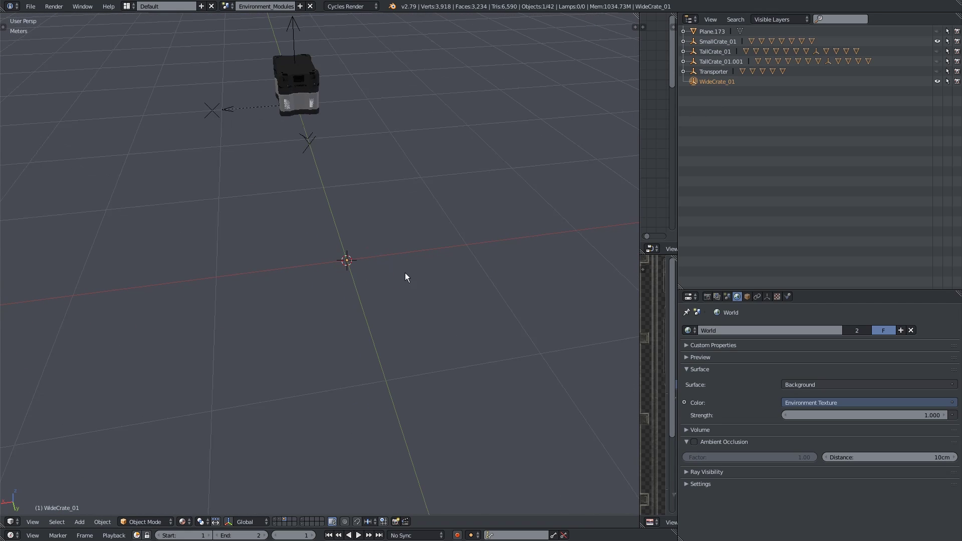
click(766, 296)
click(749, 355)
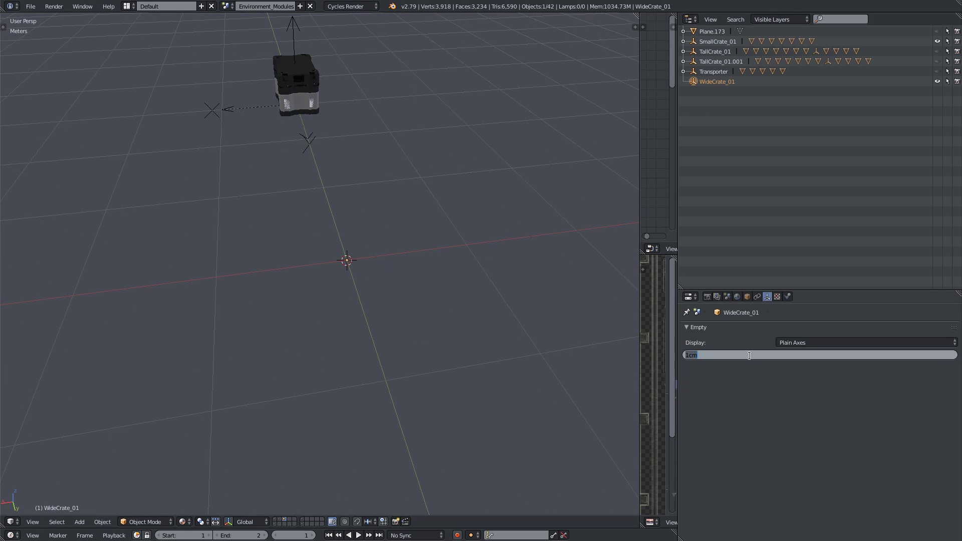
text(100)
key(Return)
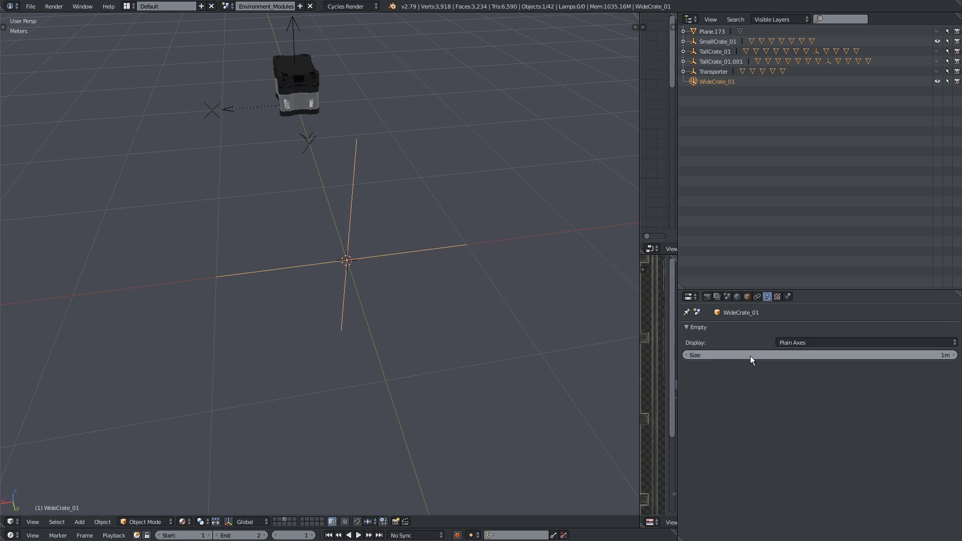
click(841, 342)
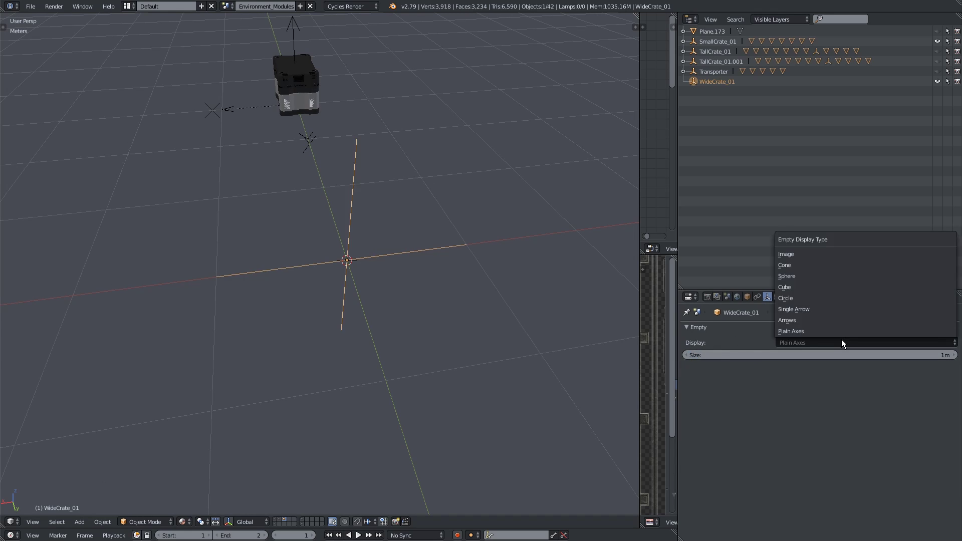
click(804, 331)
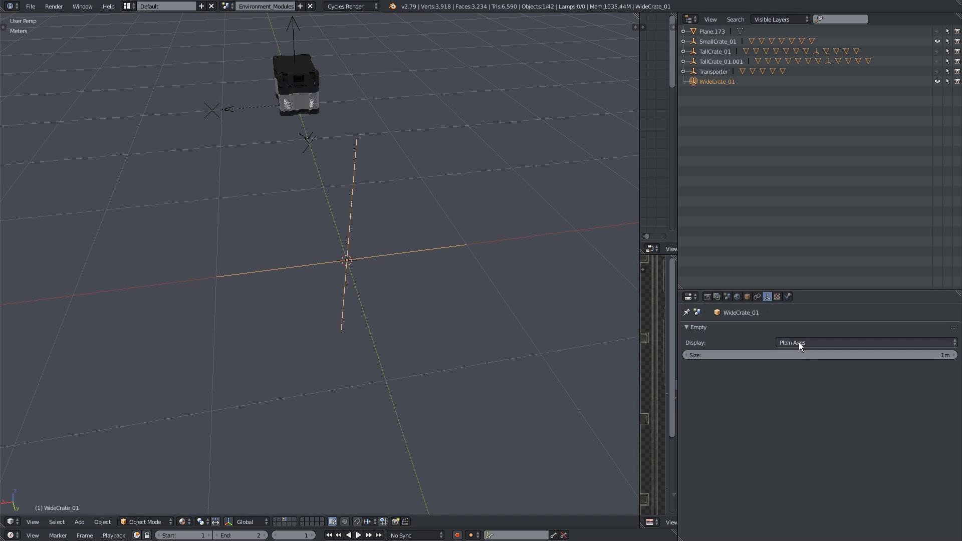
click(799, 343)
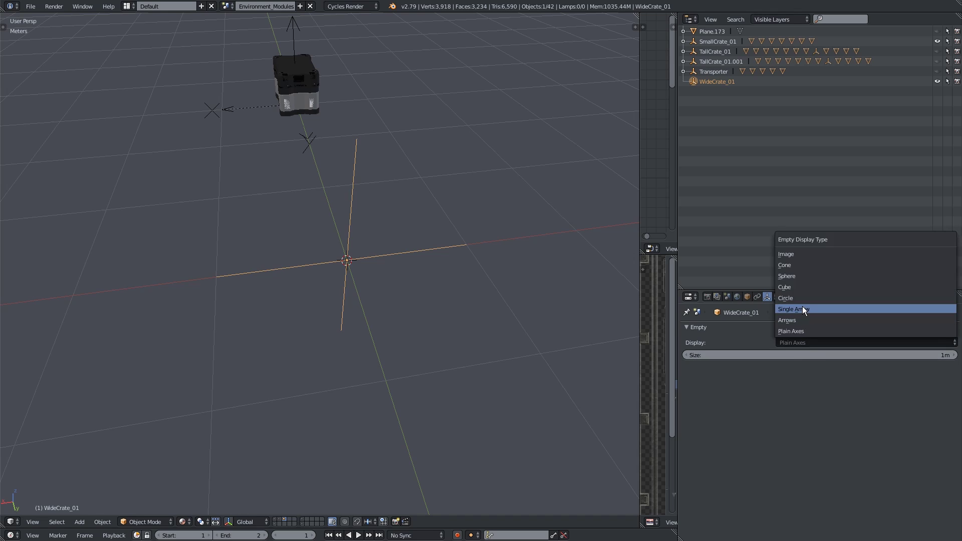
Step: Check the display type of SmallCrate_01's empty and set the WideCrate_01 empty's display to Arrows to match
middle_drag(516, 291, 275, 225)
right_click(284, 215)
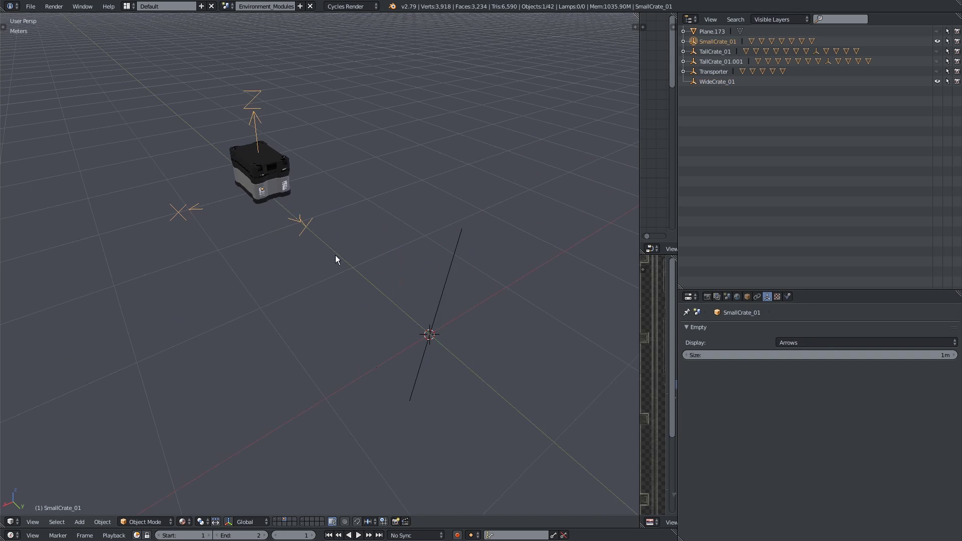
right_click(434, 337)
click(792, 344)
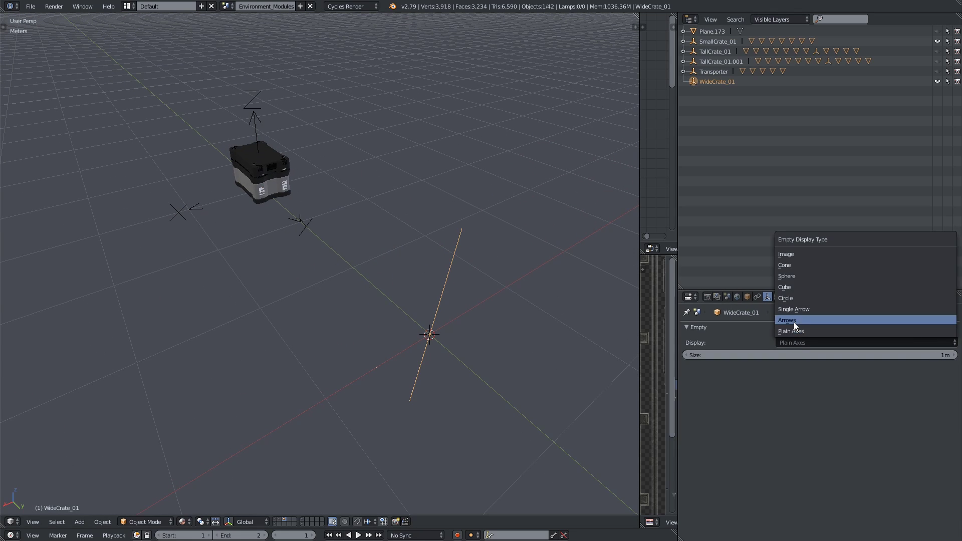
click(793, 322)
middle_drag(501, 300, 269, 302)
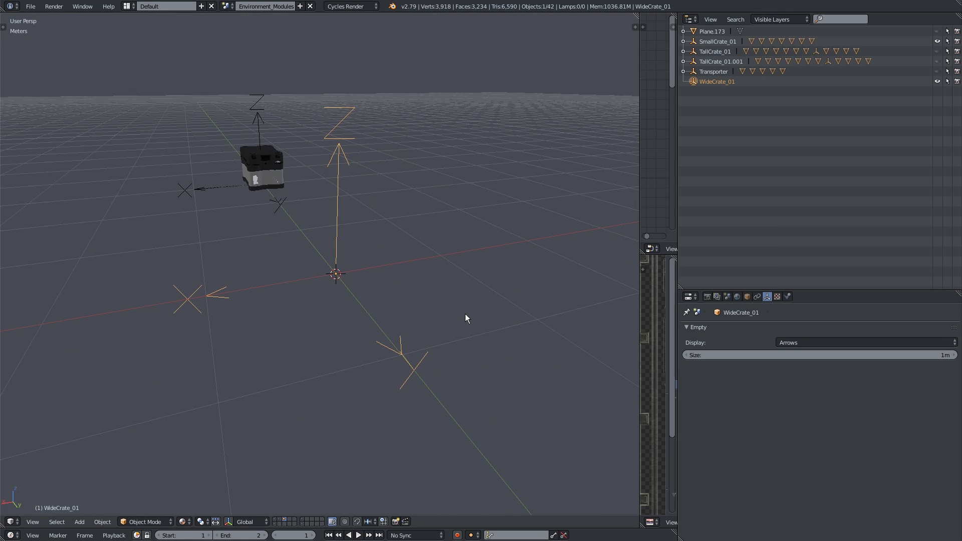
Step: Show the scene's unit settings to check the length unit and unit scale
click(745, 296)
click(735, 296)
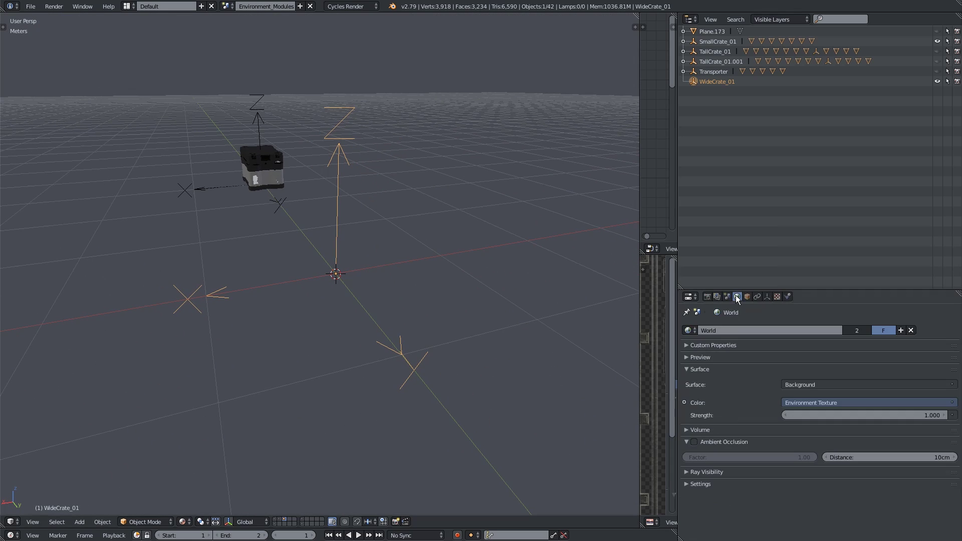
click(727, 296)
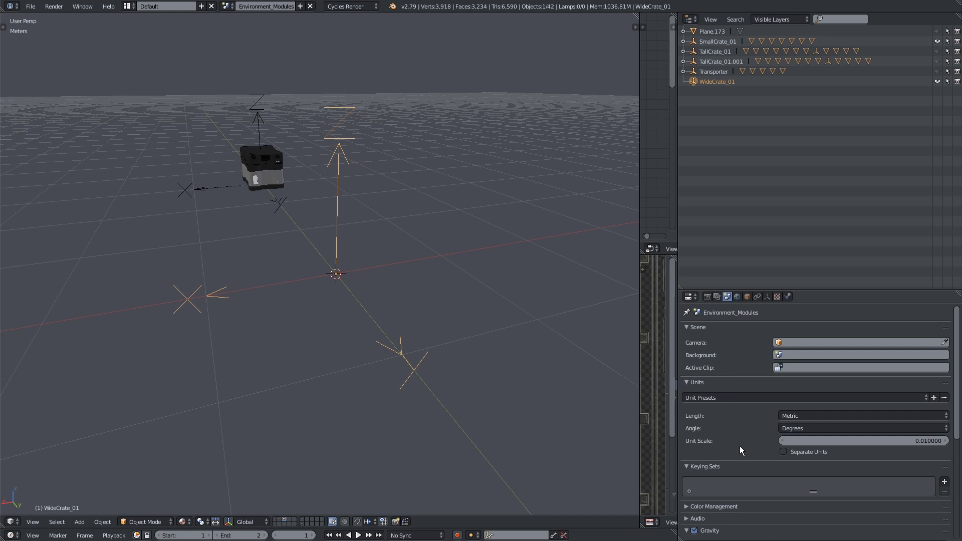
Step: Deselect the WideCrate_01 empty and add a mesh cube at the origin
middle_drag(364, 364, 242, 359)
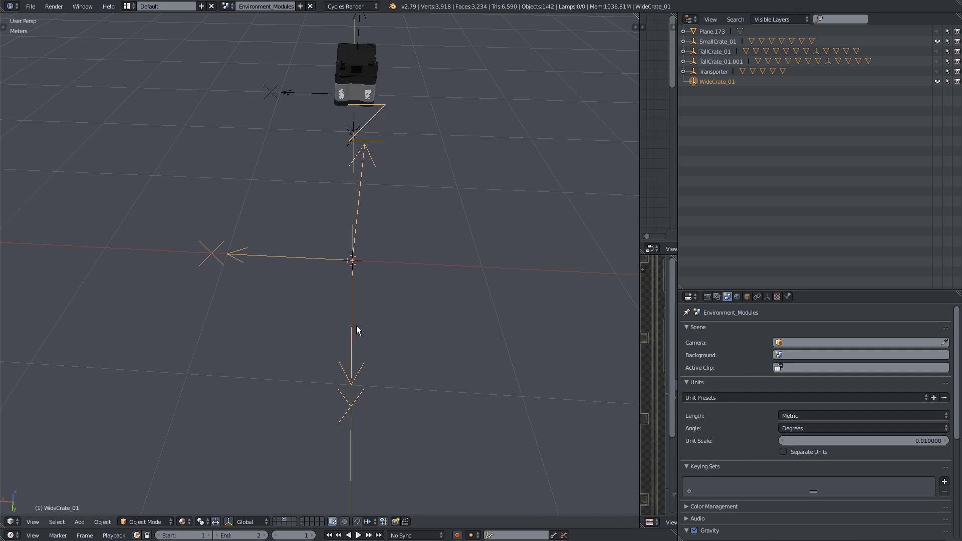
middle_drag(357, 327, 334, 289)
key(a)
key(shift+a)
mouse_move(308, 212)
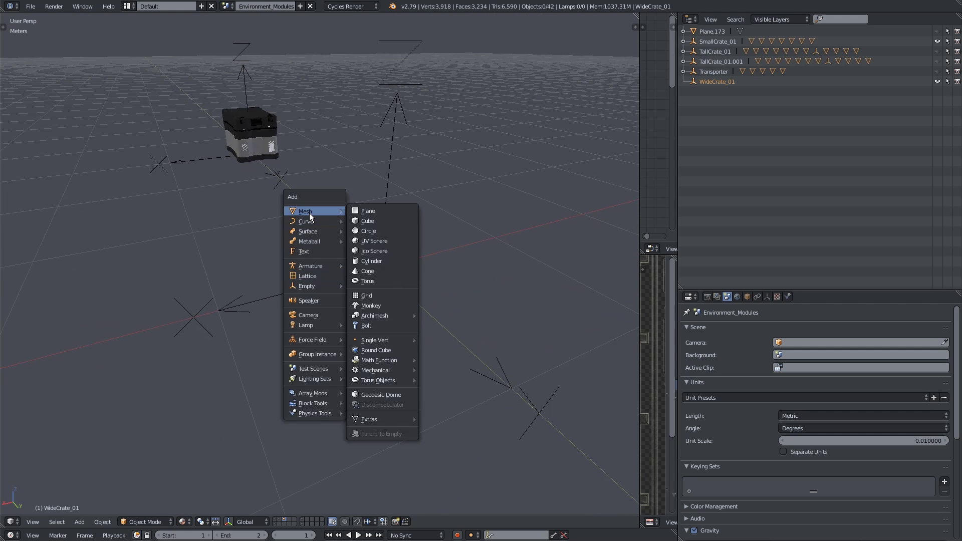
click(367, 220)
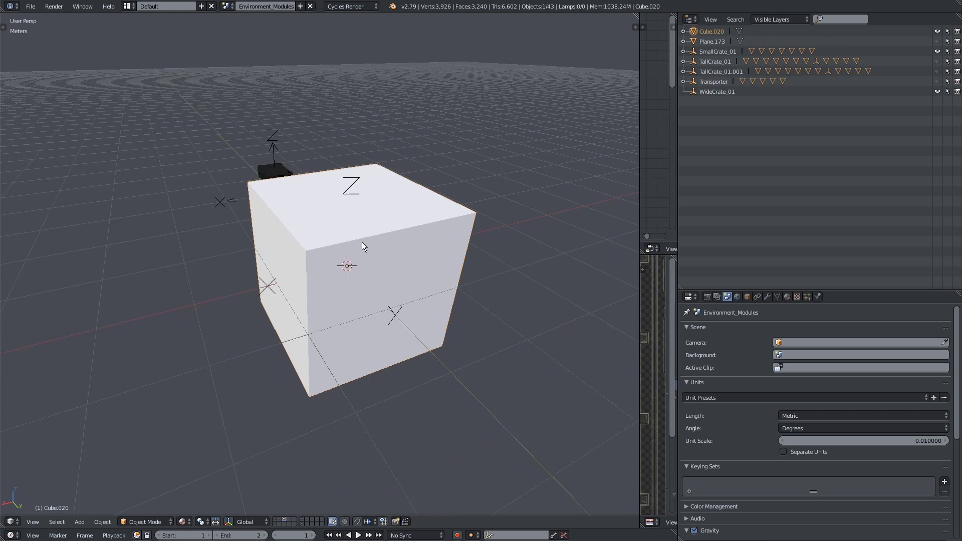
Step: Enter mesh editing on the cube and raise its bottom face along global Z to ground level
key(Tab)
middle_drag(357, 330, 367, 348)
key(a)
right_click(368, 349)
key(g)
key(z)
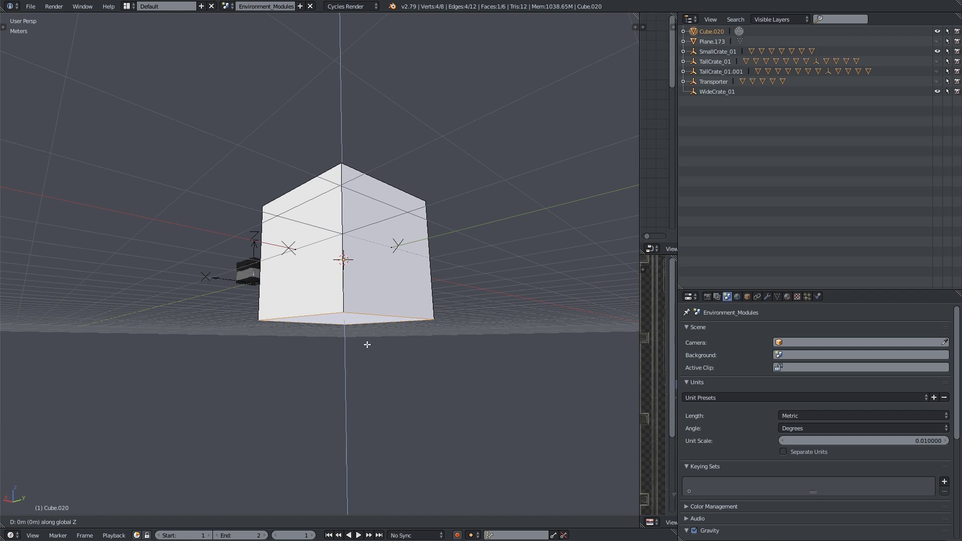
click(360, 297)
Step: Select the whole cube mesh and scale it down along global Y into a narrow block
middle_drag(356, 281, 366, 395)
key(a)
key(a)
key(s)
key(y)
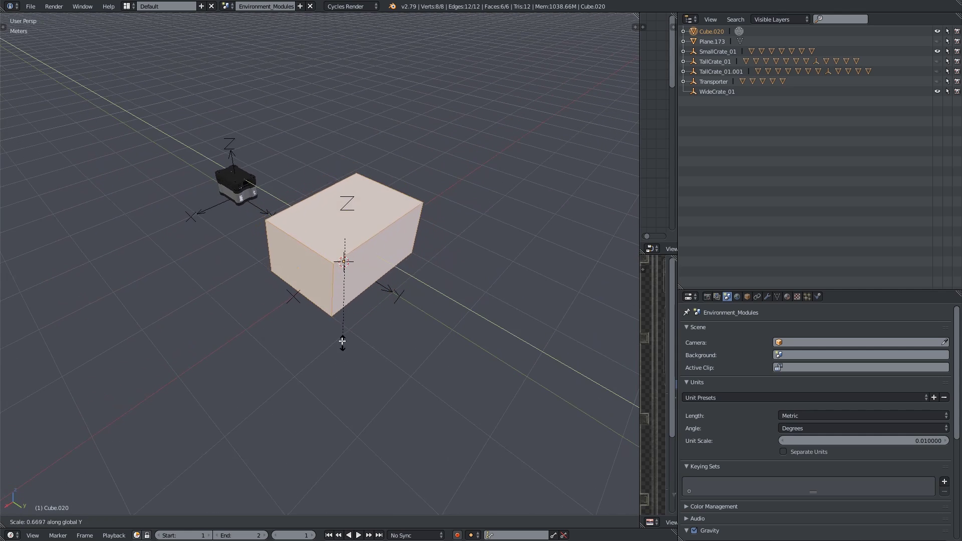
click(329, 288)
Step: Lower the block's top face along global Z to roughly half the block's height
right_click(337, 210)
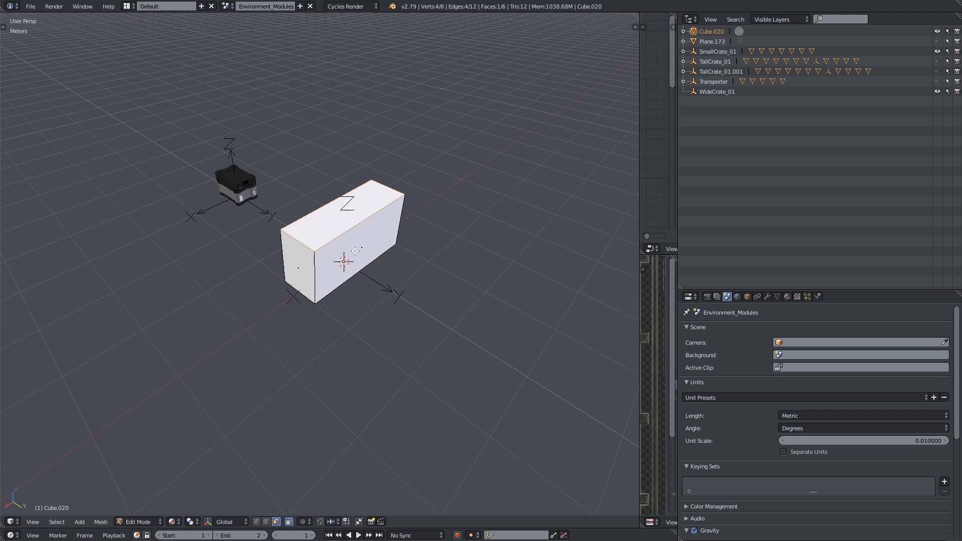
middle_drag(337, 211, 314, 220)
key(g)
key(z)
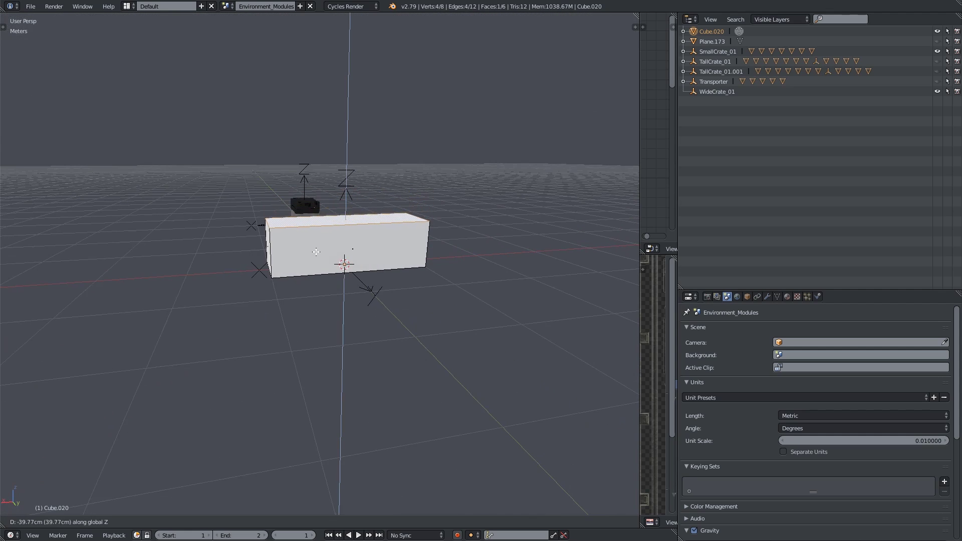
click(315, 264)
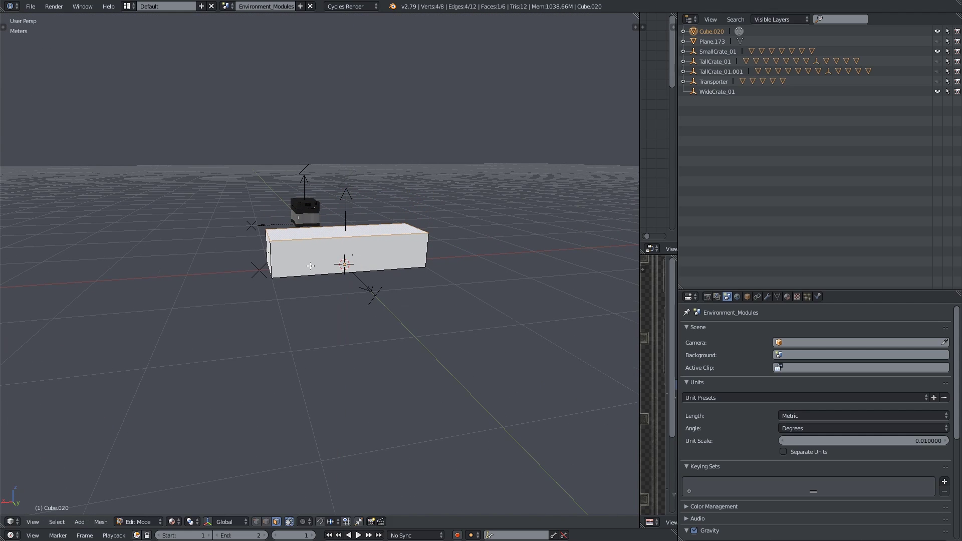
Step: Select the whole block and shorten it along global X to roughly two thirds of its length
middle_drag(315, 264, 375, 285)
key(a)
key(a)
middle_drag(361, 350, 309, 380)
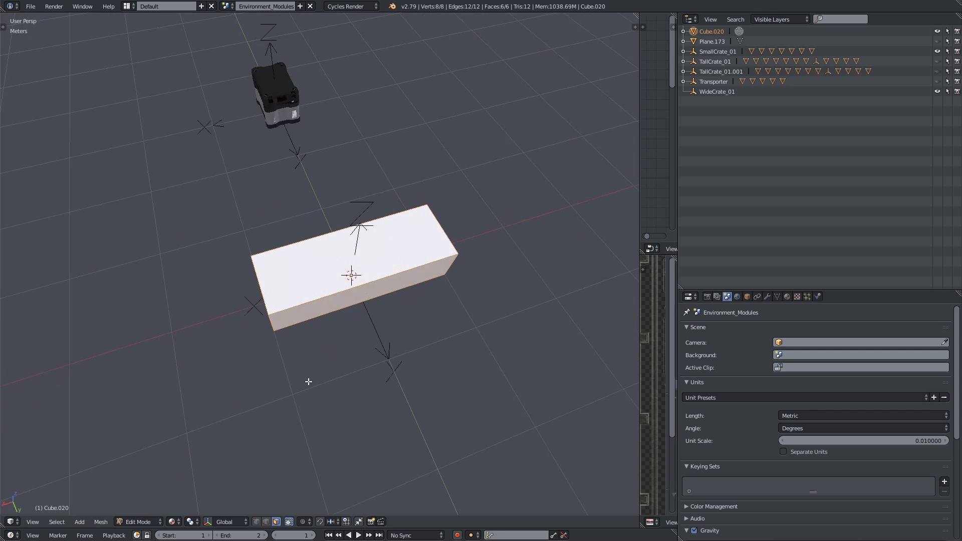
key(s)
key(x)
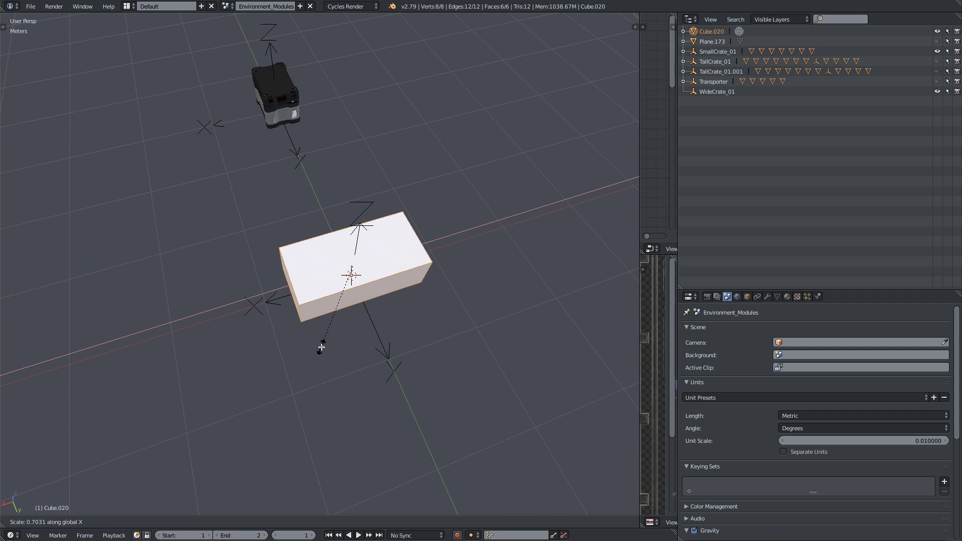
click(327, 342)
Step: Scale the block down further along global Y to make its depth slimmer, then inspect its proportions
middle_drag(327, 342, 354, 360)
key(s)
key(y)
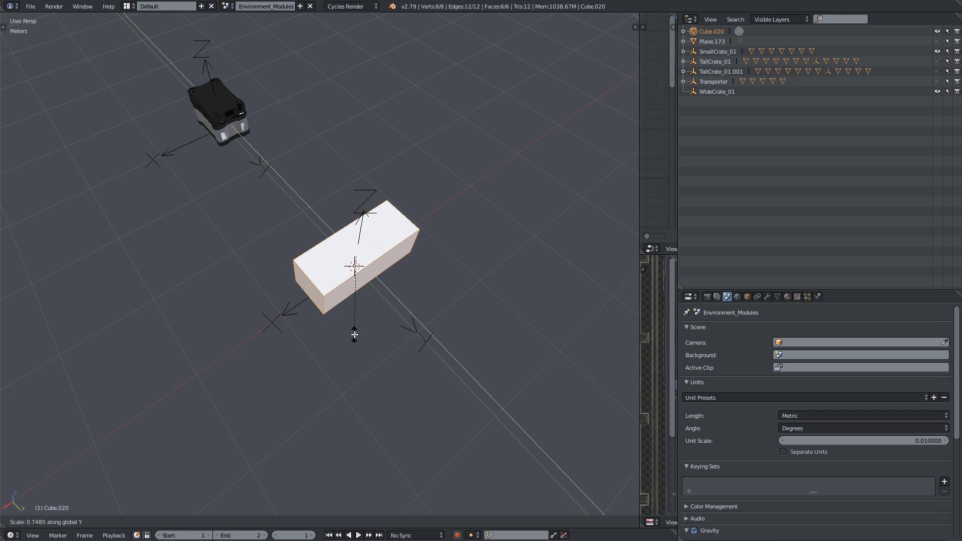
click(356, 321)
middle_drag(356, 321, 355, 263)
scroll(356, 306, up, 3)
scroll(355, 263, down, 1)
scroll(365, 294, up, 4)
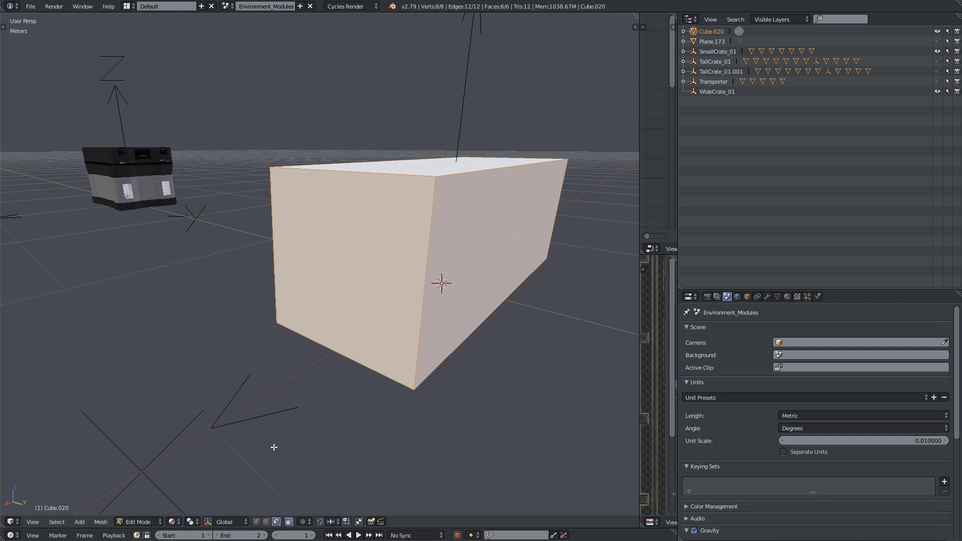
key(grave)
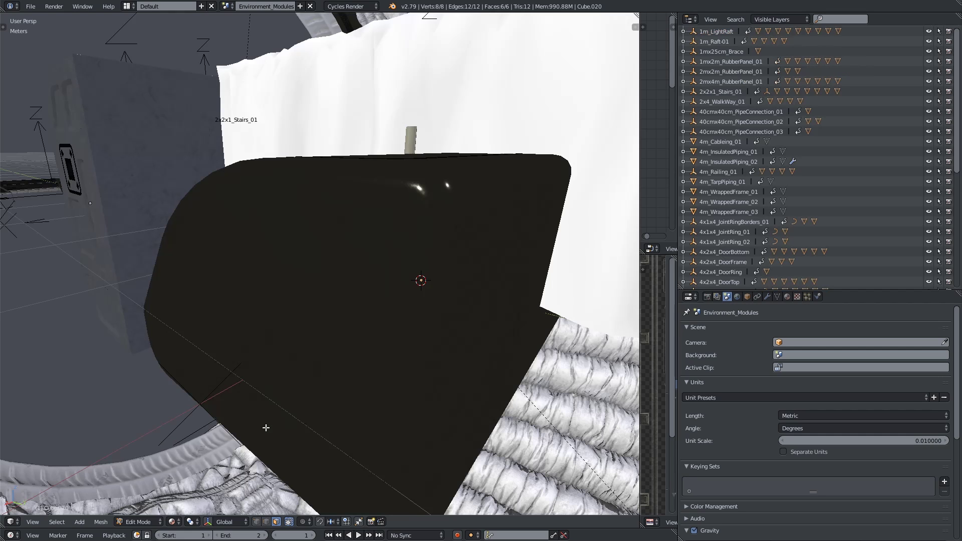
scroll(269, 420, down, 2)
middle_drag(268, 420, 247, 400)
scroll(351, 391, down, 3)
middle_drag(350, 390, 359, 348)
scroll(354, 387, down, 4)
scroll(355, 387, up, 2)
key(Tab)
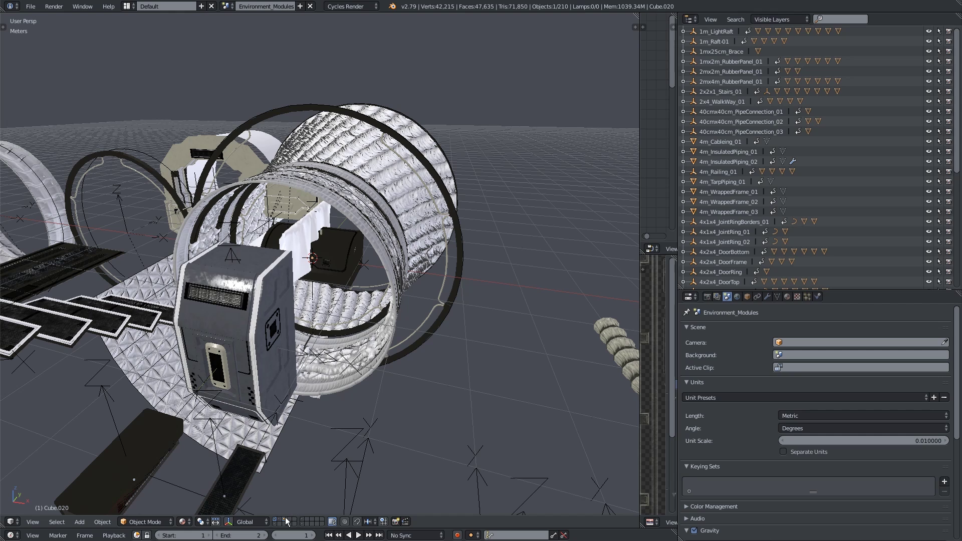
click(285, 519)
middle_drag(303, 473, 255, 260)
scroll(335, 263, up, 2)
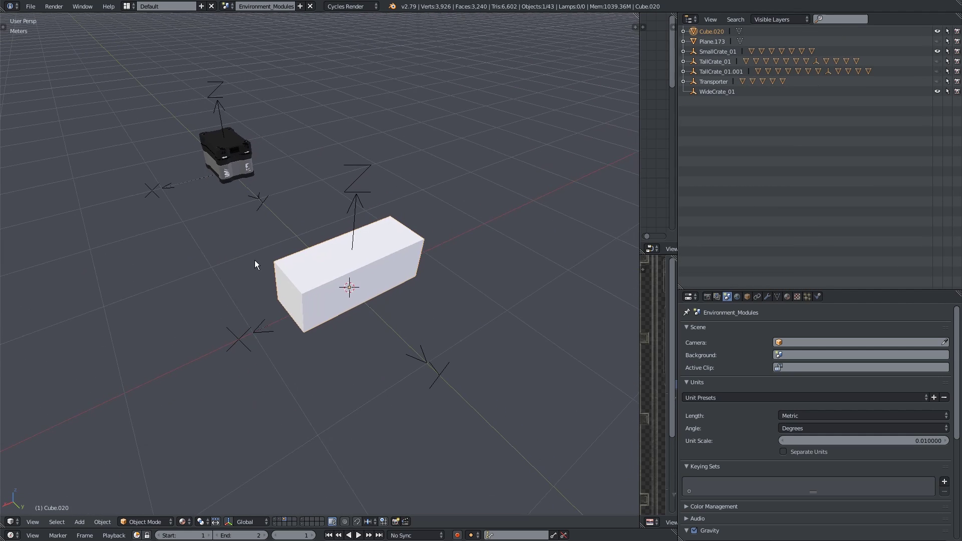
key(Tab)
Step: Deselect the block's mesh, switch to edge selection and examine SmallCrate_01's corner shape as reference
click(258, 521)
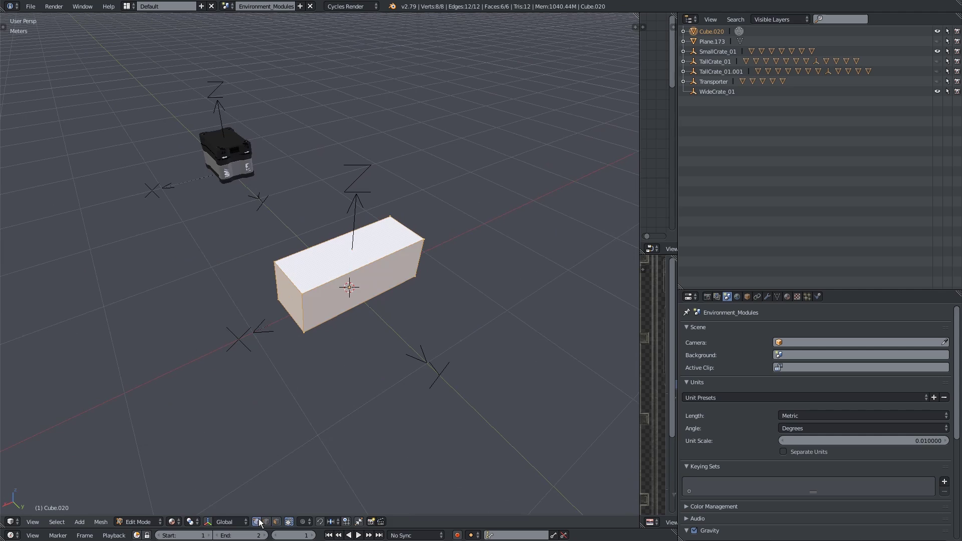
middle_drag(253, 381, 294, 376)
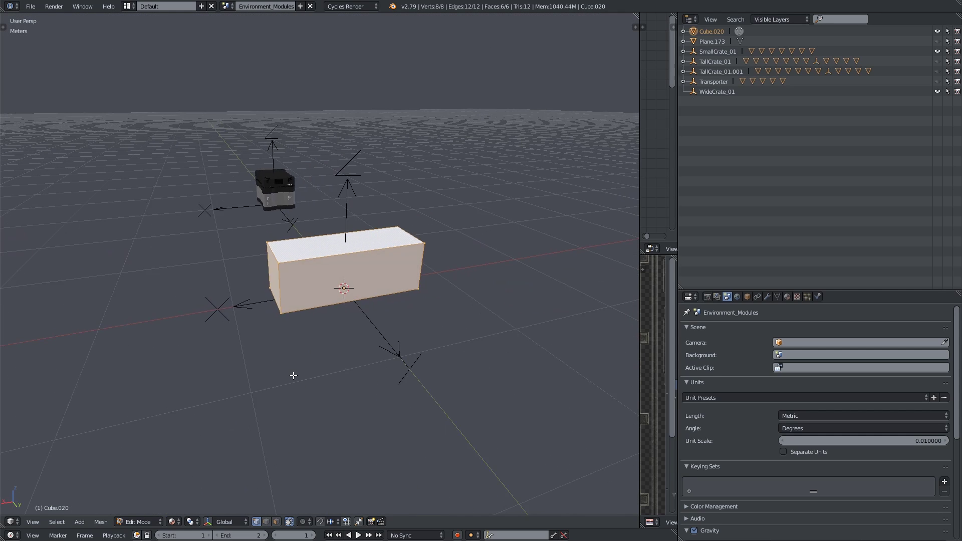
key(a)
scroll(293, 373, up, 4)
scroll(316, 376, up, 2)
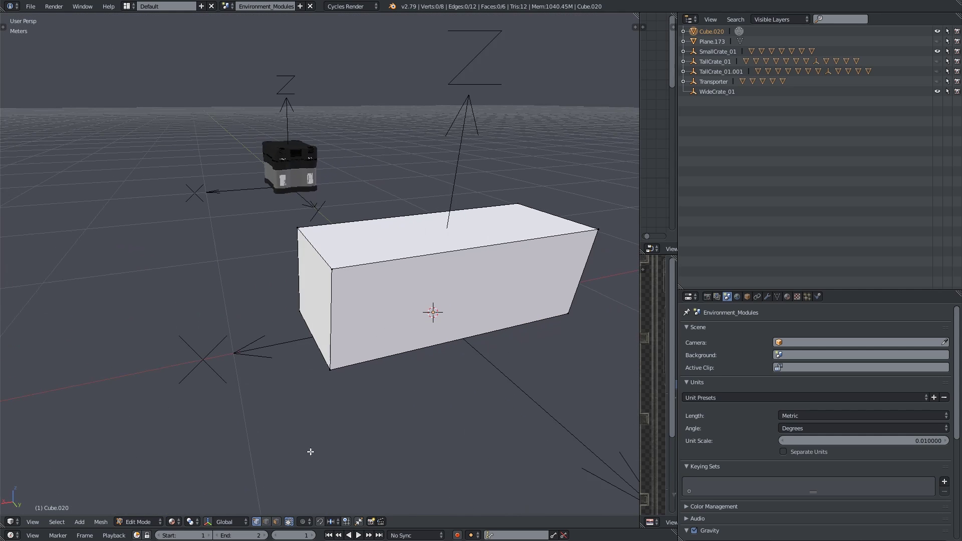
middle_drag(331, 359, 266, 507)
middle_drag(377, 391, 191, 461)
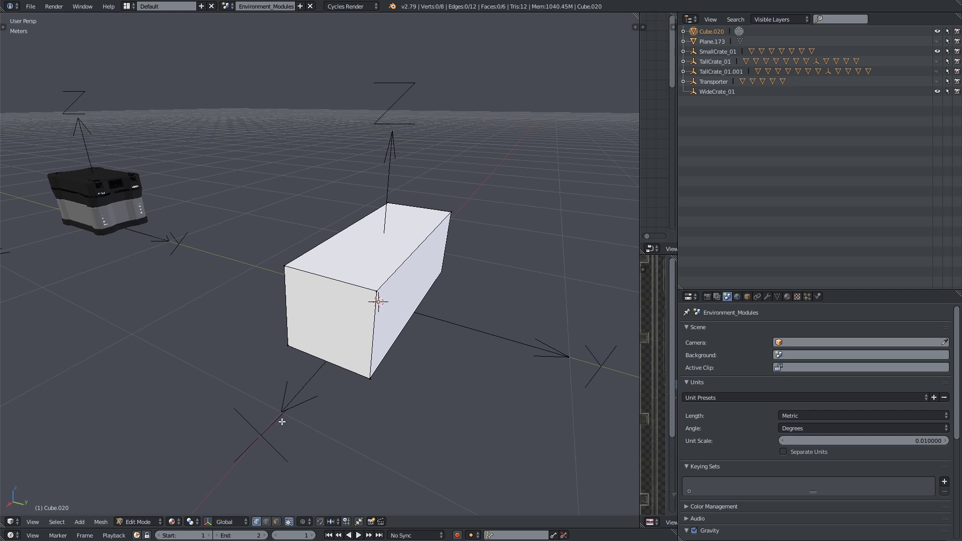
click(266, 521)
middle_drag(197, 368, 316, 312)
scroll(316, 311, down, 3)
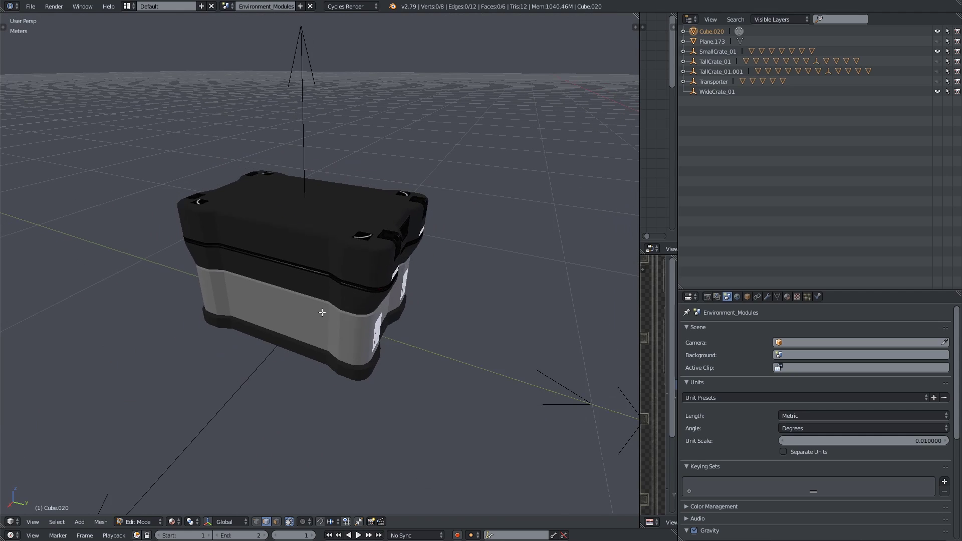
middle_drag(424, 346, 324, 349)
scroll(380, 366, down, 3)
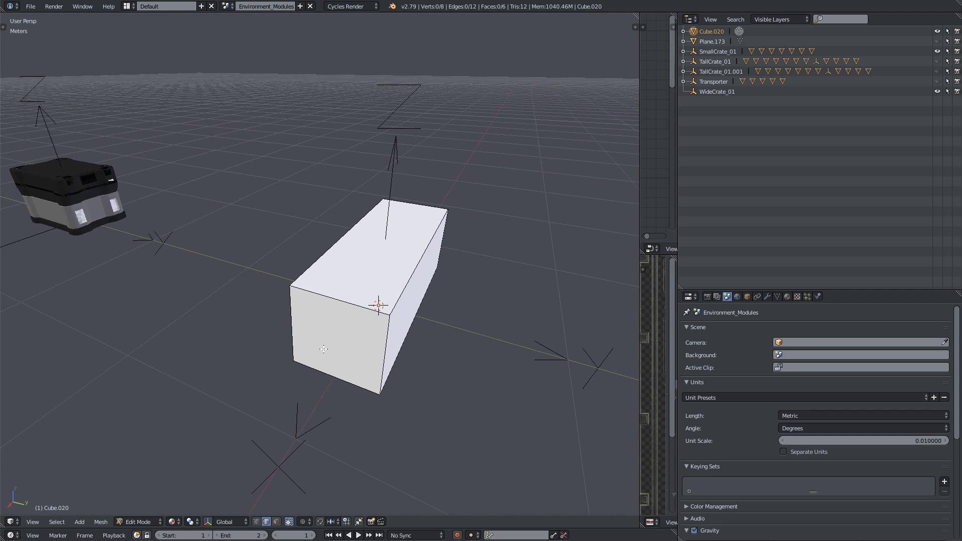
Step: Bevel the block's four vertical corner edges with 6 segments and an offset of about 14
right_click(386, 344)
shift+right_click(296, 318)
middle_drag(296, 318, 284, 262)
shift+right_click(318, 265)
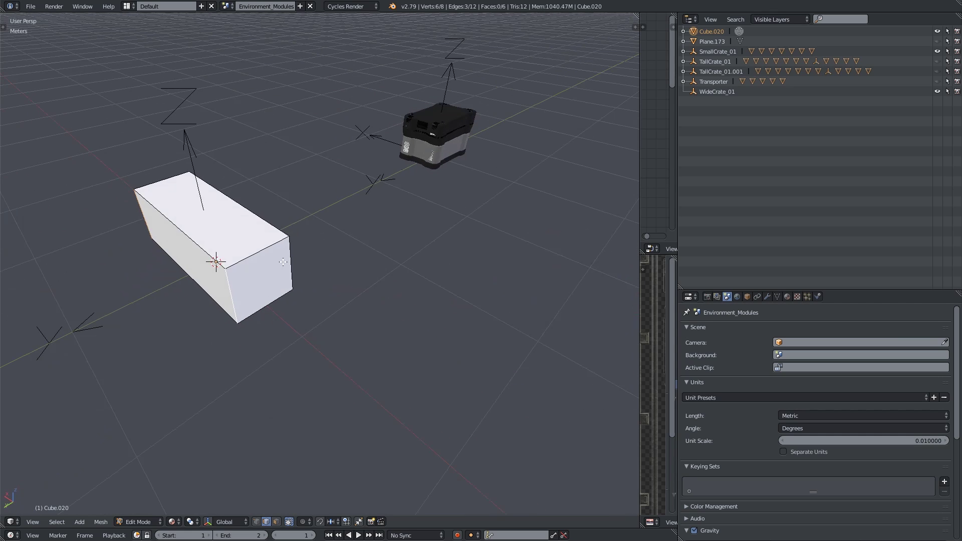
shift+right_click(251, 296)
middle_drag(250, 295, 335, 380)
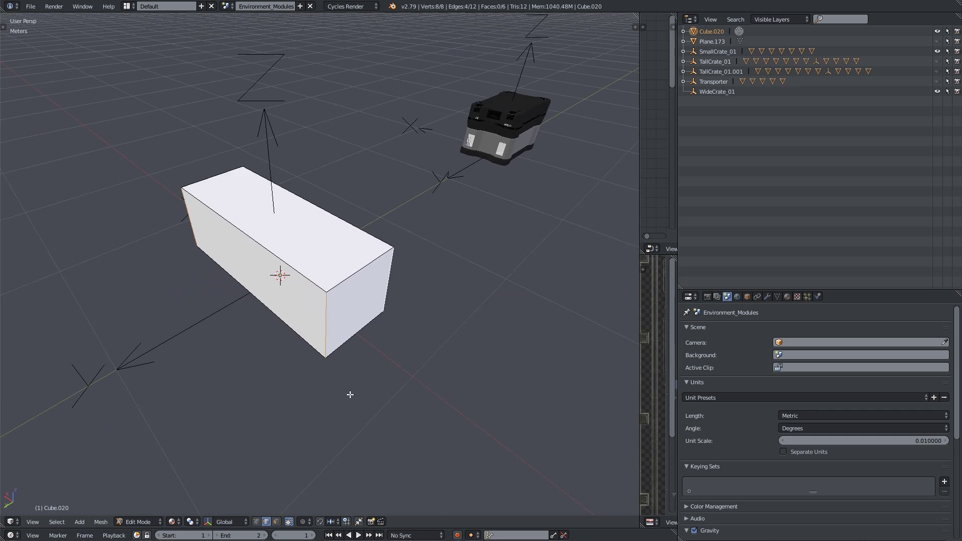
key(ctrl+b)
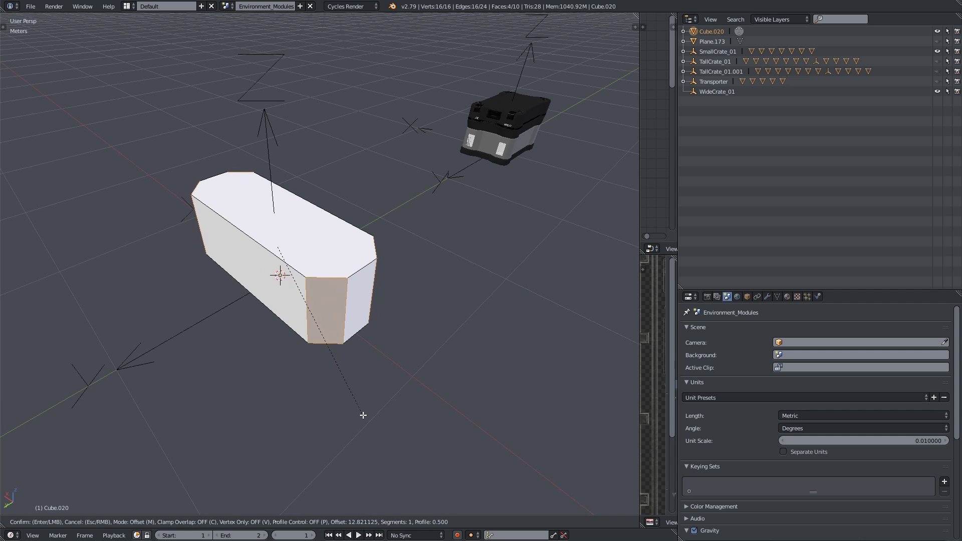
scroll(363, 415, up, 4)
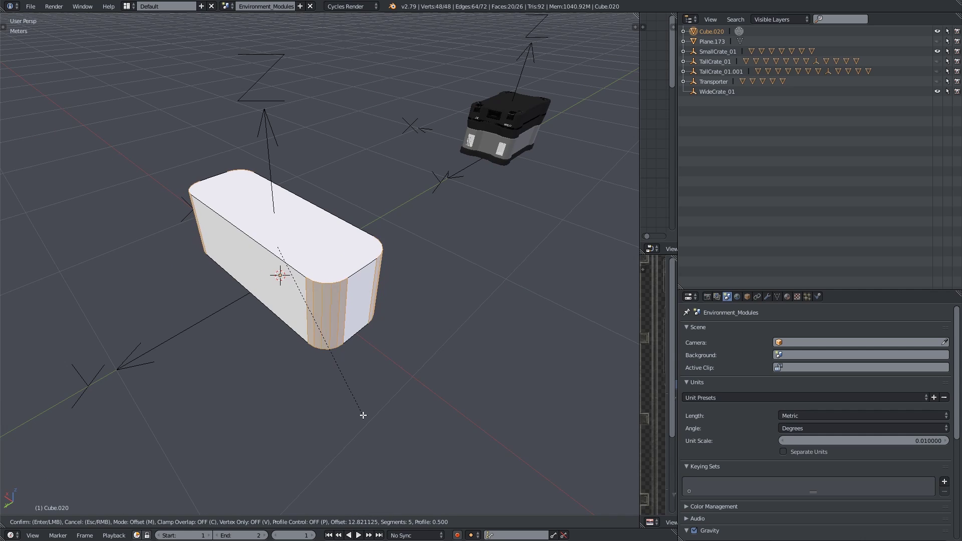
scroll(363, 415, up, 1)
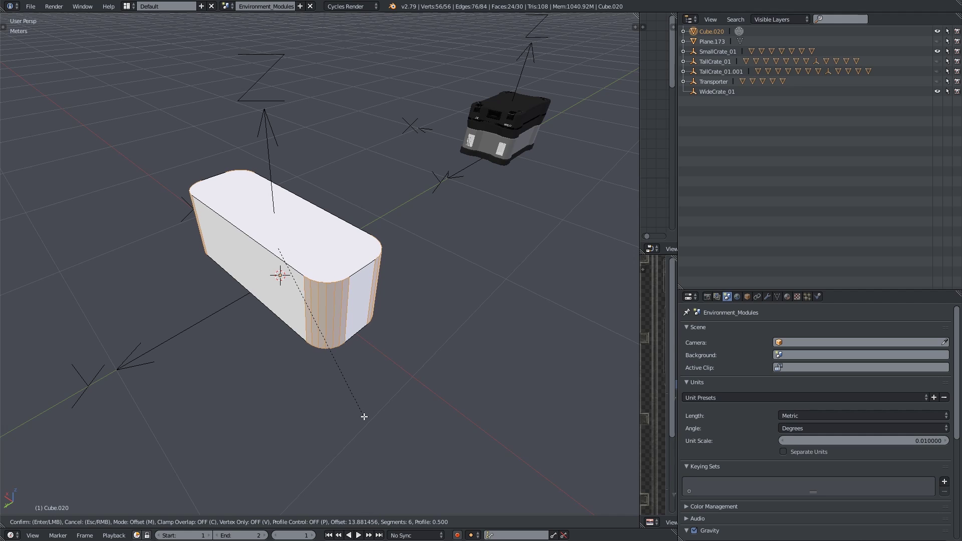
click(363, 416)
Step: Check SmallCrate_01's side profile and add a horizontal loop cut around the block, slid up to about a third below its top
middle_drag(363, 416, 349, 272)
scroll(327, 278, up, 3)
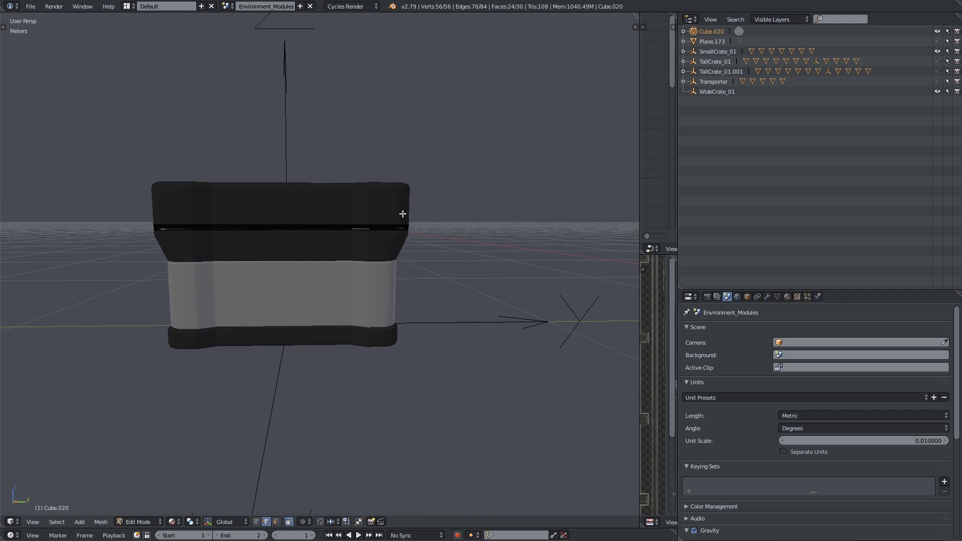
middle_drag(402, 214, 450, 337)
scroll(420, 317, down, 1)
key(a)
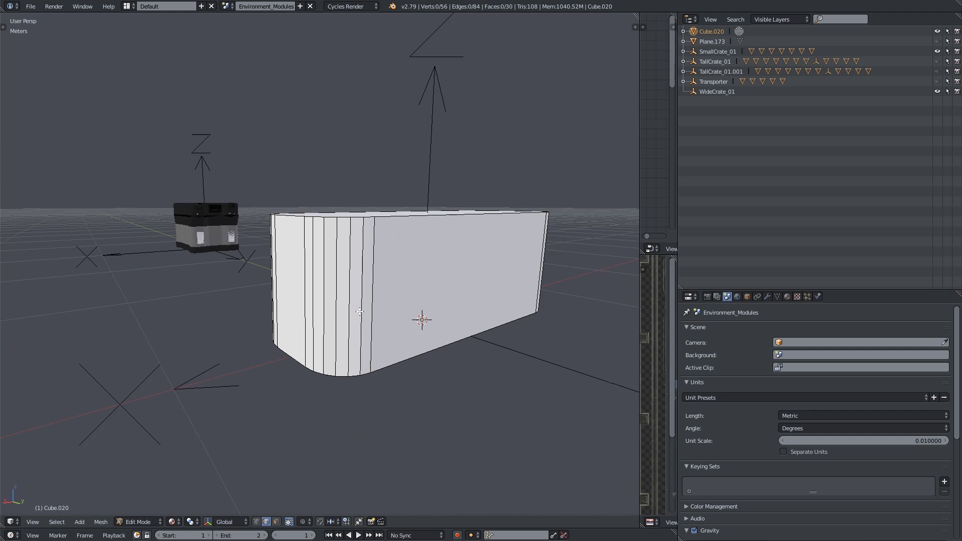
key(ctrl+r)
click(366, 331)
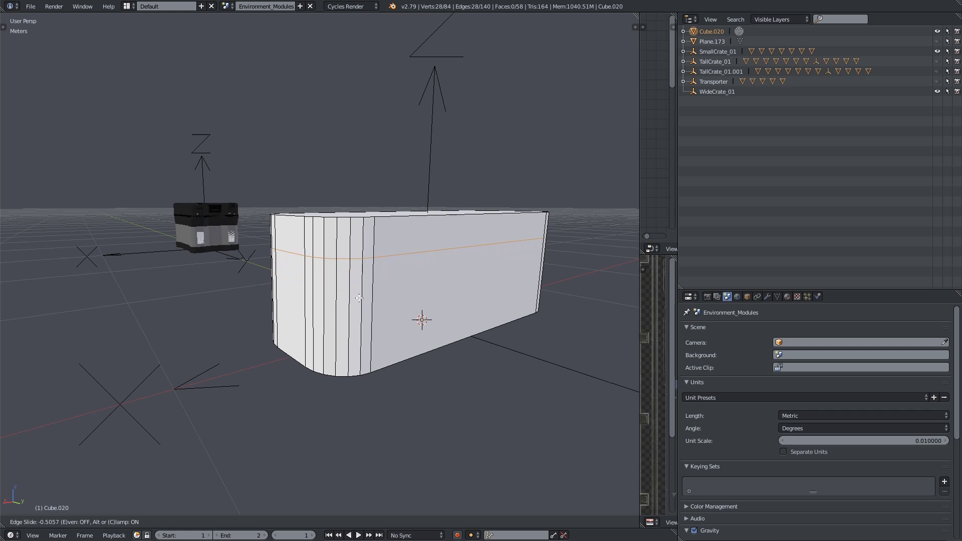
click(355, 302)
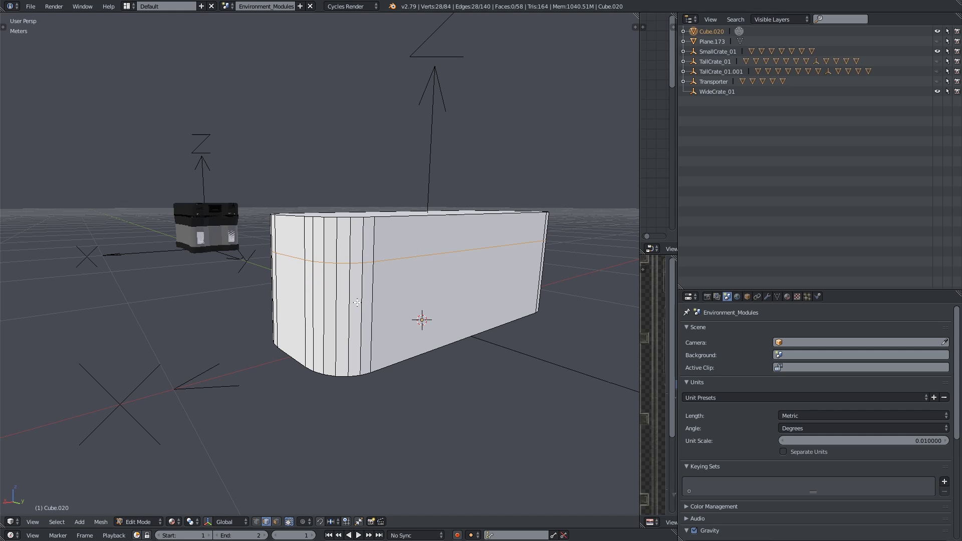
Step: Add a second horizontal loop cut just below the first, slid to about mid-height, and switch to face selection
key(a)
key(ctrl+r)
click(366, 314)
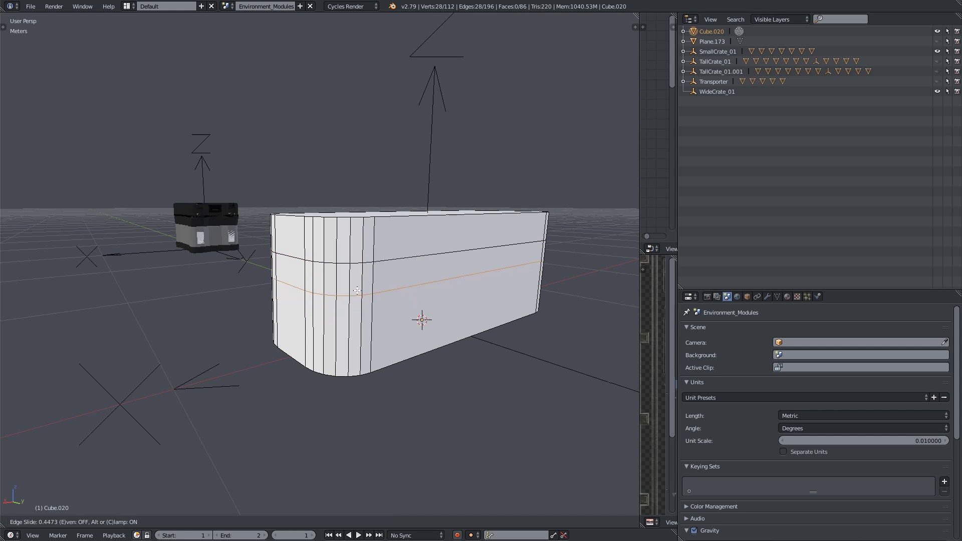
click(356, 285)
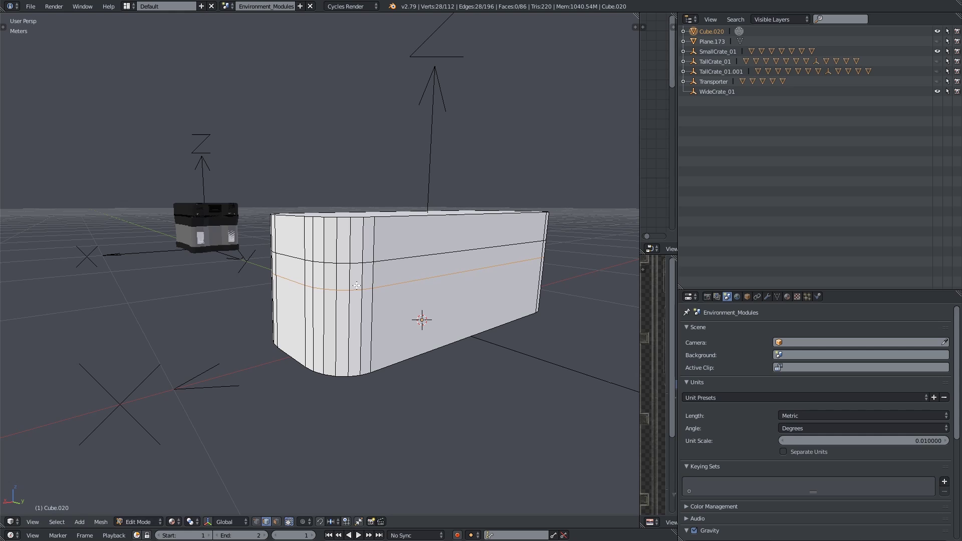
click(276, 521)
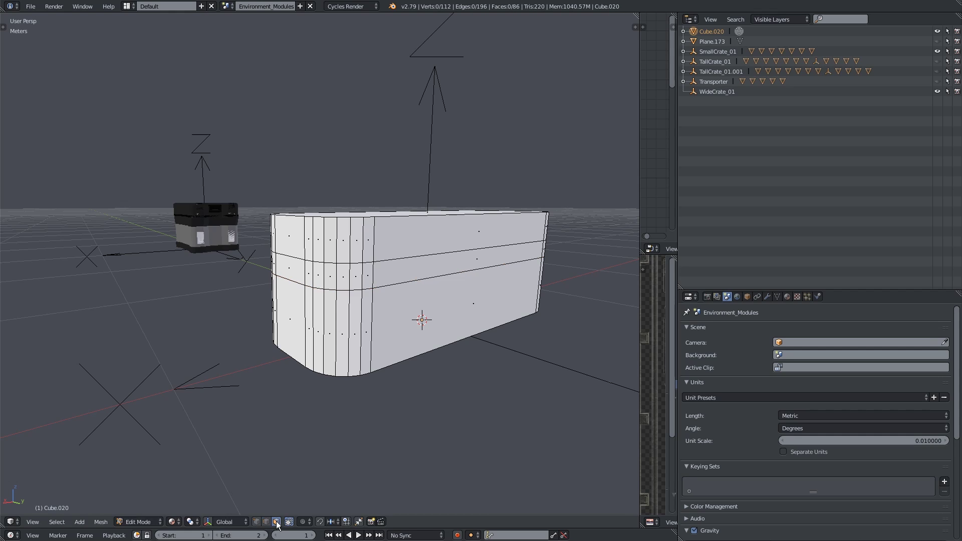
Step: Select the face loop around the block's lower half and shrink it inward by about 3.95
alt+right_click(375, 333)
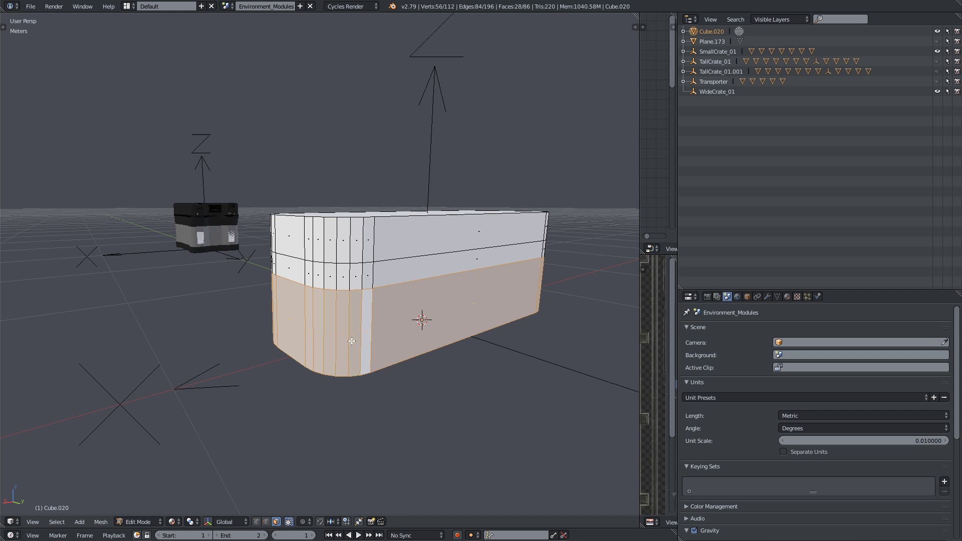
middle_drag(352, 341, 246, 354)
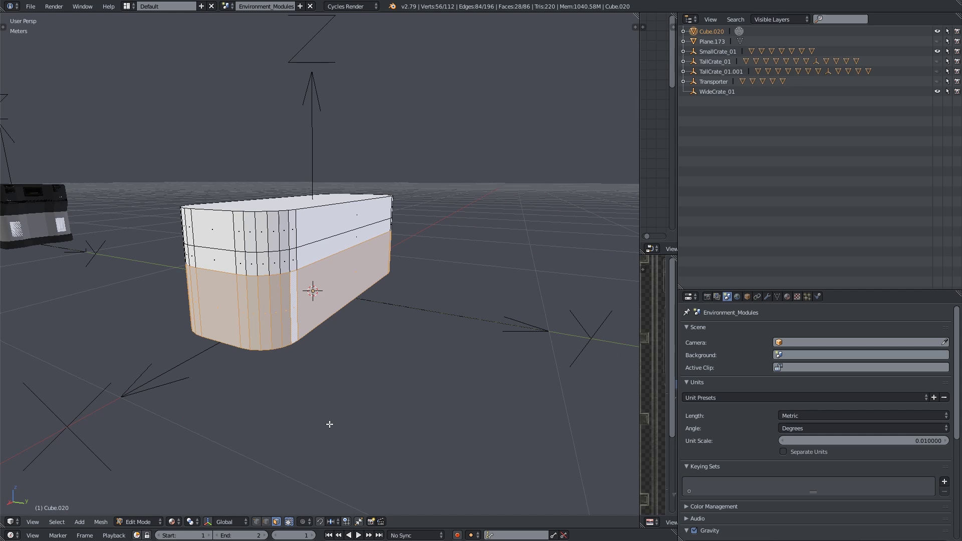
key(alt+s)
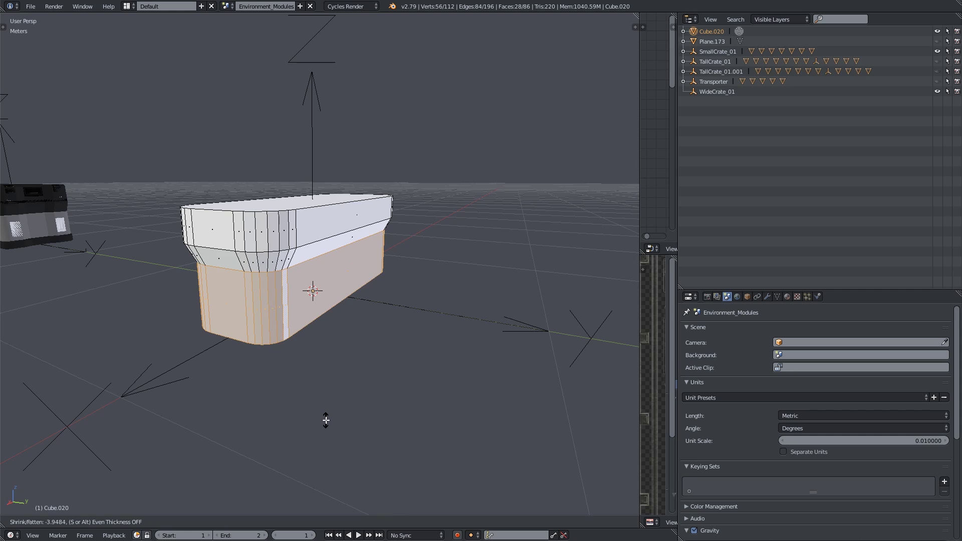
click(326, 420)
Step: Add a horizontal loop cut around the block's narrowed lower section, slid down close to its bottom edge
middle_drag(311, 385, 358, 323)
middle_drag(353, 326, 181, 360)
scroll(190, 355, up, 3)
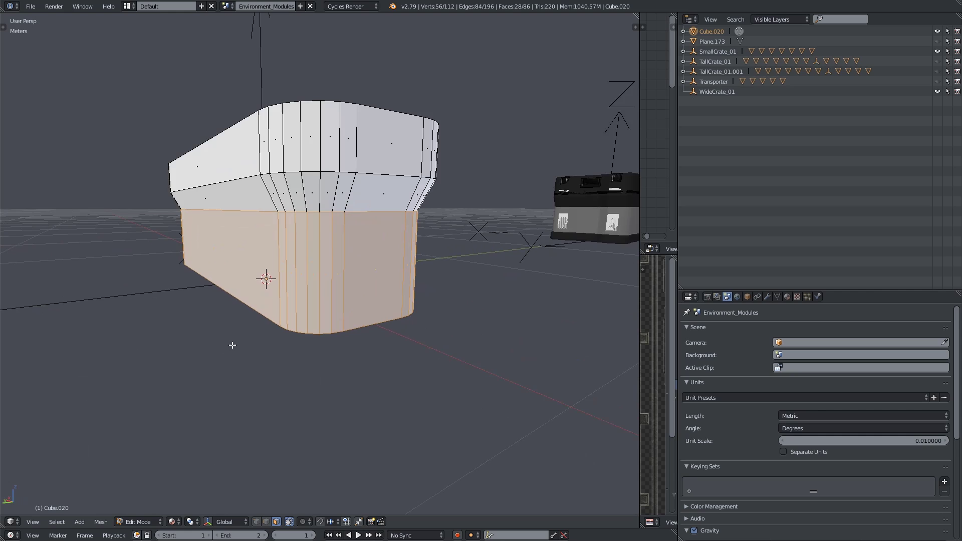
mouse_move(232, 345)
middle_down()
mouse_move(365, 335)
mouse_move(314, 356)
mouse_move(230, 326)
middle_up()
scroll(289, 318, up, 8)
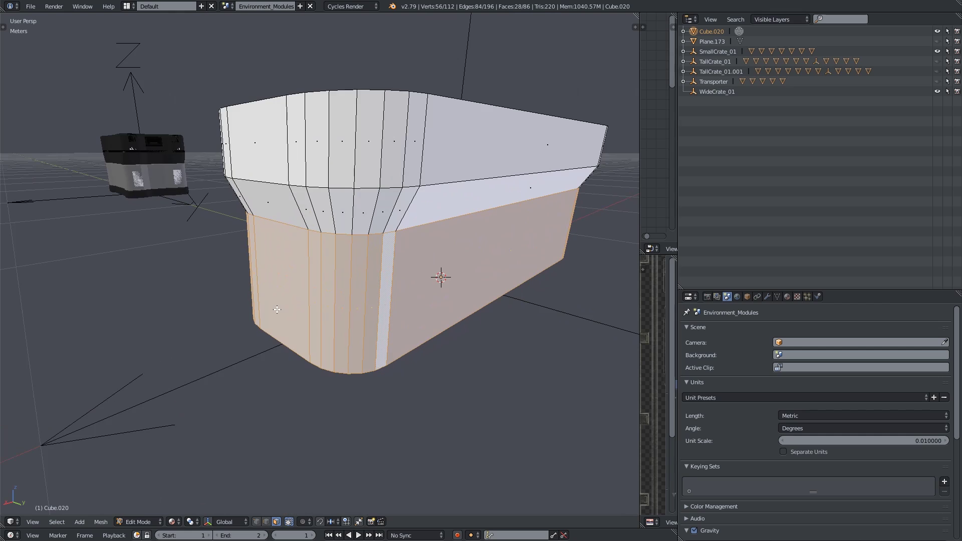
middle_drag(279, 309, 268, 302)
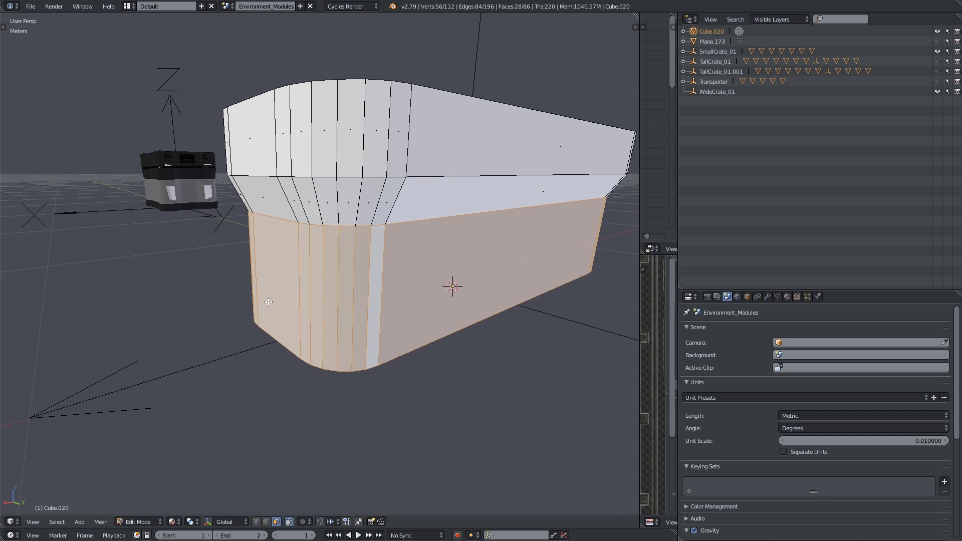
key(a)
scroll(296, 330, up, 2)
key(ctrl+r)
click(326, 265)
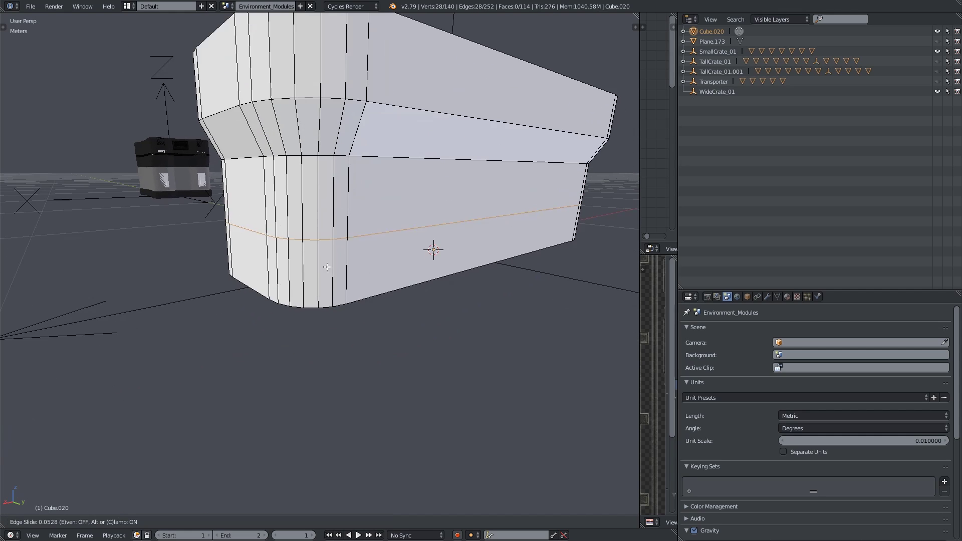
click(325, 302)
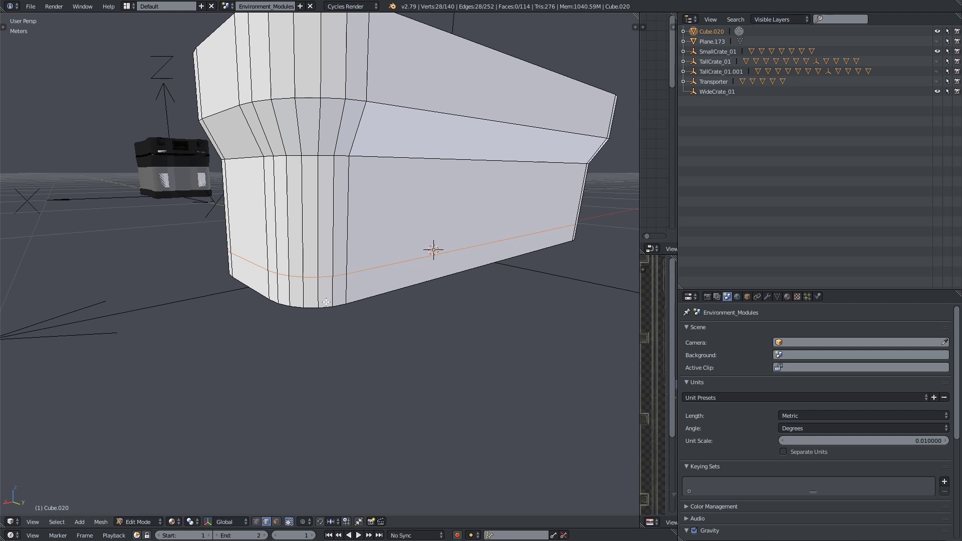
Step: Bevel the loop near the bottom edge with 2 segments and an offset of about 0.61
scroll(325, 302, up, 2)
key(ctrl+b)
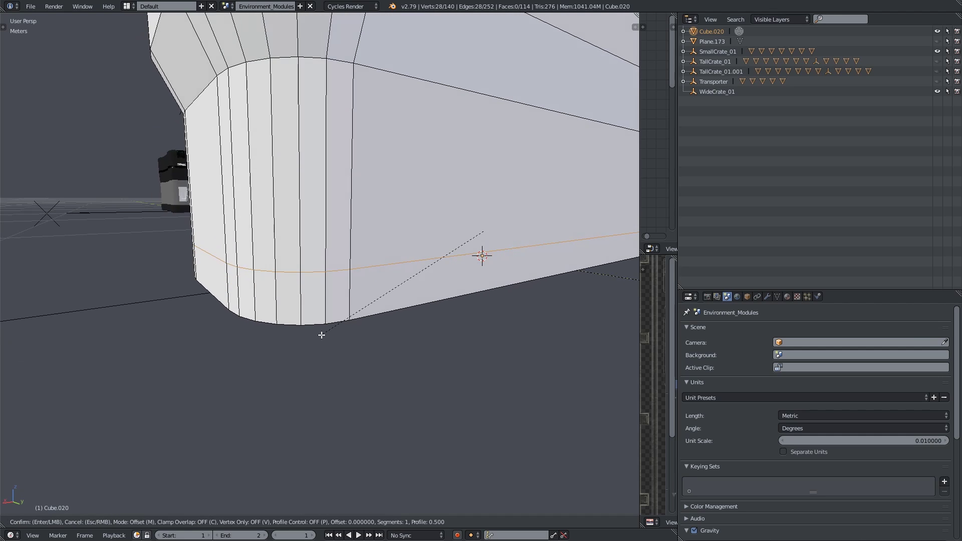
scroll(321, 336, up, 1)
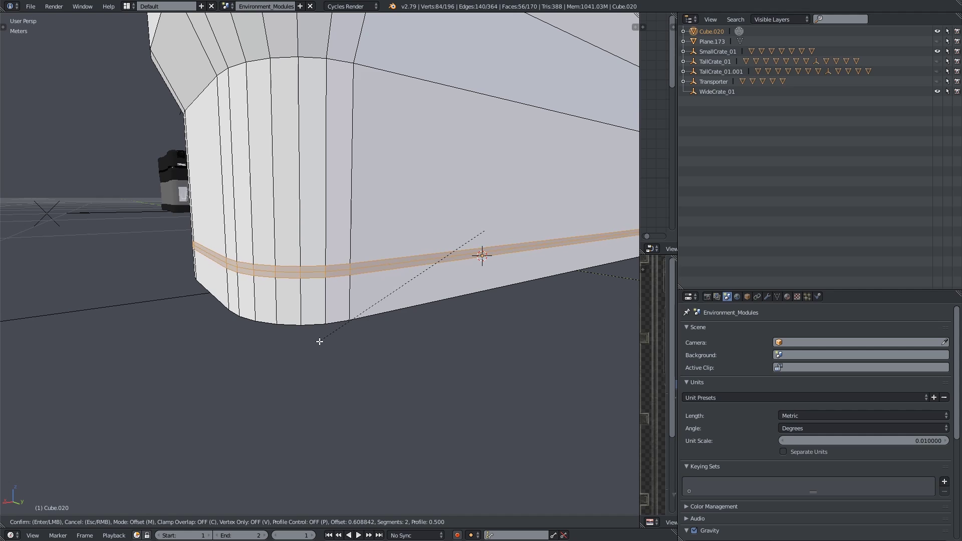
click(319, 341)
Step: Select the middle edge loop of the beveled strip and shrink it inward by about 0.79 to form a groove
alt+right_click(260, 271)
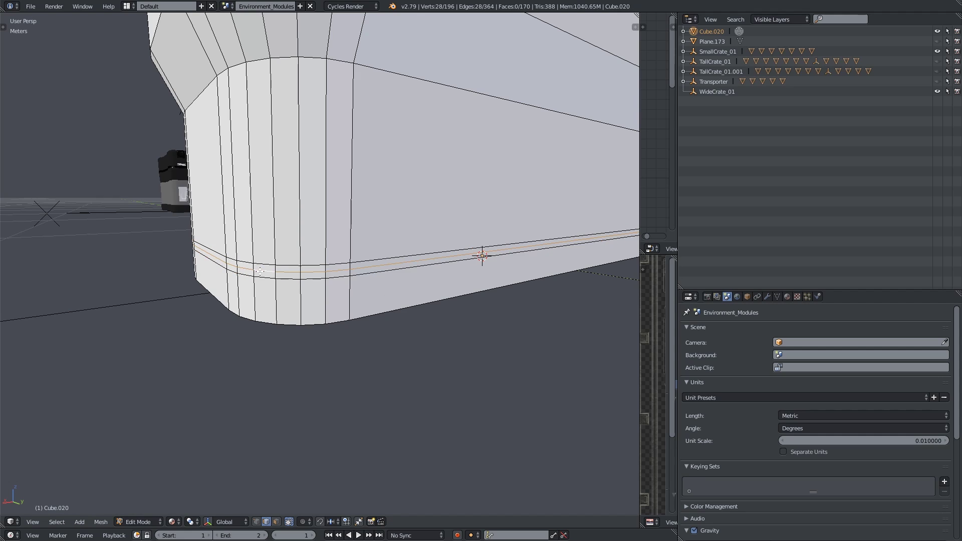
middle_drag(309, 356, 322, 401)
key(alt+s)
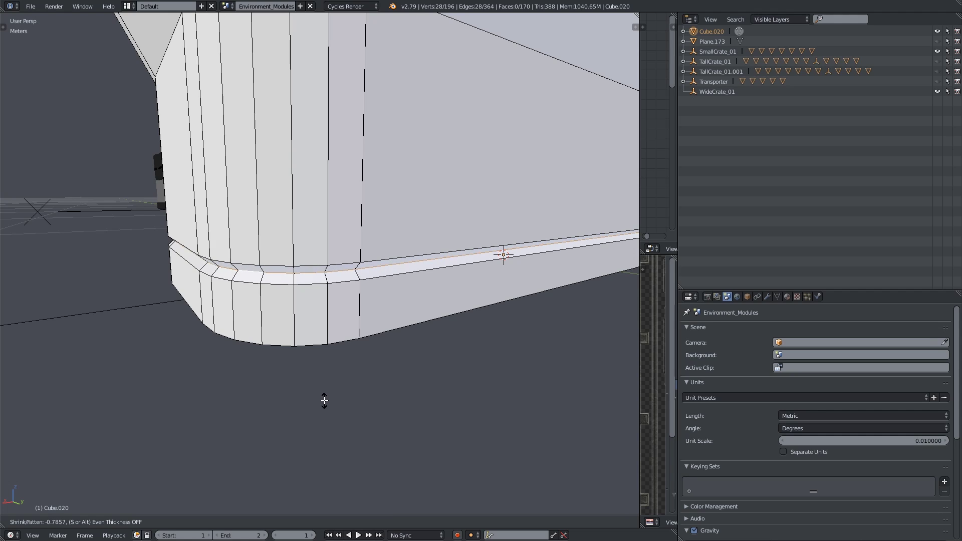
click(324, 401)
Step: Add a horizontal loop cut around the lower section, slid up to just below the sloped overhang
middle_drag(322, 389, 291, 296)
scroll(291, 296, up, 3)
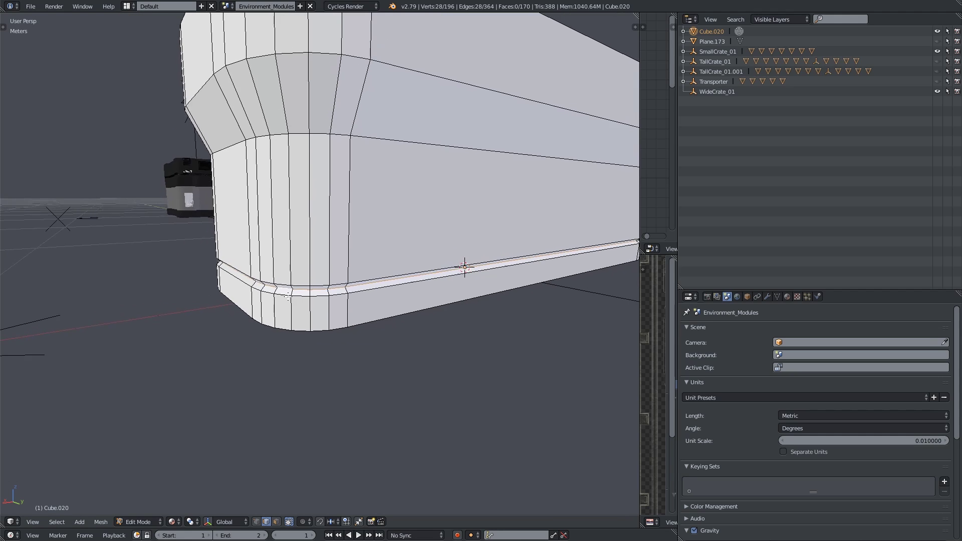
scroll(292, 347, down, 3)
middle_drag(292, 347, 297, 322)
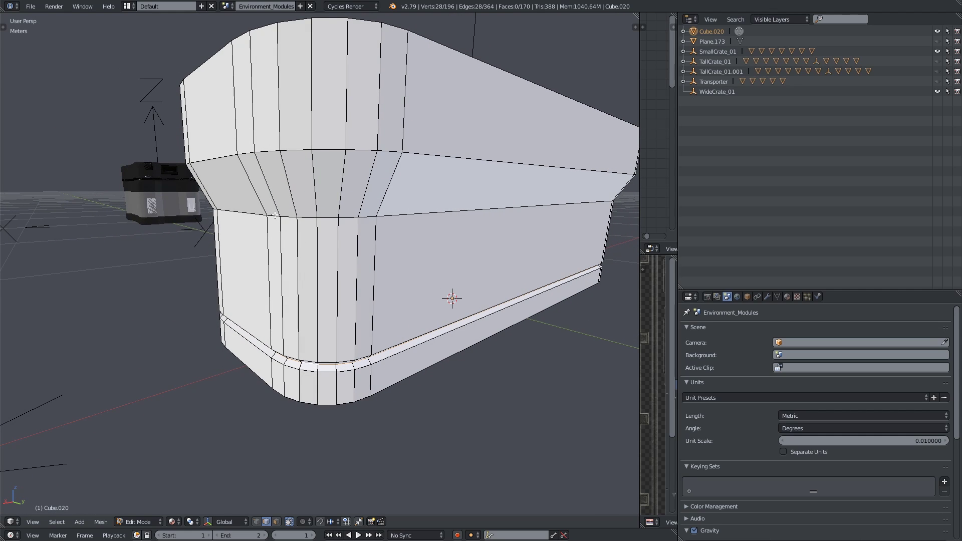
middle_drag(275, 215, 298, 300)
key(a)
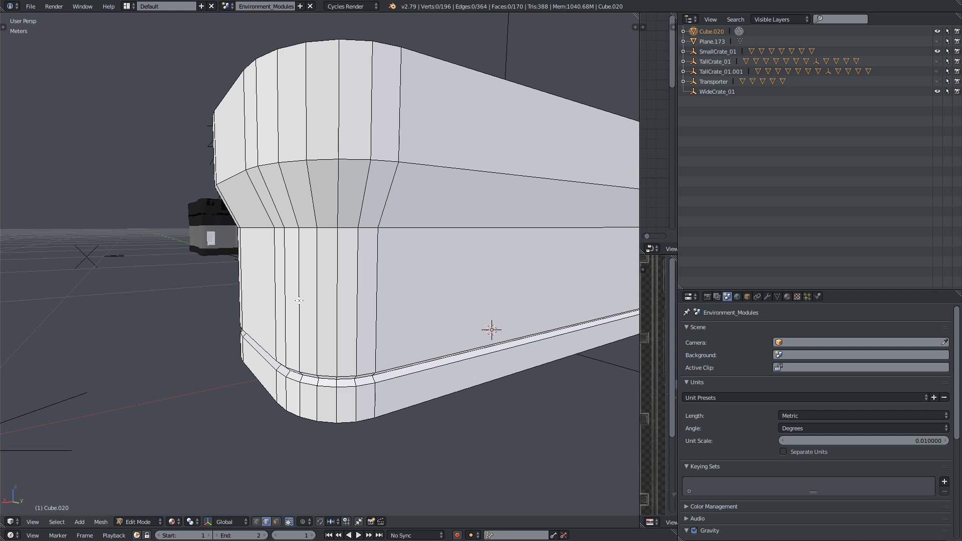
key(ctrl+r)
click(297, 283)
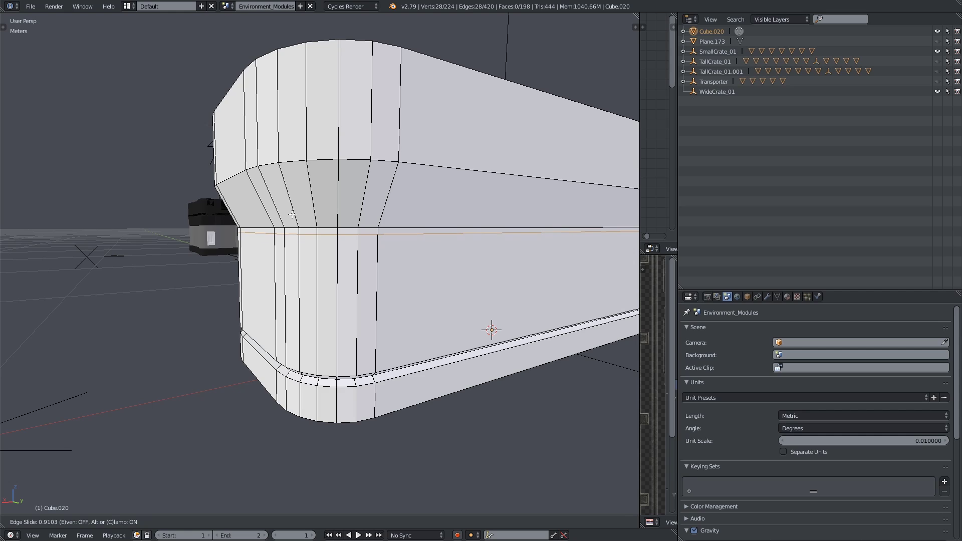
click(291, 214)
Step: Add a centred loop cut in the narrow band below the overhang and shrink it inward by about 0.74 as a groove
scroll(291, 215, up, 2)
key(ctrl+r)
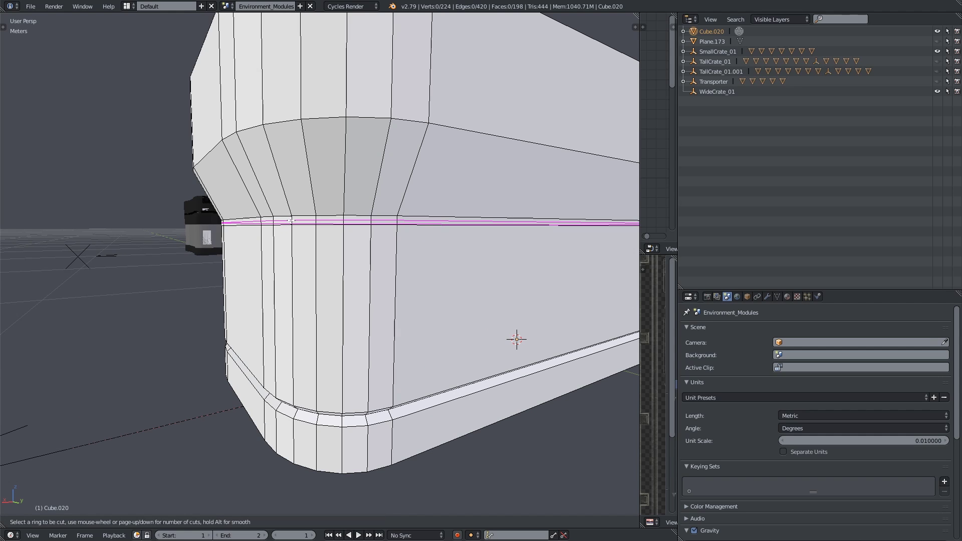
click(291, 220)
click(291, 220)
middle_drag(285, 281, 305, 362)
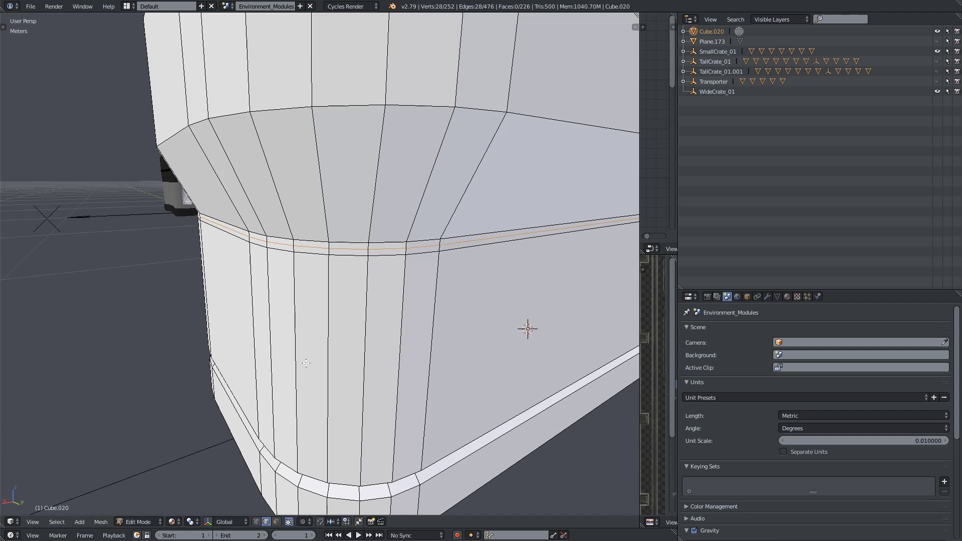
key(alt+s)
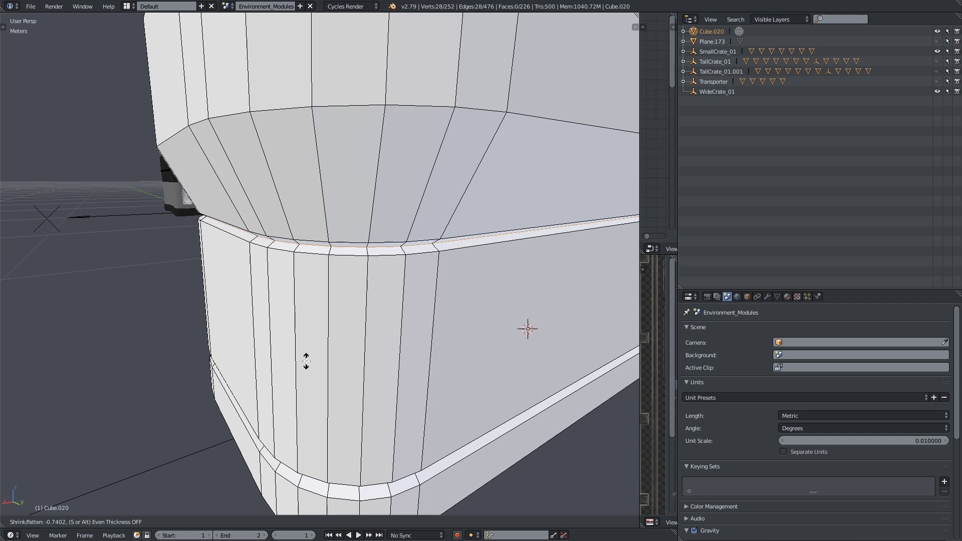
click(306, 360)
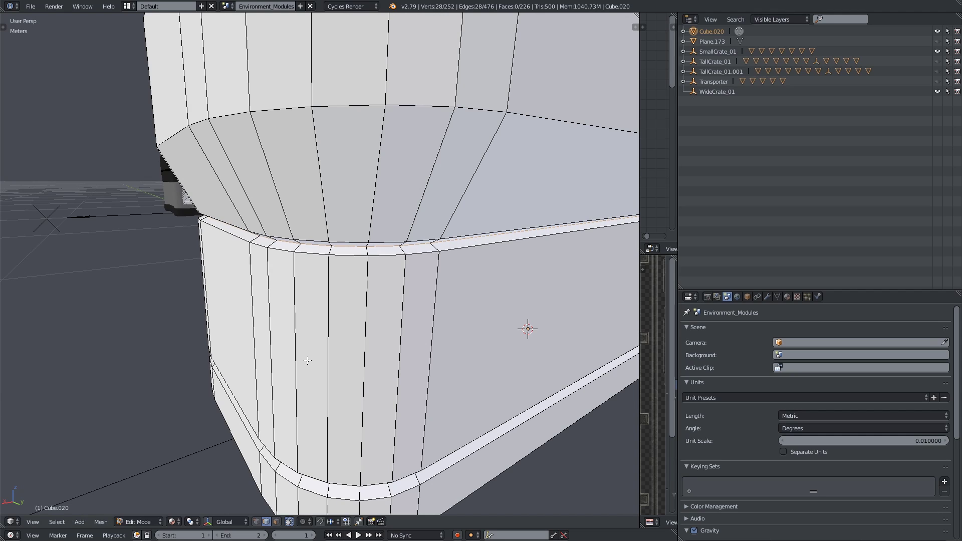
Step: Examine the new upper groove and the crate's overall profile beside SmallCrate_01
middle_drag(318, 335, 382, 328)
scroll(395, 339, up, 4)
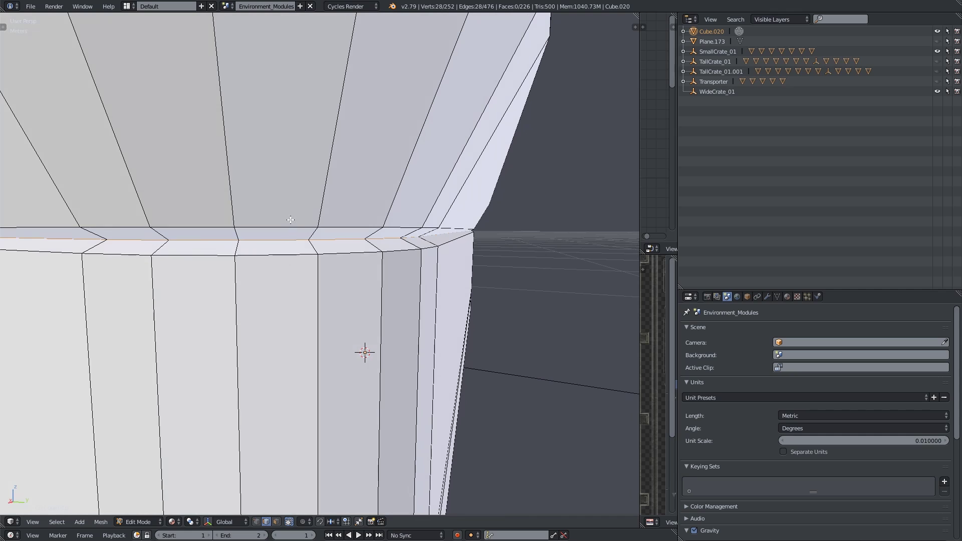
scroll(322, 298, down, 6)
middle_drag(331, 310, 296, 314)
scroll(296, 314, down, 4)
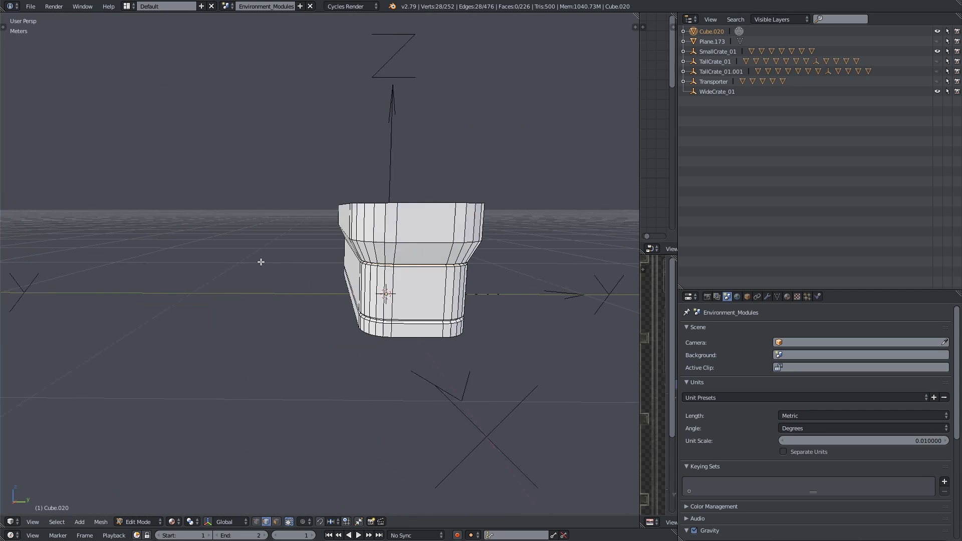
middle_drag(260, 262, 292, 233)
scroll(337, 260, up, 5)
scroll(244, 234, down, 8)
scroll(243, 230, up, 6)
scroll(266, 215, down, 3)
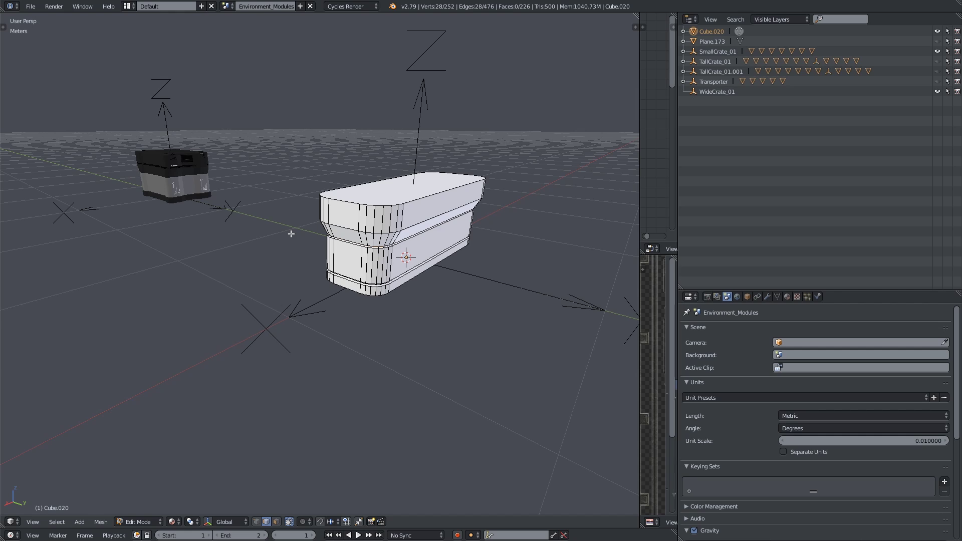
Step: Add a vertical loop cut at the exact middle of the crate's front long side
right_click(342, 202)
middle_drag(342, 203, 325, 311)
scroll(318, 255, up, 2)
scroll(297, 282, down, 3)
key(a)
key(ctrl+r)
click(285, 203)
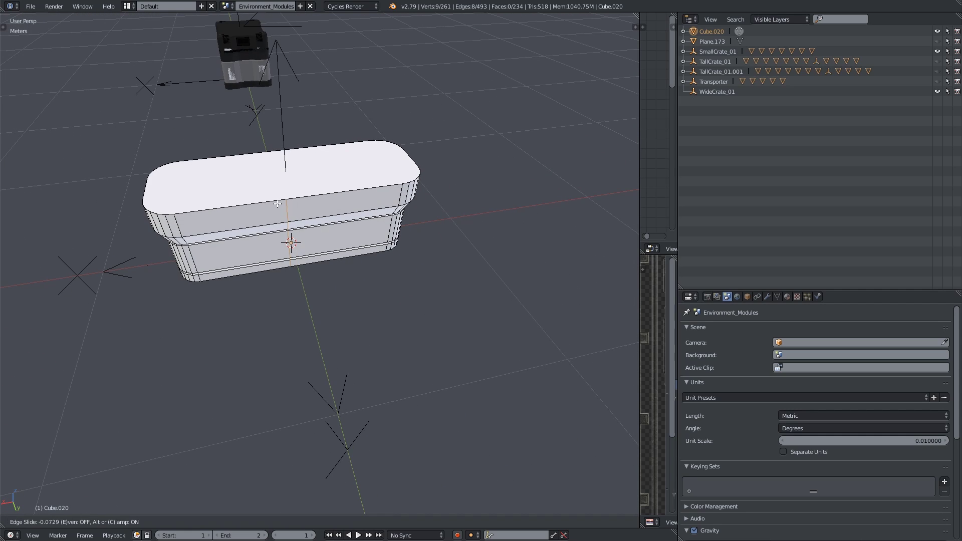
right_click(285, 204)
Step: Add a matching centred vertical loop cut on the crate's opposite long side
middle_drag(285, 204, 412, 202)
key(alt+a)
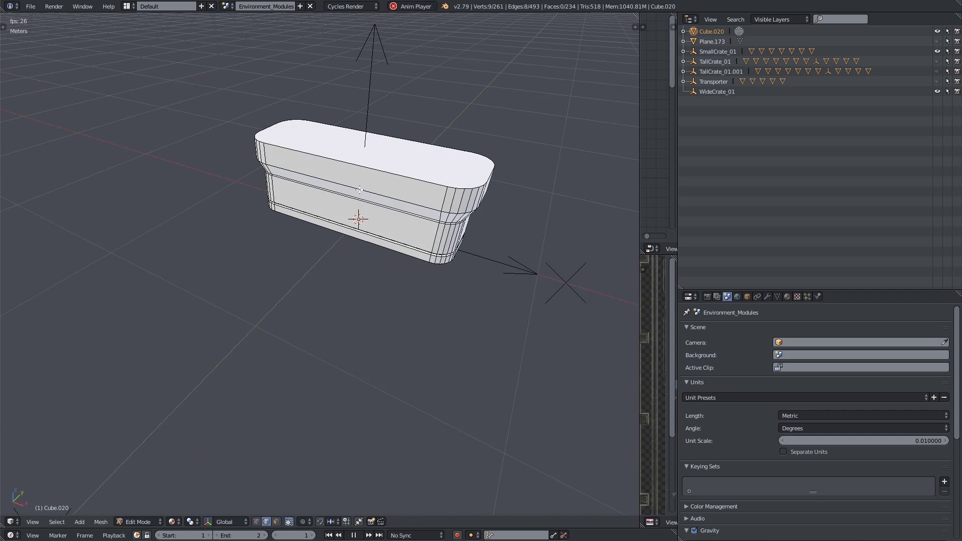
key(Escape)
middle_drag(361, 249, 340, 262)
key(ctrl+r)
click(351, 223)
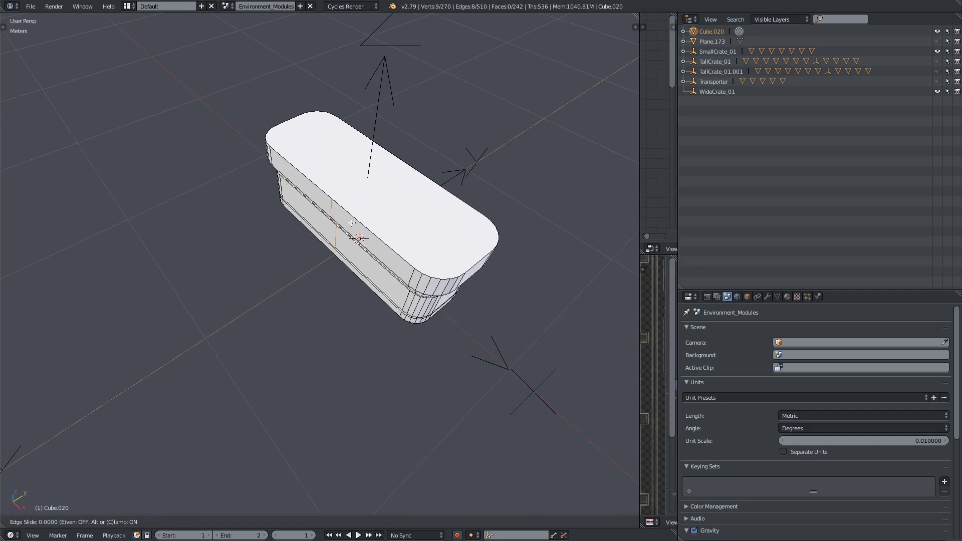
right_click(351, 223)
Step: Select the centre cuts on both long sides and bevel them with 1 segment and an offset of about 38
middle_drag(352, 223, 345, 314)
alt+shift+right_click(333, 249)
key(ctrl+b)
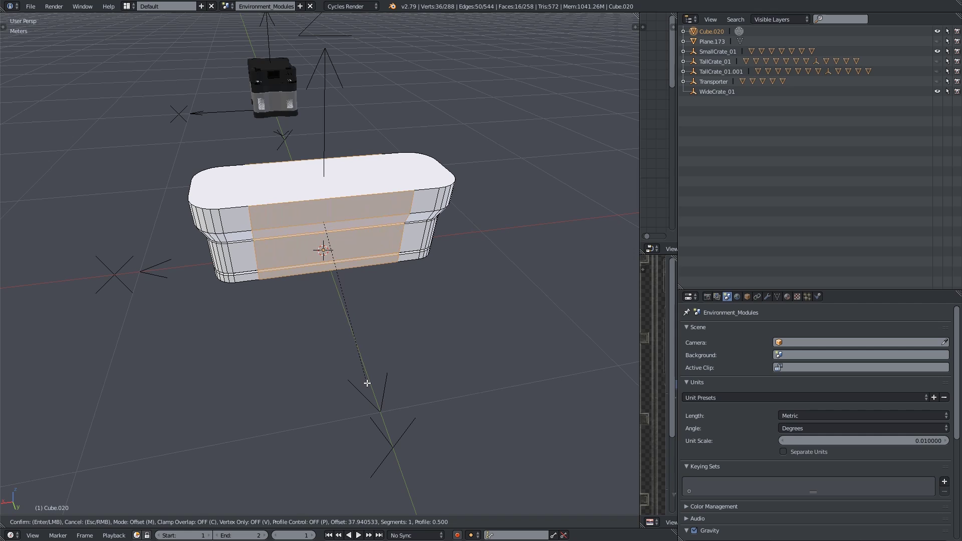
click(367, 383)
Step: Add a centred vertical loop cut within the middle section of each long side
key(a)
key(ctrl+r)
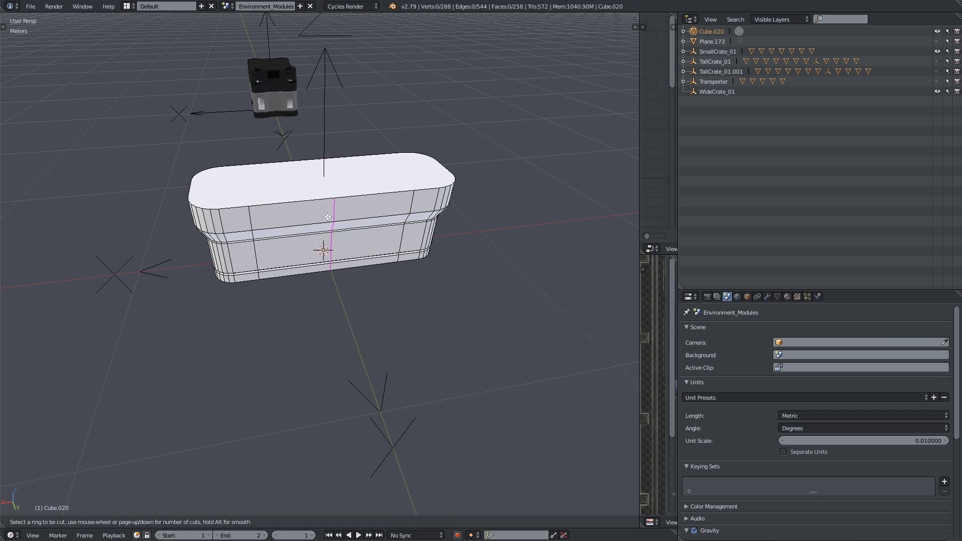
click(328, 261)
click(331, 263)
middle_drag(331, 263, 475, 275)
key(ctrl+r)
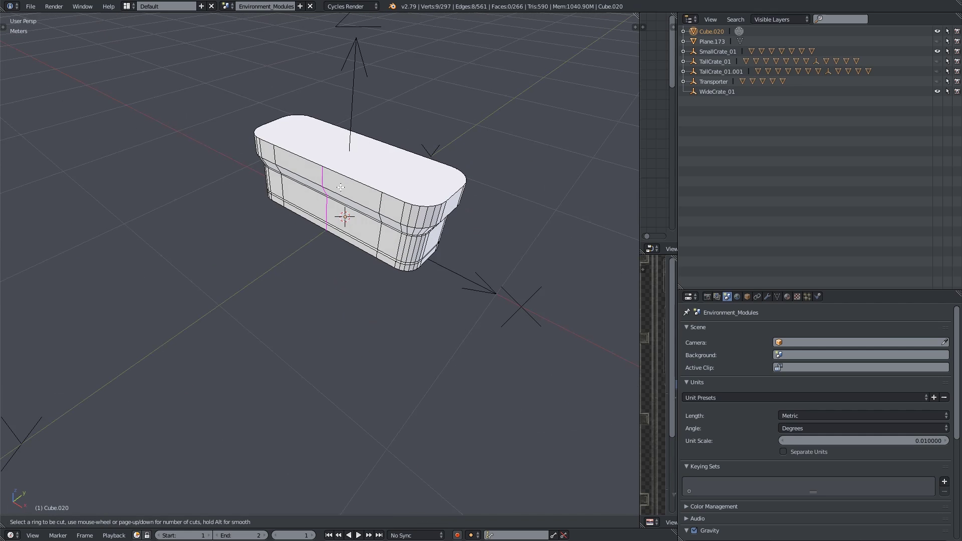
click(326, 236)
click(325, 235)
Step: Bevel the new centre cuts on both long sides with 1 segment, widening them into broad central panels inside the outer vertical cuts
middle_drag(326, 235, 295, 241)
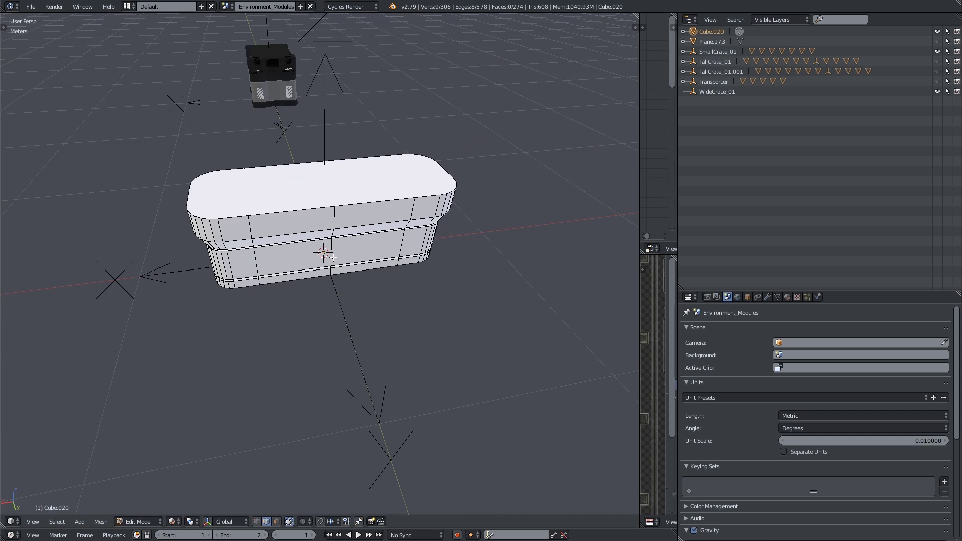
scroll(332, 258, up, 3)
key(ctrl+b)
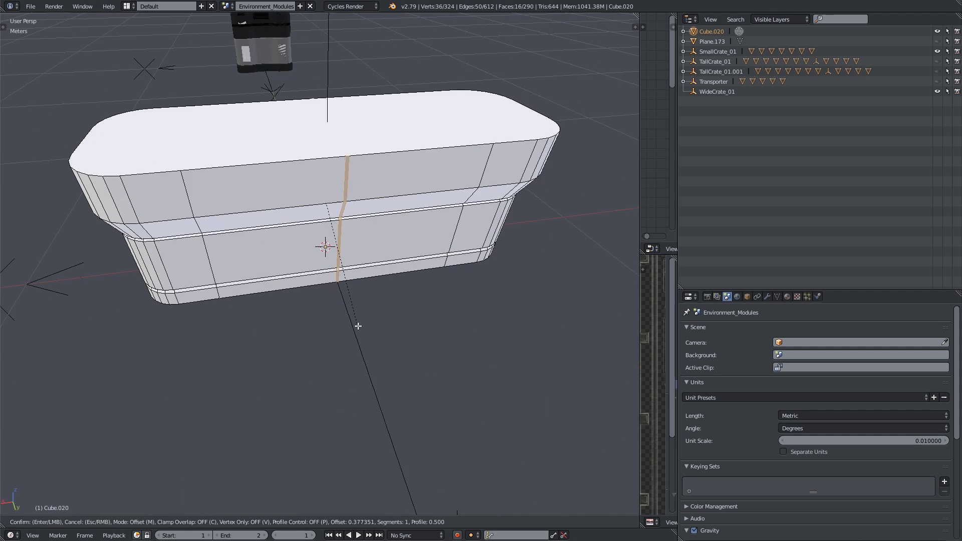
click(400, 400)
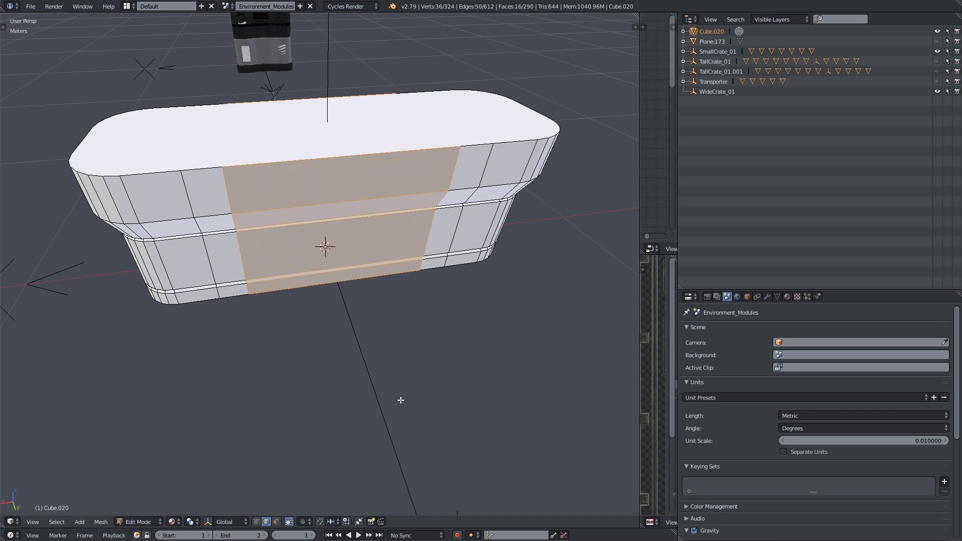
middle_drag(400, 399, 343, 255)
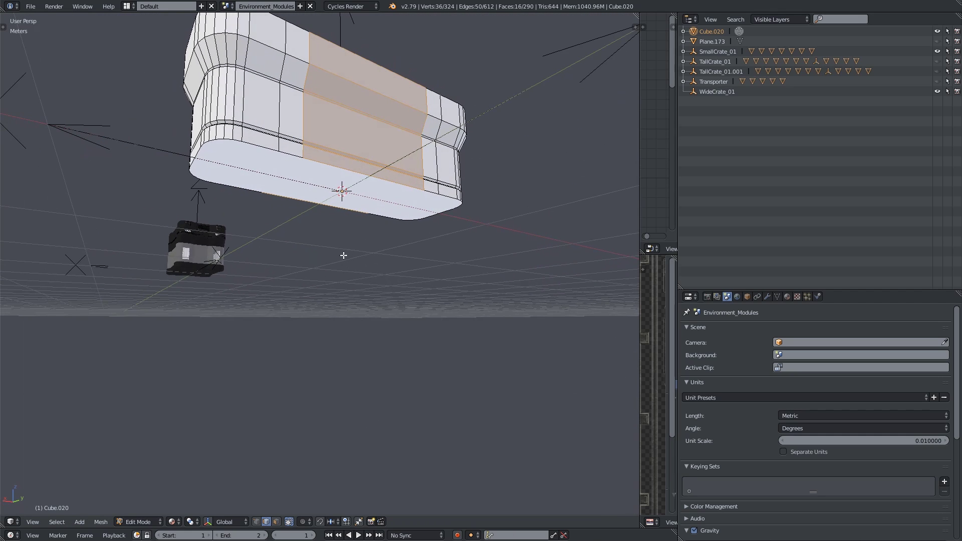
middle_drag(337, 213, 314, 243)
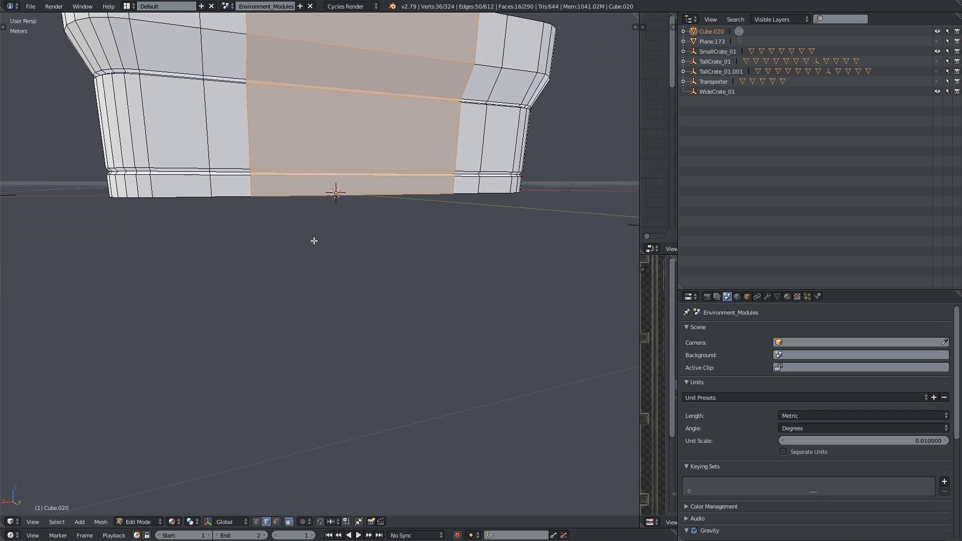
scroll(303, 213, up, 4)
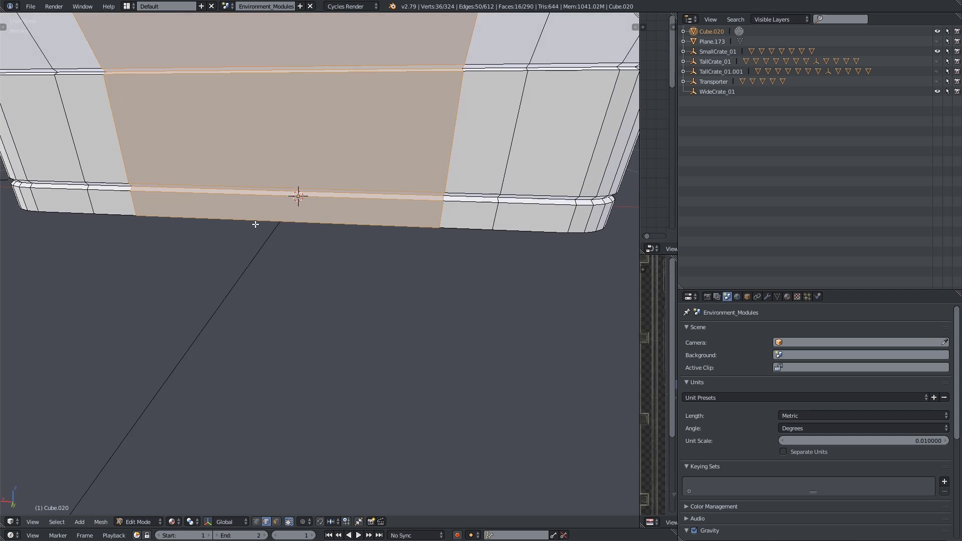
Step: Switch from edge to face selection for working on the crate's long-side panels
middle_drag(230, 265, 223, 222)
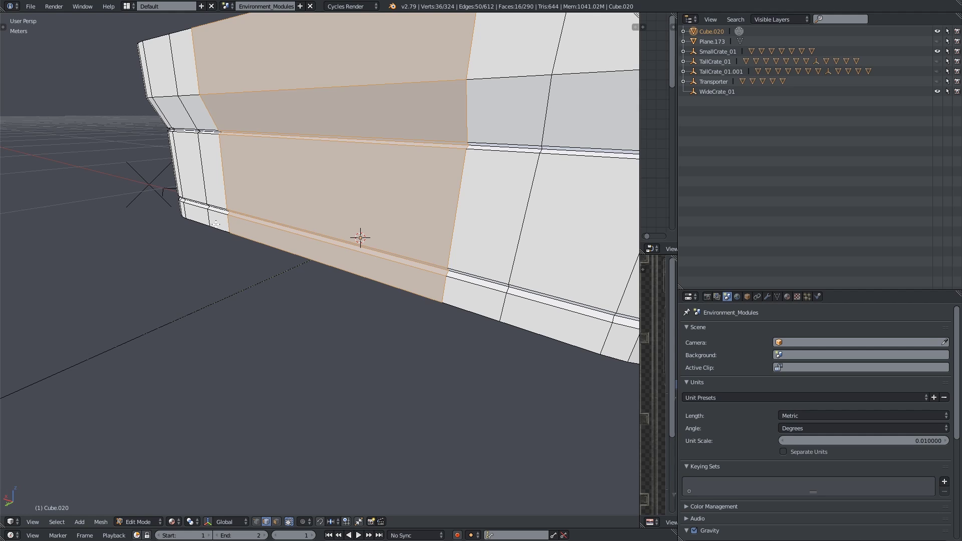
middle_drag(215, 223, 244, 175)
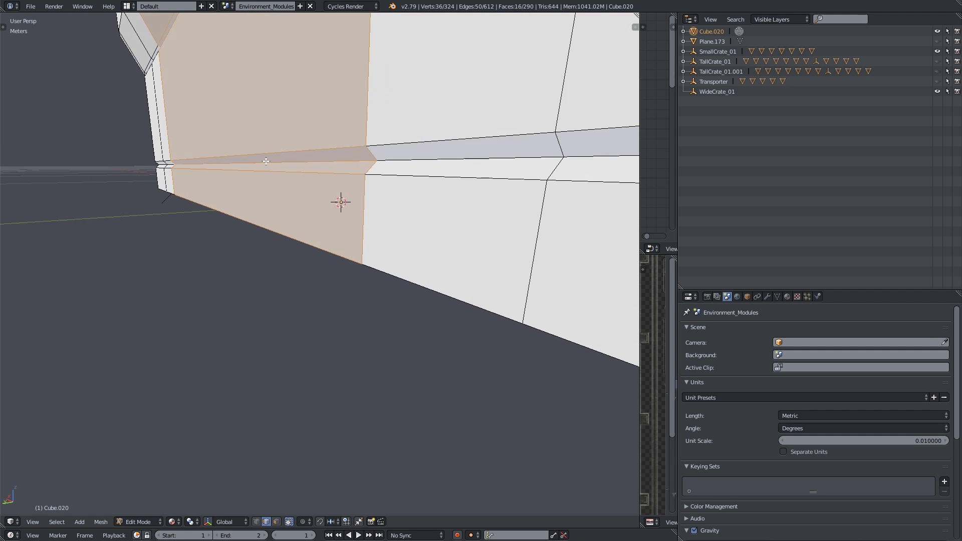
scroll(266, 161, down, 5)
right_click(266, 225)
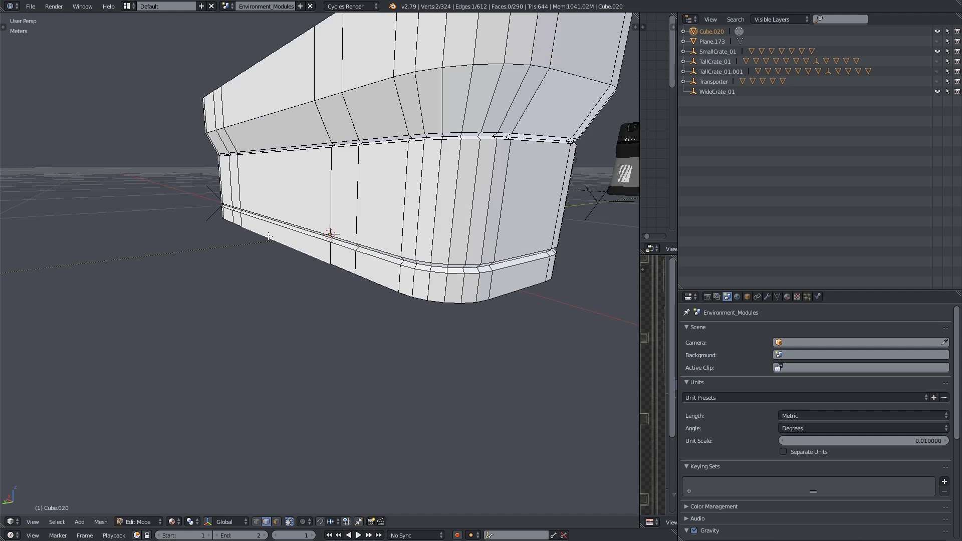
right_click(267, 225)
click(276, 522)
Step: Select the full-height central face column on one long side and move it inward by -5 cm along global Y
middle_drag(264, 309, 301, 261)
right_click(311, 254)
middle_drag(283, 153, 320, 128)
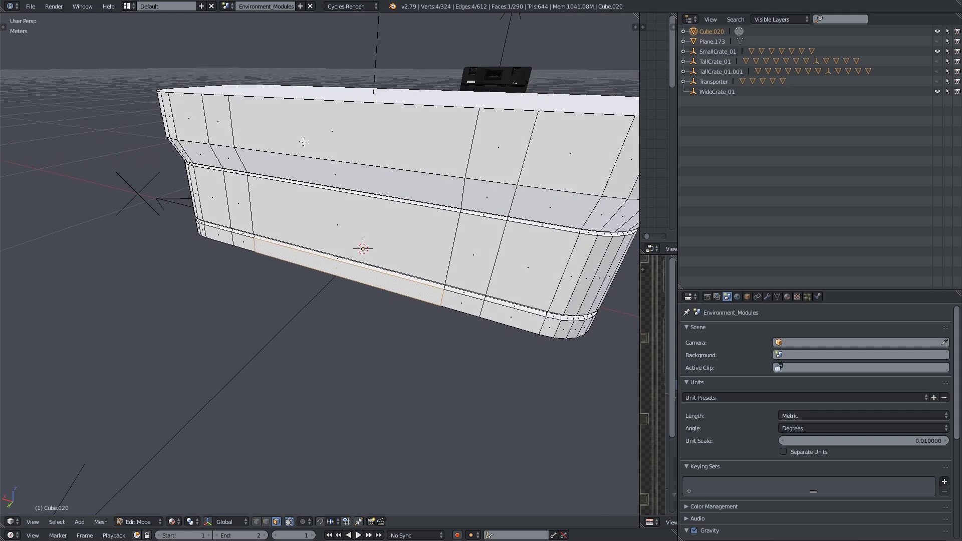
alt+right_click(320, 128)
middle_drag(319, 210, 217, 280)
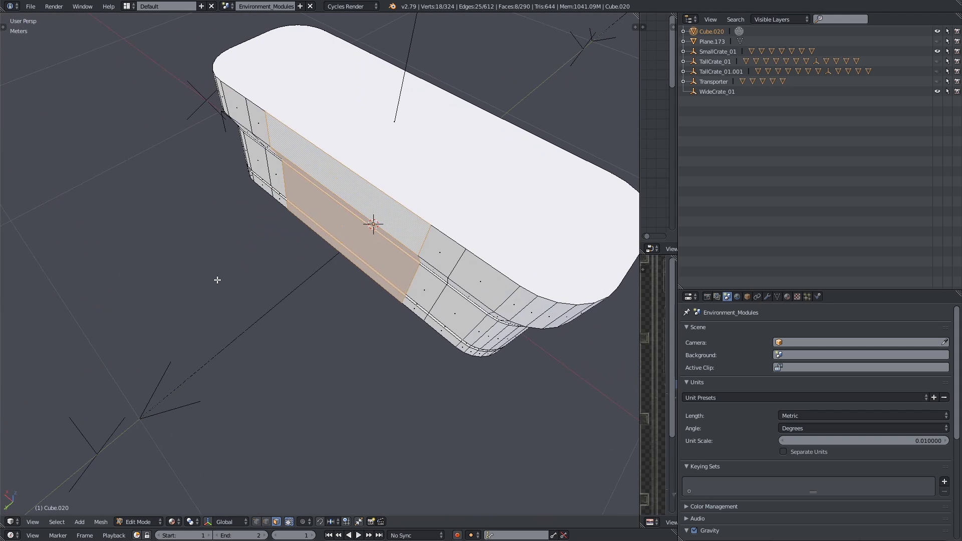
key(g)
key(y)
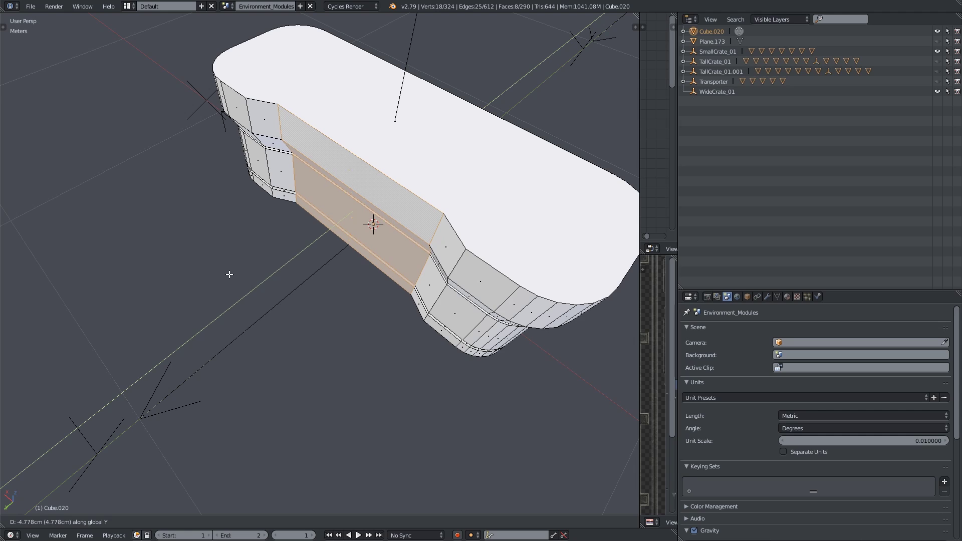
text(-5)
key(Return)
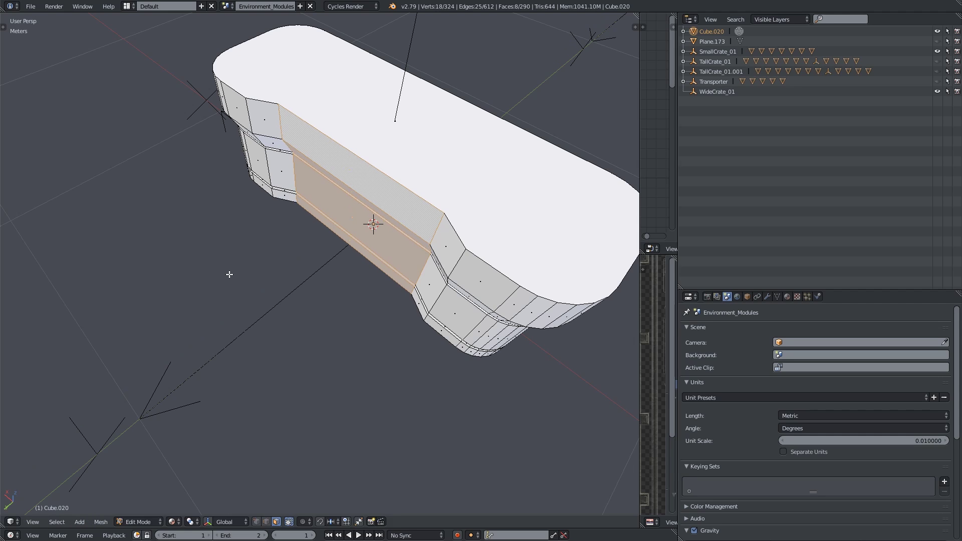
Step: Select the matching central face column on the opposite long side and recess it inward along global Y
middle_drag(367, 289, 224, 270)
right_click(325, 293)
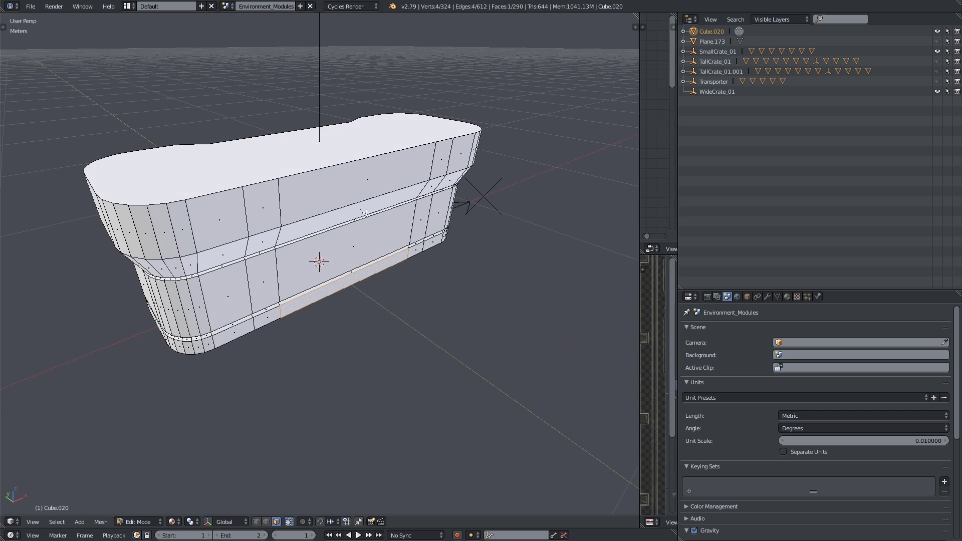
ctrl+right_click(359, 181)
middle_drag(341, 299, 307, 245)
text(gy-1)
key(Return)
Step: Lower the crate's top face slightly along global Z and deselect everything
right_click(259, 218)
key(g)
key(z)
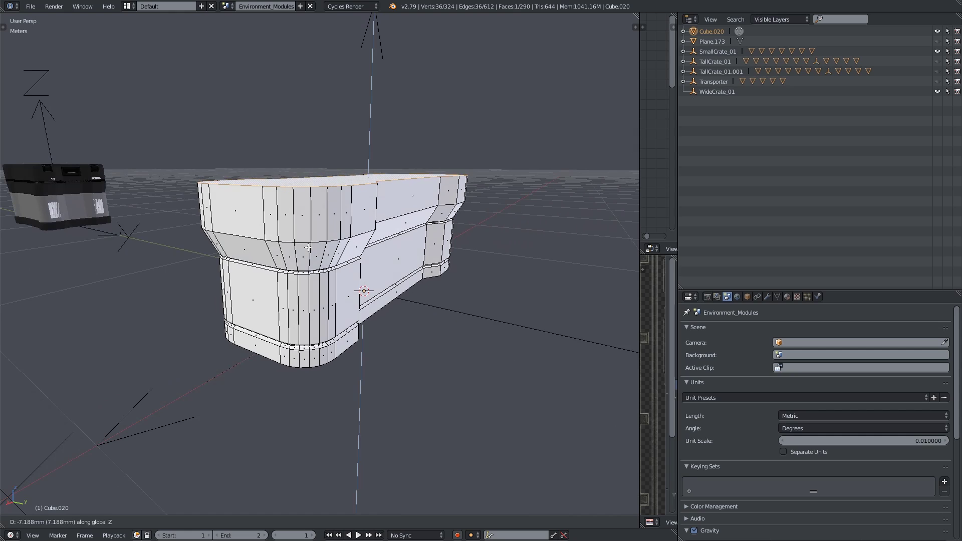
click(311, 251)
middle_drag(310, 251, 273, 270)
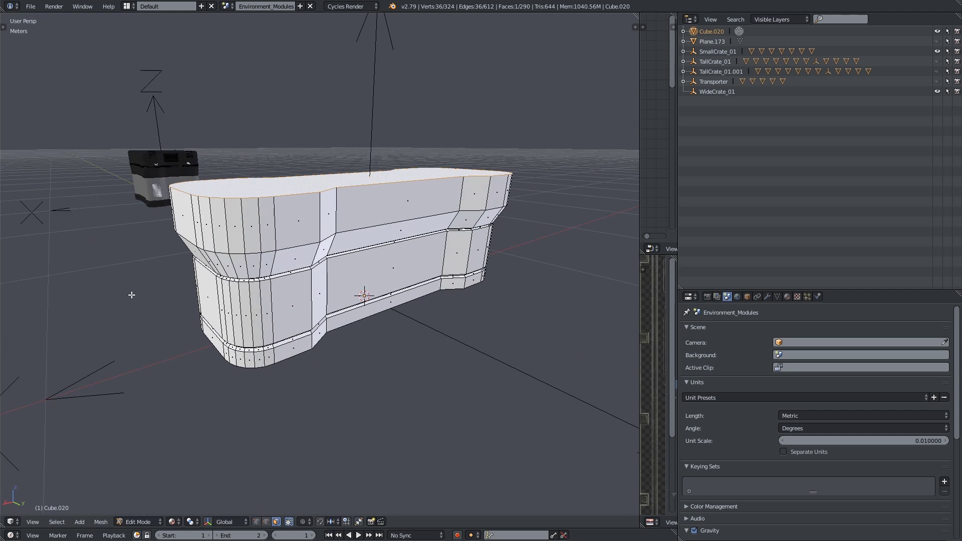
key(a)
Step: Add a centred vertical loop cut on each of the crate's two short ends
middle_drag(160, 284, 261, 242)
key(ctrl+r)
click(352, 201)
click(352, 201)
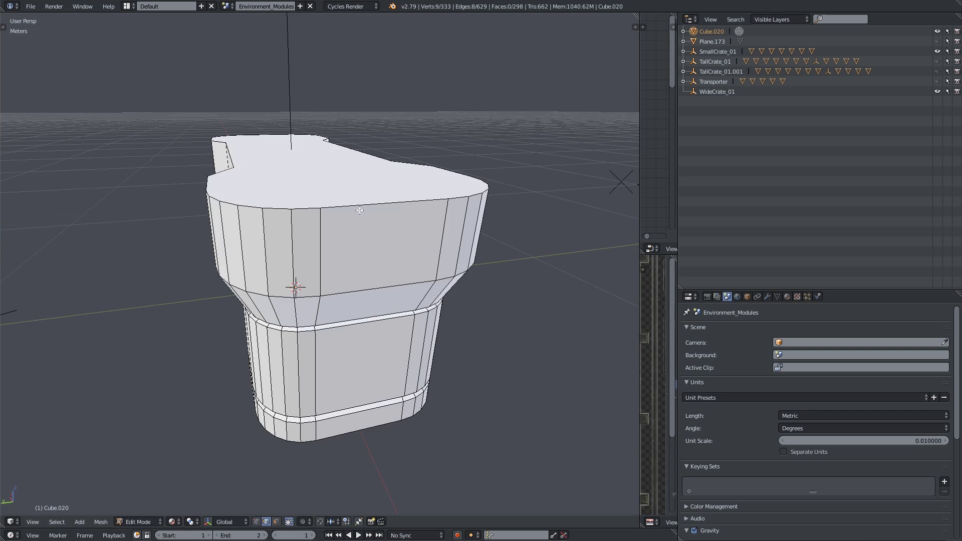
key(ctrl+r)
click(381, 213)
click(380, 213)
Step: Select the centre cuts on both short ends and bevel them with 1 segment and an offset of about 6
middle_drag(381, 213, 408, 280)
alt+shift+right_click(338, 308)
middle_drag(340, 315, 275, 301)
key(ctrl+b)
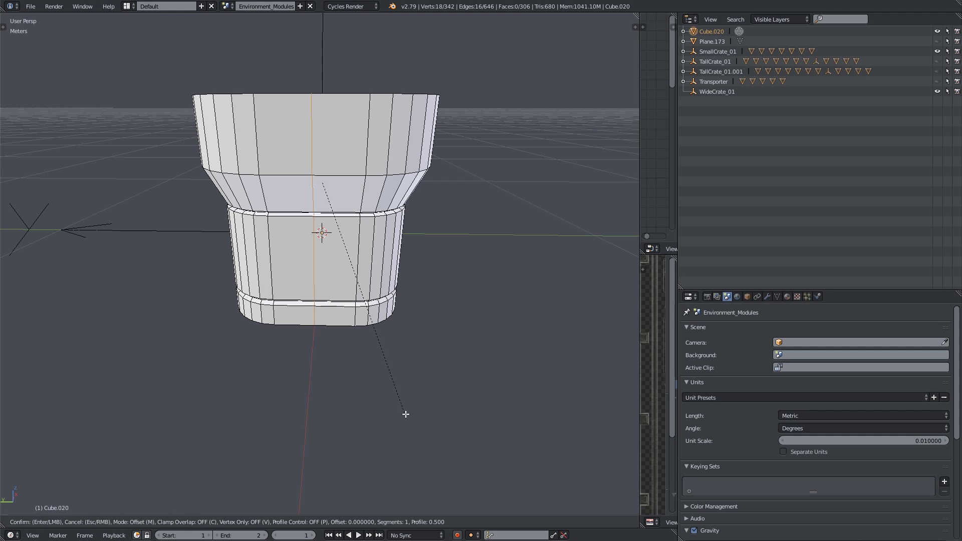
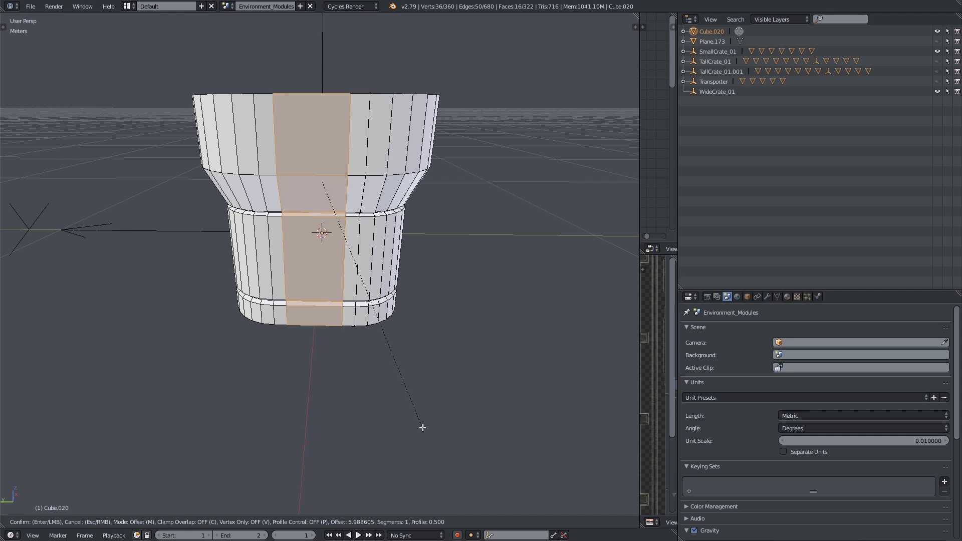
click(421, 426)
mouse_move(256, 311)
middle_down()
mouse_move(265, 331)
mouse_move(265, 320)
middle_up()
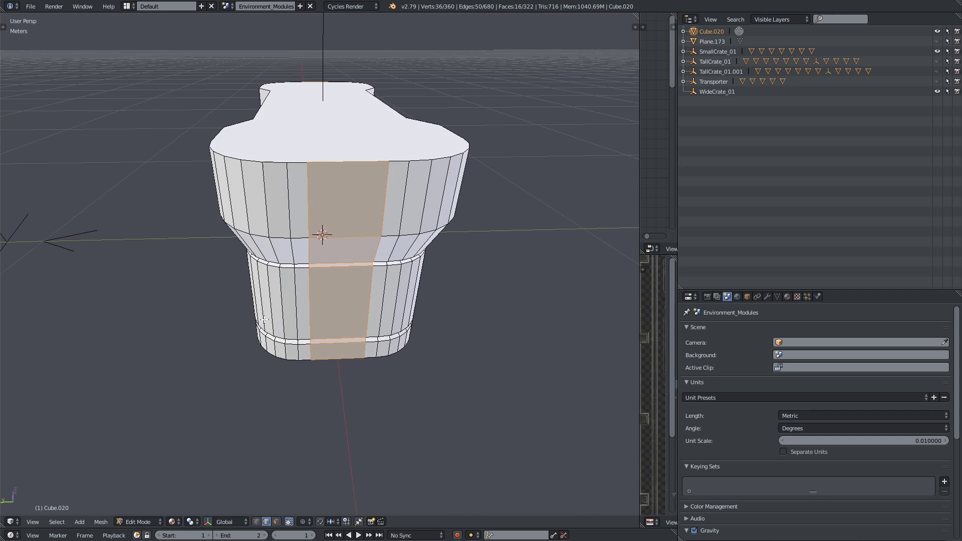
Step: Clear the selection and add a centred vertical loop cut within the middle section of each short end
key(alt+a)
key(Escape)
key(a)
key(ctrl+r)
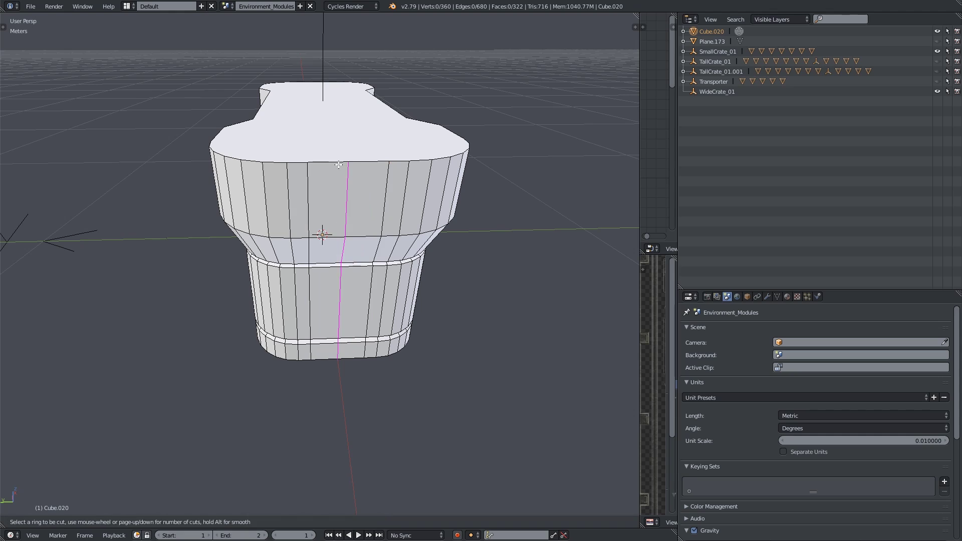
click(339, 164)
middle_drag(339, 164, 204, 277)
click(216, 319)
click(216, 319)
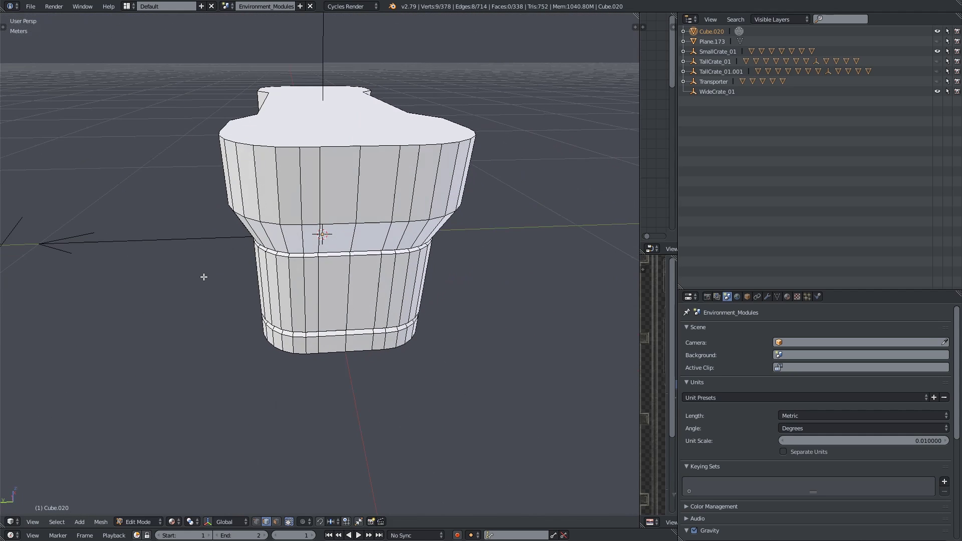
Step: Bevel the new centre cuts on both short ends with 1 segment, forming a narrow central panel on each
alt+shift+right_click(346, 264)
key(ctrl+b)
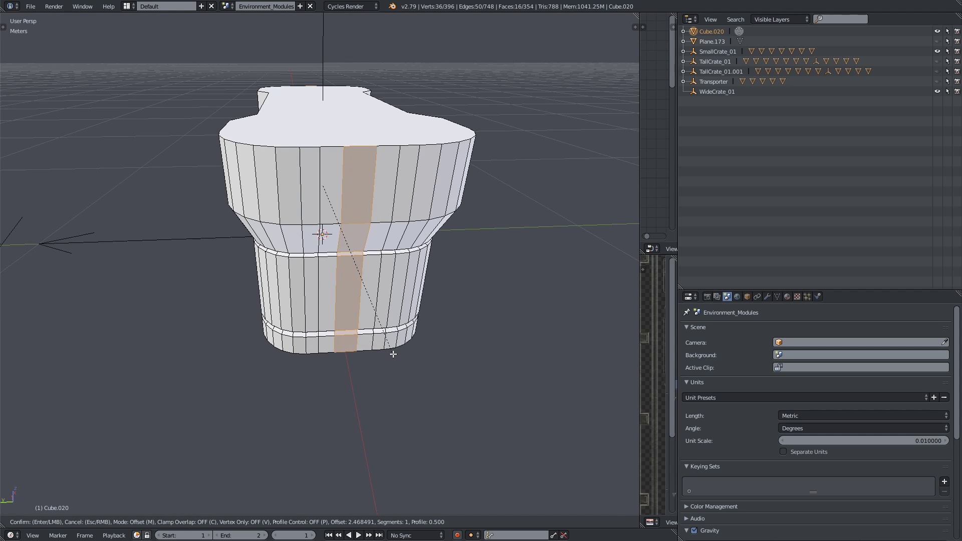
click(393, 355)
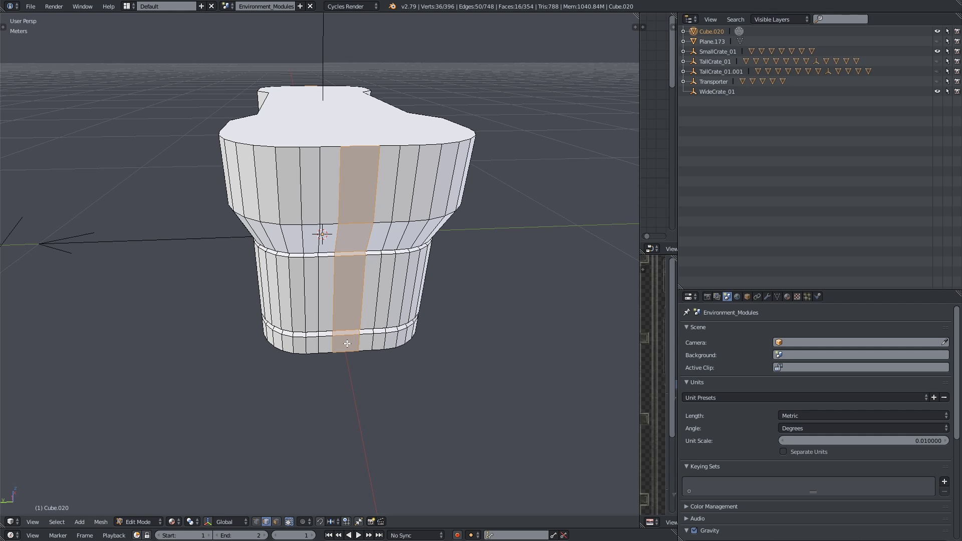
Step: Select the narrow central face column on one short end and move it inward about 2.5 cm along global X
key(3)
key(a)
alt+right_click(352, 189)
middle_drag(345, 319, 330, 368)
key(g)
key(x)
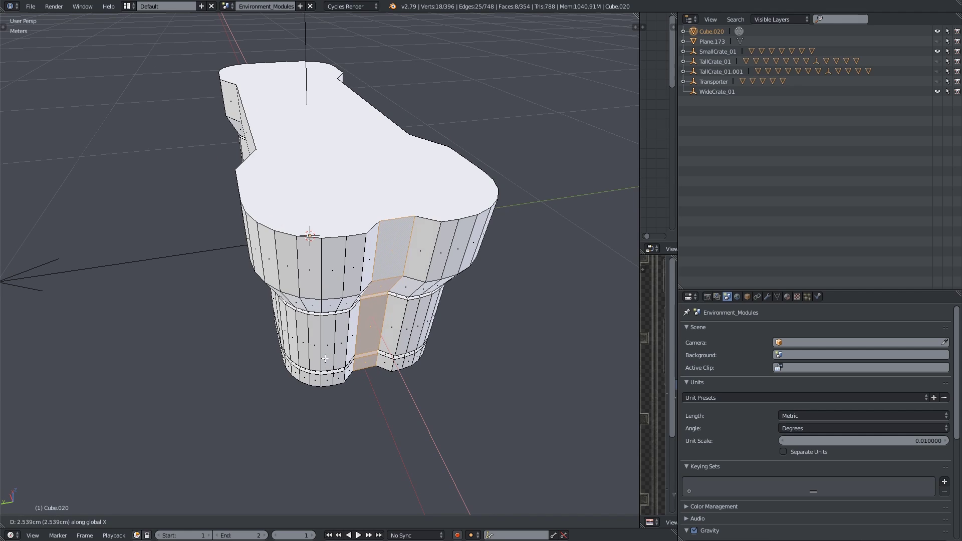
click(325, 358)
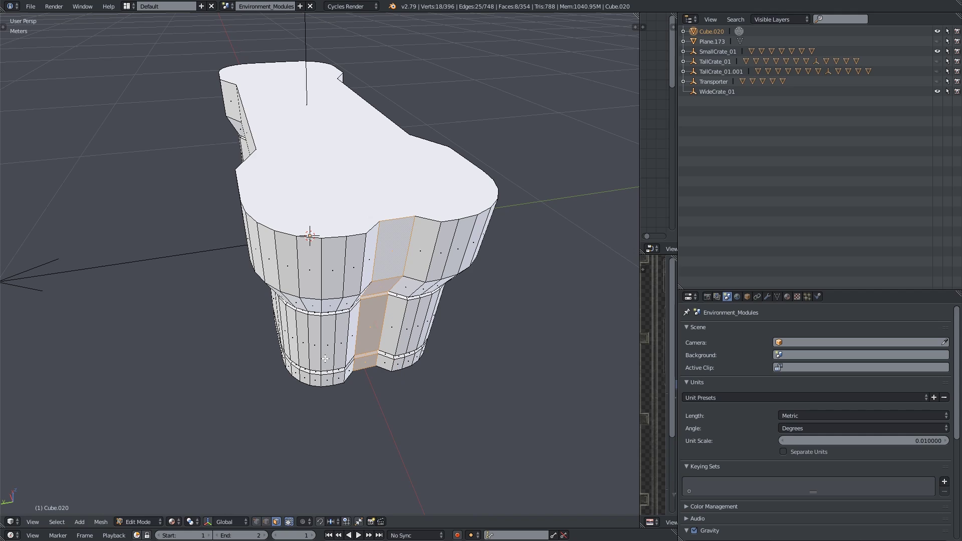
Step: Select the matching face column on the opposite short end, move it -2.5 cm along global X, and clear the selection
middle_drag(225, 227, 388, 251)
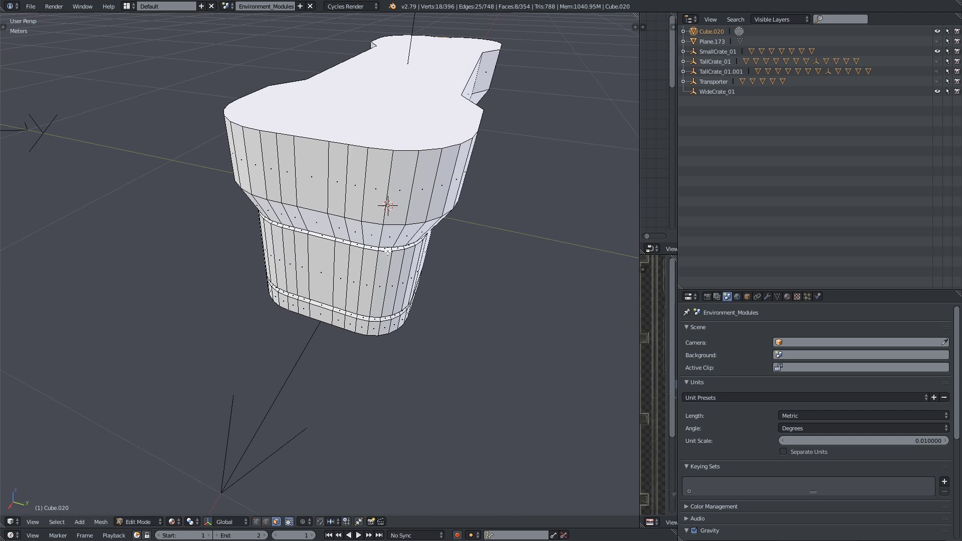
right_click(321, 313)
alt+right_click(311, 191)
middle_drag(311, 191, 291, 333)
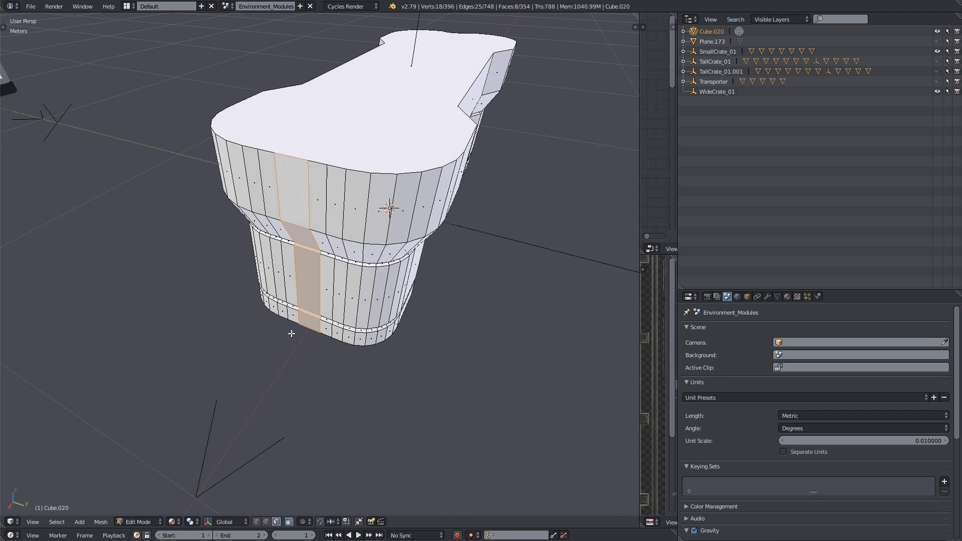
key(g)
key(x)
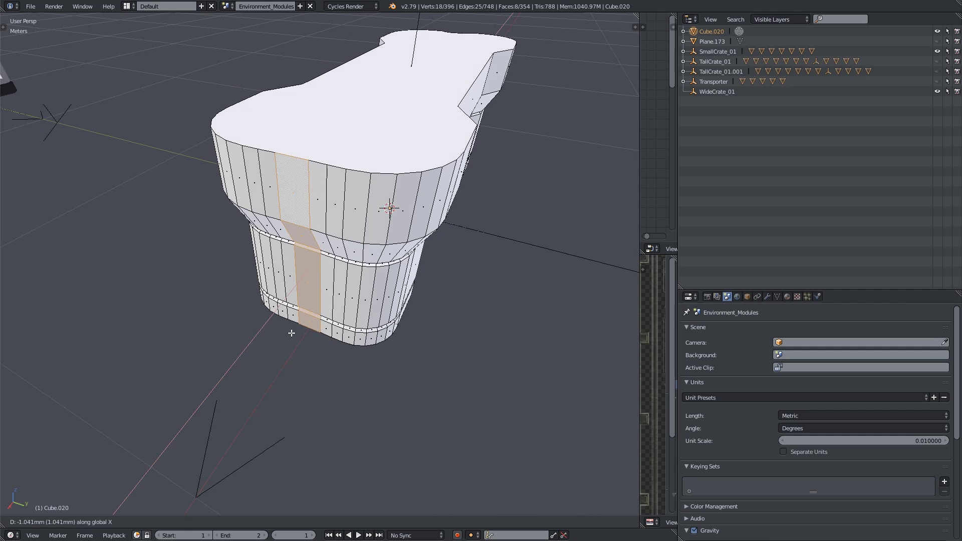
text(-5)
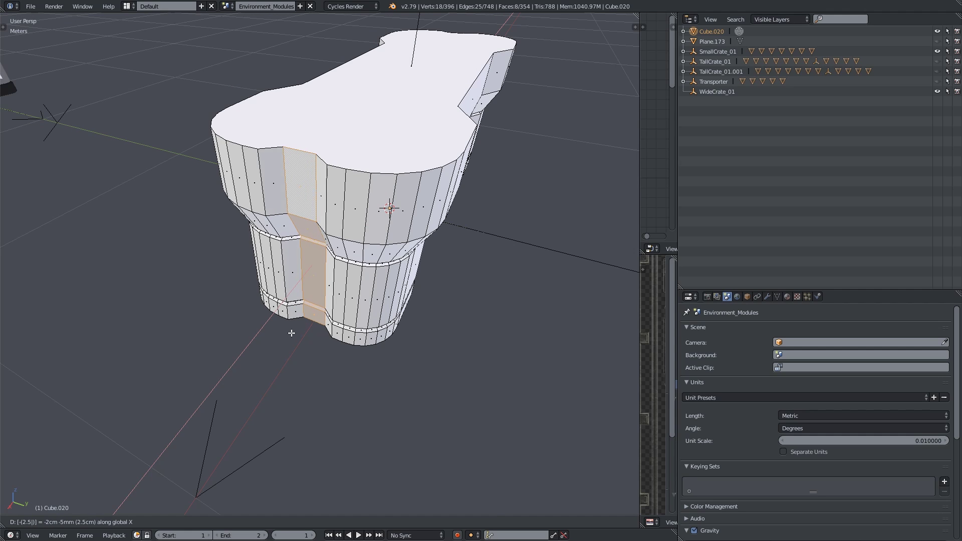
key(Return)
middle_drag(286, 300, 269, 230)
key(a)
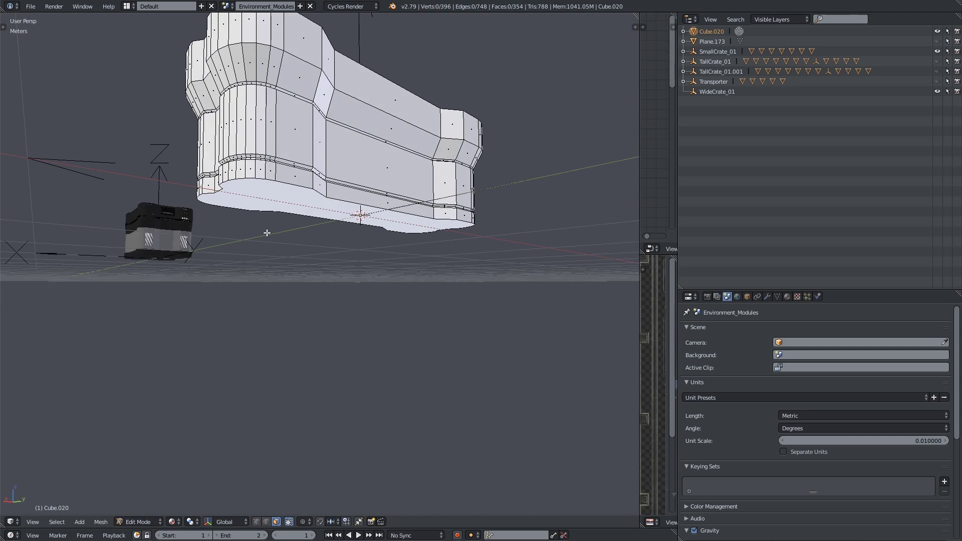
Step: Select the vertical face column beside the long-side recess and switch to edge selection
alt+right_click(290, 182)
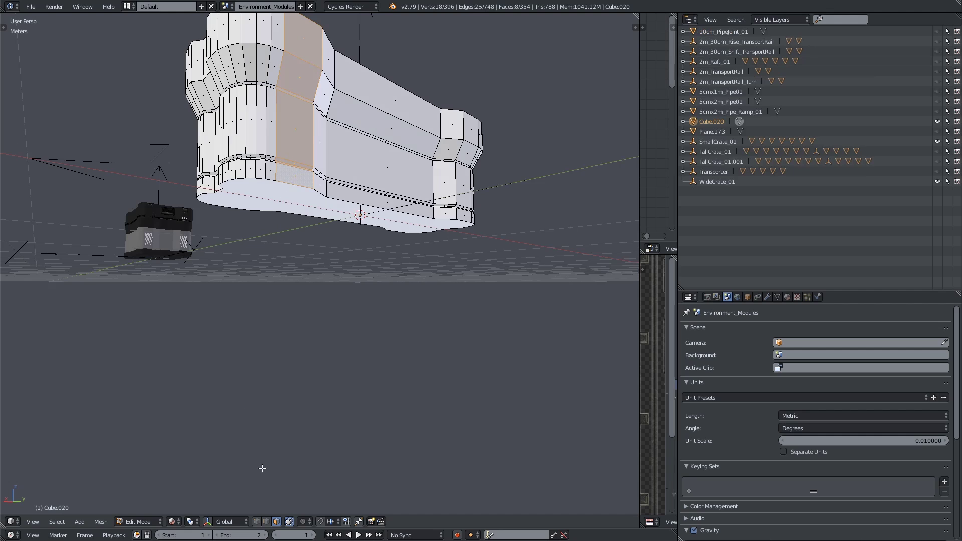
click(268, 522)
middle_drag(303, 344, 327, 340)
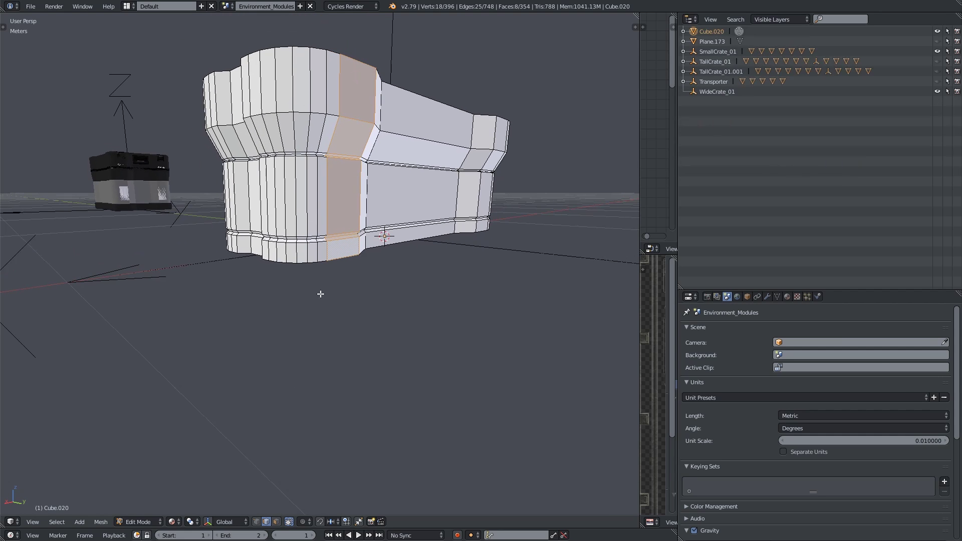
scroll(321, 294, up, 1)
Step: Return to Object Mode, parent Cube.020 to the WideCrate_01 empty, and expand that empty's hierarchy
key(Tab)
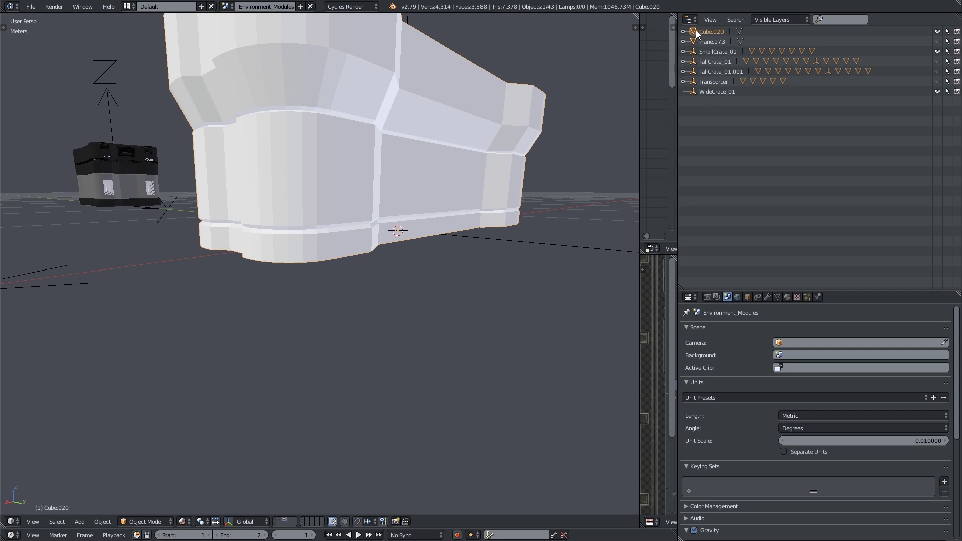
drag(696, 33, 695, 90)
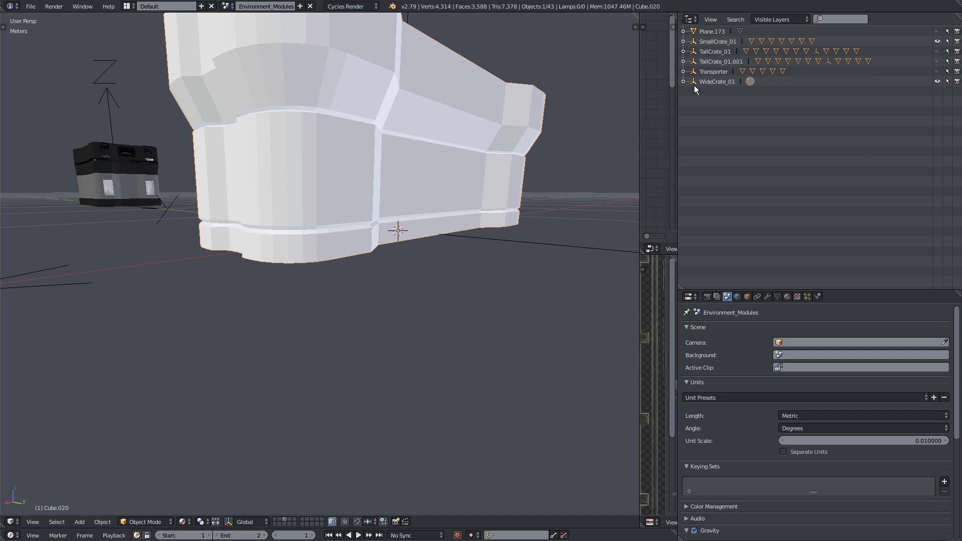
click(683, 81)
scroll(293, 179, down, 5)
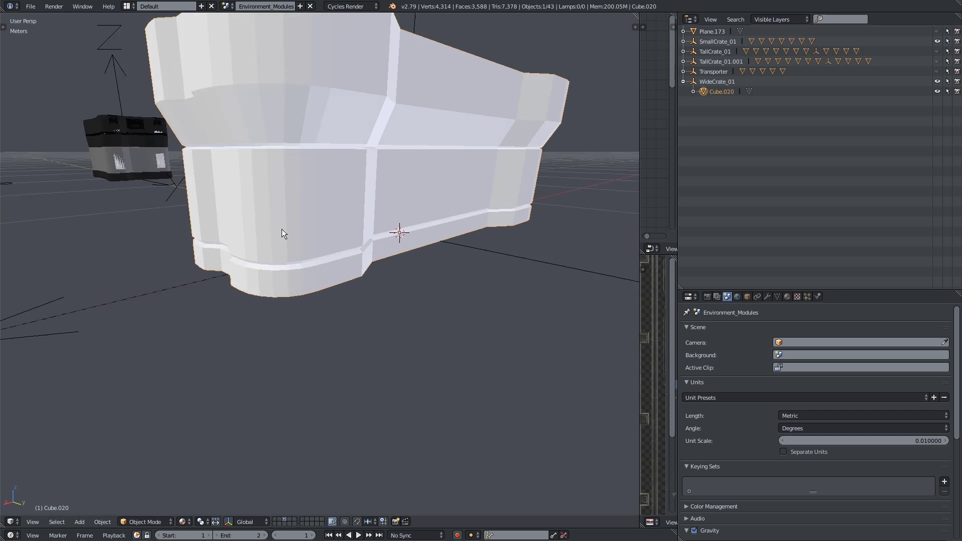
middle_drag(281, 230, 331, 246)
Step: Bevel the crate's top perimeter edge loop with 3 segments and an offset of about 1.47
key(Tab)
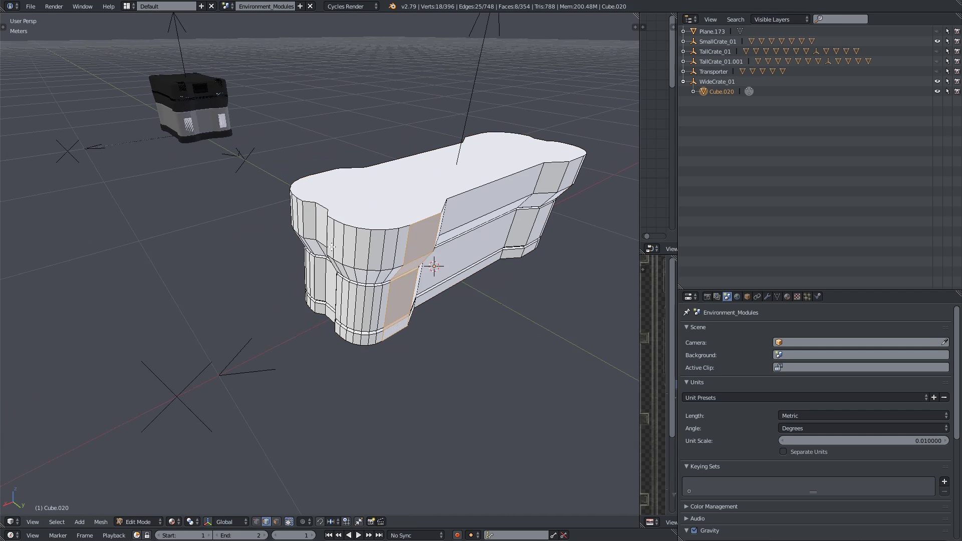
right_click(376, 228)
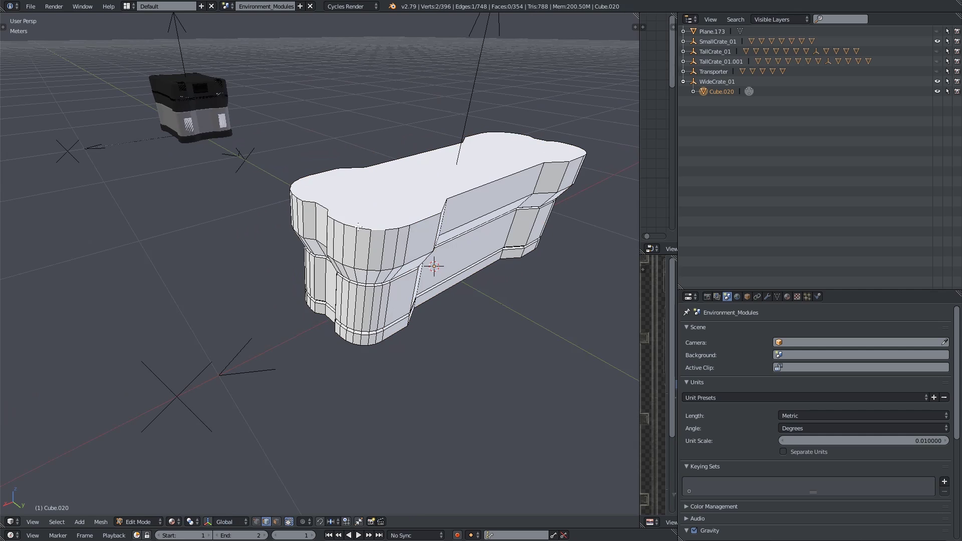
shift+middle_drag(349, 208, 310, 230)
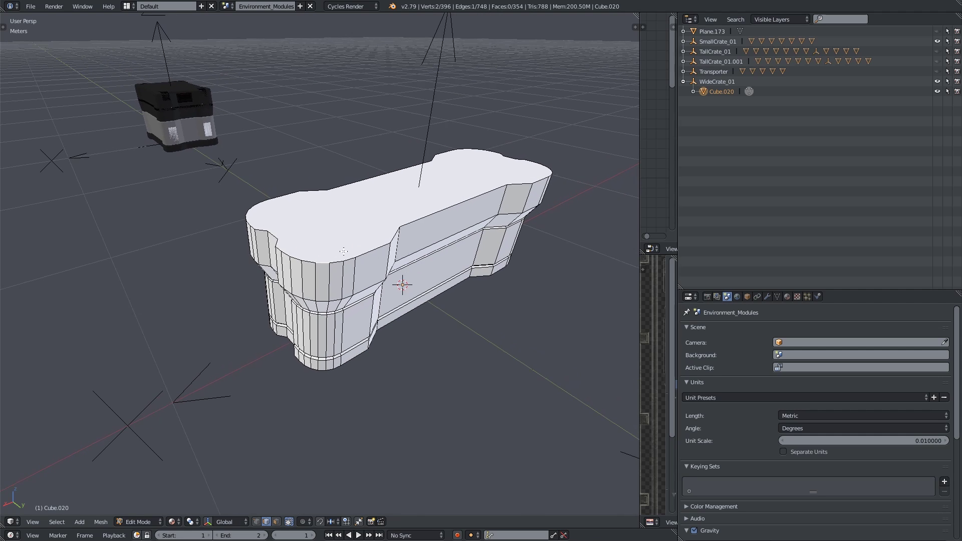
alt+right_click(364, 253)
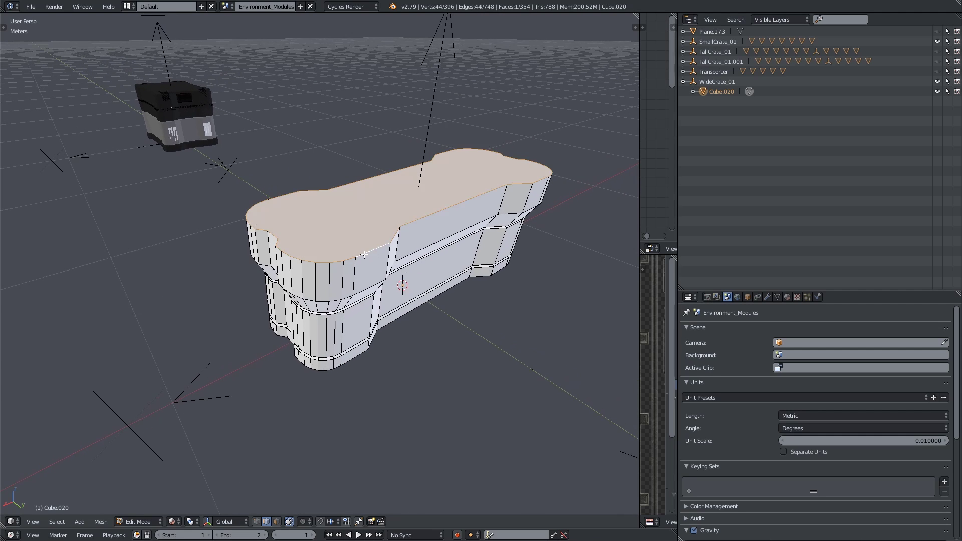
middle_drag(342, 249, 352, 284)
scroll(261, 264, up, 2)
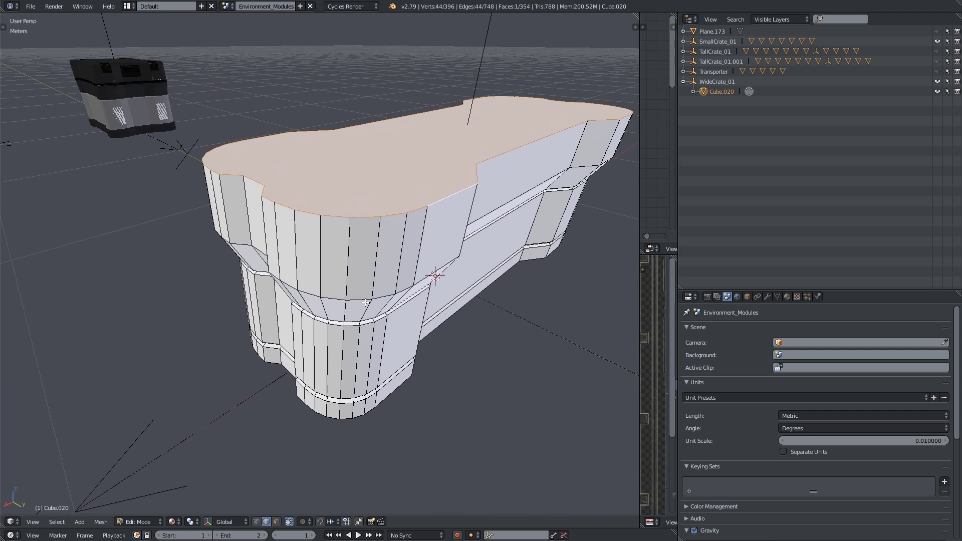
key(ctrl+b)
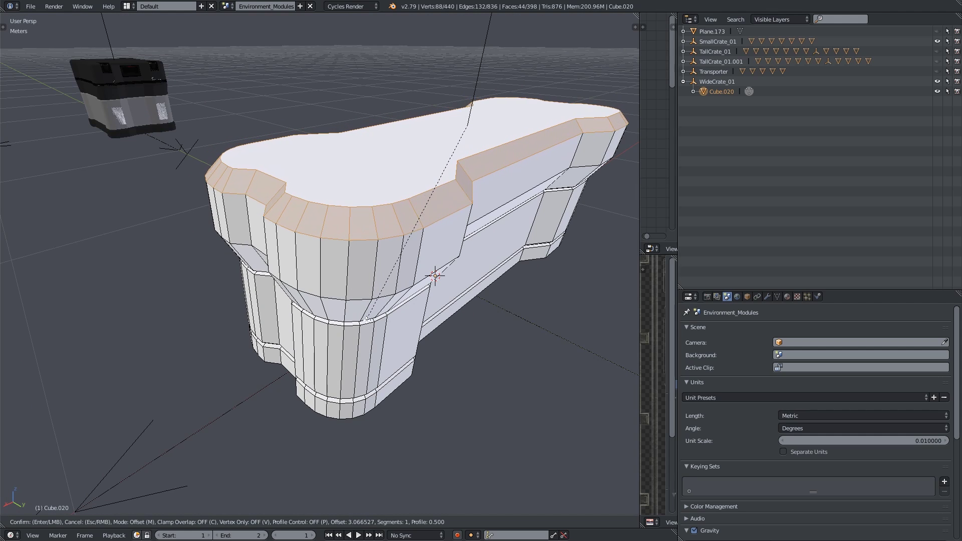
scroll(366, 318, up, 2)
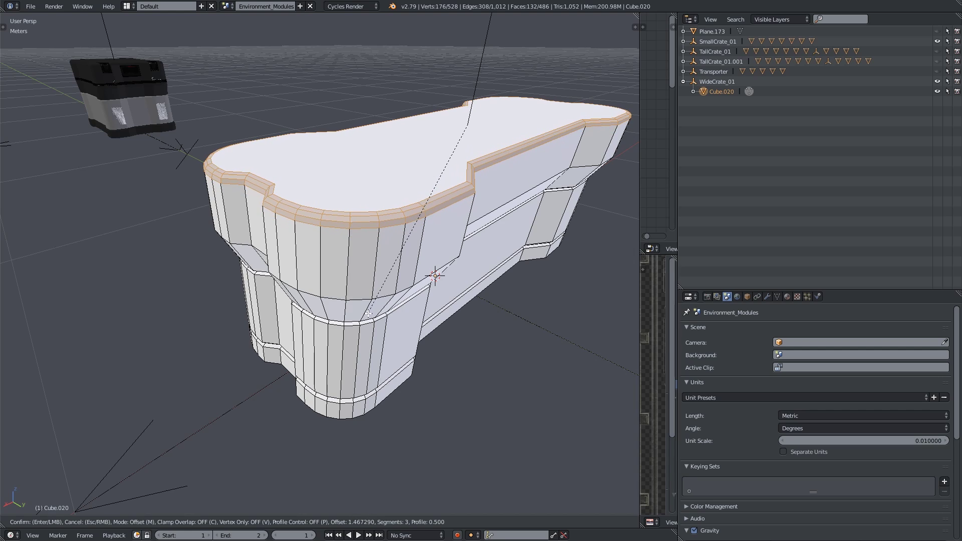
click(369, 313)
Step: Bevel the crate's bottom perimeter edge loop with 1 segment and an offset of about 0.52, then return to Object Mode
middle_drag(310, 326, 249, 280)
alt+right_click(310, 245)
key(ctrl+b)
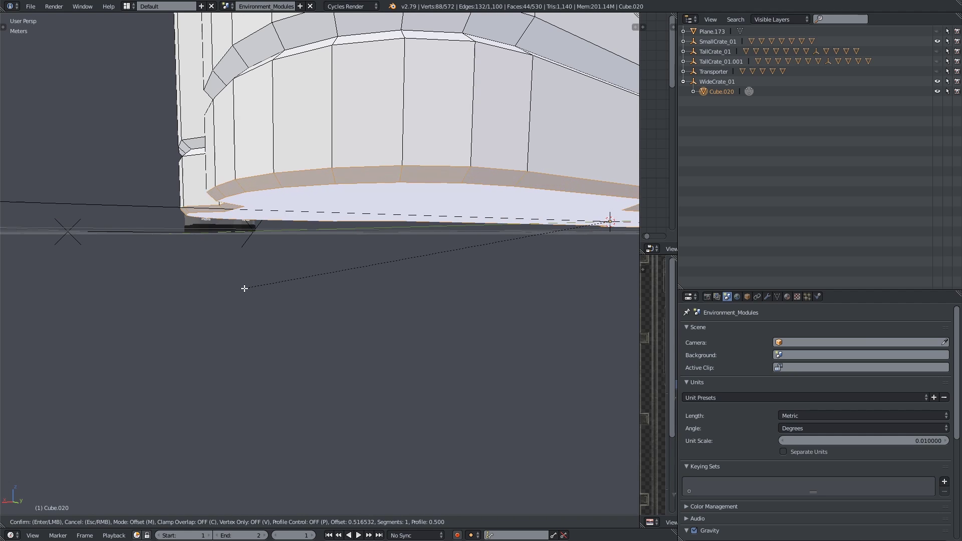
click(244, 288)
mouse_move(236, 262)
middle_down()
mouse_move(242, 253)
mouse_move(347, 272)
mouse_move(308, 177)
mouse_move(317, 270)
mouse_move(356, 317)
mouse_move(274, 323)
mouse_move(253, 301)
mouse_move(234, 317)
mouse_move(272, 266)
mouse_move(304, 290)
middle_up()
scroll(268, 311, down, 3)
key(a)
key(Tab)
Step: Apply smooth shading to the crate and inspect its sides and ends
scroll(244, 308, down, 3)
key(t)
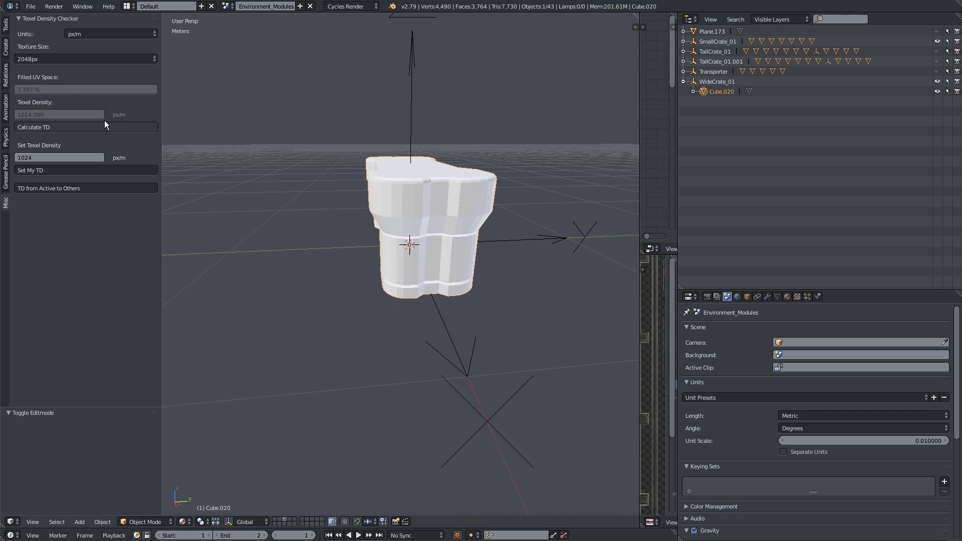
click(6, 25)
click(39, 163)
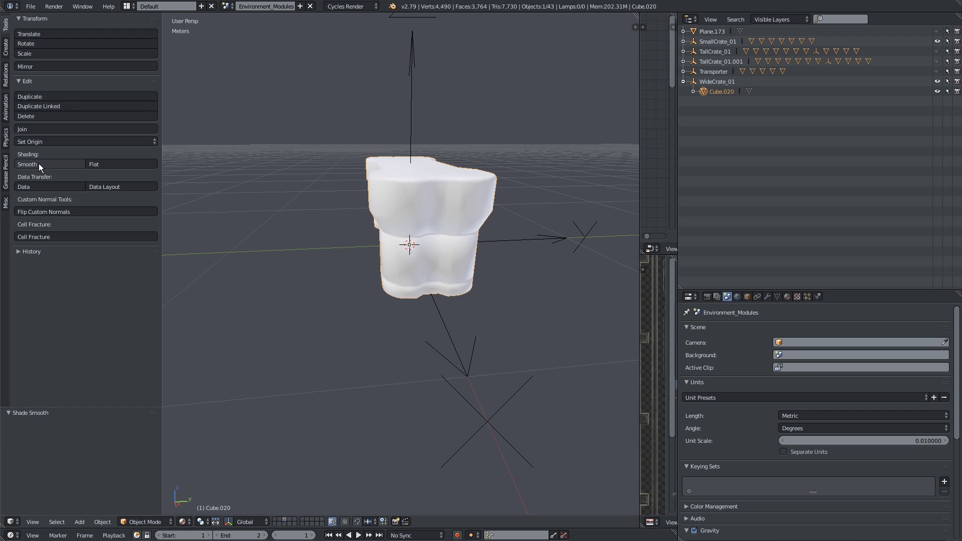
mouse_move(347, 210)
middle_down()
mouse_move(299, 227)
mouse_move(275, 215)
mouse_move(284, 177)
mouse_move(353, 166)
mouse_move(428, 301)
mouse_move(419, 257)
mouse_move(486, 214)
middle_up()
scroll(417, 258, up, 3)
mouse_move(416, 258)
middle_down()
mouse_move(433, 196)
mouse_move(423, 243)
mouse_move(415, 215)
middle_up()
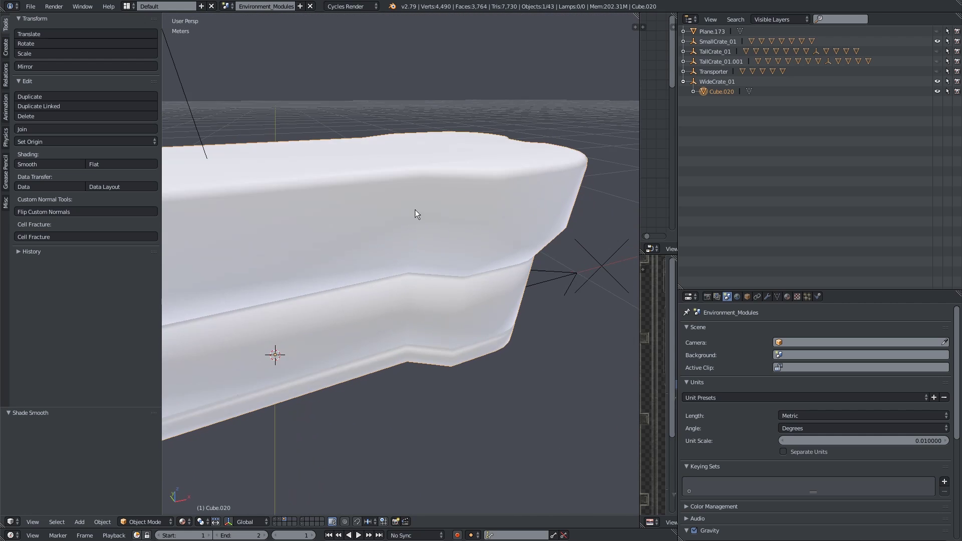
mouse_move(396, 323)
middle_down()
mouse_move(305, 263)
mouse_move(353, 321)
mouse_move(413, 341)
mouse_move(452, 370)
mouse_move(513, 360)
mouse_move(426, 379)
middle_up()
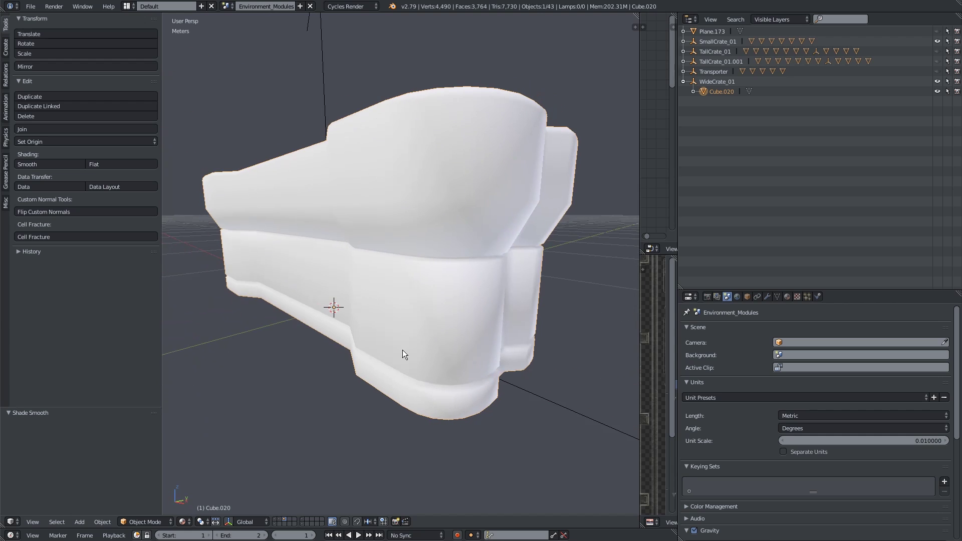
key(t)
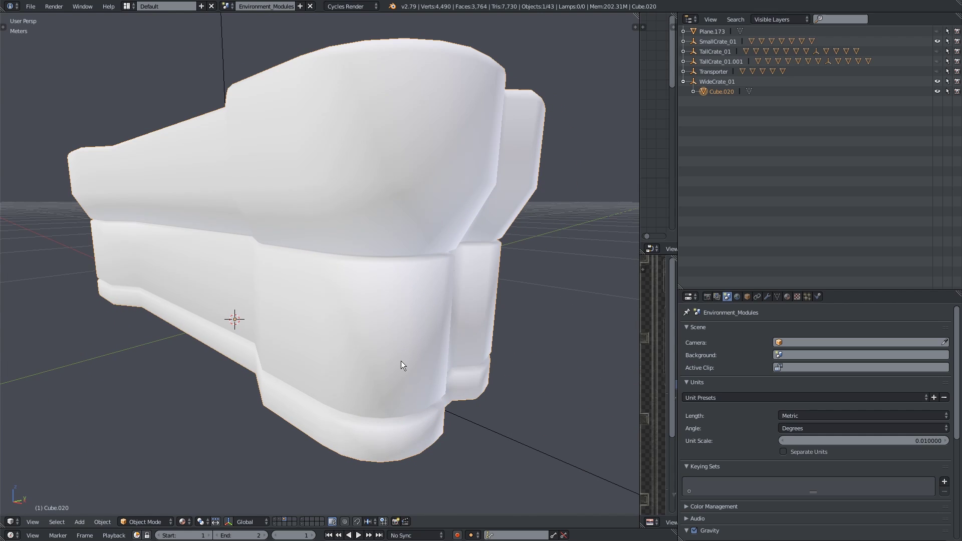
Step: Turn on Auto Smooth for the crate mesh and add custom split normals data
click(778, 296)
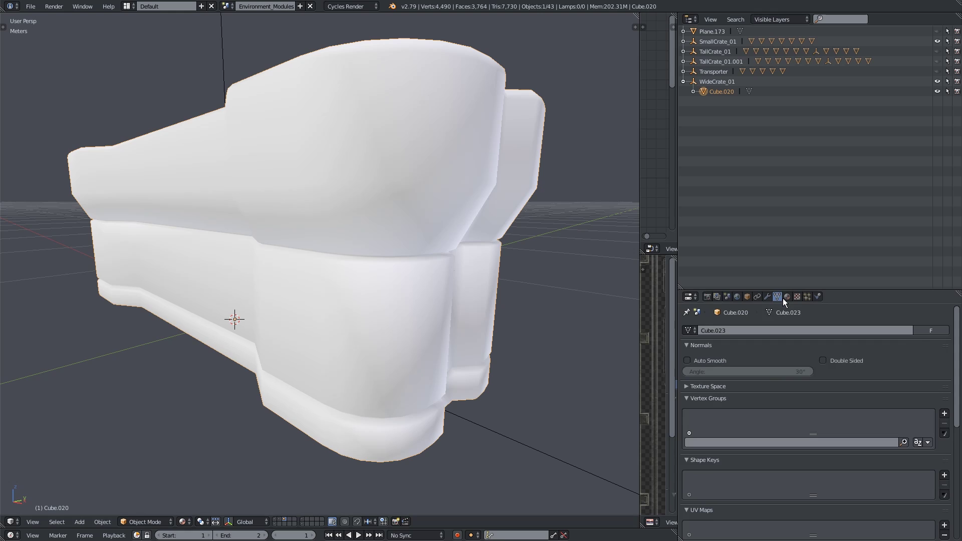
middle_drag(445, 288, 402, 257)
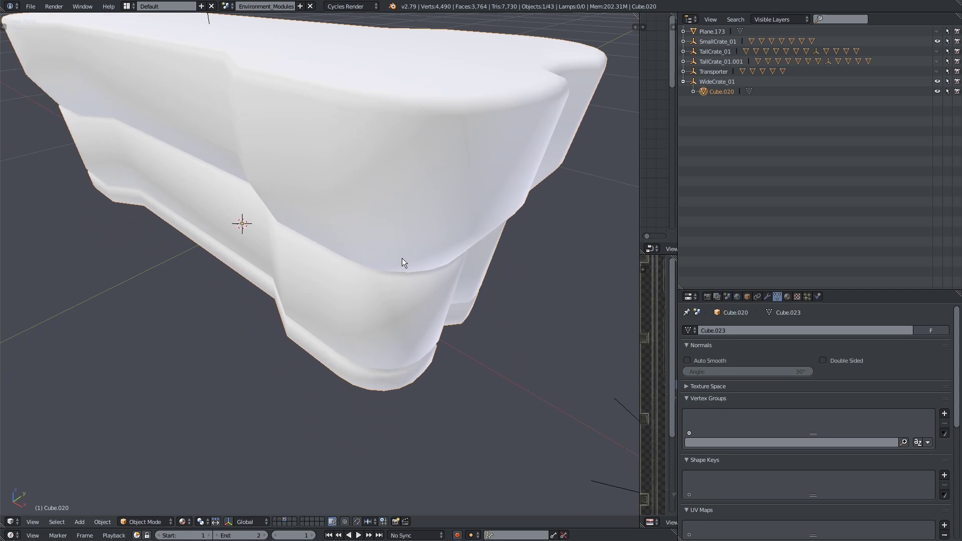
click(687, 360)
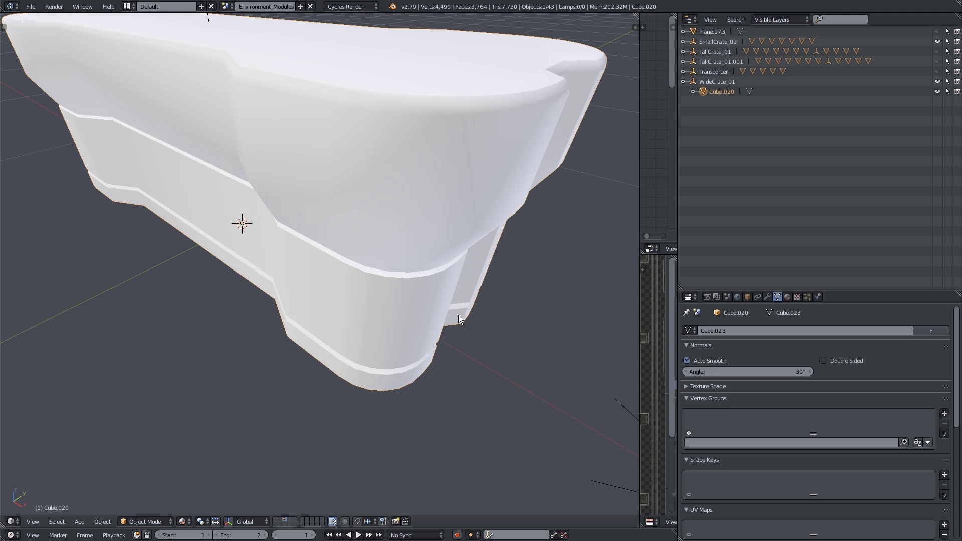
scroll(402, 312, down, 3)
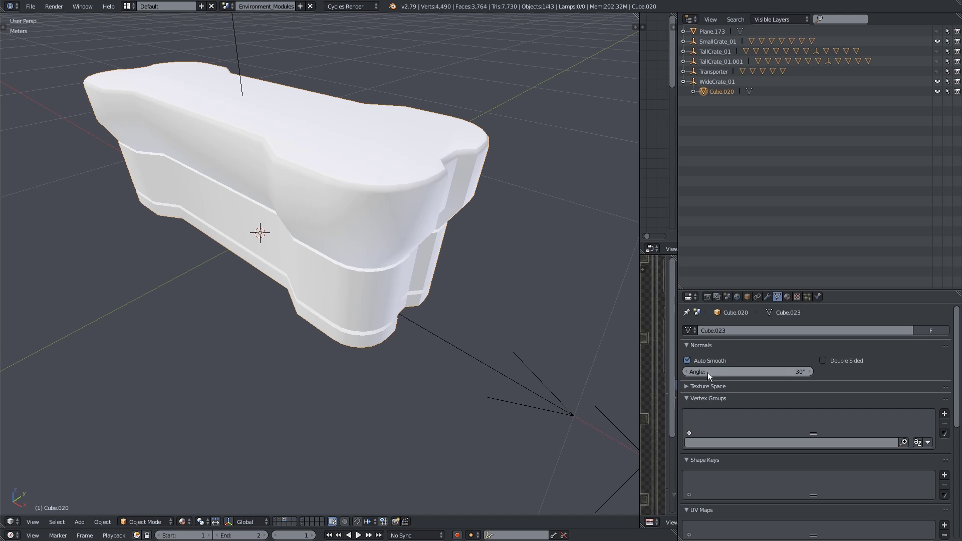
middle_drag(502, 341, 521, 342)
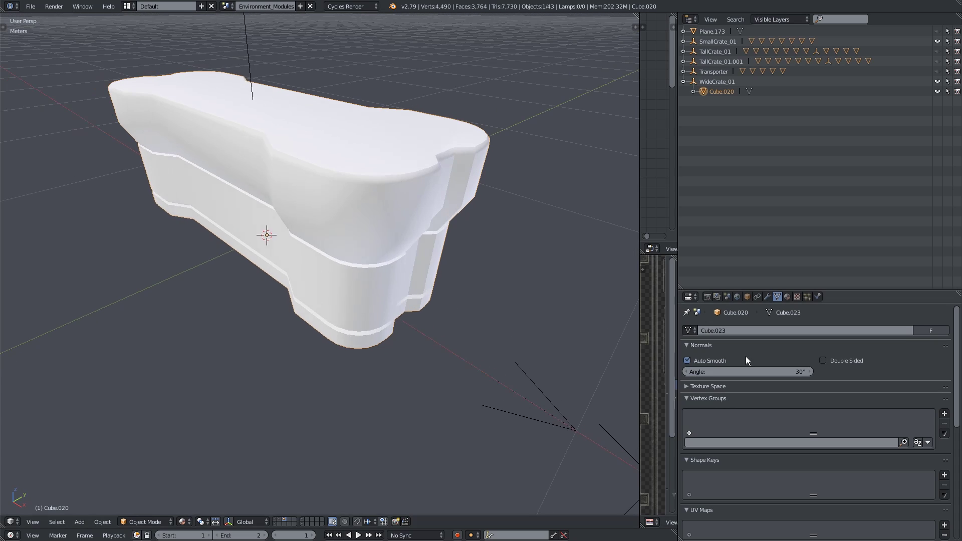
scroll(763, 369, down, 10)
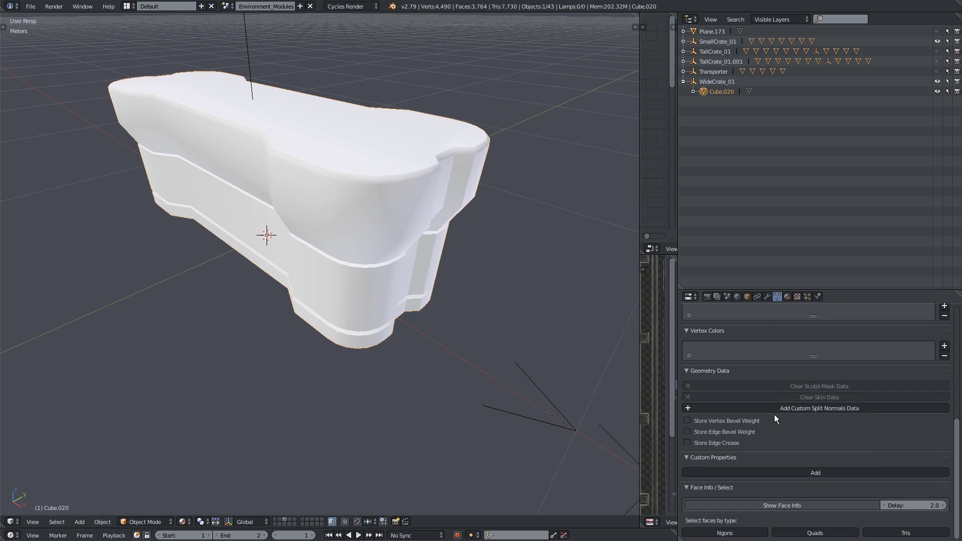
click(772, 412)
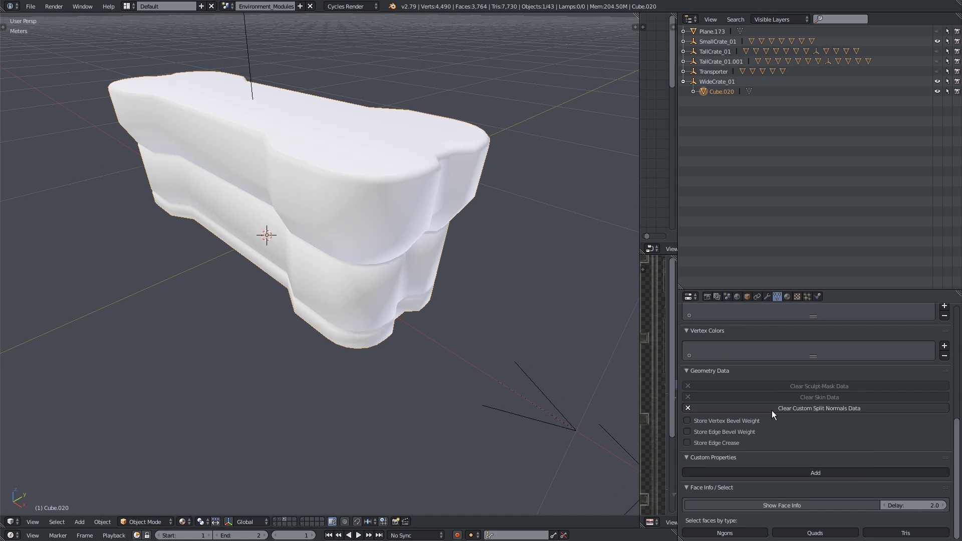
Step: Mark the three edge loops of the lower groove as sharp and return to Object Mode
middle_drag(445, 343, 307, 307)
scroll(307, 307, up, 5)
scroll(770, 425, up, 3)
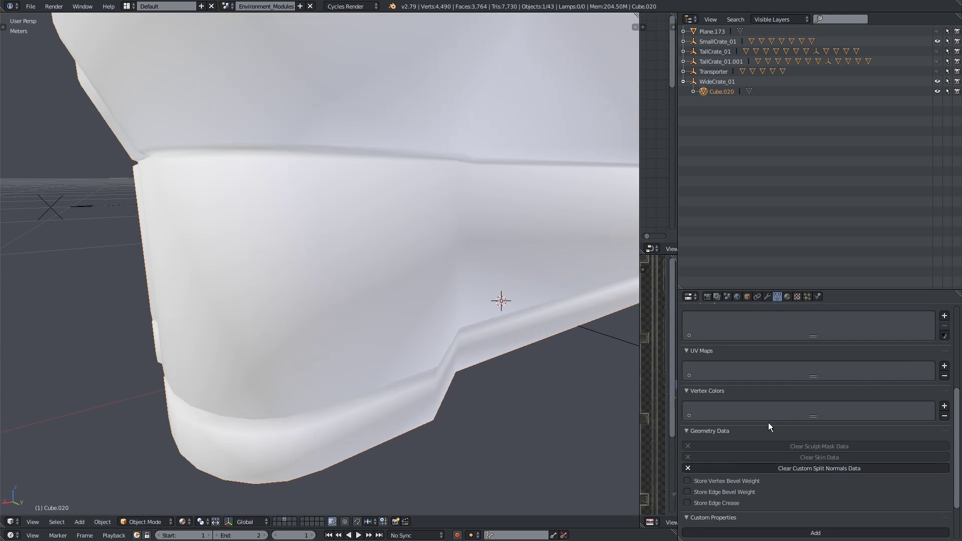
scroll(768, 422, up, 6)
middle_drag(374, 317, 344, 325)
key(Tab)
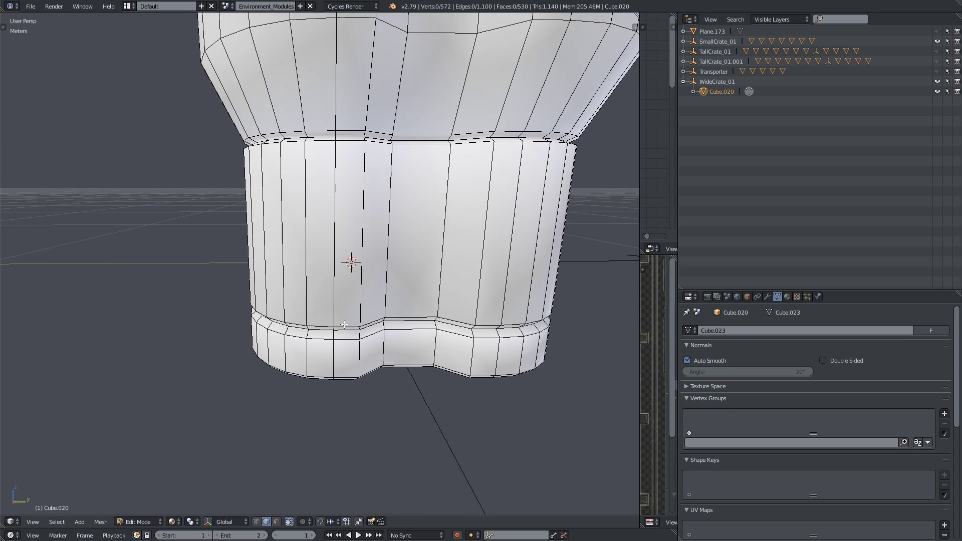
alt+right_click(316, 341)
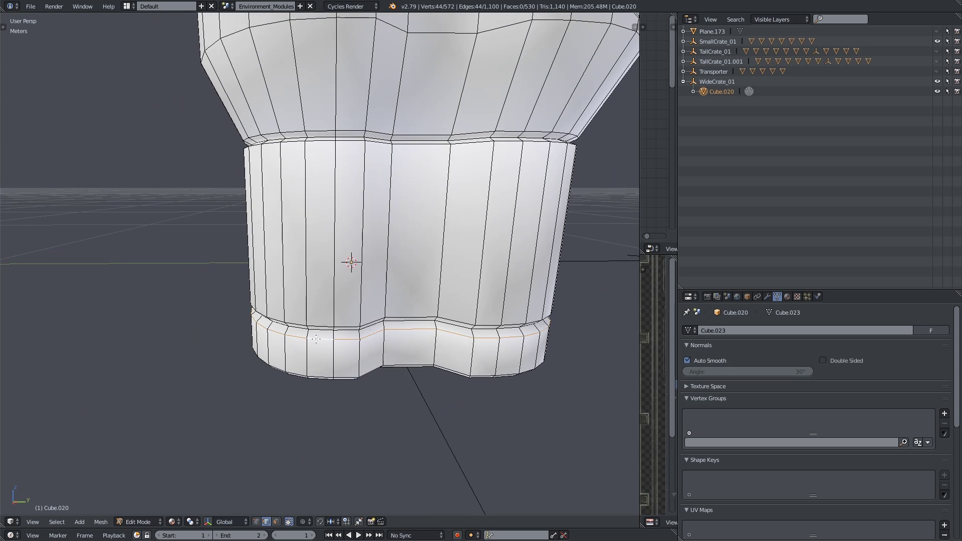
scroll(323, 335, up, 4)
alt+shift+right_click(352, 317)
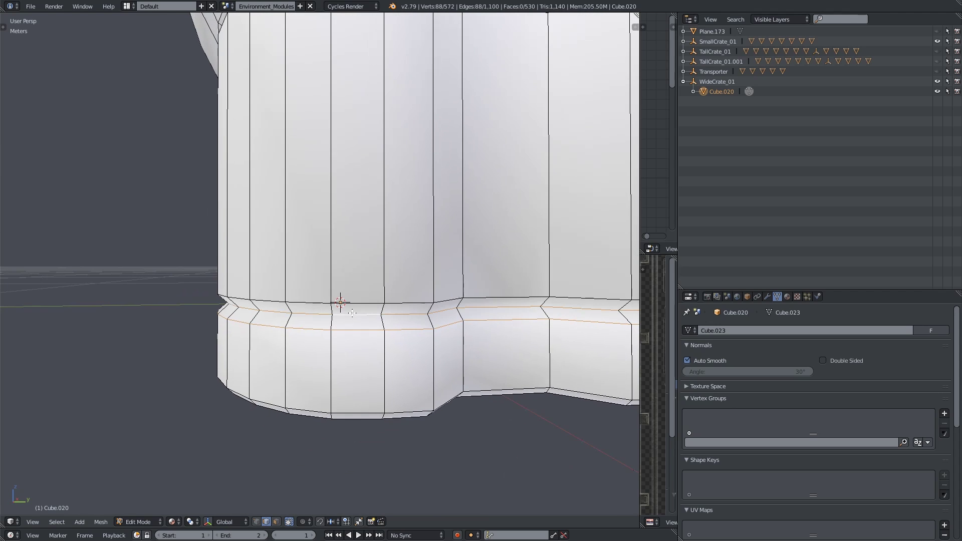
alt+shift+right_click(354, 302)
scroll(354, 305, down, 2)
key(ctrl+e)
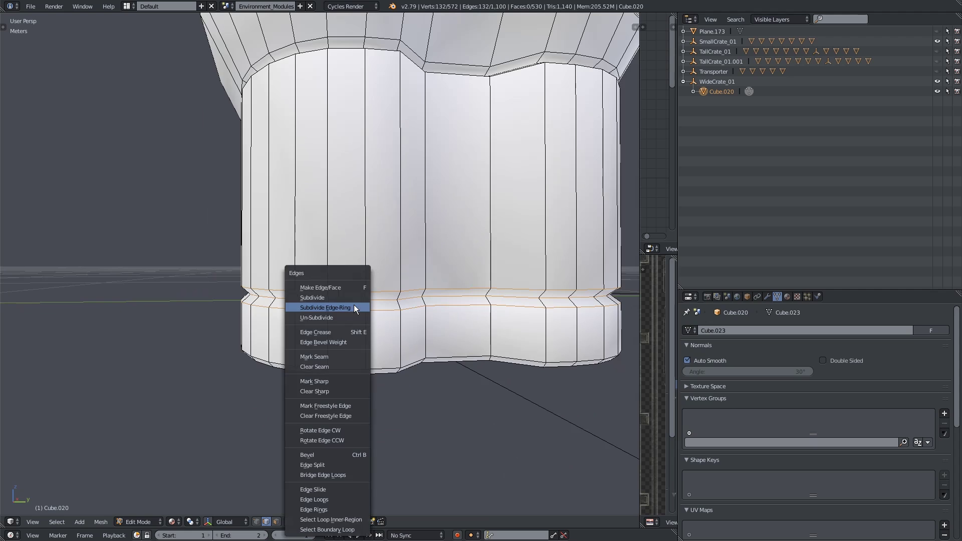
click(334, 380)
mouse_move(307, 341)
middle_down()
mouse_move(309, 353)
mouse_move(326, 335)
mouse_move(268, 335)
middle_up()
key(Tab)
key(t)
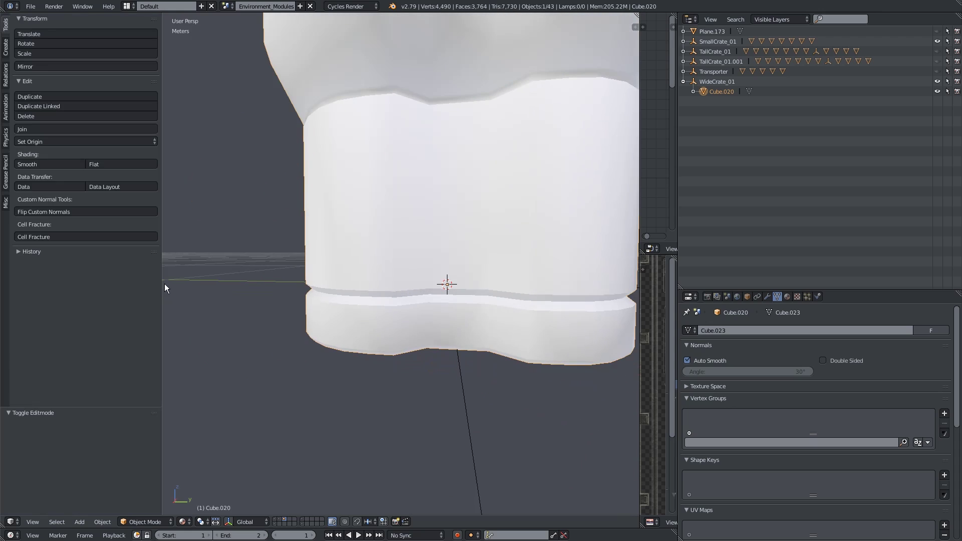
click(6, 46)
click(6, 74)
click(6, 106)
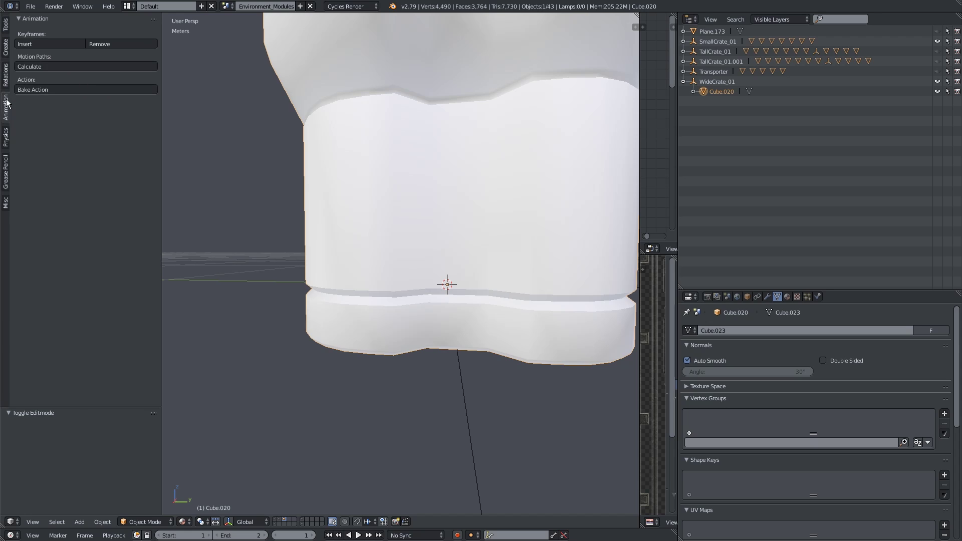
click(6, 26)
key(t)
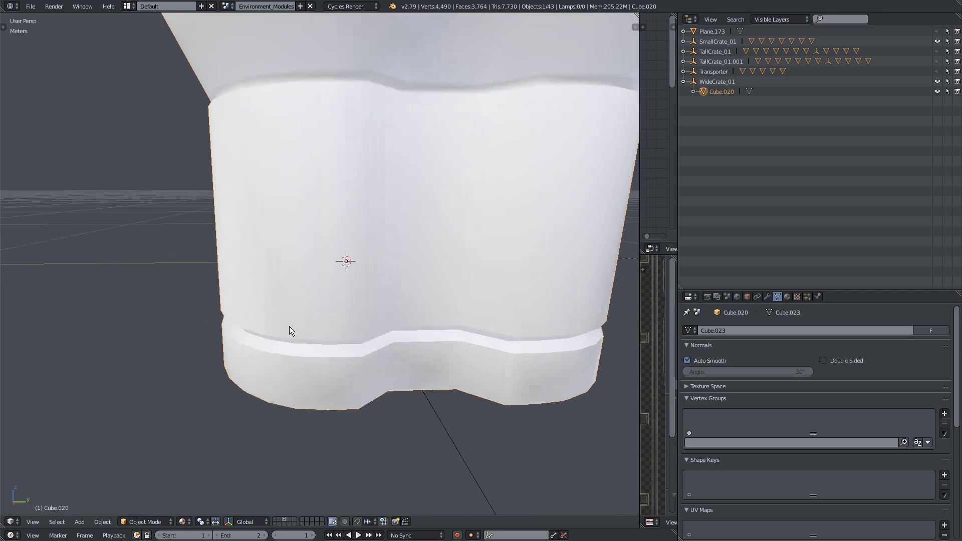
Step: Mark the three edge loops of the upper groove around the crate as sharp in Edit Mode
middle_drag(289, 326, 302, 177)
key(Tab)
scroll(288, 215, up, 5)
alt+click(302, 177)
alt+shift+click(306, 152)
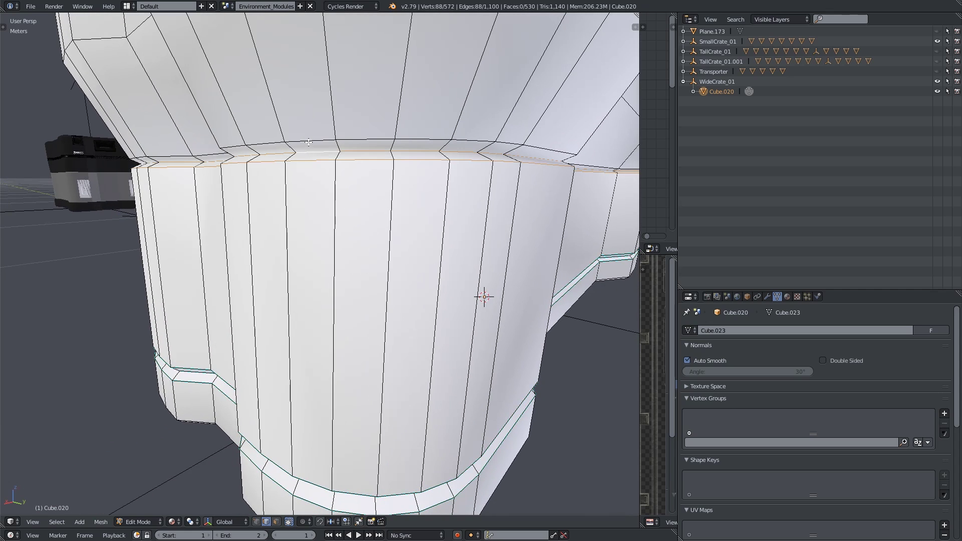
alt+shift+click(305, 145)
middle_drag(255, 210, 355, 385)
scroll(309, 226, up, 3)
key(ctrl+e)
click(182, 239)
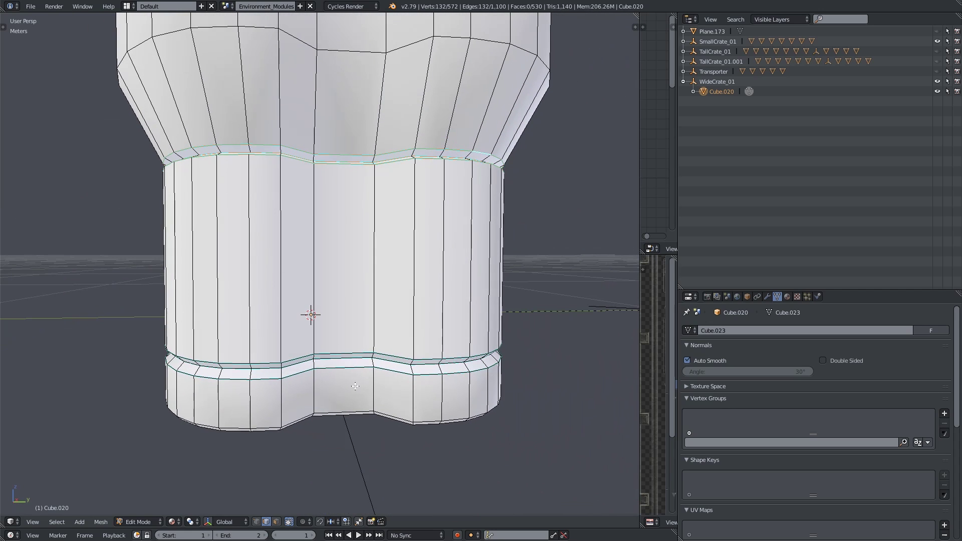
Step: Select the four vertical edge loops that border the recess on one short end of the crate
alt+right_click(315, 388)
alt+shift+right_click(372, 386)
alt+shift+right_click(413, 389)
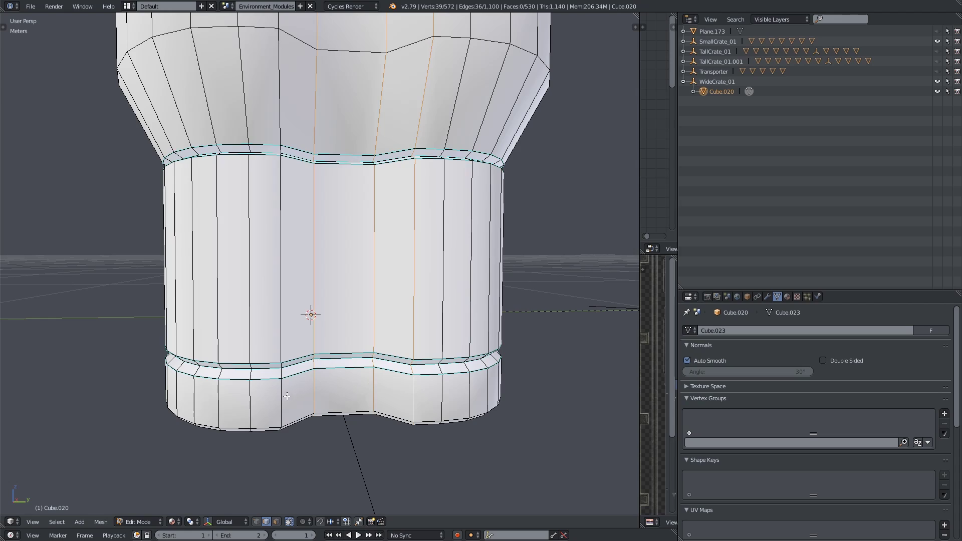
alt+shift+right_click(286, 396)
Step: Add the four vertical edge loops bordering the recess on one long side to the selection
scroll(287, 359, down, 3)
middle_drag(312, 310, 377, 270)
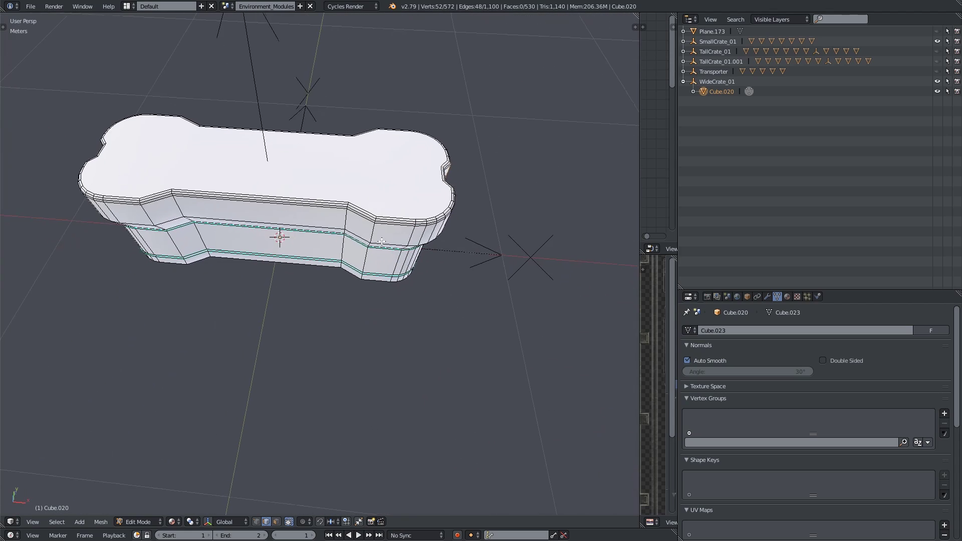
scroll(384, 265, up, 2)
alt+shift+right_click(386, 262)
alt+shift+right_click(353, 250)
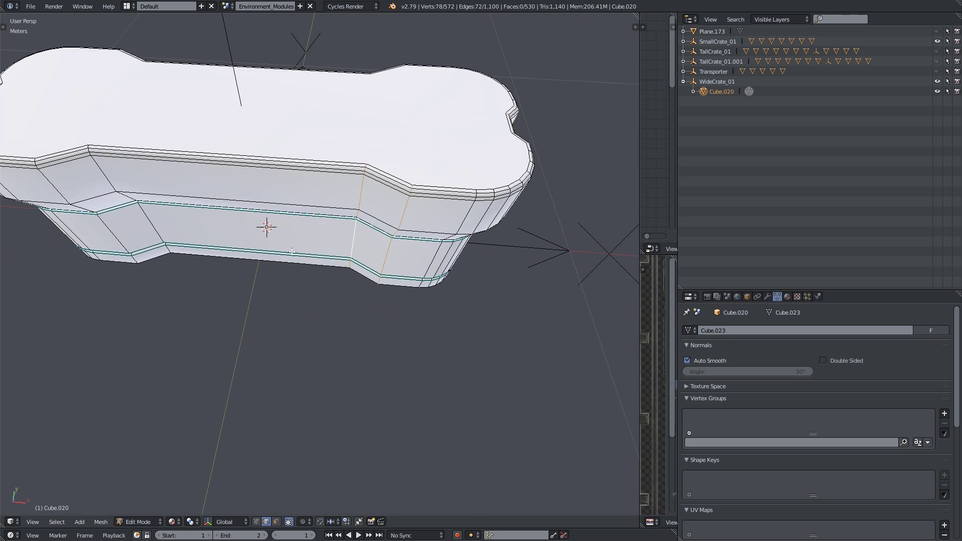
alt+shift+right_click(164, 226)
alt+shift+right_click(127, 253)
alt+shift+right_click(125, 246)
alt+shift+right_click(125, 242)
Step: Add the four vertical edge loops bordering the recess on the opposite short end to the selection and mark all selected loops as sharp
middle_drag(125, 242, 348, 232)
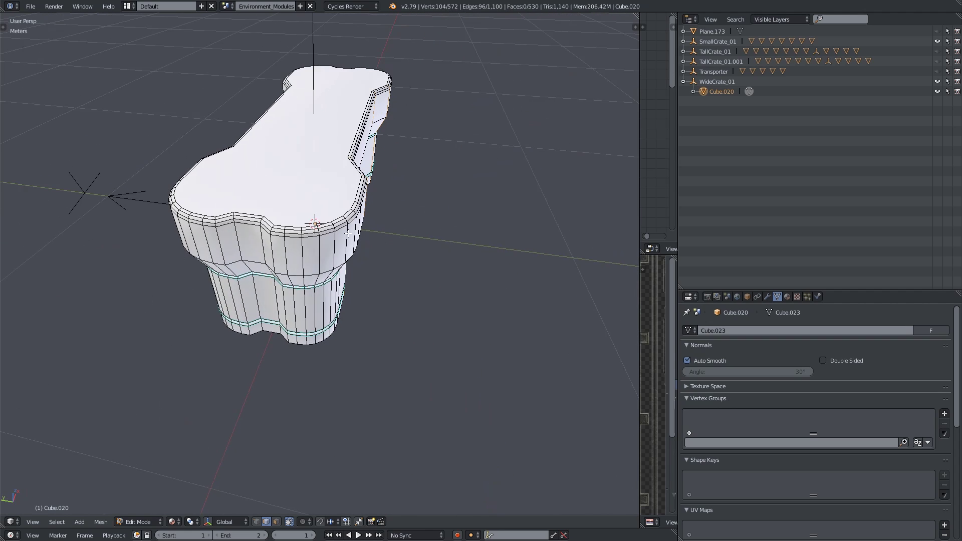
alt+shift+right_click(265, 305)
alt+shift+right_click(273, 303)
alt+shift+right_click(283, 296)
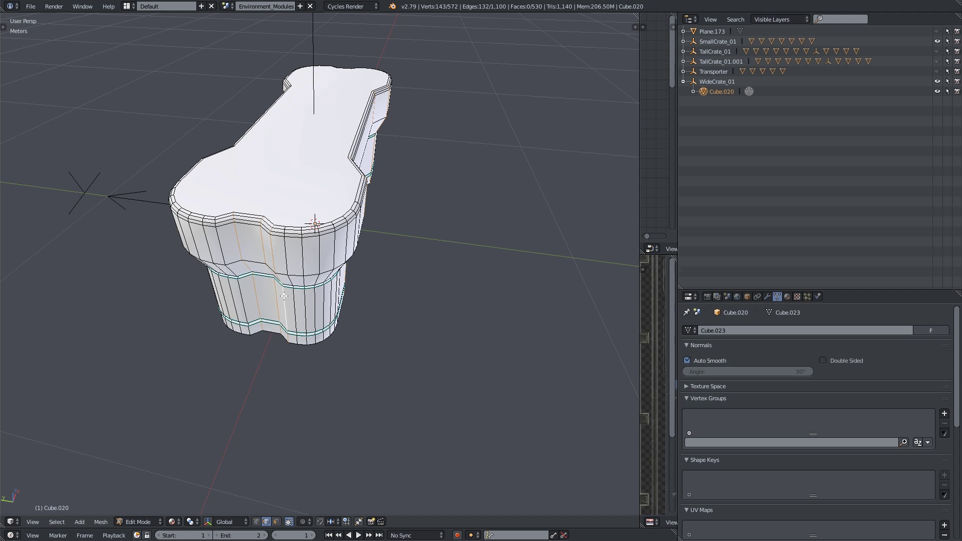
alt+shift+right_click(246, 294)
middle_drag(219, 284, 235, 241)
key(ctrl+e)
click(365, 282)
Step: Mark the four vertical edge loops bordering the recess on the other long side as sharp and return to Object Mode
middle_drag(364, 285, 403, 268)
alt+right_click(344, 291)
alt+shift+right_click(313, 299)
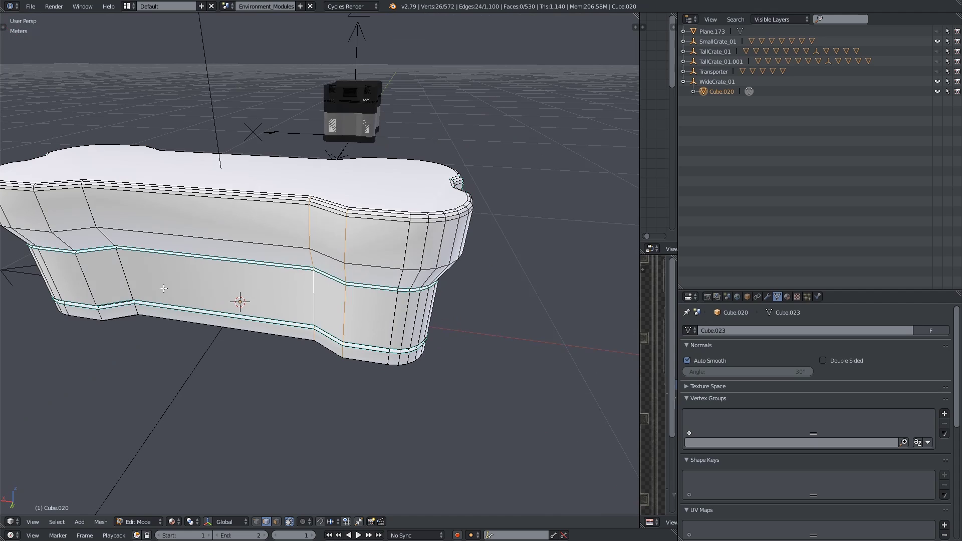
alt+shift+right_click(125, 275)
alt+shift+right_click(86, 278)
key(ctrl+e)
click(134, 278)
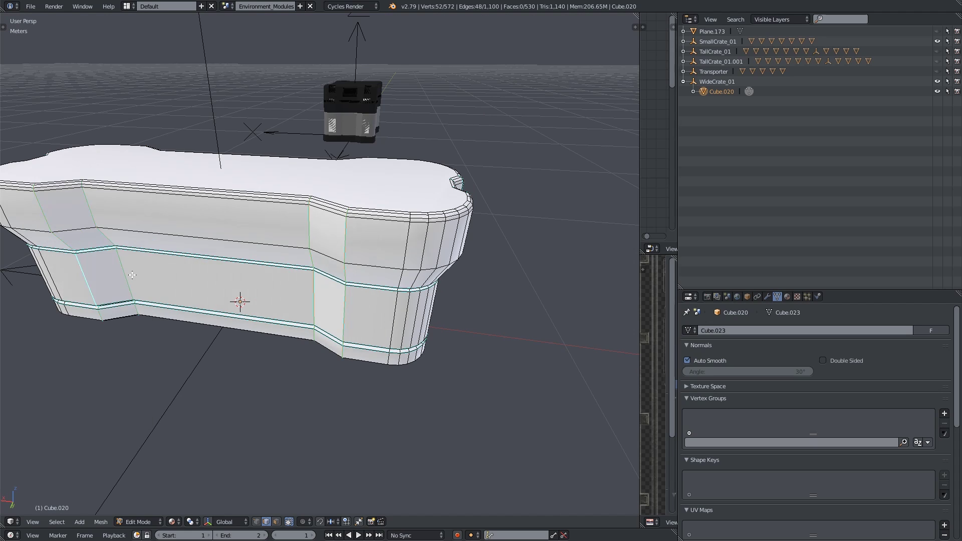
middle_drag(133, 279, 428, 311)
key(a)
key(Tab)
Step: Bevel the horizontal edge loop where the crate's upper body starts tapering inward, with one segment and an offset of about 0.49
scroll(355, 305, up, 3)
middle_drag(355, 308, 318, 232)
key(Tab)
scroll(312, 226, up, 2)
alt+right_click(312, 226)
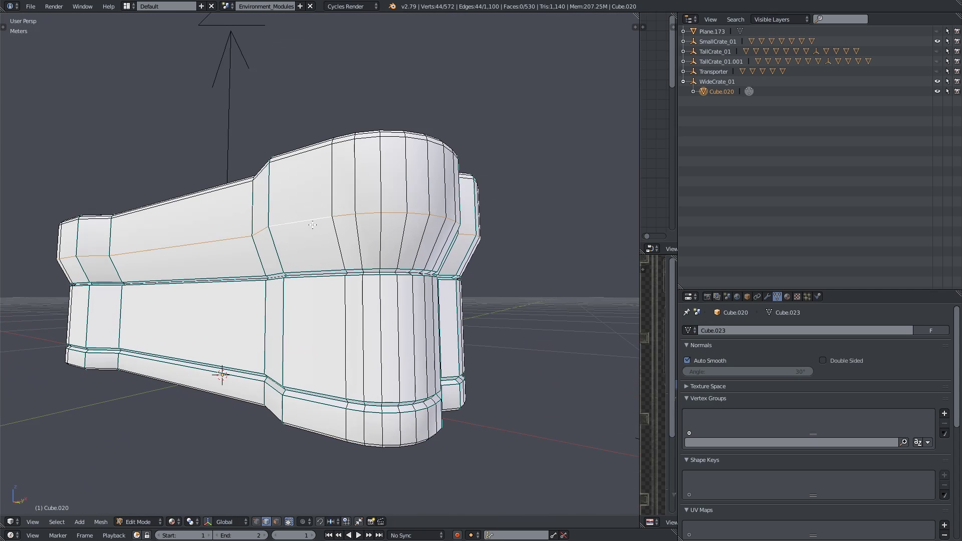
scroll(310, 230, down, 4)
mouse_move(294, 249)
middle_down()
mouse_move(140, 249)
mouse_move(307, 242)
middle_up()
scroll(307, 242, up, 3)
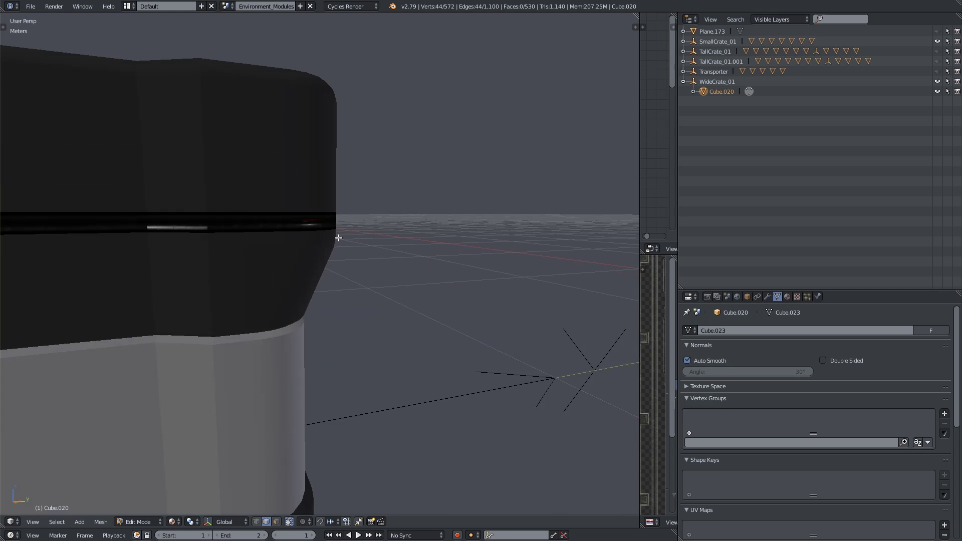
scroll(337, 236, down, 3)
key(KP_Decimal)
scroll(294, 263, up, 3)
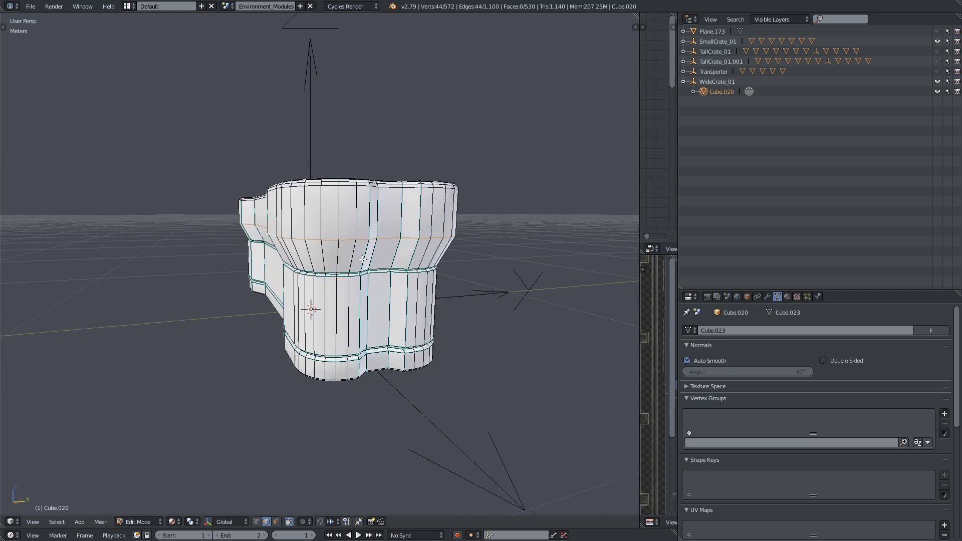
middle_drag(295, 265, 341, 305)
scroll(341, 305, up, 3)
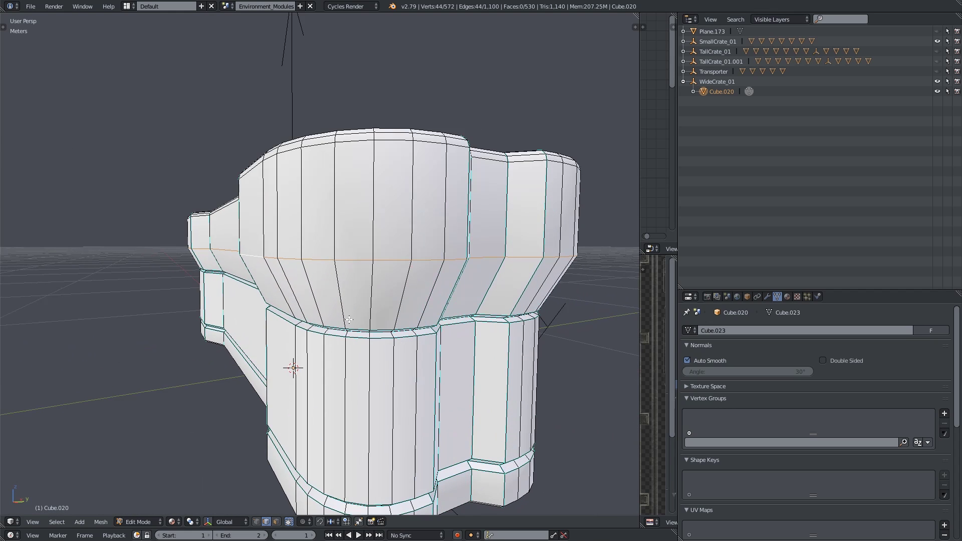
key(ctrl+b)
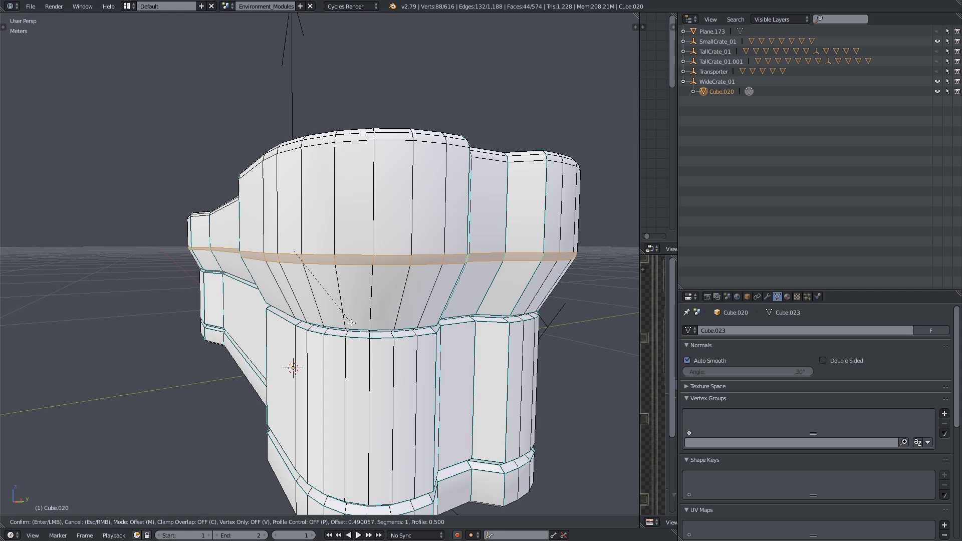
click(351, 322)
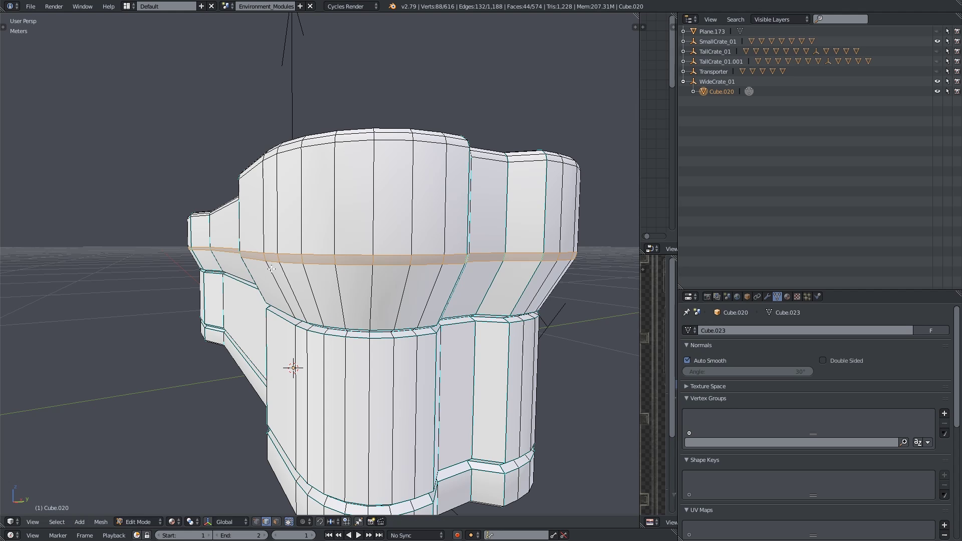
middle_drag(268, 270, 337, 292)
key(a)
key(Tab)
Step: Examine the crate's shading along its long sides, short ends and lid surface
scroll(292, 274, down, 3)
scroll(337, 289, down, 3)
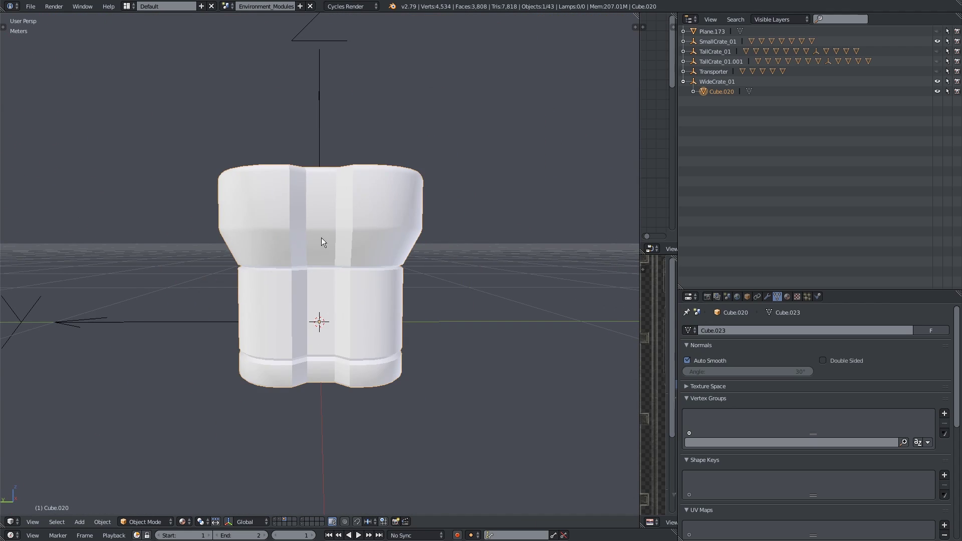
middle_drag(322, 241, 404, 244)
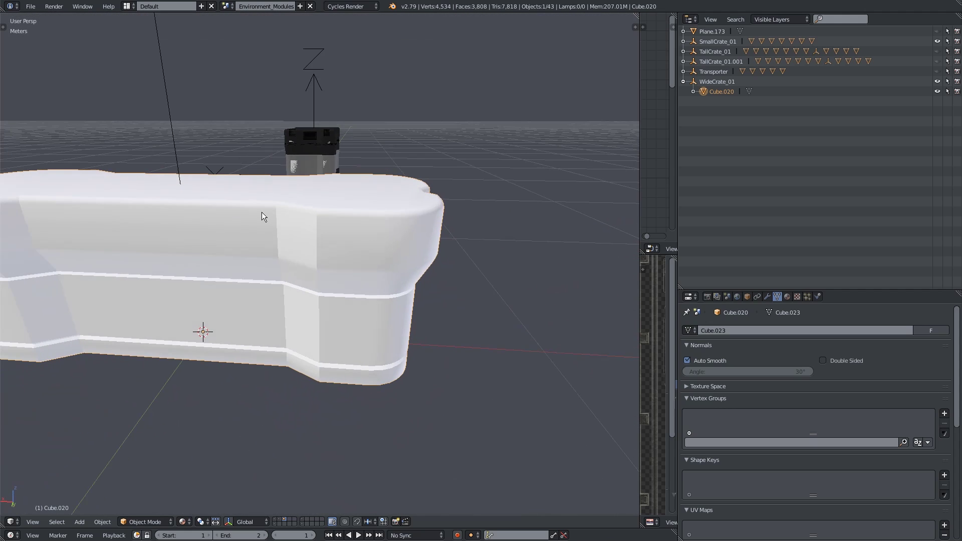
middle_drag(261, 211, 395, 236)
scroll(305, 240, down, 2)
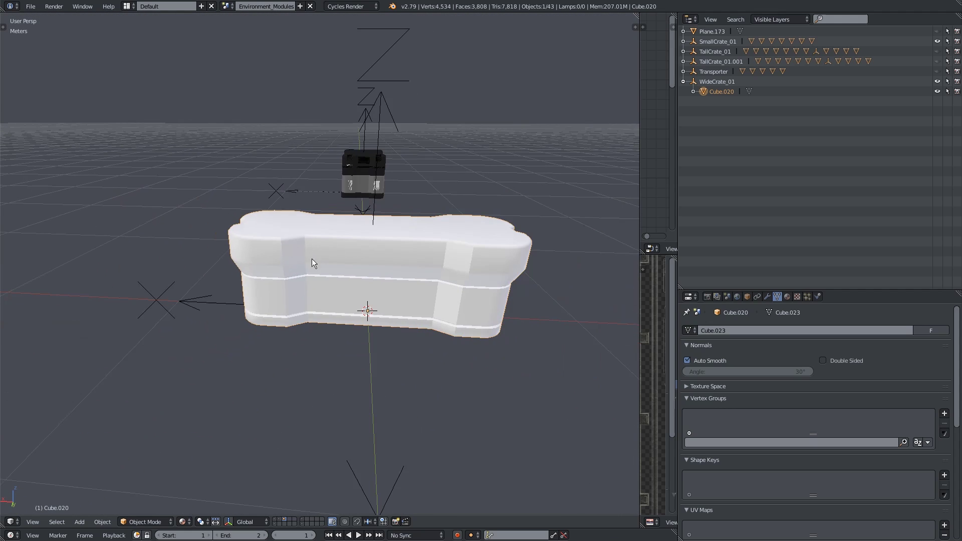
middle_drag(311, 259, 386, 283)
scroll(301, 288, up, 4)
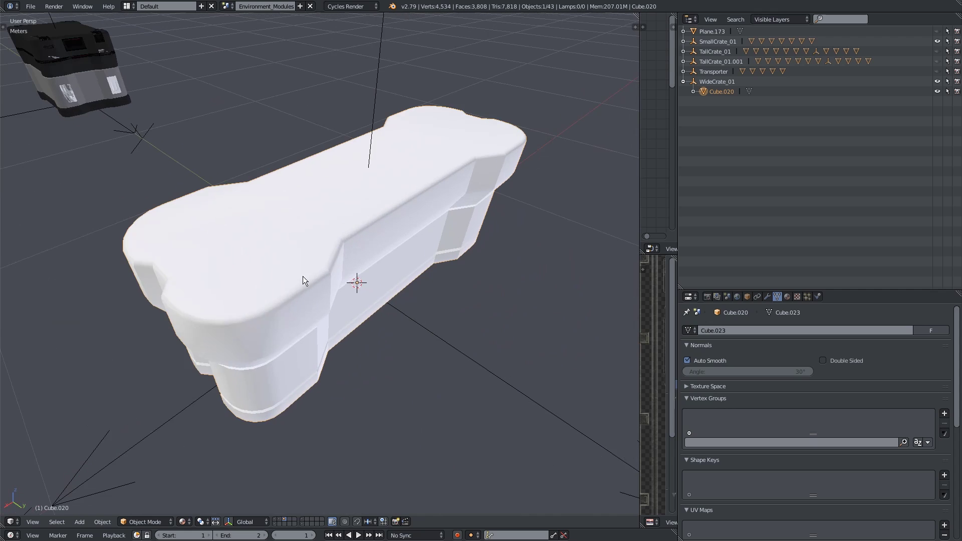
scroll(303, 275, up, 2)
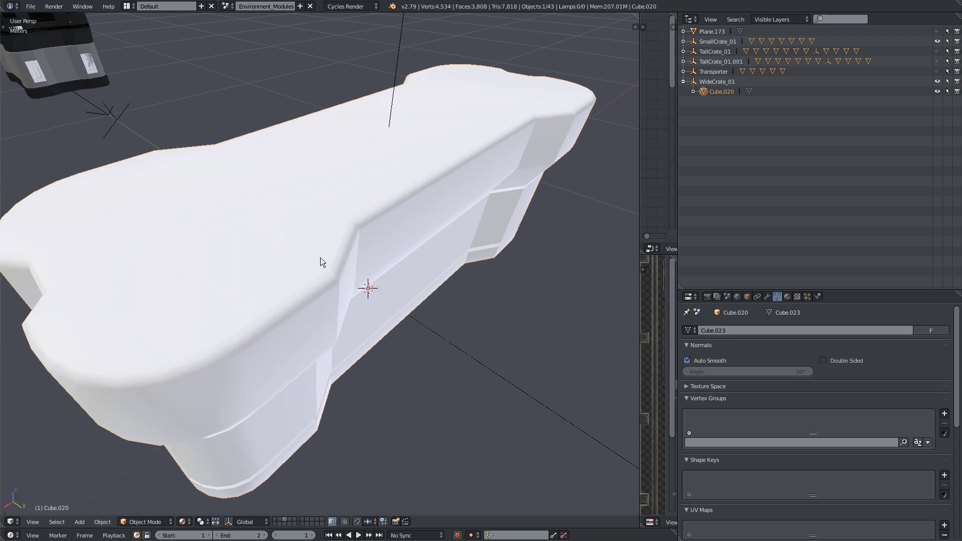
middle_drag(320, 257, 385, 192)
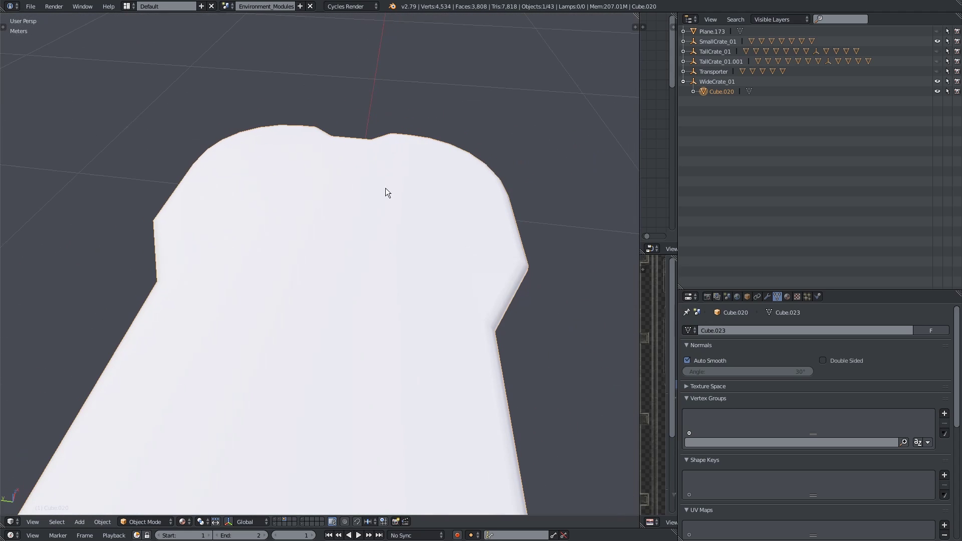
scroll(298, 264, down, 5)
middle_drag(297, 264, 335, 196)
scroll(343, 248, up, 5)
scroll(343, 248, down, 5)
scroll(334, 196, up, 3)
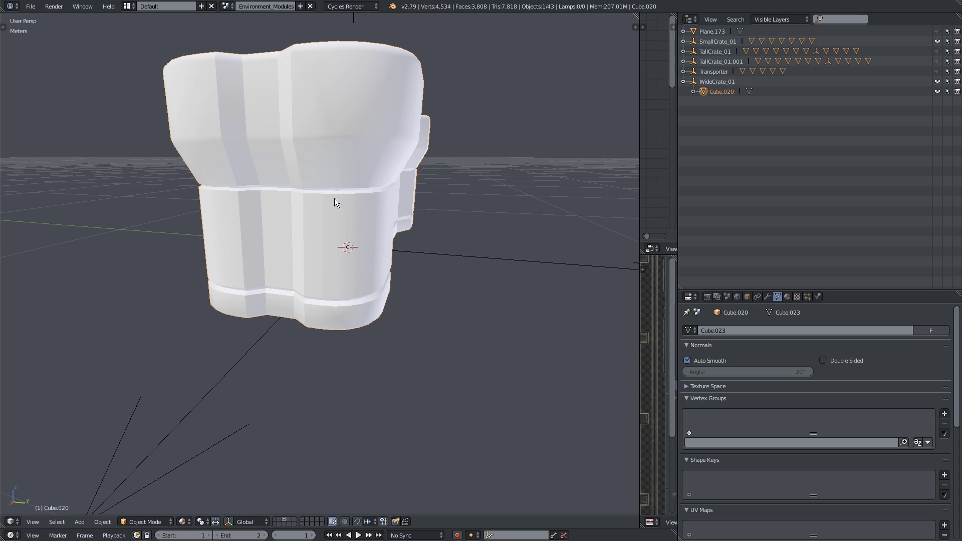
middle_drag(331, 245, 307, 147)
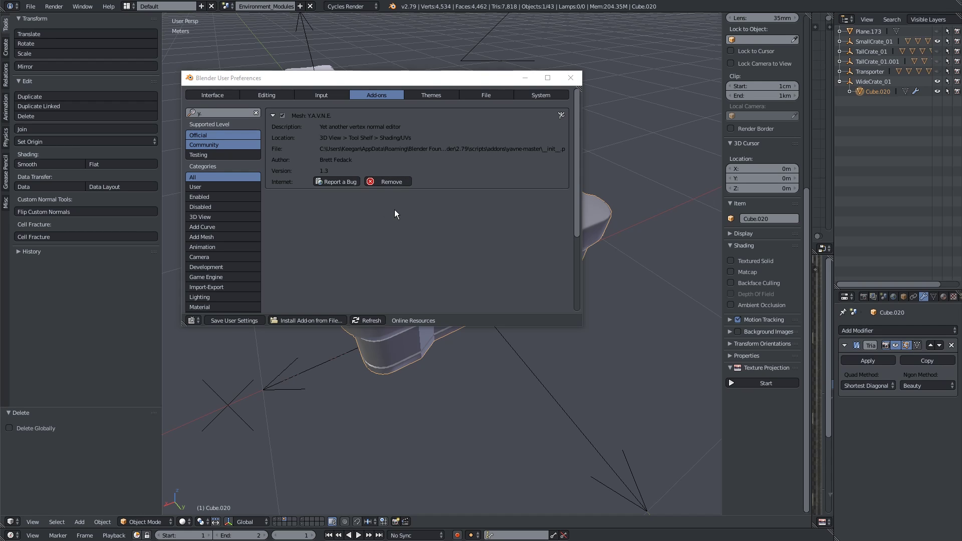
Step: Save the user settings with the Y.A.V.N.E. add-on enabled and close the preferences
drag(367, 80, 439, 18)
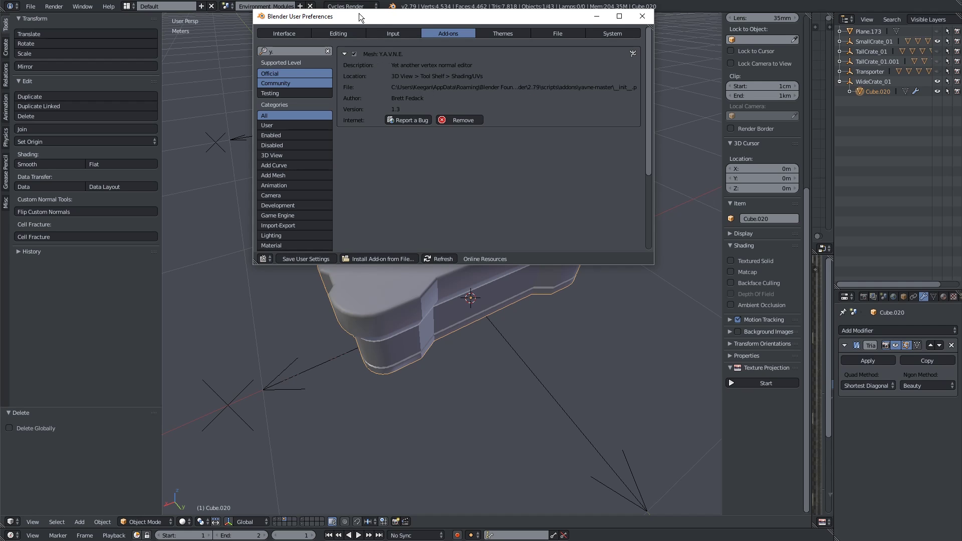
drag(359, 16, 362, 75)
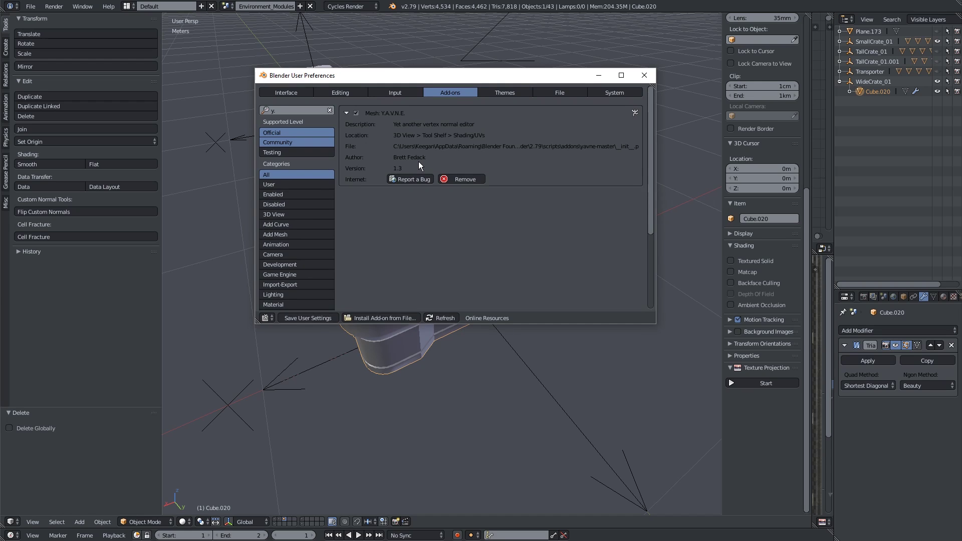
click(301, 315)
click(643, 75)
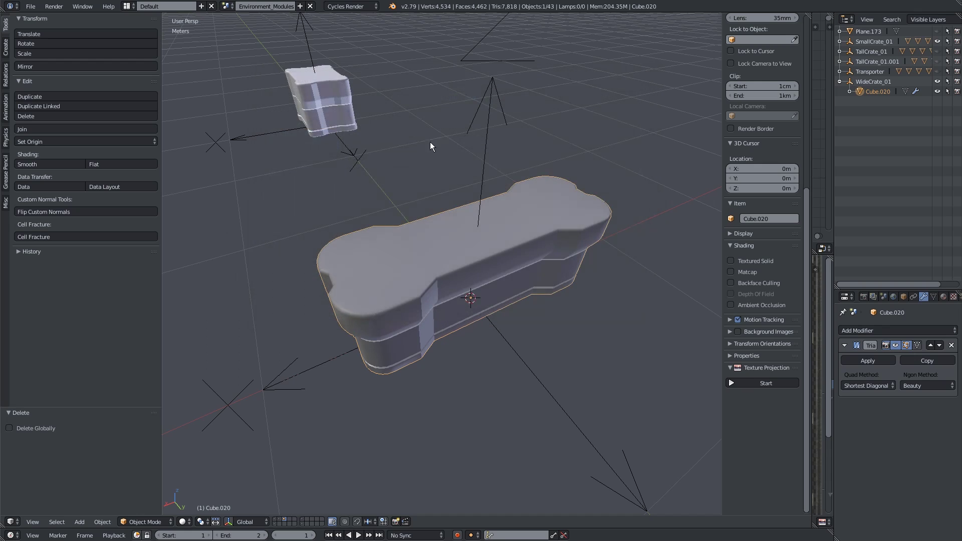
Step: Add a cube mesh and move it along the X axis until it stands clear of the wide crate
key(KP_Decimal)
middle_drag(477, 155, 405, 274)
key(t)
scroll(405, 274, down, 4)
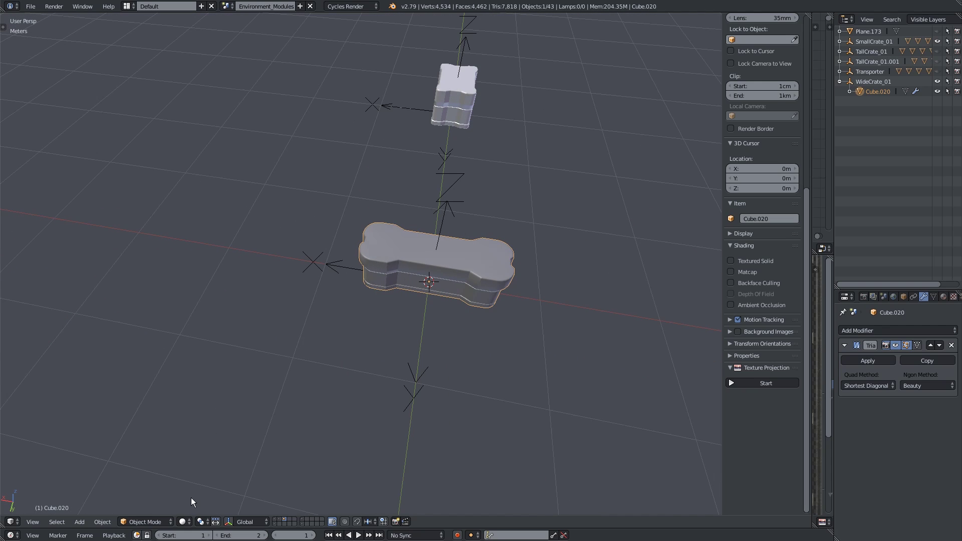
middle_drag(360, 361, 385, 341)
key(shift+a)
mouse_move(384, 277)
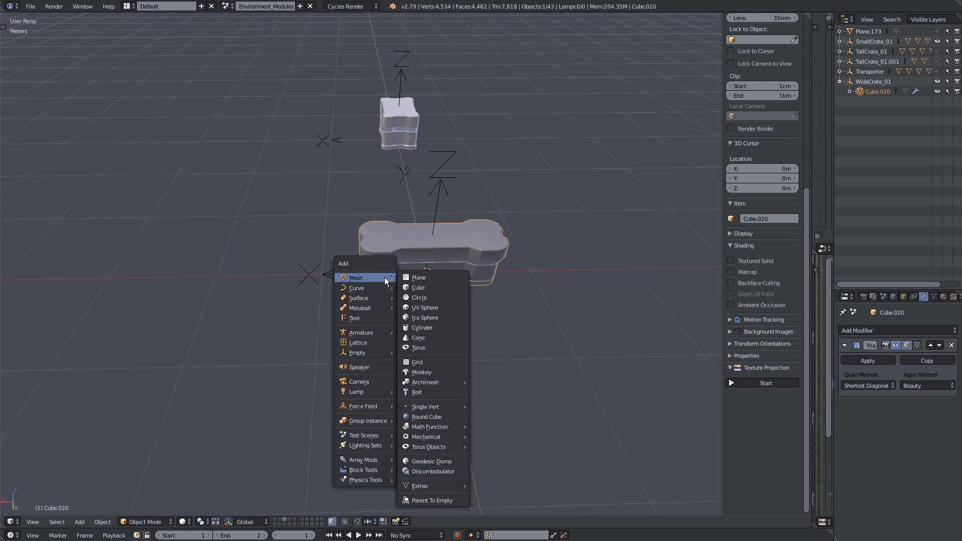
click(418, 288)
middle_drag(383, 337, 442, 328)
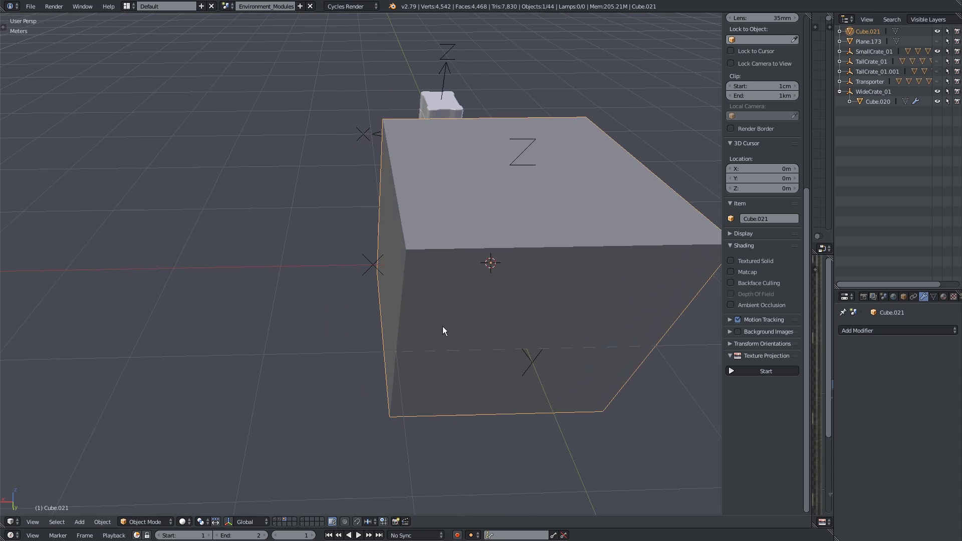
key(g)
key(x)
click(145, 300)
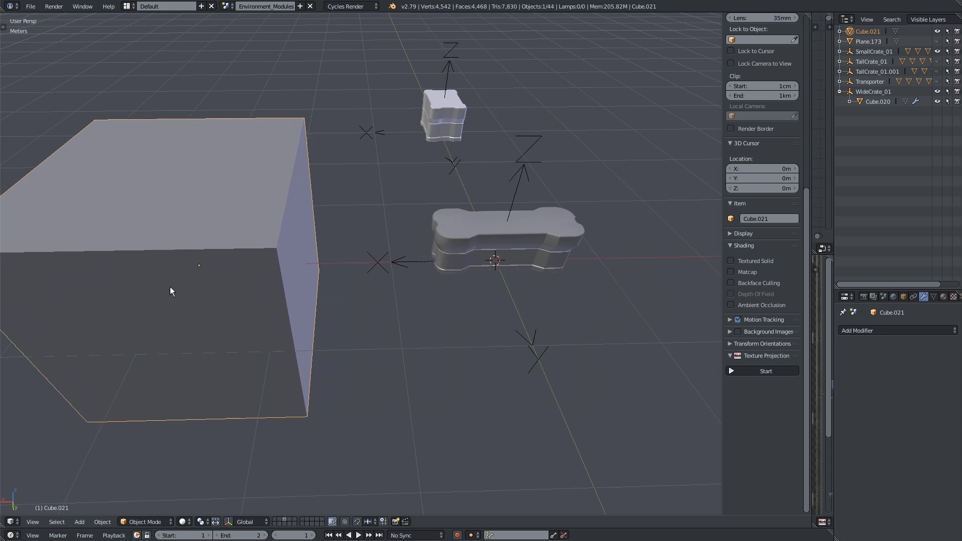
Step: Bevel all edges of the cube with two segments and an offset of about 5.76, ending in Object Mode
middle_drag(169, 286, 346, 262)
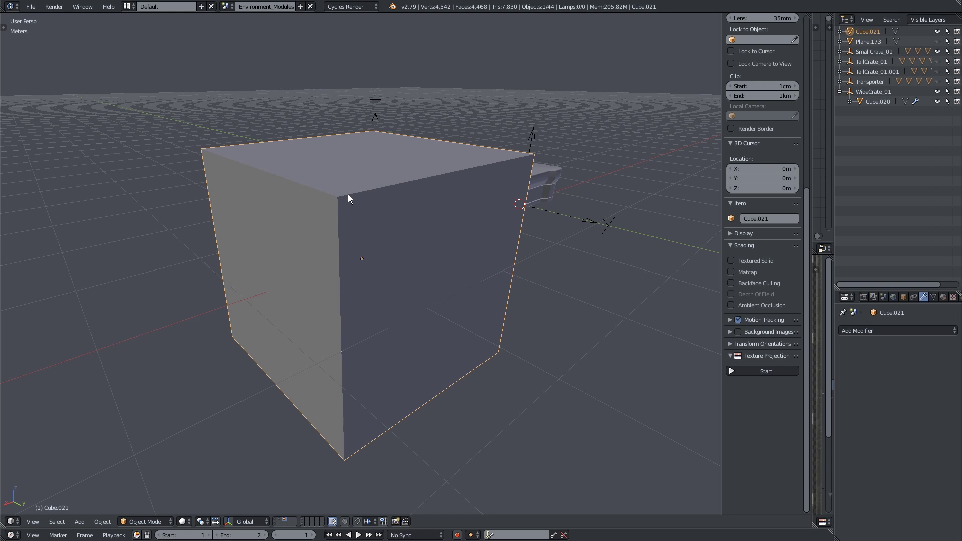
mouse_move(348, 195)
middle_down()
mouse_move(386, 238)
mouse_move(344, 226)
mouse_move(349, 190)
middle_up()
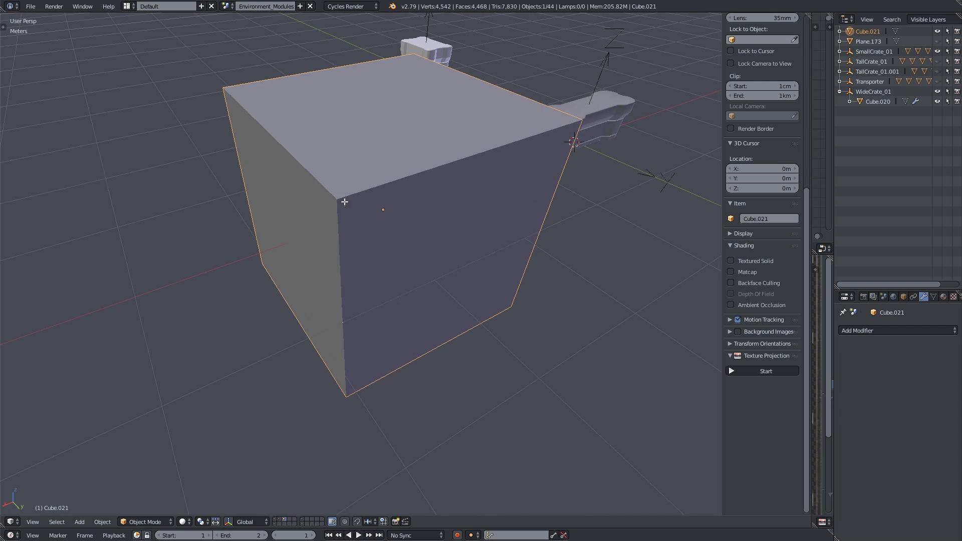
key(Tab)
key(ctrl+b)
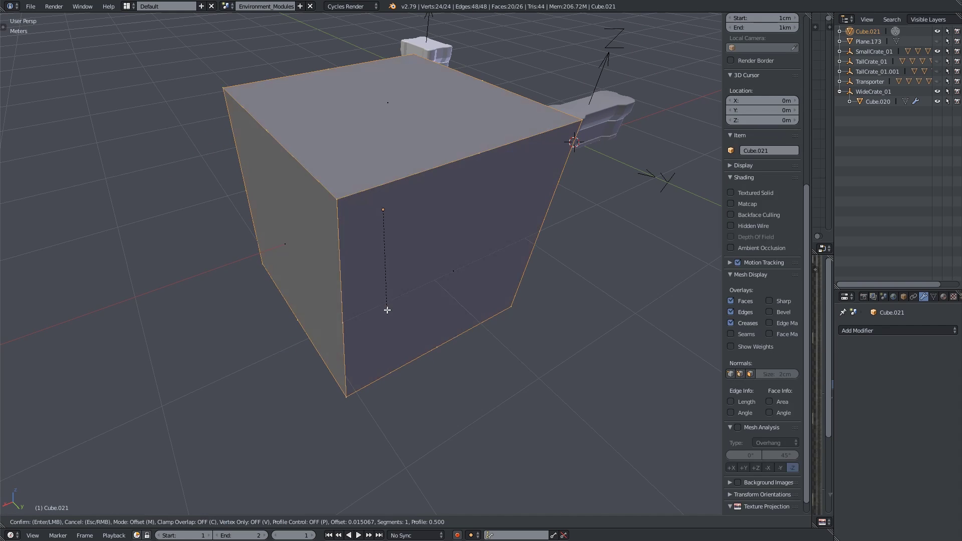
scroll(389, 316, up, 2)
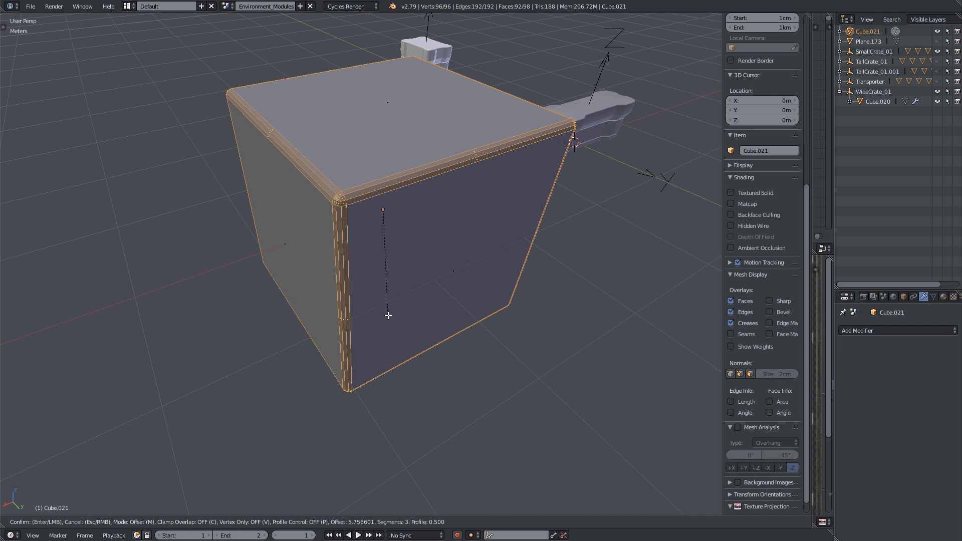
scroll(388, 315, up, 1)
scroll(388, 316, down, 2)
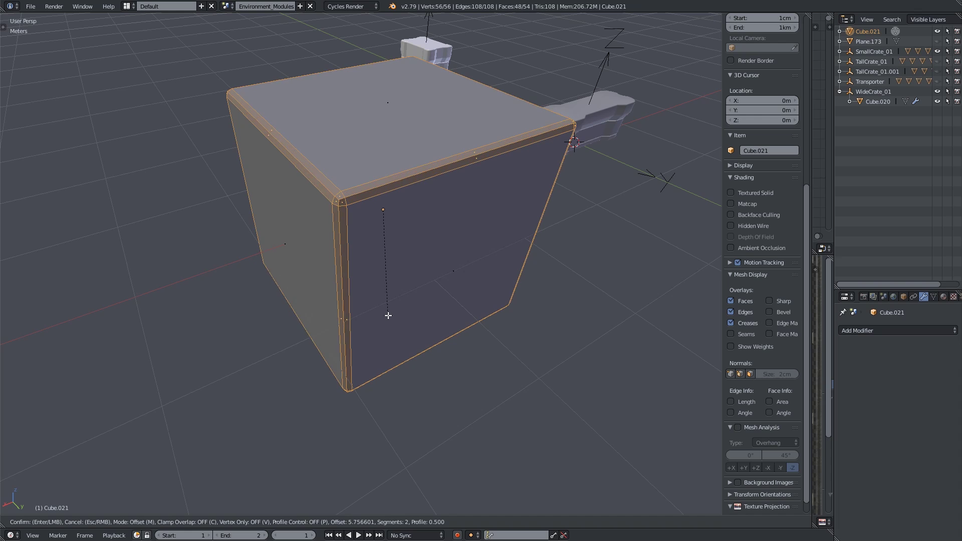
click(388, 315)
key(Tab)
middle_drag(387, 316, 230, 270)
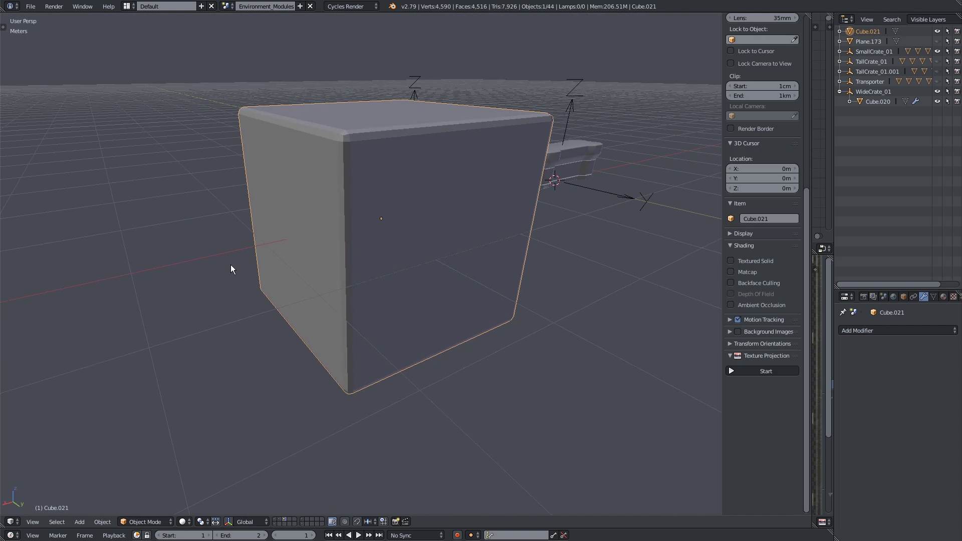
Step: Apply smooth shading to the beveled cube and inspect how light falls across its rounded edges
key(t)
click(31, 165)
key(t)
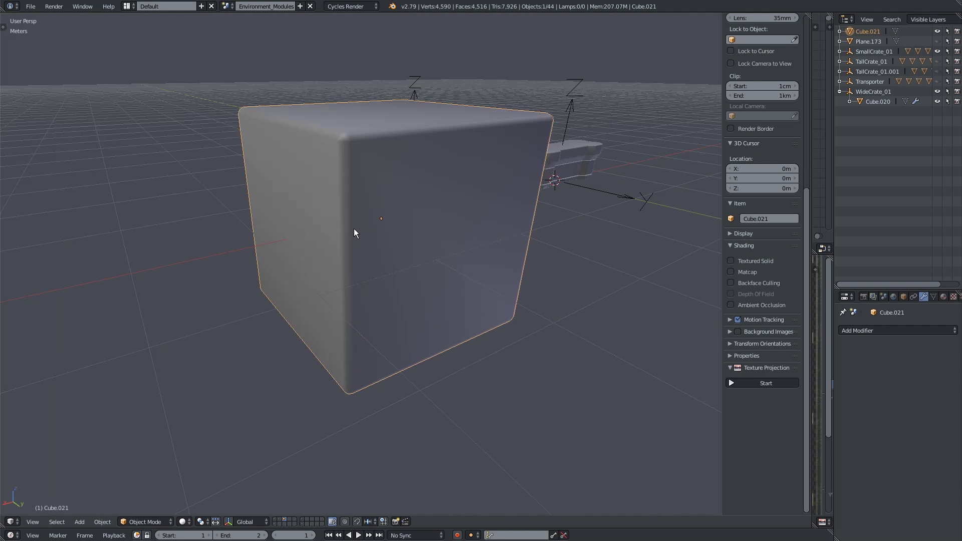
middle_drag(354, 233, 391, 264)
middle_drag(437, 236, 391, 221)
Step: Undo the cube's bevel in Edit Mode and return to Object Mode
key(Tab)
key(ctrl+z)
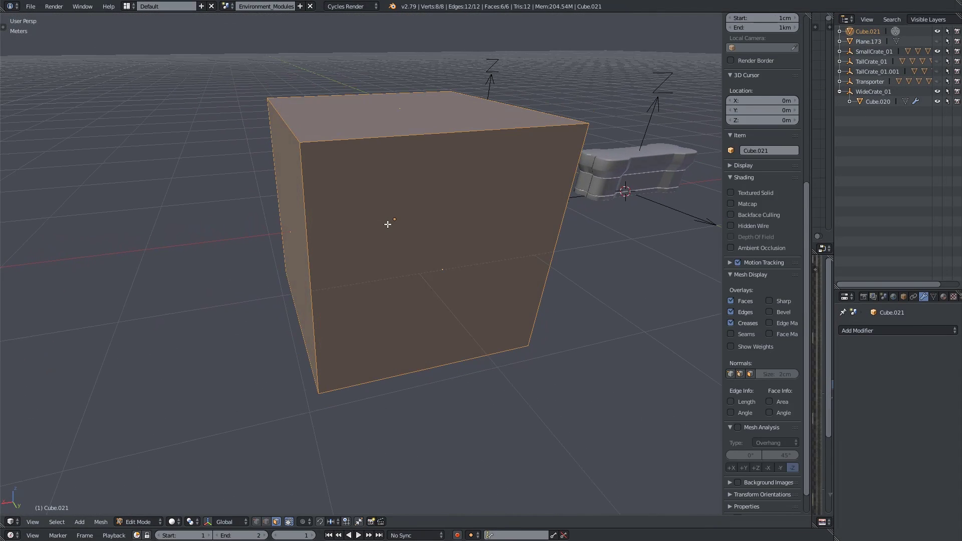
key(Tab)
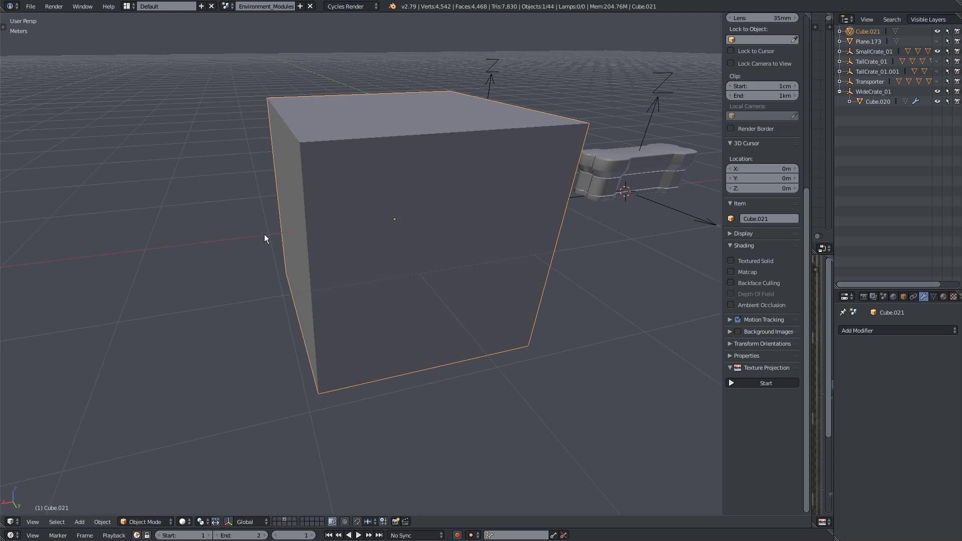
Step: Apply smooth shading to the plain cube without bevels
key(t)
click(43, 170)
key(t)
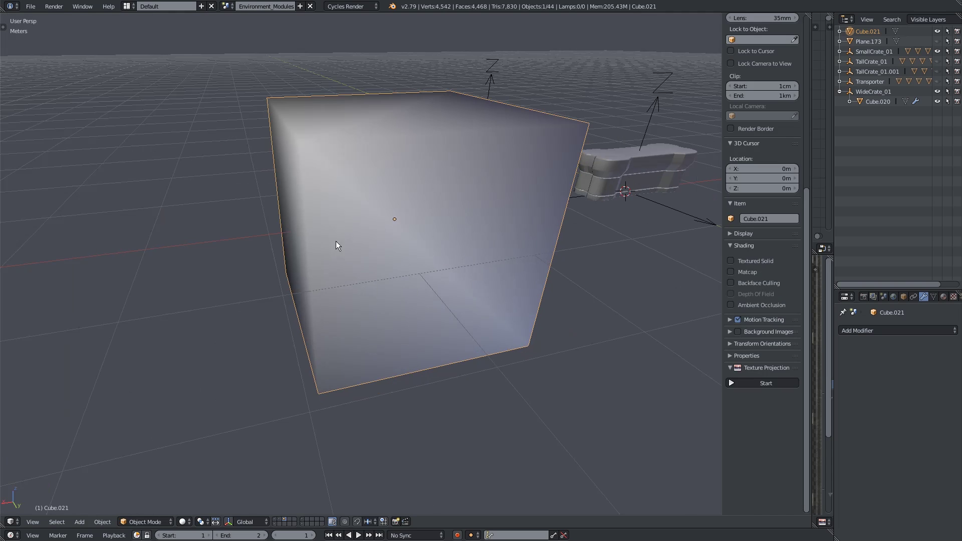
Step: Bevel all edges of the smooth cube with seven segments and an offset of about 7.09, ending in Object Mode
middle_drag(335, 241, 354, 233)
key(Tab)
key(ctrl+b)
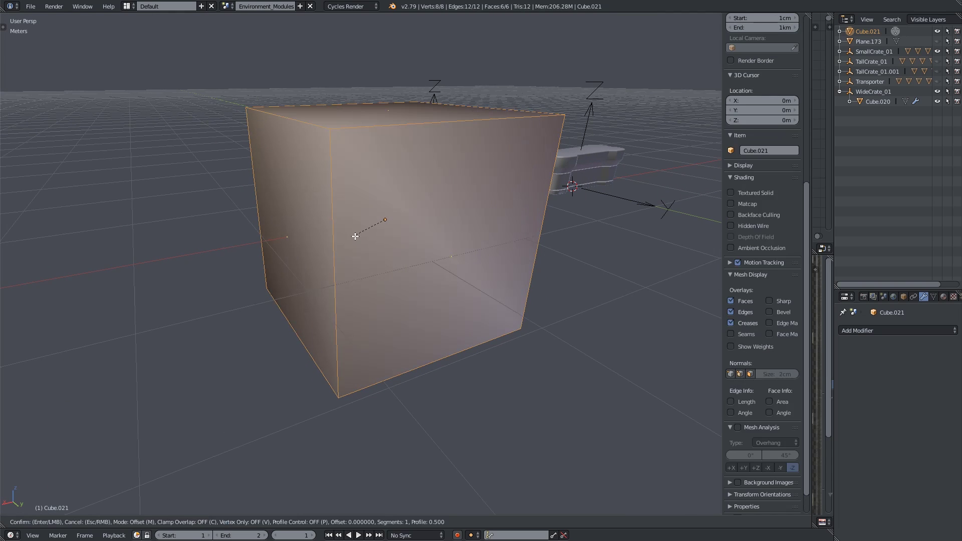
scroll(350, 247, up, 2)
scroll(352, 249, up, 4)
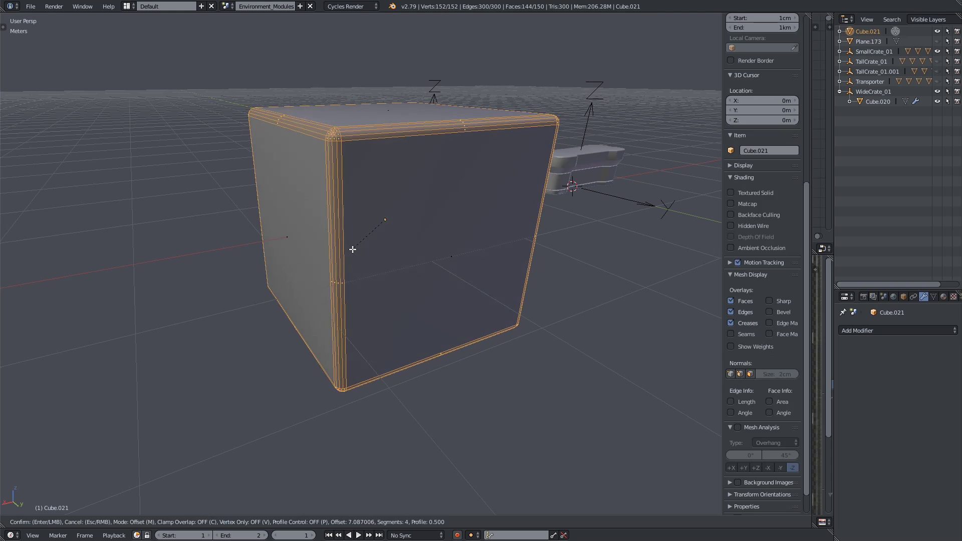
click(352, 249)
key(Tab)
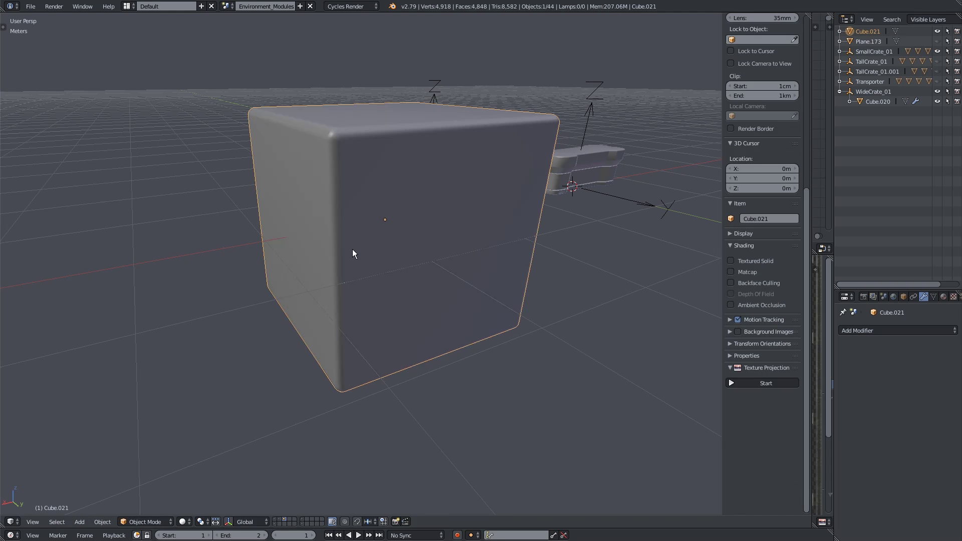
Step: Examine the shading and edge geometry of the densely beveled cube from several angles in Object and Edit Mode
middle_drag(352, 248, 428, 273)
middle_drag(390, 222, 326, 249)
scroll(338, 167, up, 3)
key(Tab)
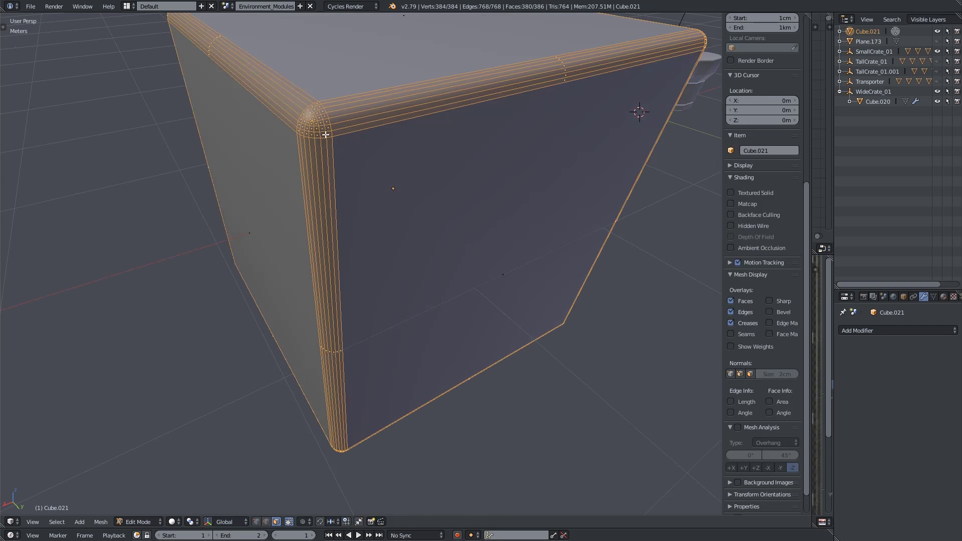
scroll(285, 190, down, 6)
scroll(310, 240, up, 3)
middle_drag(309, 240, 353, 256)
key(Tab)
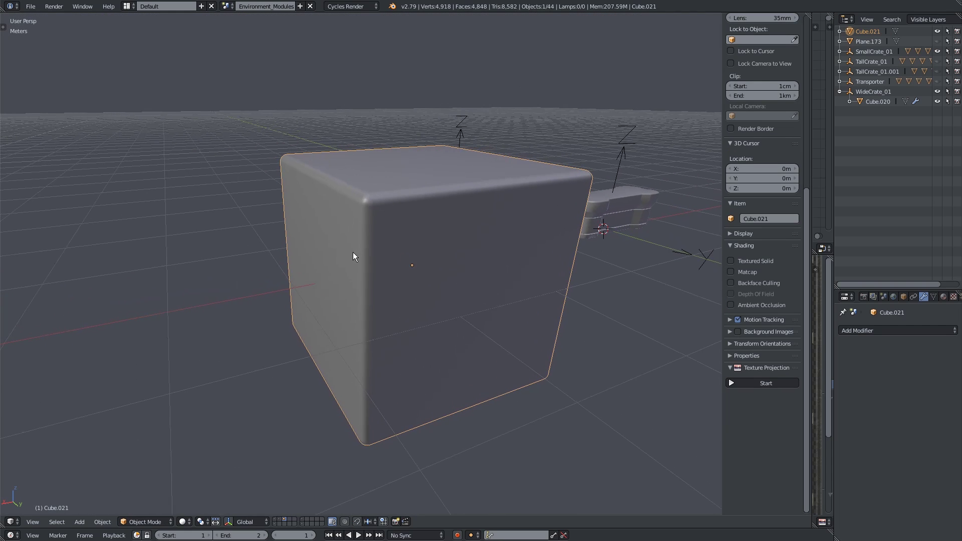
scroll(365, 210, up, 2)
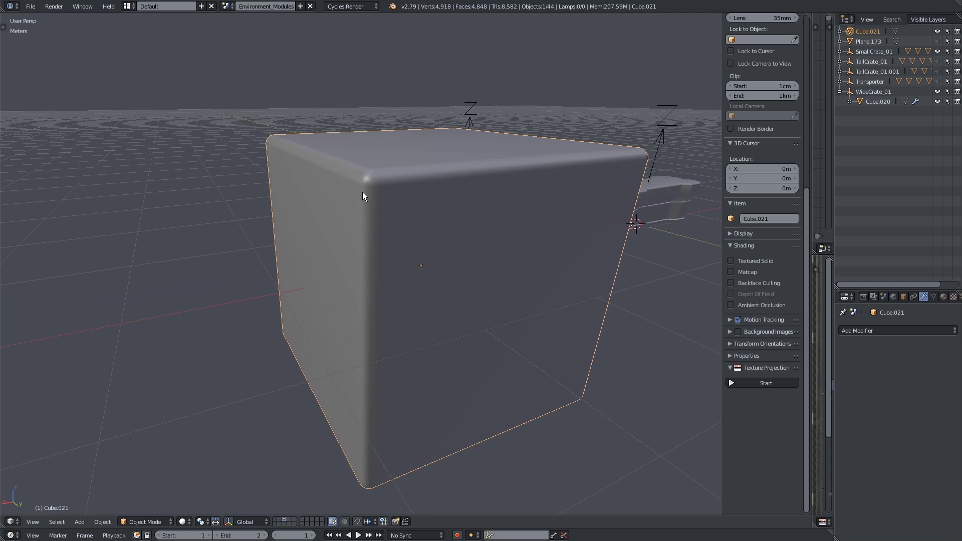
middle_drag(362, 192, 342, 192)
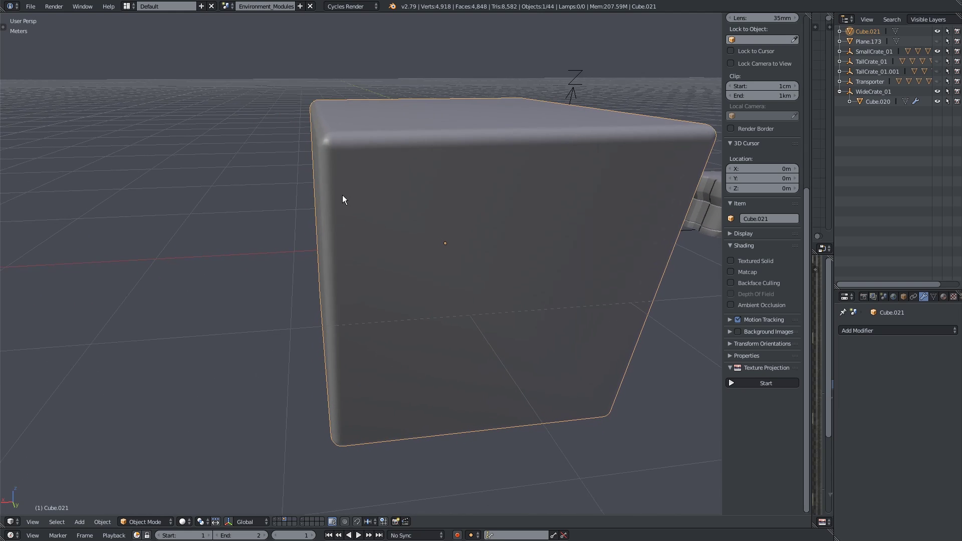
Step: Undo the dense bevel and bevel all cube edges with a single narrow segment, ending in Object Mode
key(Tab)
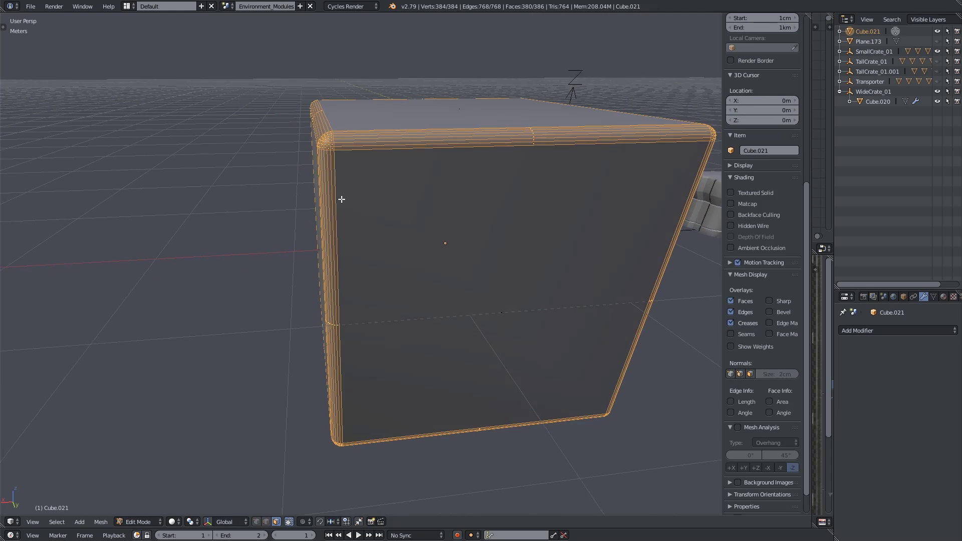
key(ctrl+z)
middle_drag(339, 200, 403, 248)
key(ctrl+b)
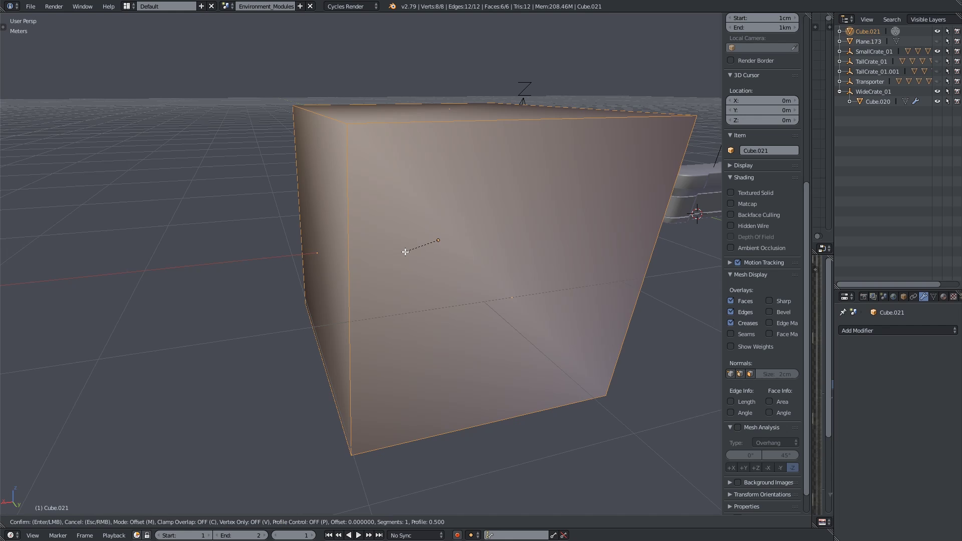
click(401, 264)
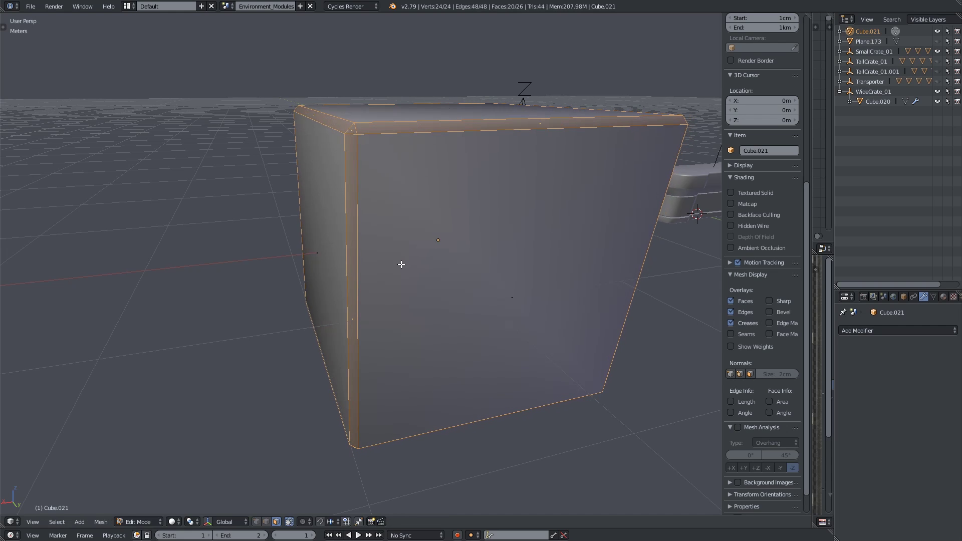
key(Tab)
middle_drag(398, 265, 371, 273)
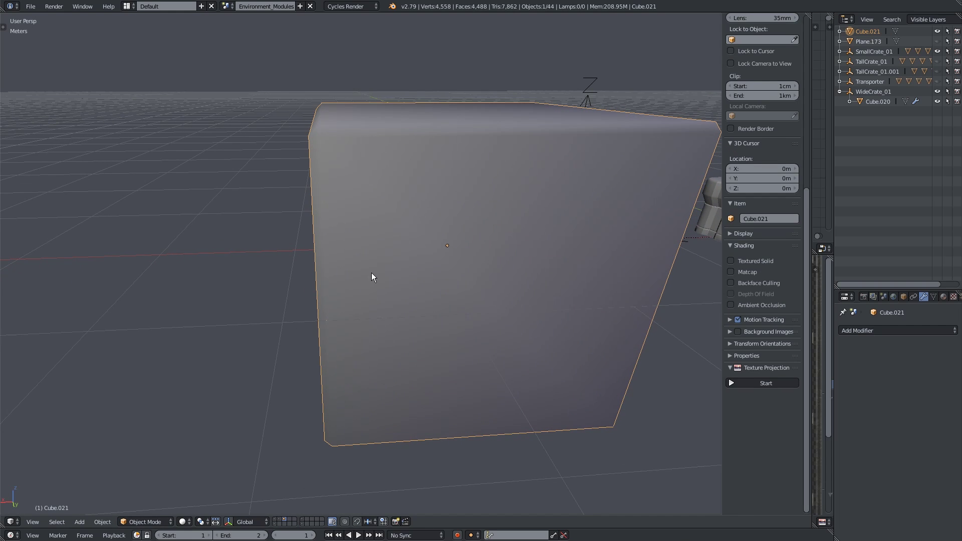
Step: Show the Y.A.V.N.E. tools in Edit Mode, deselect the whole cube mesh and set Face Normal Influence to Medium
scroll(371, 272, down, 3)
key(t)
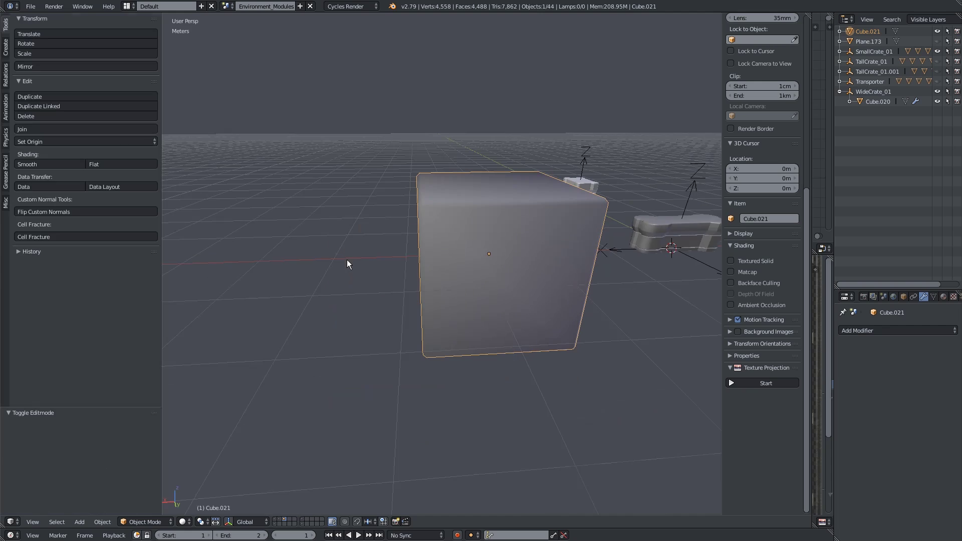
key(Tab)
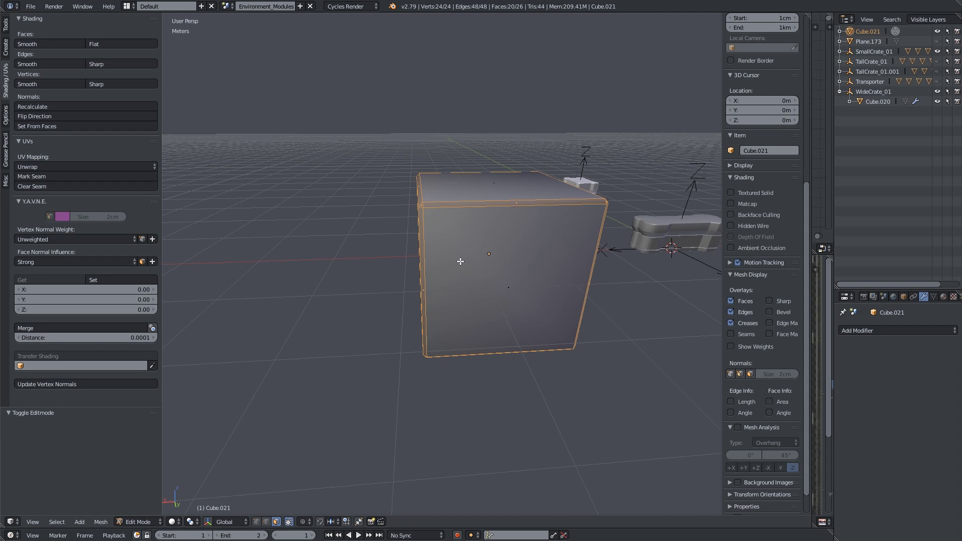
key(a)
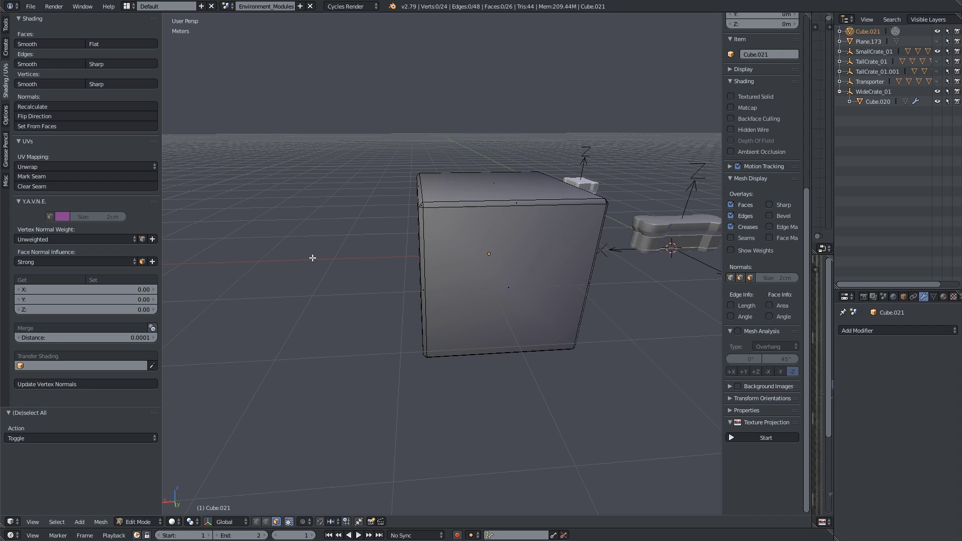
scroll(375, 276, up, 3)
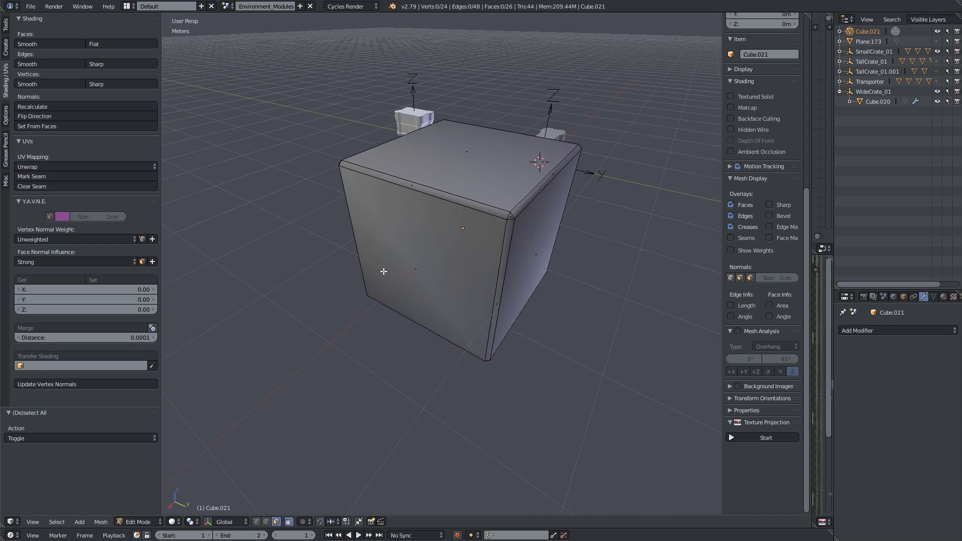
middle_drag(397, 177, 397, 265)
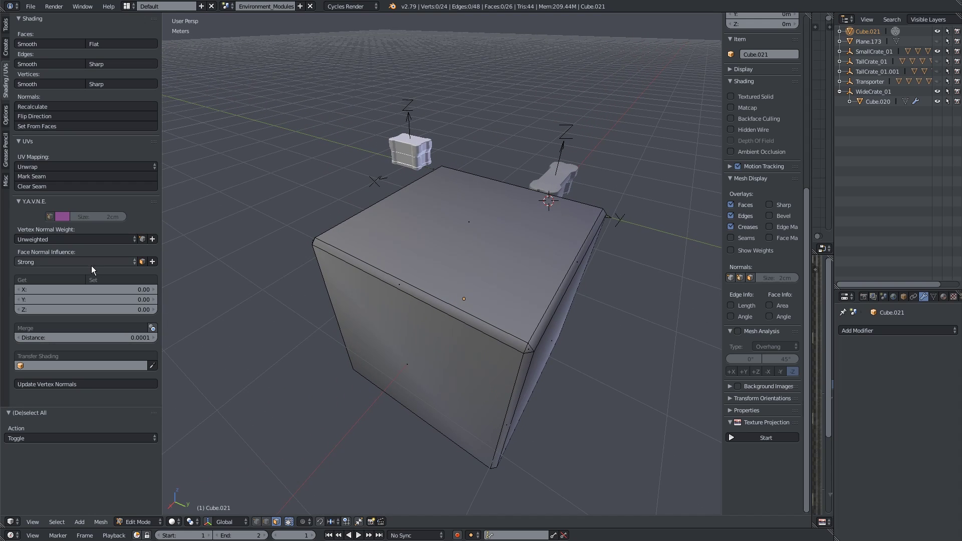
click(78, 261)
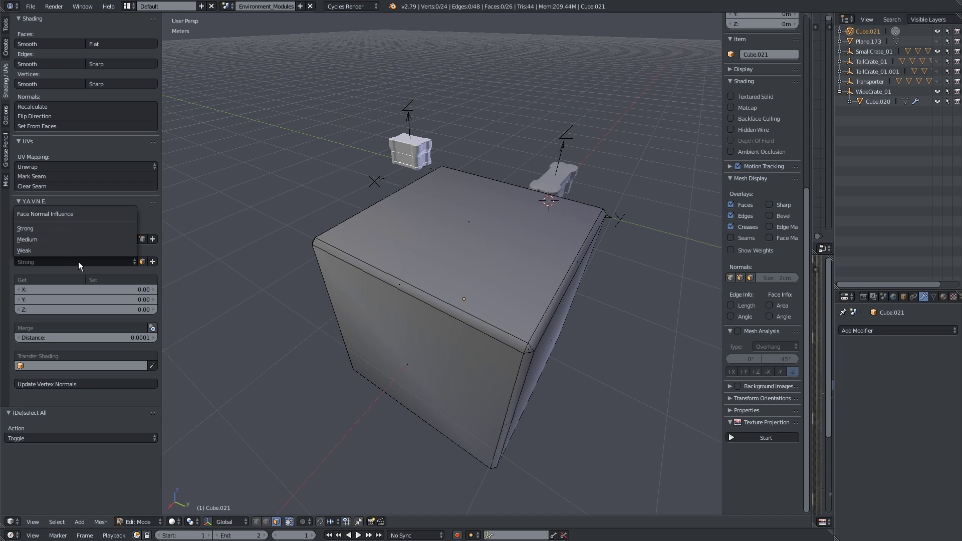
click(42, 239)
Step: Select all six large flat faces of the cube, leaving the bevel faces unselected
middle_drag(421, 305, 430, 283)
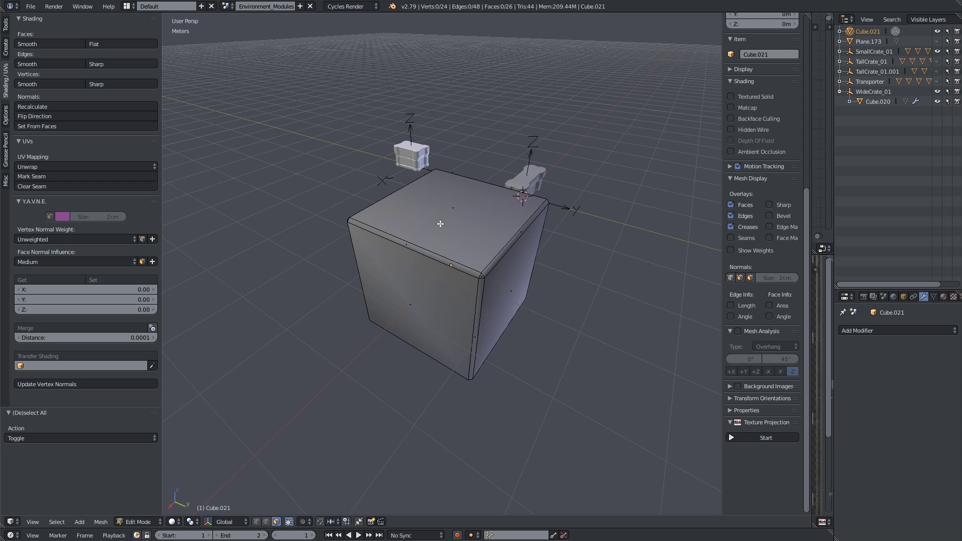
scroll(440, 224, up, 2)
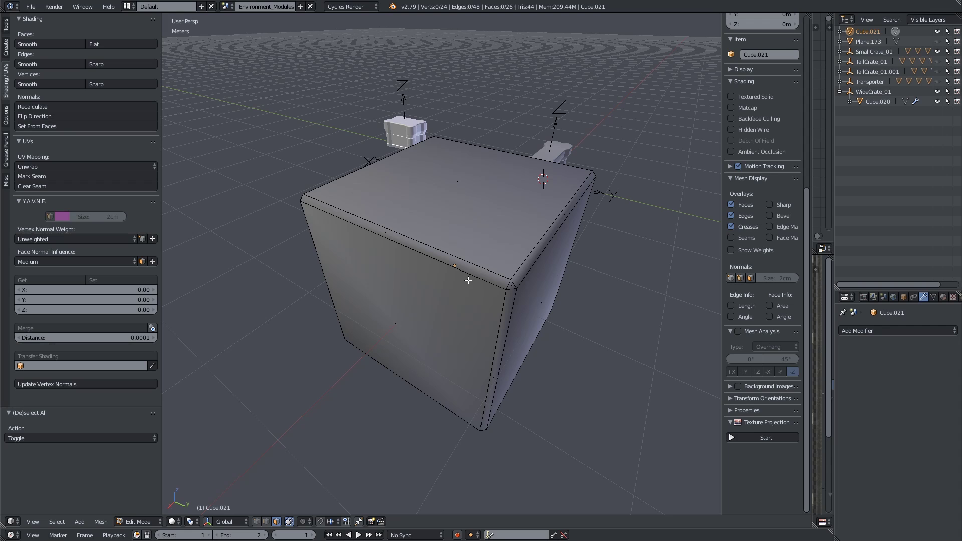
click(453, 299)
shift+click(526, 321)
shift+click(467, 211)
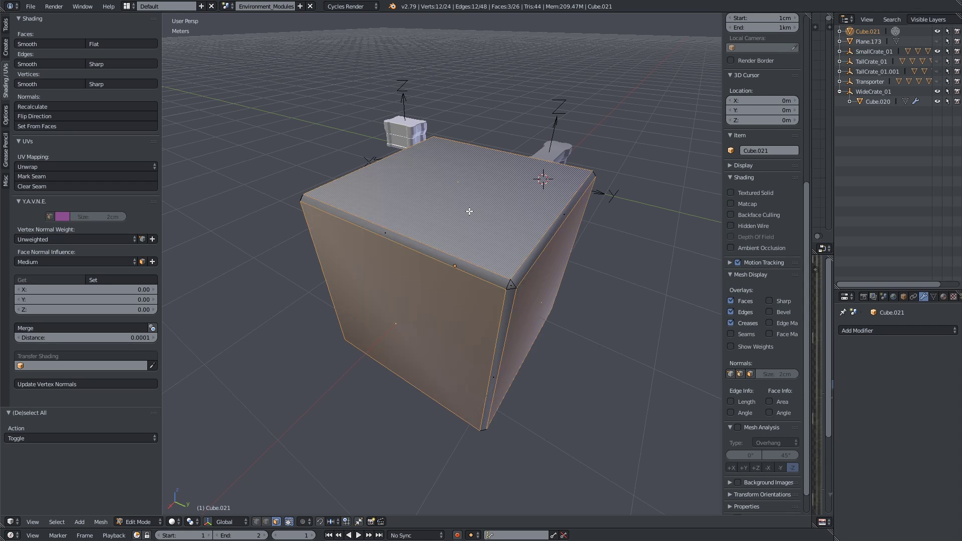
middle_drag(352, 218, 444, 218)
shift+right_click(320, 316)
scroll(309, 324, up, 2)
middle_drag(309, 324, 430, 319)
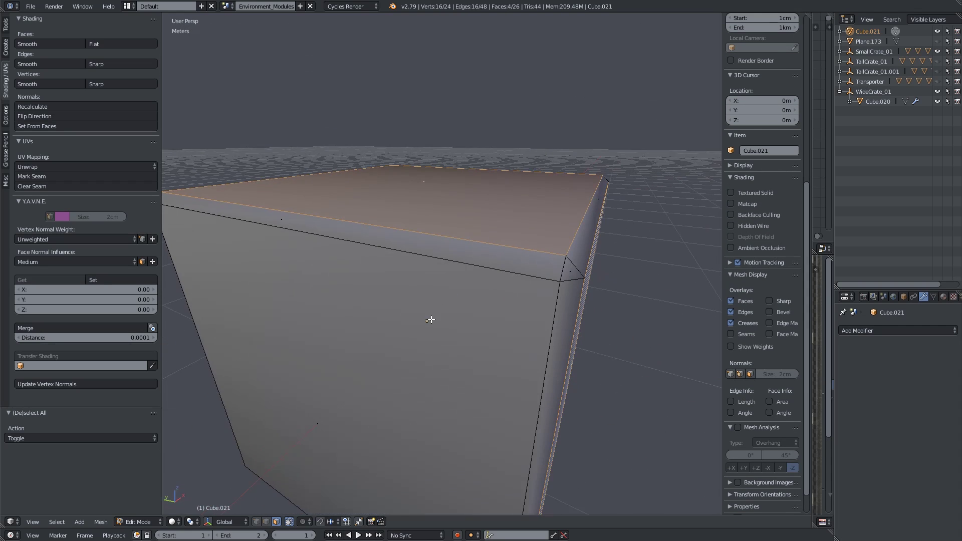
shift+right_click(327, 359)
middle_drag(327, 359, 473, 286)
scroll(473, 286, down, 3)
shift+right_click(441, 354)
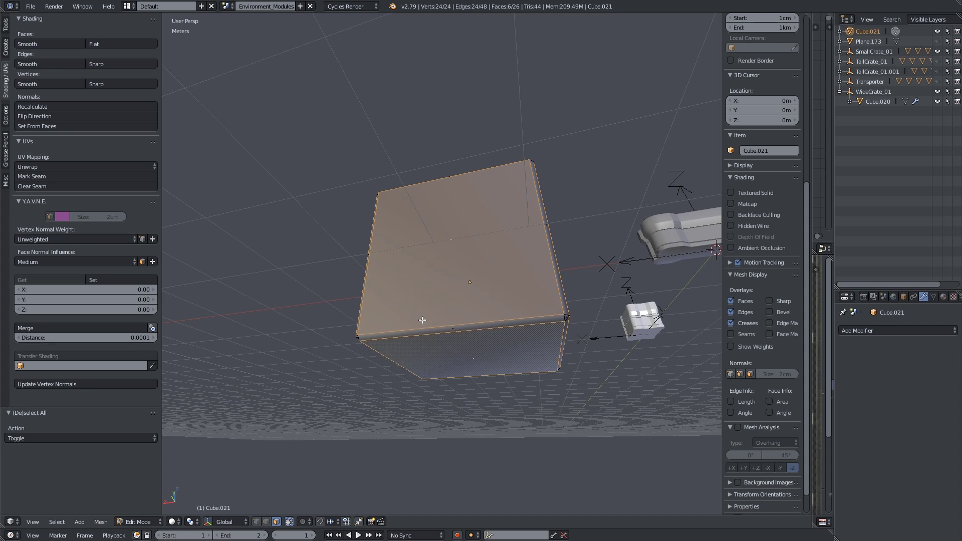
Step: Display the cube's vertex, split and face normals with a normal size of 6.9 cm
middle_drag(424, 320, 496, 336)
scroll(467, 279, up, 4)
middle_drag(468, 279, 450, 239)
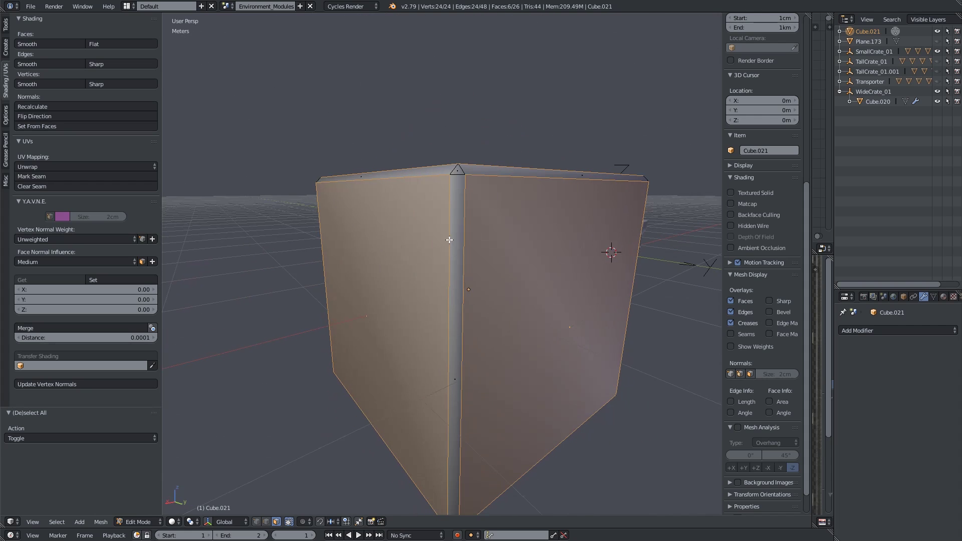
middle_drag(399, 192, 456, 297)
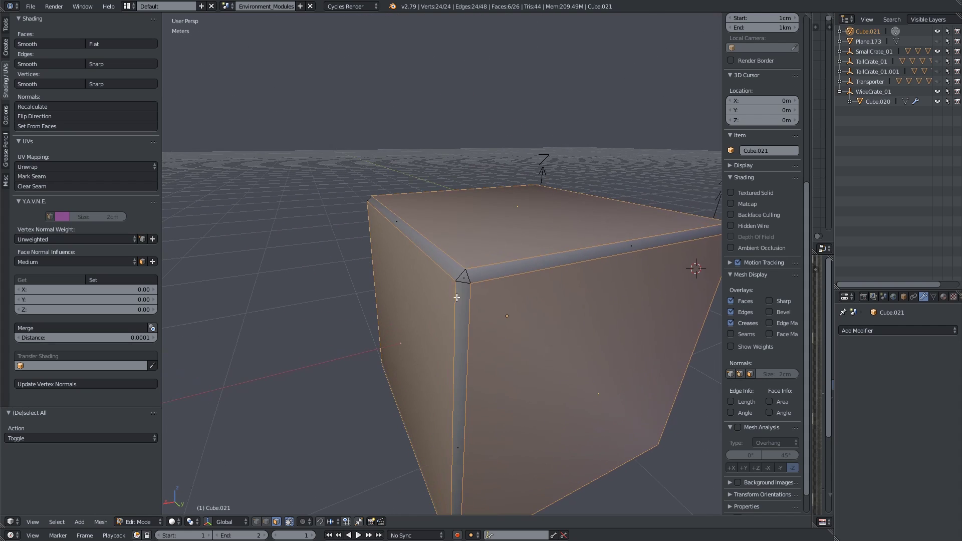
click(739, 374)
click(750, 374)
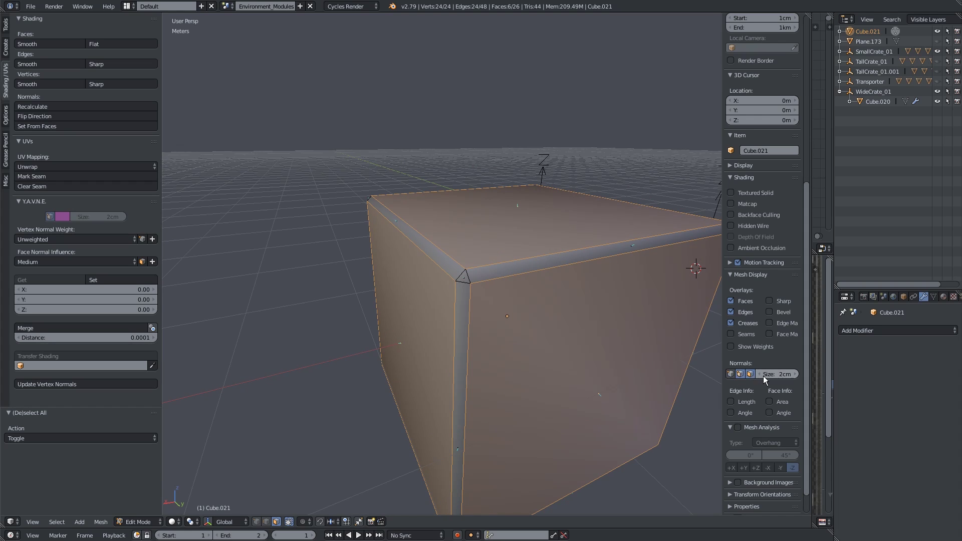
drag(775, 377, 780, 377)
middle_drag(661, 353, 660, 339)
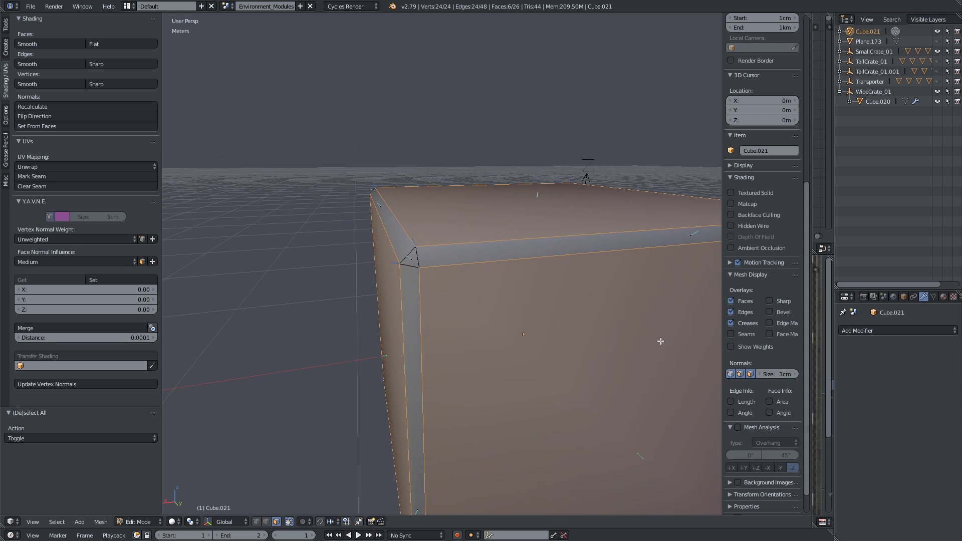
drag(770, 379, 780, 378)
mouse_move(511, 302)
middle_down()
mouse_move(511, 285)
mouse_move(544, 285)
mouse_move(515, 295)
middle_up()
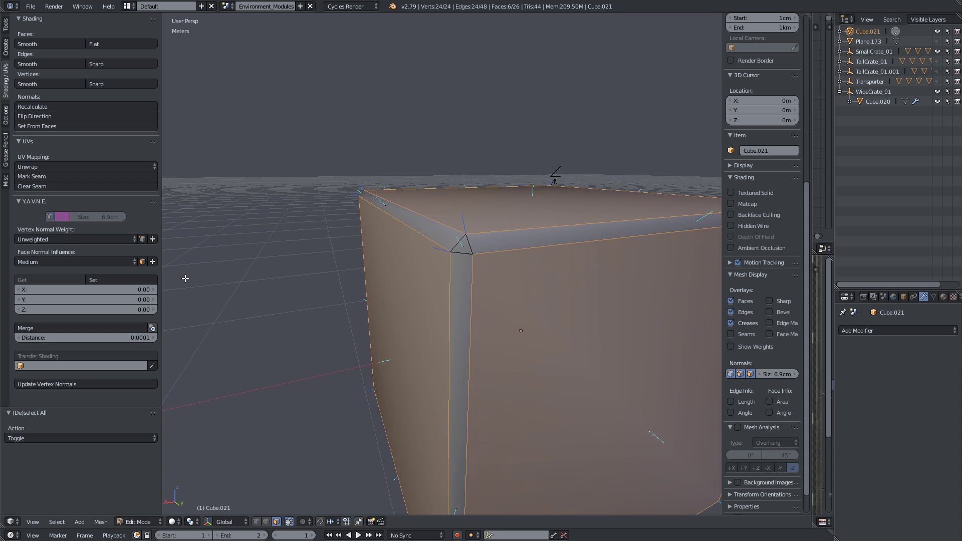
Step: Assign Medium face normal influence to the selected large faces, and replace it with Strong
click(152, 262)
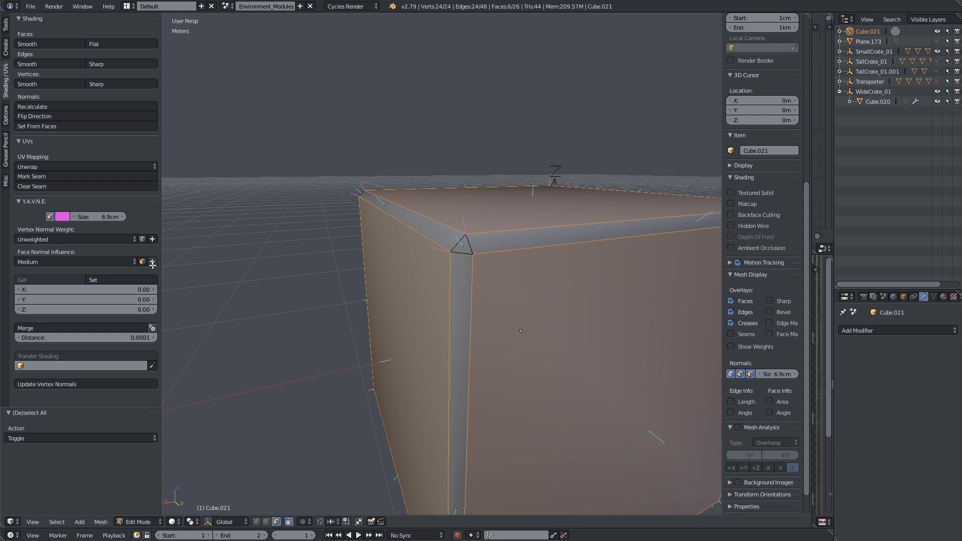
click(73, 261)
click(59, 229)
click(152, 262)
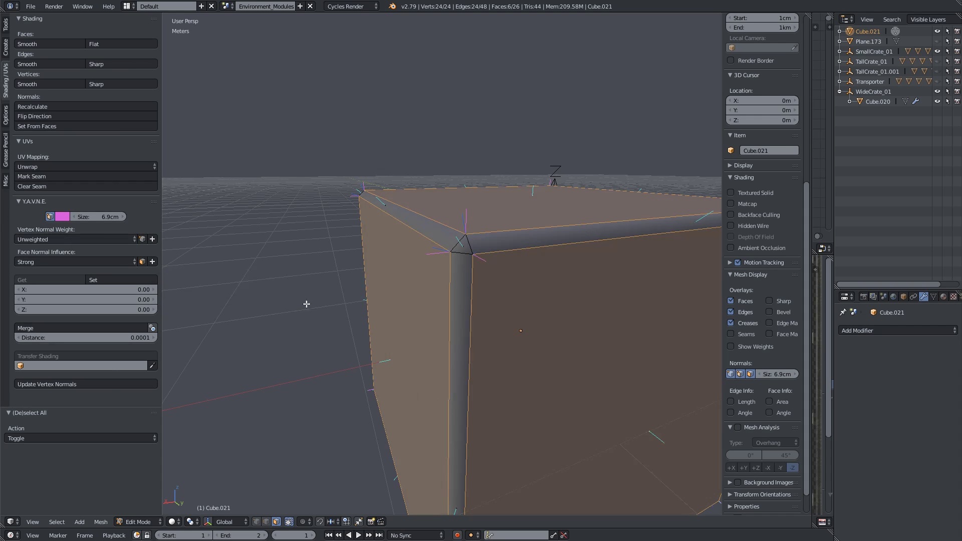
Step: Return to Object Mode and examine how the weighted normals shade the cube's flat faces and beveled edges
key(Tab)
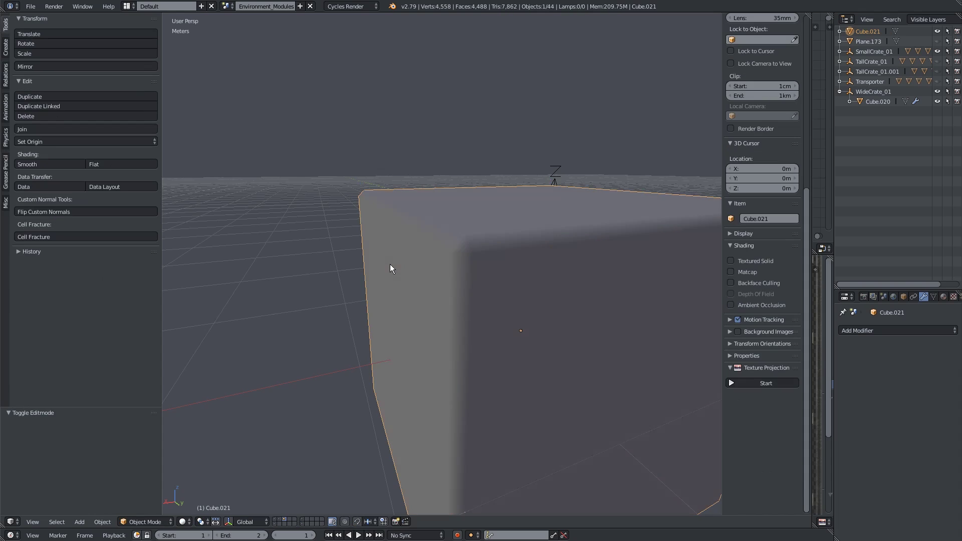
scroll(391, 265, down, 5)
middle_drag(391, 266, 359, 235)
scroll(408, 264, up, 4)
scroll(359, 260, down, 2)
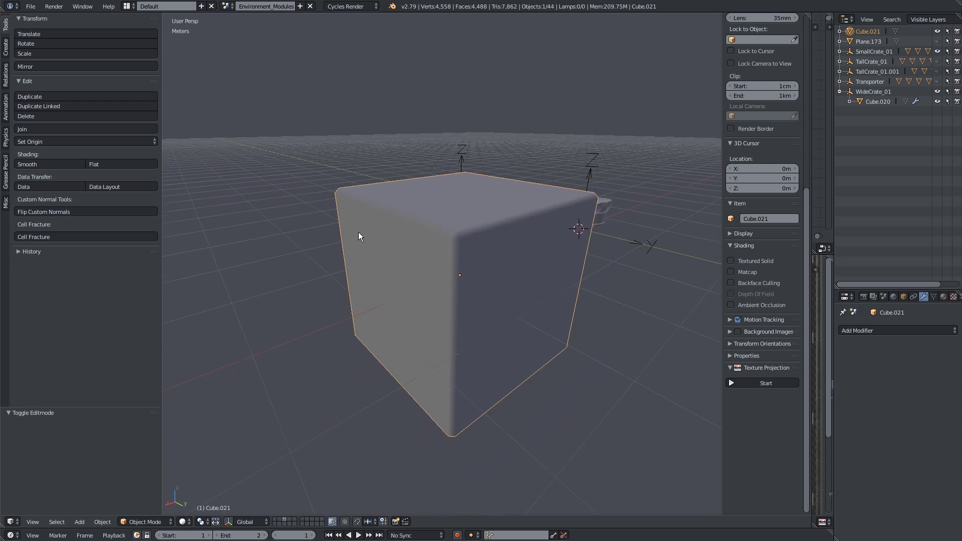
scroll(440, 273, up, 3)
middle_drag(428, 290, 505, 273)
scroll(397, 290, up, 3)
scroll(457, 283, down, 3)
scroll(493, 301, up, 2)
Step: Enable Matcap shading in the viewport and view the cube from above alongside the crates
click(730, 272)
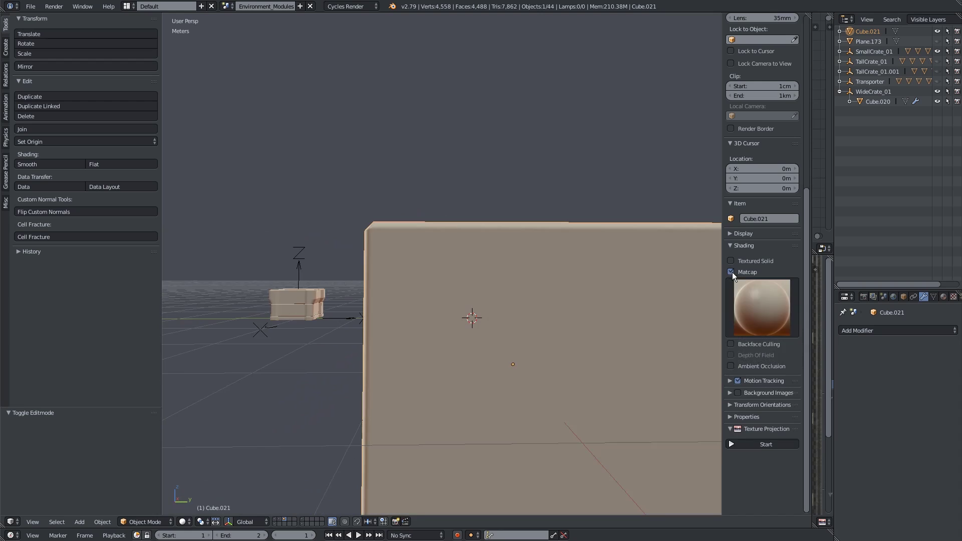
middle_drag(601, 283, 417, 289)
scroll(416, 289, down, 3)
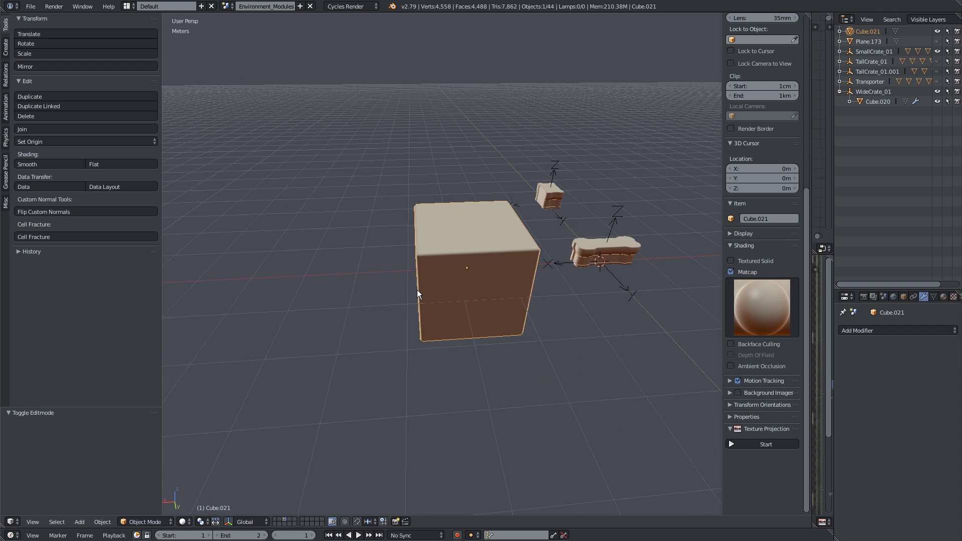
Step: Add a second cube mesh with a 1 m radius at the 3D cursor
key(shift+a)
mouse_move(416, 289)
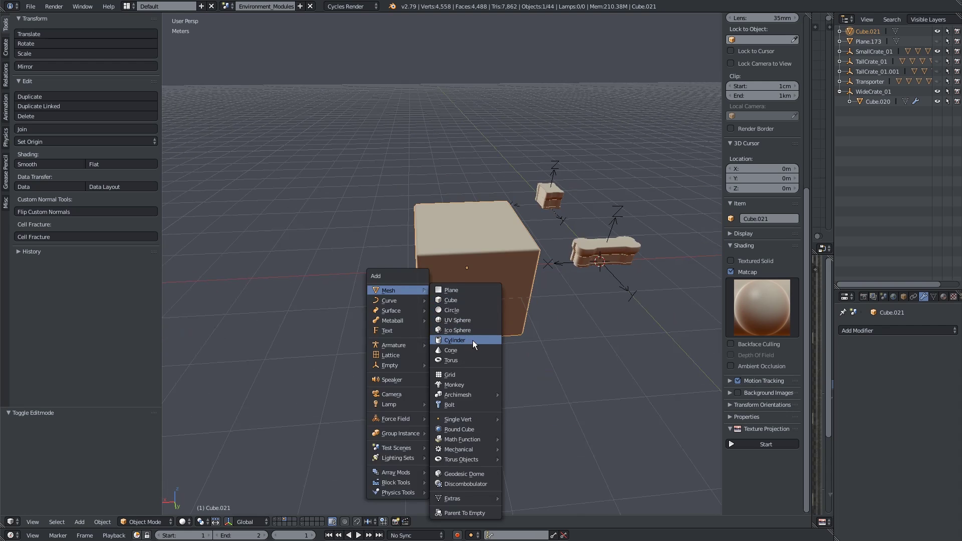
click(464, 301)
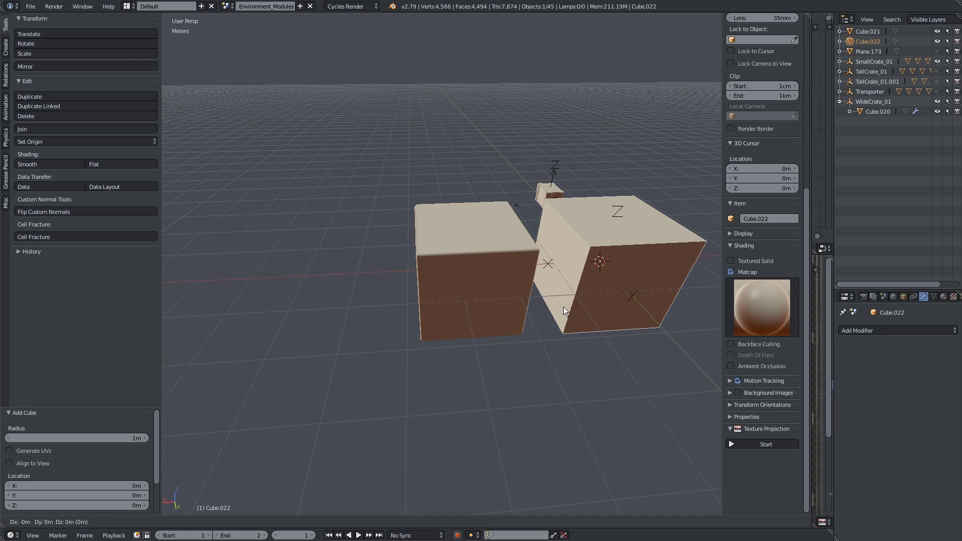
Step: Move the new cube about 5 m along the X axis so it sits beside the first cube
key(g)
key(x)
click(354, 307)
middle_drag(354, 307, 206, 244)
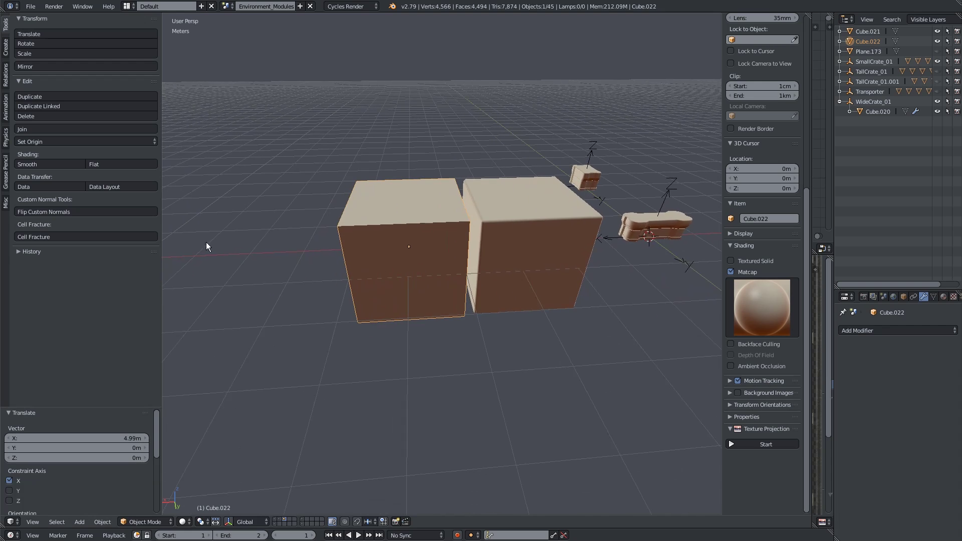
Step: Bevel all edges of the second cube with three segments and an amount of about 5.22
key(Tab)
middle_drag(321, 226, 371, 245)
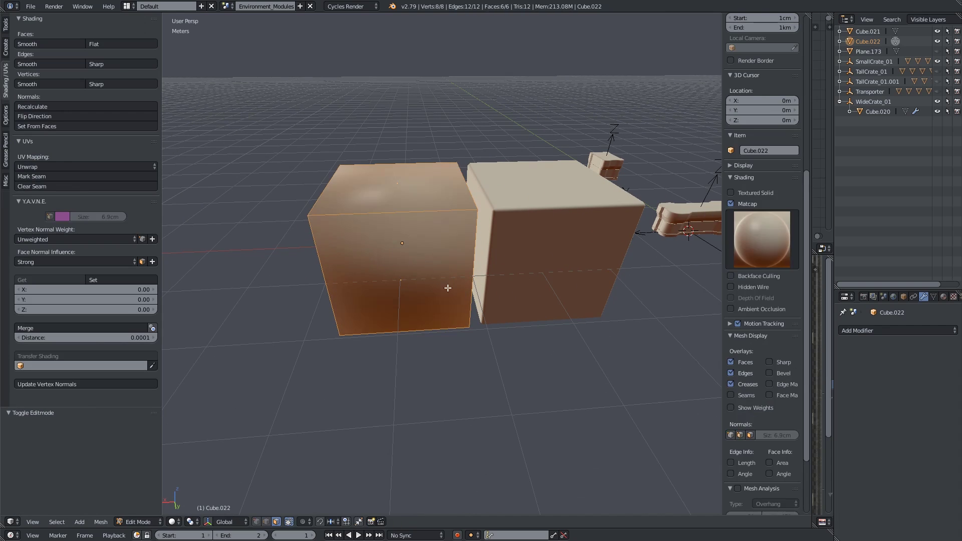
key(ctrl+b)
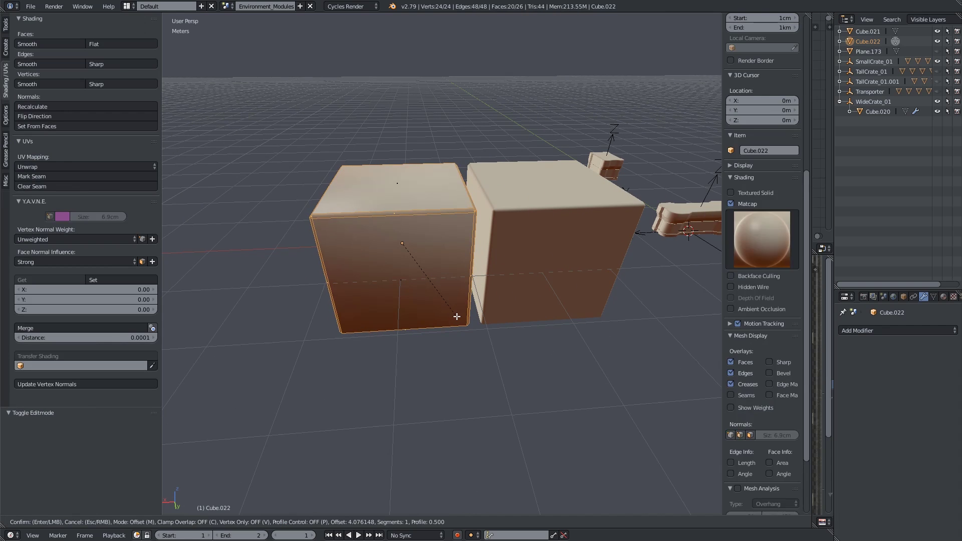
scroll(456, 316, up, 2)
click(457, 317)
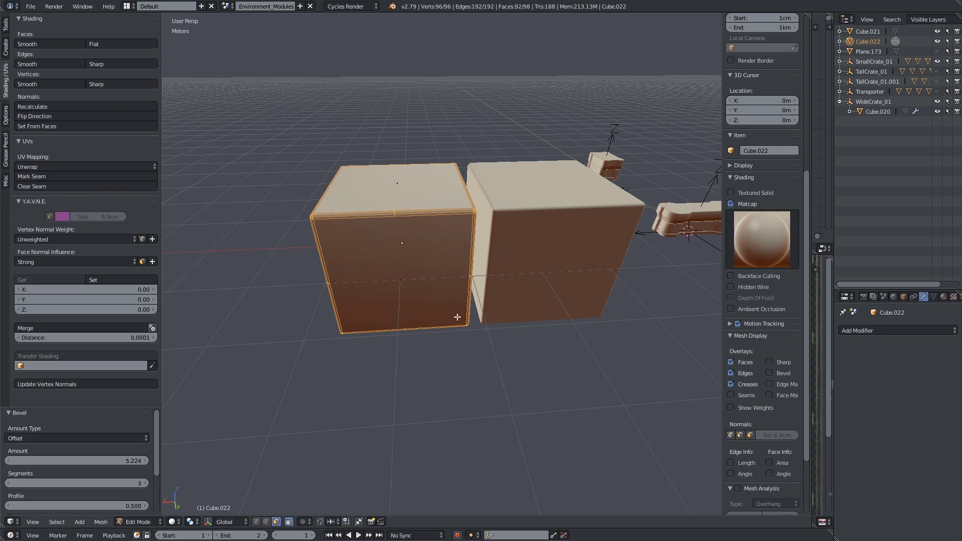
Step: Inspect the three-segment bevel's shading in Object Mode and undo the bevel
key(Tab)
scroll(483, 326, up, 4)
mouse_move(483, 326)
middle_down()
mouse_move(433, 271)
mouse_move(417, 272)
mouse_move(487, 277)
mouse_move(509, 331)
mouse_move(519, 396)
mouse_move(542, 305)
mouse_move(561, 298)
mouse_move(510, 300)
mouse_move(379, 230)
mouse_move(390, 240)
middle_up()
key(Tab)
key(ctrl+z)
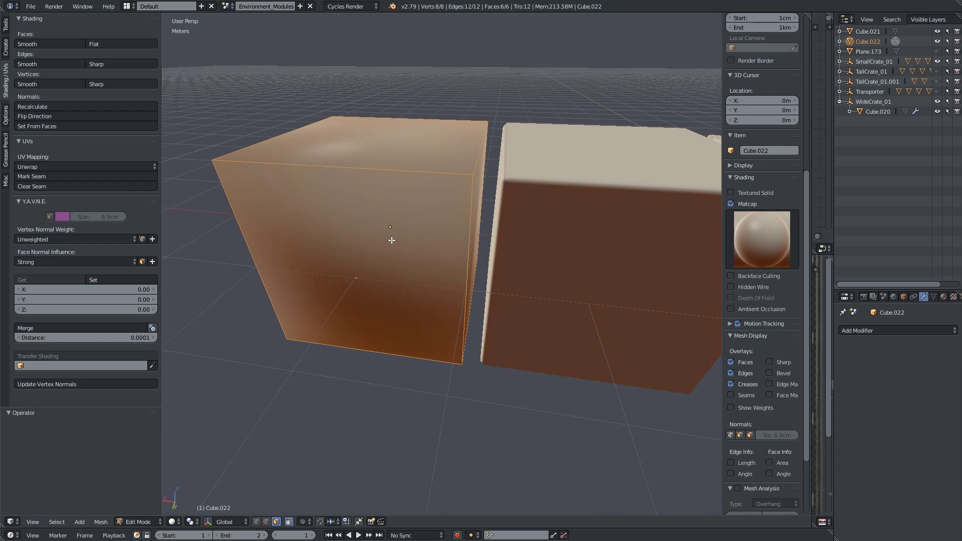
Step: Bevel all edges of the second cube with a single segment, and delete that cube in Object Mode
key(ctrl+b)
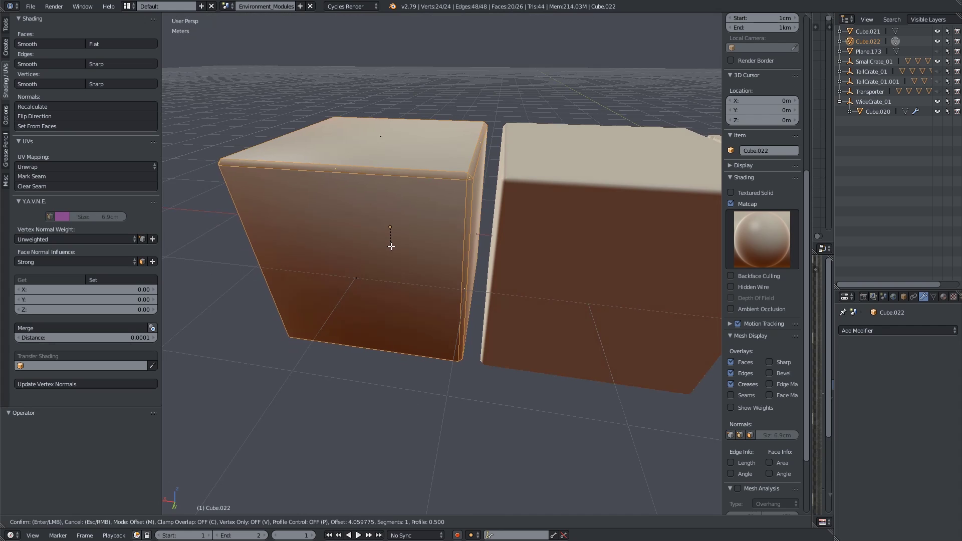
click(391, 247)
key(Tab)
key(x)
click(395, 254)
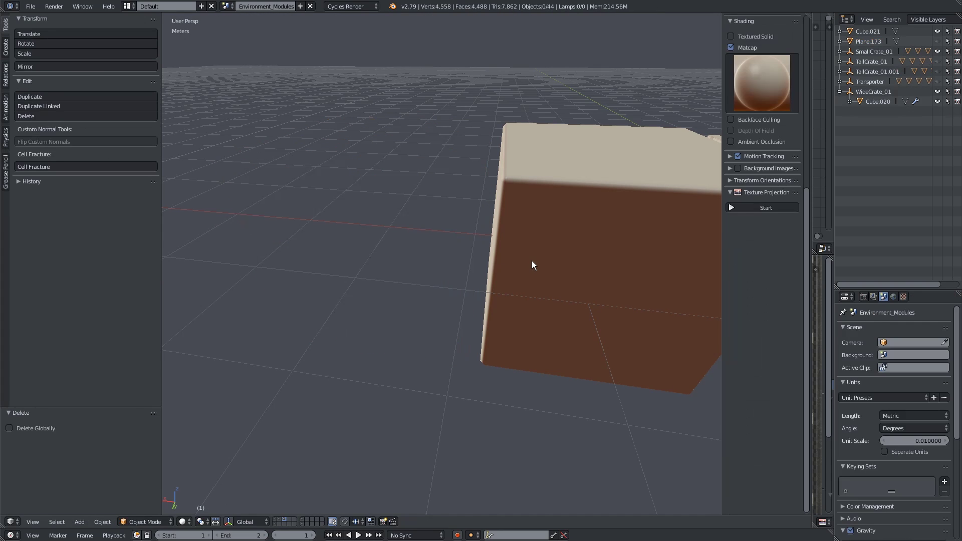
Step: Duplicate the remaining beveled cube and move the copy about 2.45 m along the X axis
right_click(531, 260)
key(g)
key(x)
click(316, 230)
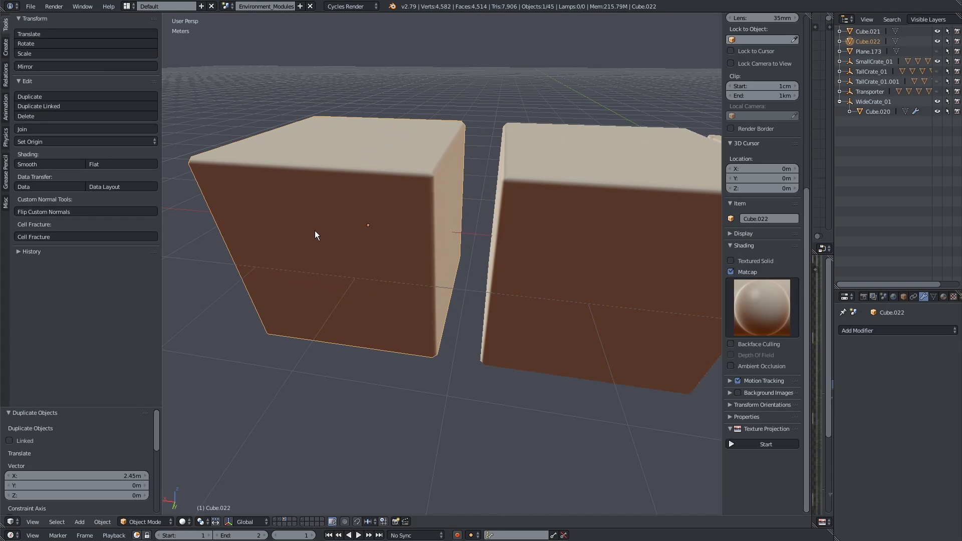
Step: Assign Medium face normal influence to all faces of the duplicated cube and return to Object Mode
key(Tab)
key(a)
key(a)
click(60, 259)
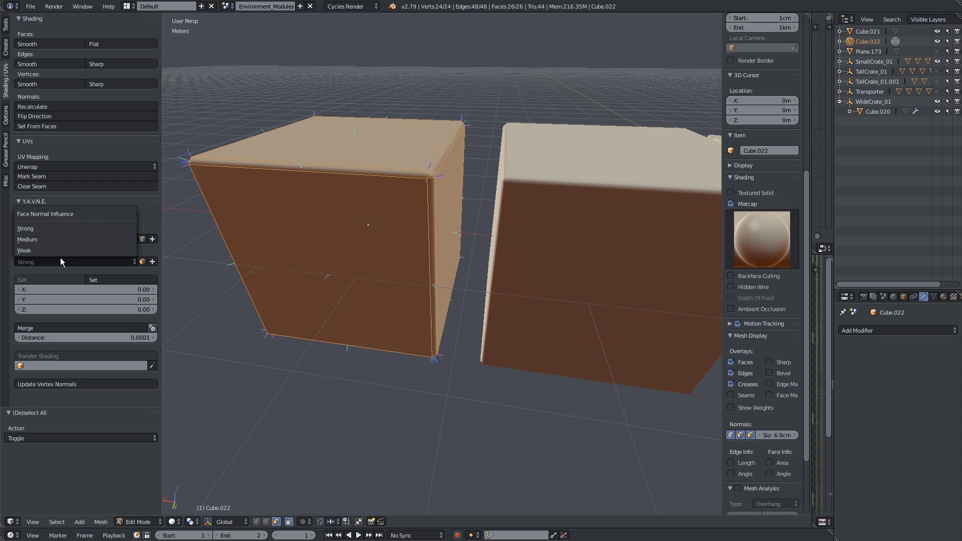
click(56, 238)
click(152, 261)
key(Tab)
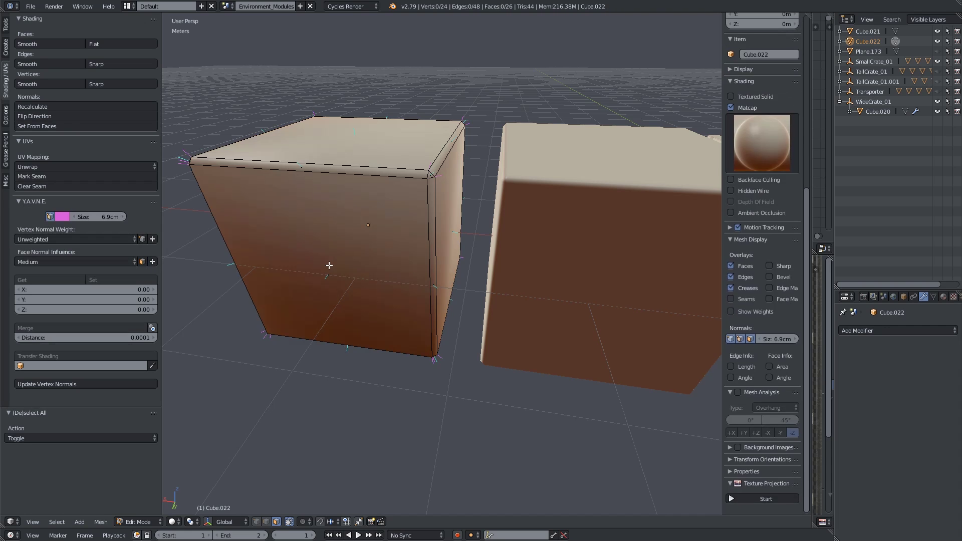
Step: Compare the two cubes' shading, delete both, and bring the wide crate into view
middle_drag(387, 260, 538, 278)
shift+click(447, 266)
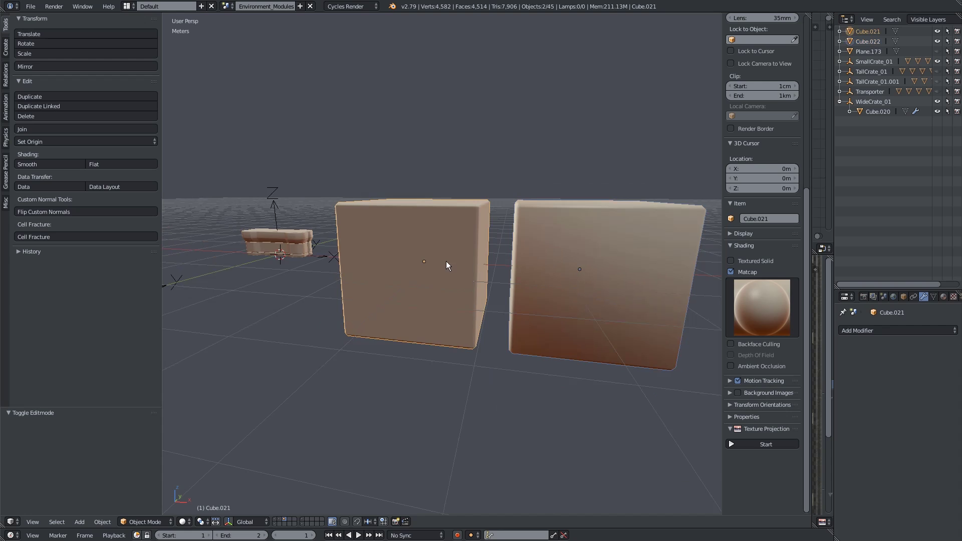
key(x)
click(435, 263)
middle_drag(297, 254, 403, 289)
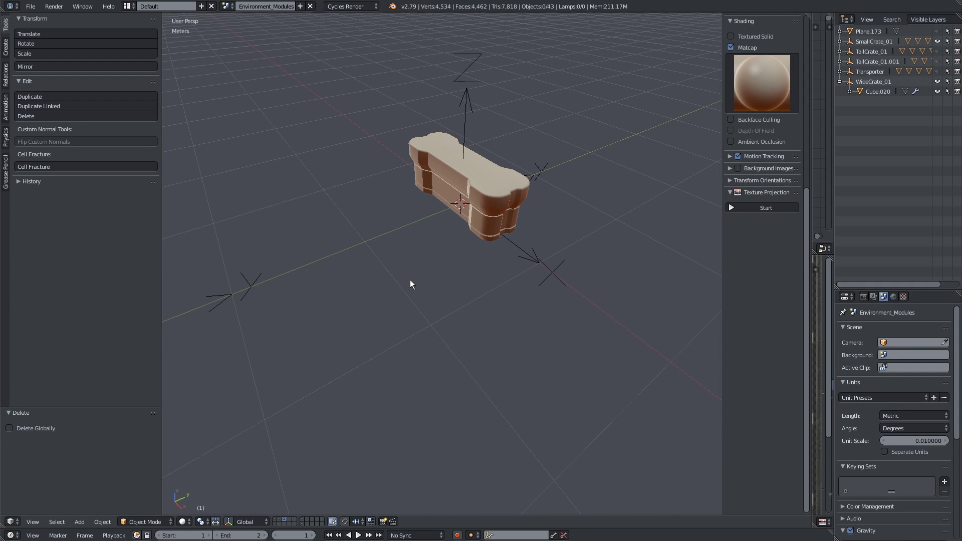
middle_drag(409, 279, 326, 286)
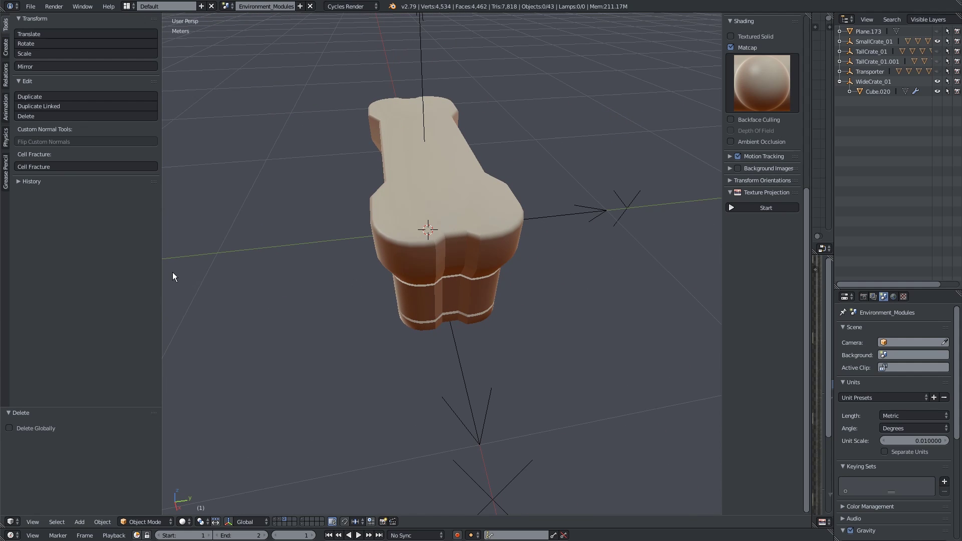
Step: Narrow the tool shelf to enlarge the viewport and switch the matcap to the glossy gold metal one
drag(161, 278, 81, 265)
mouse_move(270, 263)
middle_down()
mouse_move(339, 260)
mouse_move(315, 239)
mouse_move(351, 311)
mouse_move(408, 314)
mouse_move(425, 327)
mouse_move(248, 279)
mouse_move(260, 275)
middle_up()
click(761, 85)
click(568, 238)
mouse_move(568, 237)
middle_down()
mouse_move(424, 250)
mouse_move(424, 305)
mouse_move(455, 230)
mouse_move(574, 224)
middle_up()
Step: Mark the edge loops around the wide crate's top and bottom faces as sharp
right_click(387, 244)
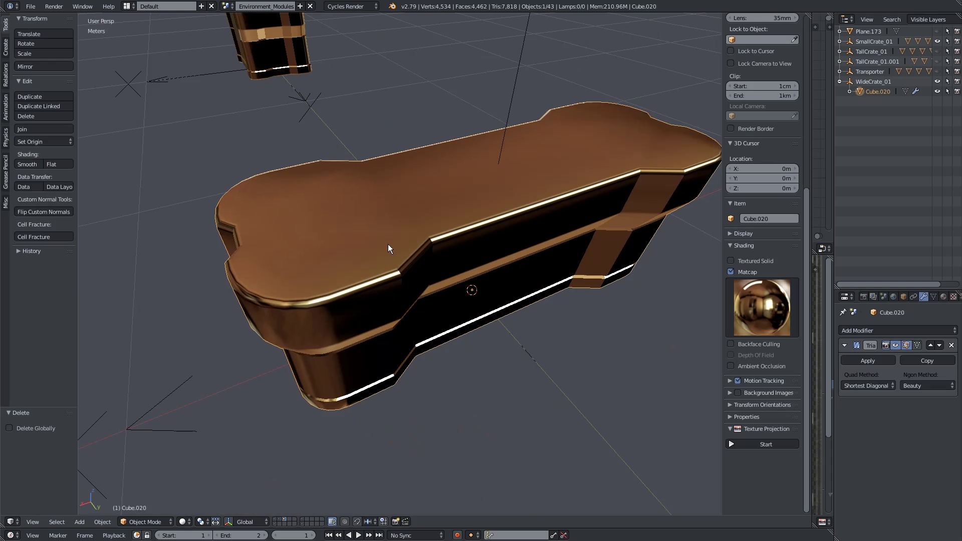
middle_drag(387, 245, 386, 275)
key(Tab)
scroll(368, 378, up, 2)
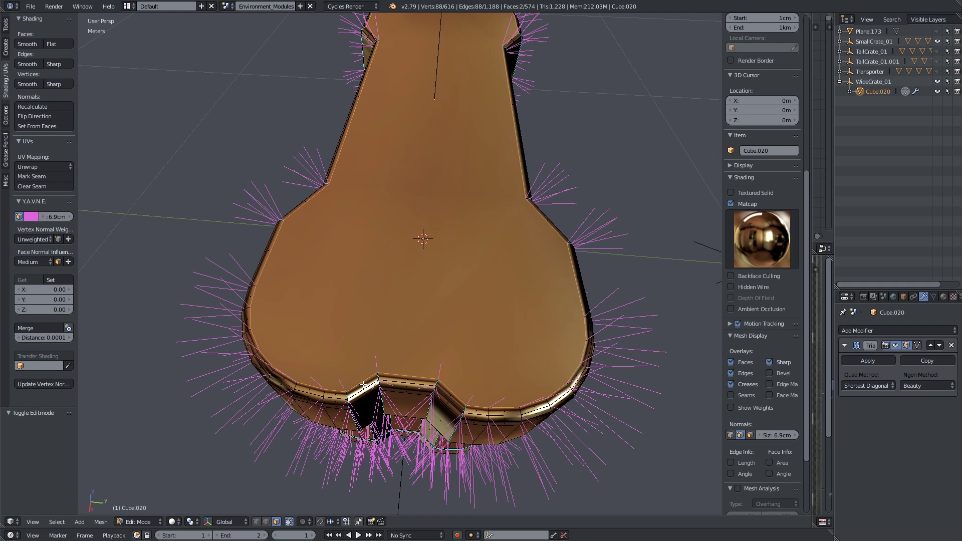
alt+right_click(352, 385)
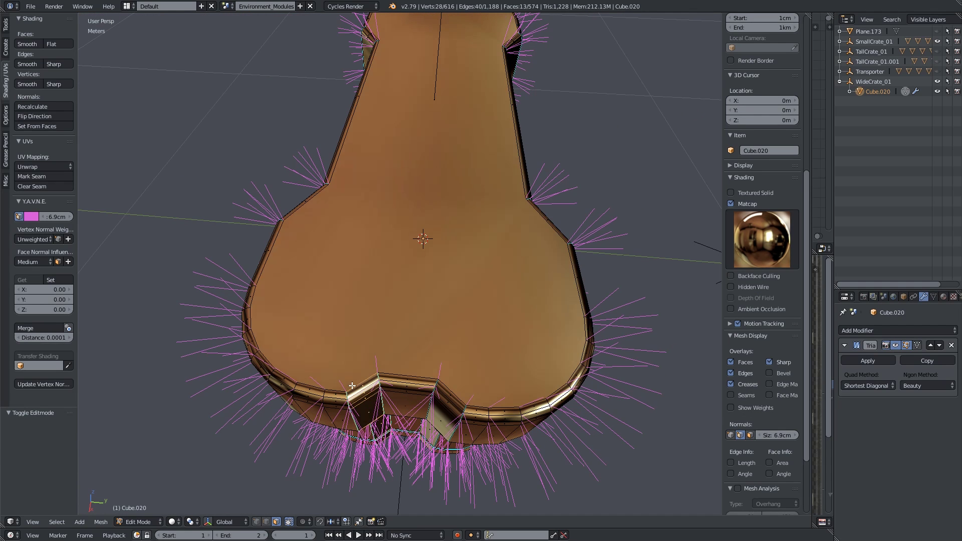
click(266, 521)
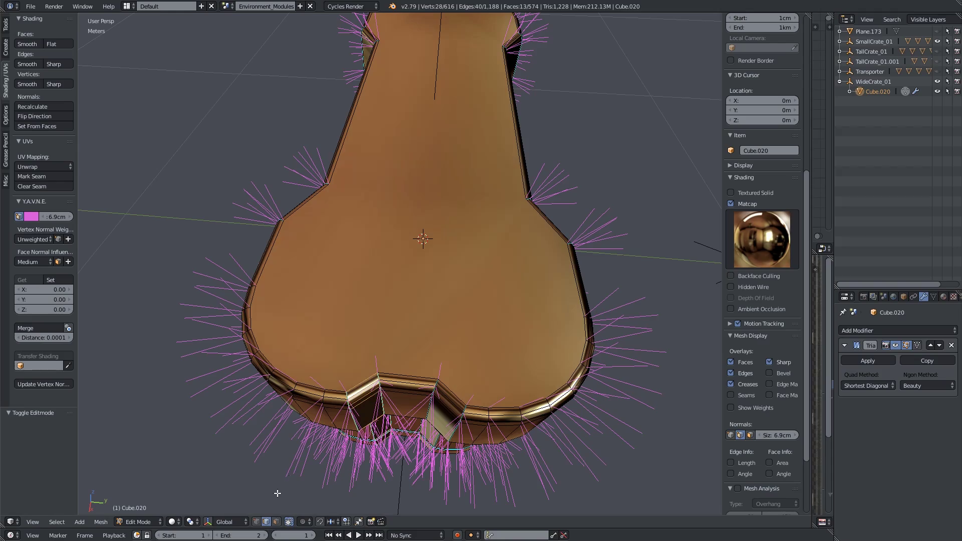
alt+right_click(355, 387)
middle_drag(339, 344, 377, 230)
scroll(377, 230, up, 2)
alt+shift+right_click(356, 193)
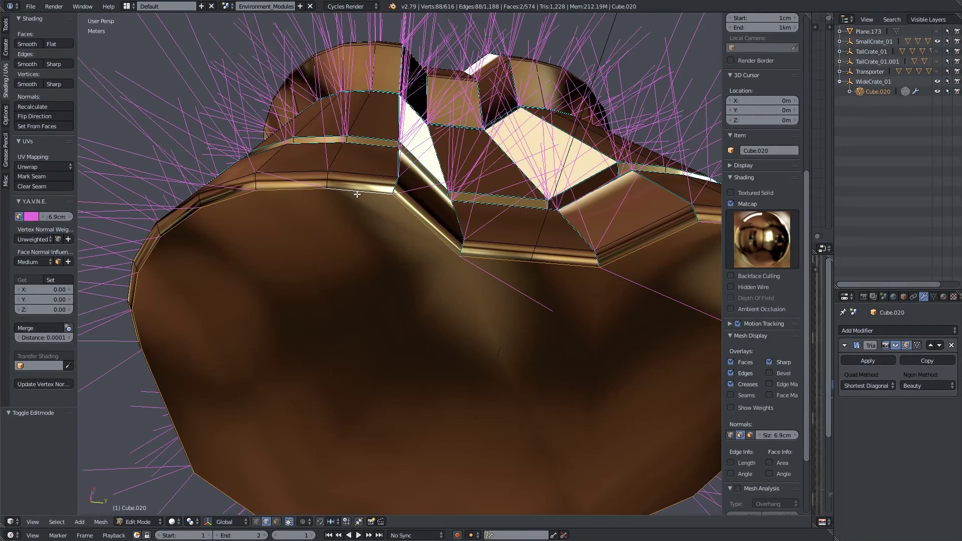
key(ctrl+e)
click(327, 236)
Step: Return to Object Mode and examine how the sharp edges affect the wide crate's shading
middle_drag(324, 232, 354, 245)
scroll(321, 270, down, 3)
key(Tab)
scroll(353, 246, down, 1)
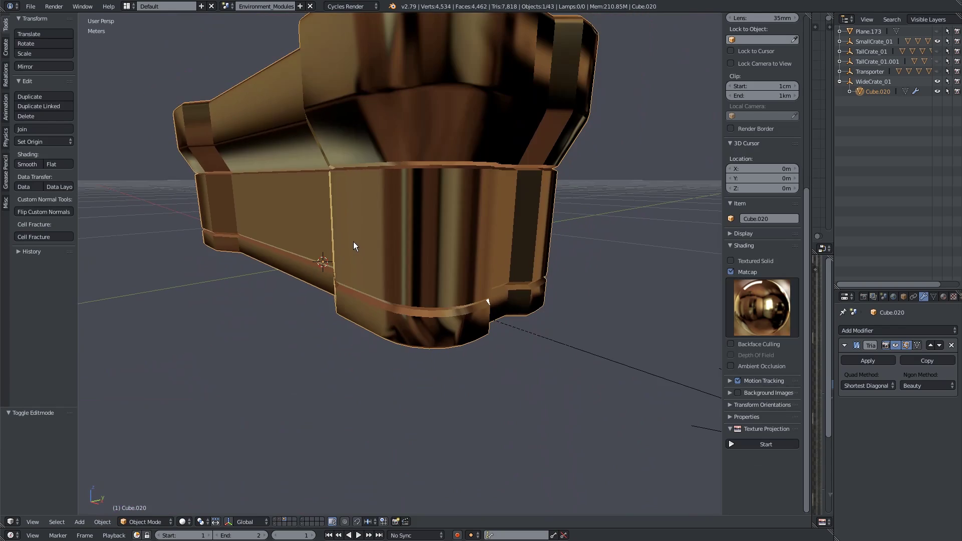
mouse_move(477, 306)
middle_down()
mouse_move(405, 274)
mouse_move(437, 231)
mouse_move(491, 248)
mouse_move(500, 297)
mouse_move(476, 300)
middle_up()
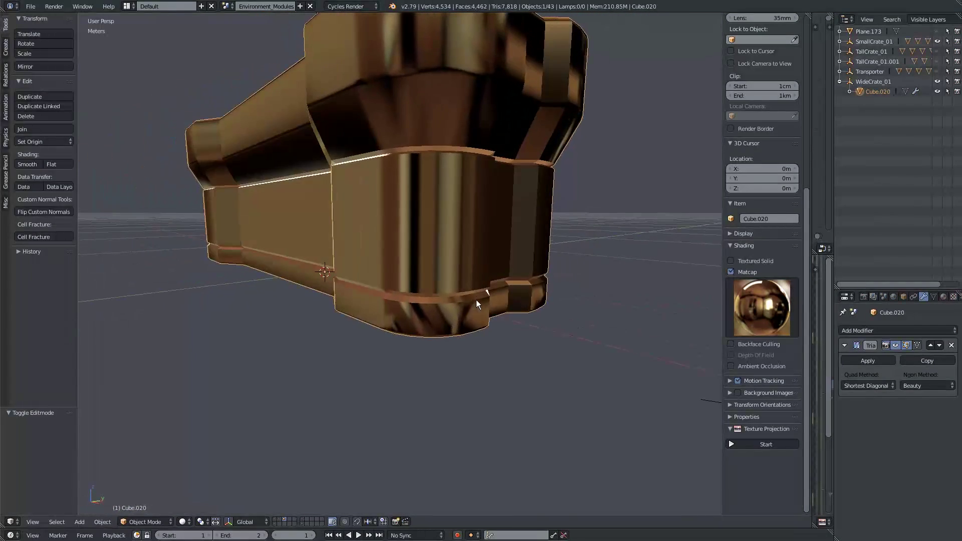
Step: Assign Strong face normal influence to the wide crate's three large side face loops and turn off the normals display
key(Tab)
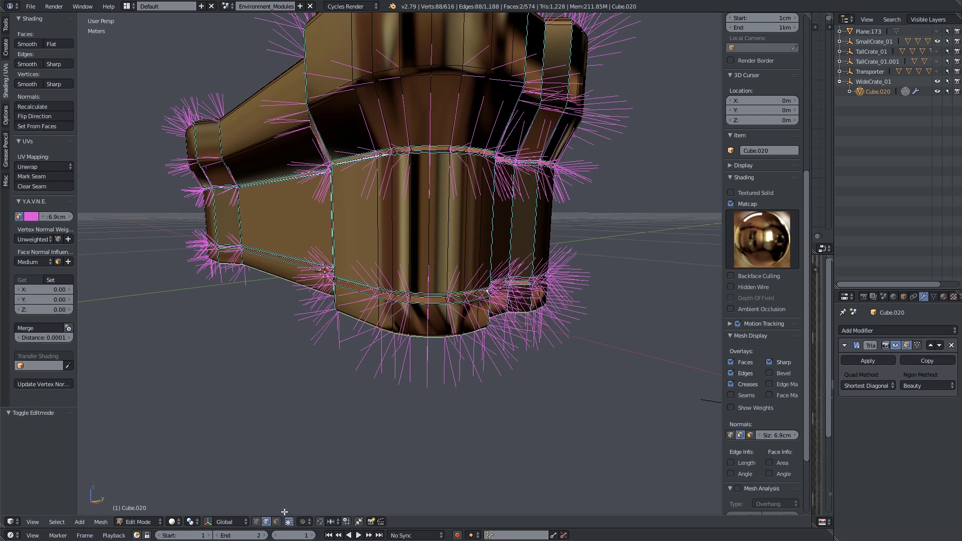
click(275, 523)
alt+right_click(413, 228)
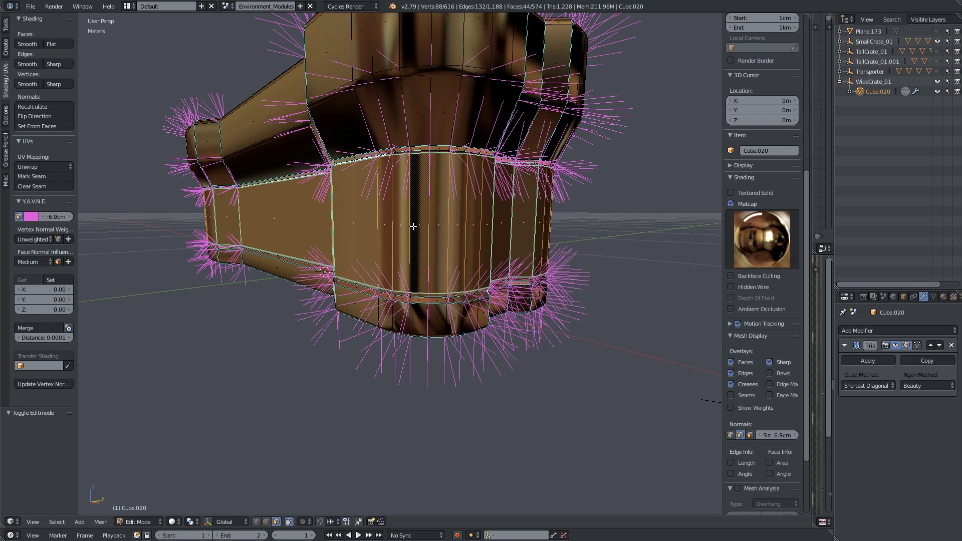
alt+shift+right_click(406, 96)
alt+shift+right_click(405, 50)
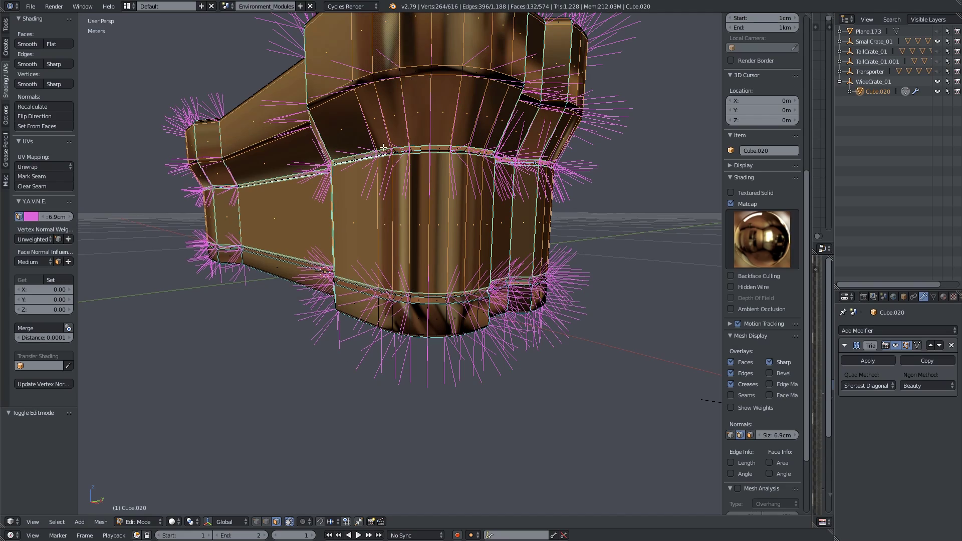
middle_drag(383, 147, 364, 209)
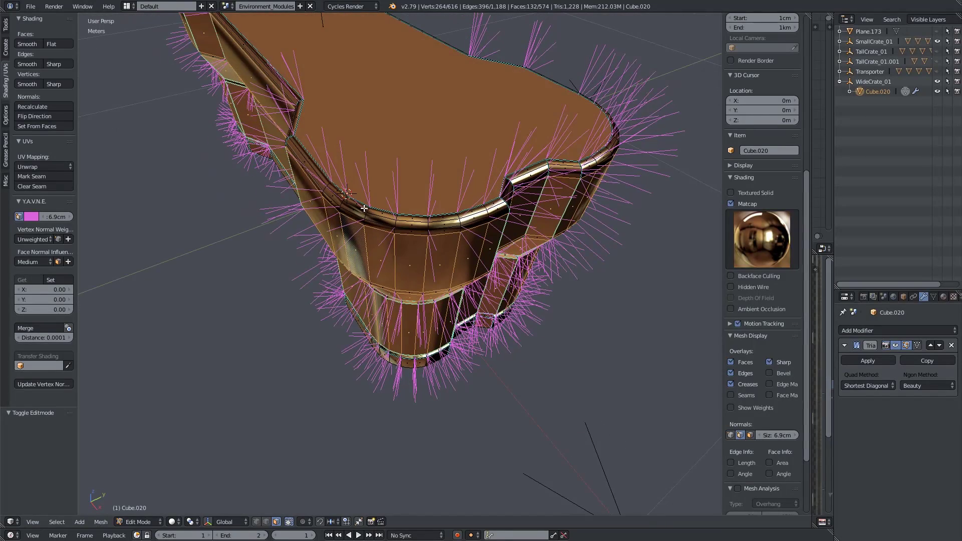
click(31, 262)
click(38, 231)
middle_drag(562, 249, 618, 255)
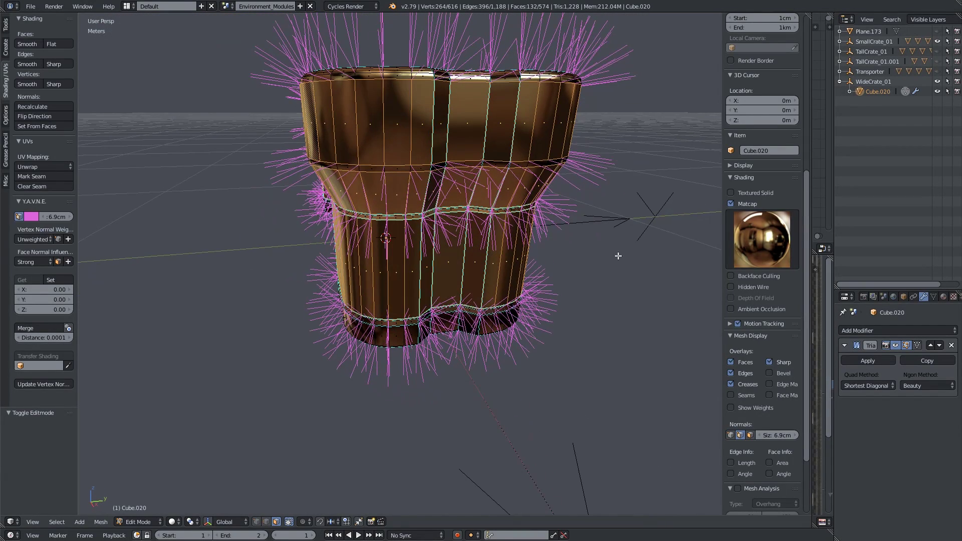
click(739, 434)
middle_drag(401, 311, 232, 300)
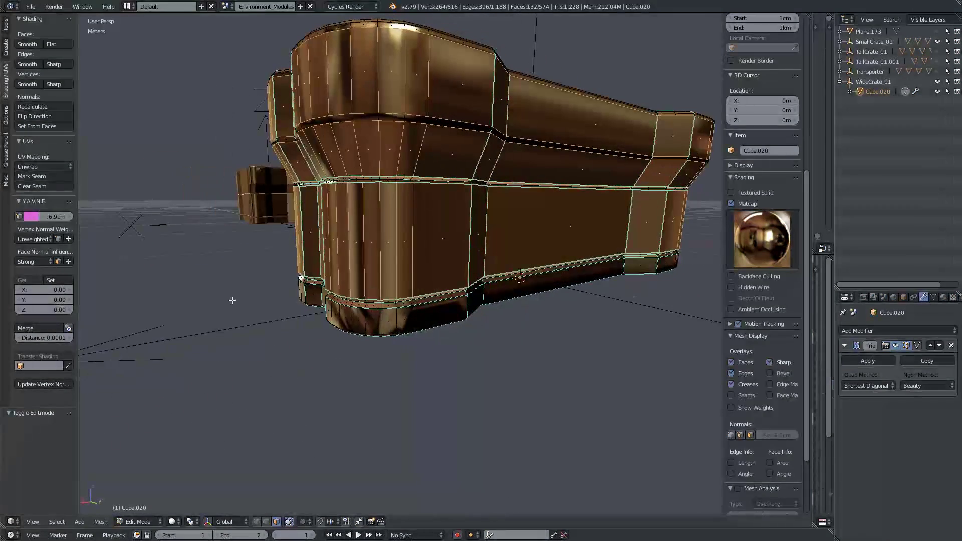
click(68, 262)
Step: Examine the weighted shading along the wide crate's side bands, bevels and lower rim in Object and Edit Mode
middle_drag(321, 280, 360, 307)
key(Tab)
scroll(360, 307, up, 6)
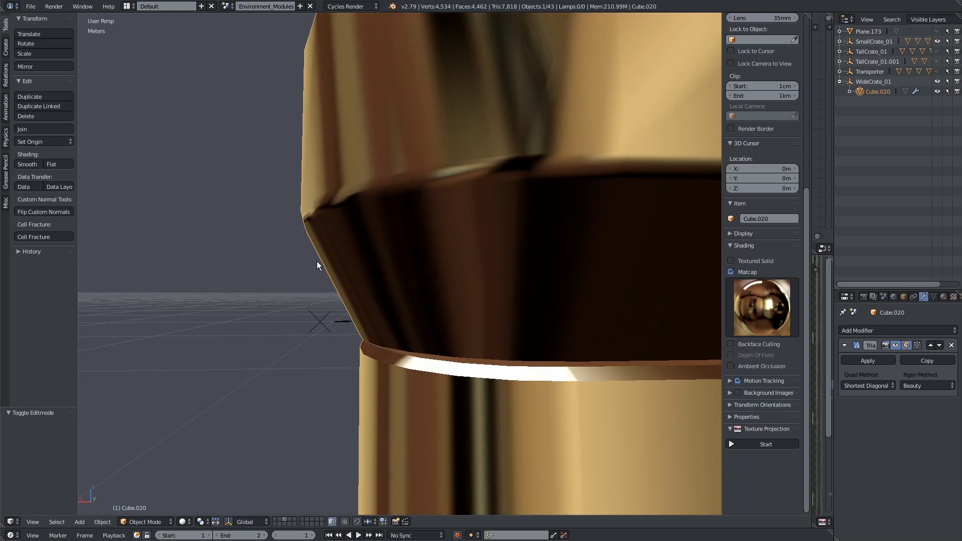
key(Tab)
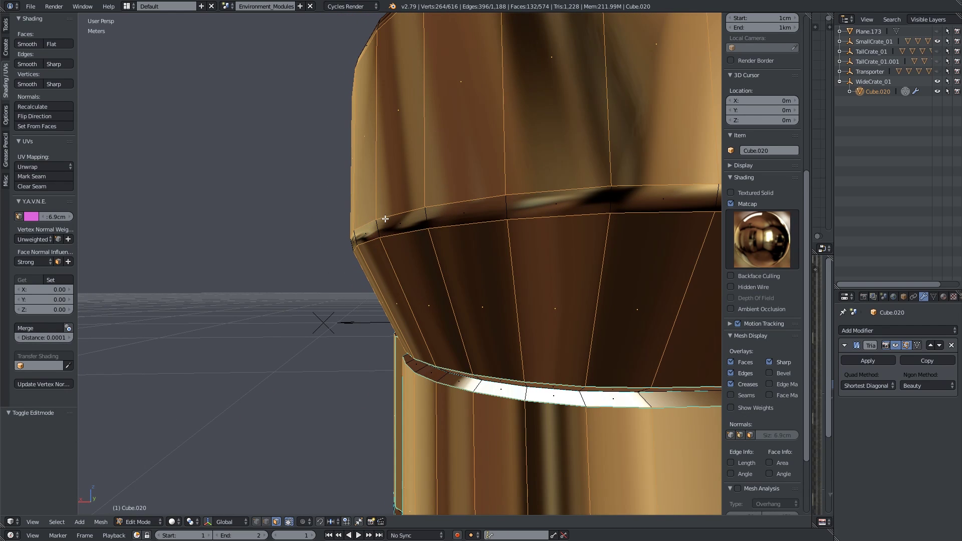
scroll(384, 219, down, 8)
middle_drag(385, 219, 368, 248)
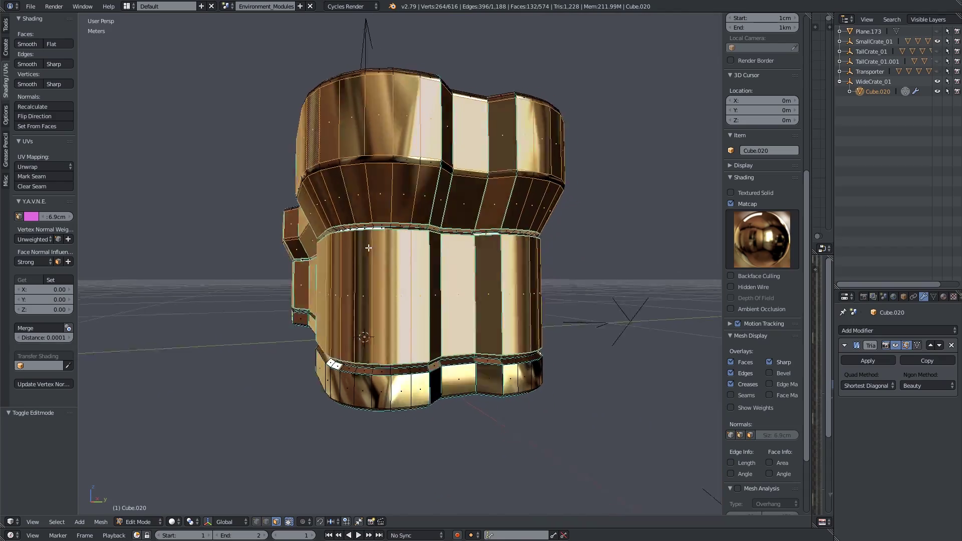
scroll(369, 247, up, 6)
middle_drag(440, 268, 403, 140)
scroll(407, 184, up, 3)
key(Tab)
middle_drag(408, 184, 692, 286)
Step: Disable Matcap shading and assign Strong face normal influence to the wide crate's lowest side face loop
click(731, 272)
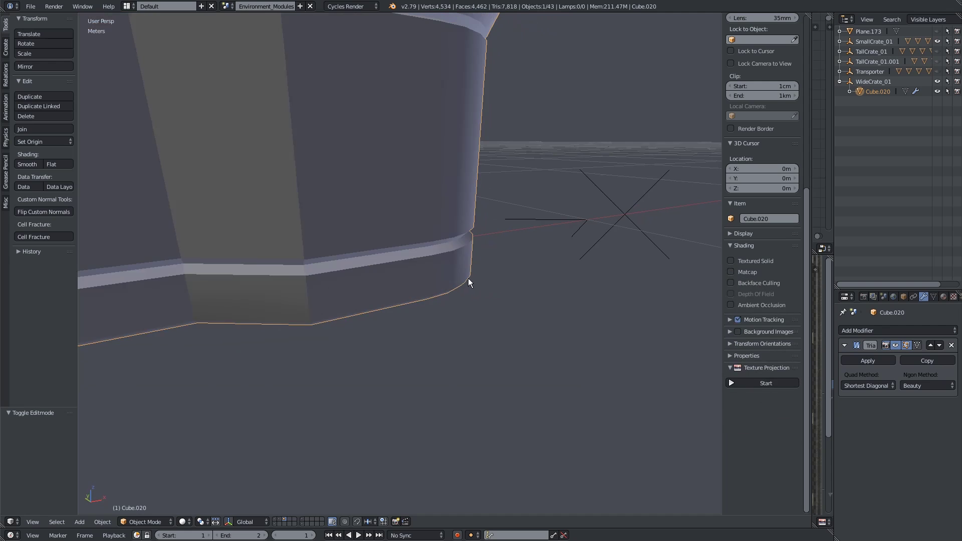
middle_drag(467, 279, 405, 158)
scroll(425, 253, up, 2)
key(Tab)
alt+click(436, 233)
middle_drag(419, 161, 427, 257)
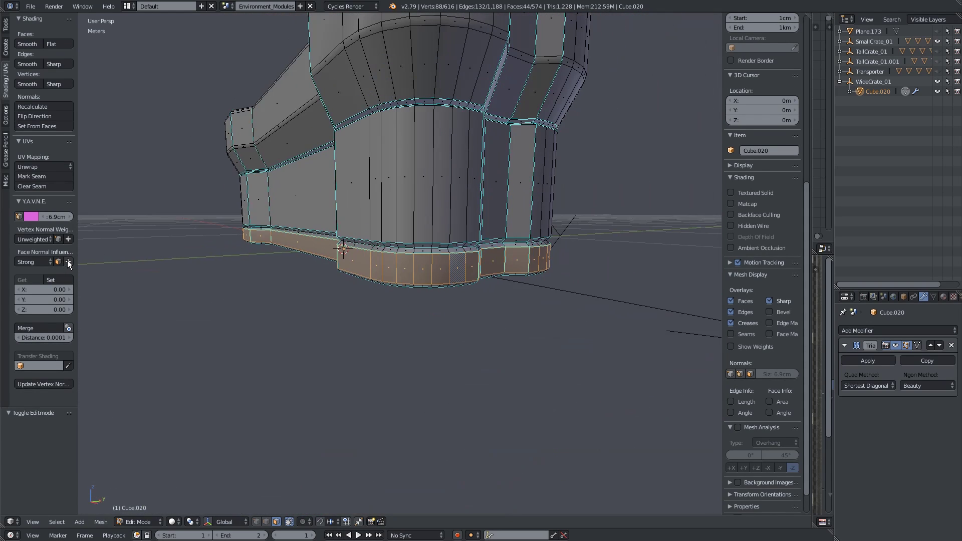
key(Tab)
Step: Deselect the mesh and examine the shading of the wide crate and the neighbouring small crate from several angles
middle_drag(326, 232, 510, 284)
key(Tab)
key(a)
key(Tab)
scroll(431, 255, up, 2)
scroll(510, 283, up, 2)
scroll(509, 283, down, 3)
middle_drag(468, 257, 398, 306)
scroll(399, 305, up, 3)
scroll(398, 310, down, 3)
middle_drag(223, 260, 467, 254)
scroll(454, 265, up, 3)
scroll(446, 236, down, 3)
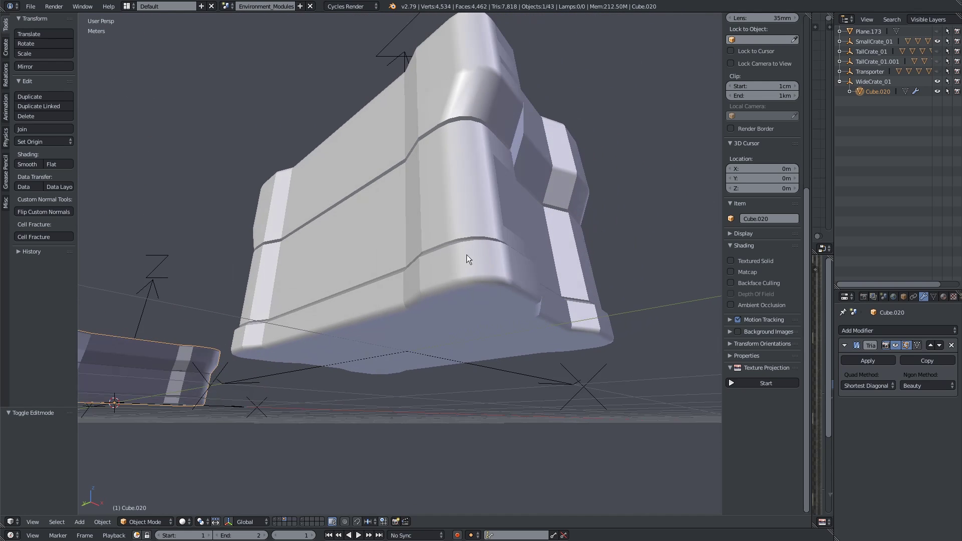
Step: Examine the small crate's underside topology and edge shading in Edit Mode and Object Mode
right_click(456, 266)
scroll(423, 275, up, 3)
scroll(424, 275, down, 1)
key(Tab)
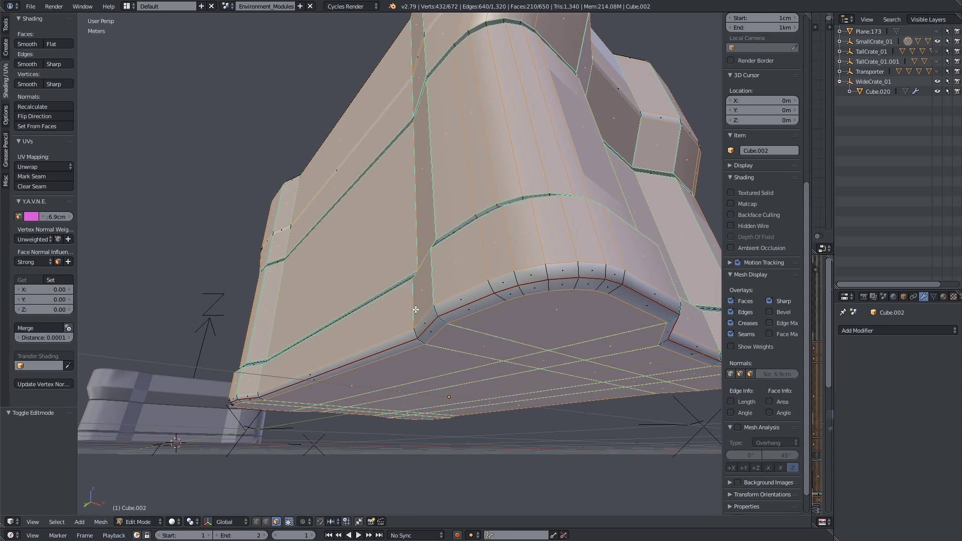
middle_drag(416, 309, 448, 278)
middle_drag(405, 317, 493, 308)
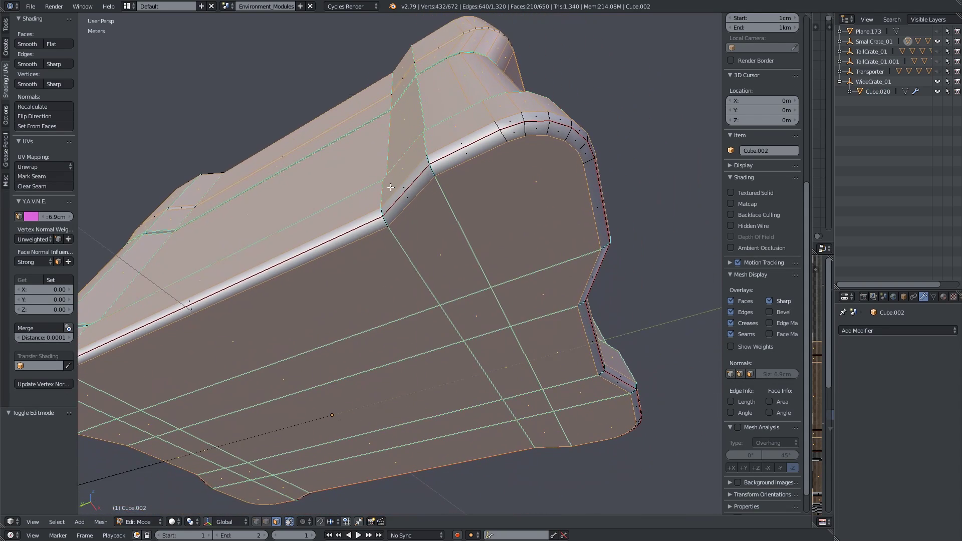
middle_drag(534, 258, 498, 219)
key(Tab)
key(Tab)
key(Tab)
scroll(448, 261, down, 6)
middle_drag(447, 261, 360, 252)
Step: Select vertex pairs around the unevenly shaded faces of the wide crate's lower end band in vertex select mode
right_click(422, 227)
scroll(423, 225, up, 5)
scroll(358, 279, up, 6)
scroll(352, 348, down, 5)
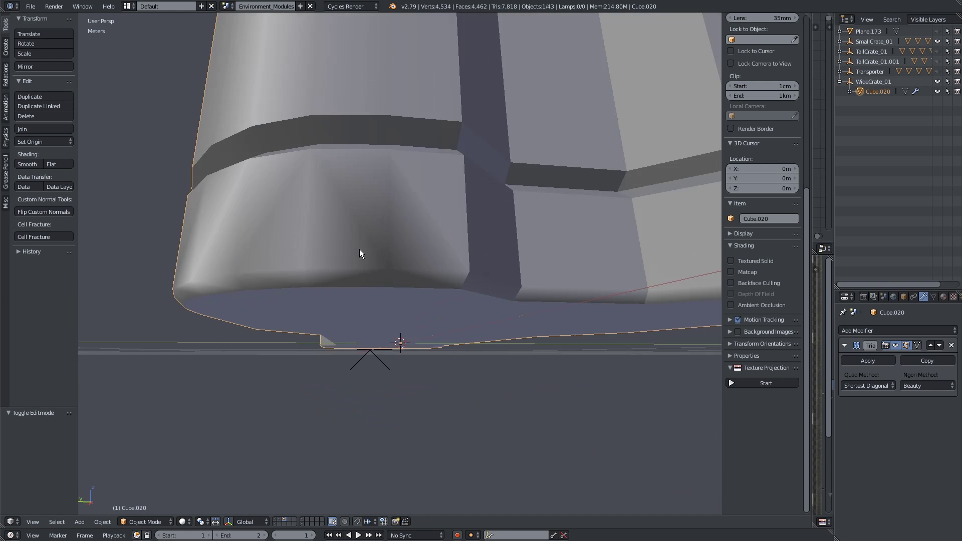
key(Tab)
key(1)
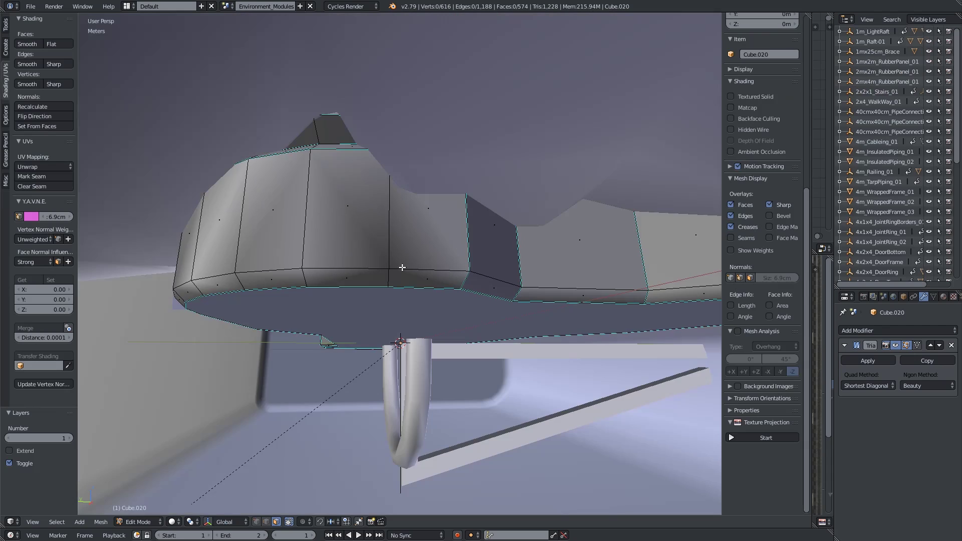
key(3)
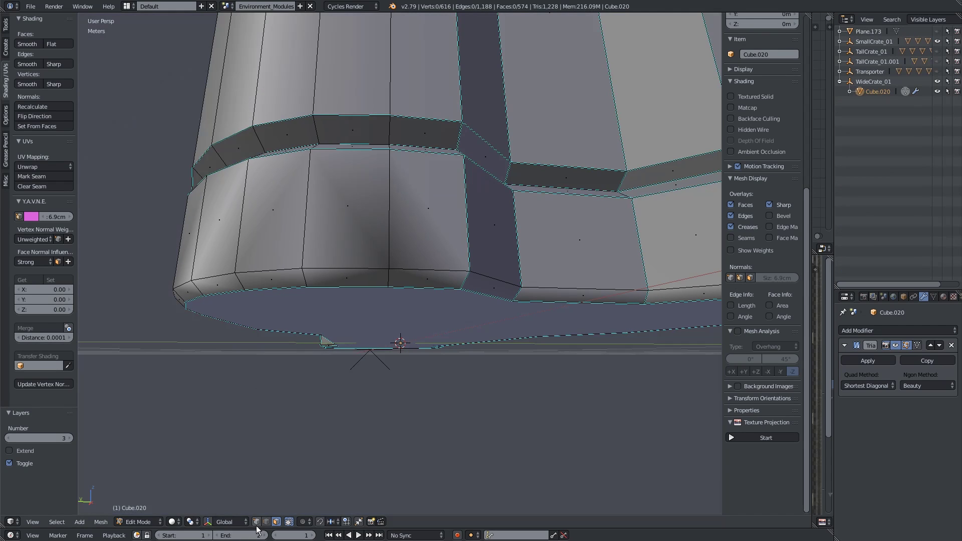
click(382, 270)
shift+click(389, 150)
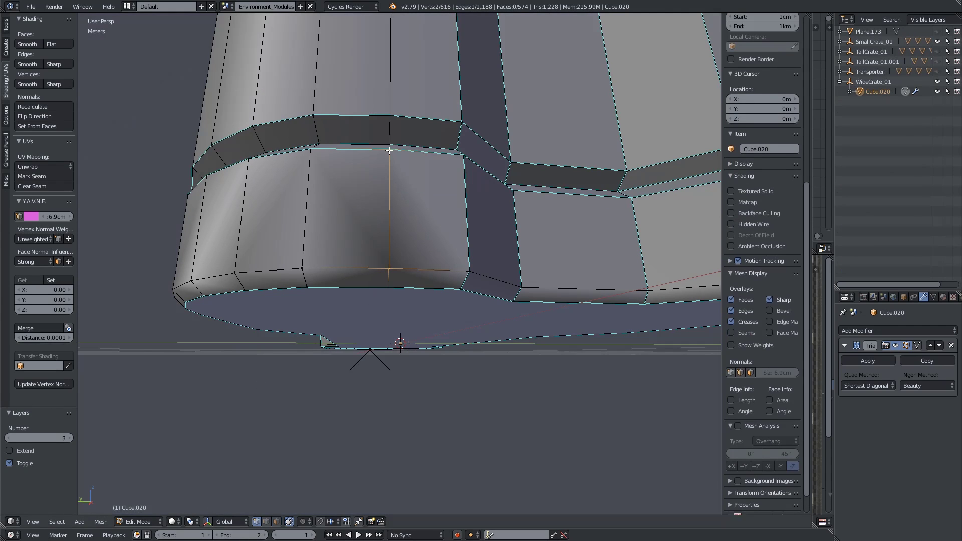
click(466, 170)
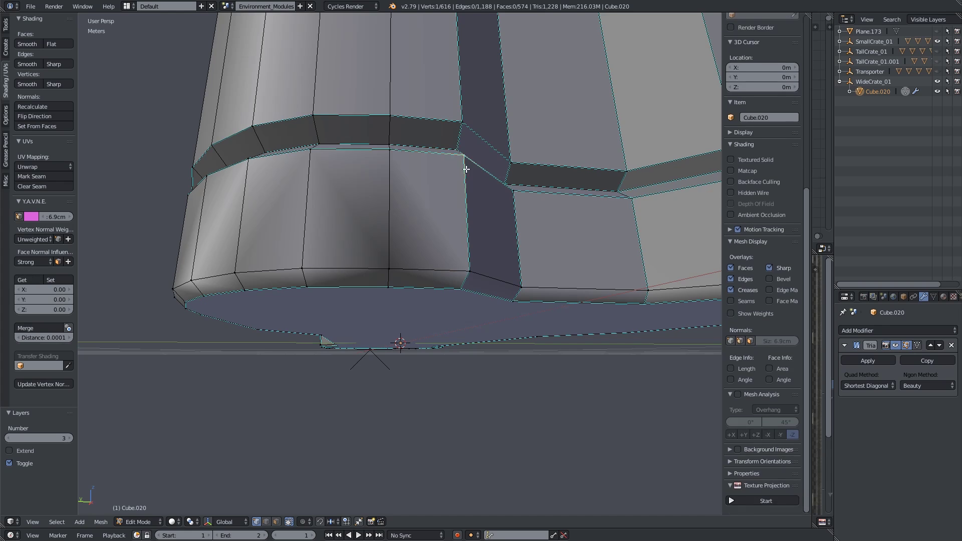
shift+click(387, 266)
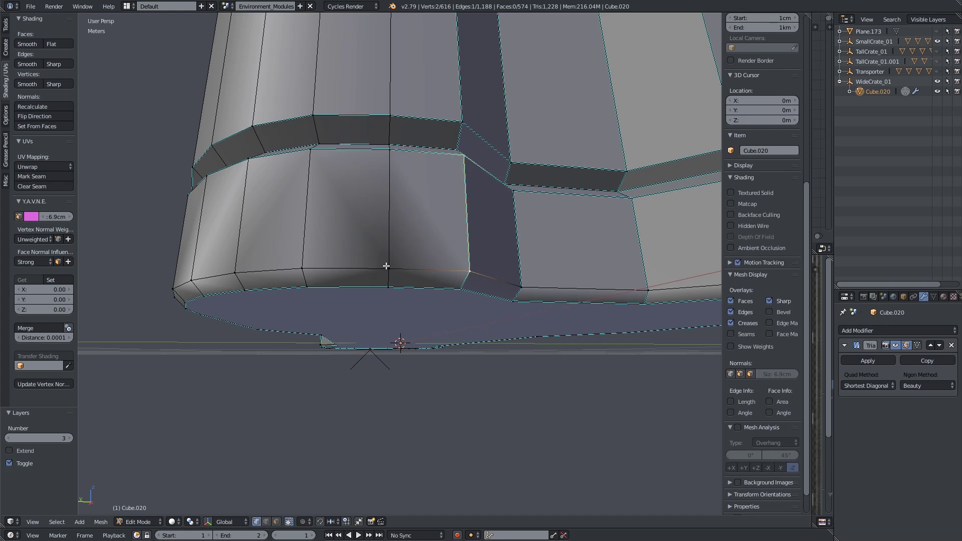
Step: Delete the badly shaded face on the crate's lower rounded corner and fill the gap with a new face
key(x)
click(389, 161)
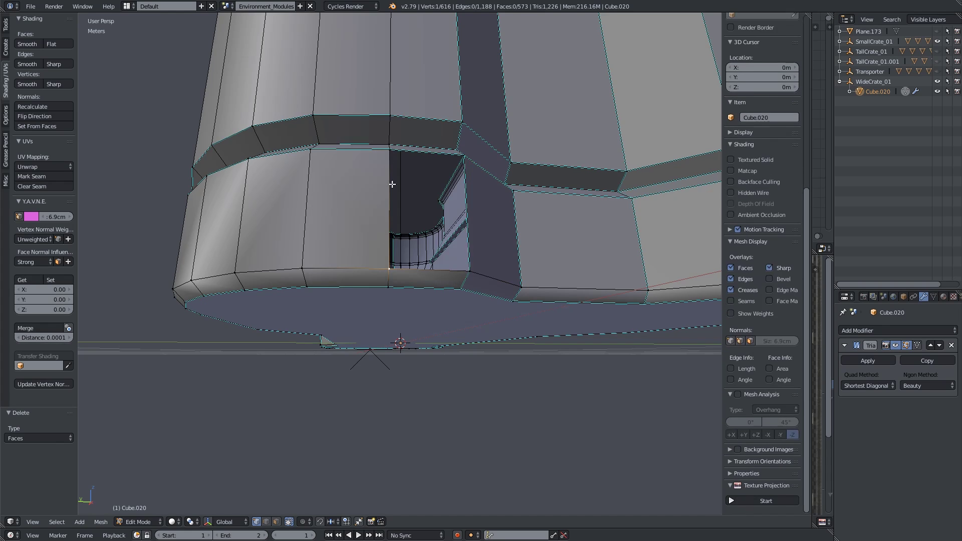
key(f)
middle_drag(428, 229, 281, 178)
key(Tab)
scroll(409, 255, down, 2)
key(Tab)
Step: Delete the narrow bevel face directly below the rebuilt corner face and fill the hole with a new face
right_click(281, 178)
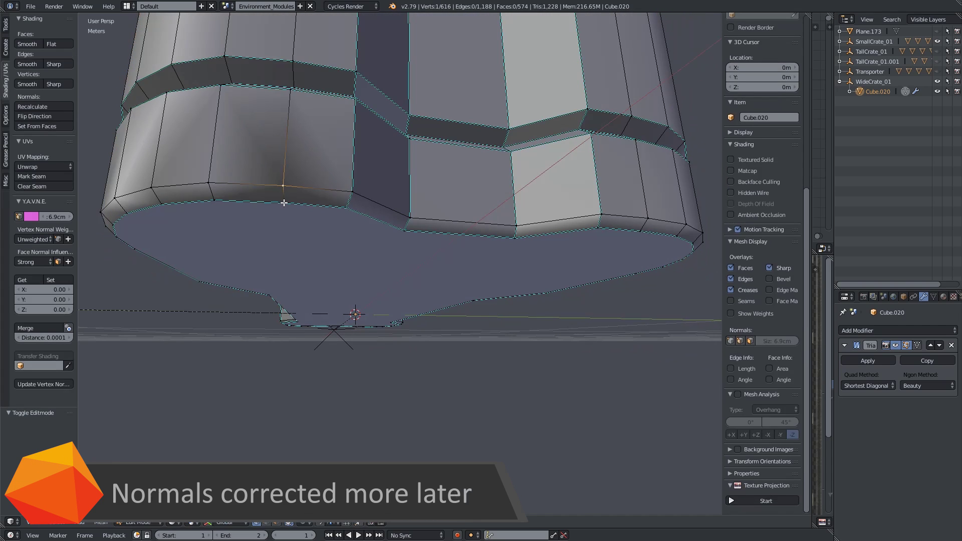
key(x)
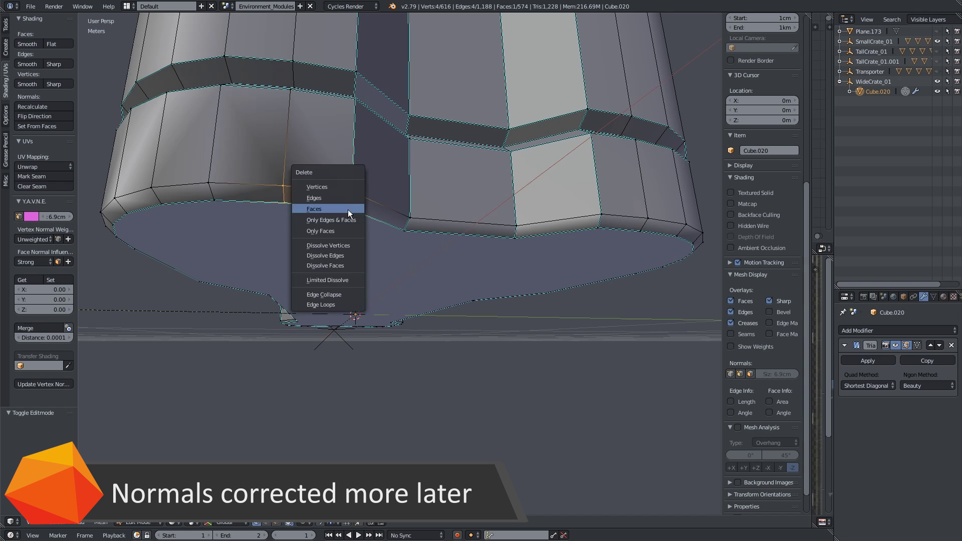
click(350, 211)
right_click(282, 186)
shift+right_click(284, 201)
key(f)
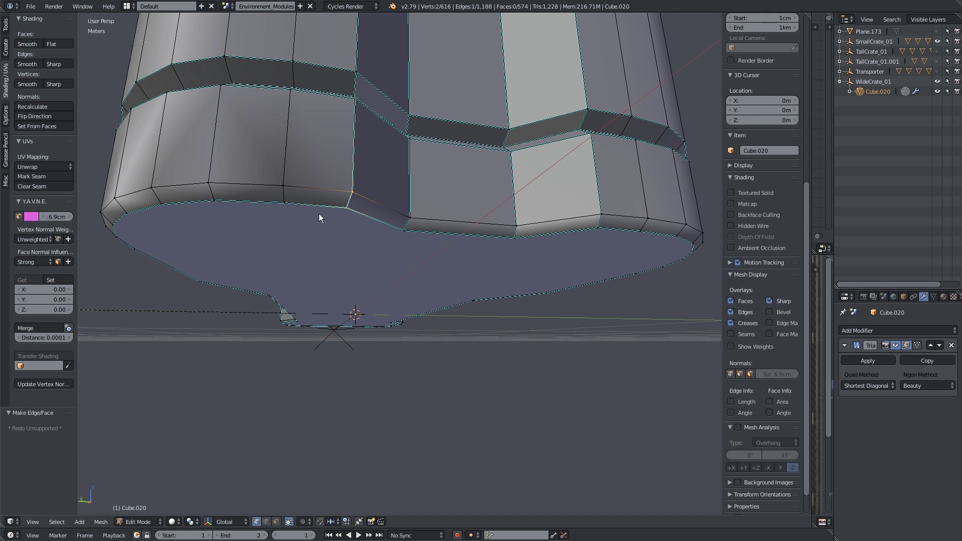
key(Tab)
mouse_move(318, 213)
middle_down()
mouse_move(320, 238)
mouse_move(382, 242)
mouse_move(298, 209)
mouse_move(292, 189)
mouse_move(365, 248)
mouse_move(372, 271)
mouse_move(361, 247)
mouse_move(440, 279)
mouse_move(368, 306)
mouse_move(353, 327)
mouse_move(575, 281)
mouse_move(382, 316)
mouse_move(341, 346)
middle_up()
Step: Select the four wide face loops around the crate's side in face select mode and give them Strong face normal influence
key(Tab)
scroll(353, 327, up, 6)
scroll(448, 326, up, 1)
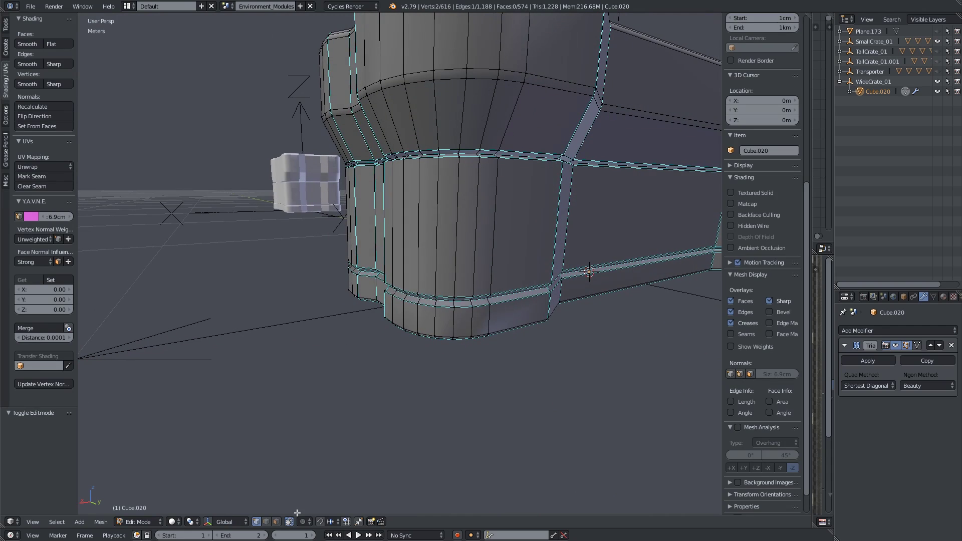
click(276, 521)
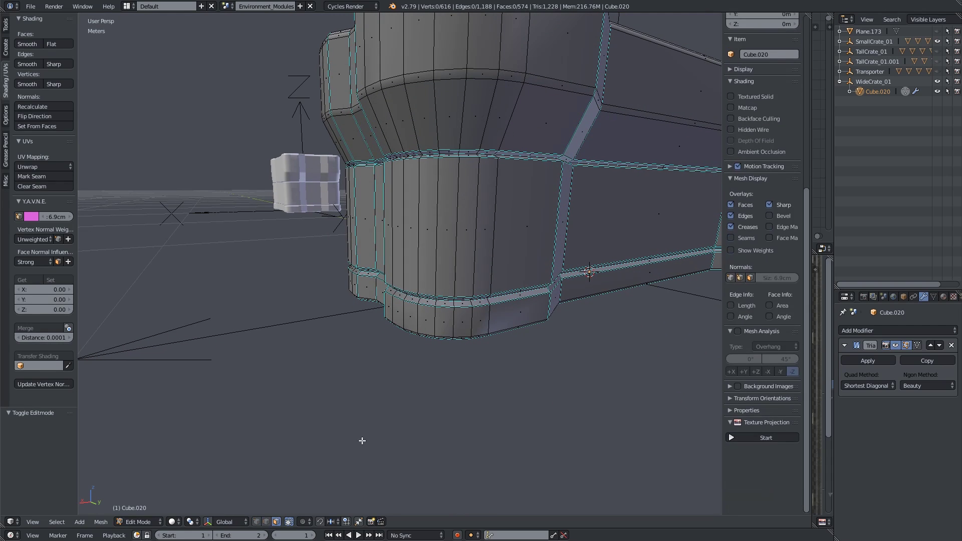
alt+click(436, 319)
alt+shift+click(441, 249)
alt+shift+click(444, 124)
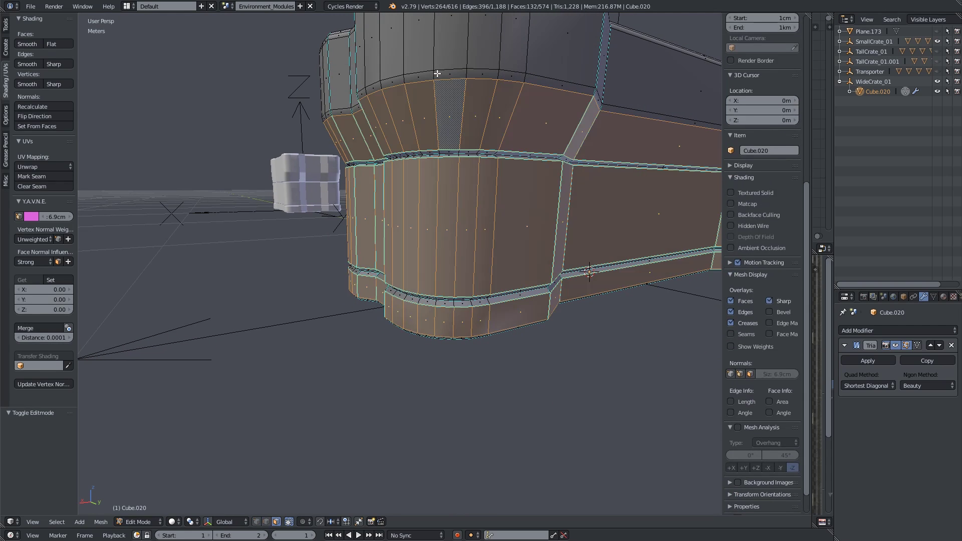
alt+shift+click(437, 55)
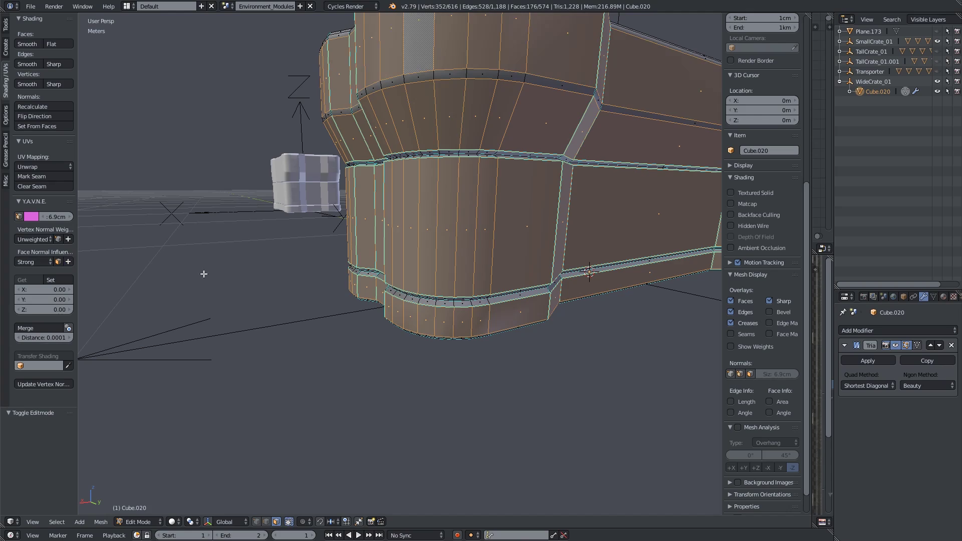
middle_drag(203, 274, 509, 262)
scroll(509, 262, down, 3)
key(Tab)
middle_drag(399, 277, 474, 297)
scroll(474, 297, up, 3)
key(Tab)
middle_drag(300, 306, 541, 248)
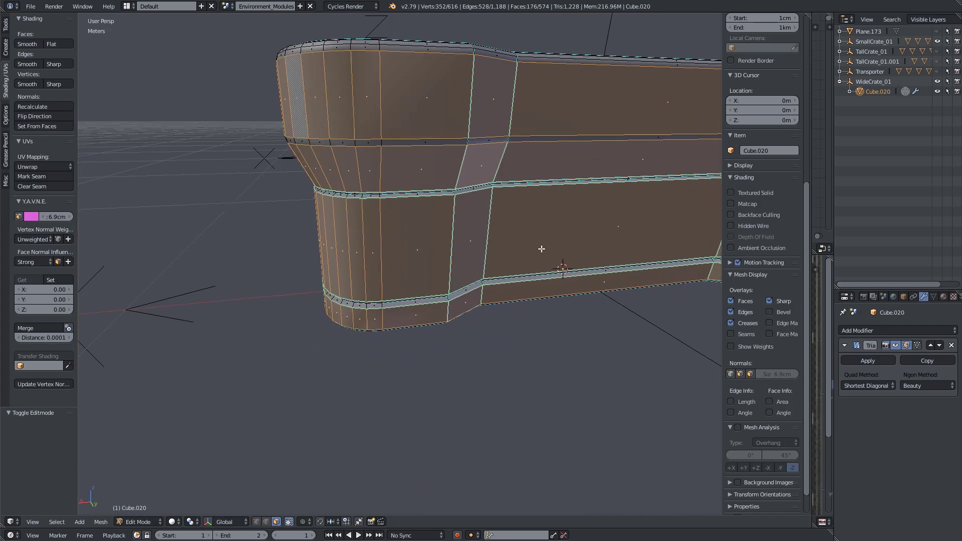
Step: Set the face normal influence option to Medium, select the faces that carry it, and clear the selection again
key(a)
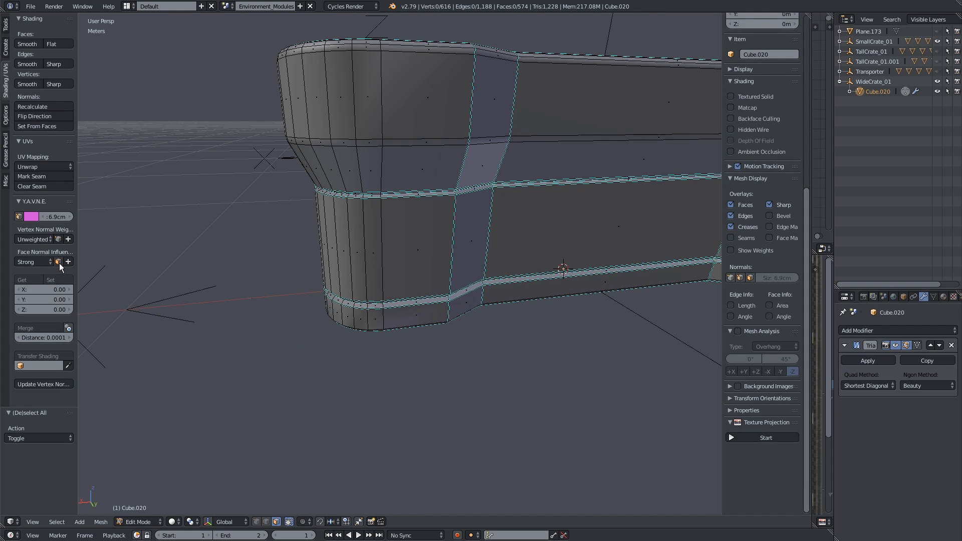
key(ctrl+z)
key(a)
key(a)
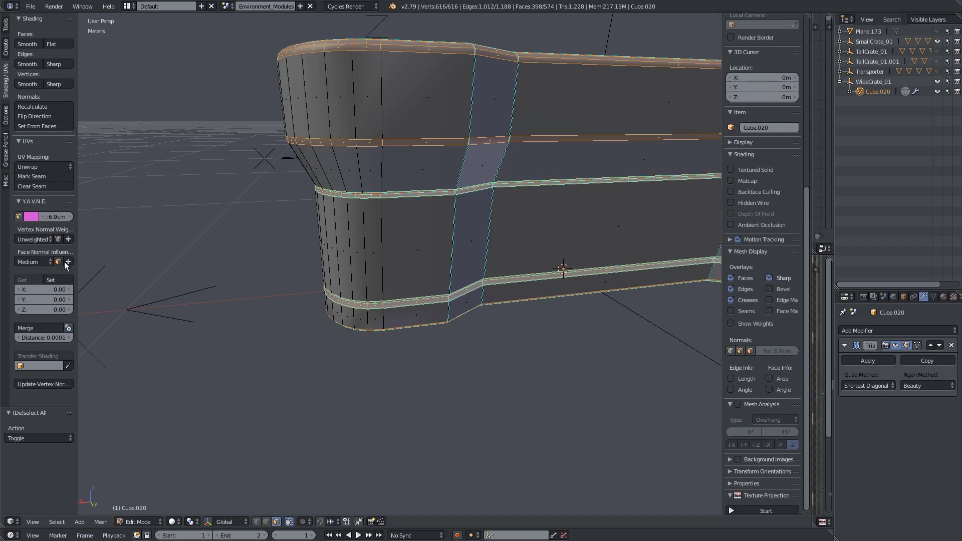
middle_drag(230, 247, 266, 230)
scroll(384, 233, up, 2)
scroll(313, 230, down, 4)
scroll(349, 220, up, 1)
key(a)
Step: Return to Object Mode and switch the 3D view to Material viewport shading
key(Tab)
mouse_move(349, 219)
middle_down()
mouse_move(333, 243)
mouse_move(387, 221)
mouse_move(310, 242)
middle_up()
scroll(332, 242, down, 2)
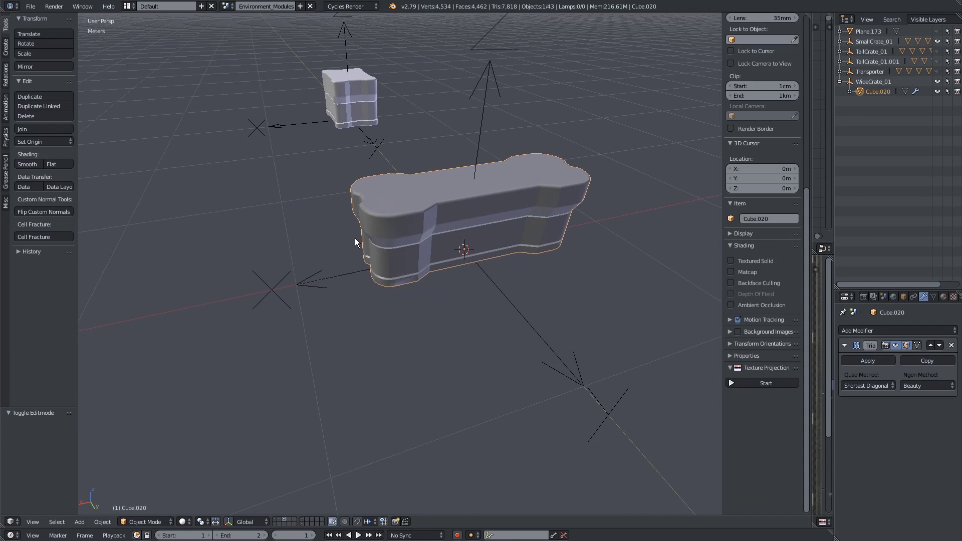
click(184, 522)
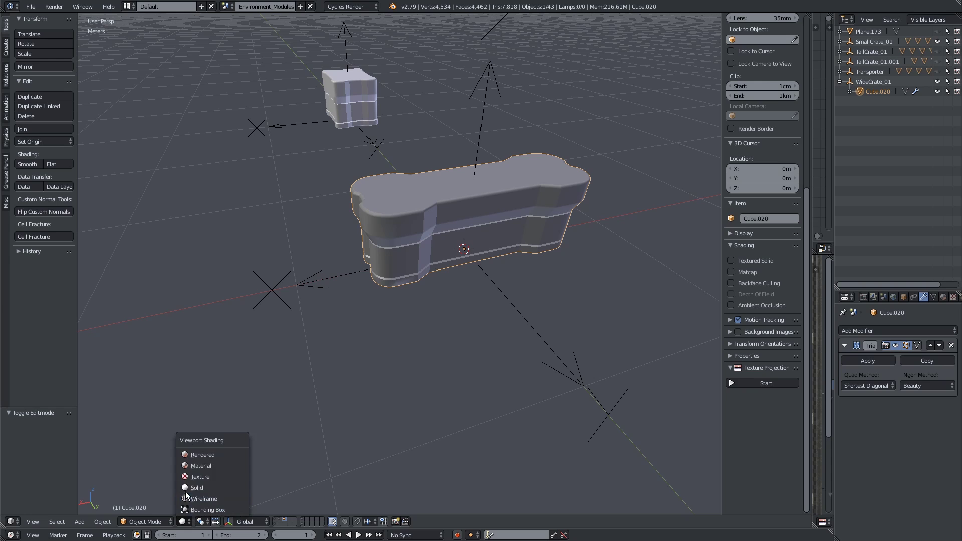
click(200, 465)
scroll(396, 349, up, 2)
mouse_move(396, 349)
middle_down()
mouse_move(433, 348)
mouse_move(451, 296)
mouse_move(533, 336)
middle_up()
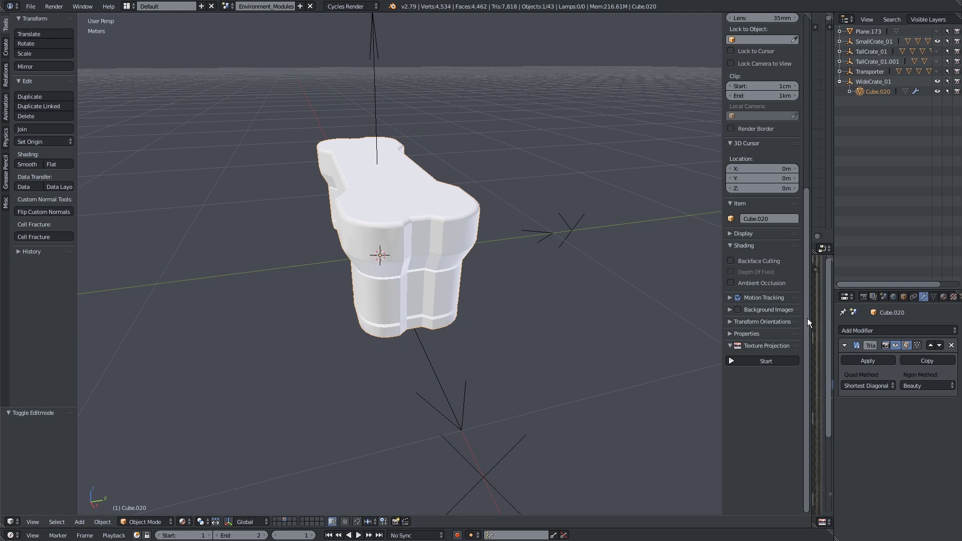
Step: Narrow the 3D viewport to enlarge the node and image editors, and examine the crate's shading from all sides
drag(810, 317, 673, 317)
middle_drag(381, 321, 429, 299)
scroll(428, 299, down, 3)
scroll(429, 300, up, 3)
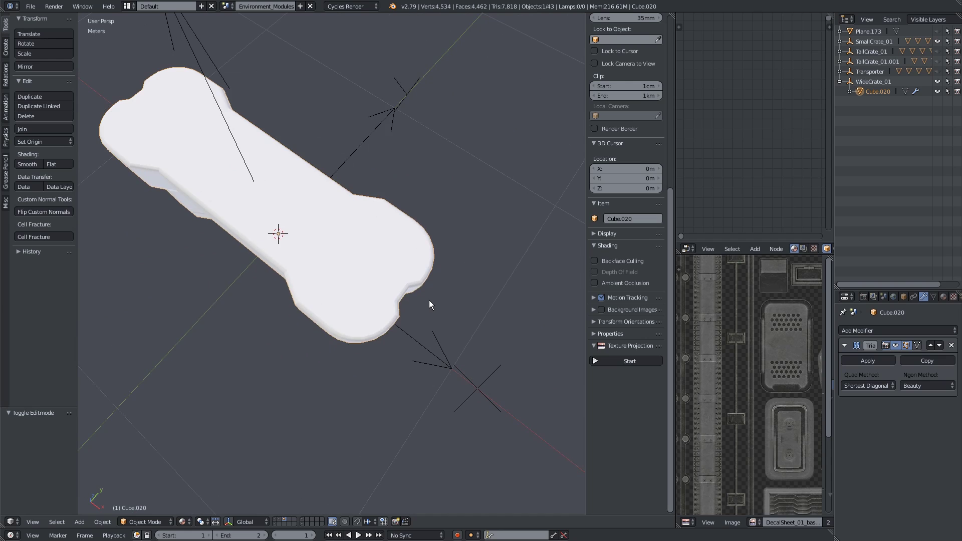
scroll(429, 301, up, 3)
middle_drag(290, 243, 397, 114)
scroll(307, 233, down, 4)
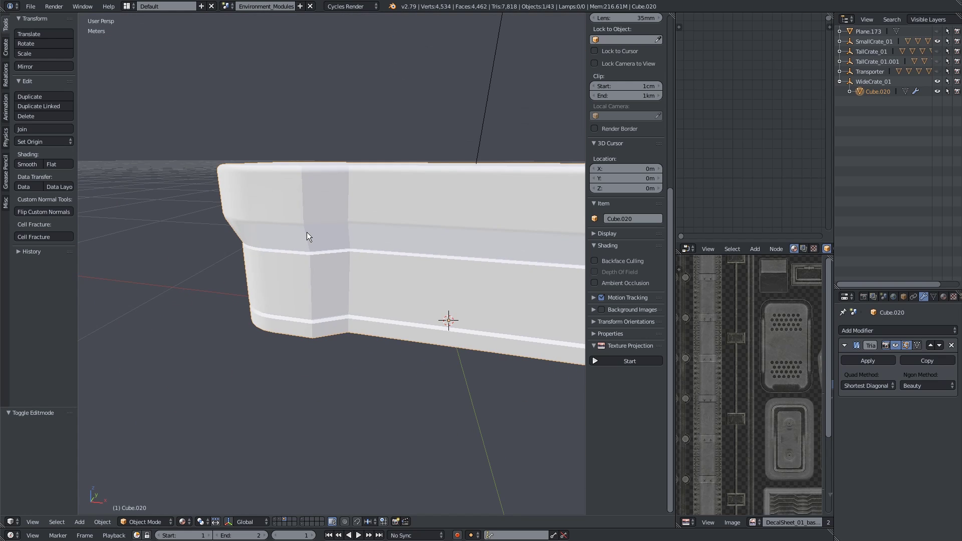
middle_drag(307, 233, 341, 211)
scroll(351, 170, down, 3)
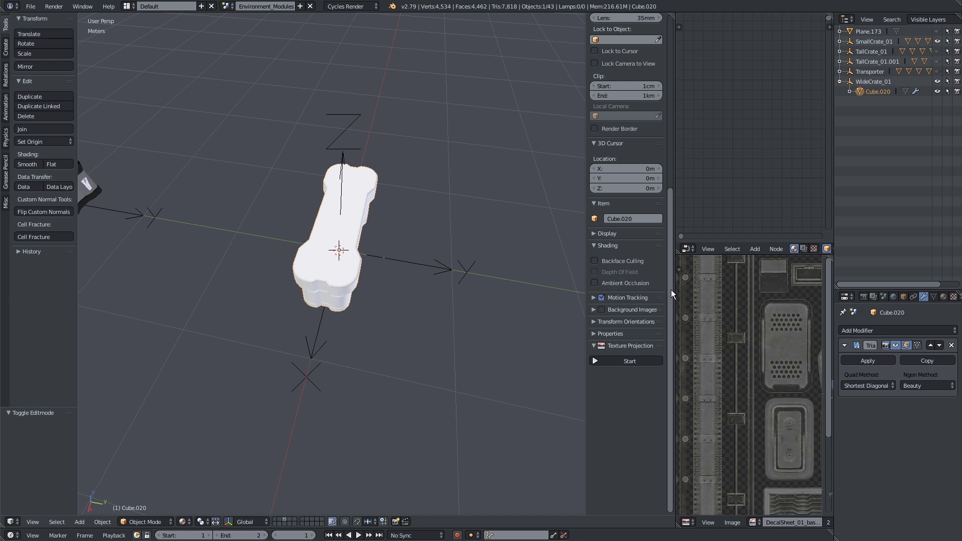
drag(674, 290, 626, 280)
scroll(347, 255, up, 3)
middle_drag(340, 255, 317, 314)
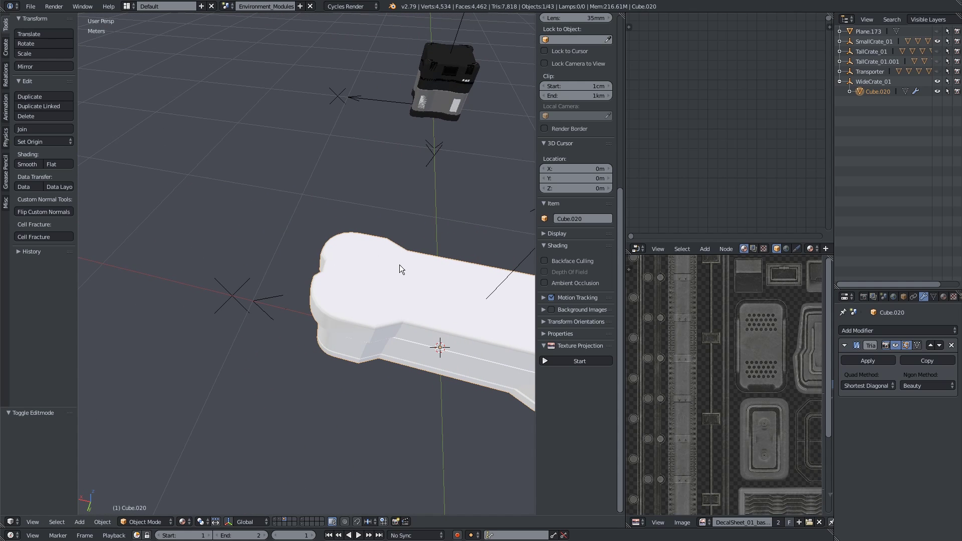
middle_drag(343, 279, 328, 321)
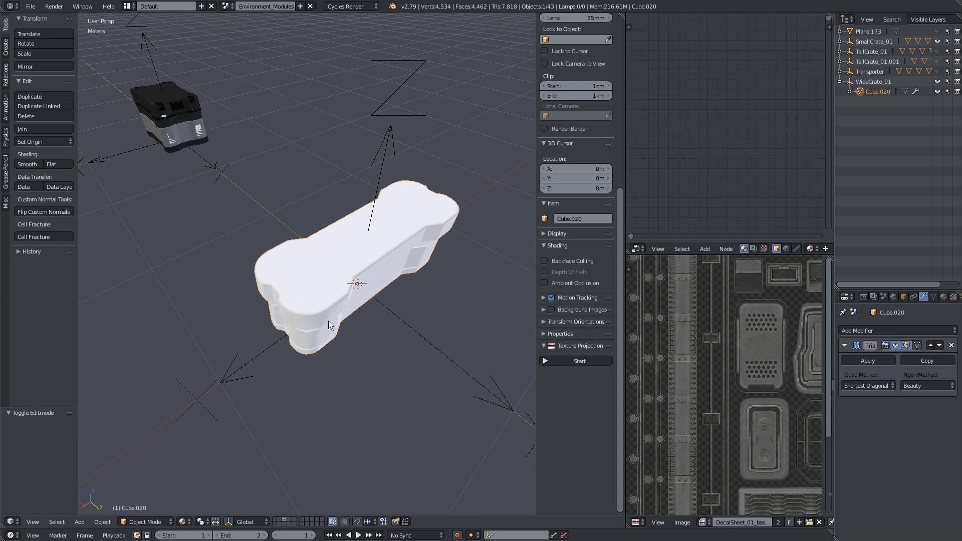
scroll(328, 320, up, 5)
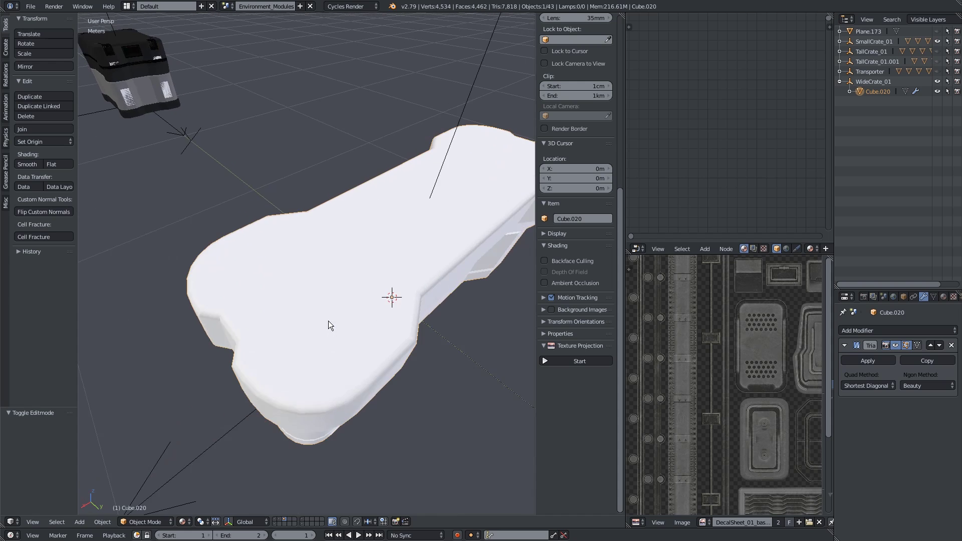
middle_drag(329, 321, 332, 247)
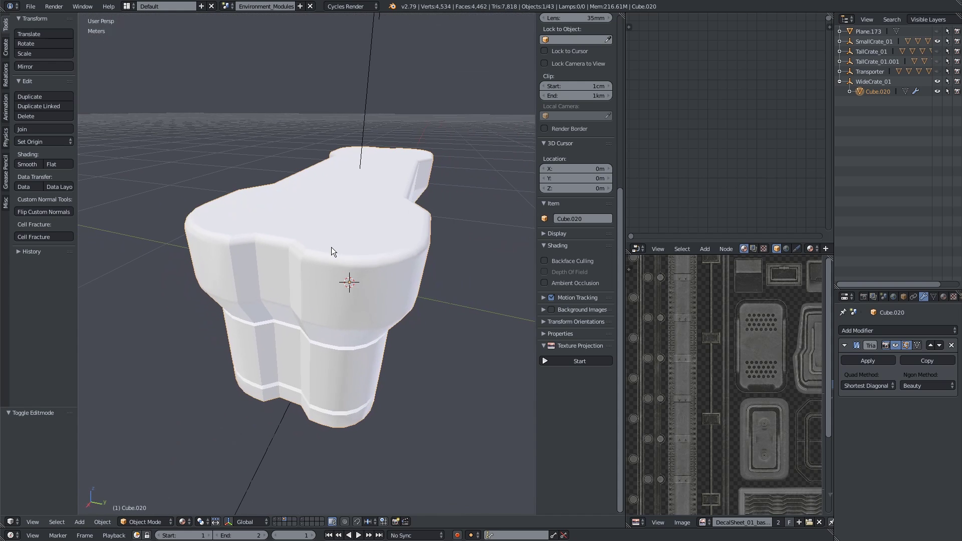
Step: Open the material settings and check which materials the small crate uses
click(943, 297)
middle_drag(328, 260, 331, 266)
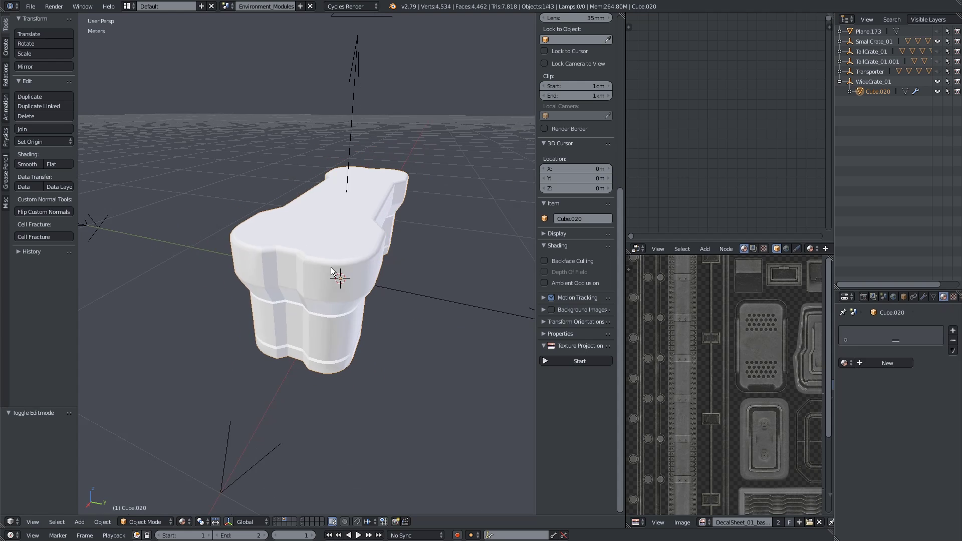
click(844, 362)
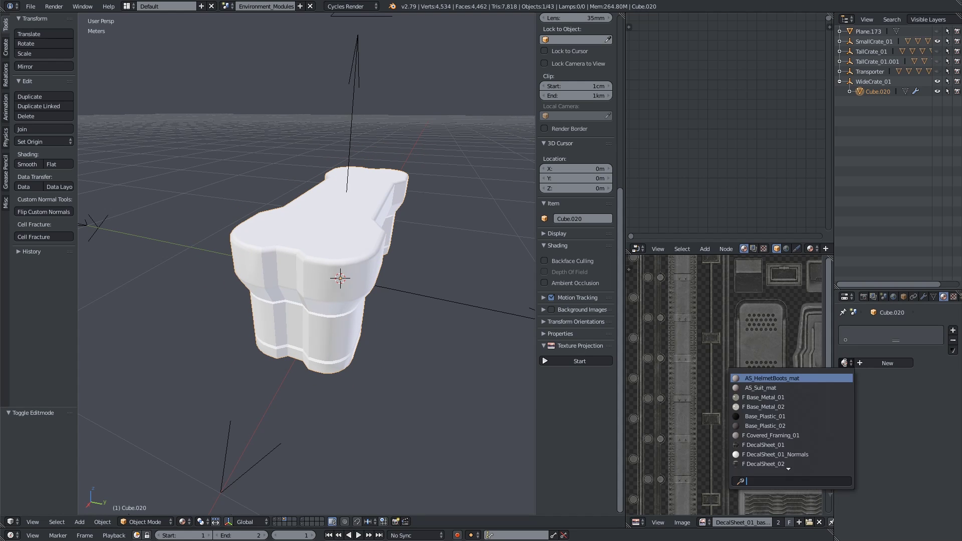
scroll(344, 298, down, 3)
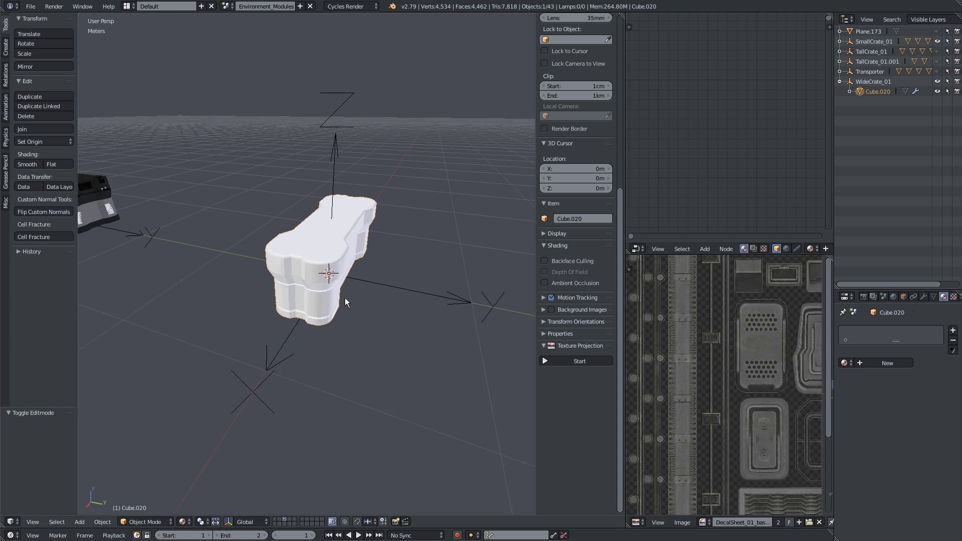
middle_drag(345, 298, 340, 250)
right_click(183, 214)
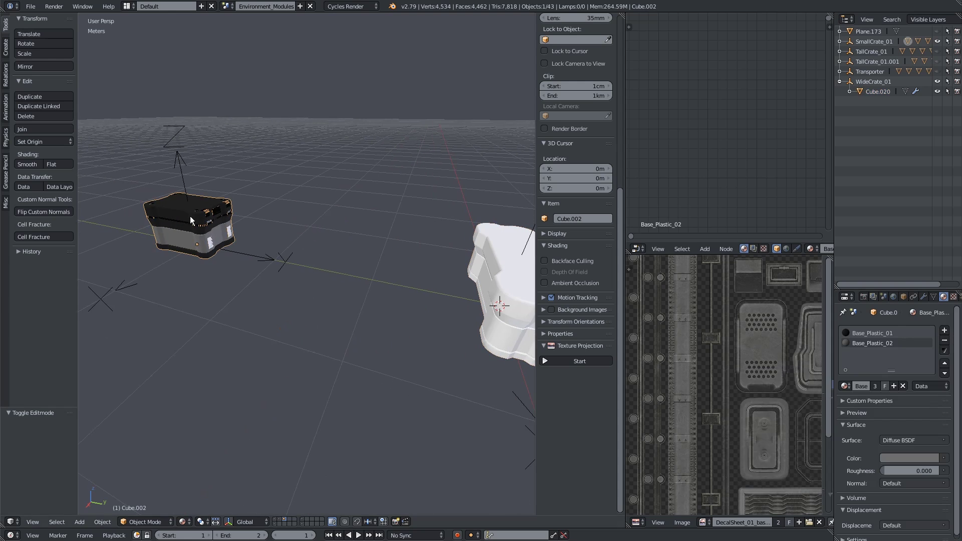
key(alt+Home)
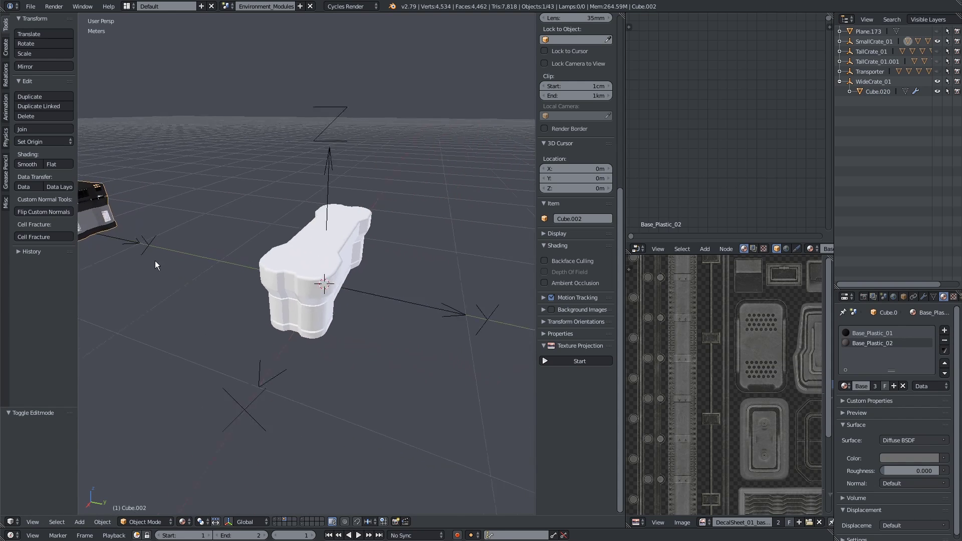
Step: Select the wide crate again and give it the existing Base_Plastic_01 material
middle_drag(155, 260, 328, 256)
right_click(328, 256)
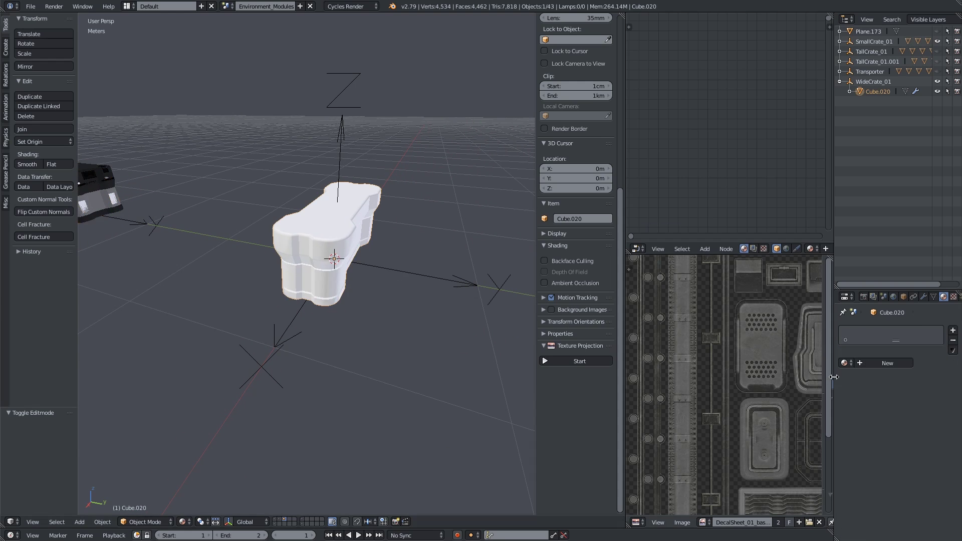
click(845, 363)
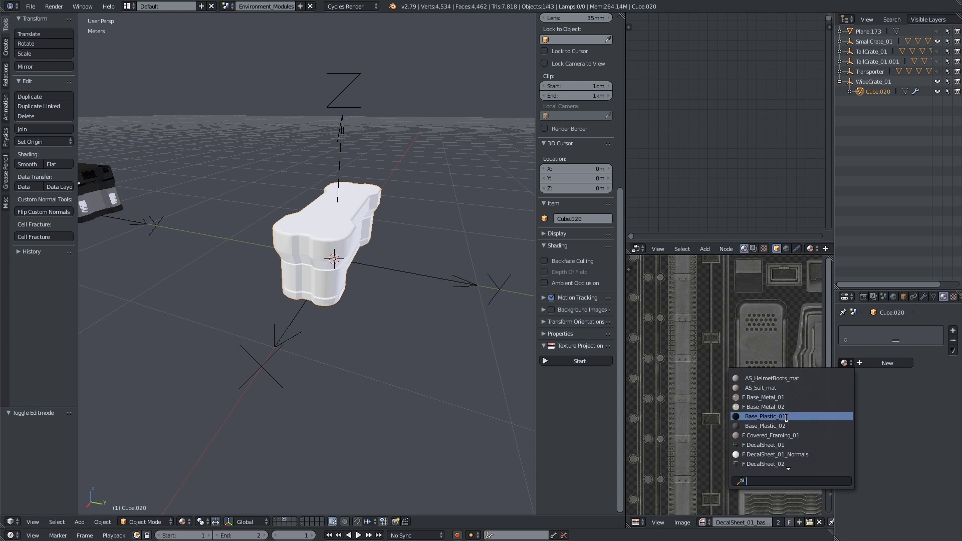
key(Return)
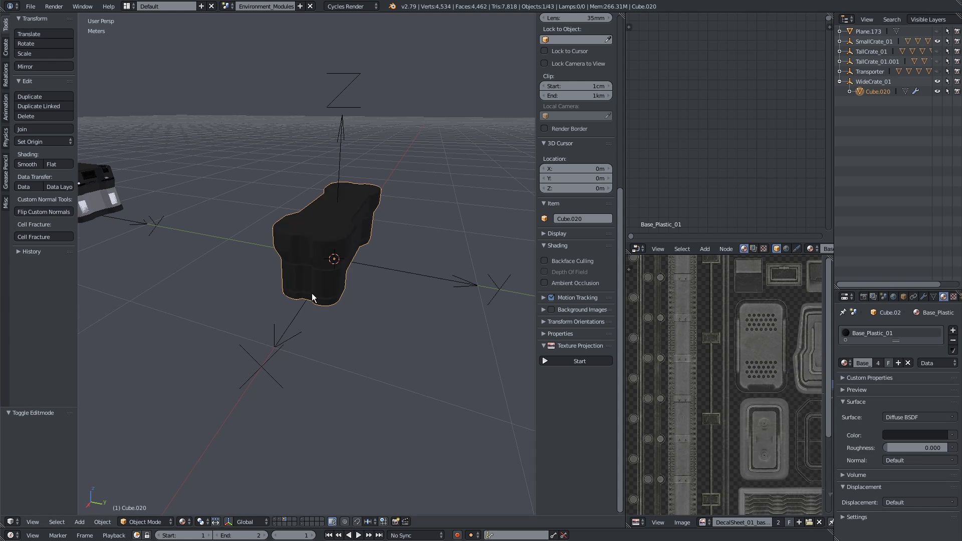
Step: In Edit Mode, select the tall face loop around the crate's lower body and grow the selection by one step
middle_drag(490, 340, 276, 273)
scroll(277, 275, up, 3)
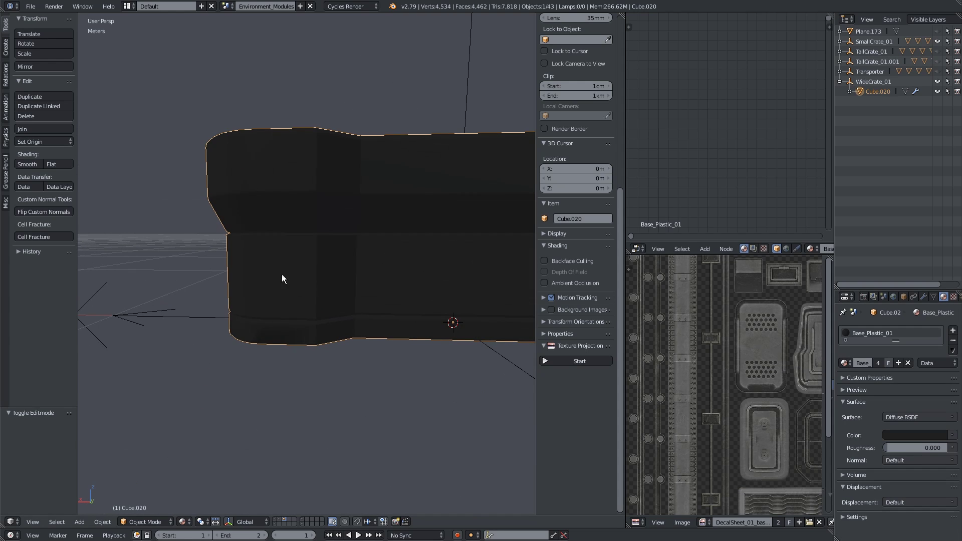
middle_drag(334, 287, 499, 329)
middle_drag(333, 306, 345, 259)
scroll(275, 279, down, 2)
scroll(345, 259, up, 5)
key(Tab)
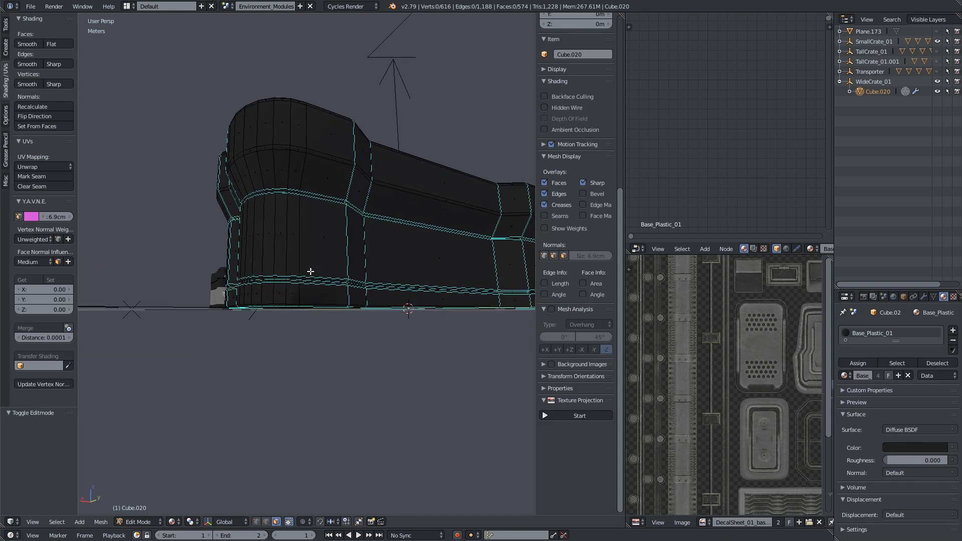
alt+click(306, 259)
scroll(305, 259, up, 3)
middle_drag(306, 259, 375, 285)
key(ctrl+KP_Add)
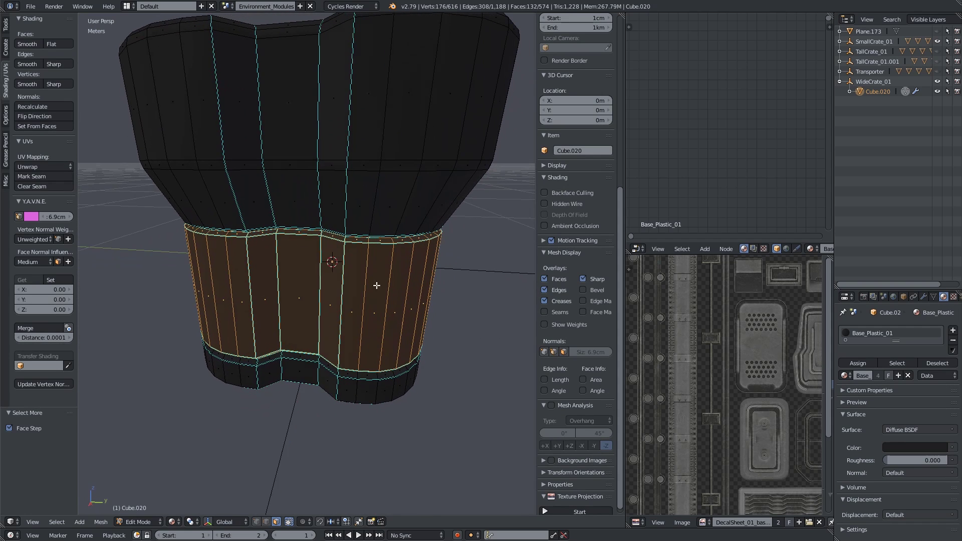
Step: Add a second material slot with Base_Plastic_02, assign it to the selected band, and leave Edit Mode
click(952, 330)
click(845, 398)
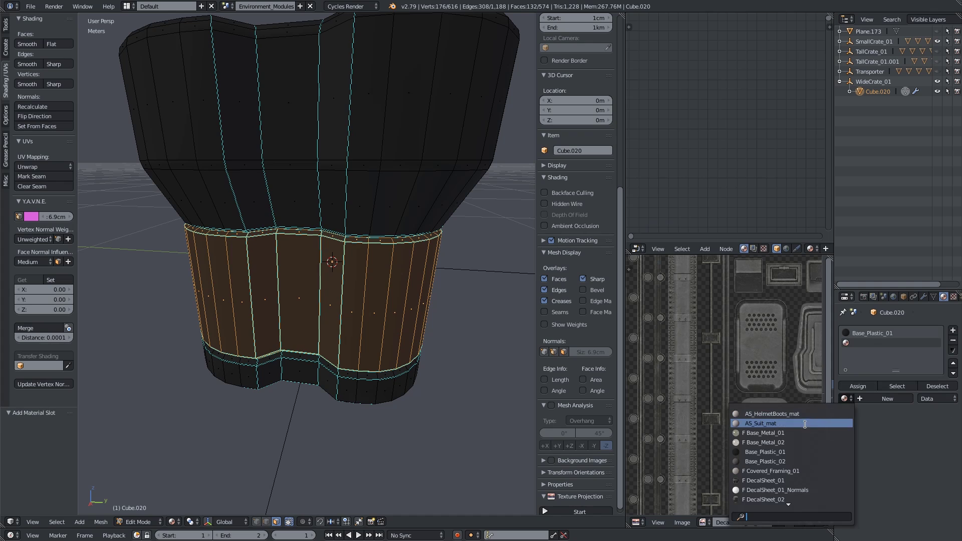
click(781, 461)
middle_drag(351, 260, 451, 283)
click(848, 388)
key(Tab)
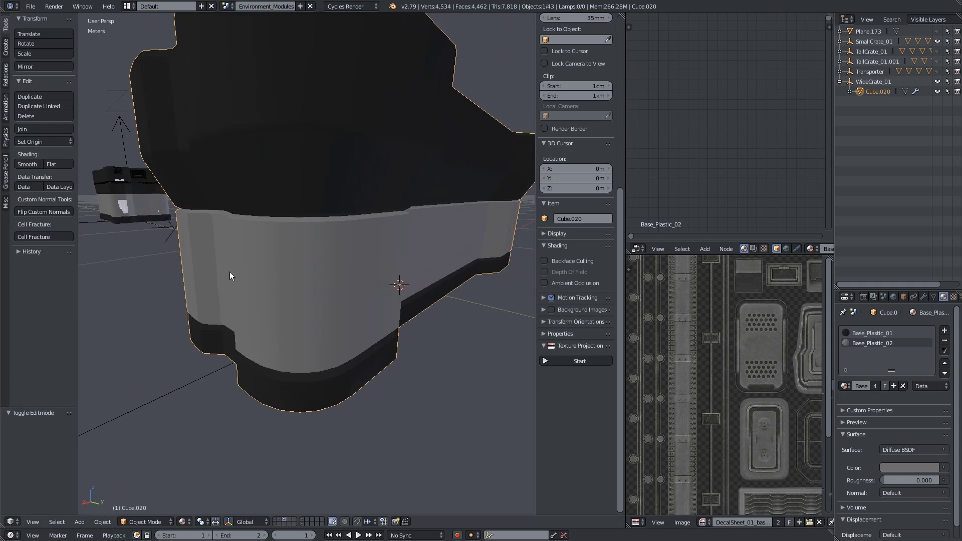
scroll(229, 272, down, 5)
middle_drag(264, 262, 332, 267)
scroll(264, 255, up, 3)
scroll(292, 257, down, 10)
key(KP_Decimal)
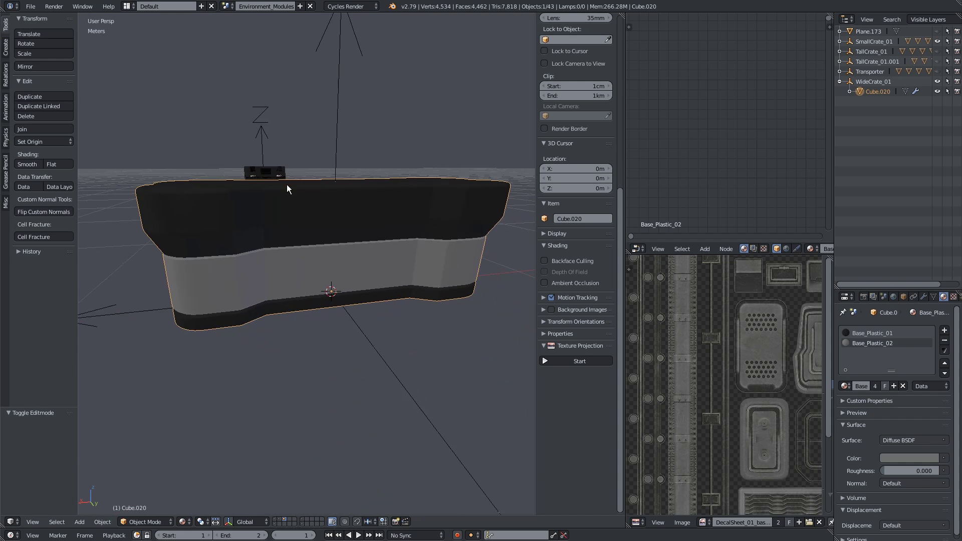
Step: Examine the shading around the wide crate, especially on the rounded lower band at its narrow end
middle_drag(286, 185, 275, 220)
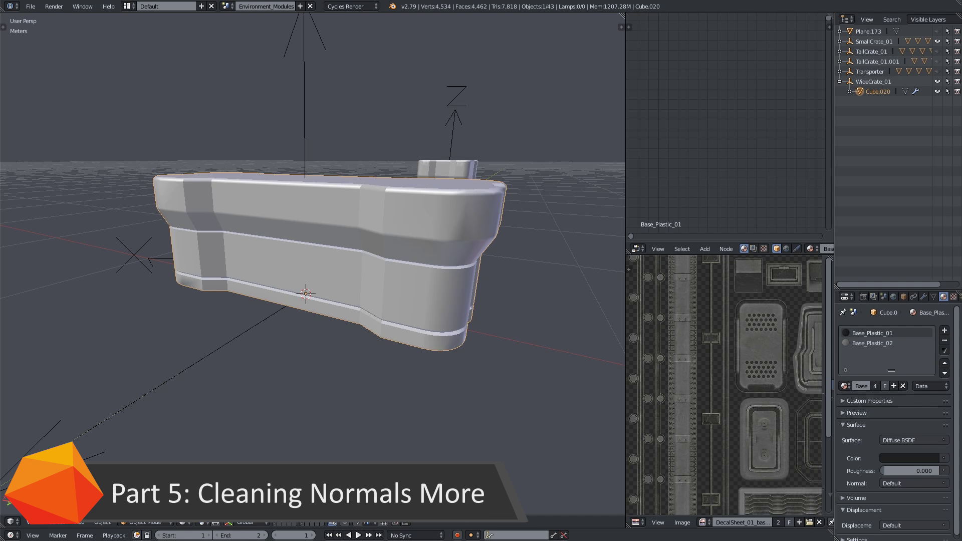
middle_drag(232, 364, 305, 347)
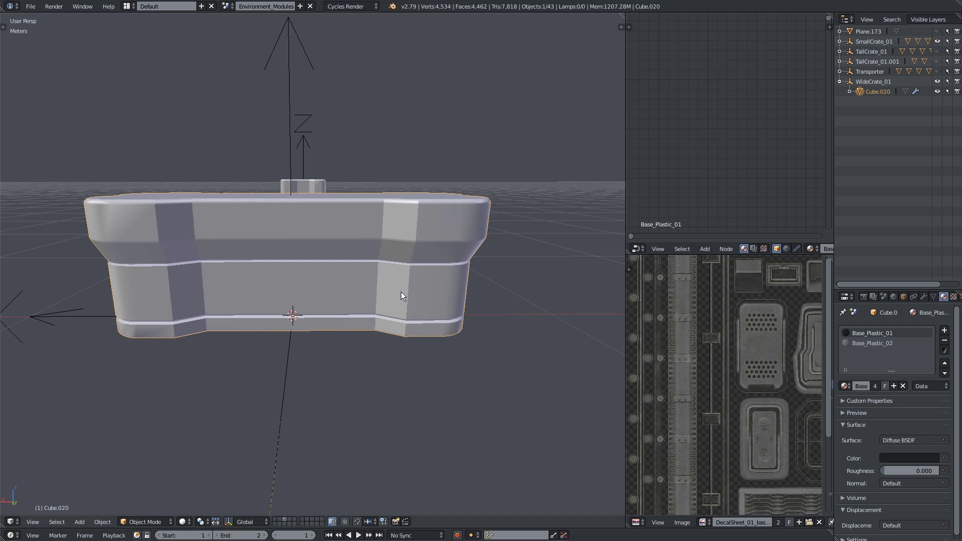
middle_drag(401, 292, 421, 305)
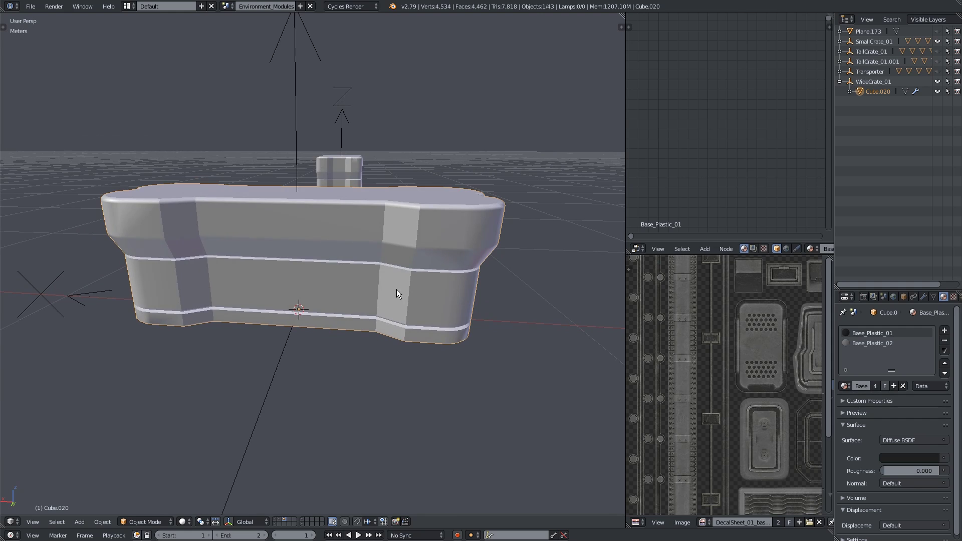
middle_drag(395, 291, 205, 227)
scroll(218, 237, up, 2)
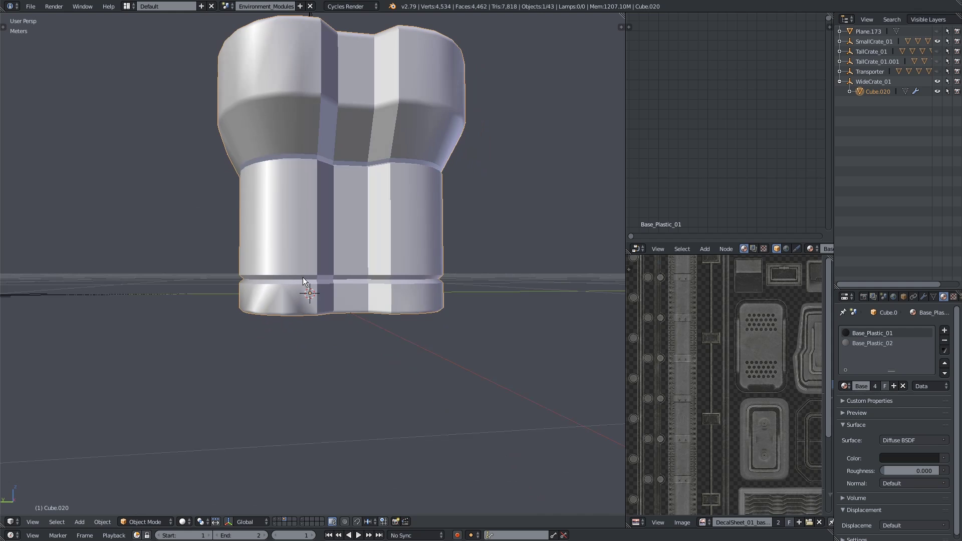
middle_drag(277, 215, 300, 185)
scroll(319, 239, up, 4)
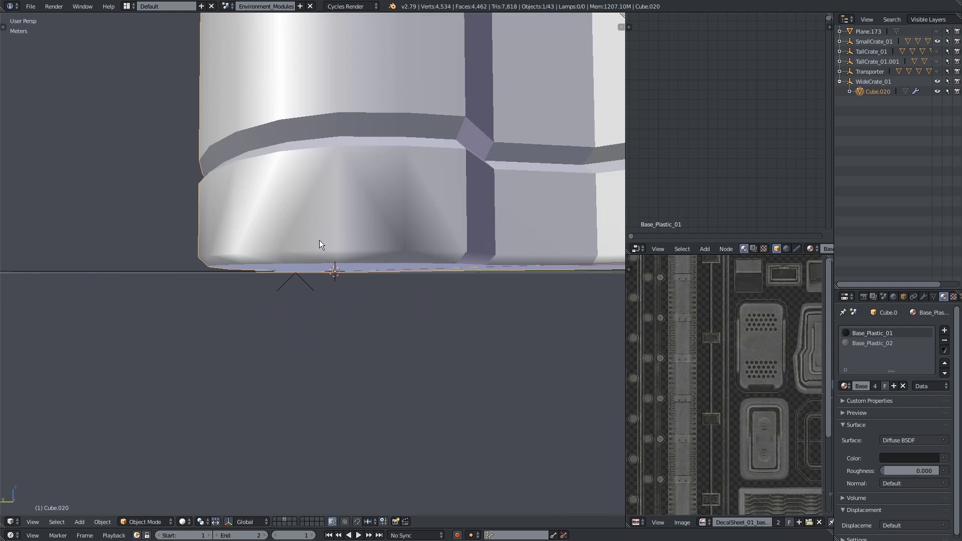
mouse_move(332, 236)
middle_down()
mouse_move(295, 224)
mouse_move(325, 228)
middle_up()
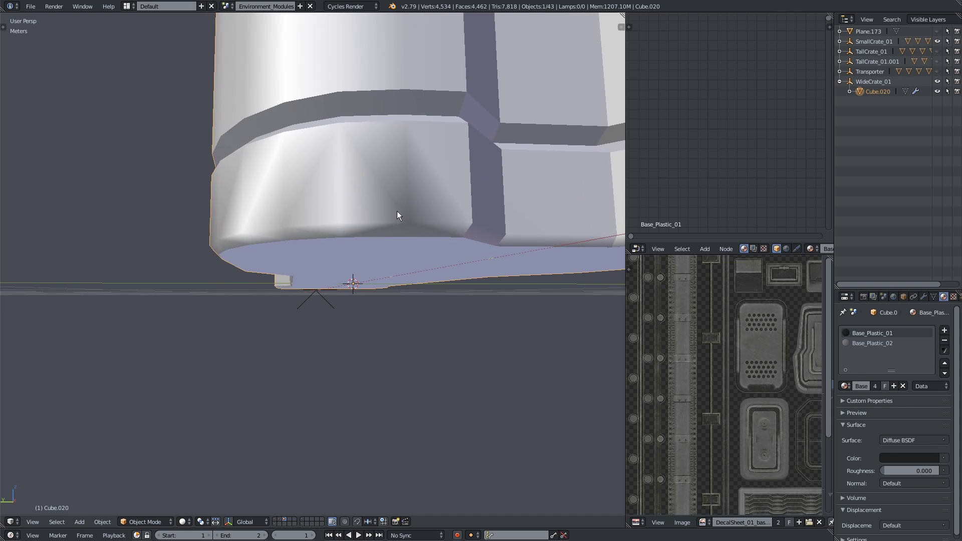
scroll(402, 220, down, 3)
middle_drag(401, 221, 350, 264)
scroll(350, 265, up, 2)
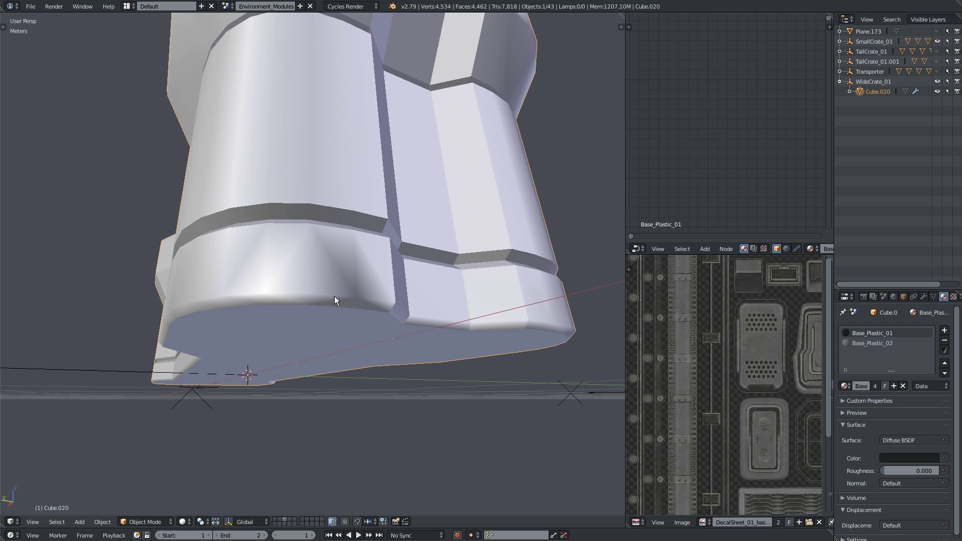
middle_drag(316, 247, 275, 299)
scroll(333, 264, up, 2)
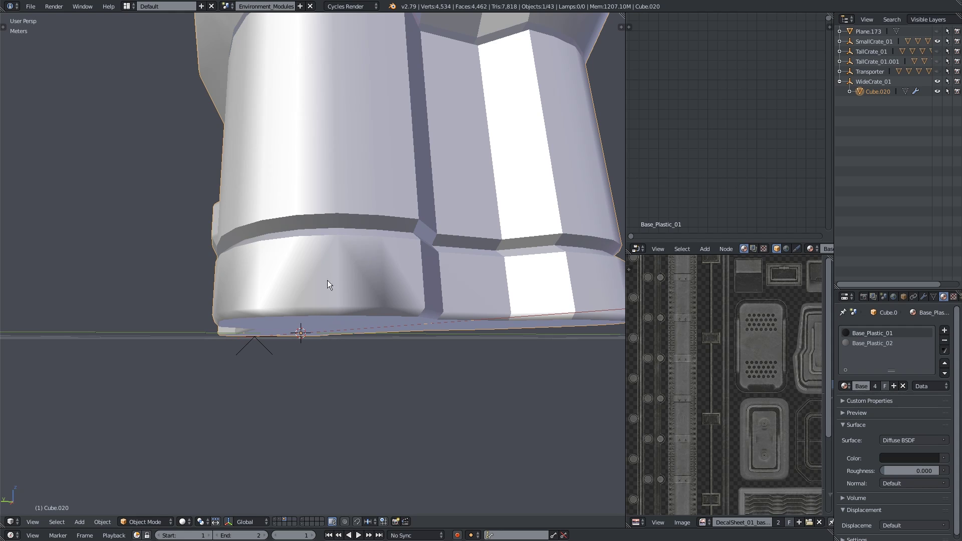
Step: In Edit Mode, knife a diagonal edge across the darkly shaded face of the lower band at the rounded end
scroll(326, 281, down, 1)
key(Tab)
scroll(307, 300, up, 4)
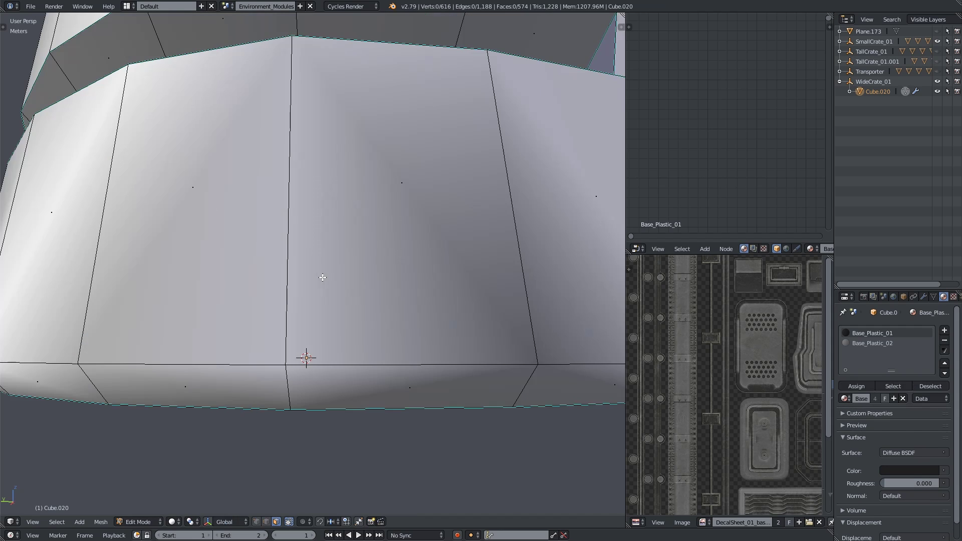
scroll(307, 287, down, 2)
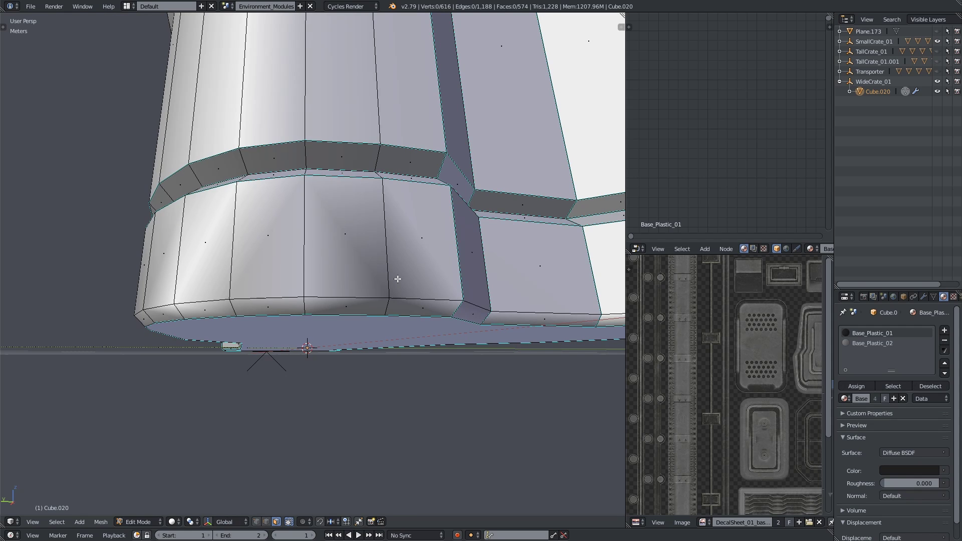
key(k)
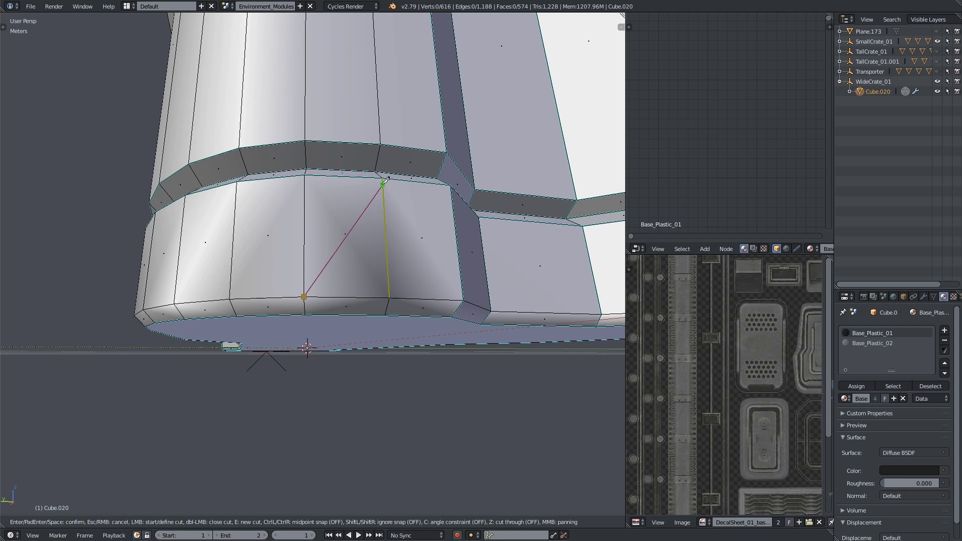
key(Return)
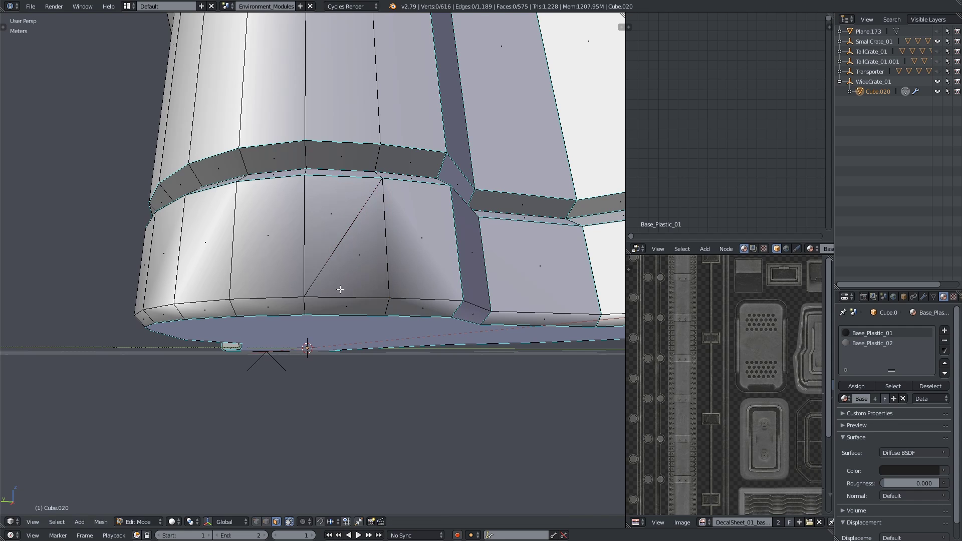
Step: Knife a matching diagonal edge across the neighbouring face of the lower band and check the shading in Object Mode
key(Tab)
key(Tab)
scroll(340, 290, down, 3)
middle_drag(345, 289, 298, 283)
key(k)
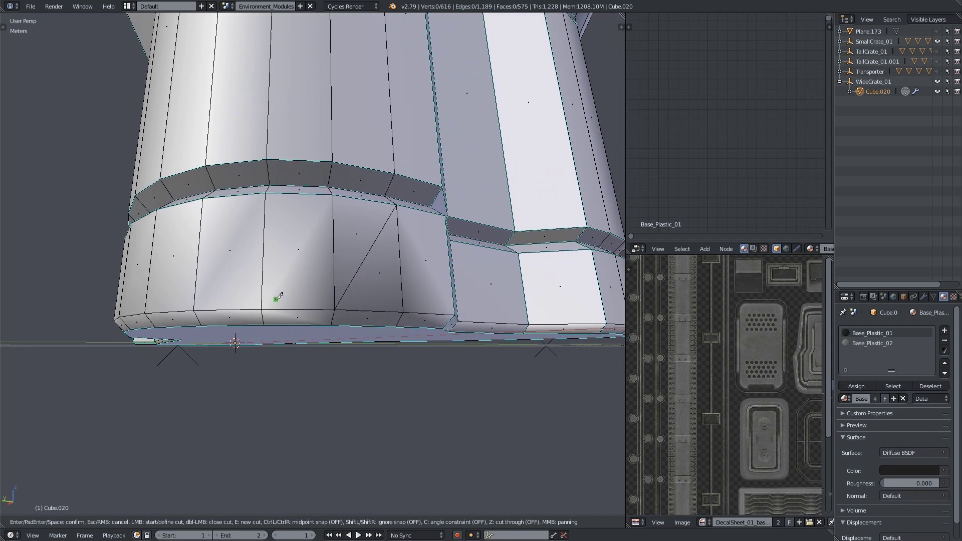
click(261, 309)
key(Return)
key(Tab)
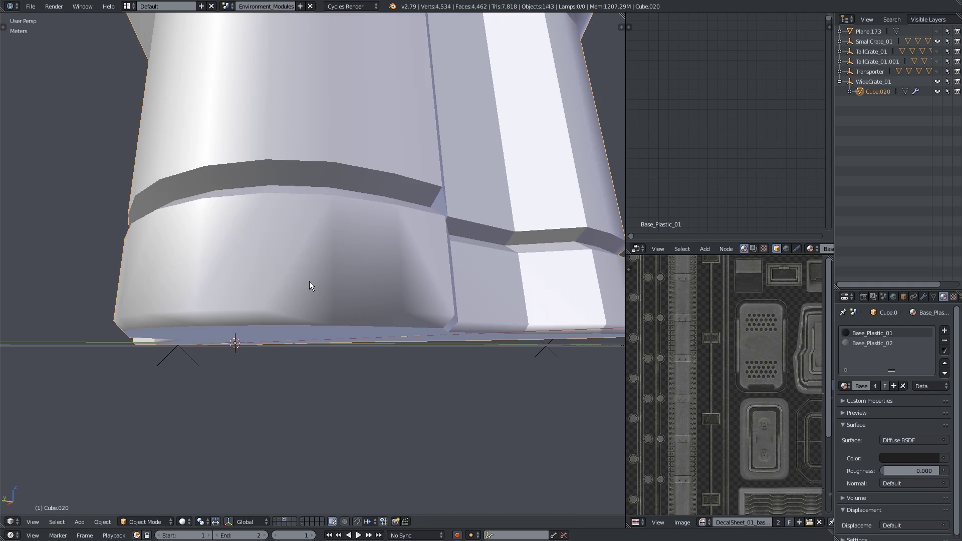
Step: In Edit Mode, knife a diagonal edge across the narrow bottom bevel face beneath the previously cut lower-band faces
mouse_move(309, 281)
middle_down()
mouse_move(290, 281)
mouse_move(308, 270)
middle_up()
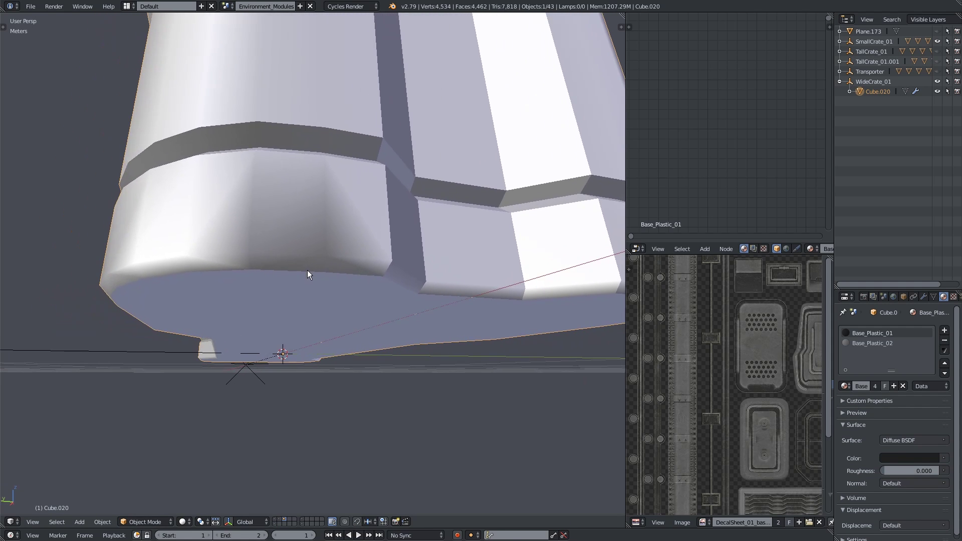
key(Tab)
key(k)
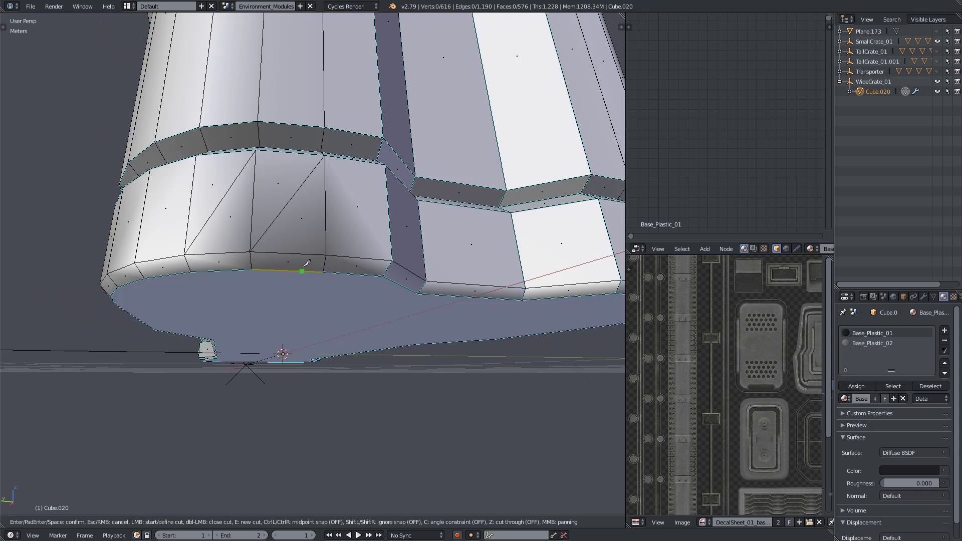
click(324, 270)
key(Return)
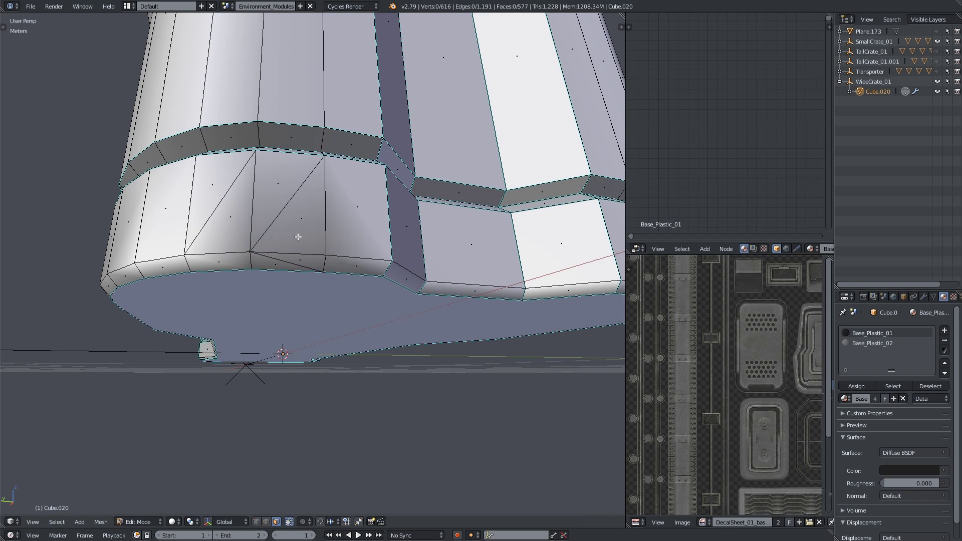
Step: Knife a diagonal edge across the lower-band face next to the hard vertical corner and leave Edit Mode
middle_drag(298, 240, 275, 250)
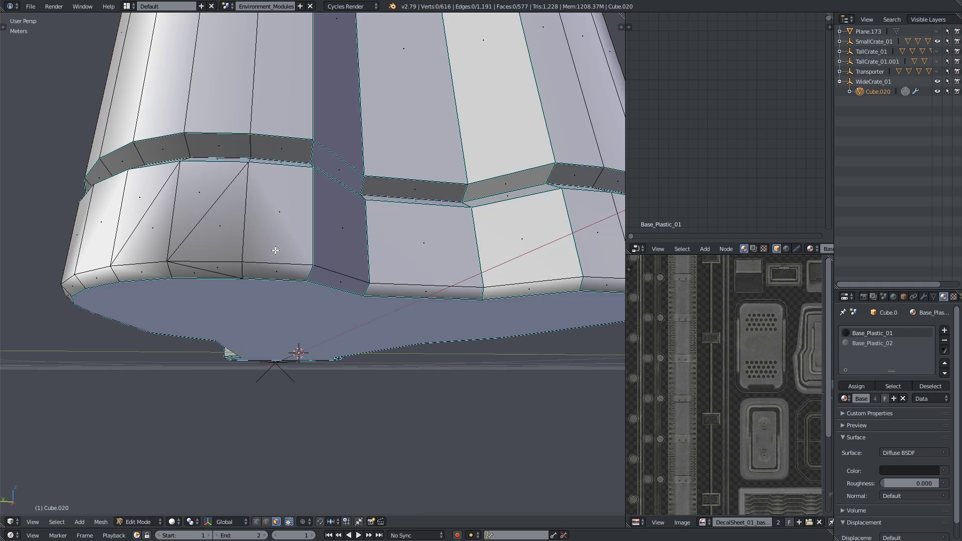
key(k)
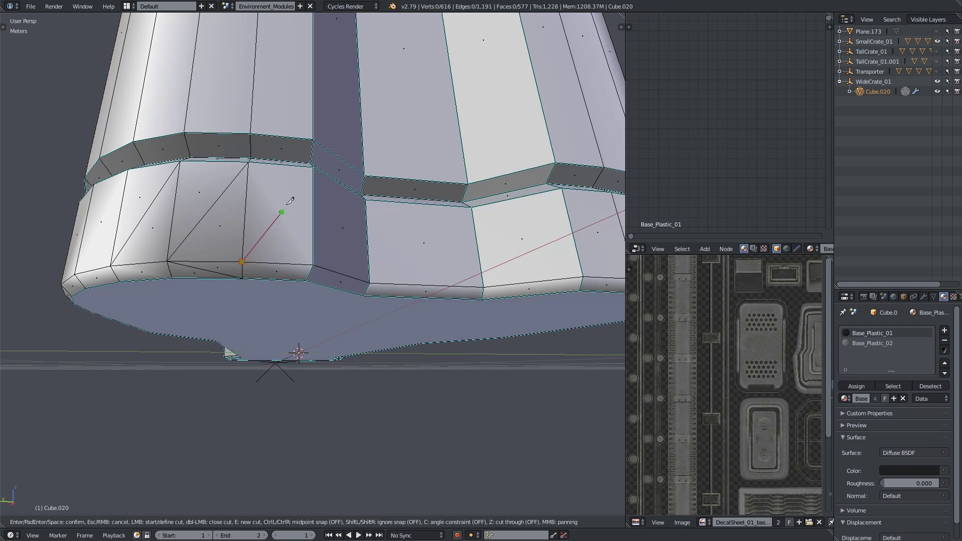
key(Return)
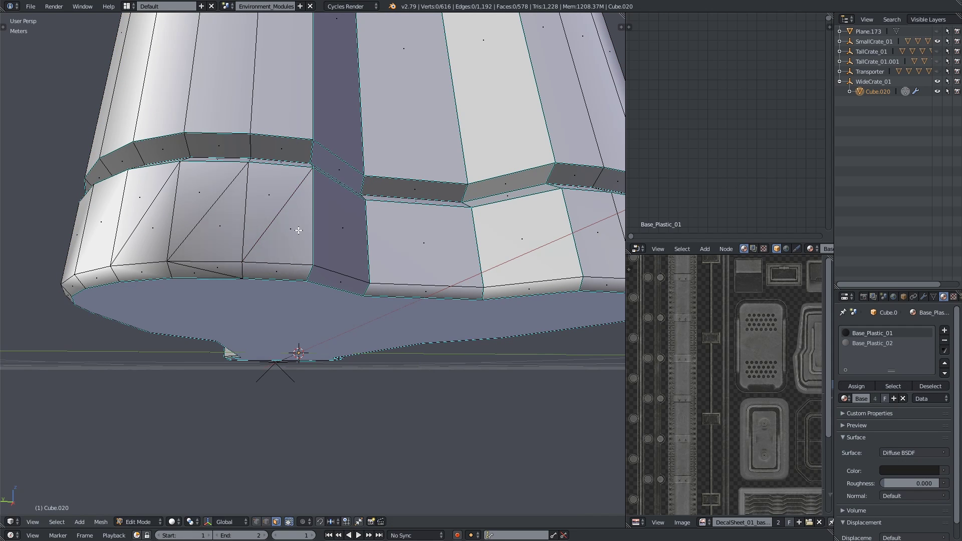
key(Tab)
Step: On the crate's other rounded corner, knife a diagonal edge across the narrow bottom bevel face in Edit Mode
middle_drag(275, 262, 379, 288)
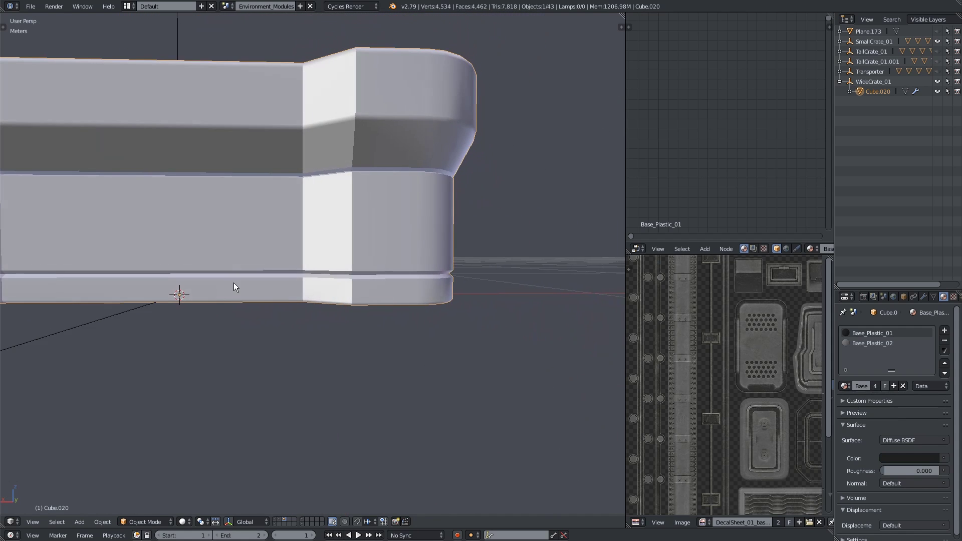
scroll(226, 271, up, 3)
middle_drag(221, 259, 343, 273)
middle_drag(268, 279, 251, 243)
key(Tab)
key(k)
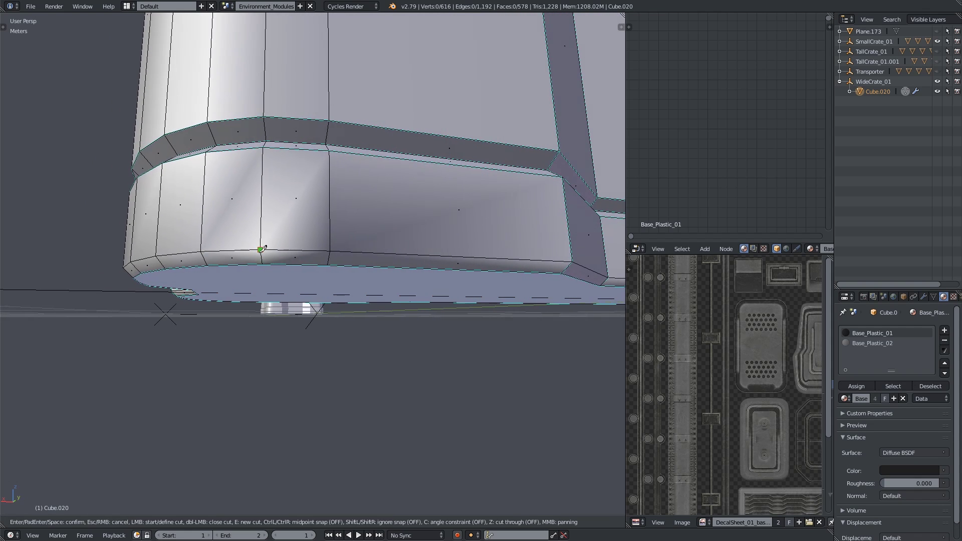
click(285, 264)
key(Return)
Step: Knife an edge from the lower vertex where the rounded corner meets the wide lower-band face, and leave Edit Mode
middle_drag(280, 260, 261, 264)
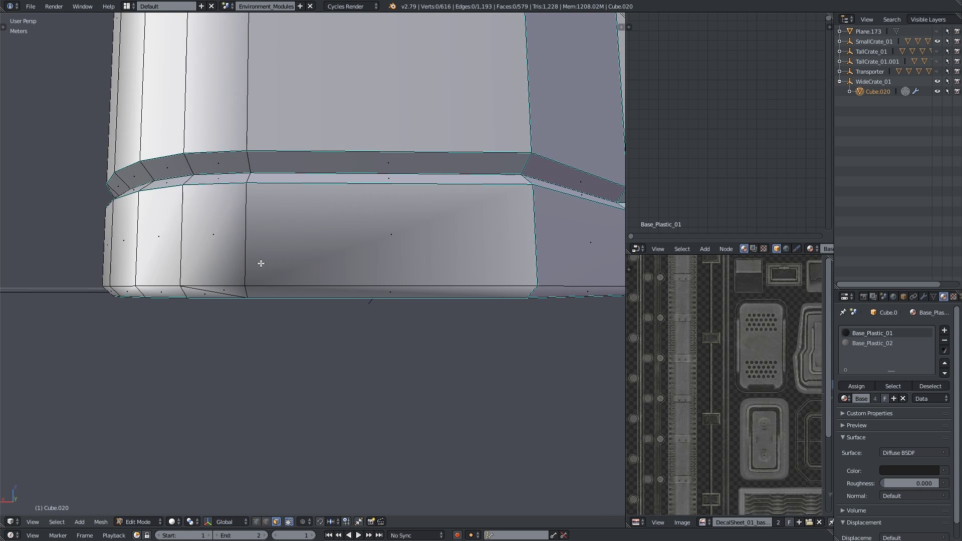
key(k)
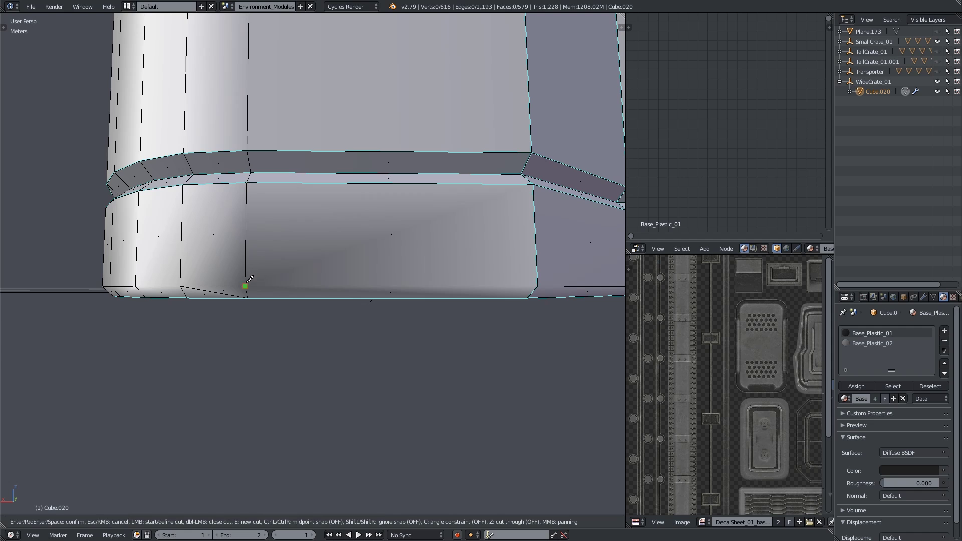
click(245, 284)
key(Return)
key(Tab)
Step: Try converting the triangles of the whole crate mesh to quads and compare the shading
middle_drag(419, 264, 313, 268)
key(Tab)
key(a)
key(Tab)
key(Tab)
key(alt+j)
key(Tab)
key(Tab)
key(Tab)
key(Tab)
Step: Knife a diagonal edge across a tall upper face at the middle of the rounded end and leave Edit Mode
scroll(311, 264, up, 1)
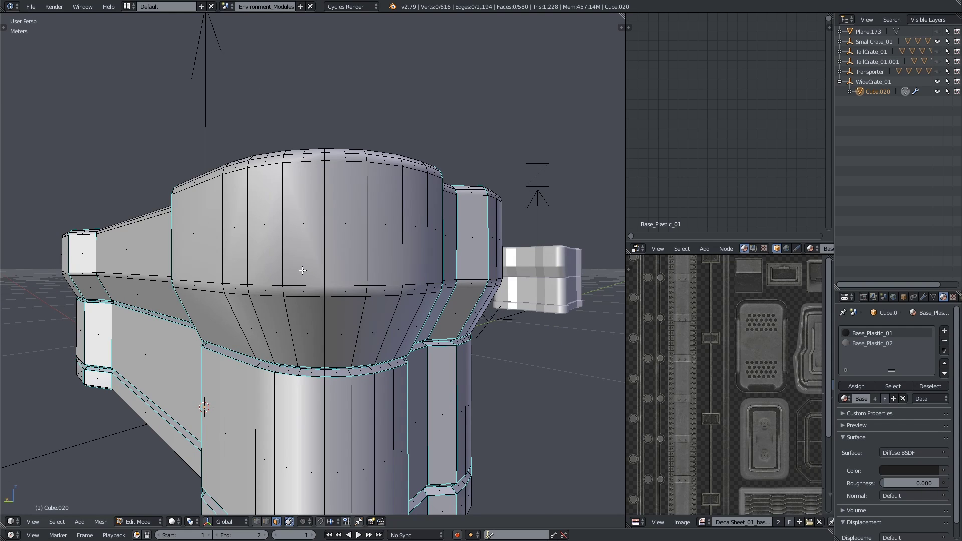
key(k)
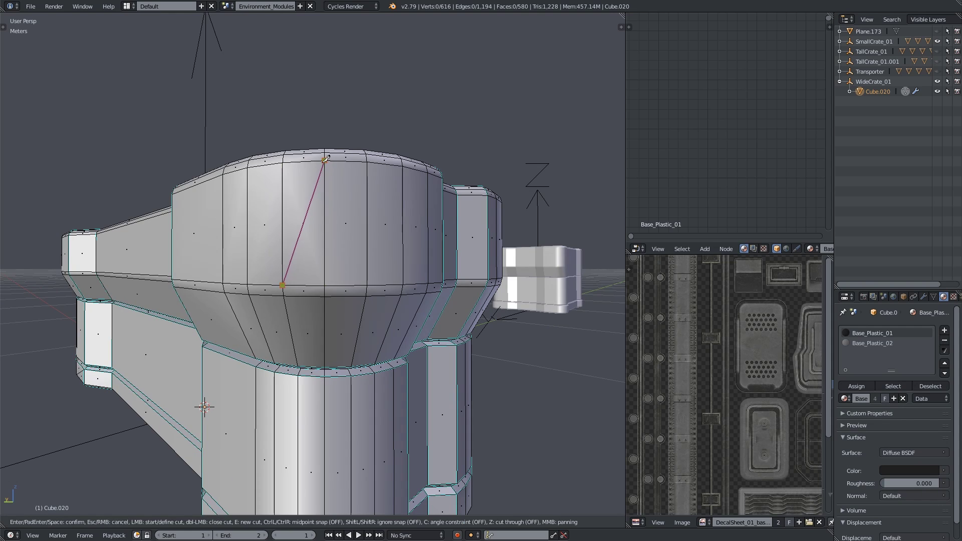
key(Return)
key(Tab)
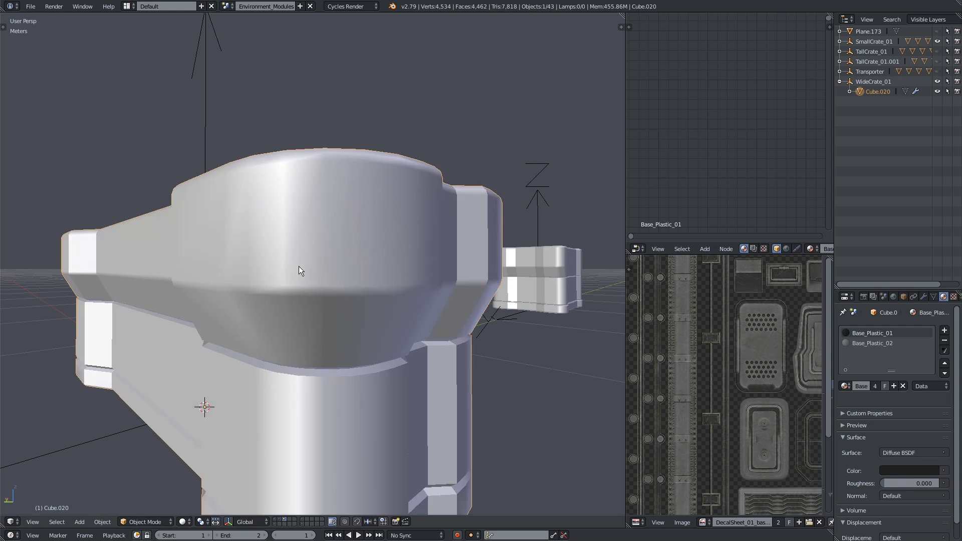
Step: Knife a diagonal edge from the lower to the upper vertex of a flared face beneath the rounded end's upper band
middle_drag(299, 266, 285, 249)
scroll(330, 266, up, 3)
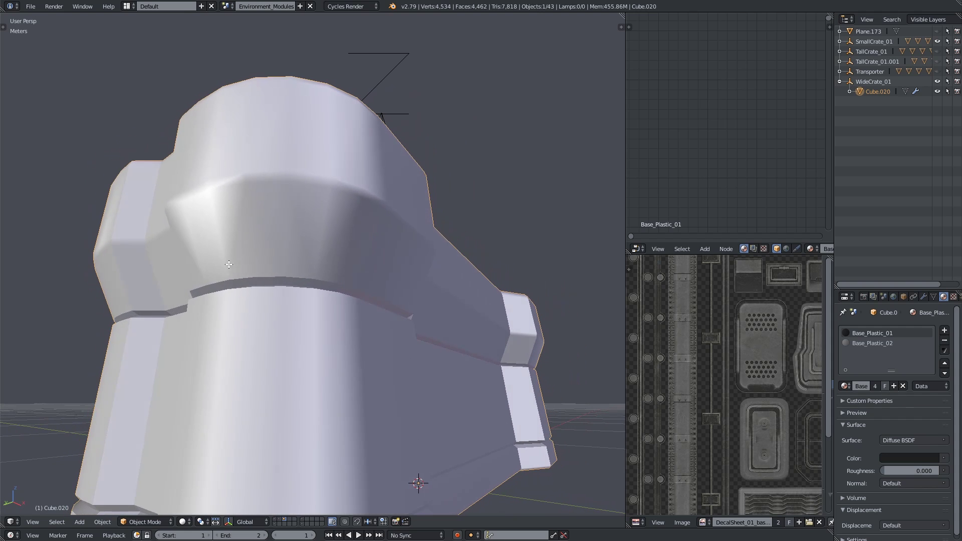
key(Tab)
middle_drag(228, 264, 324, 278)
key(Tab)
key(Tab)
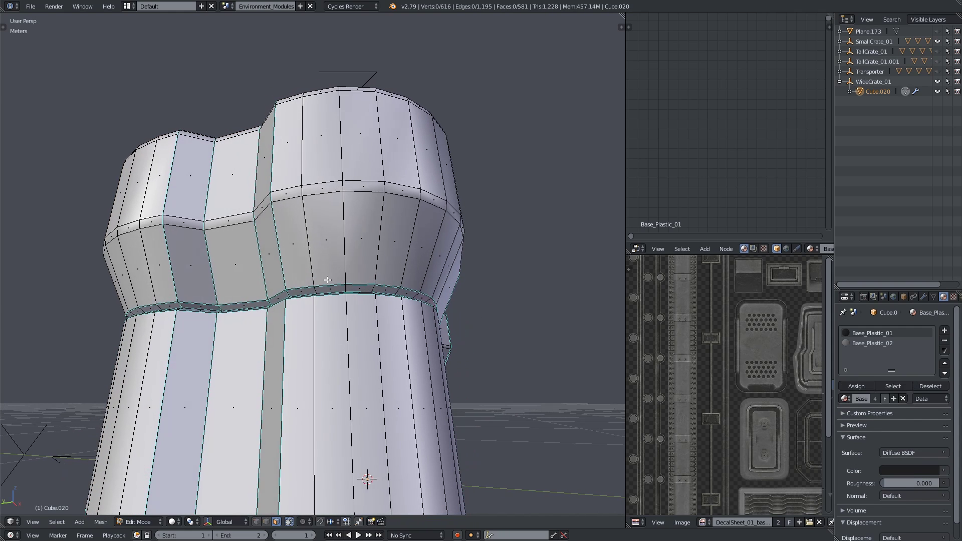
key(k)
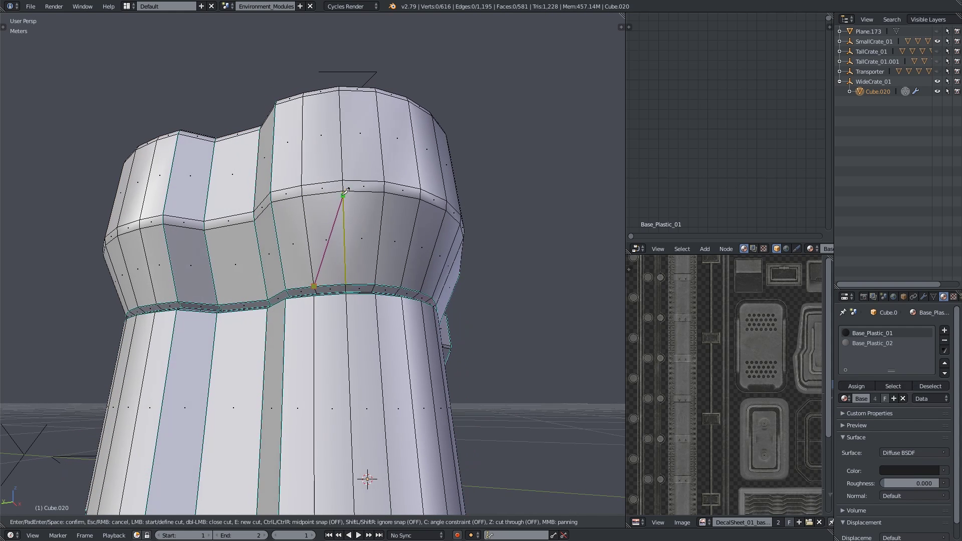
click(329, 234)
key(Return)
Step: Knife diagonal edges across two more adjoining flared faces around the rounded end, from their lower to upper vertices
middle_drag(336, 232, 245, 272)
key(Tab)
scroll(242, 275, up, 5)
key(Tab)
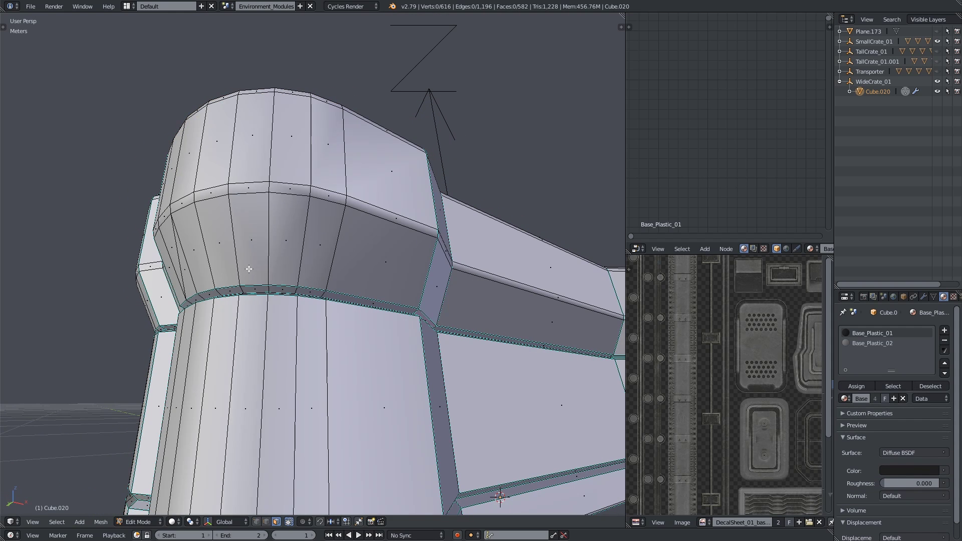
key(k)
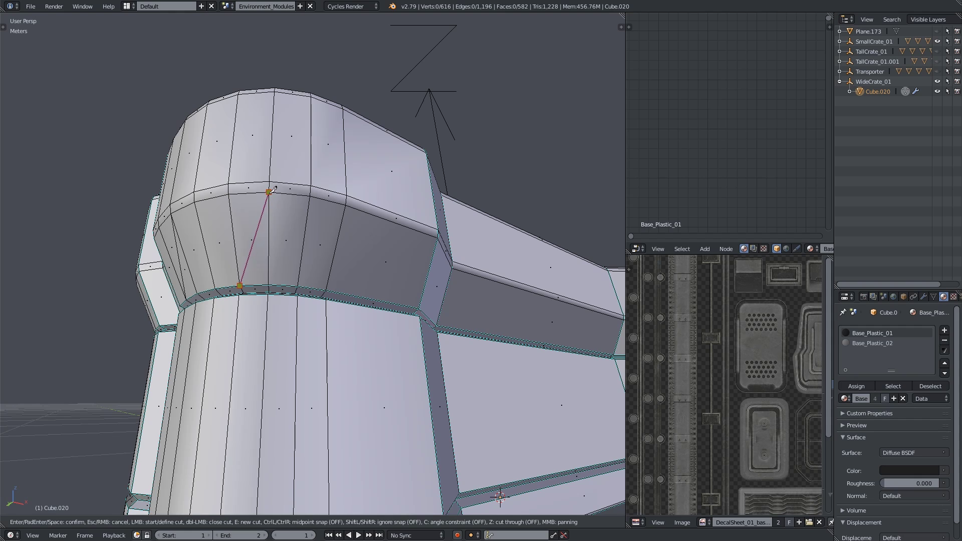
key(Return)
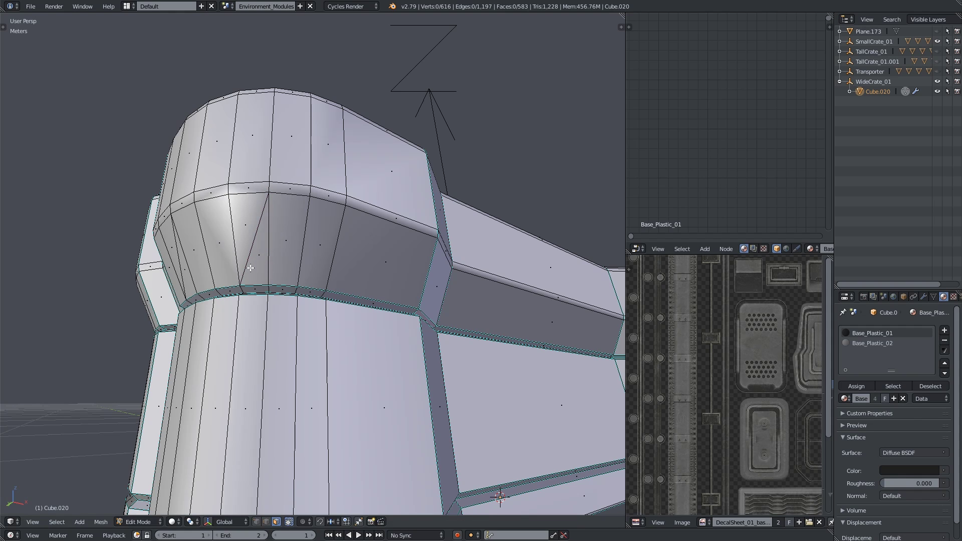
middle_drag(250, 268, 269, 270)
key(k)
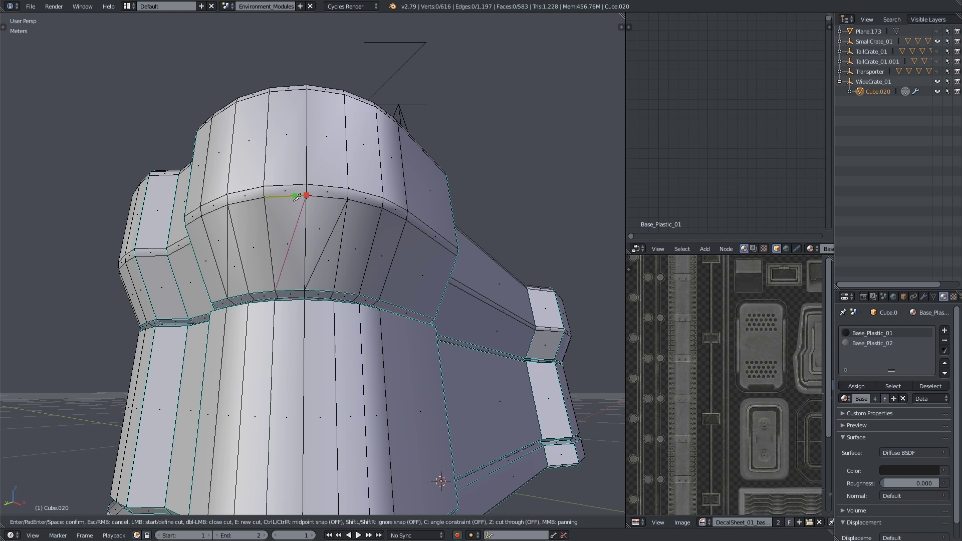
key(Return)
middle_drag(283, 224, 290, 245)
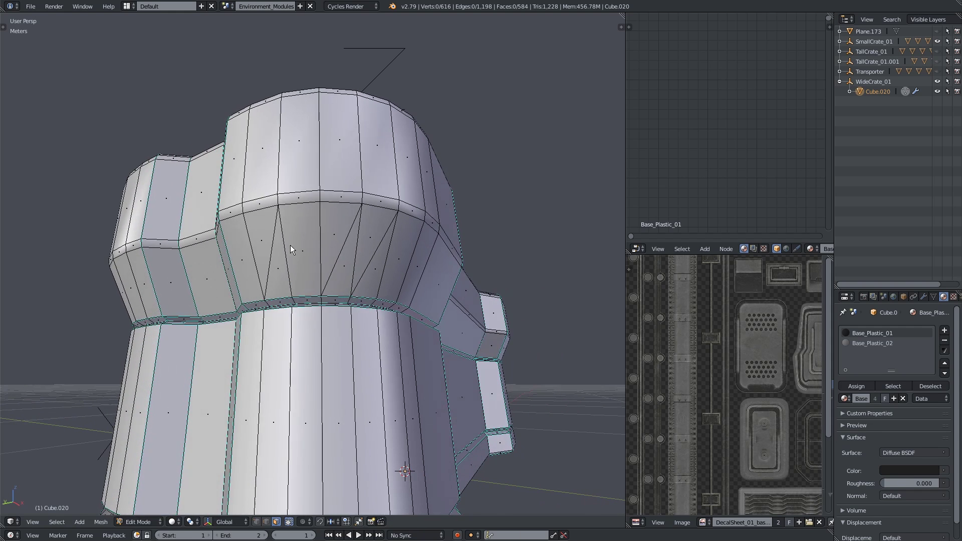
Step: Knife a diagonal edge across a narrow bevel face on the rounded end's bottom rim, from its upper vertex to the opposite lower vertex
key(Tab)
scroll(267, 248, up, 5)
scroll(230, 250, down, 4)
middle_drag(224, 266, 293, 253)
scroll(318, 261, up, 4)
key(Tab)
scroll(318, 268, up, 4)
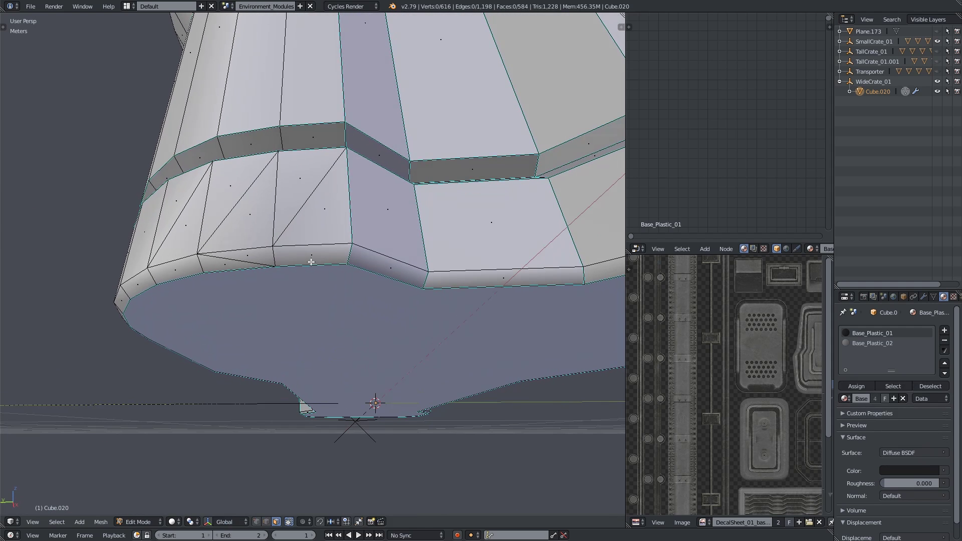
key(k)
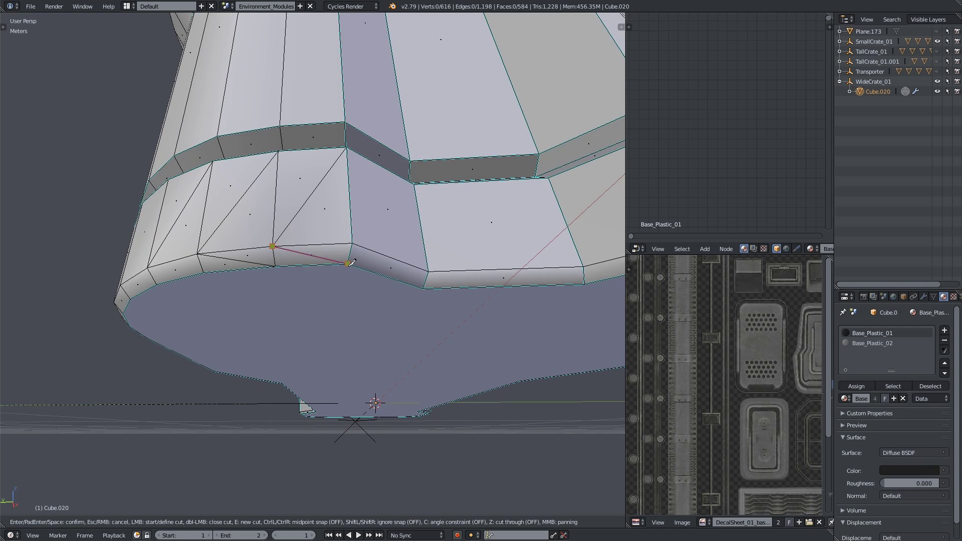
key(Return)
Step: Knife a matching diagonal edge across another bevel face further along the bottom rim and leave Edit Mode
middle_drag(294, 269, 325, 271)
key(k)
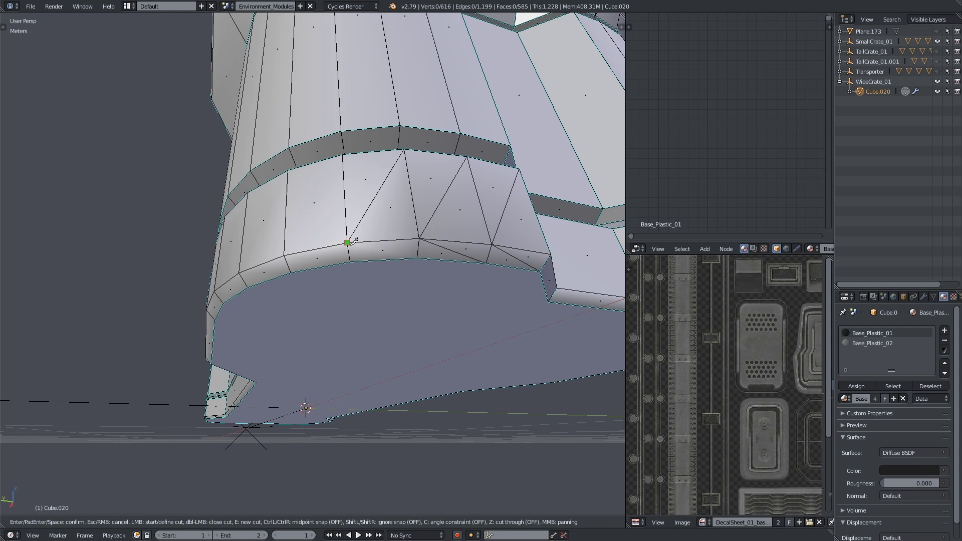
key(Return)
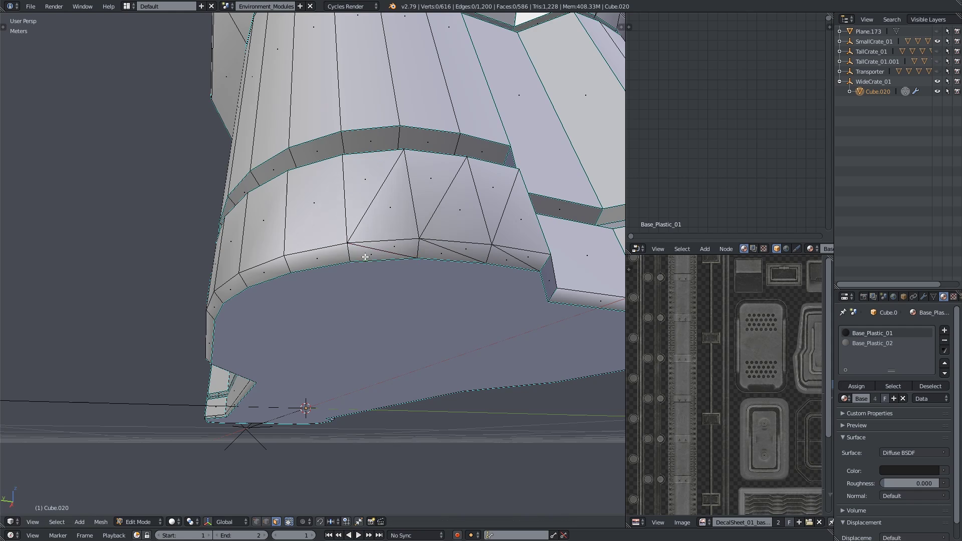
mouse_move(323, 266)
middle_down()
mouse_move(310, 280)
mouse_move(335, 287)
mouse_move(336, 306)
mouse_move(262, 340)
mouse_move(221, 281)
mouse_move(143, 270)
mouse_move(105, 292)
mouse_move(242, 293)
mouse_move(383, 333)
mouse_move(335, 350)
middle_up()
key(Tab)
scroll(336, 308, down, 5)
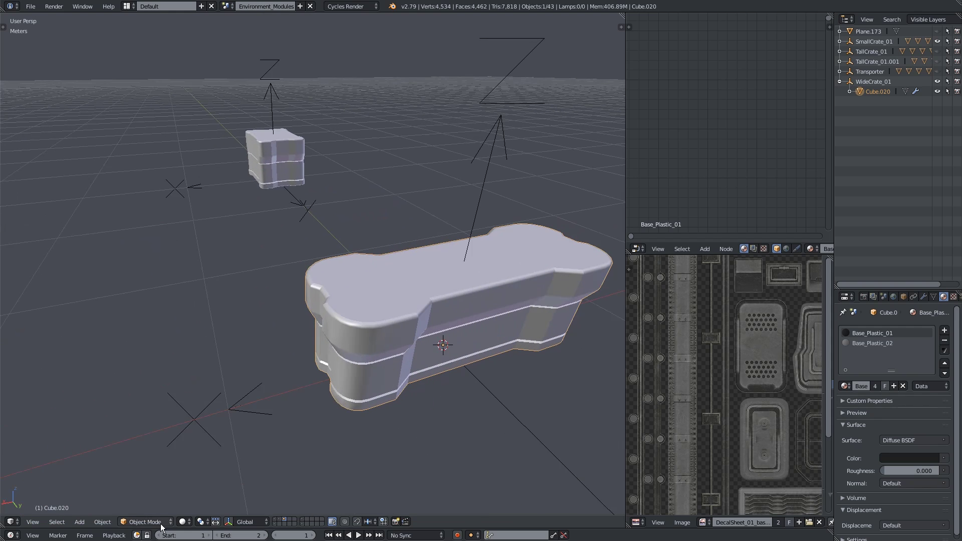
Step: Set the viewport shading to Material to view the wide crate's plastic colours
click(182, 521)
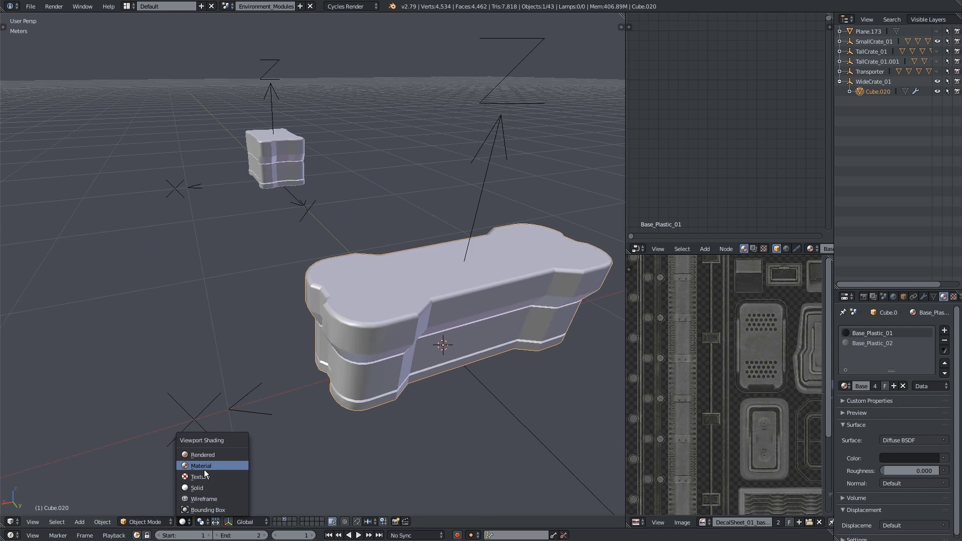
click(203, 466)
middle_drag(328, 466, 299, 328)
scroll(299, 329, up, 3)
Step: Select the face loop of the wide crate's light middle band in Edit Mode and grow the selection by one ring
key(Tab)
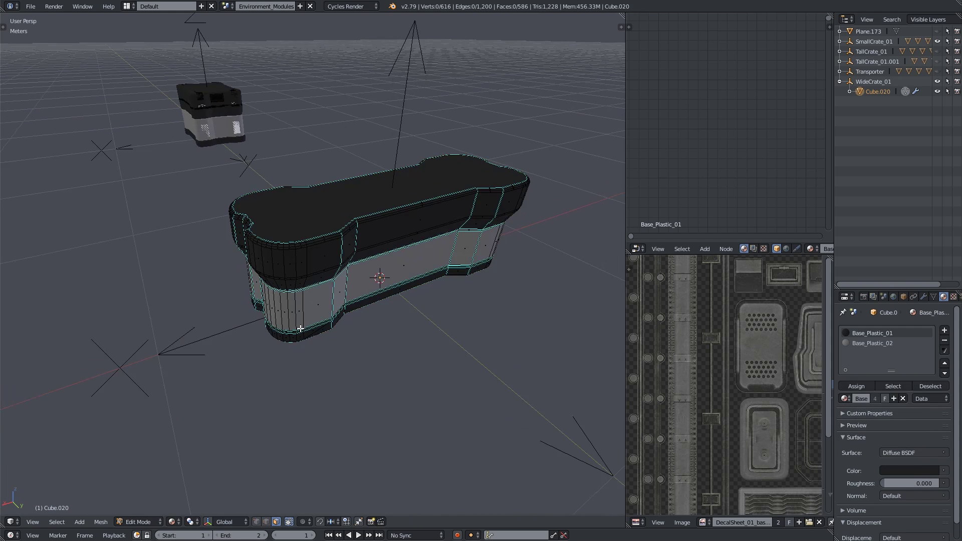
alt+click(303, 312)
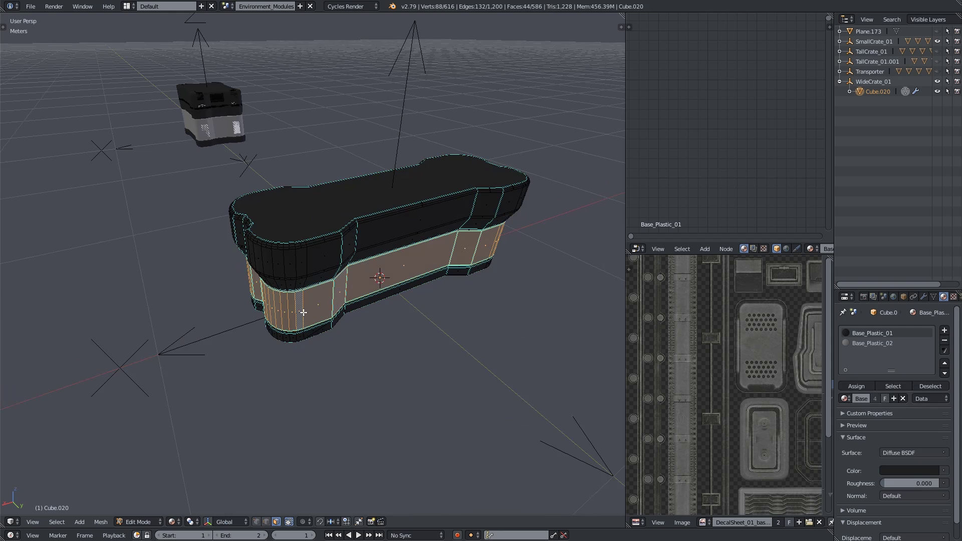
key(ctrl+KP_Add)
middle_drag(317, 314, 466, 319)
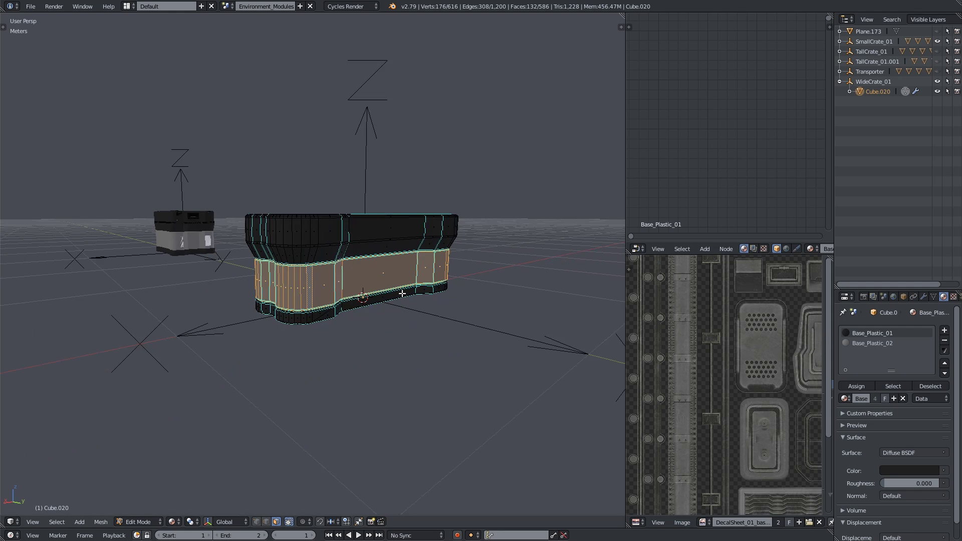
middle_drag(401, 293, 316, 320)
key(Tab)
Step: Examine a corner decal's mesh on the small crate's lid and the arrangement of decals around the crate
right_click(262, 257)
scroll(262, 257, up, 3)
key(Tab)
scroll(259, 263, down, 2)
scroll(316, 319, up, 4)
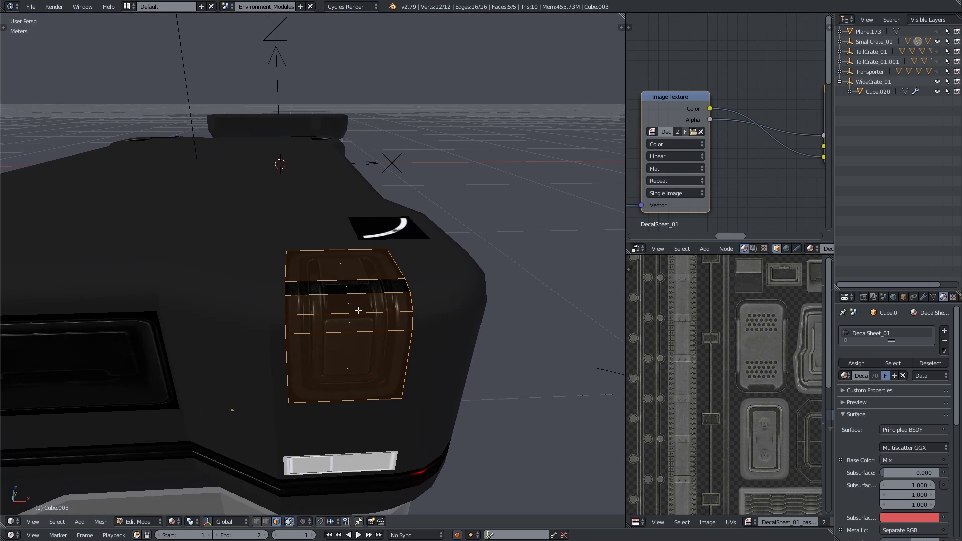
middle_drag(354, 295, 348, 333)
scroll(348, 333, down, 8)
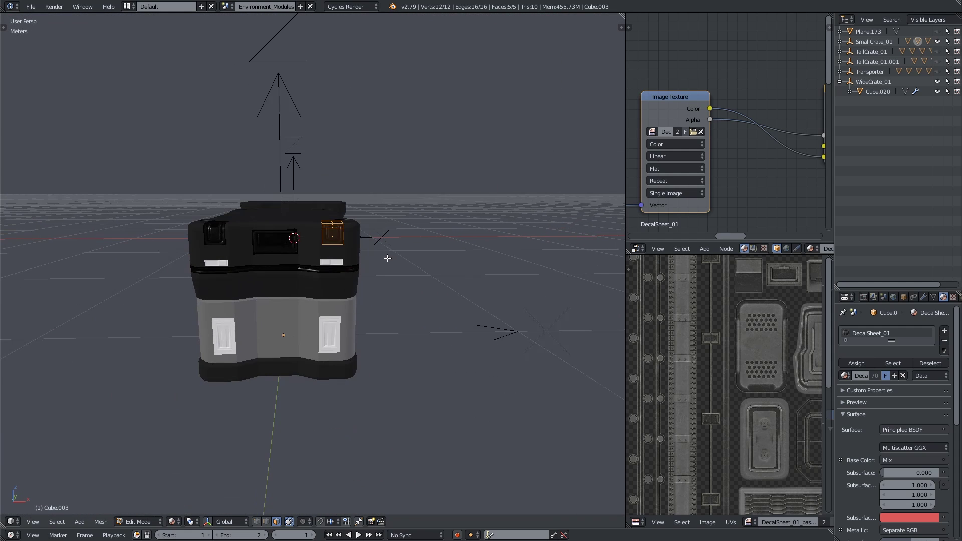
middle_drag(379, 272, 242, 290)
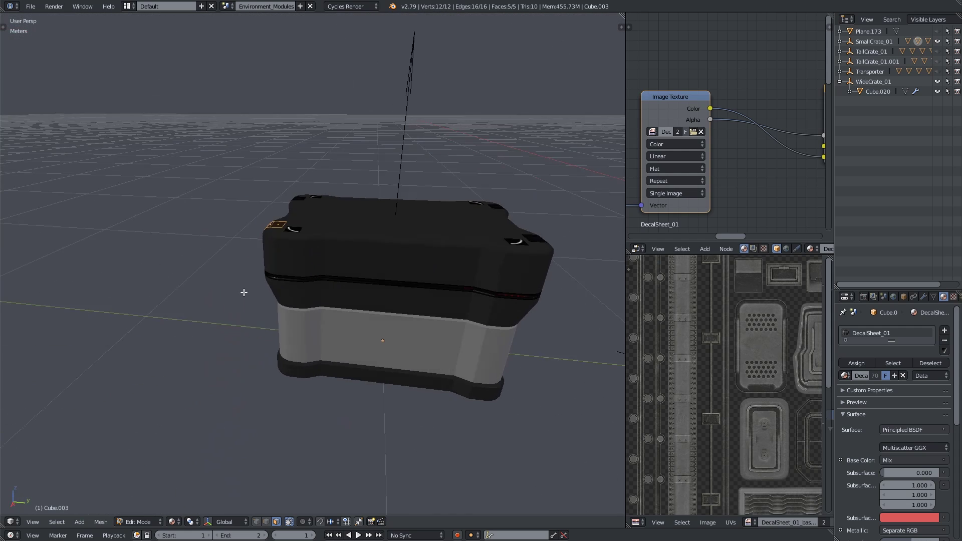
scroll(347, 310, down, 4)
middle_drag(348, 310, 244, 441)
key(Tab)
scroll(312, 291, down, 5)
scroll(251, 451, down, 2)
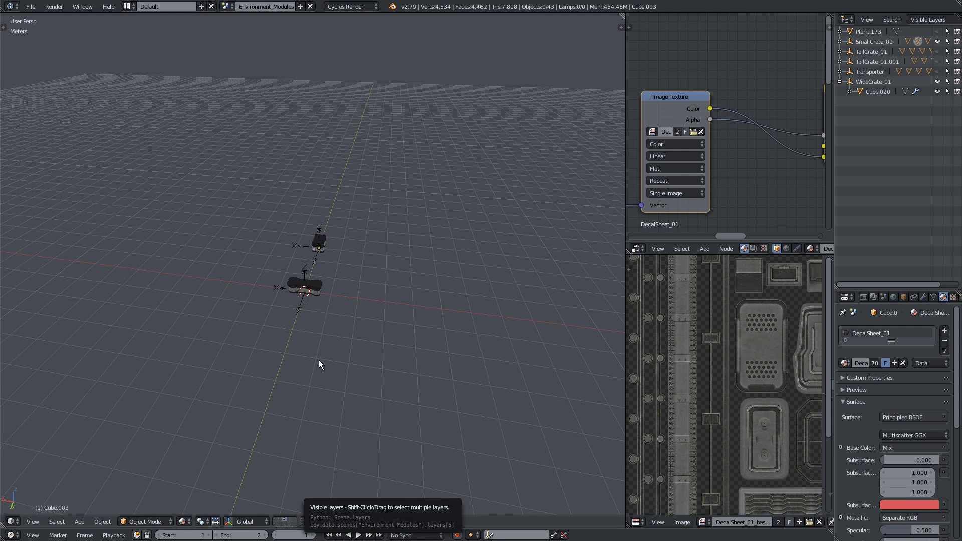
Step: Show only layer 6 with the decal pieces and examine them for panels to reuse on the wide crate
key(grave)
middle_drag(325, 348, 300, 279)
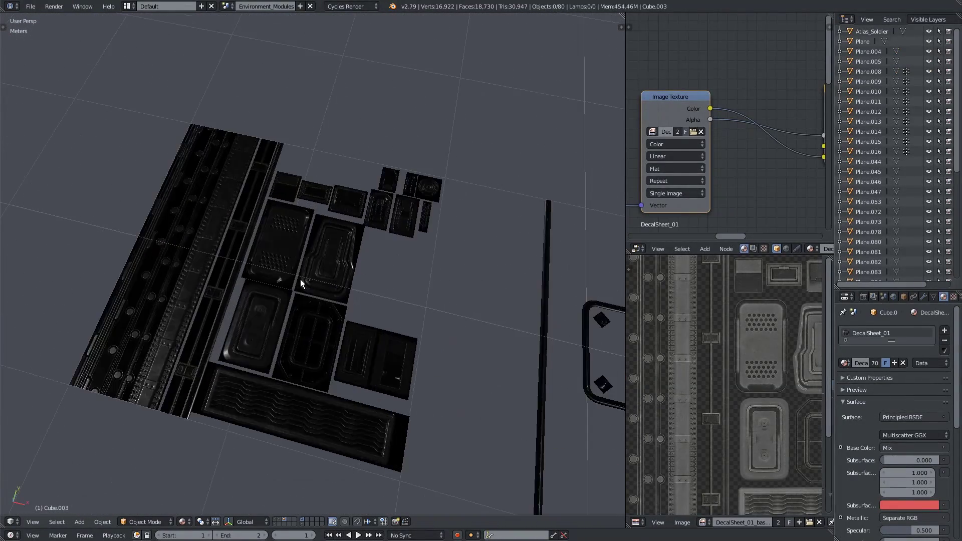
scroll(302, 278, up, 2)
scroll(319, 290, up, 2)
scroll(362, 293, down, 2)
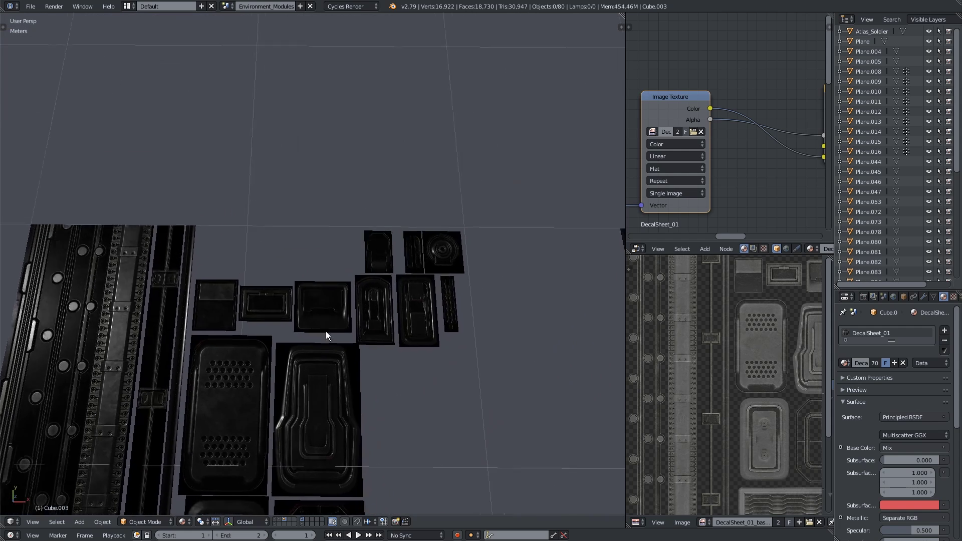
middle_drag(325, 331, 274, 344)
scroll(311, 329, up, 2)
scroll(285, 307, up, 2)
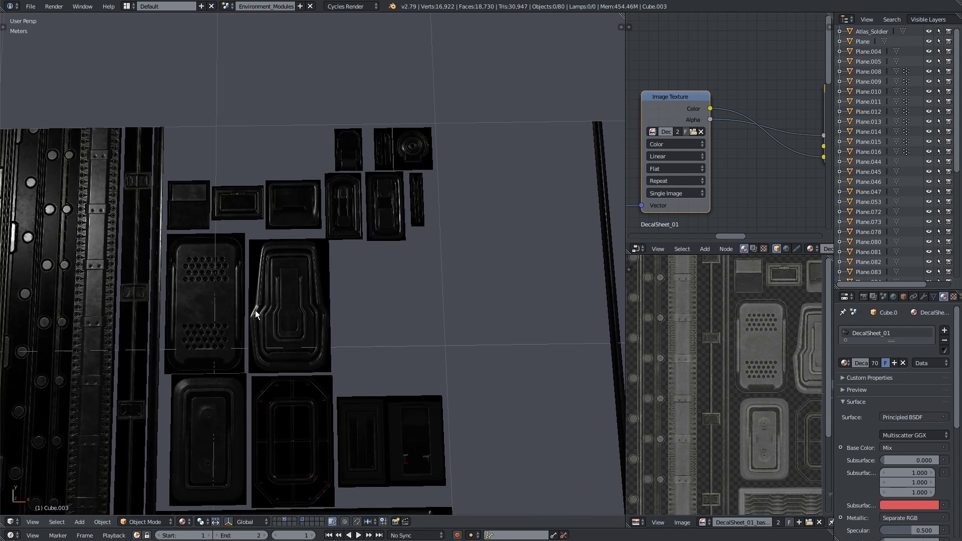
scroll(255, 311, down, 3)
scroll(256, 311, up, 3)
shift+middle_drag(269, 279, 251, 287)
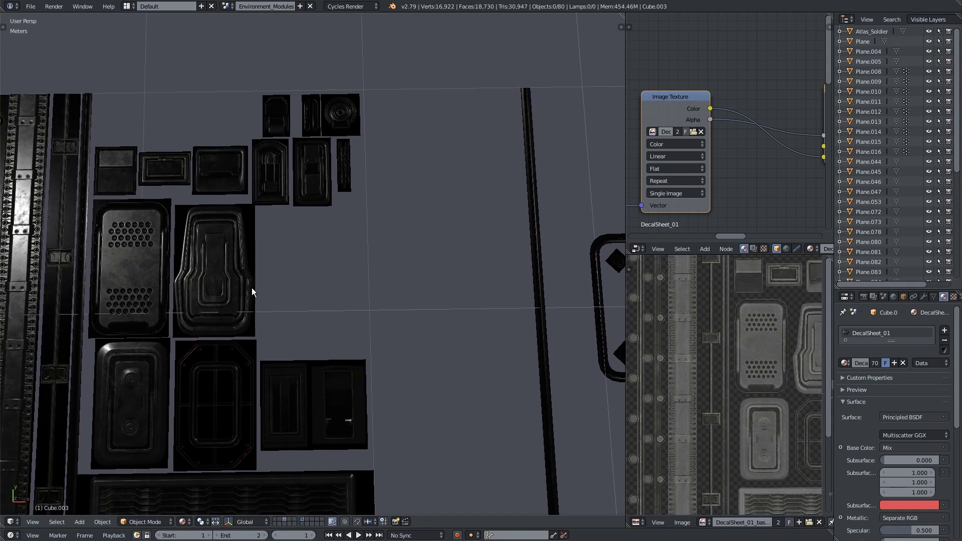
Step: Duplicate in place the upright recessed panel above the wavy vent strip and the squarish panel in the row of small decals
right_click(280, 411)
shift+middle_drag(295, 325, 295, 368)
shift+right_click(233, 309)
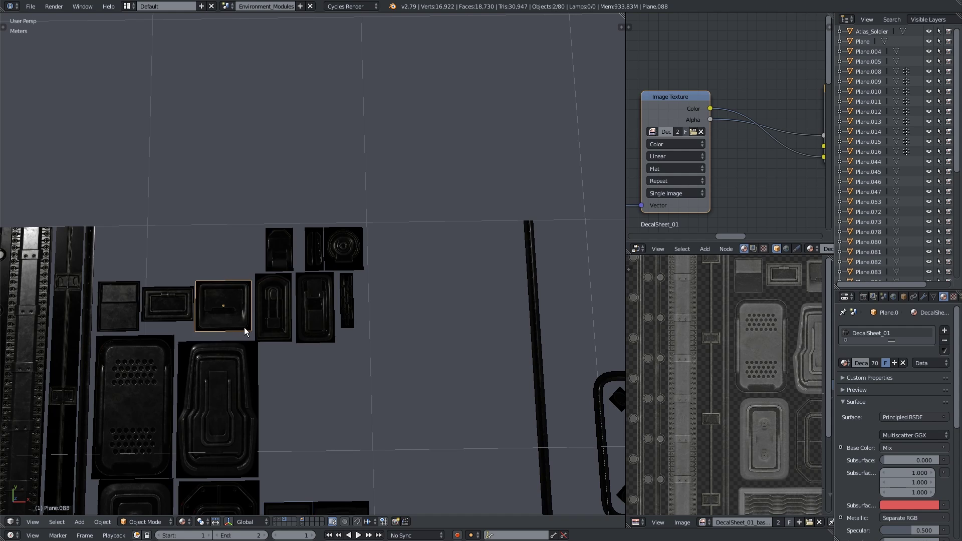
shift+middle_drag(246, 317, 224, 303)
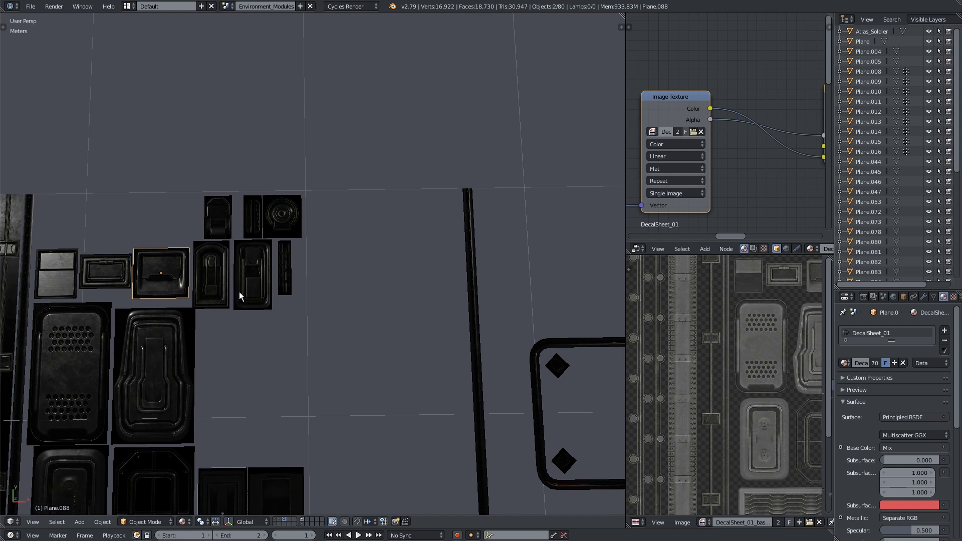
shift+right_click(252, 280)
shift+right_click(250, 281)
scroll(247, 387, down, 2)
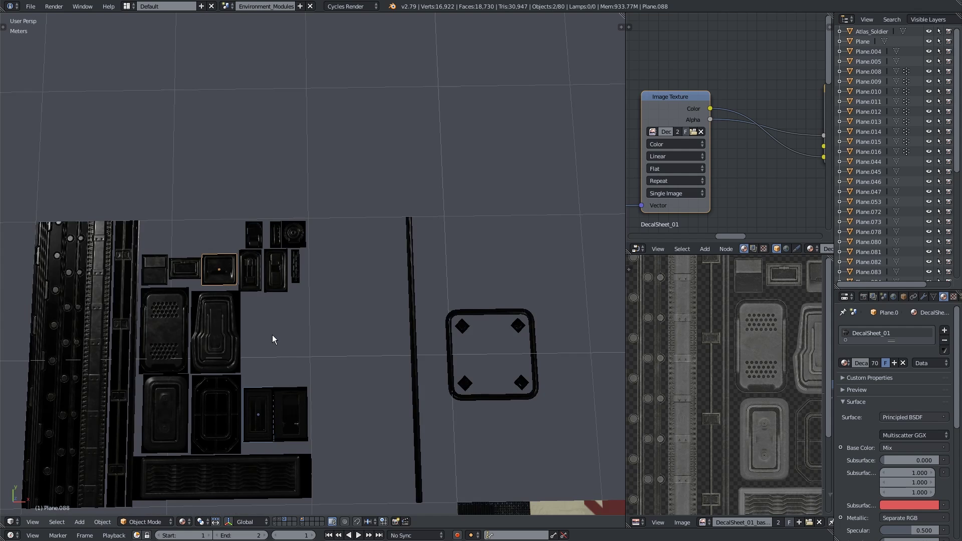
mouse_move(272, 334)
middle_down()
mouse_move(290, 335)
mouse_move(277, 329)
middle_up()
key(shift+d)
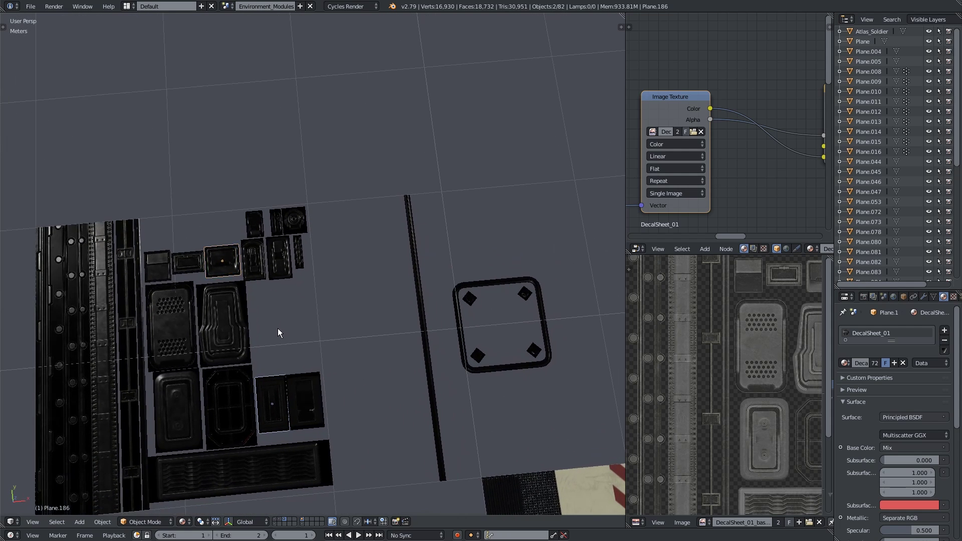
right_click(297, 269)
scroll(300, 280, down, 5)
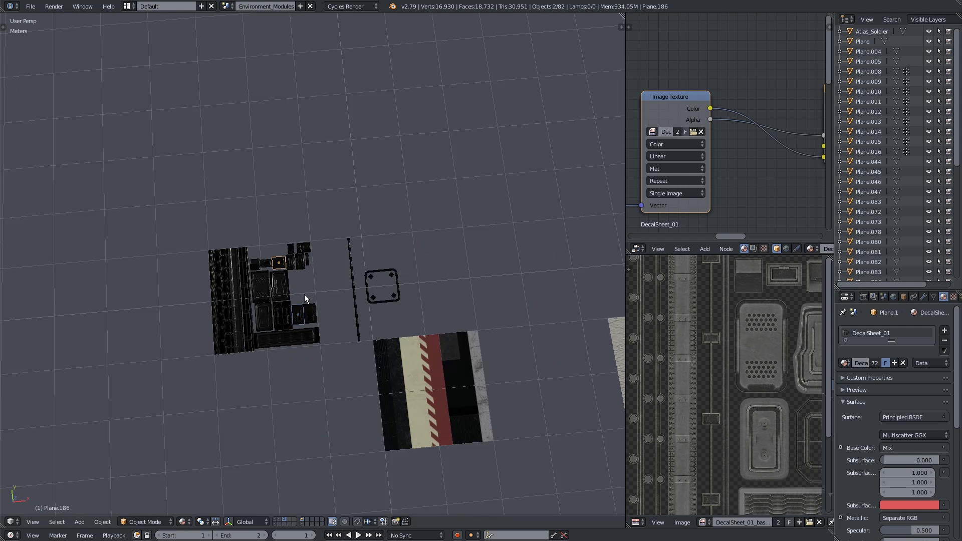
Step: Move the two duplicated decals to layer 3 and show only that layer
key(m)
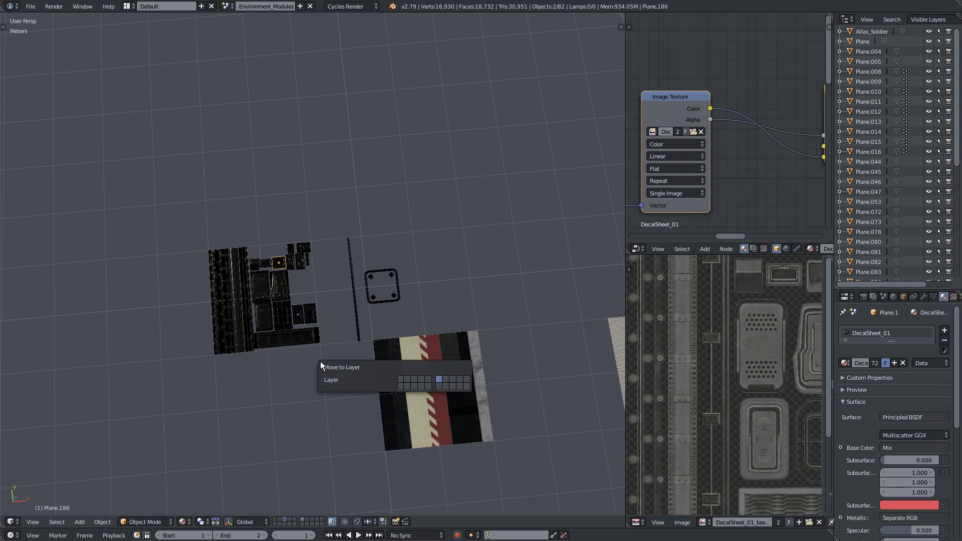
click(415, 380)
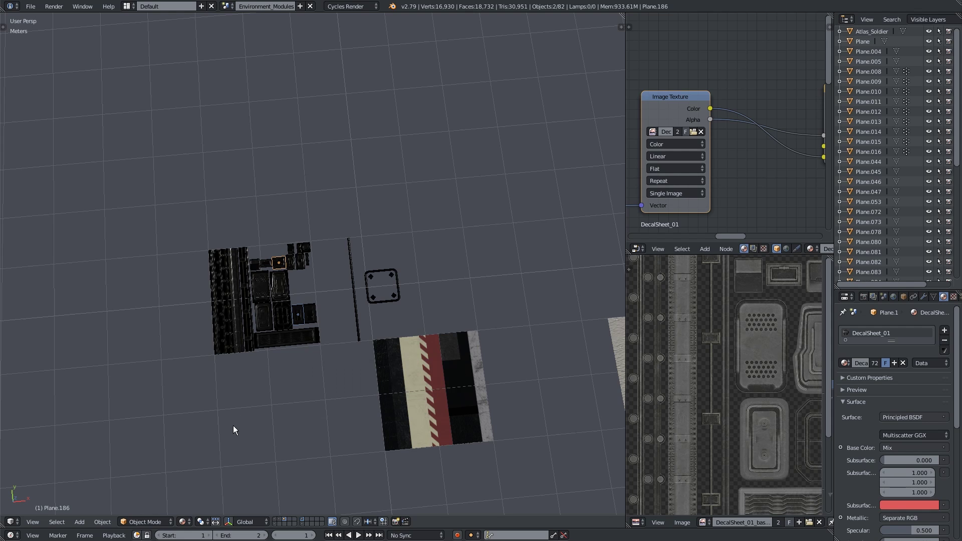
key(3)
scroll(326, 334, down, 3)
shift+middle_drag(326, 309, 224, 359)
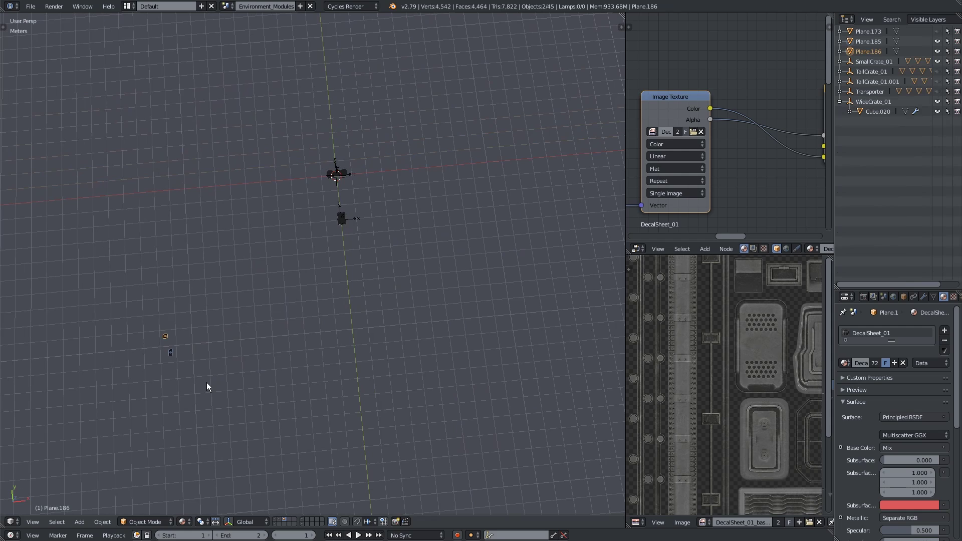
Step: Move both decals horizontally with global Z locked so they lie near the wide crate, and frame them
key(g)
key(y)
key(y)
key(y)
key(shift+z)
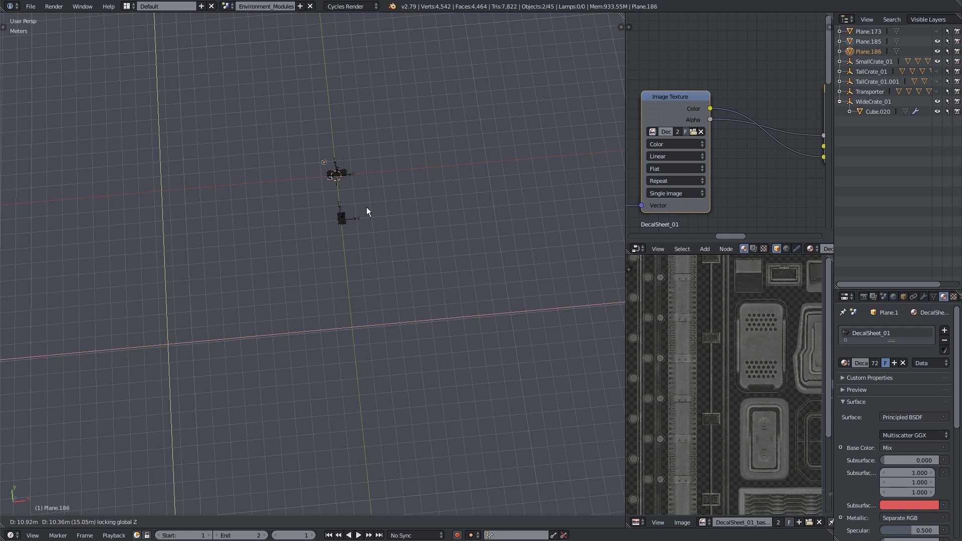
click(379, 203)
key(KP_Decimal)
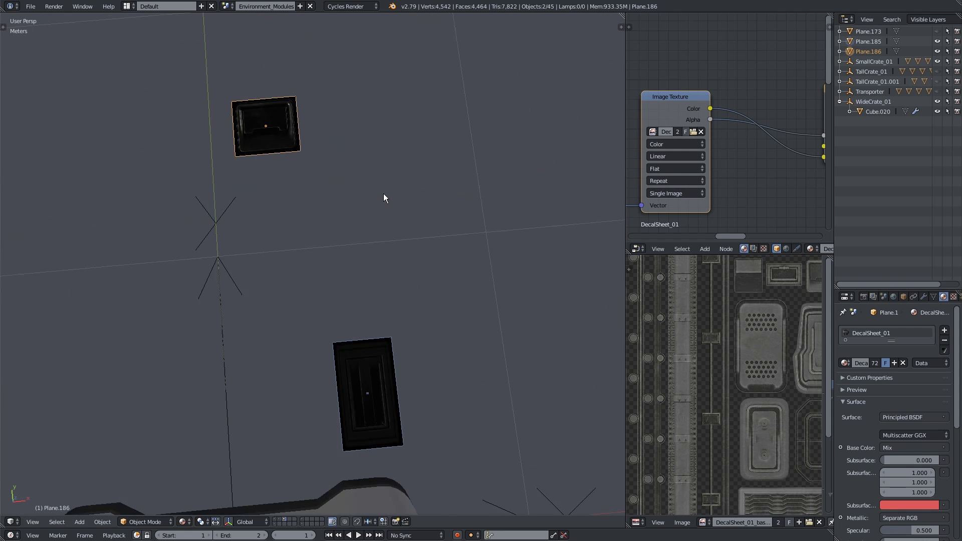
Step: Examine the small crate's dark seam strip and end decals from several angles as reference for the wide crate
scroll(388, 211, down, 3)
middle_drag(394, 231, 359, 260)
scroll(224, 200, up, 3)
middle_drag(375, 299, 287, 311)
right_click(365, 384)
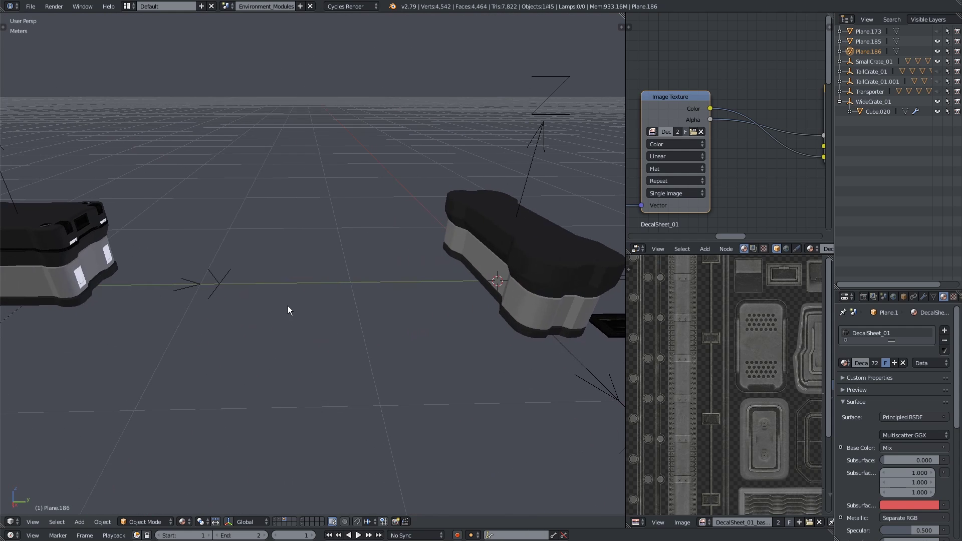
middle_drag(190, 294, 308, 254)
scroll(305, 284, up, 6)
scroll(332, 302, up, 3)
scroll(331, 301, down, 4)
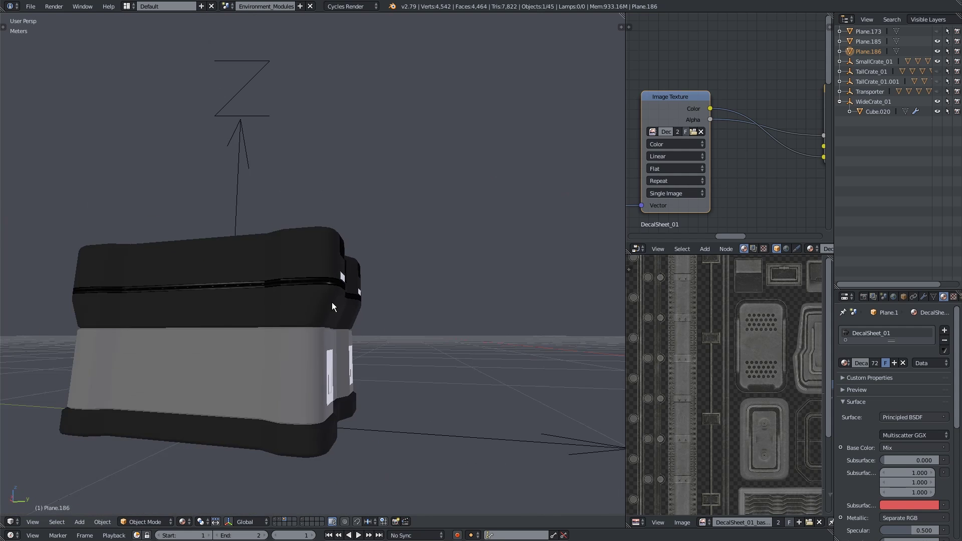
middle_drag(332, 302, 278, 348)
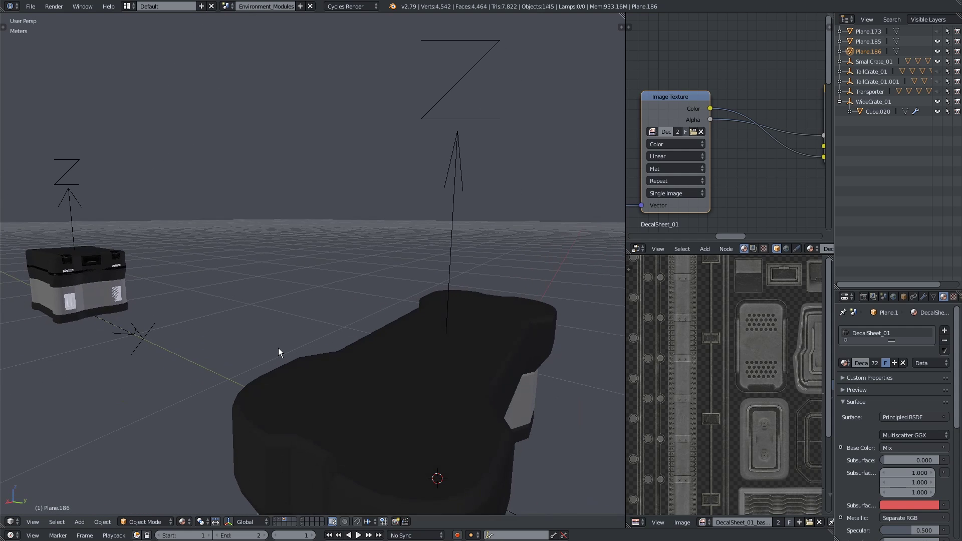
Step: Duplicate the wide crate body in place
right_click(347, 433)
scroll(347, 429, down, 5)
middle_drag(367, 378, 337, 332)
scroll(343, 329, up, 3)
key(shift+d)
right_click(379, 345)
Step: Add a loop cut low on the duplicate crate's dark upper wall and bevel it into a narrow band at about 0.82 offset
scroll(370, 313, down, 2)
key(Tab)
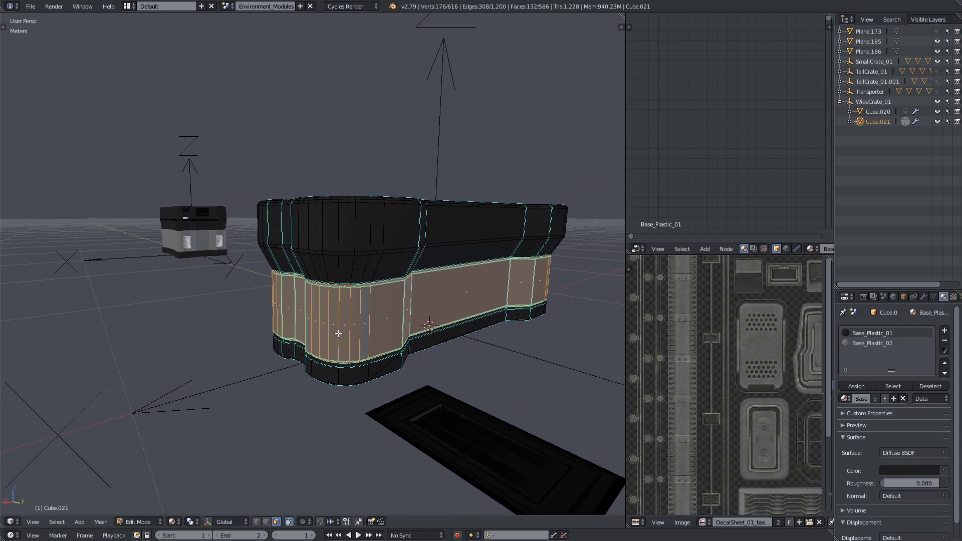
scroll(337, 323, up, 2)
scroll(336, 323, up, 2)
key(a)
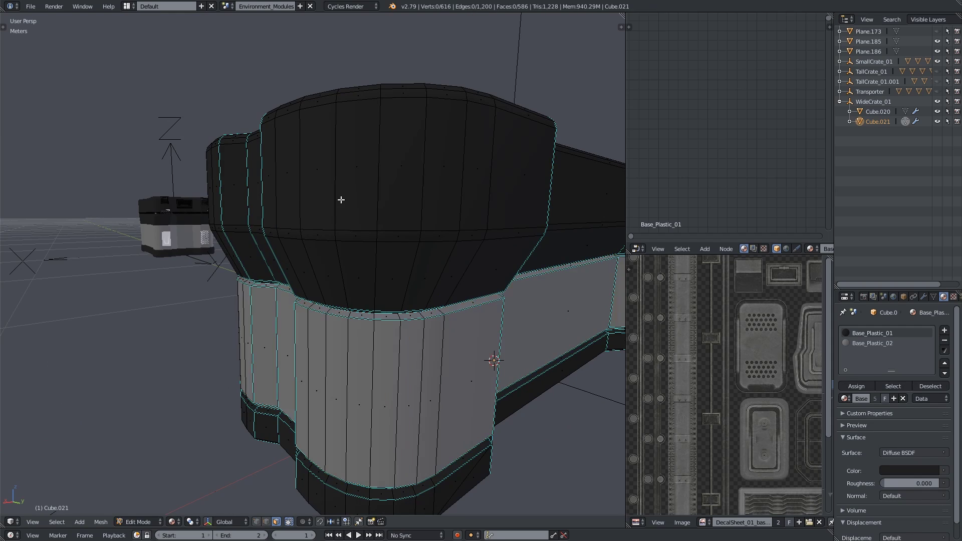
key(ctrl+r)
click(339, 200)
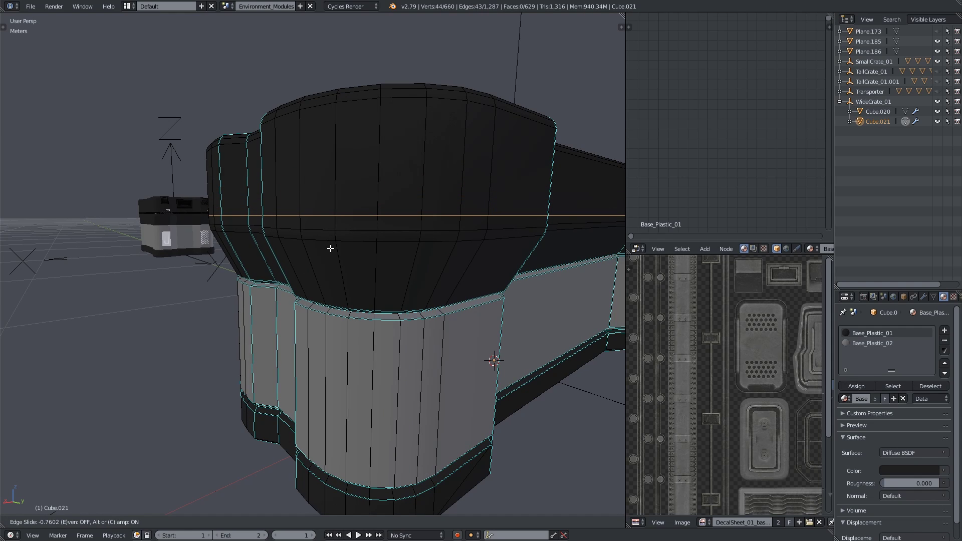
click(331, 246)
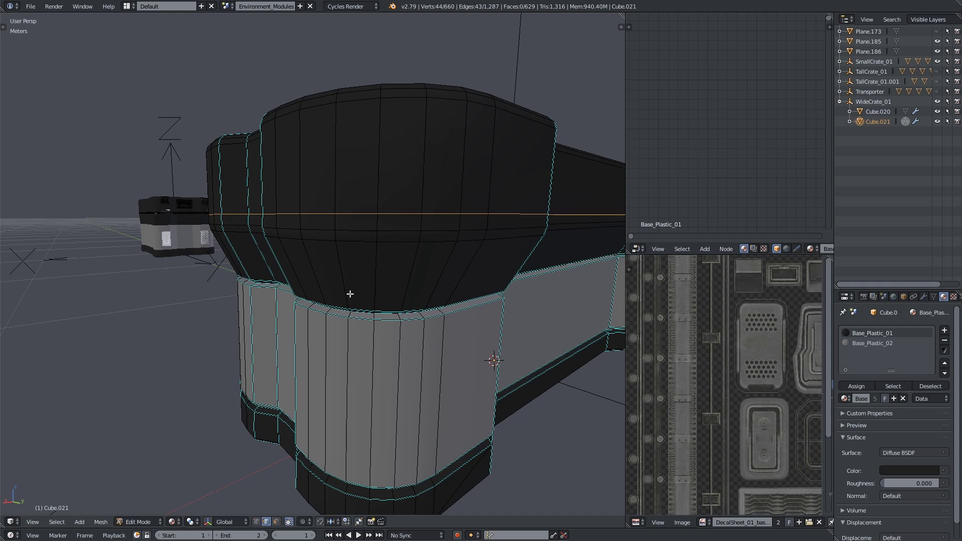
key(ctrl+b)
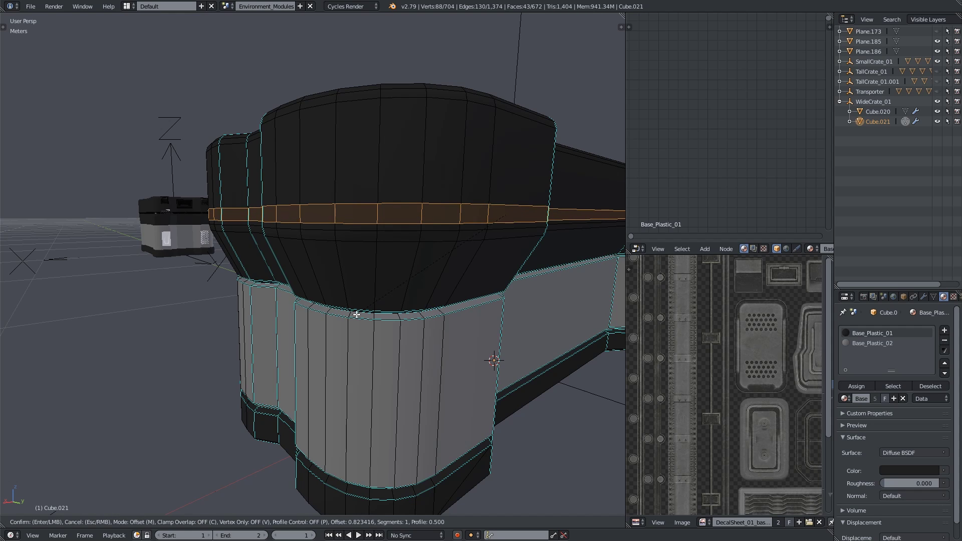
click(356, 315)
Step: Delete all of the duplicate's geometry except the narrow band, and select the whole band
key(ctrl+i)
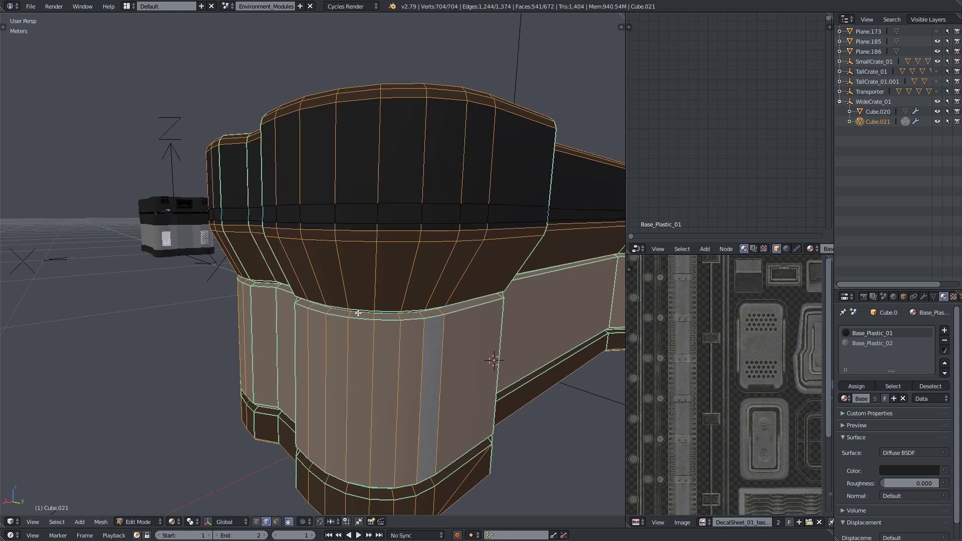
key(w)
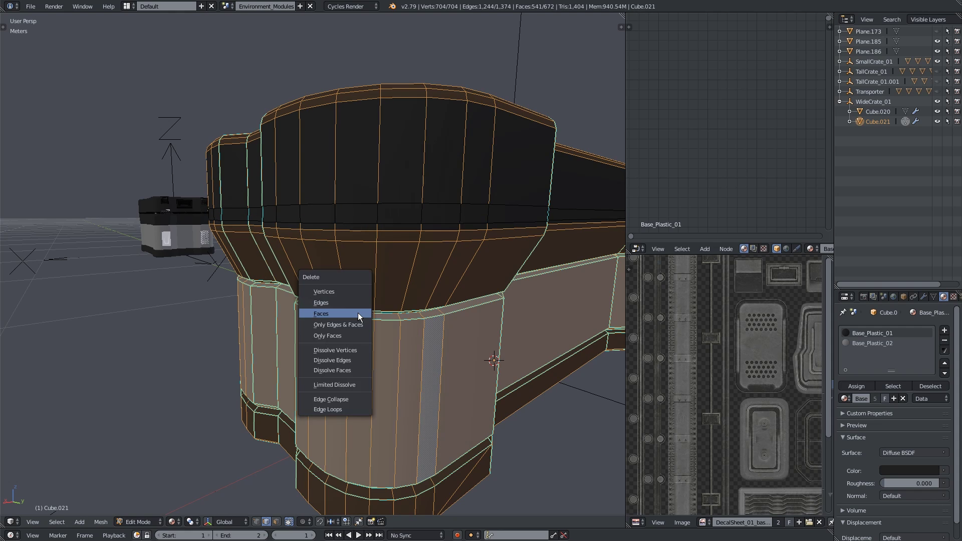
click(345, 302)
key(a)
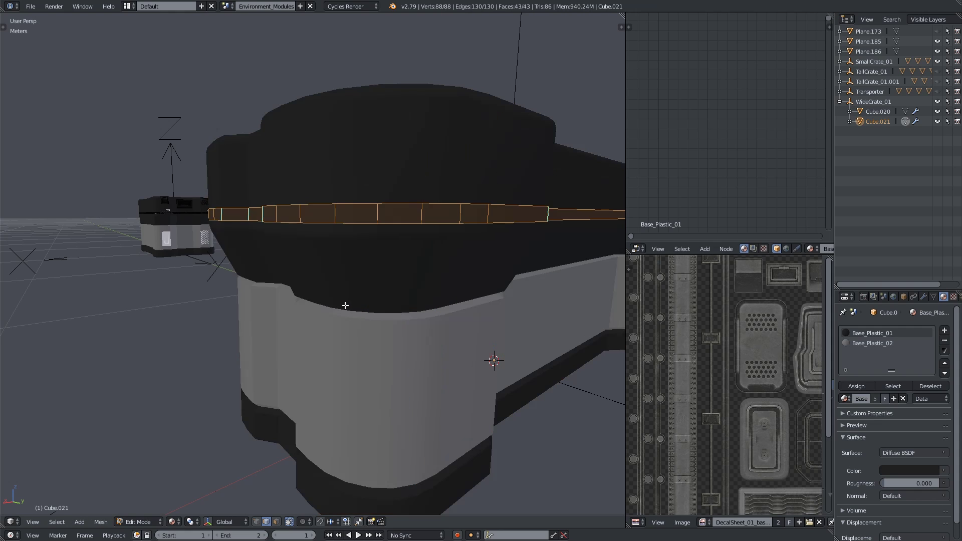
Step: Offset the band's faces outward along their normals by 0.015 with Shrink/Fatten
middle_drag(346, 302, 257, 382)
scroll(281, 324, up, 3)
click(276, 522)
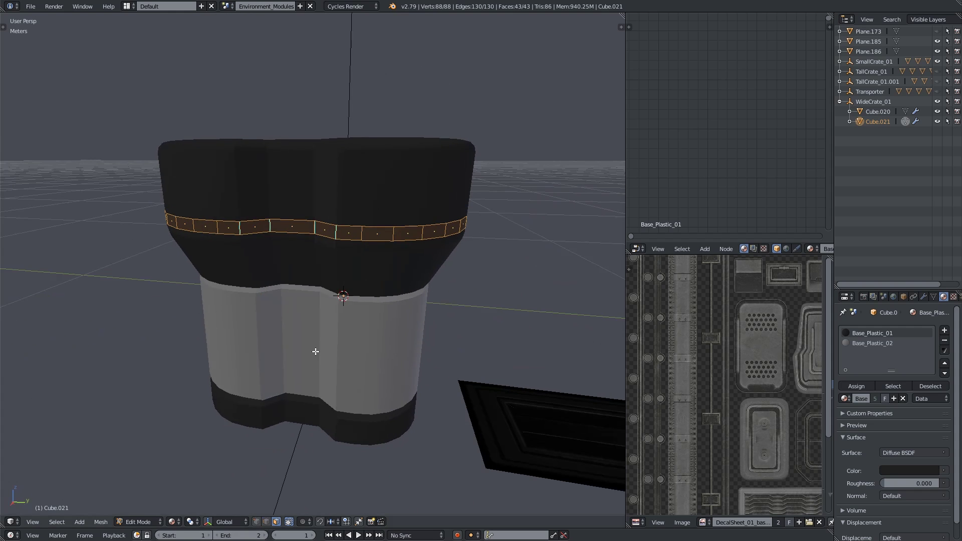
middle_drag(315, 351, 257, 314)
scroll(281, 301, up, 4)
scroll(253, 326, up, 5)
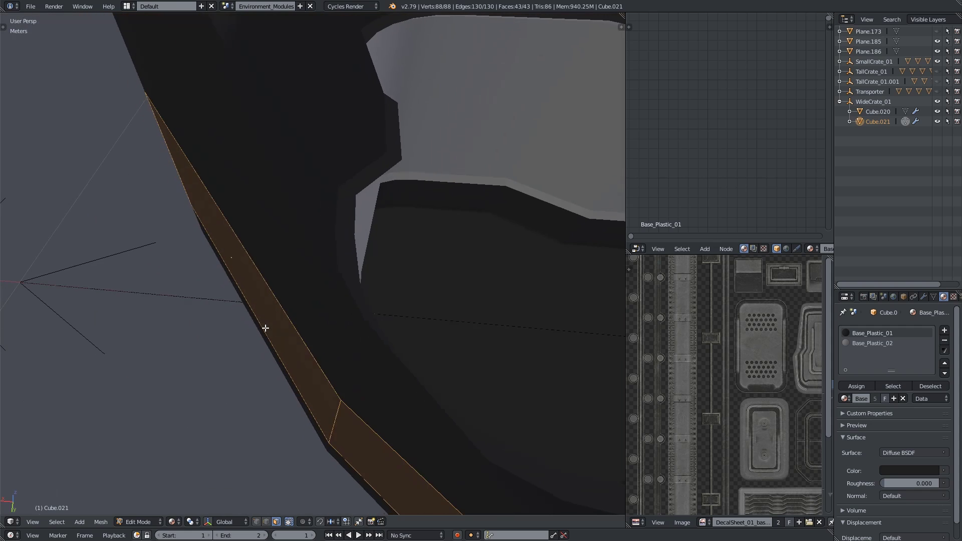
key(alt+s)
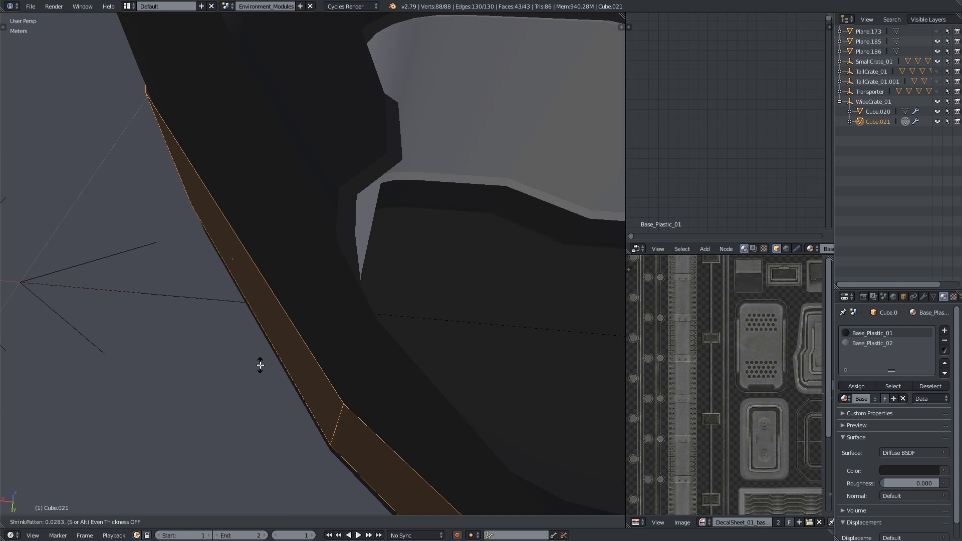
text(.015)
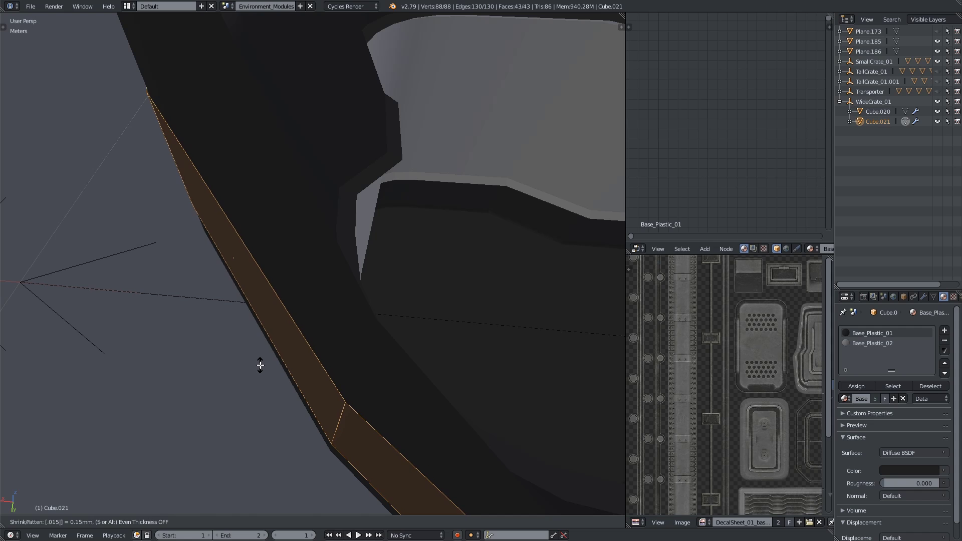
key(Return)
Step: Remove both the Base_Plastic_01 and Base_Plastic_02 material slots from the band object
scroll(260, 365, down, 8)
middle_drag(260, 364, 510, 277)
key(Tab)
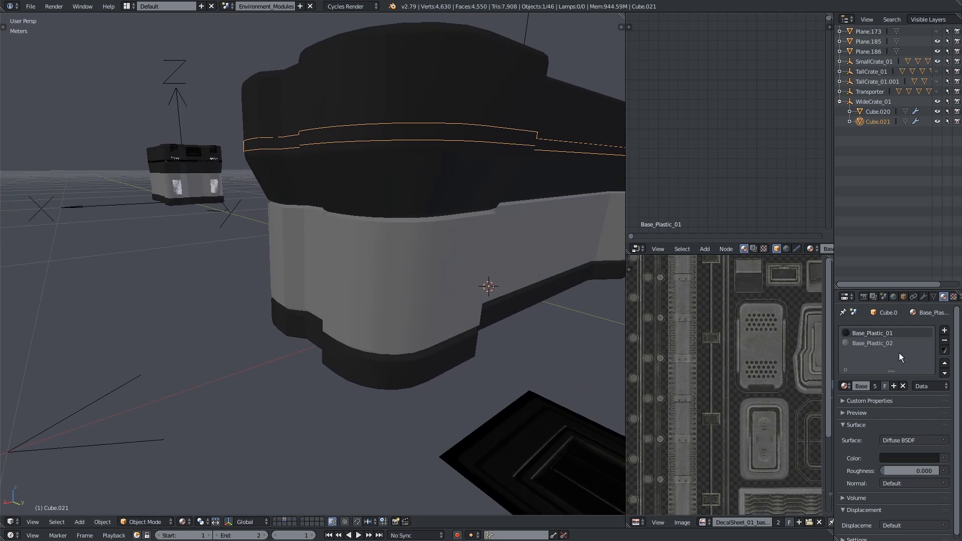
click(944, 351)
click(944, 341)
click(944, 342)
click(952, 341)
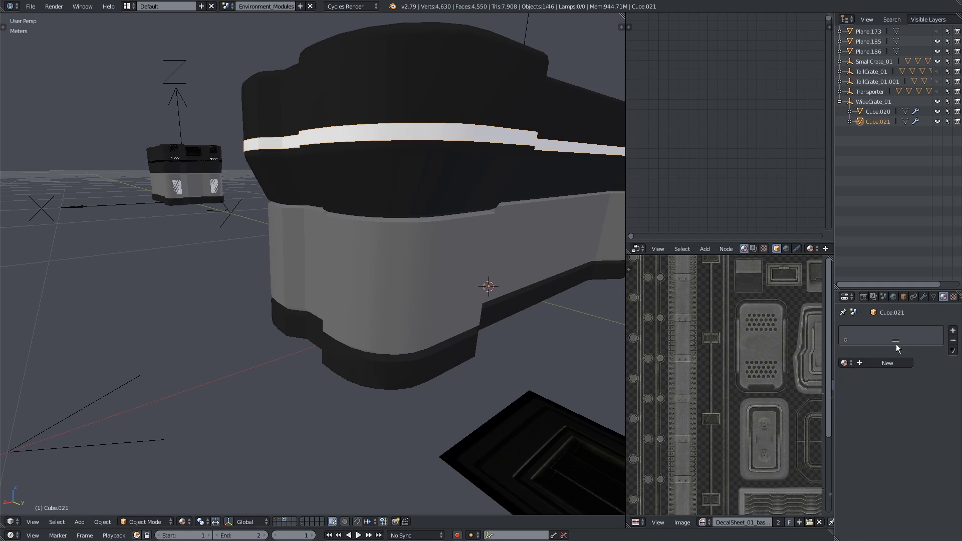
Step: Try the DecalSheet_02, DecalSheet_01_Normals and DecalSheet_01 materials in turn on the band
middle_drag(456, 288, 501, 305)
scroll(667, 356, down, 2)
scroll(667, 355, down, 2)
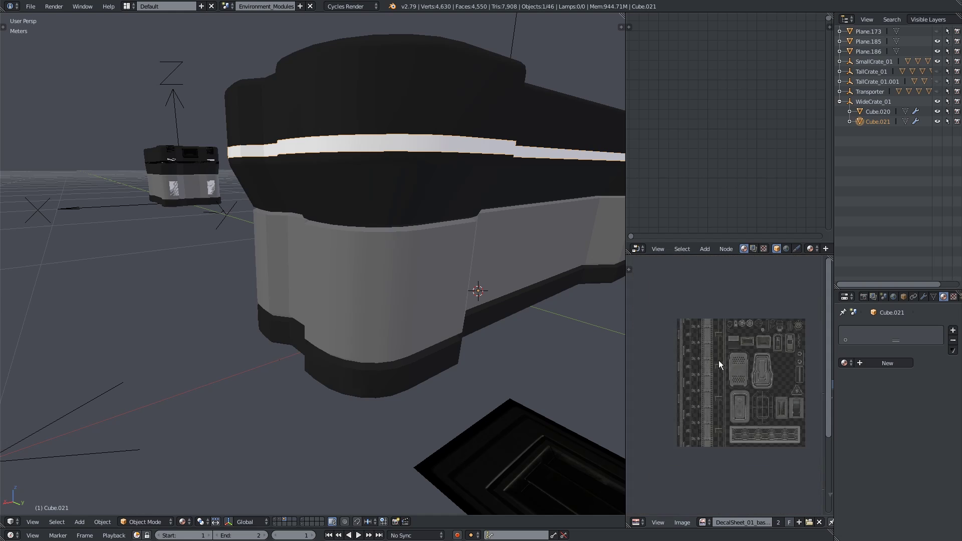
scroll(721, 360, up, 2)
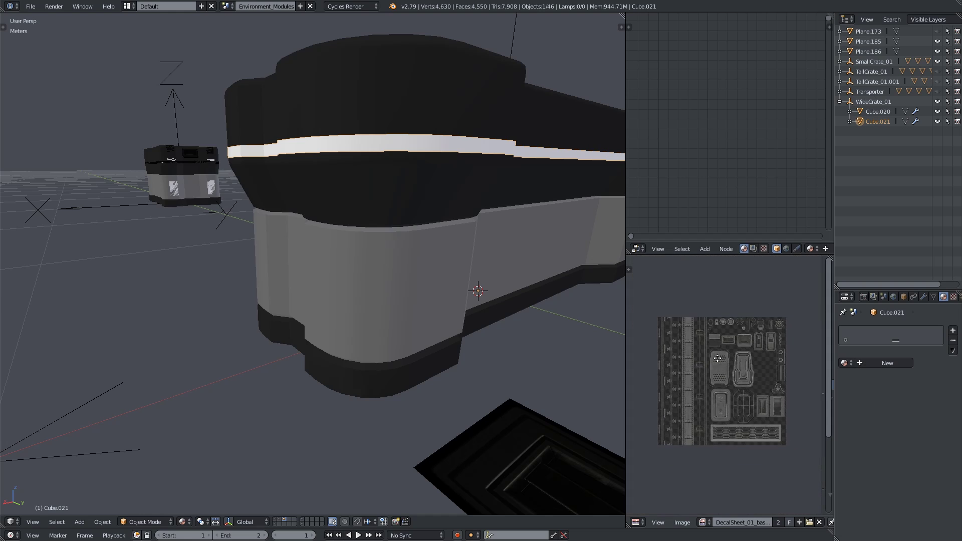
click(843, 363)
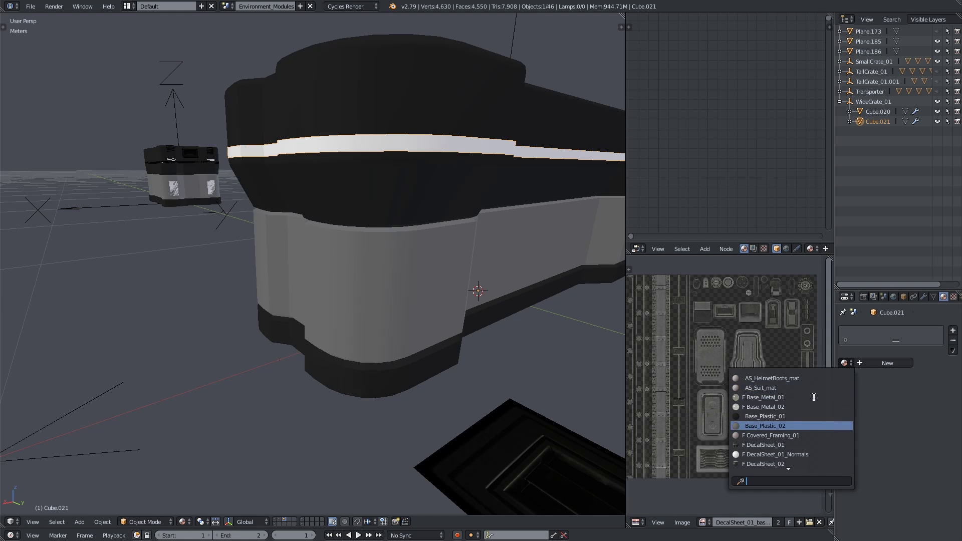
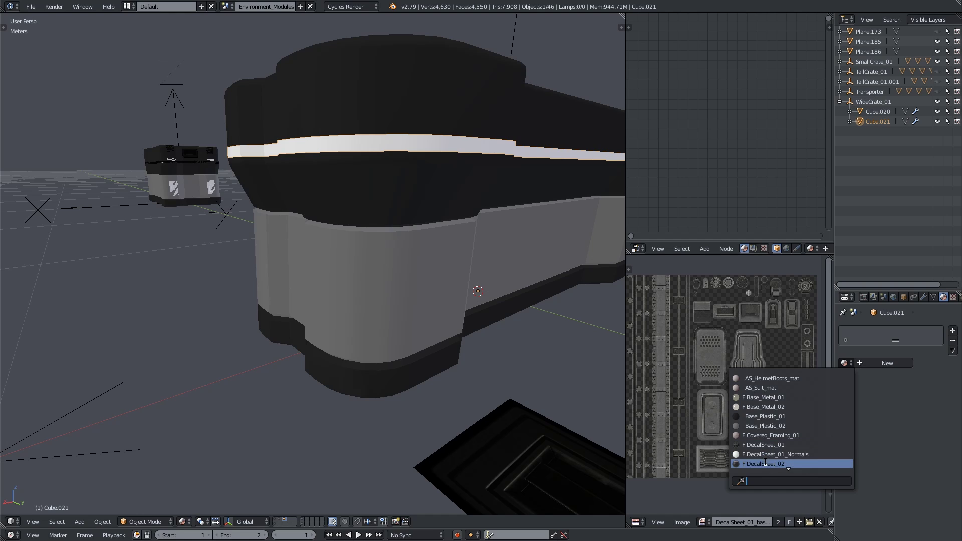
click(764, 462)
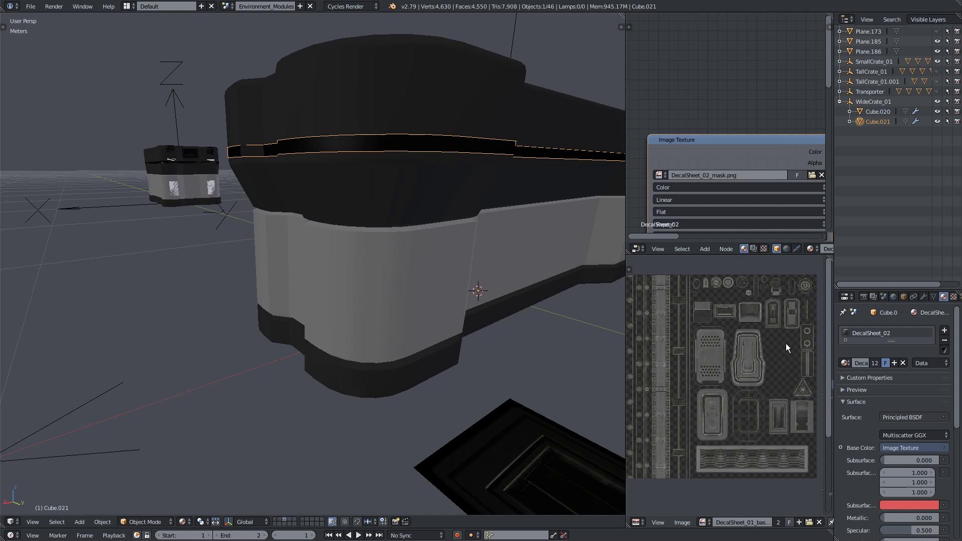
click(844, 362)
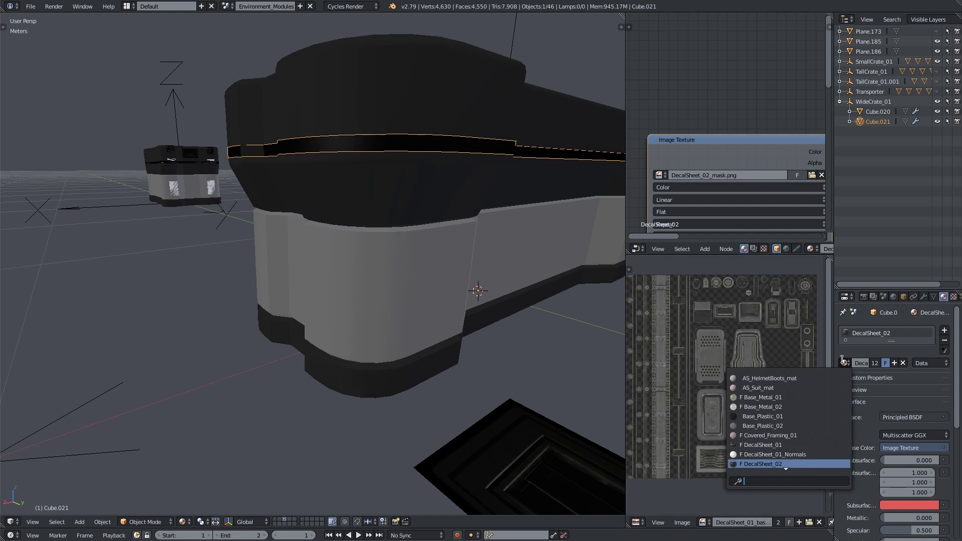
click(769, 453)
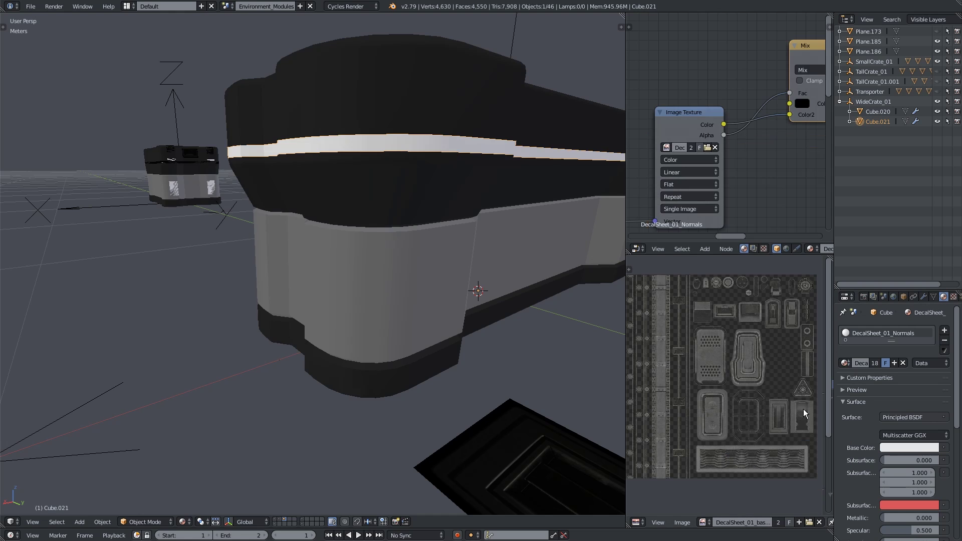
click(845, 363)
click(764, 444)
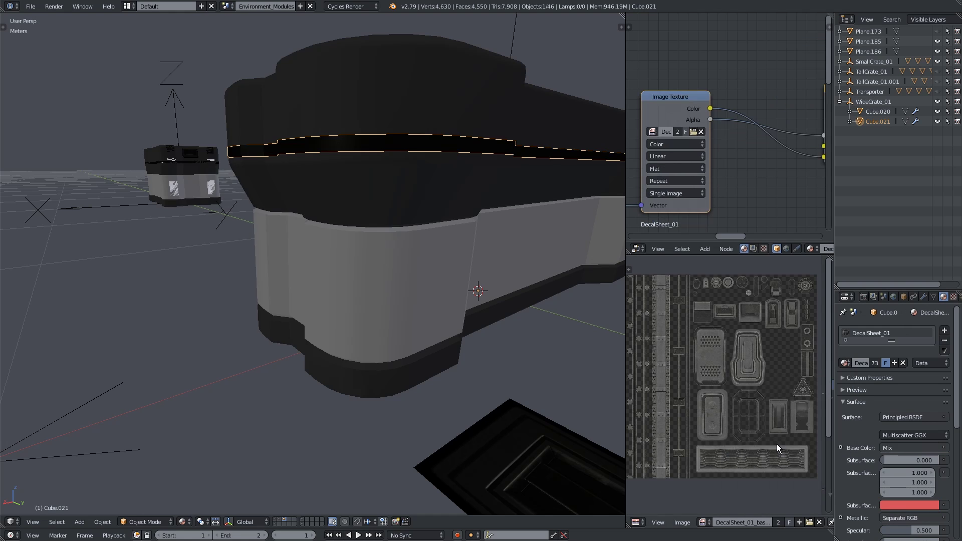
Step: Assign the DecalSheet_01_Normals material to the band
middle_drag(452, 322, 516, 342)
middle_drag(357, 174, 411, 501)
click(845, 363)
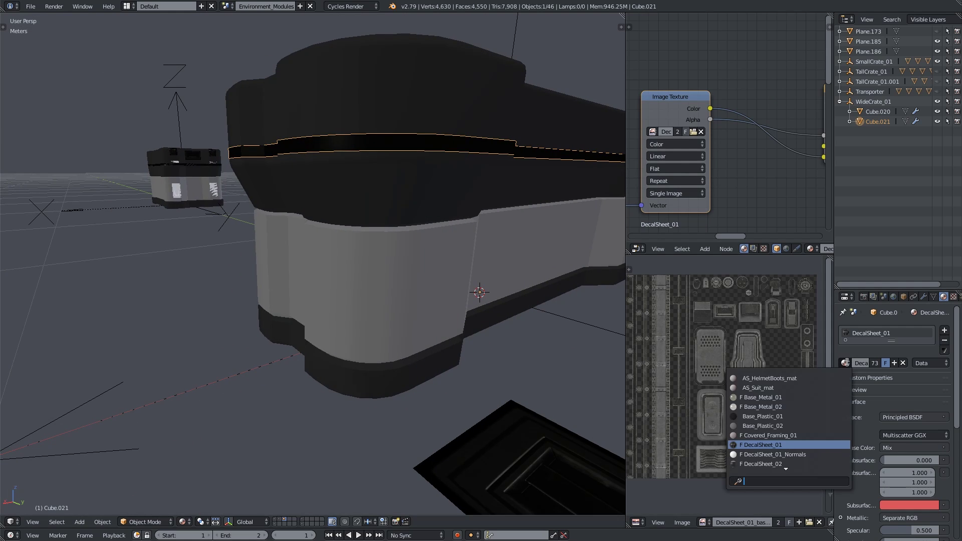
click(782, 459)
mouse_move(451, 344)
middle_down()
mouse_move(504, 337)
mouse_move(528, 353)
mouse_move(519, 367)
mouse_move(429, 360)
mouse_move(441, 350)
middle_up()
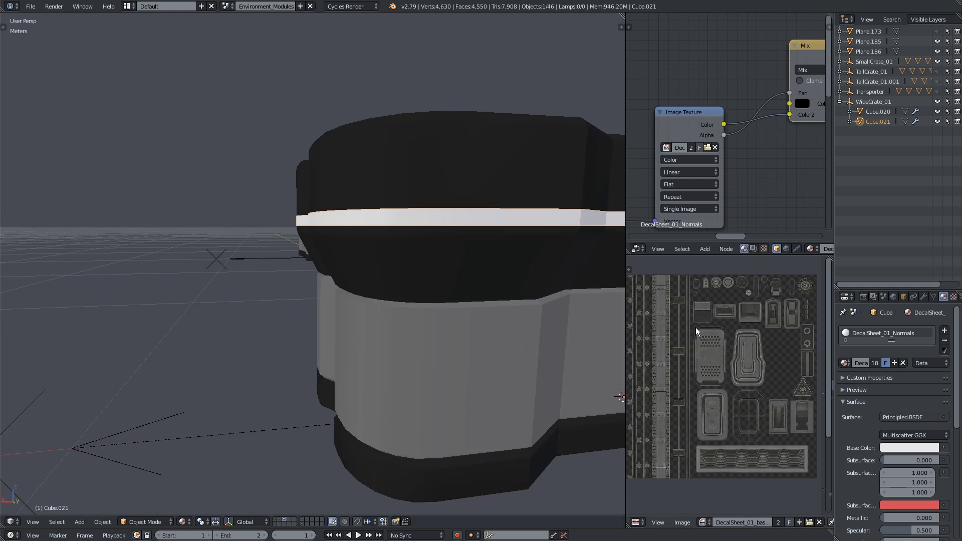
Step: Mark one vertical edge at the crate end's inner corner of the band as a UV seam
scroll(453, 302, down, 5)
key(Tab)
middle_drag(454, 299, 383, 280)
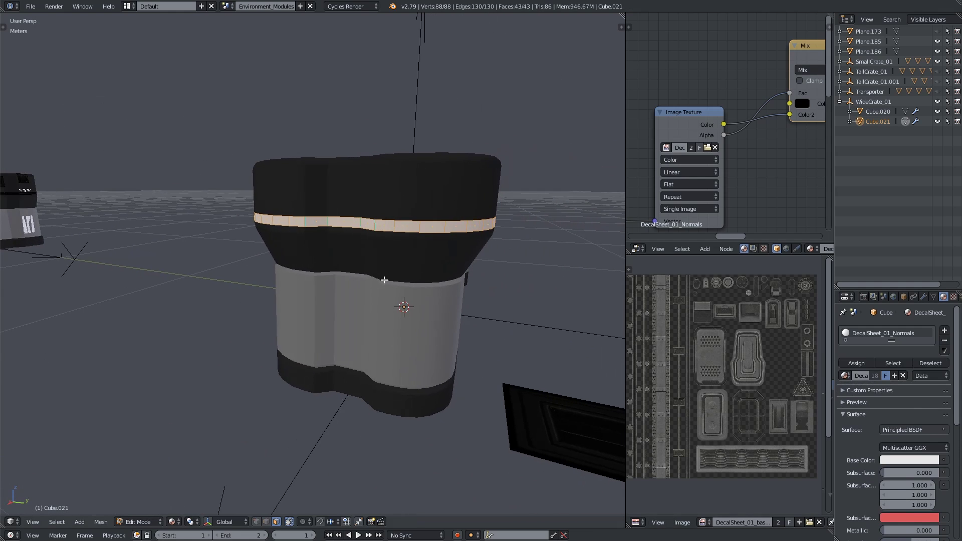
scroll(337, 222, up, 3)
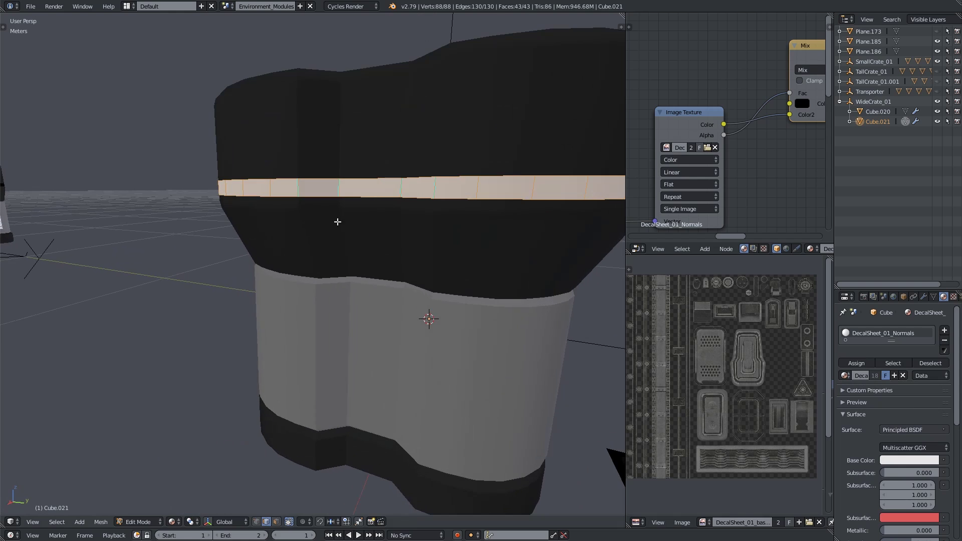
right_click(342, 191)
middle_drag(335, 217, 331, 301)
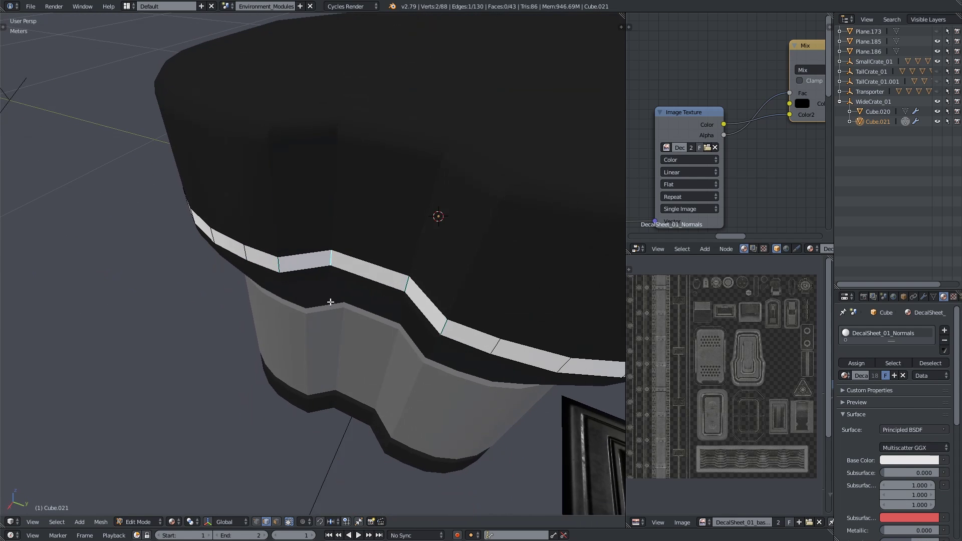
key(ctrl+e)
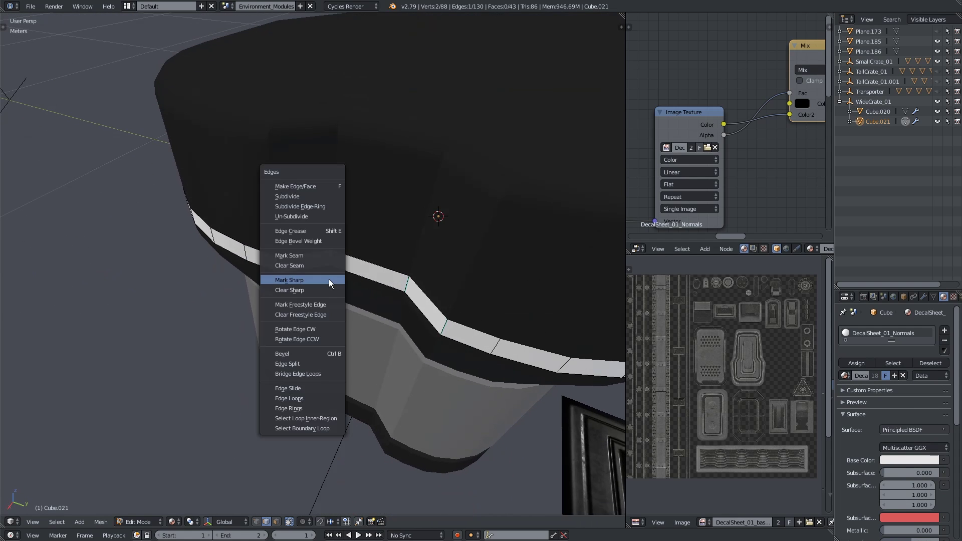
click(315, 256)
Step: Unwrap all of the band's faces onto the decal sheet
key(a)
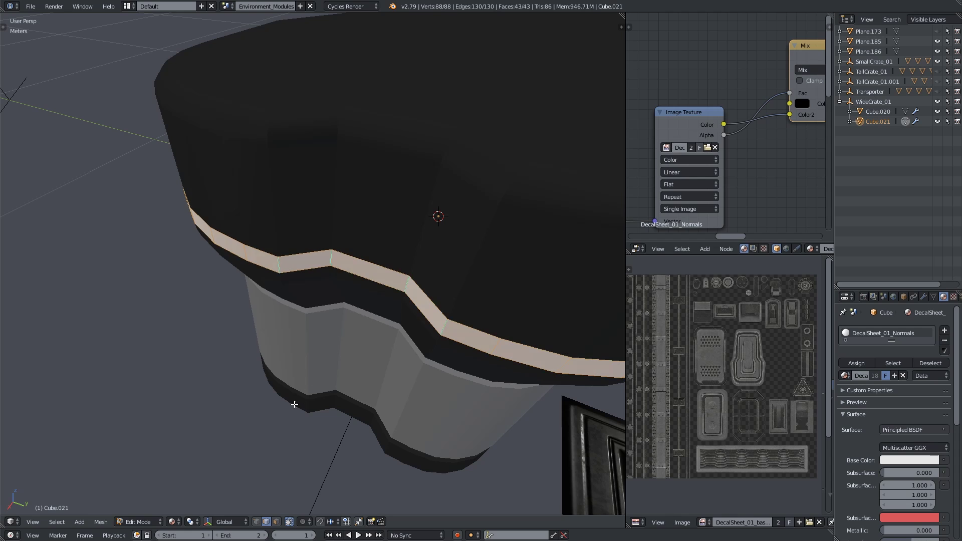
click(275, 521)
middle_drag(300, 422, 341, 304)
key(u)
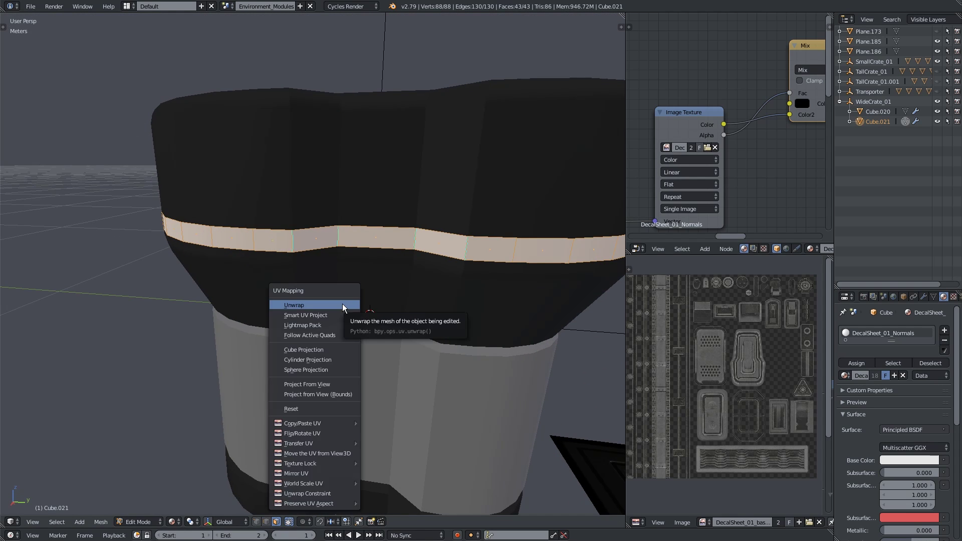
click(344, 305)
scroll(764, 375, up, 4)
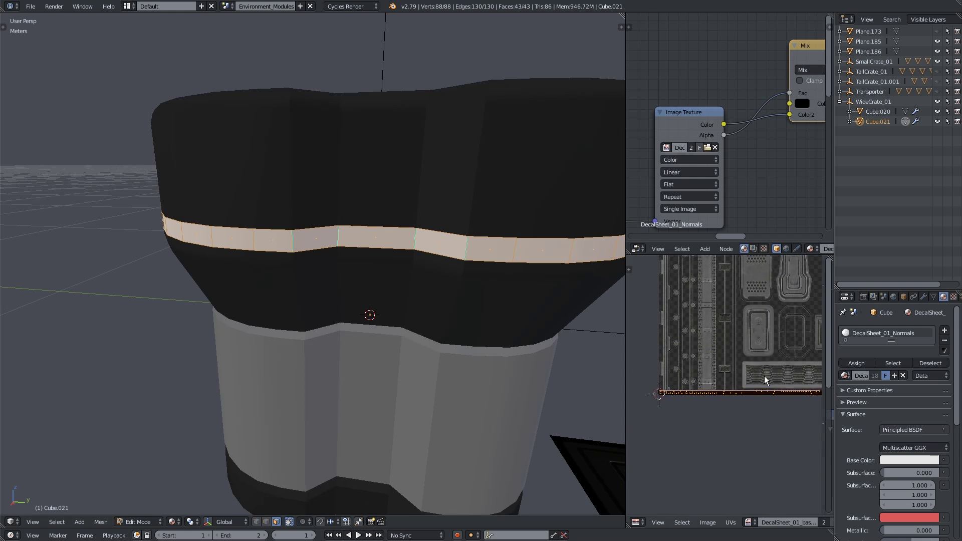
scroll(721, 404, up, 2)
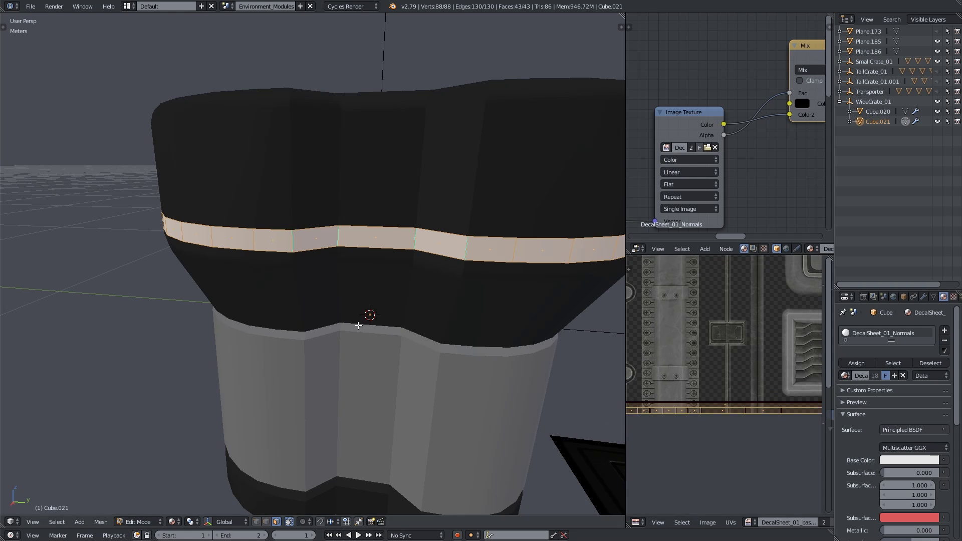
Step: Examine how the band's unwrapped UV faces lie along the decal sheet and which faces they correspond to on the crate
scroll(340, 326, down, 4)
middle_drag(341, 326, 401, 333)
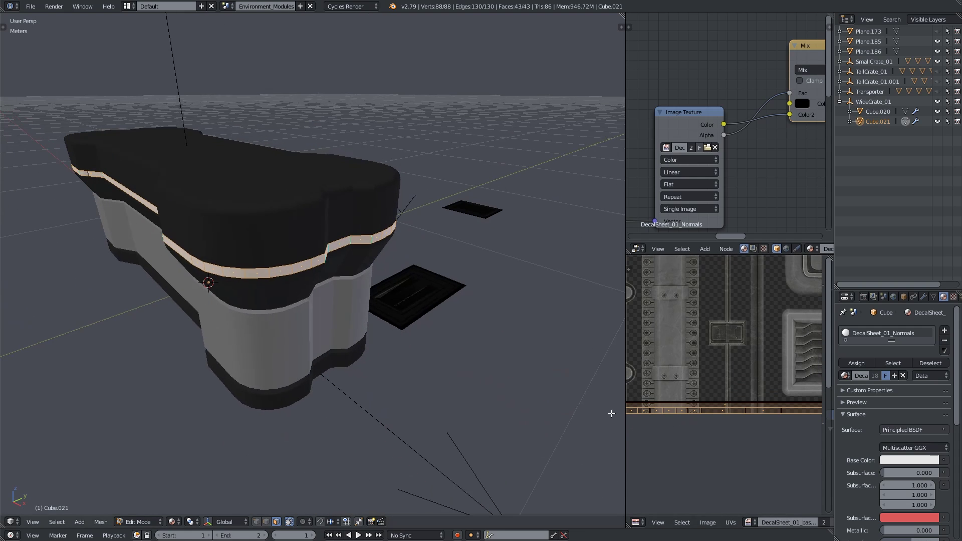
drag(625, 421, 183, 416)
scroll(375, 416, up, 2)
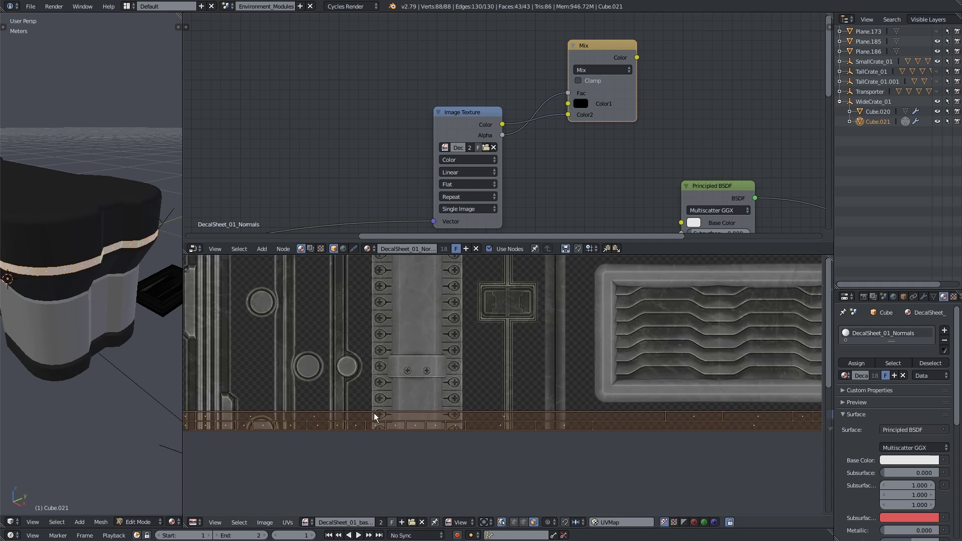
right_click(372, 419)
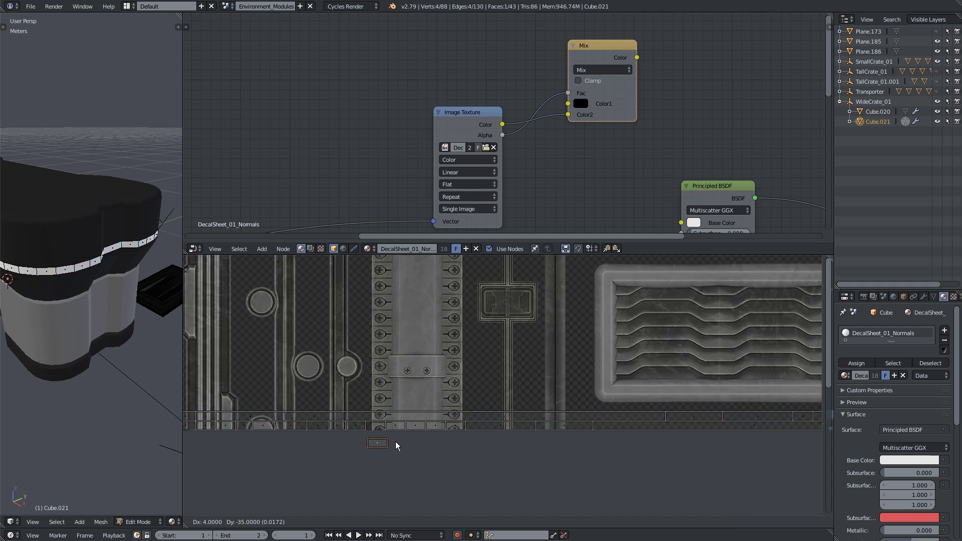
middle_drag(120, 366, 170, 370)
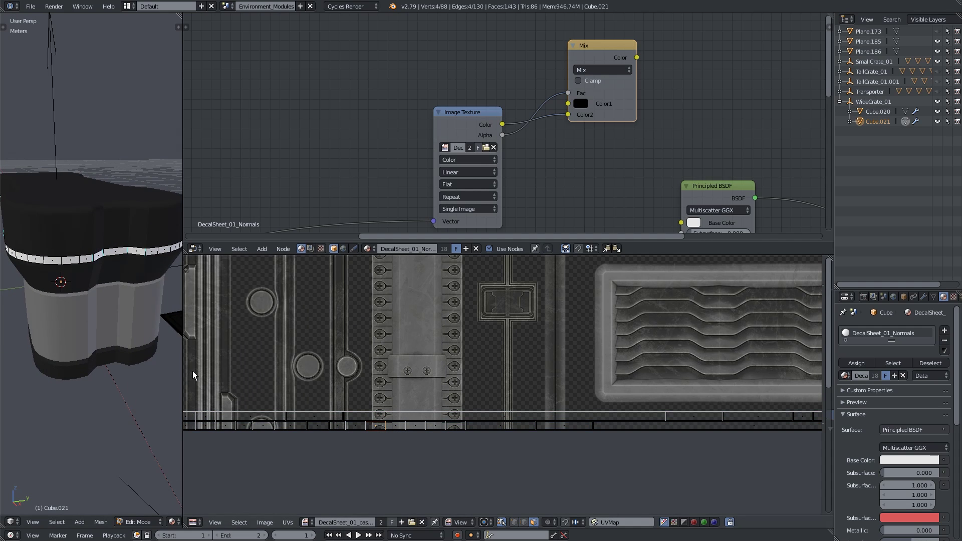
drag(182, 367, 507, 353)
key(a)
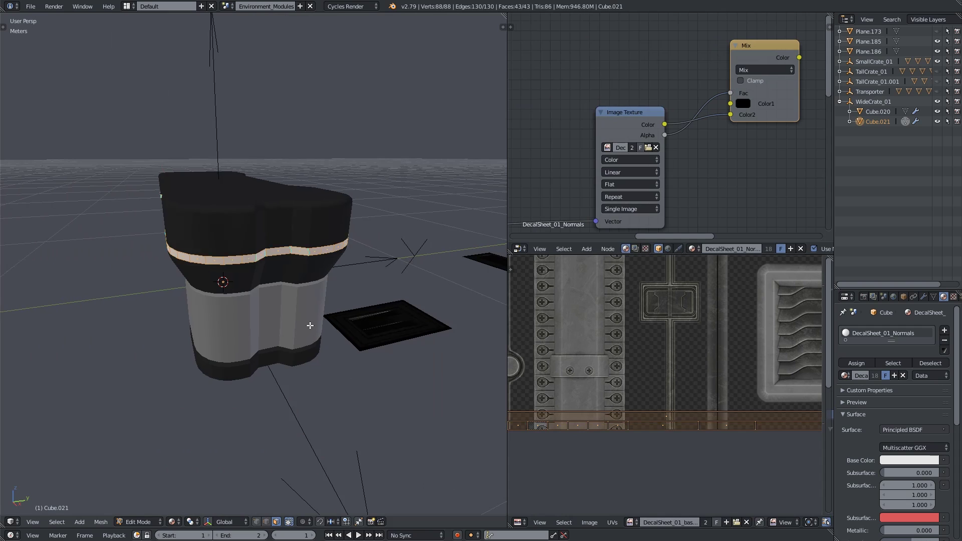
middle_drag(312, 324, 259, 316)
key(a)
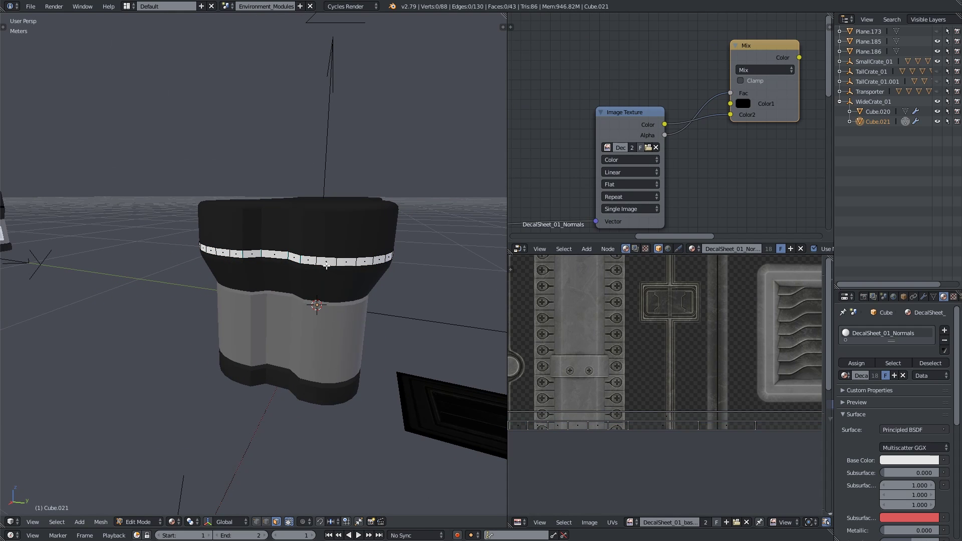
alt+right_click(326, 261)
Step: Leave mesh editing, hide the crate body and delete the separate band object
middle_drag(326, 260, 236, 280)
scroll(236, 280, down, 8)
key(Tab)
right_click(239, 263)
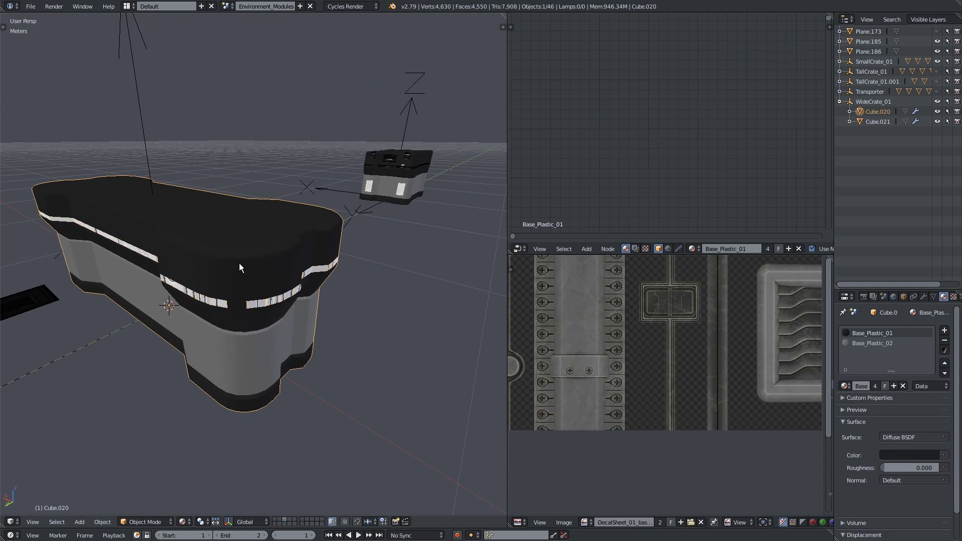
key(h)
right_click(245, 307)
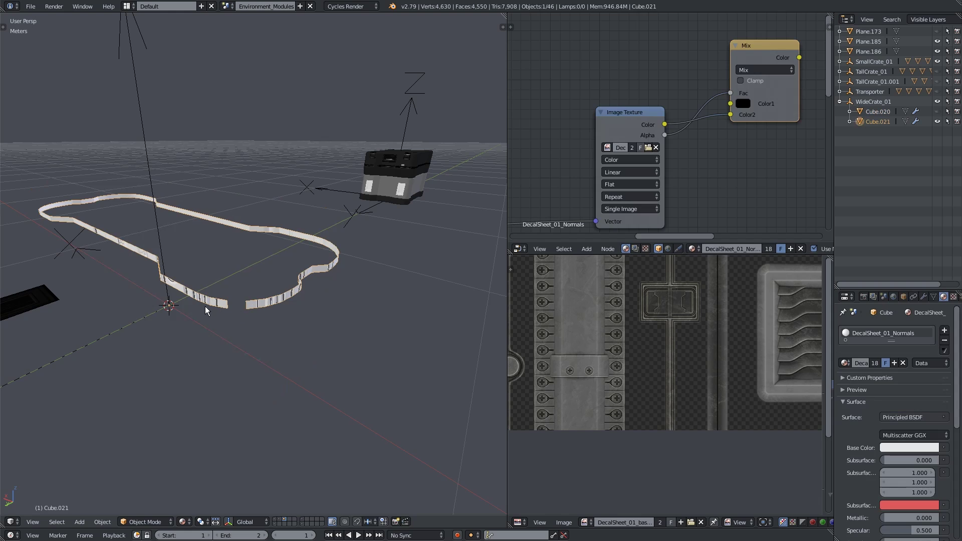
key(KP_Decimal)
middle_drag(295, 323, 341, 293)
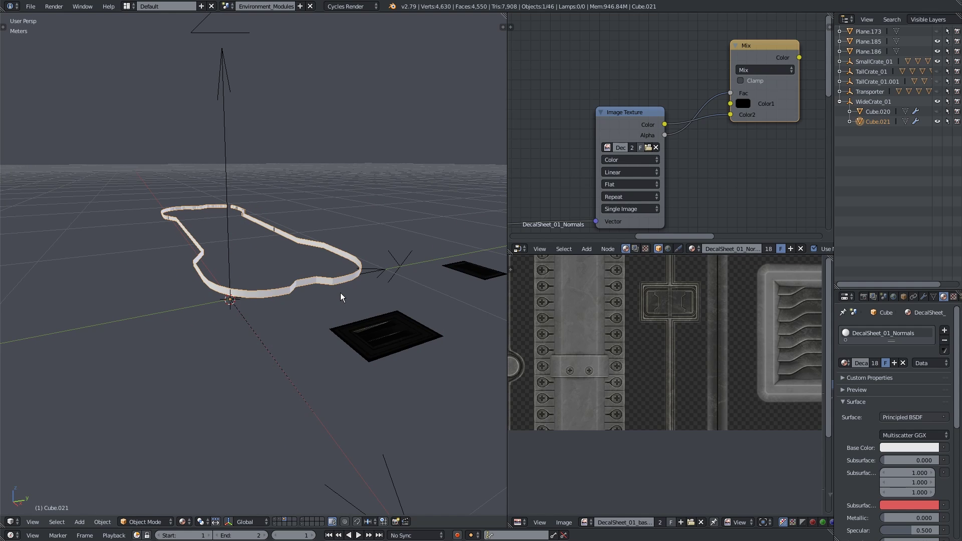
middle_drag(340, 294, 248, 294)
key(x)
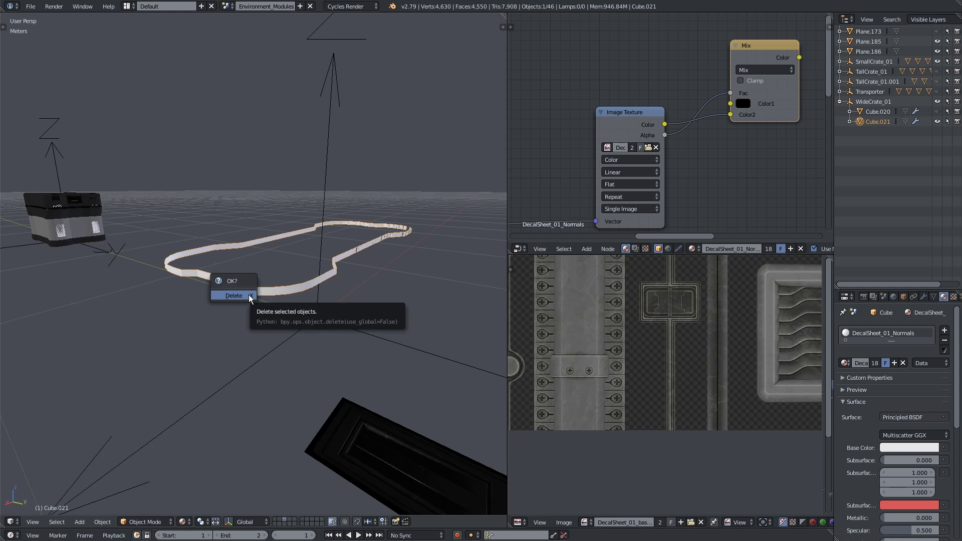
click(249, 294)
Step: Unhide the crate body, duplicate it in place, hide the original and open the duplicate for mesh editing
click(937, 112)
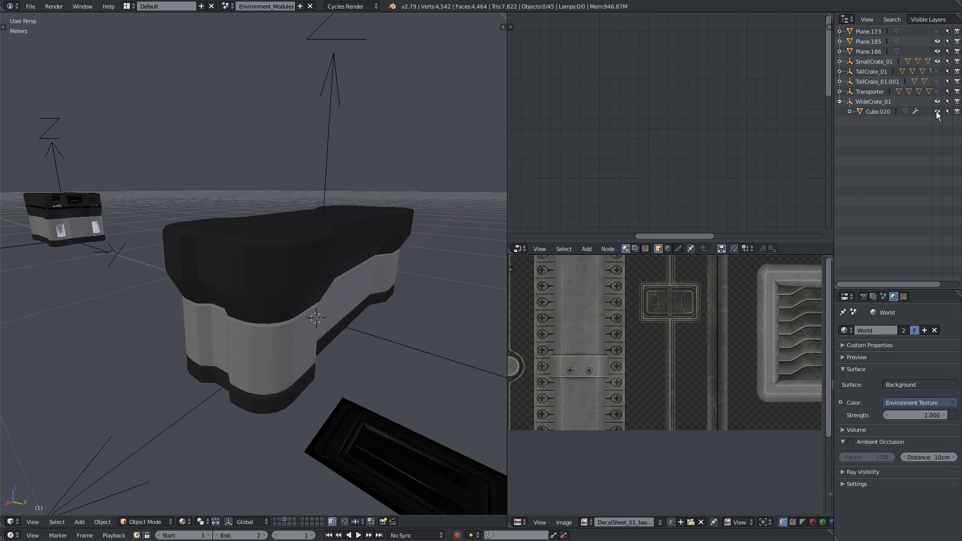
click(177, 319)
key(shift+d)
right_click(266, 358)
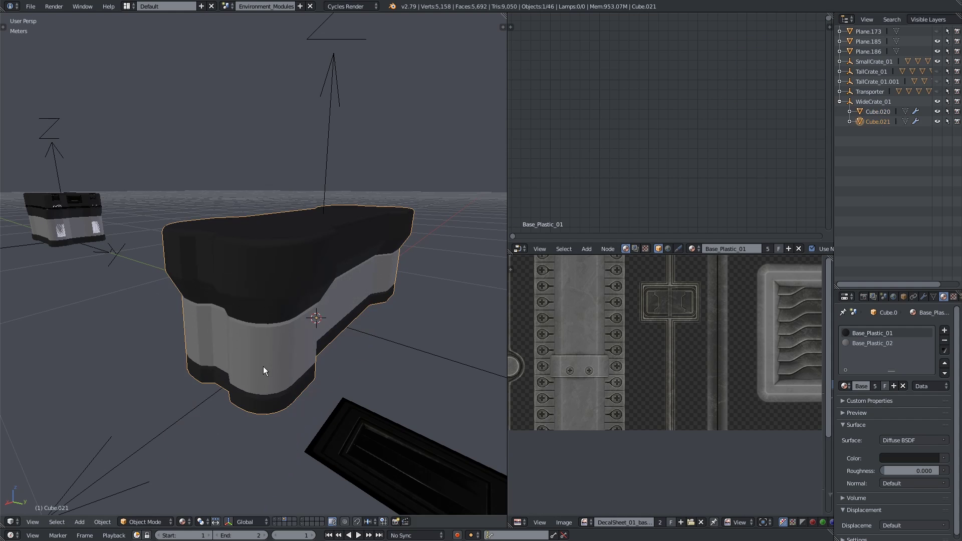
click(936, 111)
key(Tab)
Step: Dissolve four slanted edges on the sloped underside of the duplicate's black upper section at the rounded corners
middle_drag(248, 300, 256, 328)
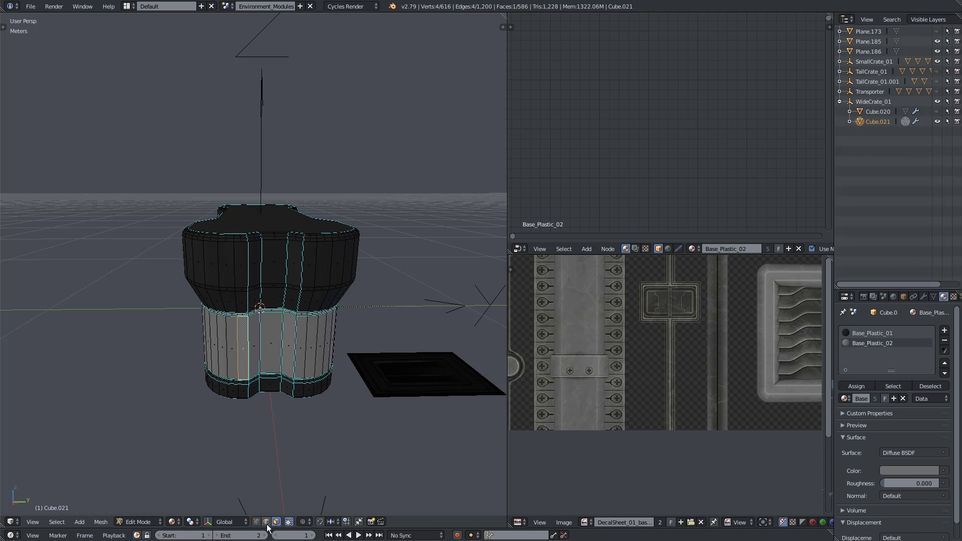
middle_drag(332, 339, 222, 322)
right_click(340, 273)
shift+right_click(269, 312)
shift+right_click(291, 316)
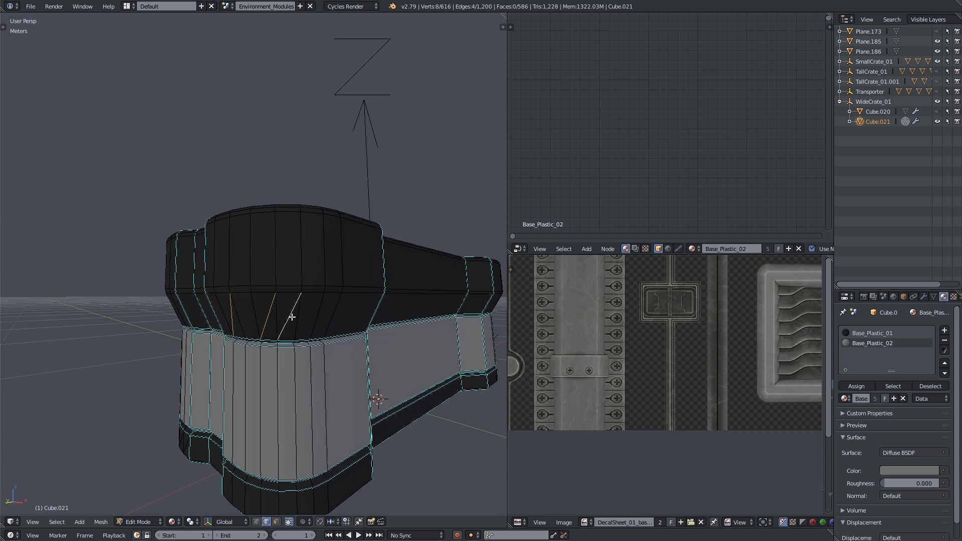
middle_drag(189, 373, 334, 287)
scroll(277, 313, up, 4)
scroll(174, 333, down, 2)
scroll(211, 320, up, 2)
key(x)
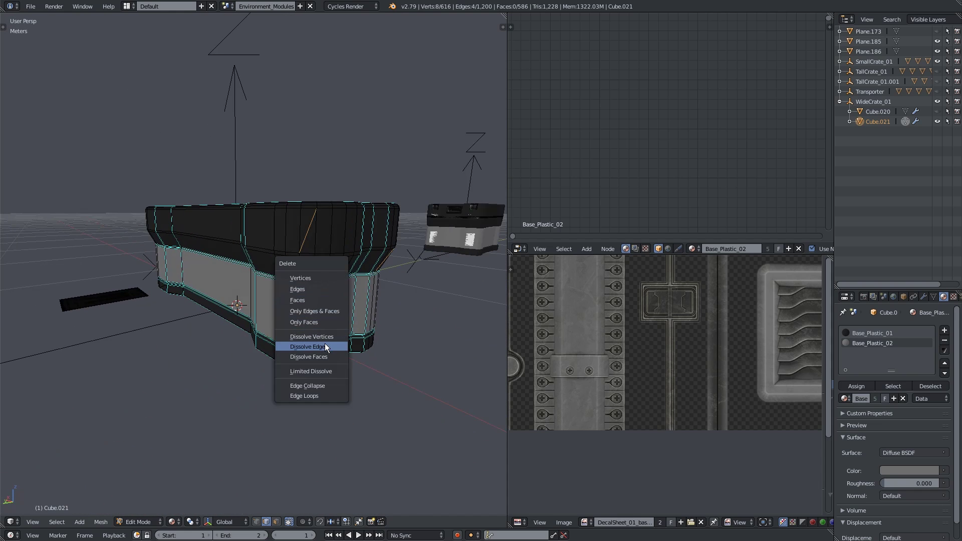
click(324, 343)
Step: Add a horizontal edge loop around the black upper section's side wall and bevel it into a narrow strip with about 0.76 offset
middle_drag(315, 365, 273, 217)
scroll(273, 217, up, 2)
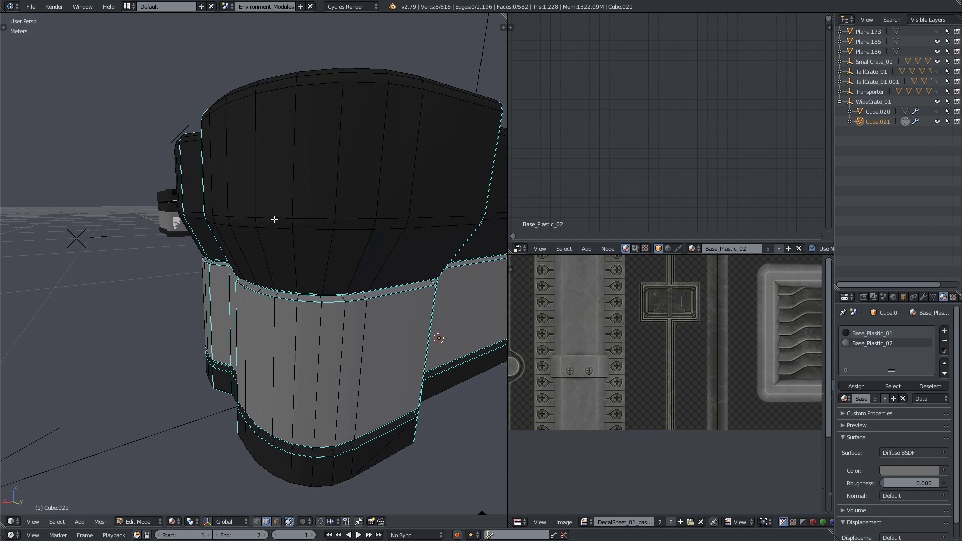
key(ctrl+r)
click(273, 170)
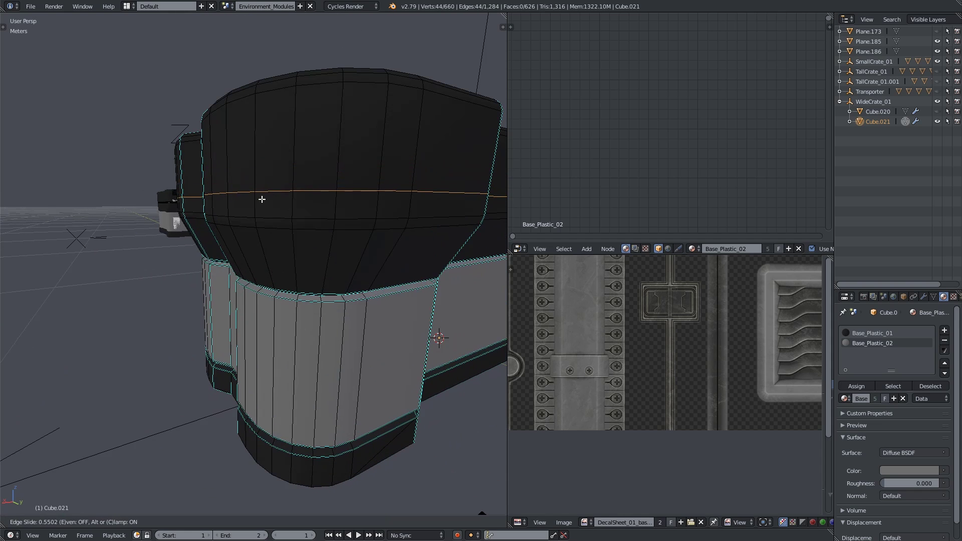
click(261, 199)
middle_drag(260, 199, 244, 281)
scroll(243, 300, up, 4)
scroll(240, 296, up, 3)
key(ctrl+b)
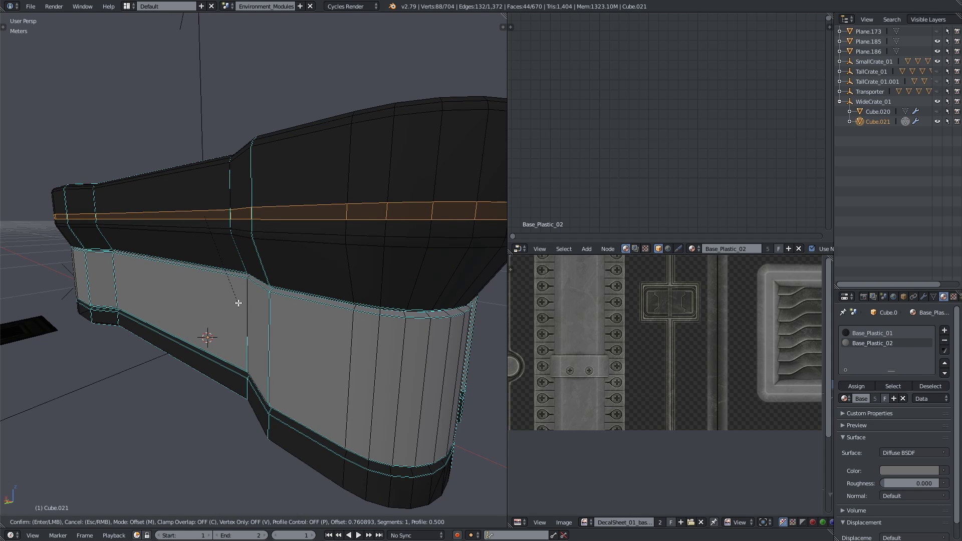
click(237, 303)
Step: Delete all of the duplicate's geometry except the bevelled strip, removing the surrounding edges rather than only the faces
key(a)
key(x)
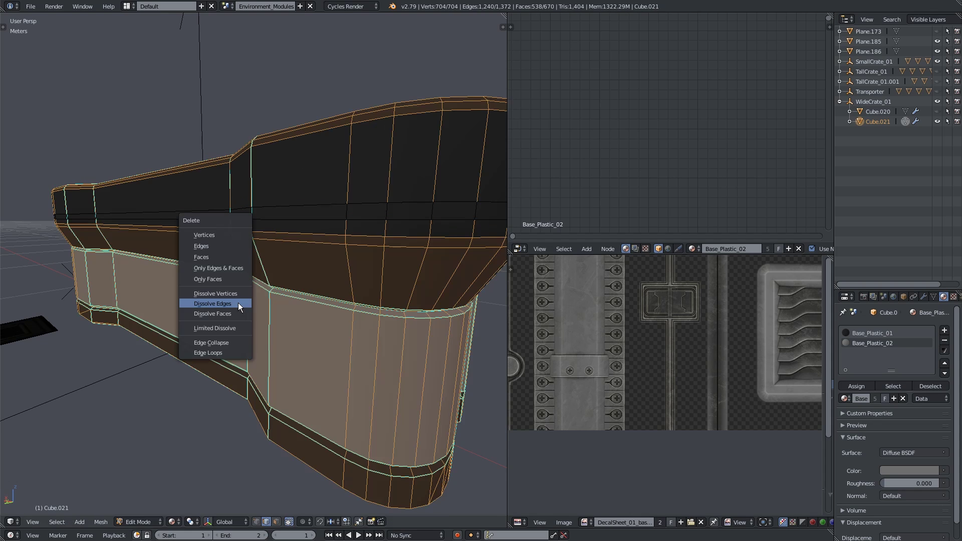
click(213, 258)
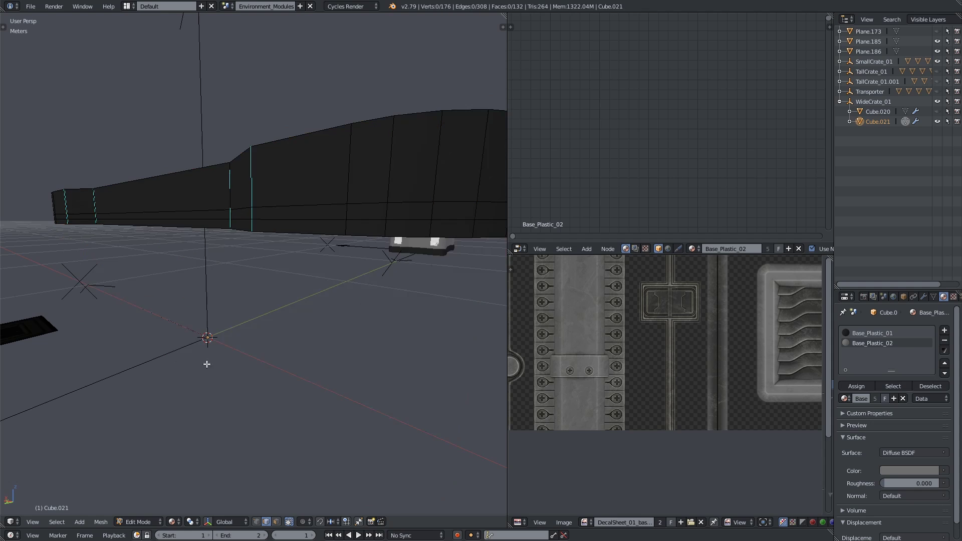
key(ctrl+z)
key(x)
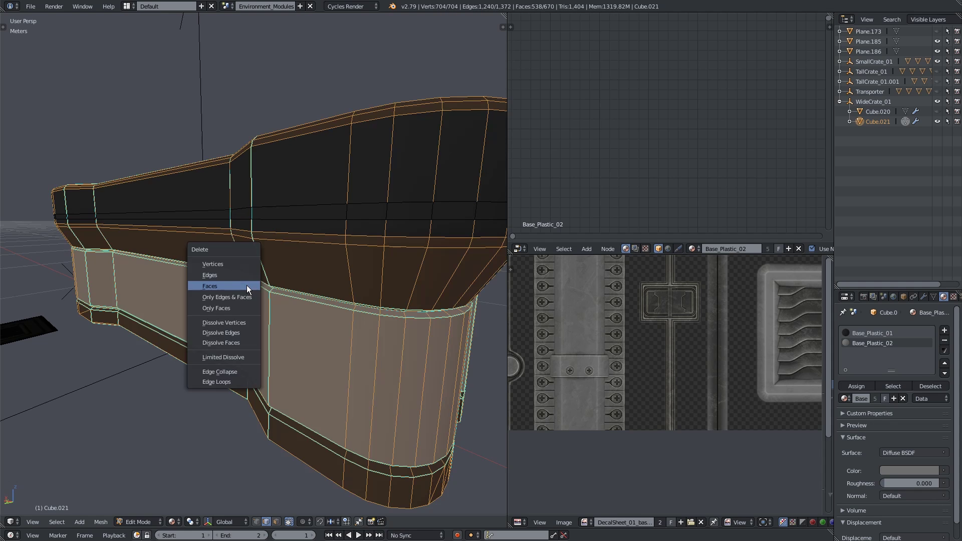
click(221, 273)
Step: Mark one vertical edge at the inner corner of the strip's end as a UV seam
click(276, 521)
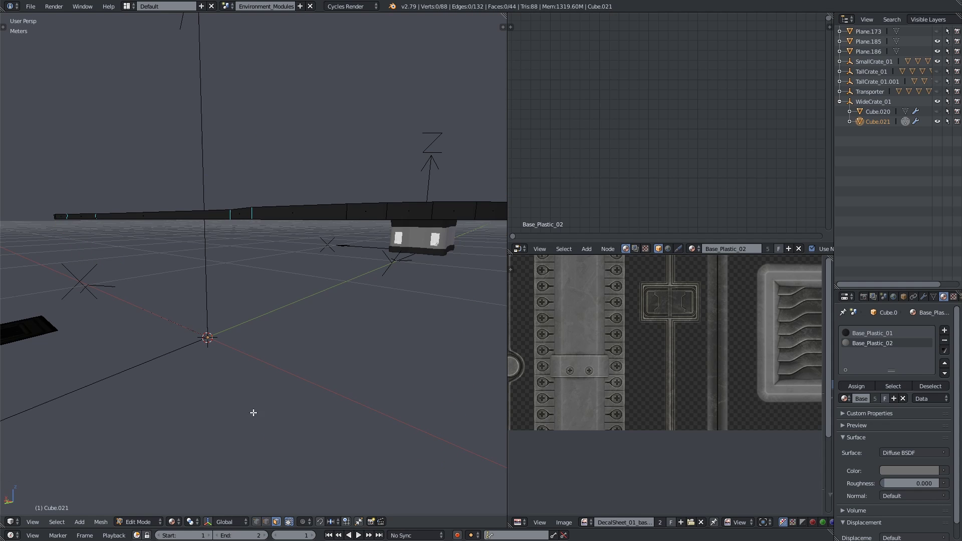
key(a)
middle_drag(235, 240, 291, 261)
scroll(290, 261, up, 5)
right_click(283, 261)
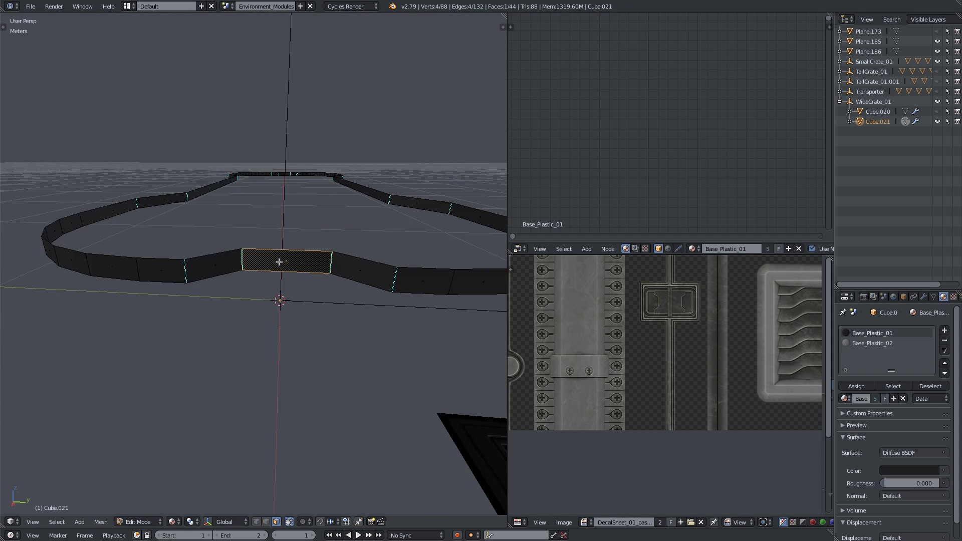
click(266, 522)
right_click(243, 260)
key(ctrl+e)
click(244, 277)
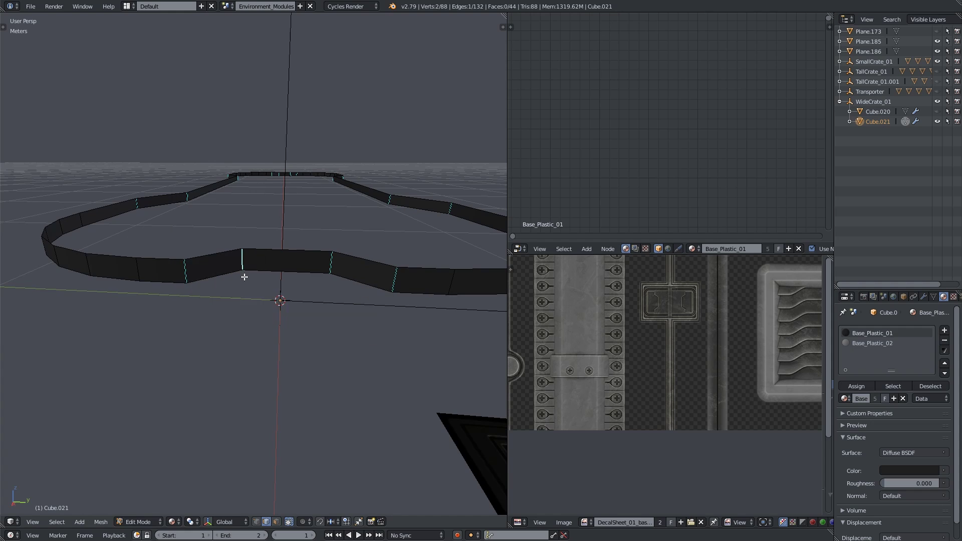
Step: Remove the strip's Base_Plastic_01 and Base_Plastic_02 materials and assign DecalSheet_01_Normals instead
key(Tab)
click(944, 340)
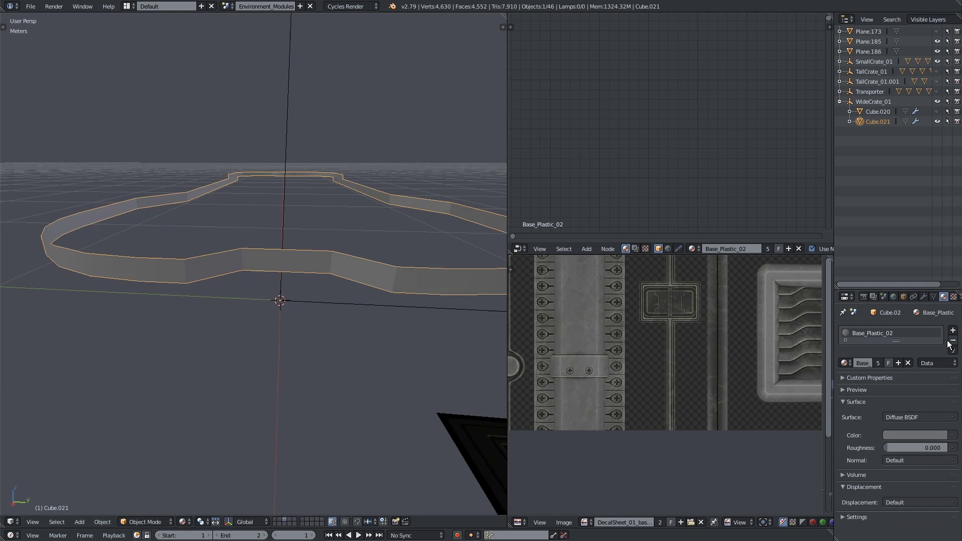
click(944, 340)
click(853, 361)
click(744, 451)
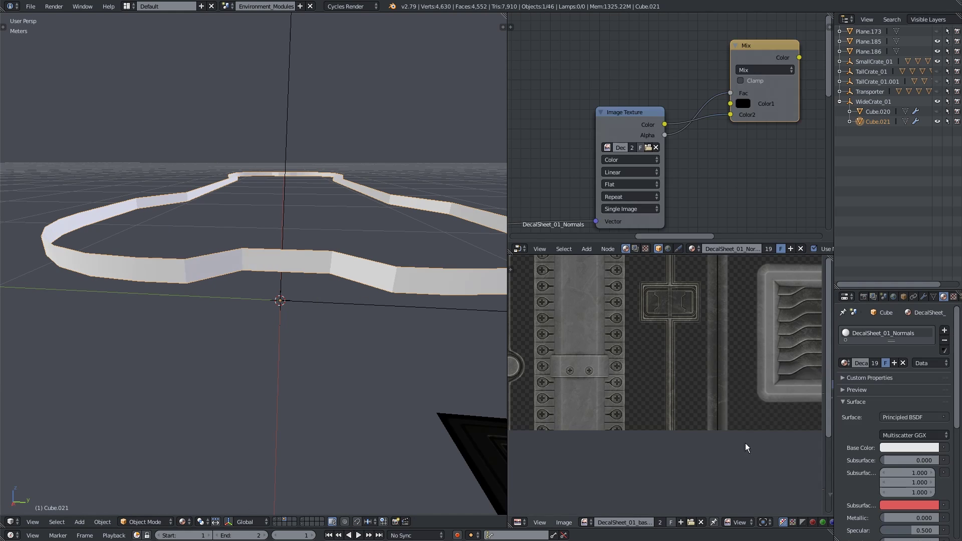
Step: Unhide the crate body and push the whole strip outward along its normals by 0.015 m
middle_drag(301, 345, 248, 341)
scroll(247, 342, down, 3)
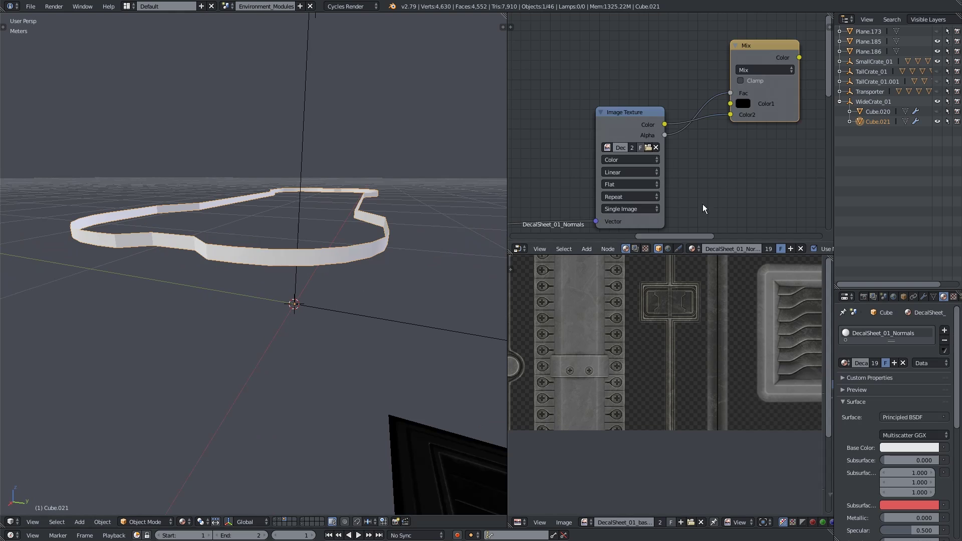
click(937, 111)
key(Tab)
middle_drag(483, 214, 240, 251)
scroll(296, 234, up, 3)
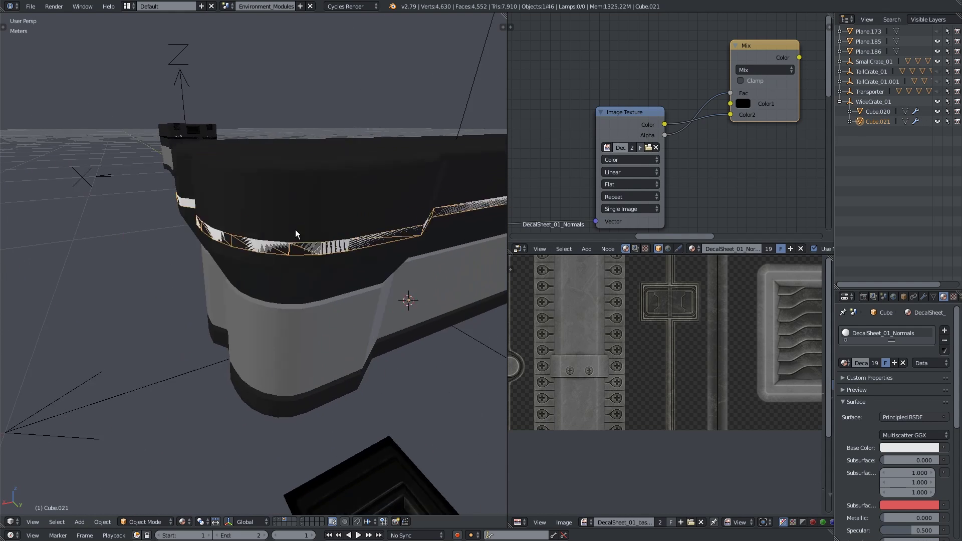
key(a)
scroll(251, 265, up, 4)
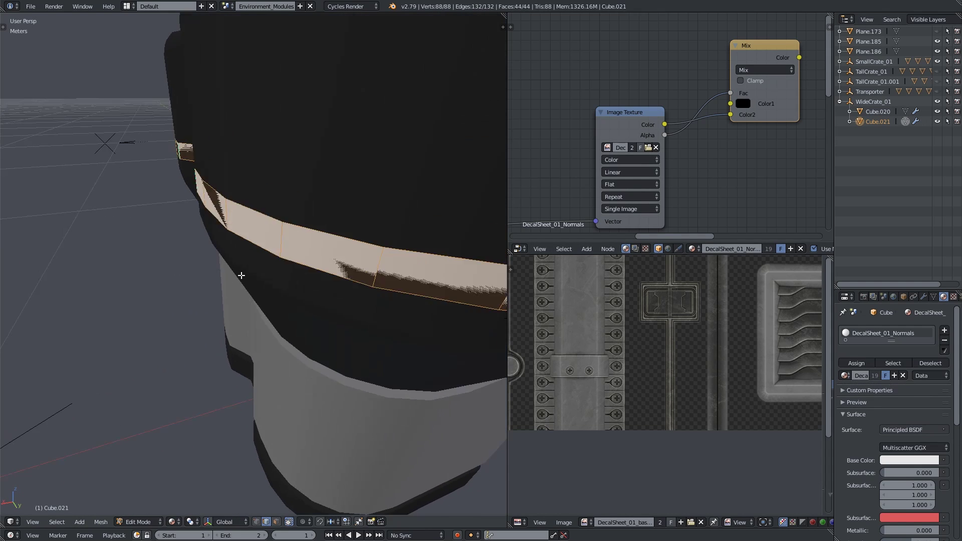
key(alt+s)
text(.015)
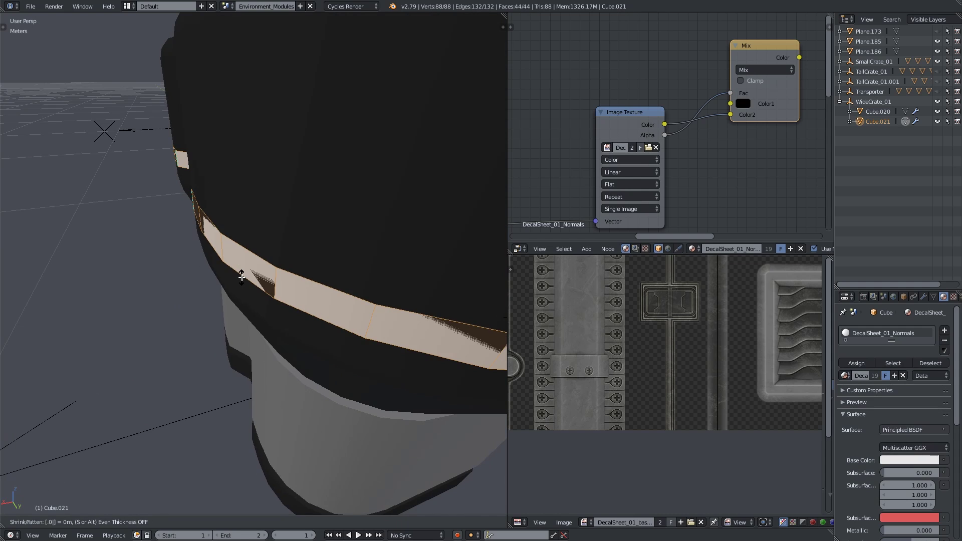
scroll(242, 277, down, 5)
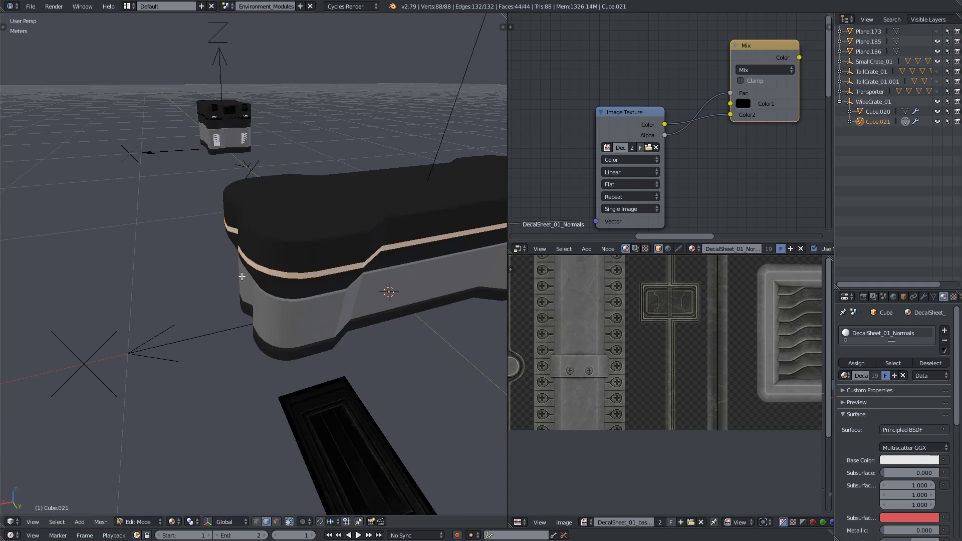
Step: Unwrap all faces of the new strip onto the decal sheet
middle_drag(388, 306, 333, 247)
scroll(279, 273, up, 3)
middle_drag(311, 291, 236, 279)
key(u)
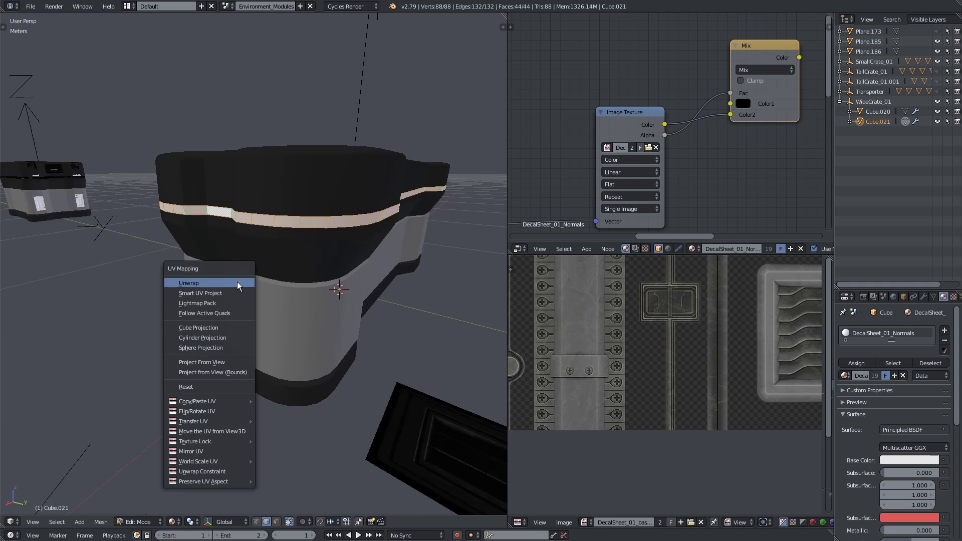
click(238, 284)
Step: Rotate the strip's unwrapped UVs by 90° and move them onto the decal sheet's vertical trims
scroll(569, 350, down, 3)
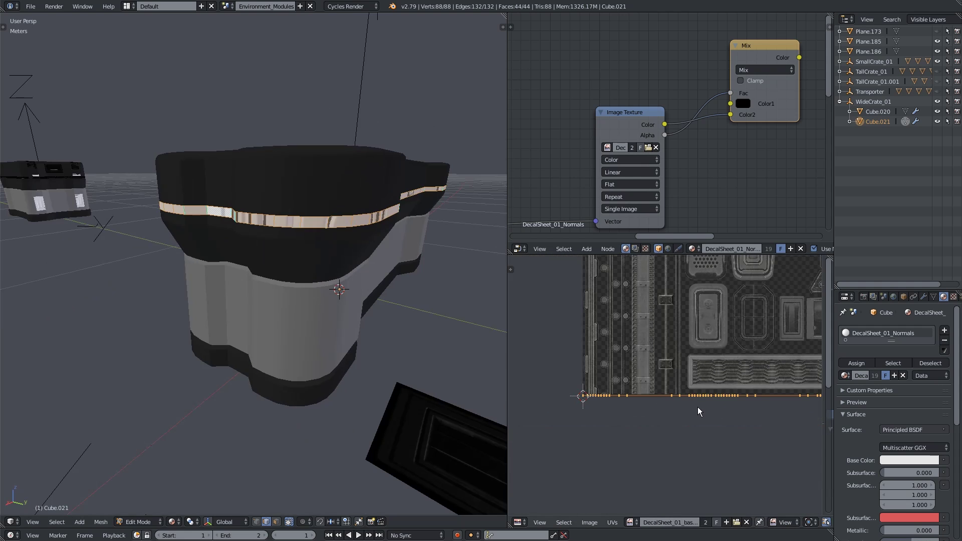
scroll(651, 428, down, 4)
key(r)
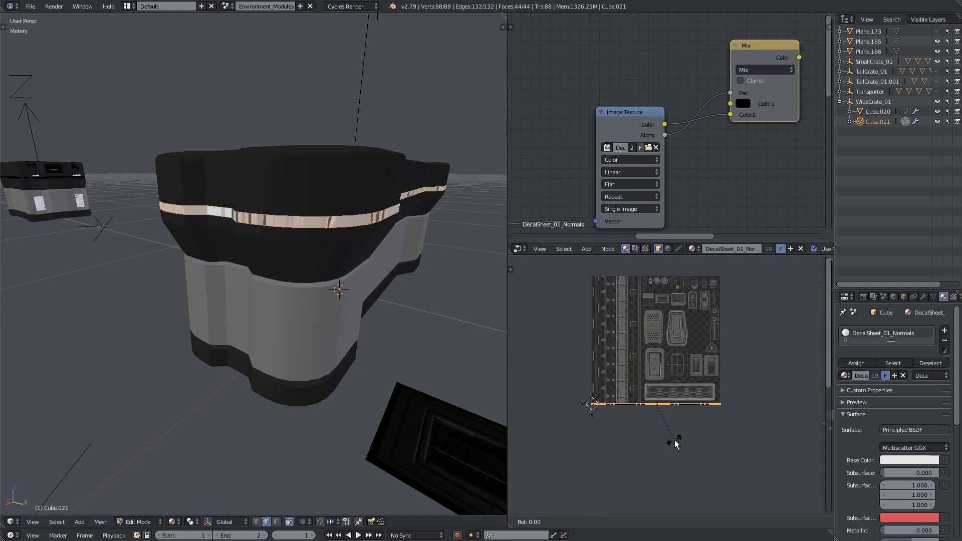
key(9)
key(0)
key(Return)
key(g)
scroll(659, 429, up, 3)
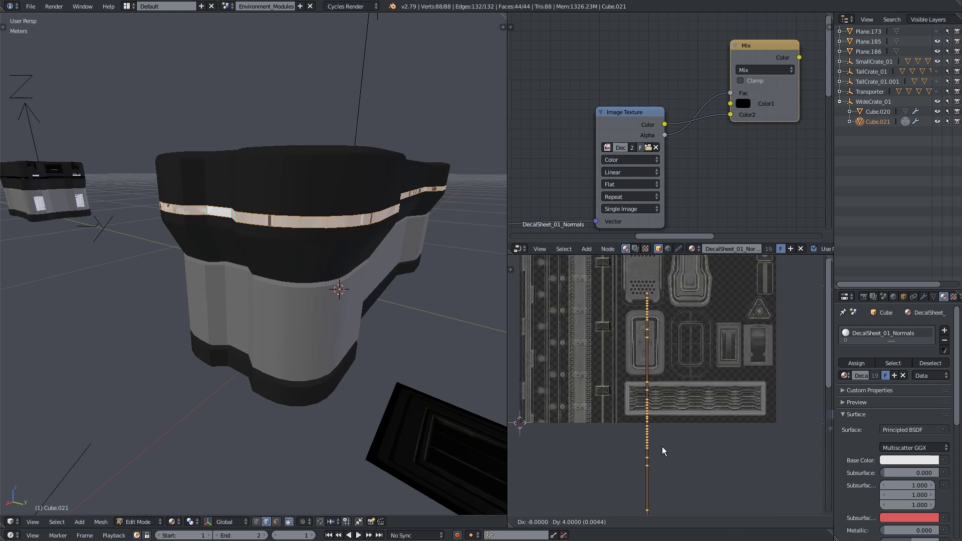
click(629, 373)
Step: Center the strip's UVs on the grooved vertical trim beside the vent decal and scale them up to the trim's width
scroll(611, 382, up, 7)
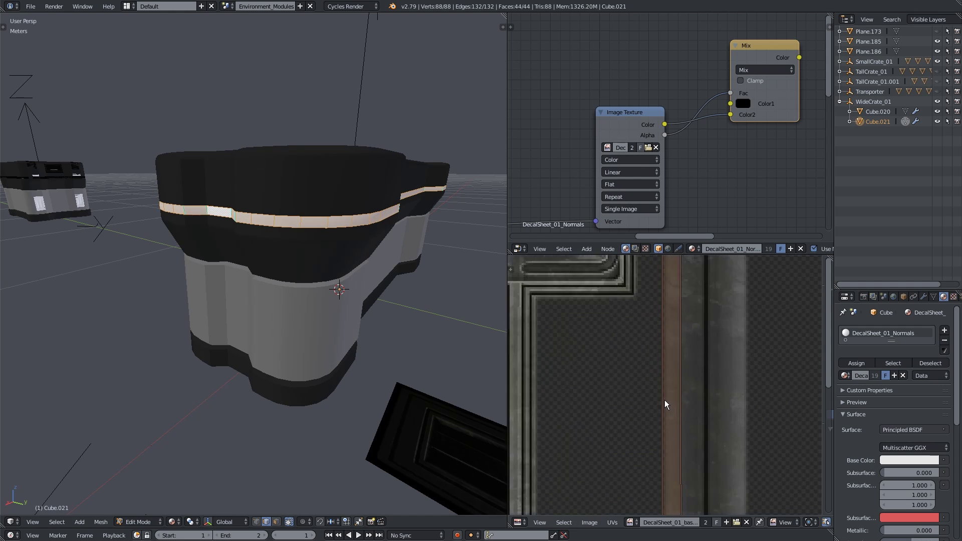
scroll(664, 400, up, 1)
key(g)
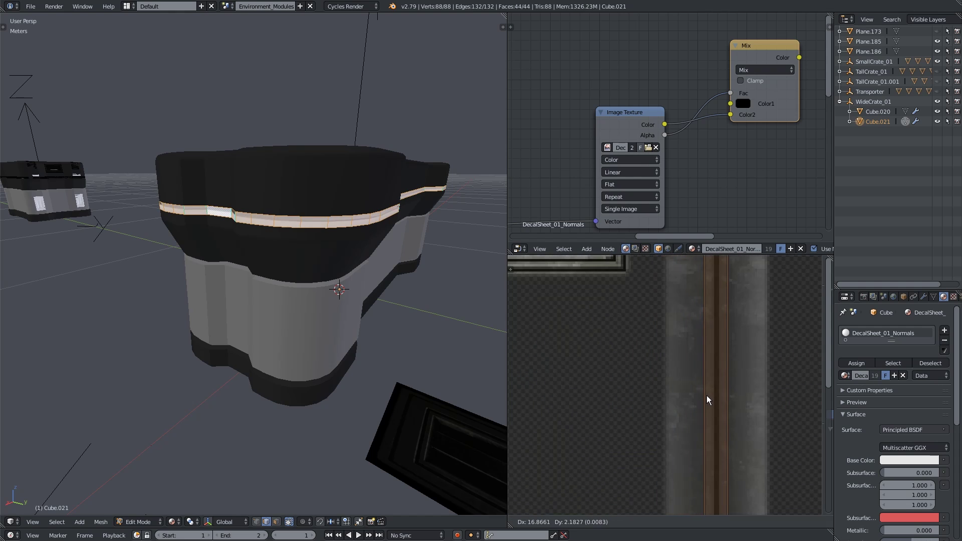
click(707, 396)
scroll(717, 388, down, 5)
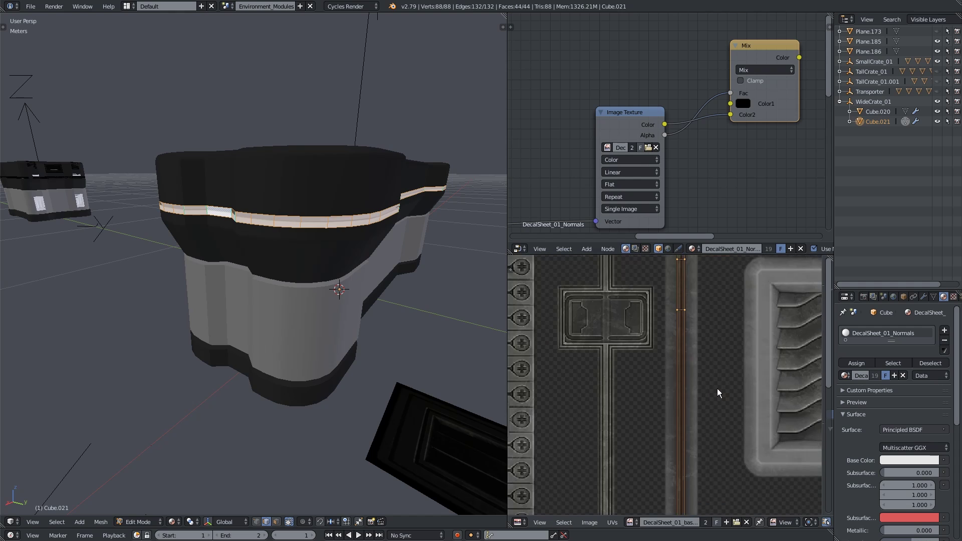
key(s)
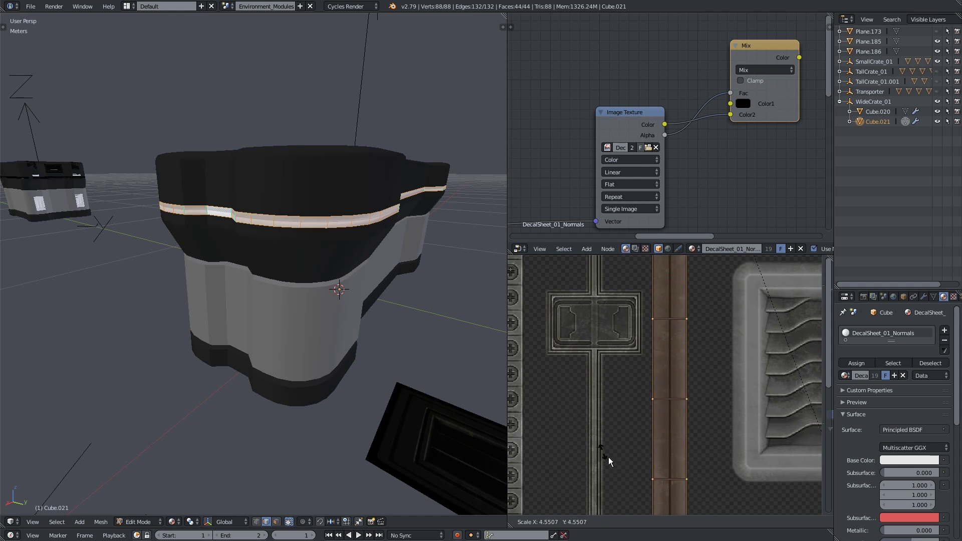
click(736, 512)
Step: Leave mesh editing and replace the seam strip's material with DecalSheet_01
key(Tab)
scroll(328, 233, up, 4)
middle_drag(329, 233, 278, 231)
scroll(200, 206, up, 5)
scroll(220, 209, down, 5)
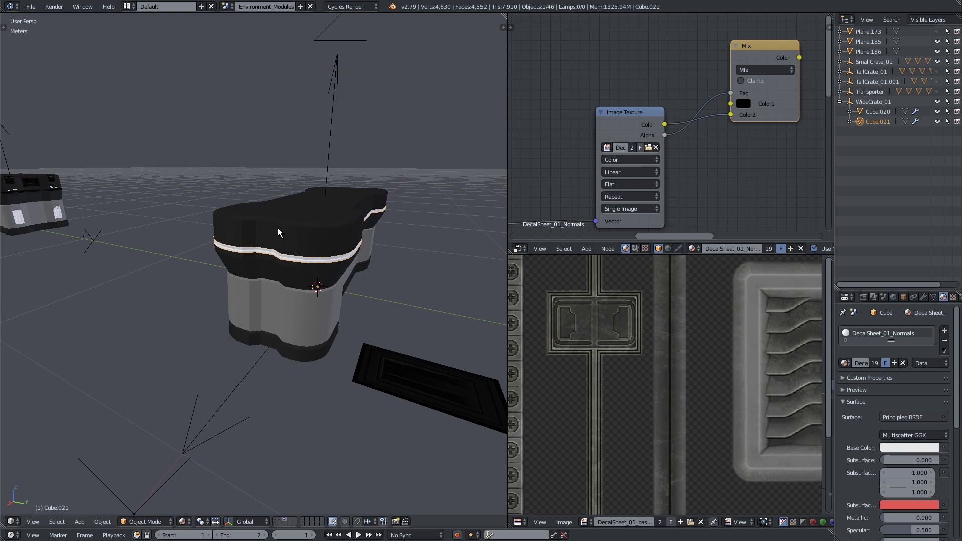
middle_drag(206, 264, 55, 220)
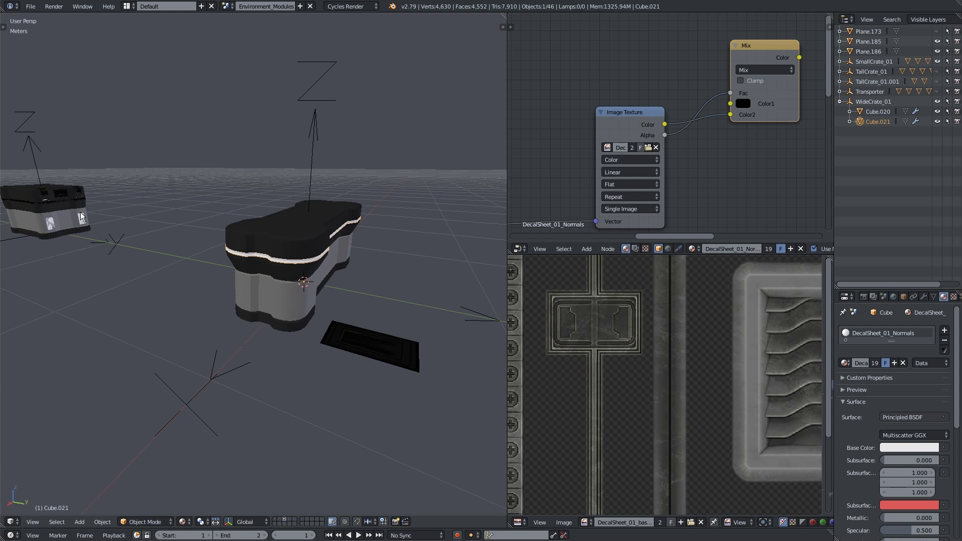
middle_drag(123, 229, 160, 241)
scroll(352, 311, up, 2)
middle_drag(352, 310, 333, 295)
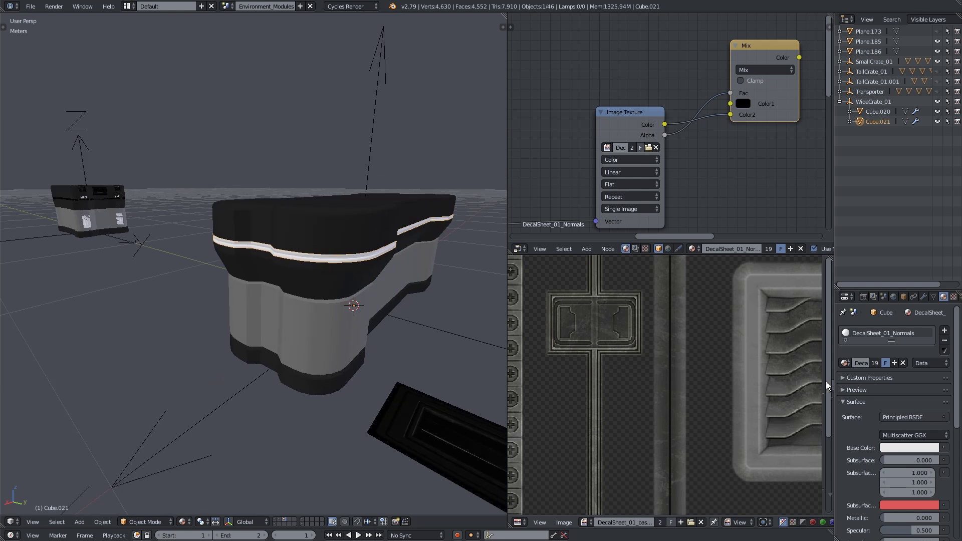
click(846, 363)
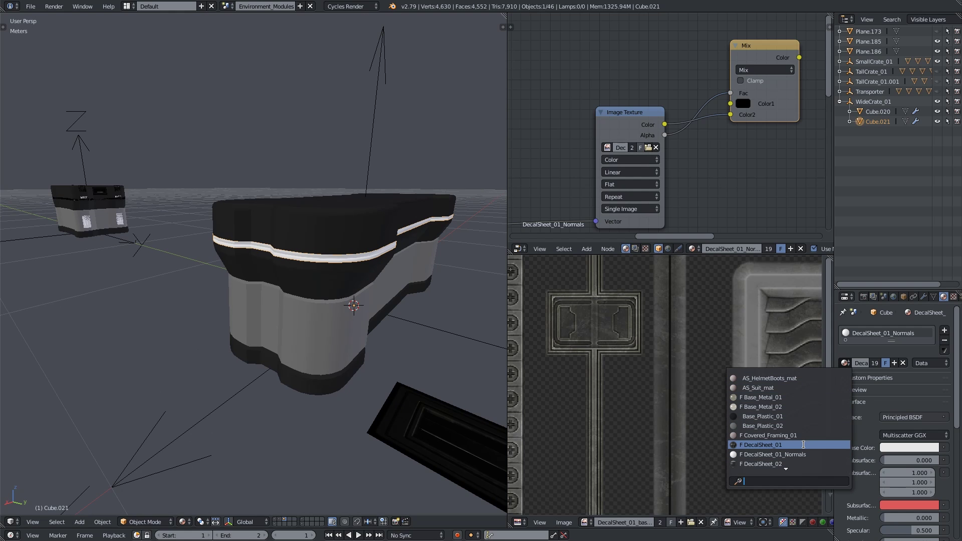
click(803, 444)
scroll(326, 282, up, 6)
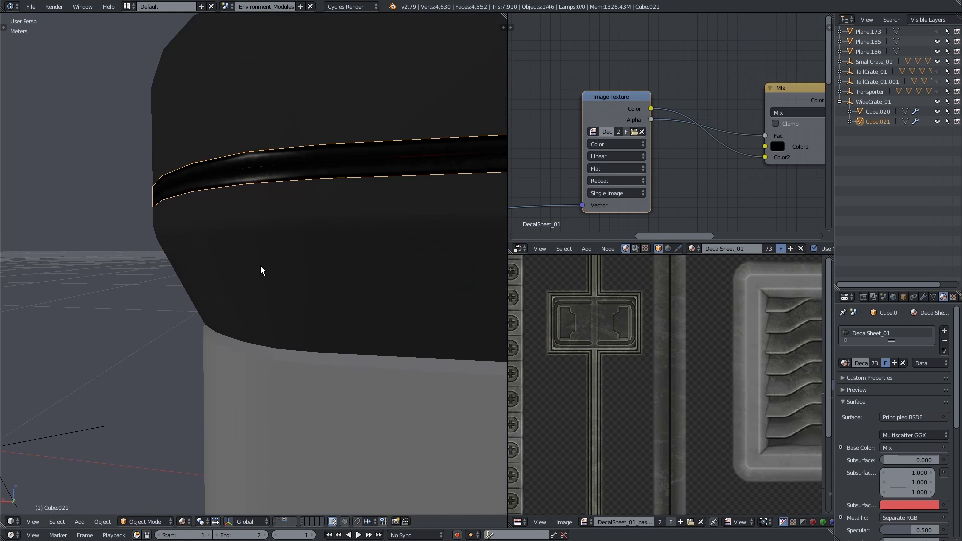
scroll(275, 287, down, 8)
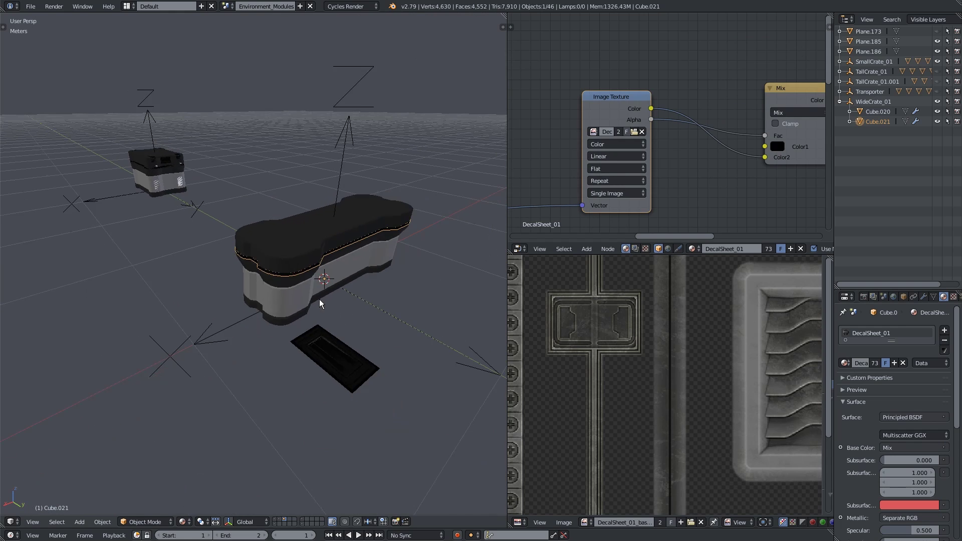
Step: Stand the rectangular panel decal beside the wide crate upright by rotating it 90° about the X axis
middle_drag(320, 299, 265, 353)
right_click(309, 423)
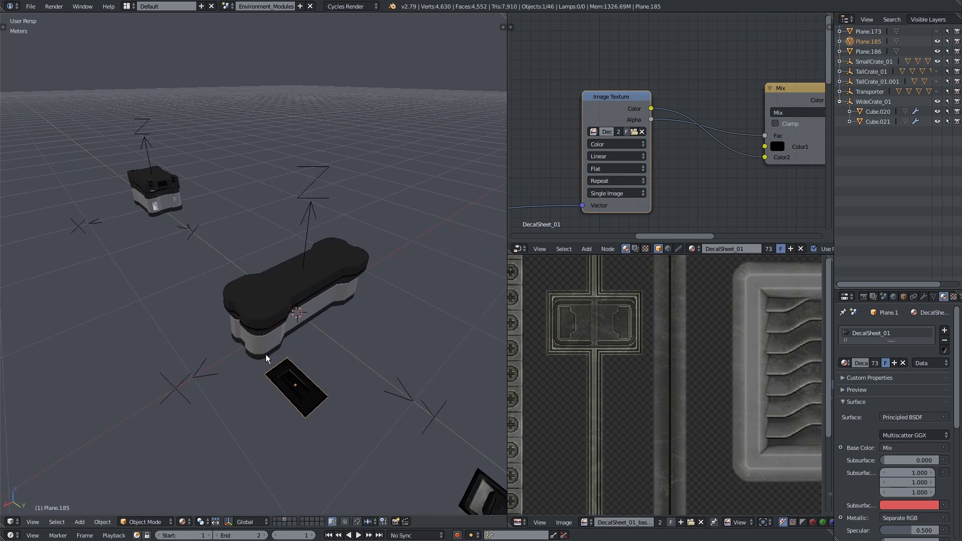
scroll(201, 287, up, 4)
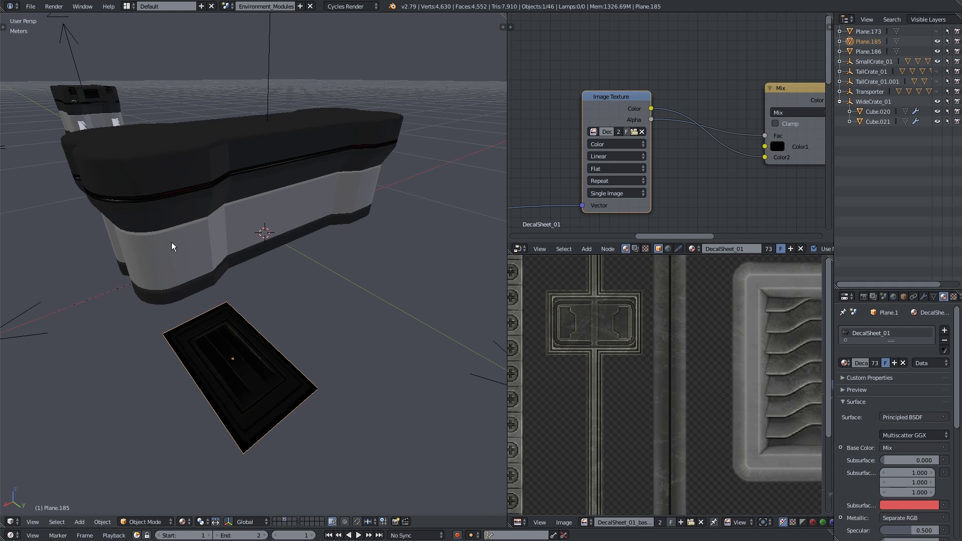
scroll(182, 268, down, 4)
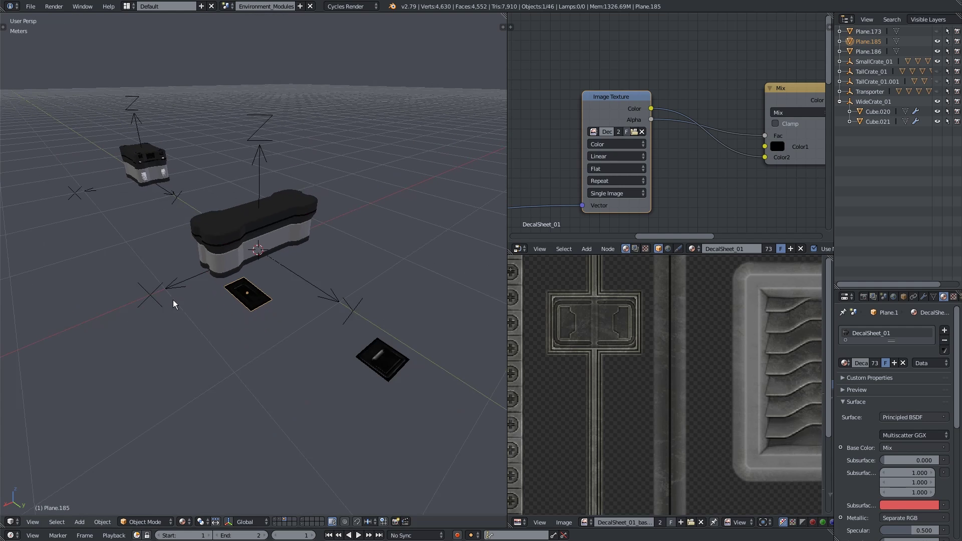
middle_drag(172, 299, 312, 257)
scroll(232, 286, up, 4)
middle_drag(224, 203, 242, 337)
scroll(256, 243, up, 2)
scroll(243, 338, down, 2)
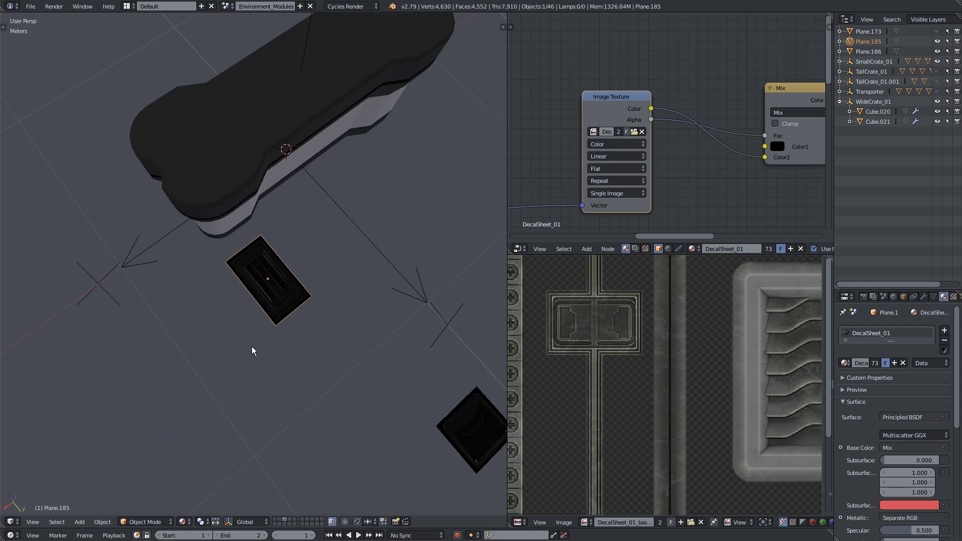
key(r)
key(Return)
middle_drag(275, 334, 345, 287)
text(rx)
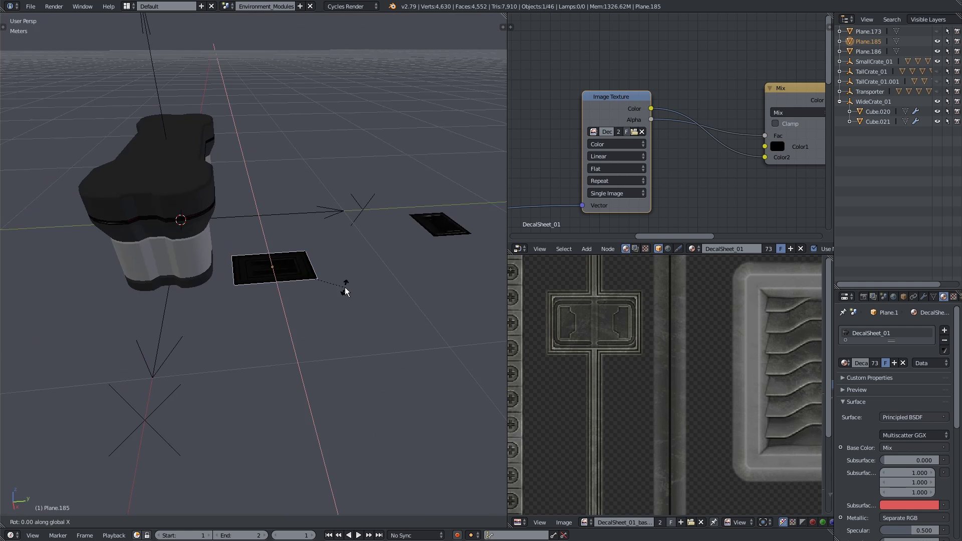
text(90)
key(Return)
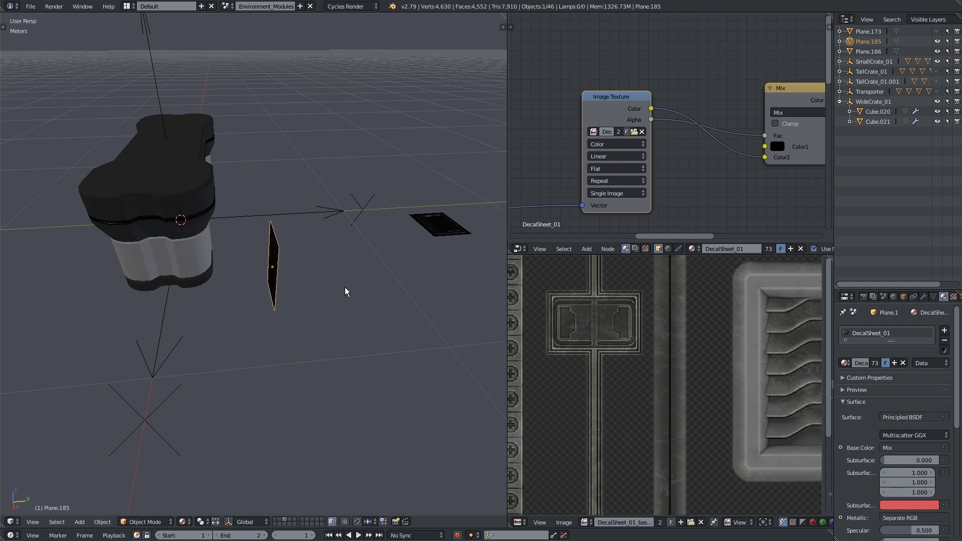
Step: Examine the upright decal plane up close, comparing Solid shading with Material shading
key(KP_Decimal)
key(Tab)
middle_drag(324, 266, 216, 203)
key(Tab)
click(181, 521)
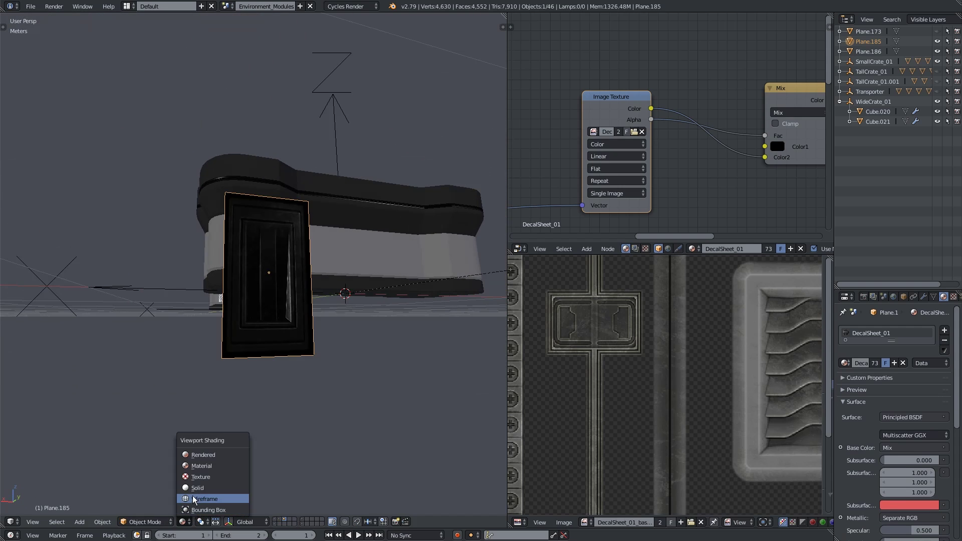
click(200, 489)
mouse_move(261, 350)
middle_down()
mouse_move(400, 355)
mouse_move(434, 314)
mouse_move(211, 357)
mouse_move(282, 380)
mouse_move(170, 506)
middle_up()
click(186, 522)
click(206, 466)
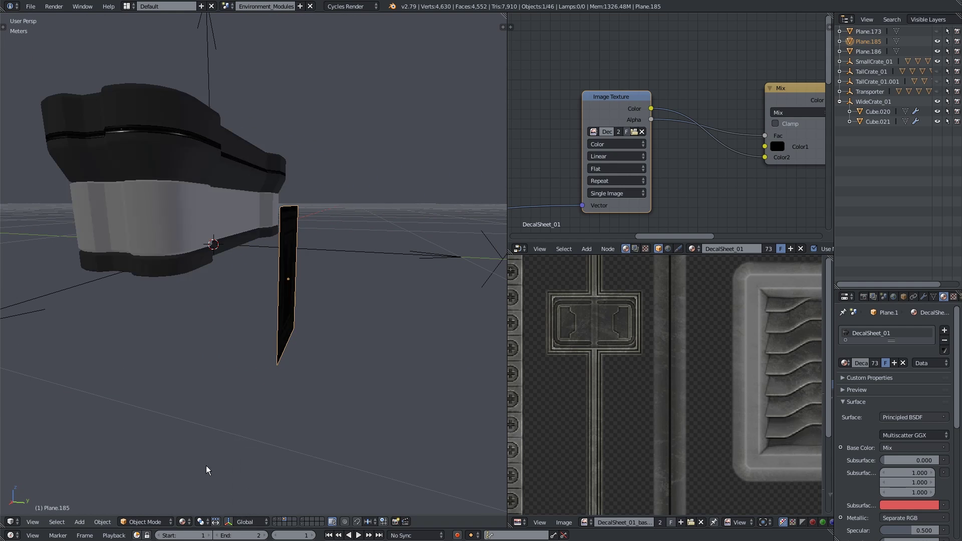
Step: Move the decal plane along Y in the right view until it sits just outside the crate's side wall
mouse_move(206, 465)
middle_down()
mouse_move(274, 377)
mouse_move(287, 306)
middle_up()
key(KP_3)
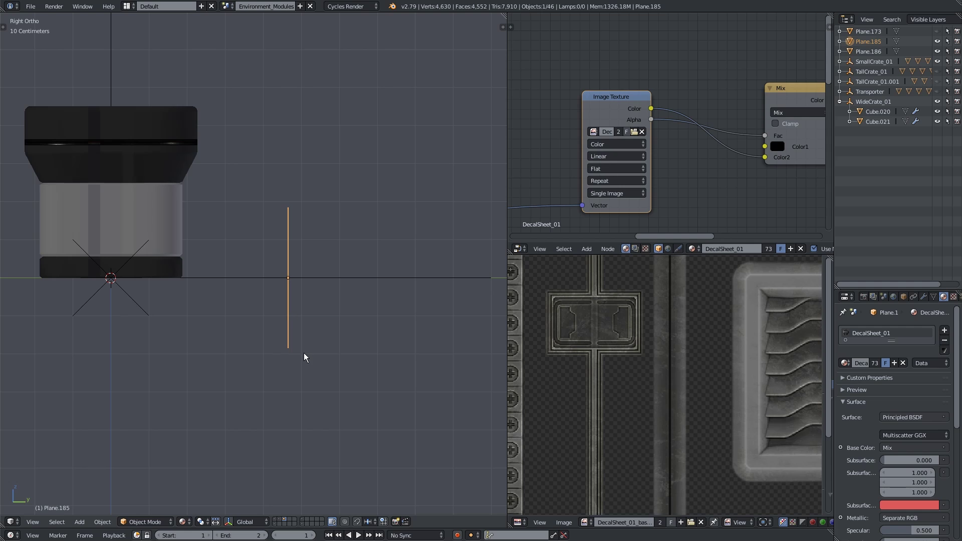
key(g)
key(y)
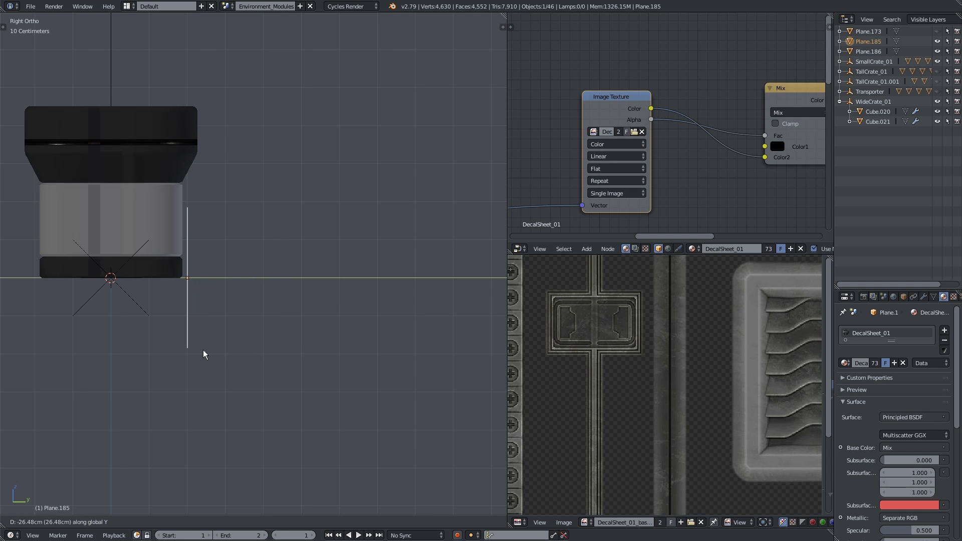
click(200, 349)
scroll(246, 334, up, 6)
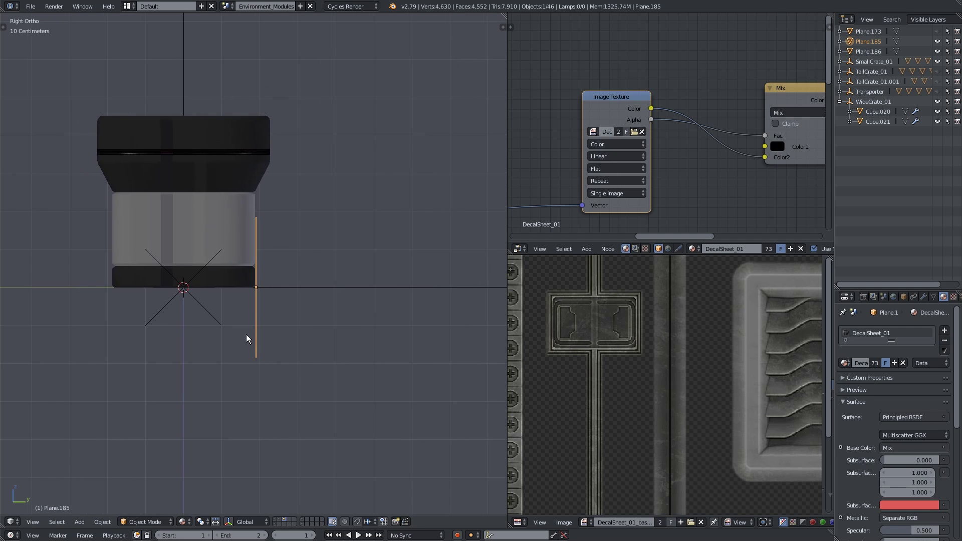
scroll(244, 239, up, 3)
key(g)
key(y)
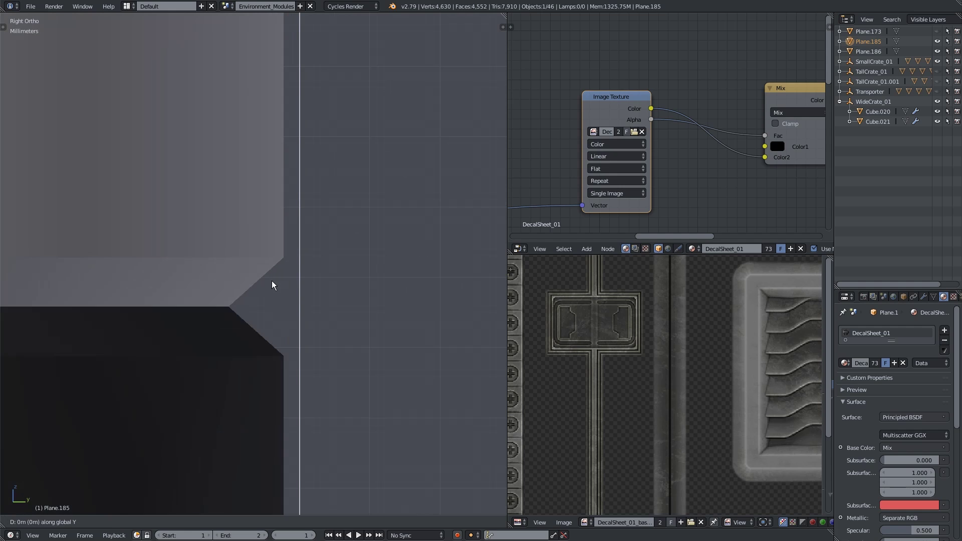
click(261, 280)
Step: Fit the decal plane onto the crate's light grey side wall by scaling and raising it, and parent it to WideCrate_01
key(KP_5)
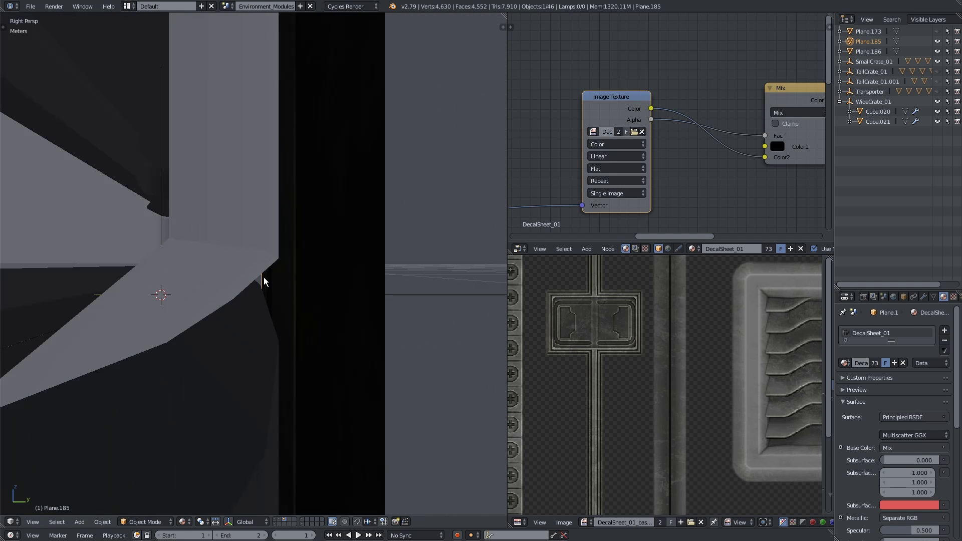
scroll(263, 283, down, 5)
middle_drag(299, 314, 266, 361)
key(g)
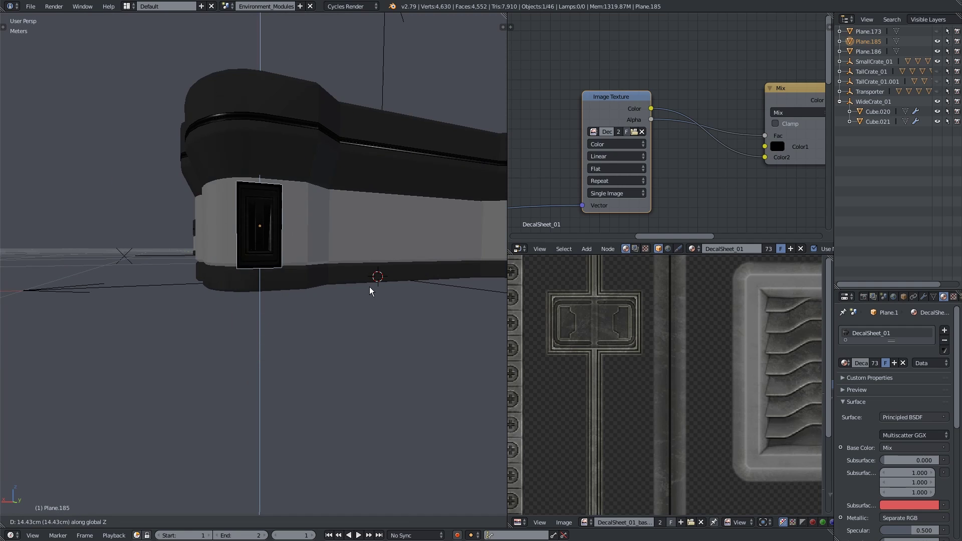
click(353, 274)
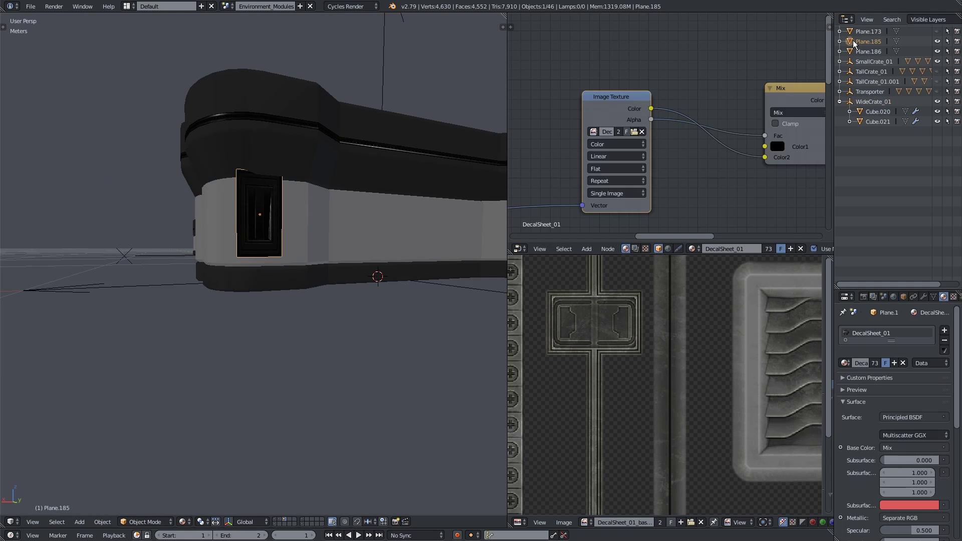
drag(853, 43, 872, 101)
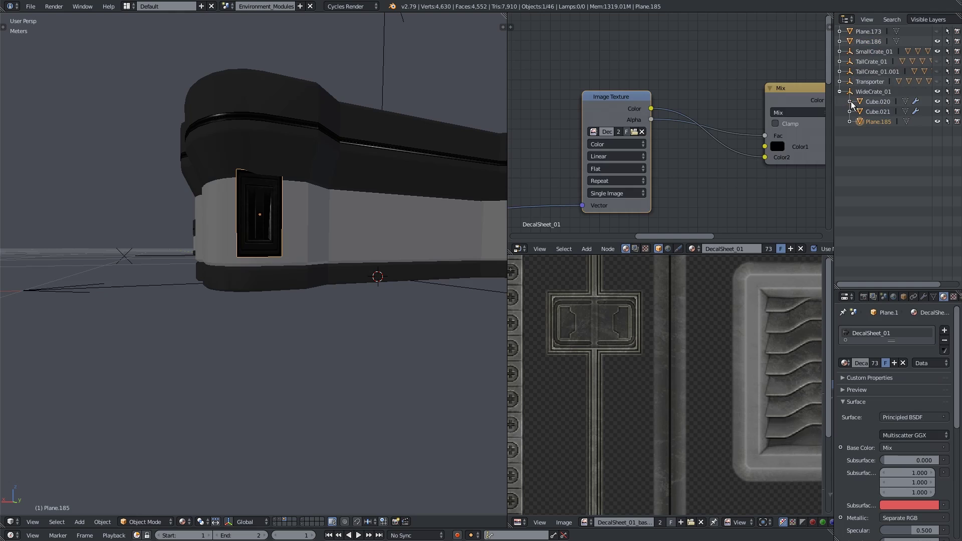
Step: Lower the decal plane about 2 cm and slide it along X toward the inner edge of the bulged end section
scroll(394, 188, up, 6)
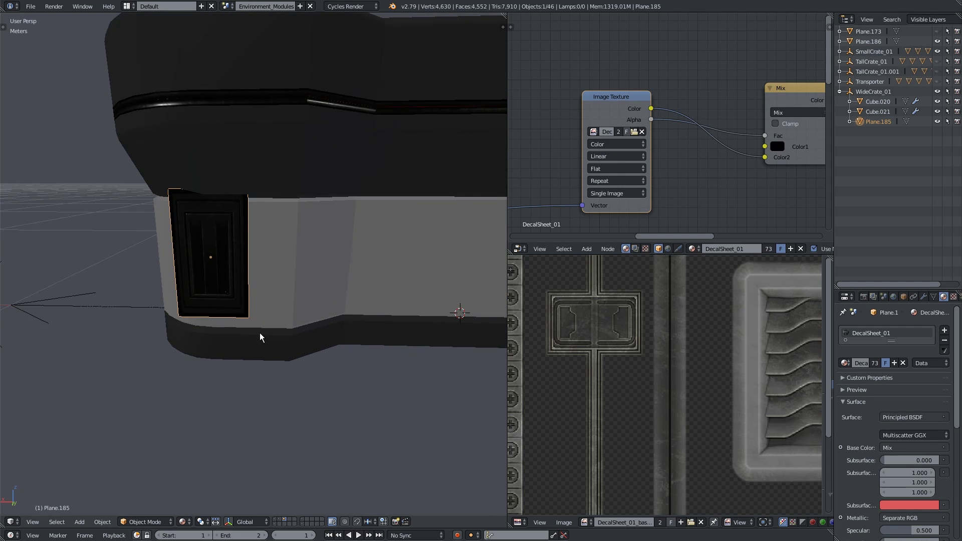
key(g)
key(z)
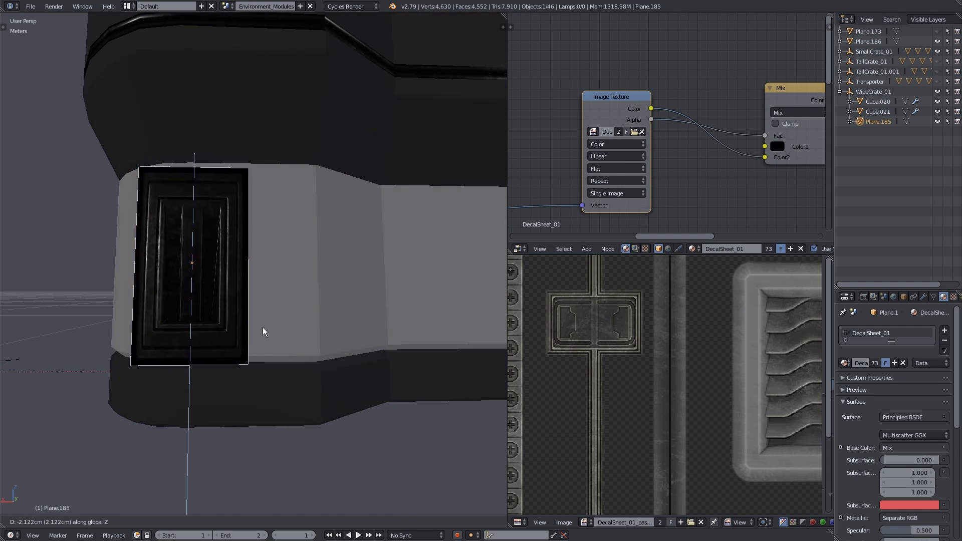
click(263, 326)
key(g)
key(x)
click(338, 334)
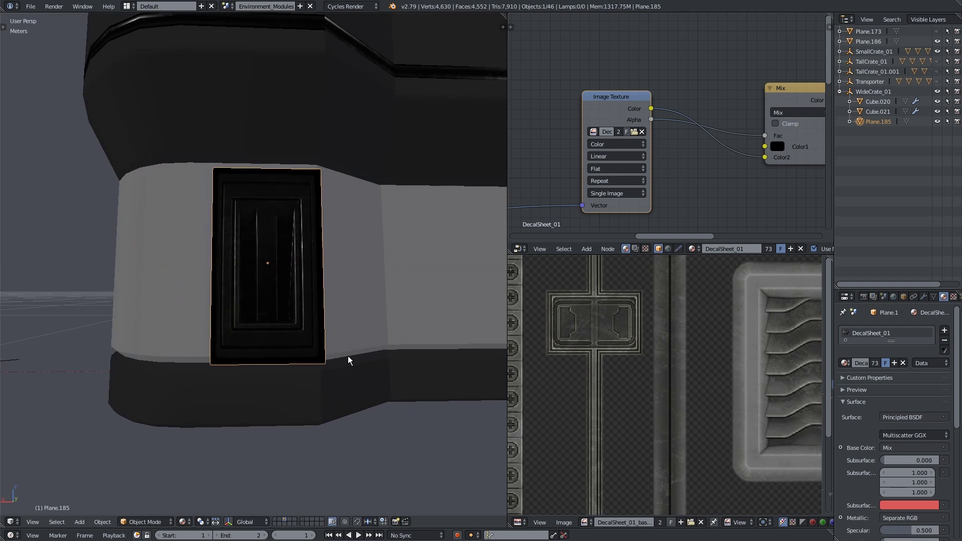
Step: Scale the decal plane down slightly and adjust its Z and X position within the light grey band
key(s)
click(335, 347)
middle_drag(335, 346, 303, 365)
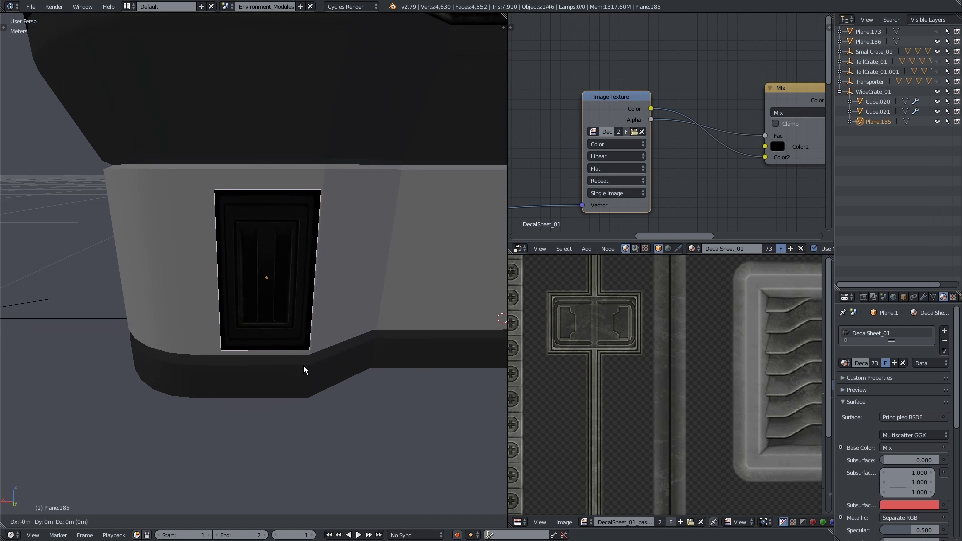
key(g)
key(z)
key(x)
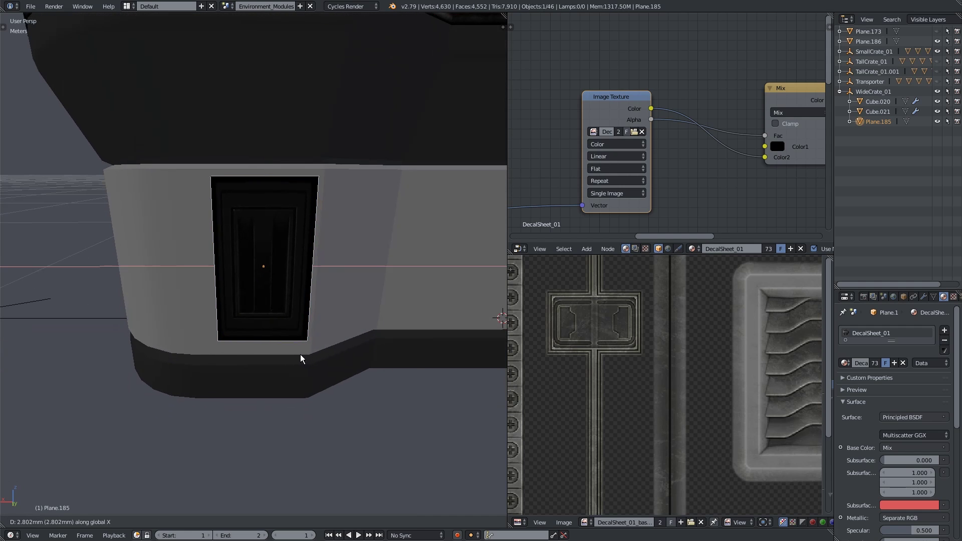
click(294, 355)
middle_drag(293, 350, 330, 352)
scroll(333, 345, down, 6)
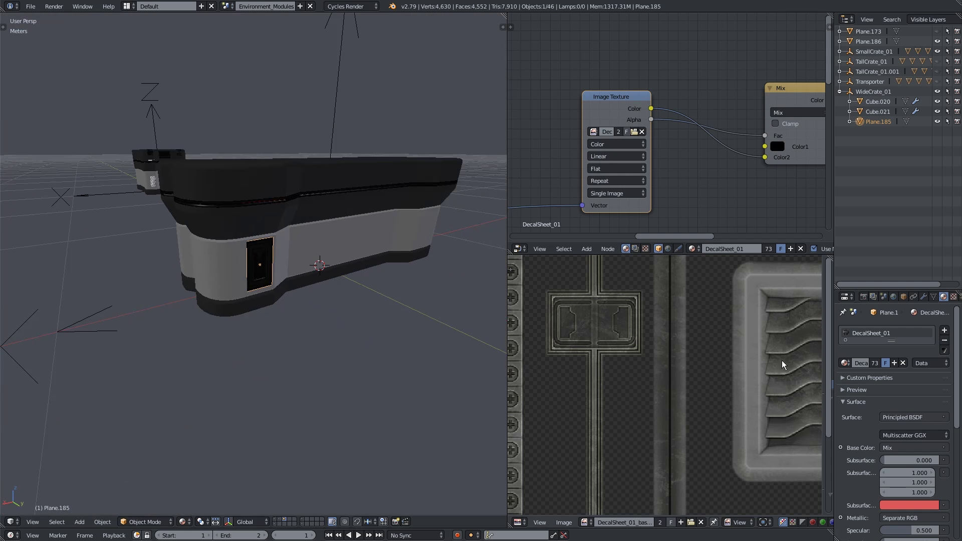
Step: Assign the DecalSheet_01_Normals material to the decal plane on the crate's side wall
click(846, 363)
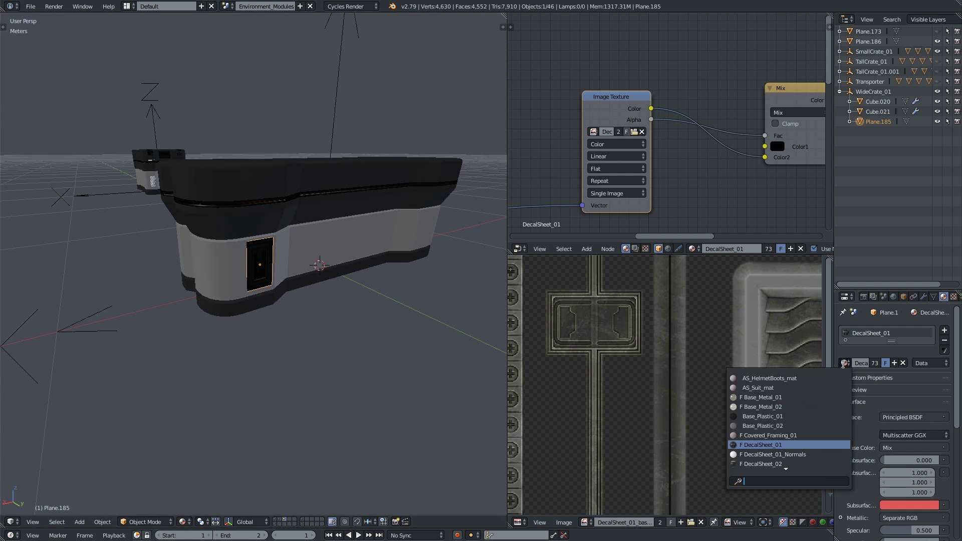
click(774, 454)
key(KP_Decimal)
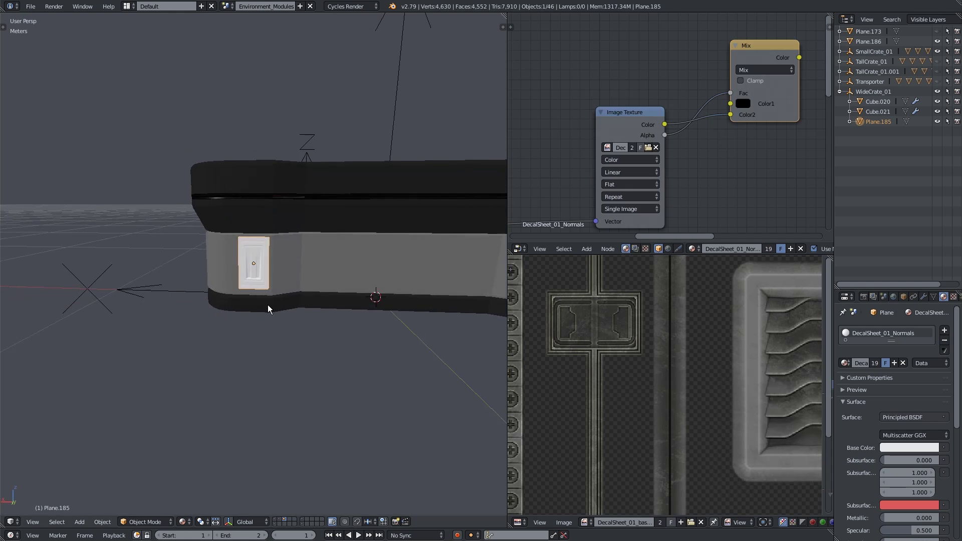
mouse_move(268, 305)
middle_down()
mouse_move(286, 341)
mouse_move(318, 327)
mouse_move(266, 298)
middle_up()
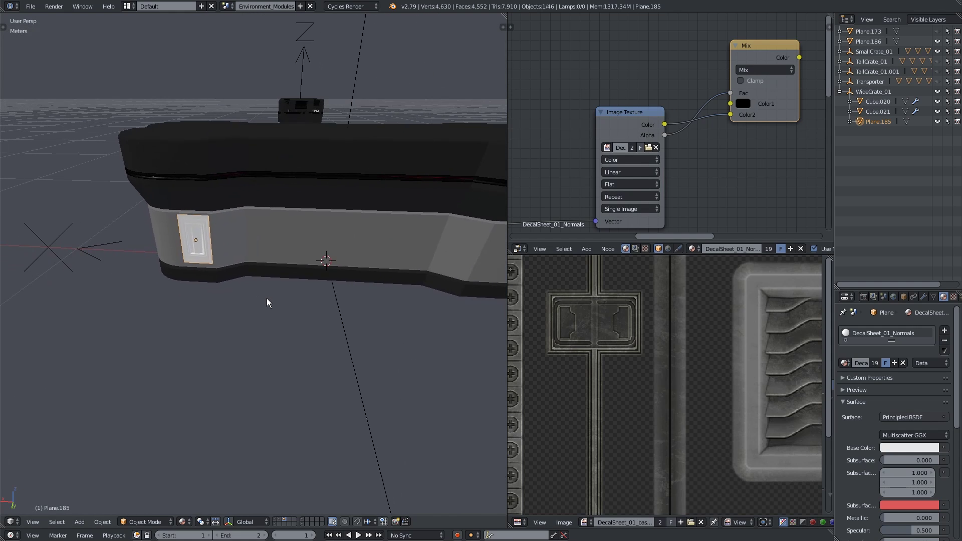
scroll(266, 298, down, 2)
Step: Add a Mirror modifier to the decal plane, using WideCrate_01 as mirror object with the X and Y axes enabled
click(922, 297)
click(847, 331)
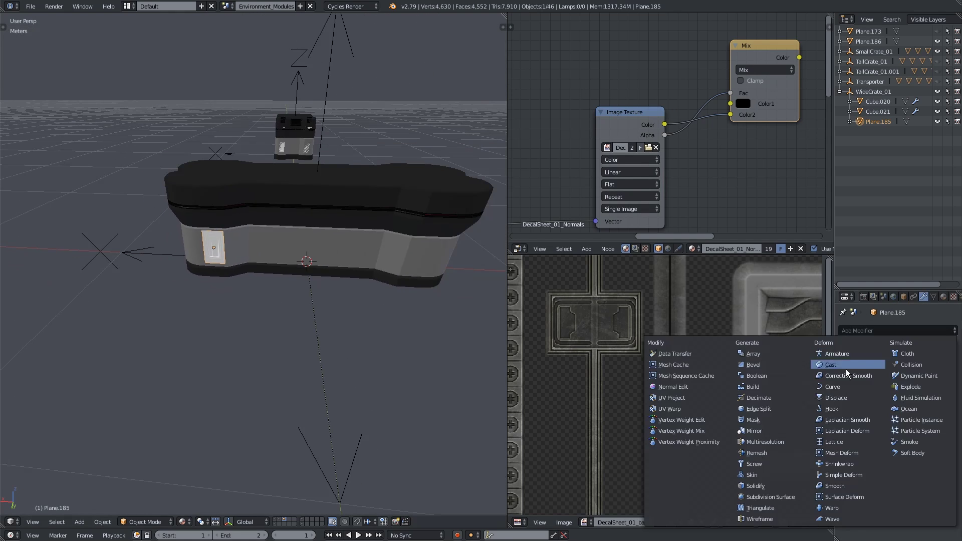
click(766, 429)
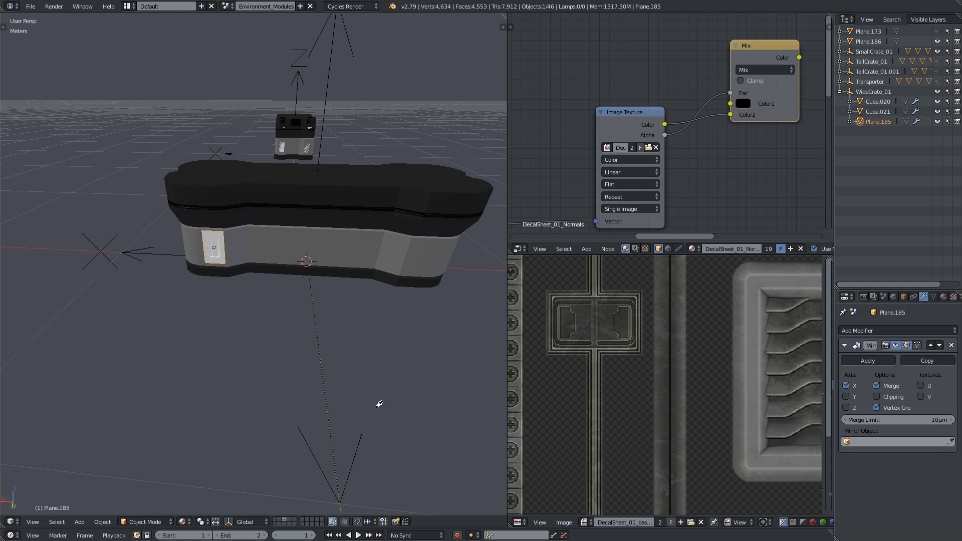
click(344, 426)
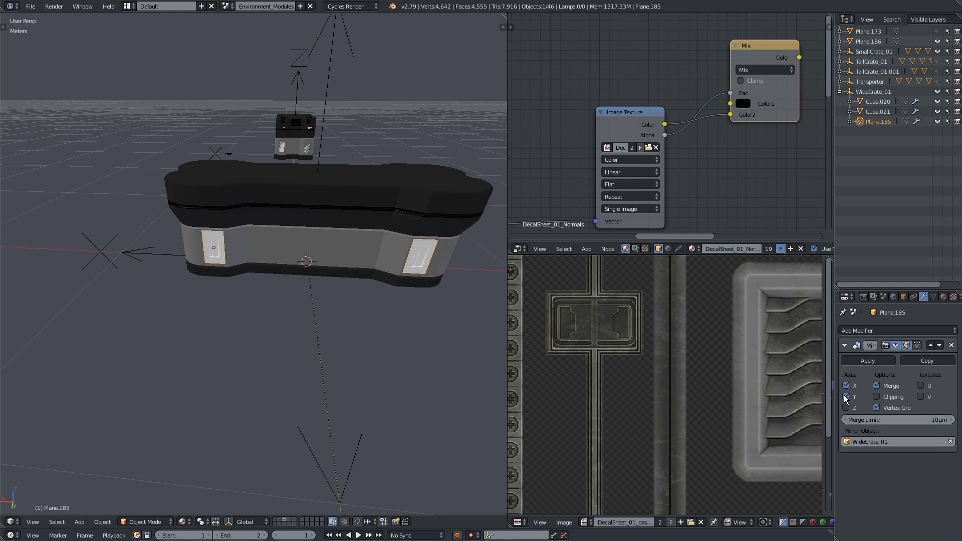
middle_drag(381, 321, 416, 293)
right_click(369, 360)
key(g)
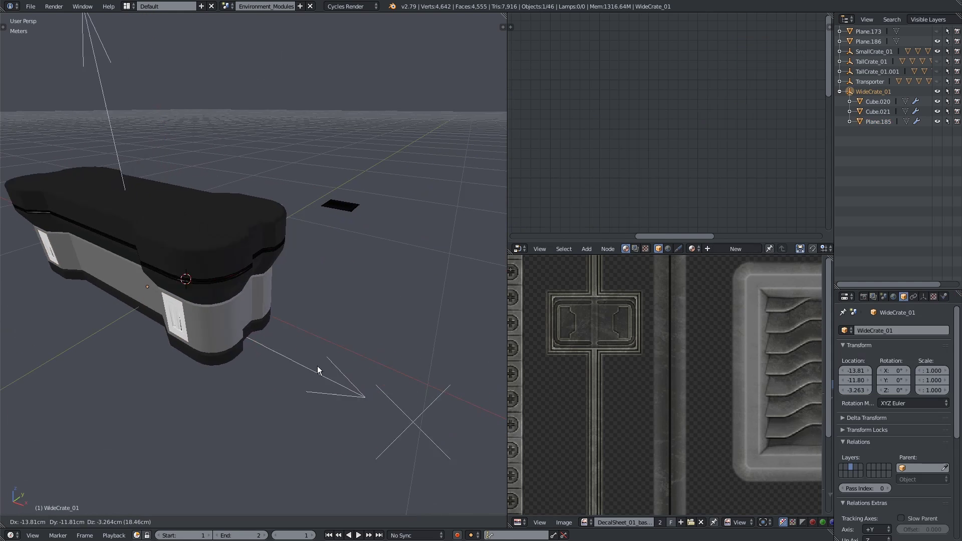
right_click(312, 307)
Step: Check the mirrored decals around the wide crate and save the file over the existing one
middle_drag(239, 295, 167, 293)
scroll(167, 293, down, 2)
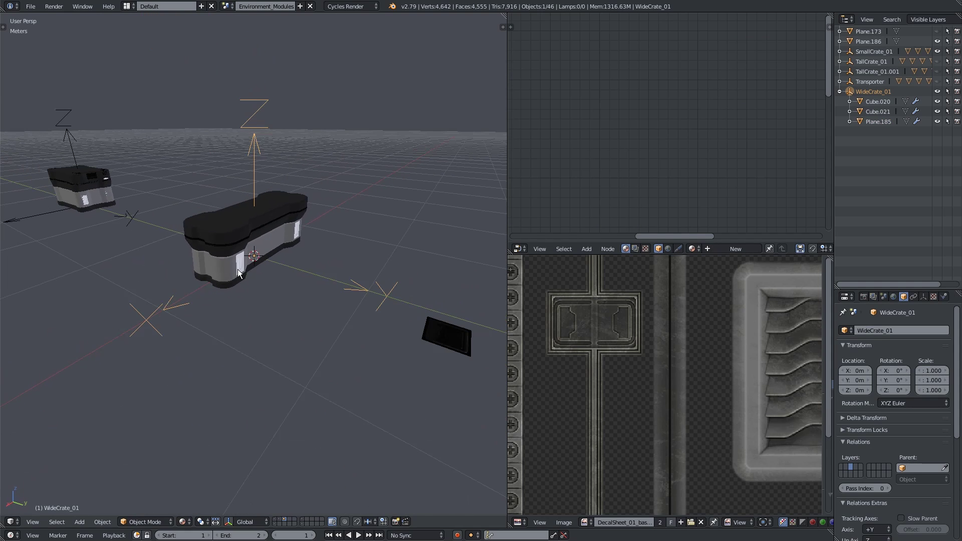
scroll(224, 275, up, 4)
middle_drag(221, 271, 286, 370)
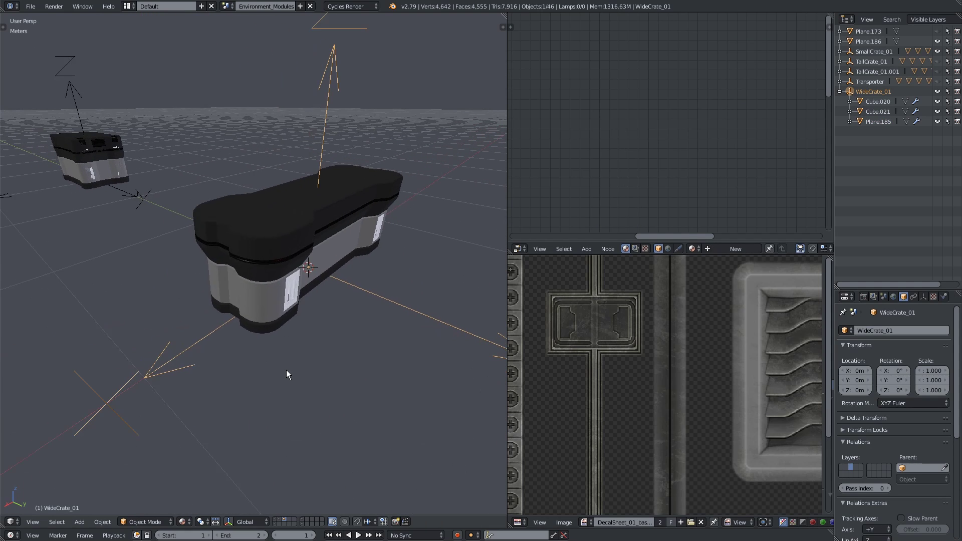
key(ctrl+s)
click(286, 369)
Step: Delete the spare decal plane lying on its own in front of the wide crate
middle_drag(203, 293, 256, 233)
scroll(273, 304, down, 8)
scroll(272, 236, up, 4)
scroll(277, 239, down, 4)
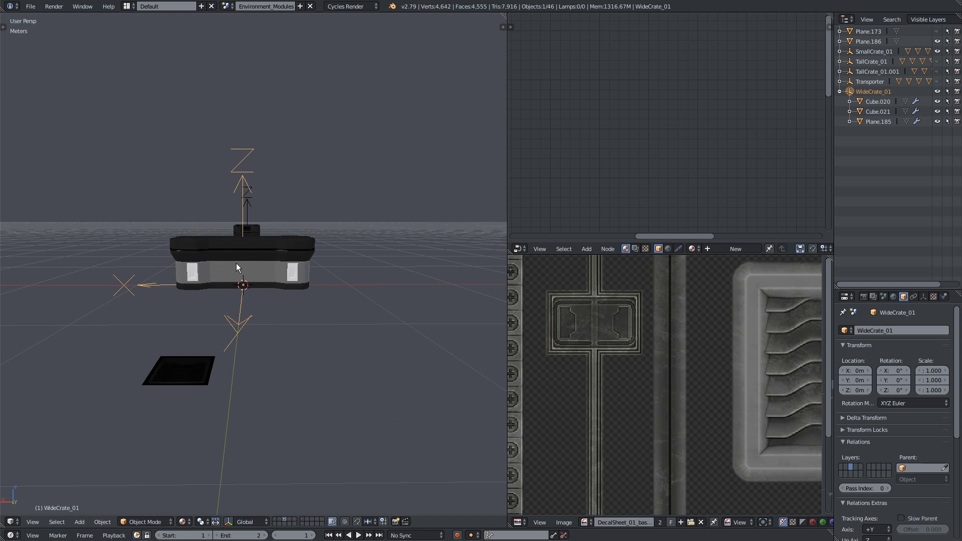
right_click(184, 371)
middle_drag(186, 369, 226, 365)
key(x)
click(227, 366)
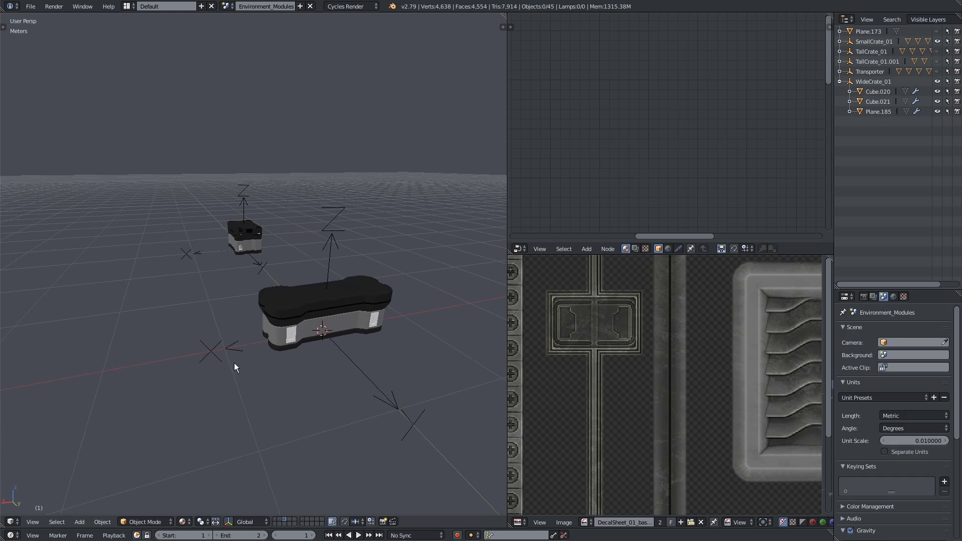
Step: Hide the SmallCrate_01 empty so the wide crate can be worked on alone
right_click(333, 302)
key(KP_Decimal)
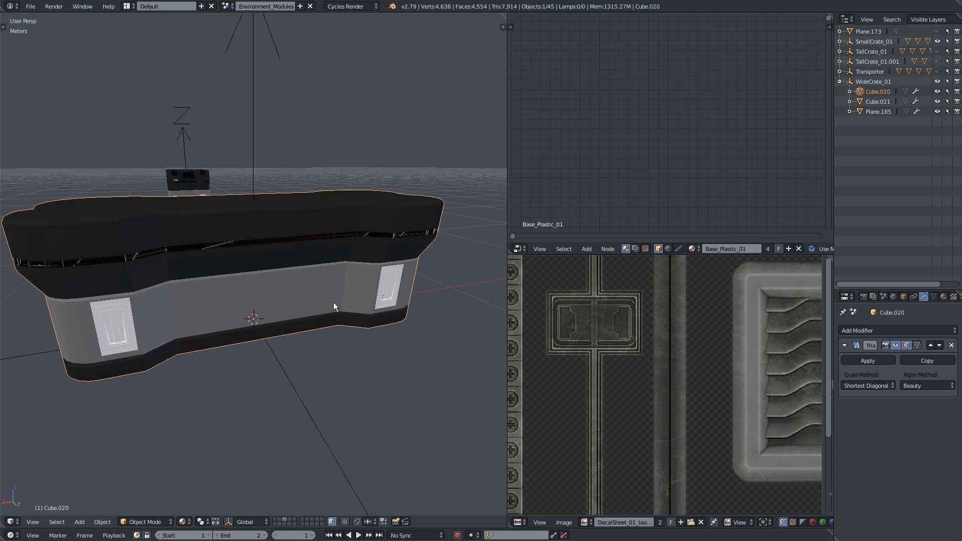
middle_drag(266, 259, 287, 264)
scroll(215, 251, down, 5)
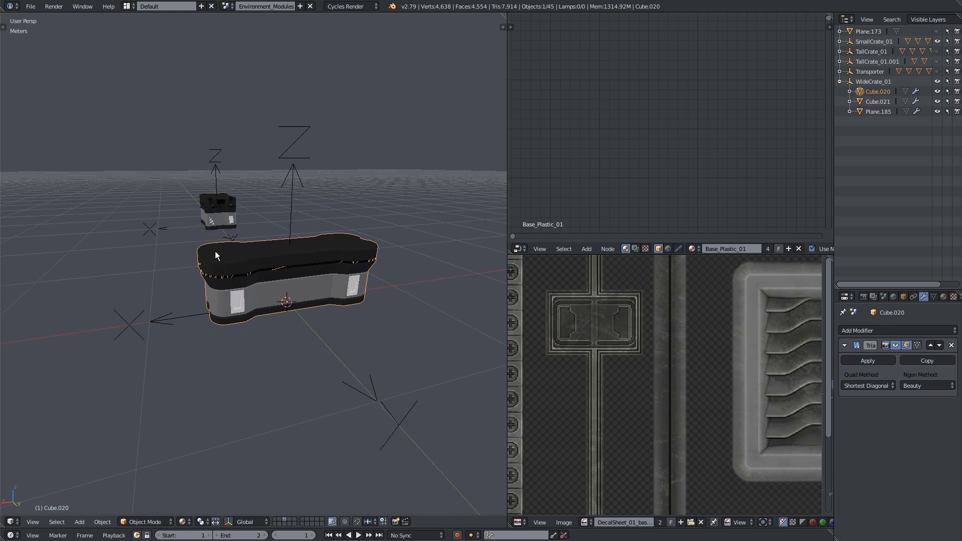
right_click(181, 222)
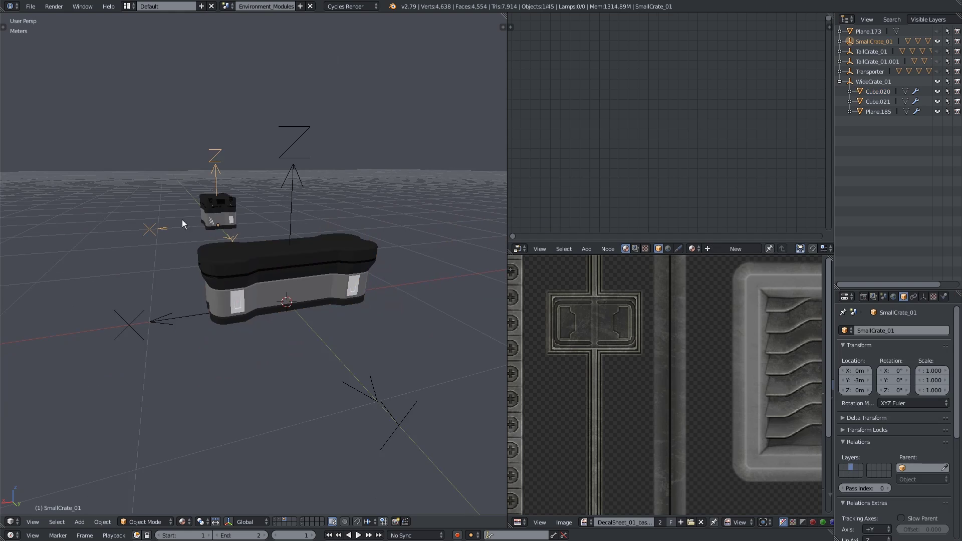
click(937, 41)
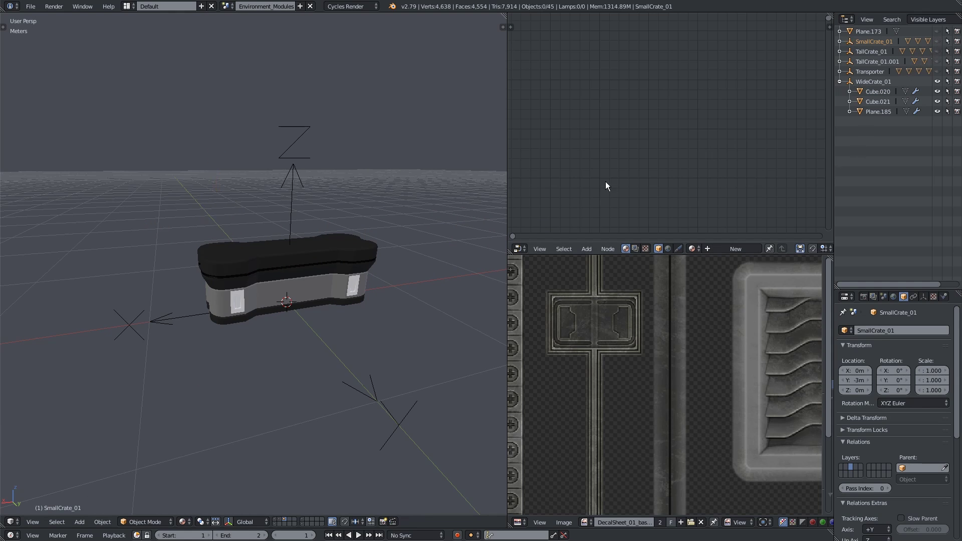
Step: Duplicate the wide crate's body mesh Cube.020 in place and open the copy for mesh editing
middle_drag(441, 246, 314, 233)
scroll(221, 230, up, 3)
right_click(209, 207)
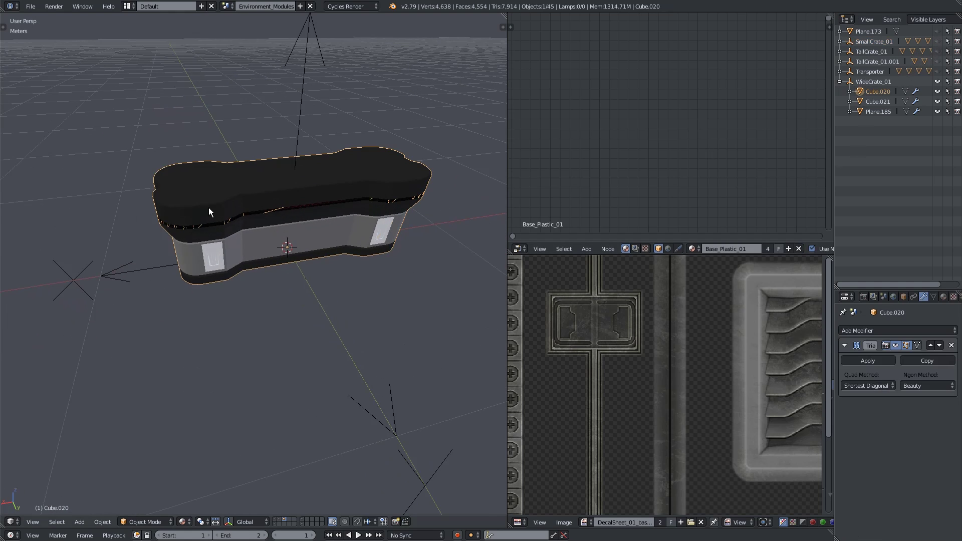
middle_drag(208, 207, 271, 230)
scroll(270, 230, up, 5)
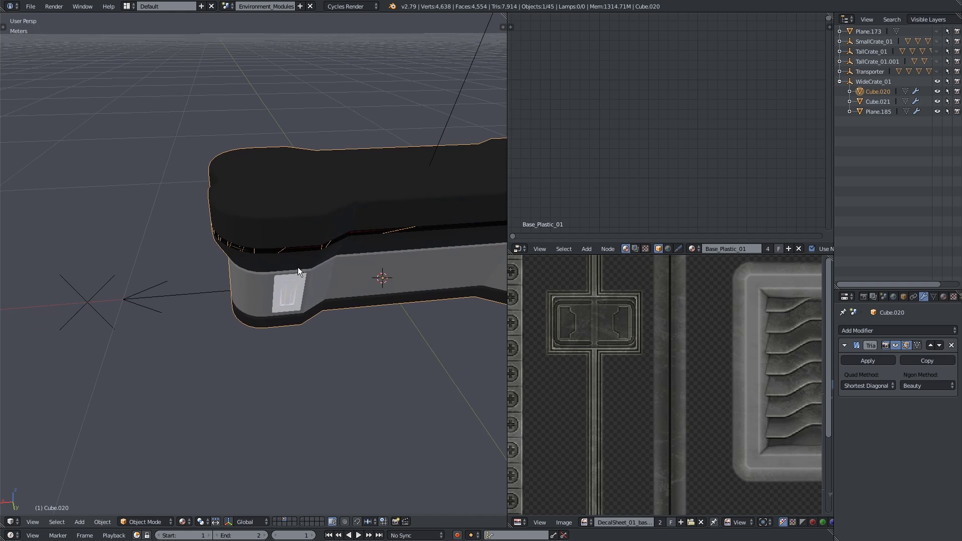
key(shift+d)
right_click(294, 304)
key(Tab)
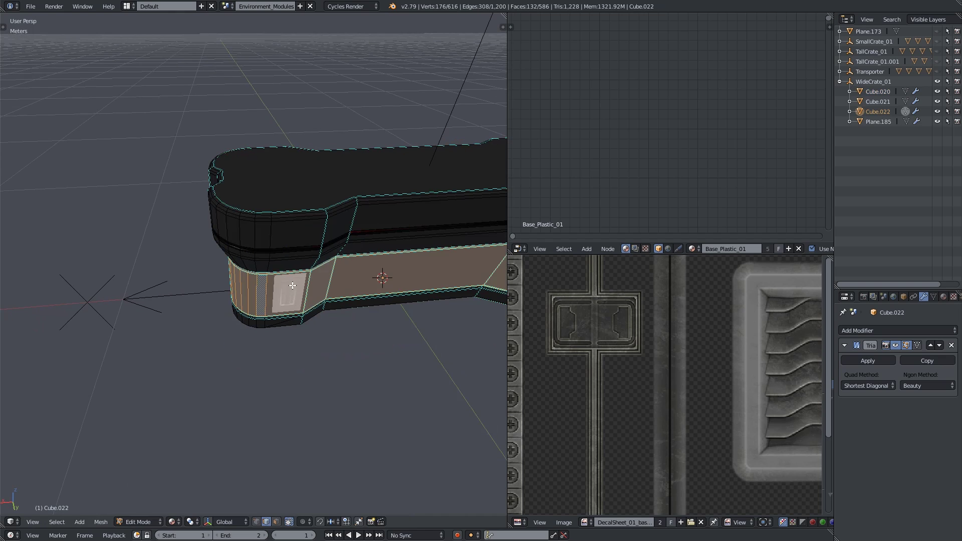
middle_drag(292, 286, 245, 242)
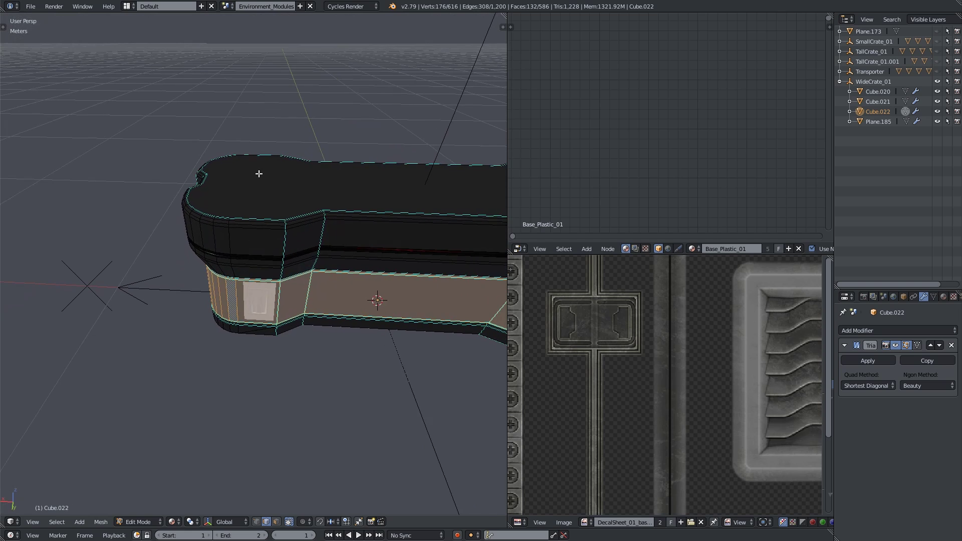
scroll(251, 259, up, 4)
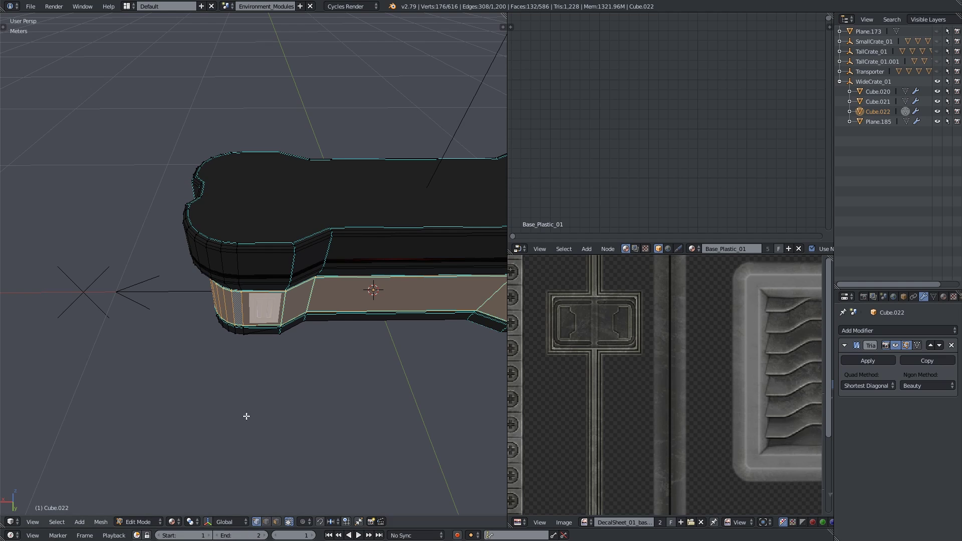
scroll(250, 346, up, 1)
key(a)
middle_drag(250, 299, 222, 318)
scroll(240, 324, up, 2)
key(k)
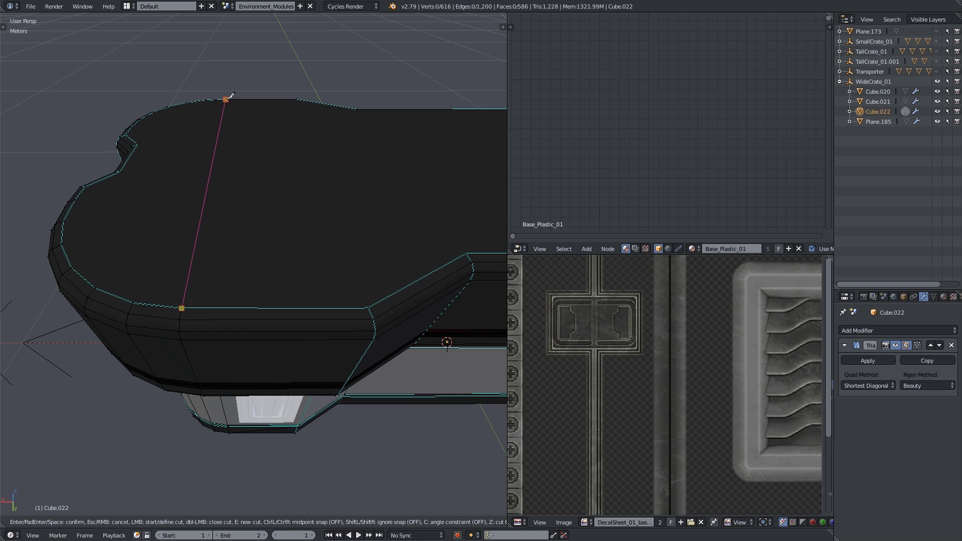
key(Escape)
mouse_move(214, 240)
middle_down()
mouse_move(219, 208)
mouse_move(220, 239)
middle_up()
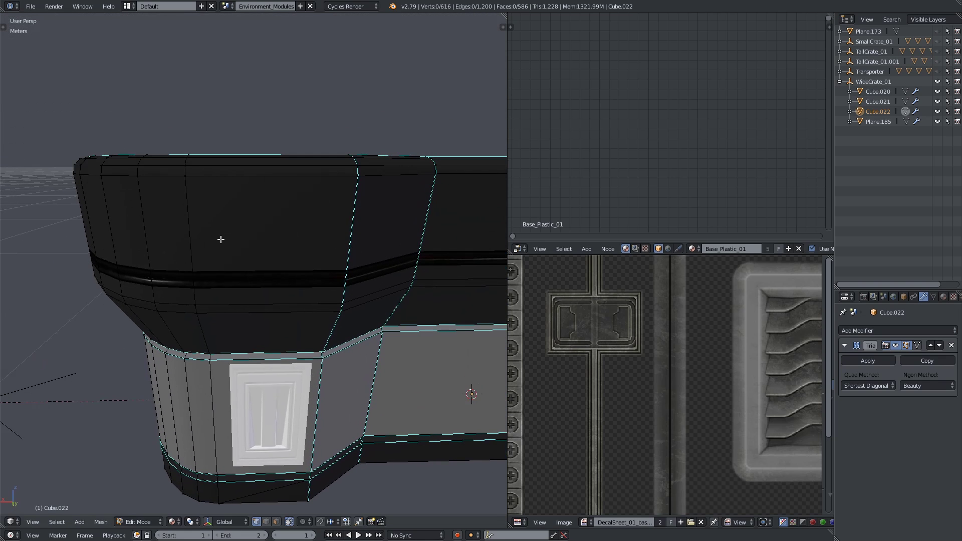
Step: Keep only the flat side face and the three bevel faces above it on the bulged end section, deleting all other geometry of the copy
scroll(233, 296, down, 3)
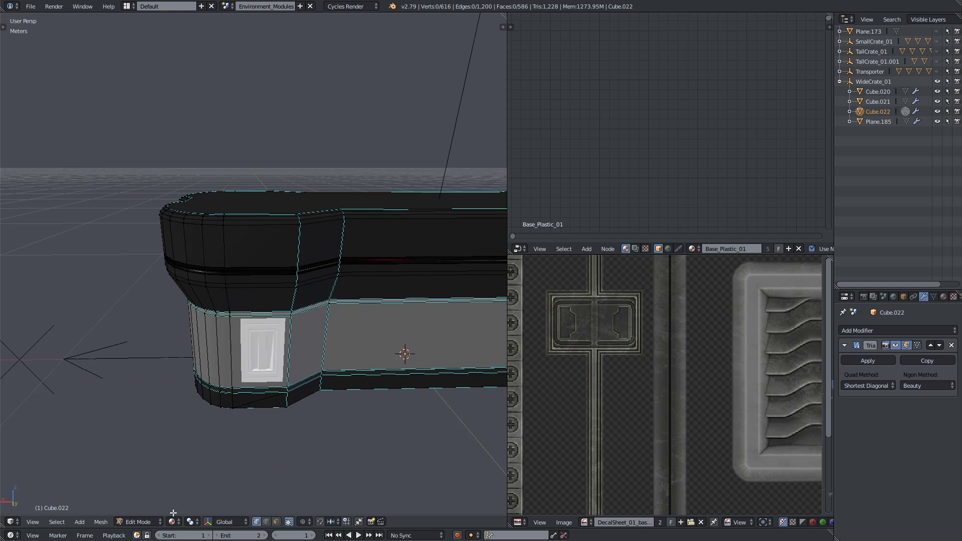
scroll(284, 384, up, 5)
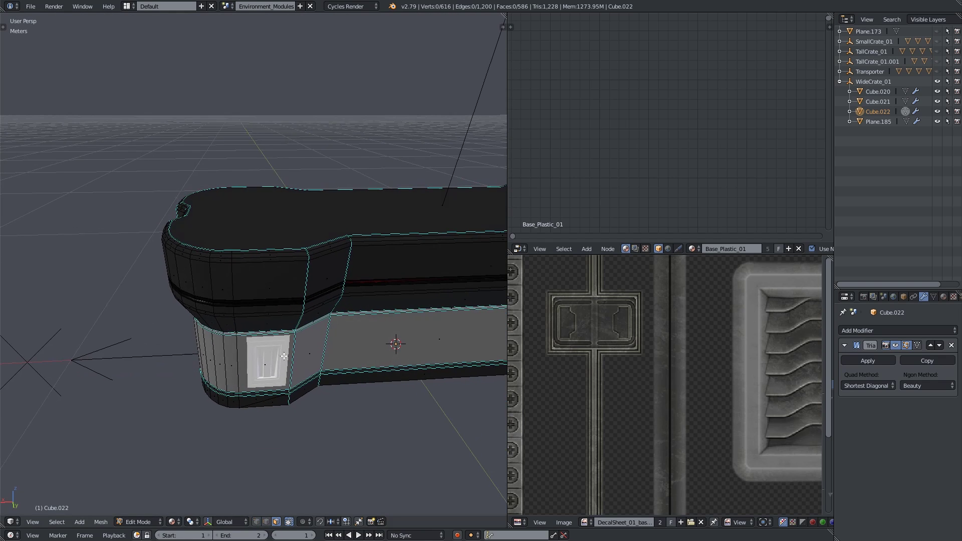
right_click(283, 271)
shift+right_click(288, 255)
shift+right_click(291, 243)
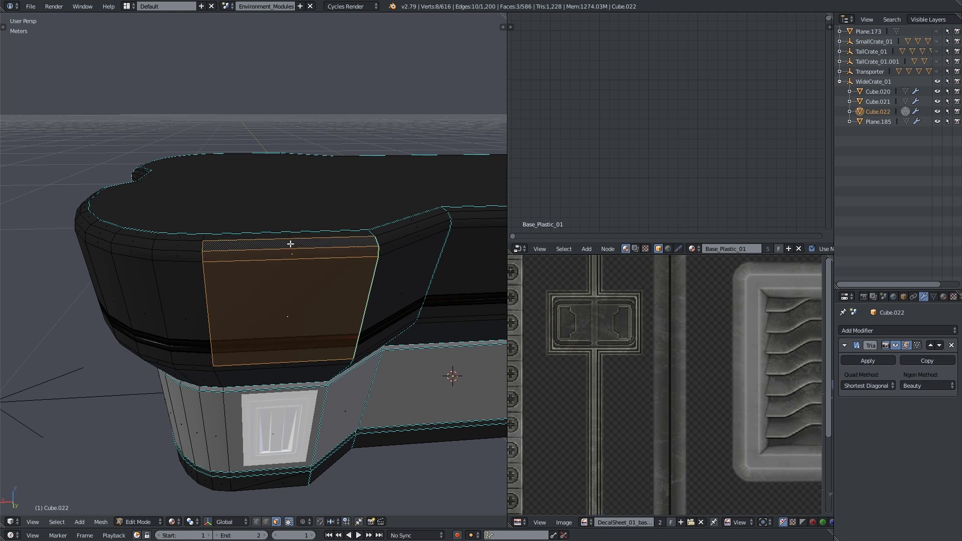
shift+right_click(289, 234)
key(ctrl+i)
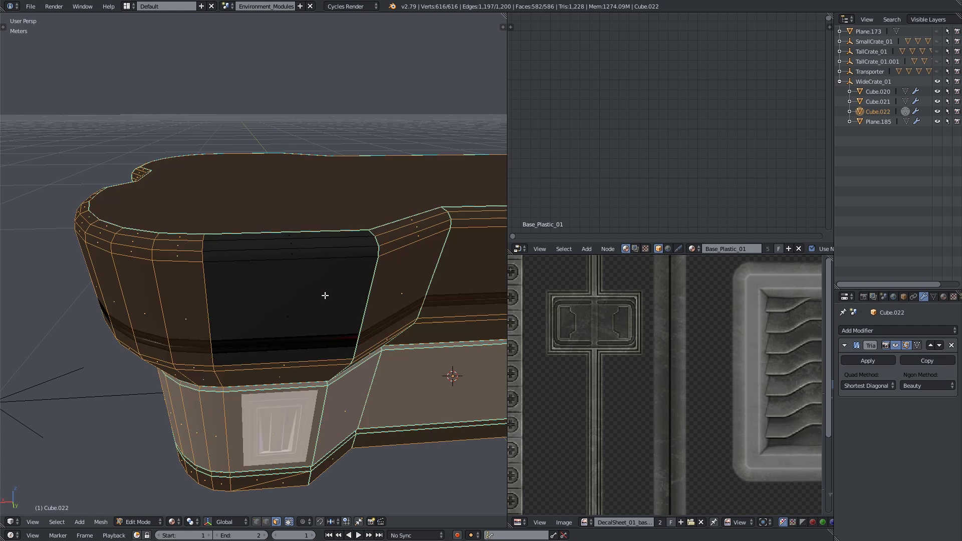
key(x)
click(325, 296)
key(ctrl+z)
key(x)
click(316, 308)
Step: Narrow the remaining faces along X to roughly three quarters of their width and straighten their inner side edge loop
key(a)
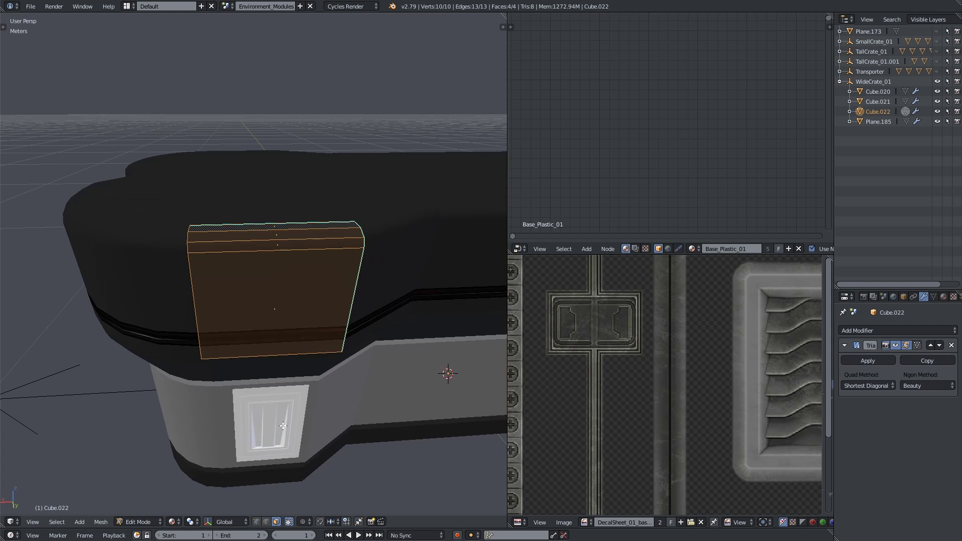
key(s)
key(x)
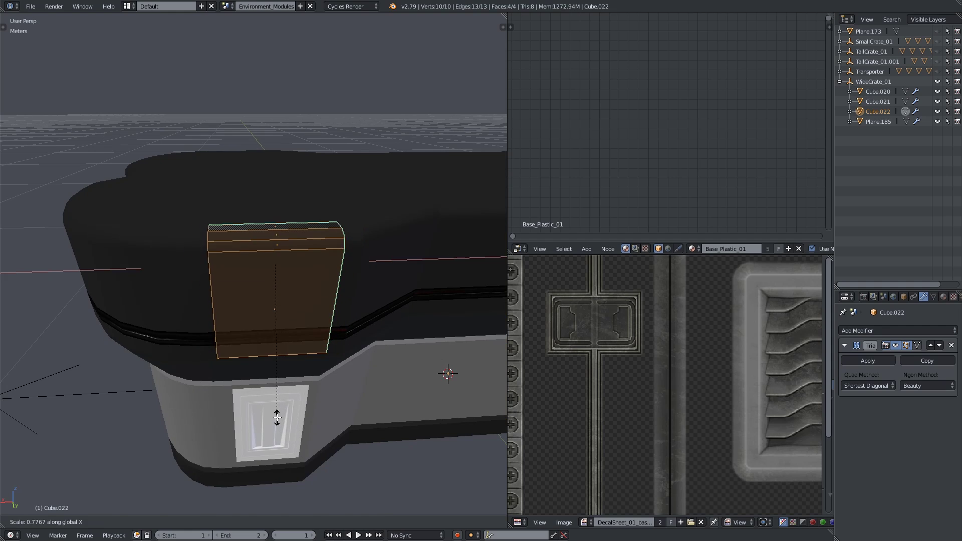
click(261, 437)
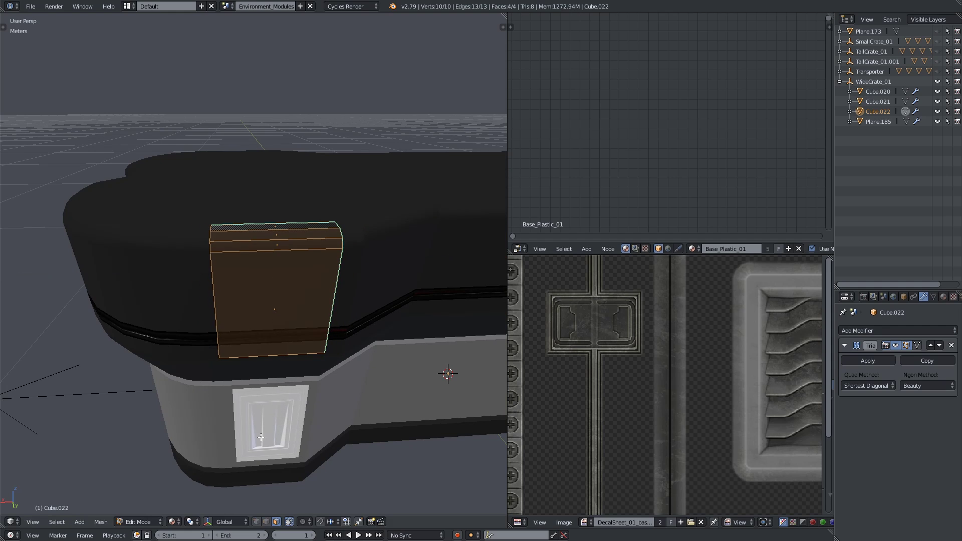
right_click(321, 355)
key(s)
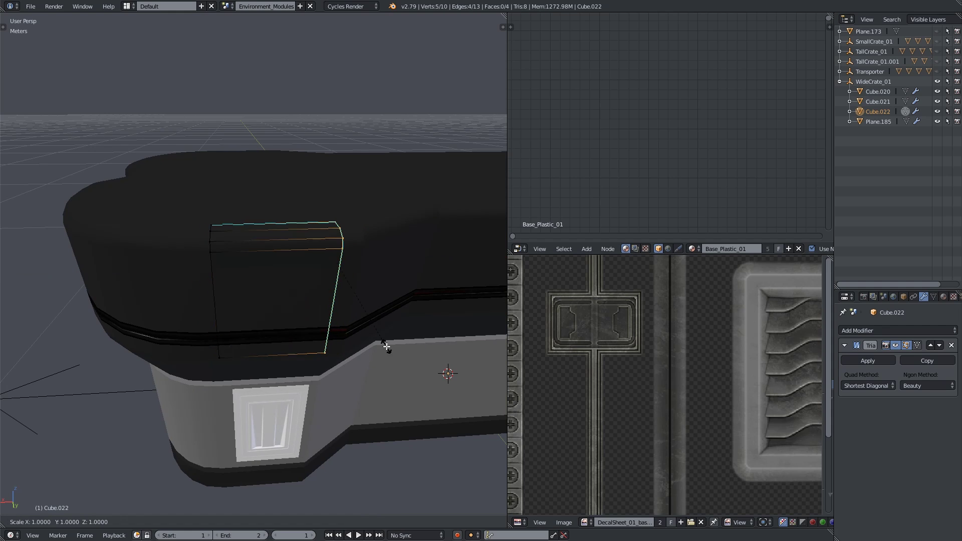
key(Return)
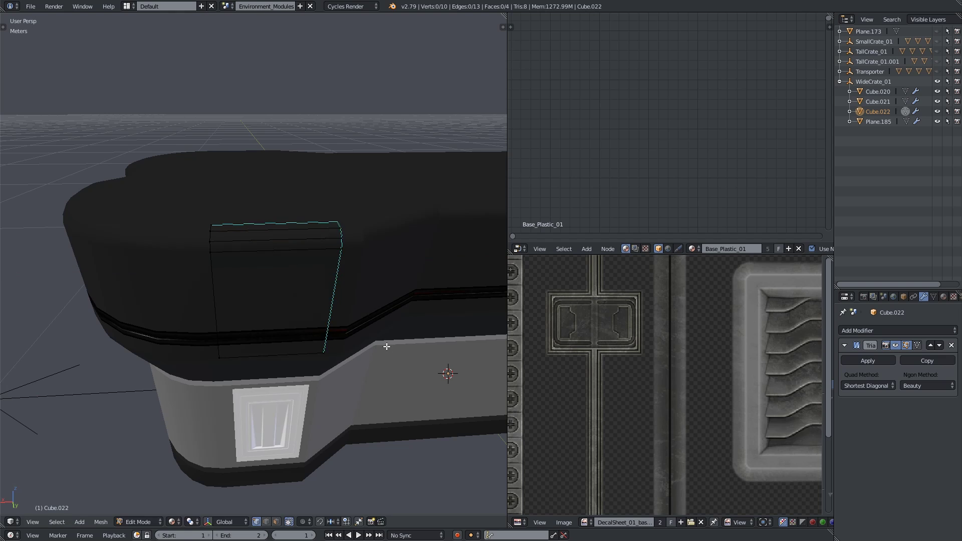
Step: Clear the sharp marks from all edges of the remaining face strip
key(a)
key(w)
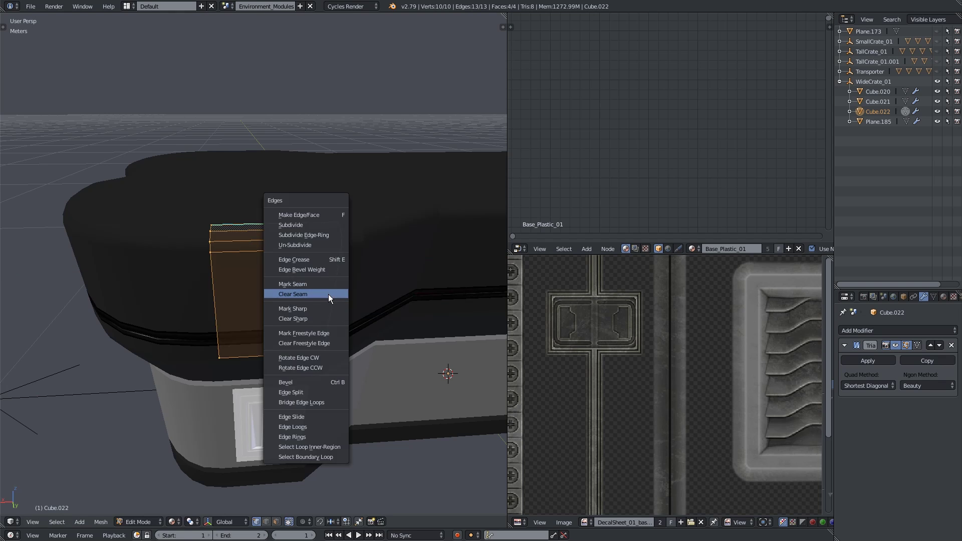
click(315, 314)
Step: Extrude the strip's top edge along Y across the top of the lid and select all the strip's faces
middle_drag(314, 315, 197, 413)
right_click(105, 243)
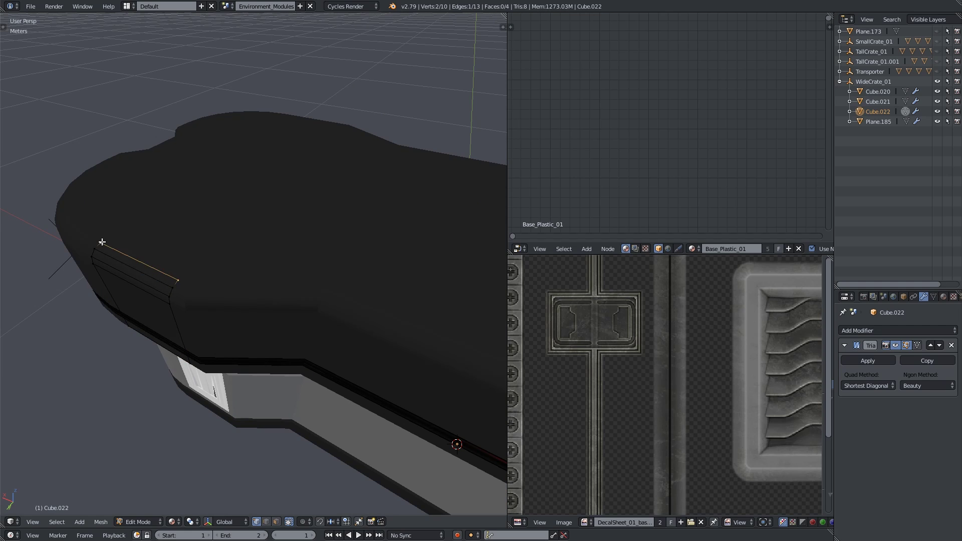
key(e)
key(y)
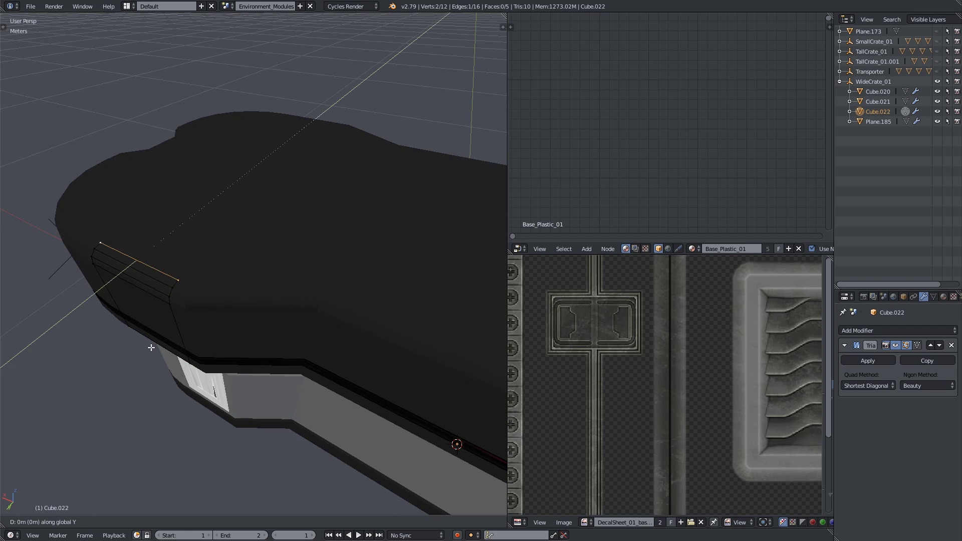
click(188, 293)
click(276, 522)
key(a)
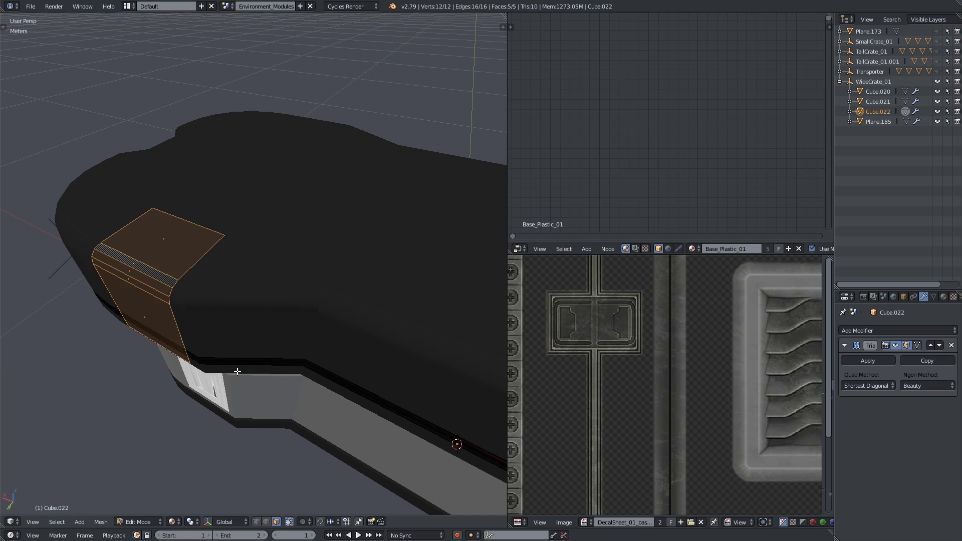
Step: Push the strip's faces outward along their normals with Shrink/Fatten by .016 so they sit just off the lid
middle_drag(281, 360, 274, 354)
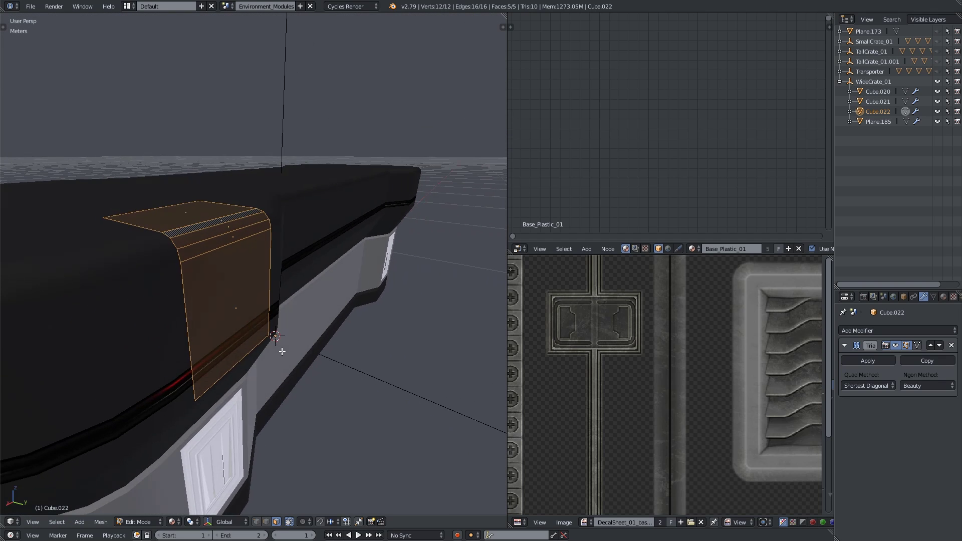
key(alt+s)
text(016)
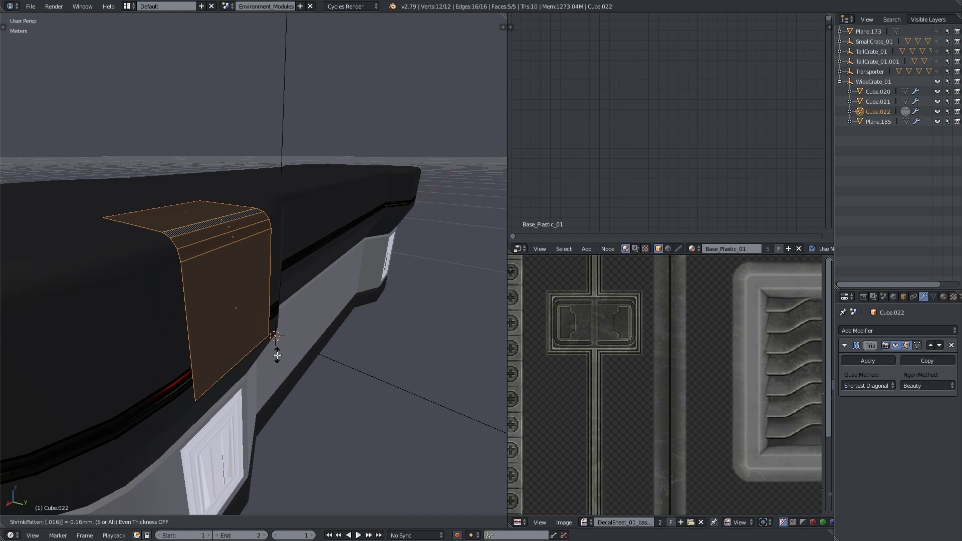
key(Return)
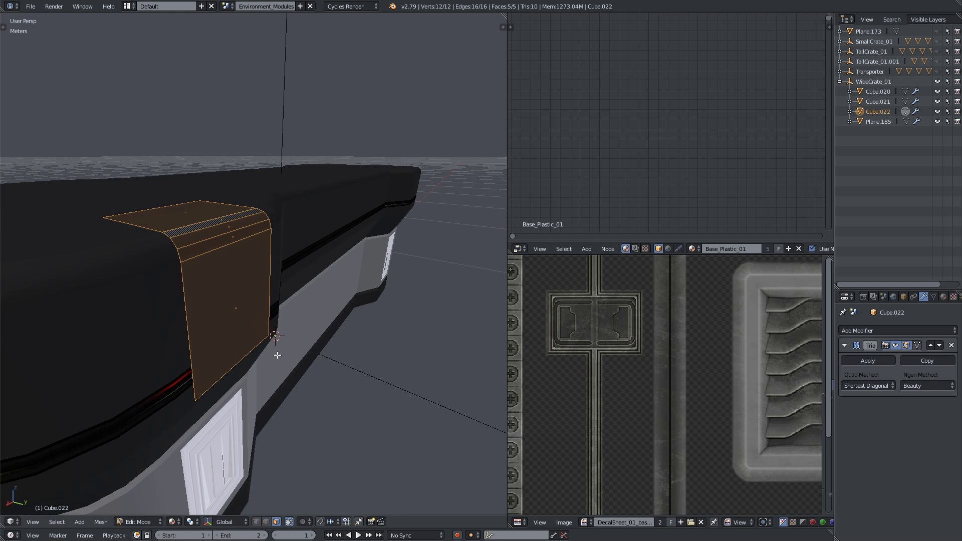
Step: Raise the lower edge of the strip along Z to sit above the lid's dark seam
scroll(278, 355, up, 5)
middle_drag(279, 350, 222, 359)
right_click(155, 298)
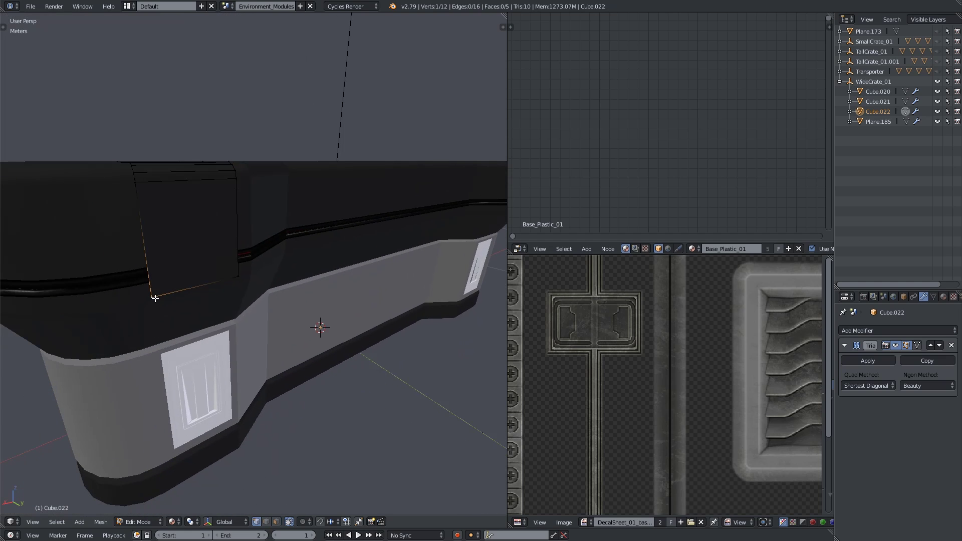
middle_drag(210, 328, 211, 305)
key(g)
key(z)
click(253, 282)
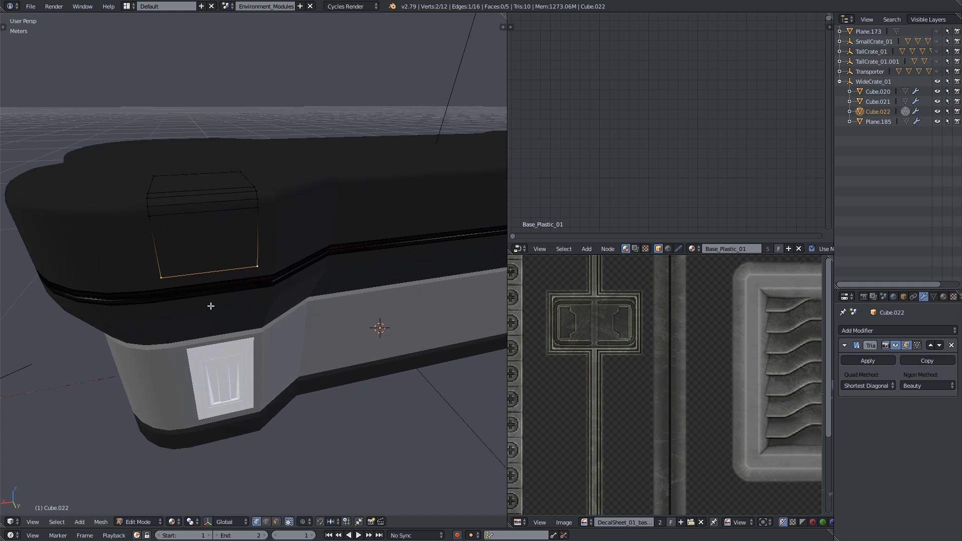
Step: Scale the whole strip along global X to about 0.59 of its width
key(a)
key(s)
key(x)
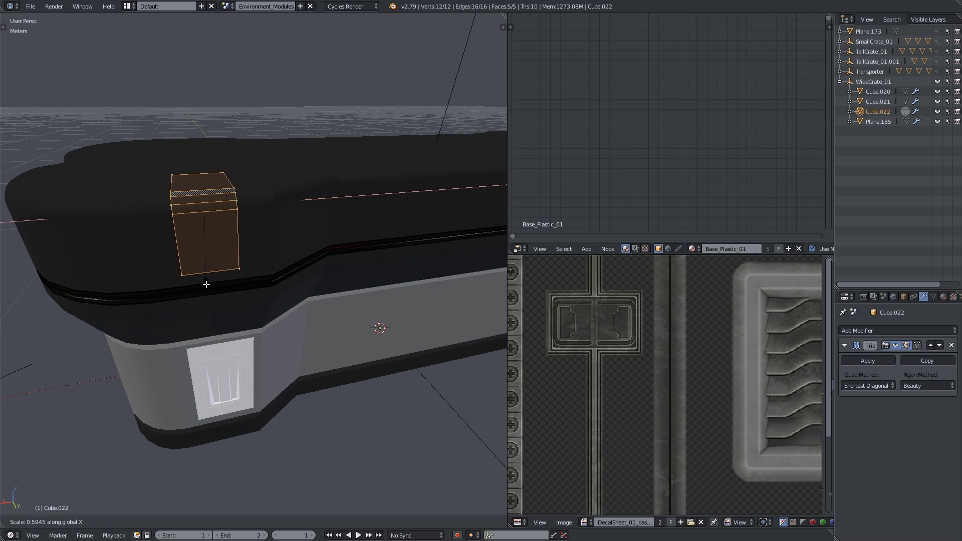
click(206, 283)
scroll(206, 284, down, 2)
scroll(575, 348, down, 2)
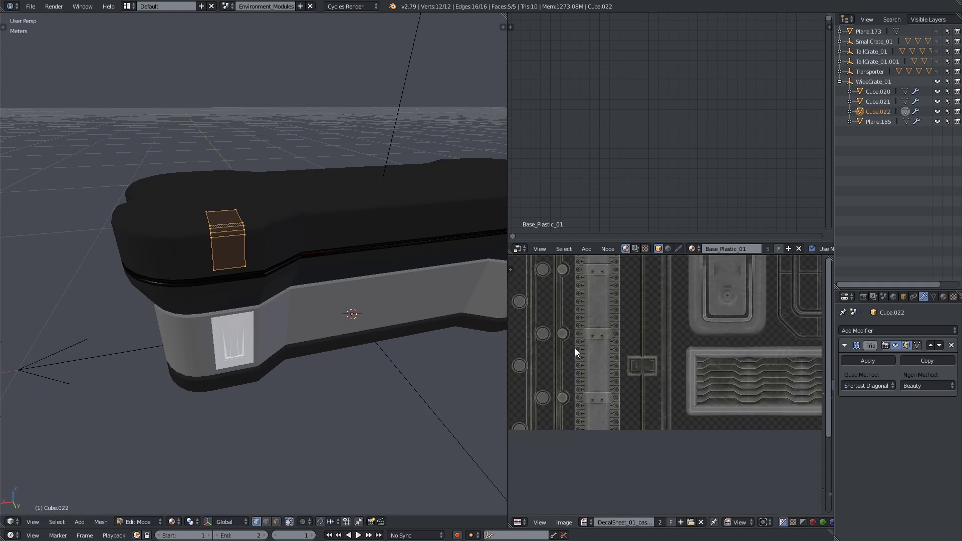
middle_drag(240, 325, 287, 307)
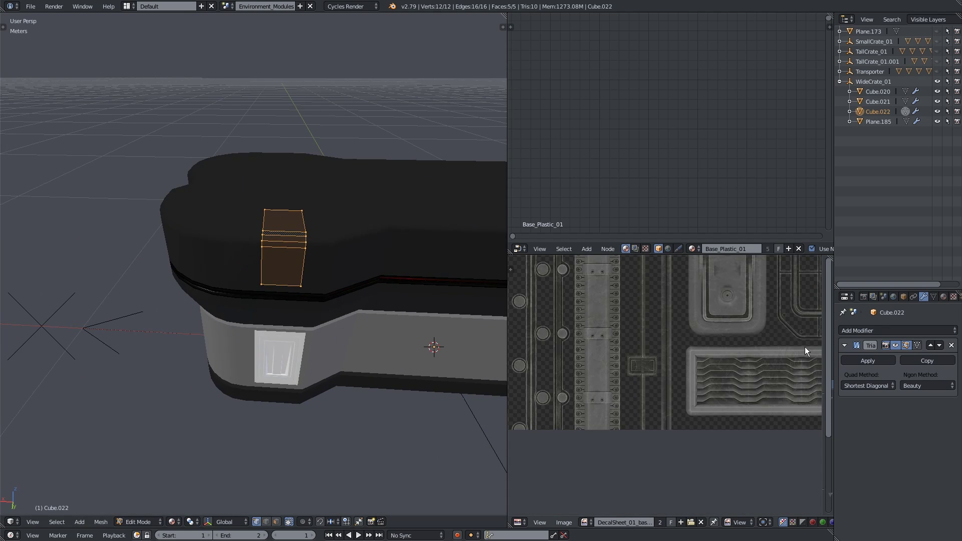
Step: Remove Base_Plastic_01 and Base_Plastic_02 from the strip object and assign the DecalSheet_01 material to it
click(943, 297)
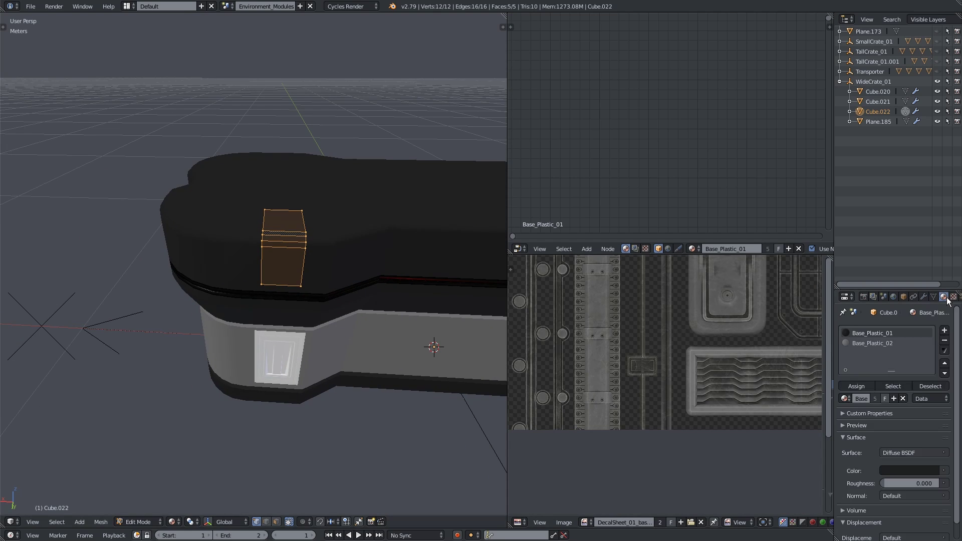
click(944, 340)
key(Tab)
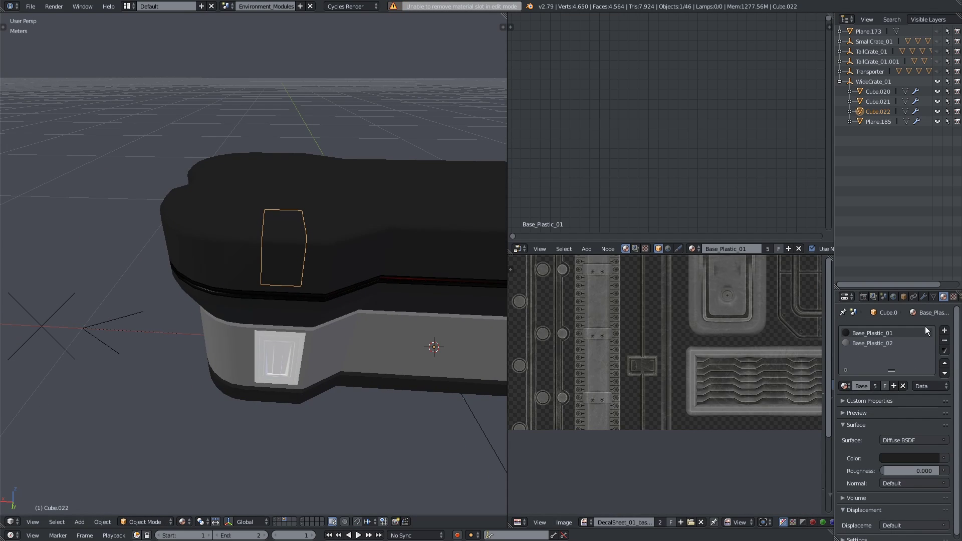
click(944, 340)
click(944, 340)
click(845, 362)
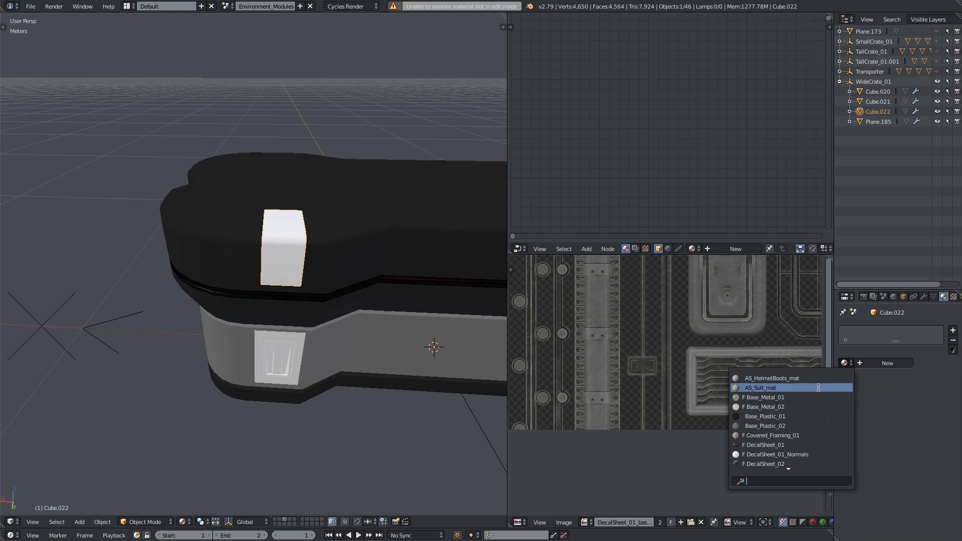
click(781, 444)
Step: Link the modifiers of the side wall decal panel to the lid strip so the strip is mirrored too
middle_drag(333, 316, 277, 353)
shift+right_click(276, 354)
middle_drag(279, 390, 303, 383)
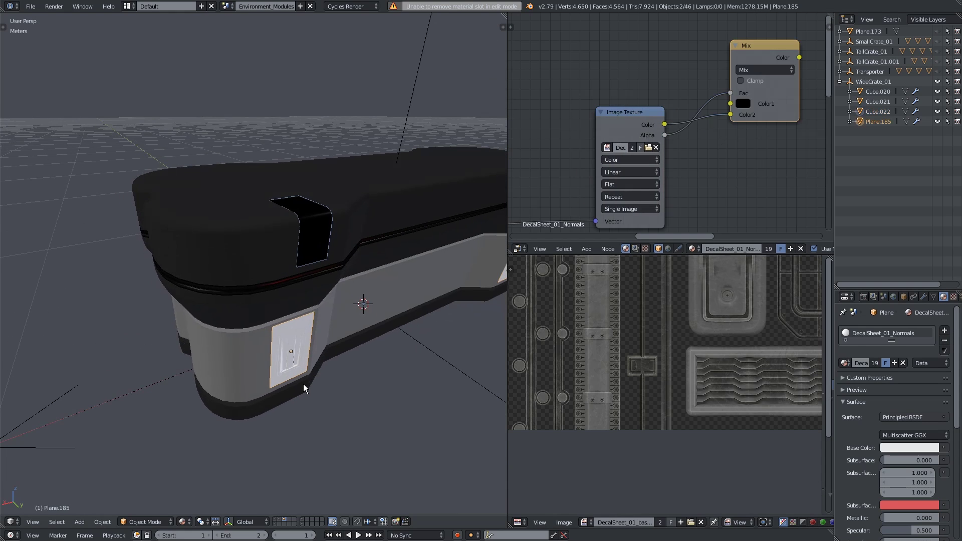
key(ctrl+l)
mouse_move(303, 387)
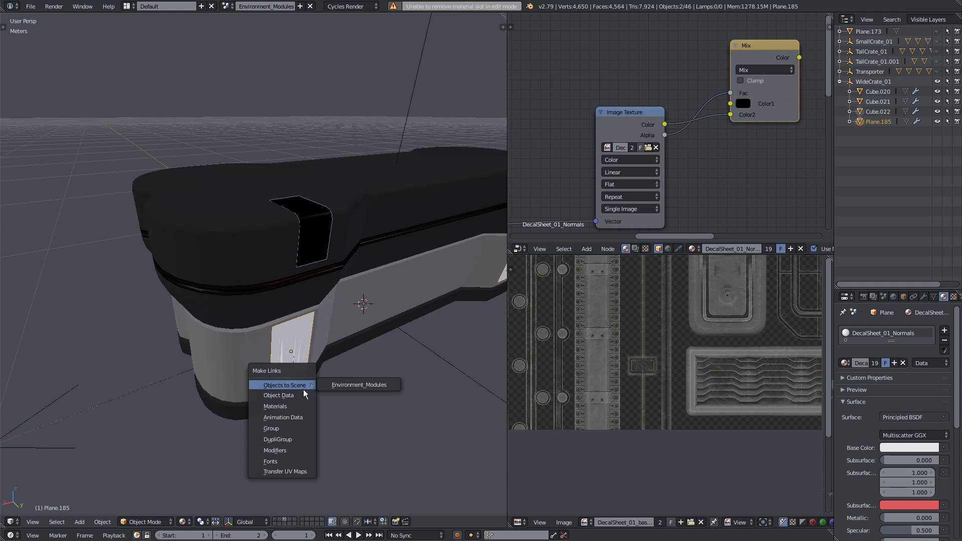
click(299, 450)
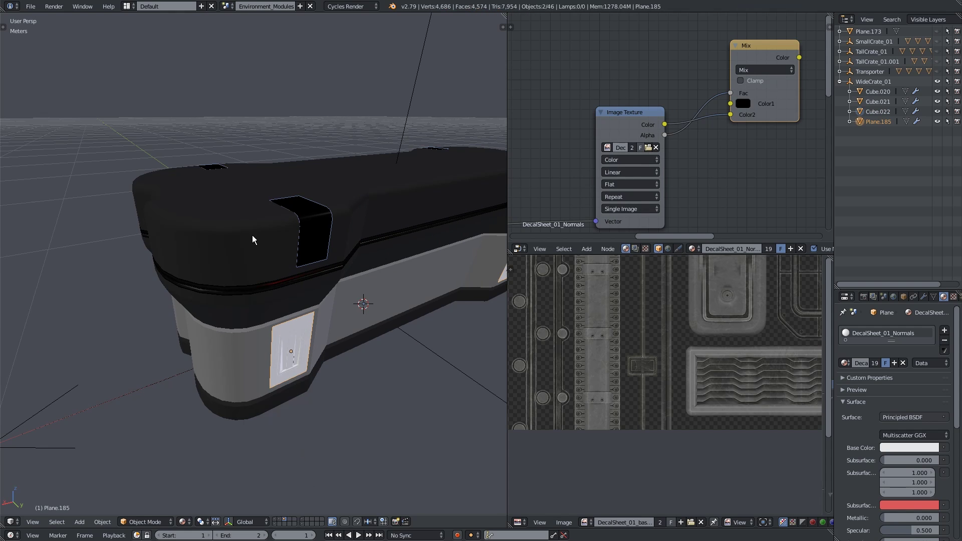
Step: Unwrap all faces of the lid strip and rotate its UVs by 90 degrees
middle_drag(252, 236, 275, 309)
click(299, 268)
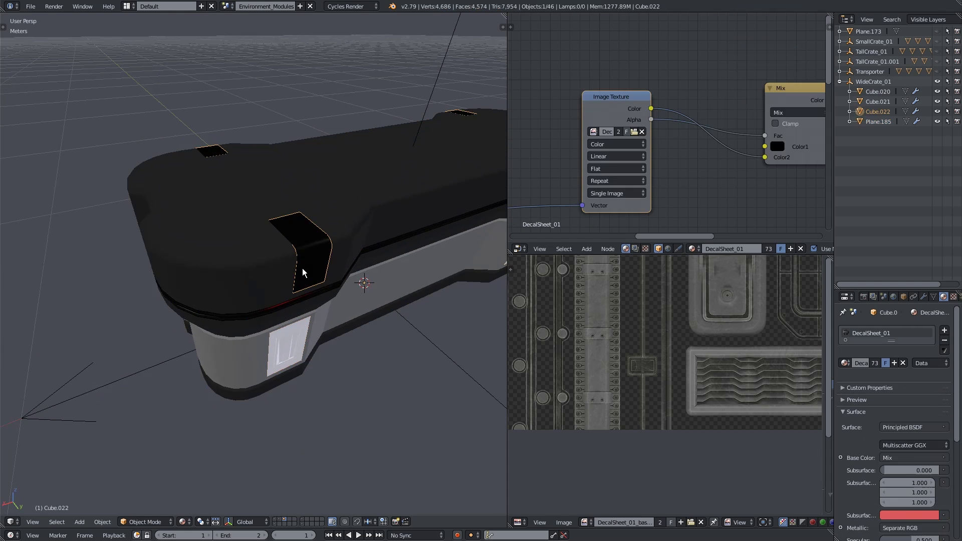
middle_drag(302, 268, 197, 242)
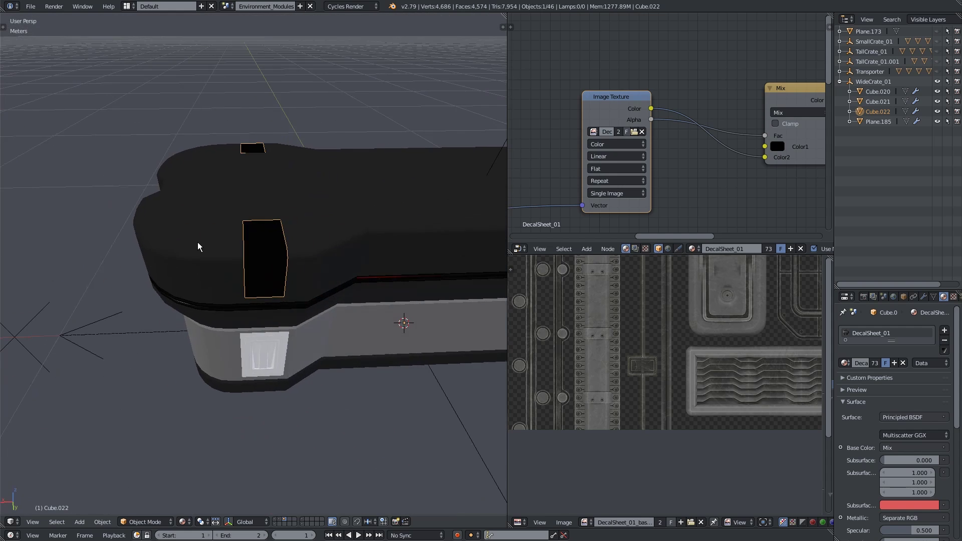
scroll(197, 241, up, 4)
key(Tab)
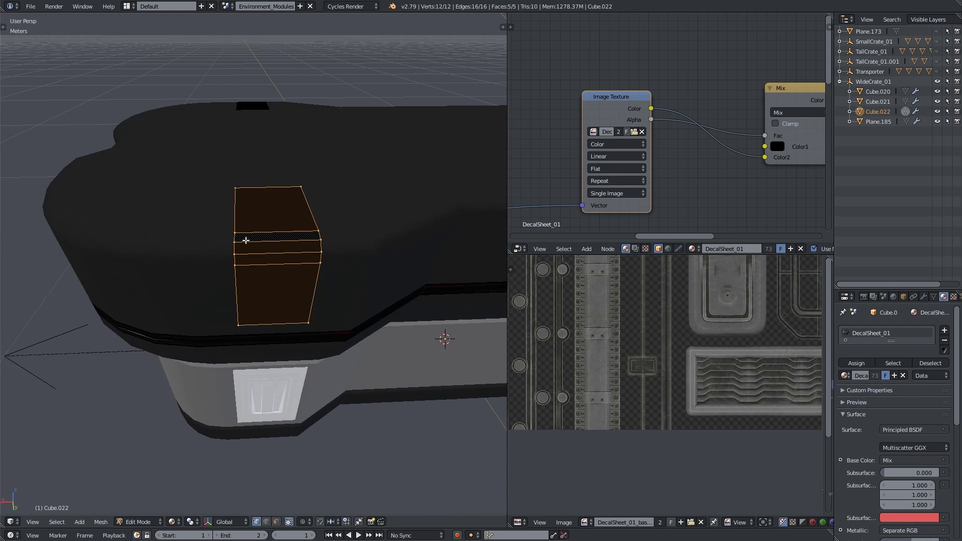
key(u)
click(249, 243)
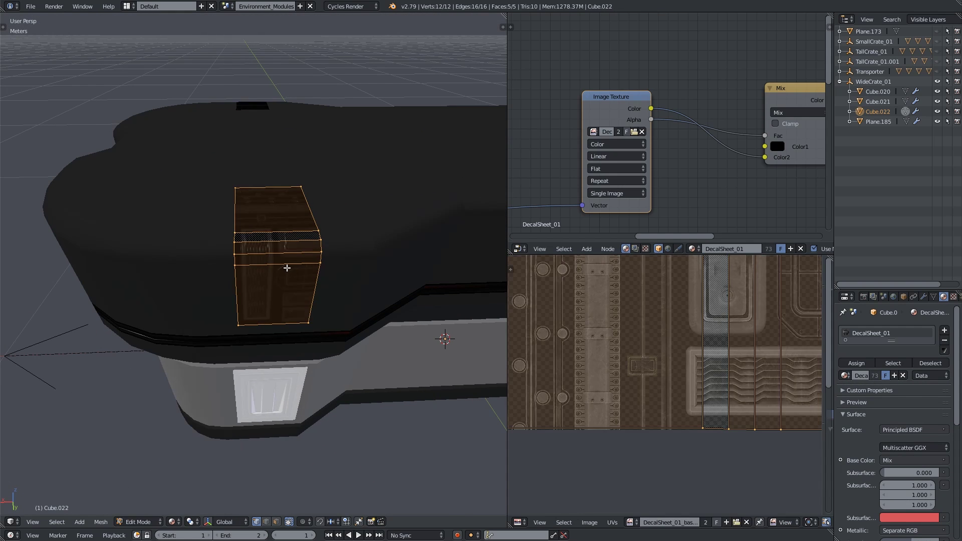
scroll(691, 397, down, 7)
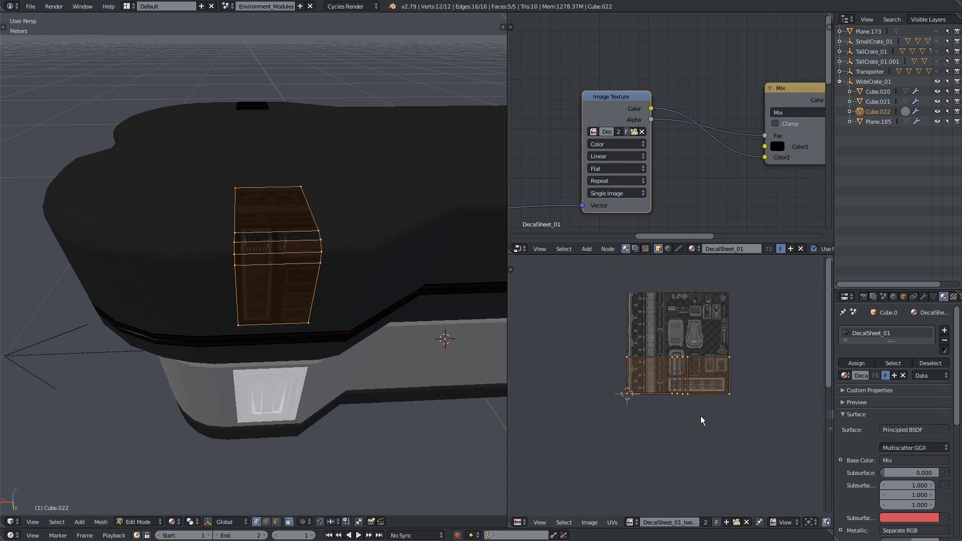
text(r90)
key(Return)
scroll(695, 418, up, 2)
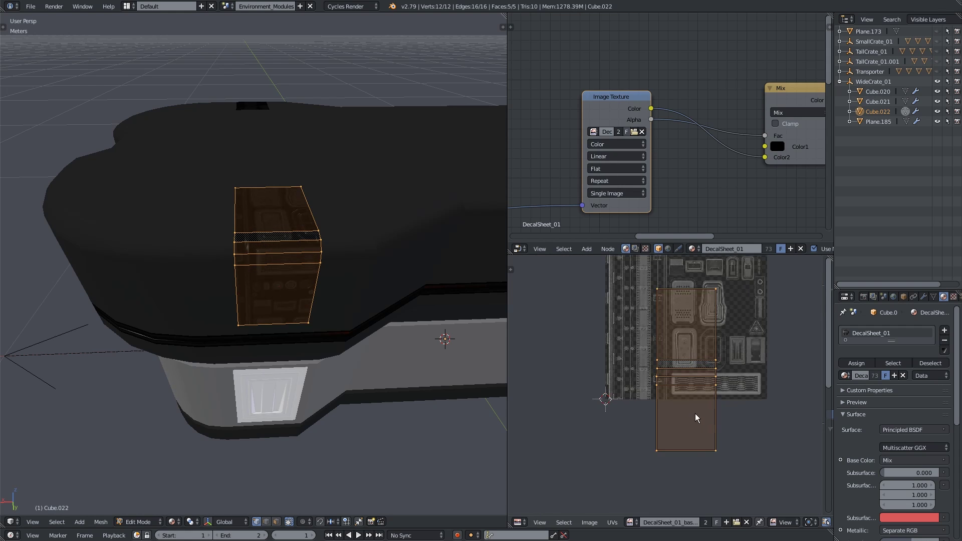
Step: Scale the strip's UVs down and move them over the rounded rectangular latch decal near the sheet's upper edge
key(s)
click(691, 394)
key(g)
click(726, 338)
middle_drag(726, 338, 689, 425)
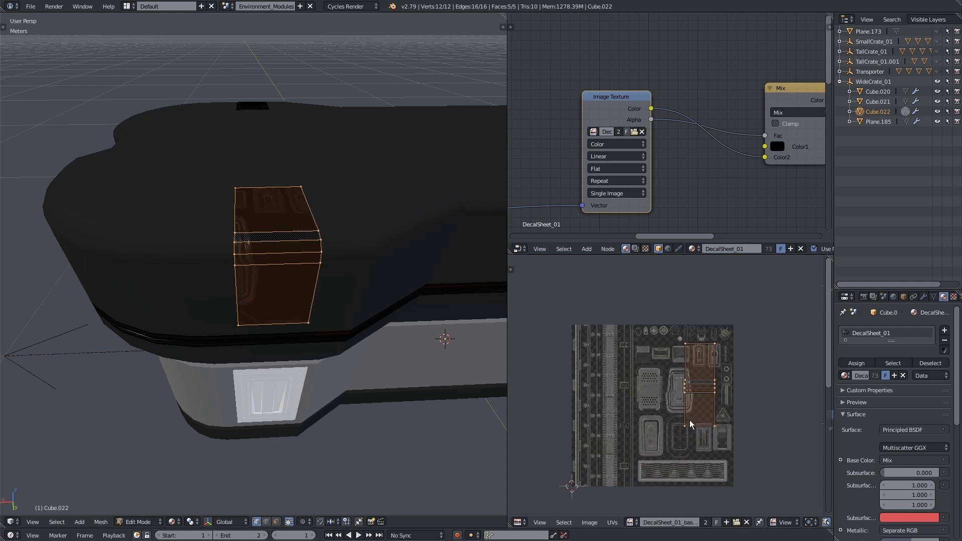
scroll(690, 425, up, 2)
key(g)
click(715, 419)
scroll(687, 421, up, 4)
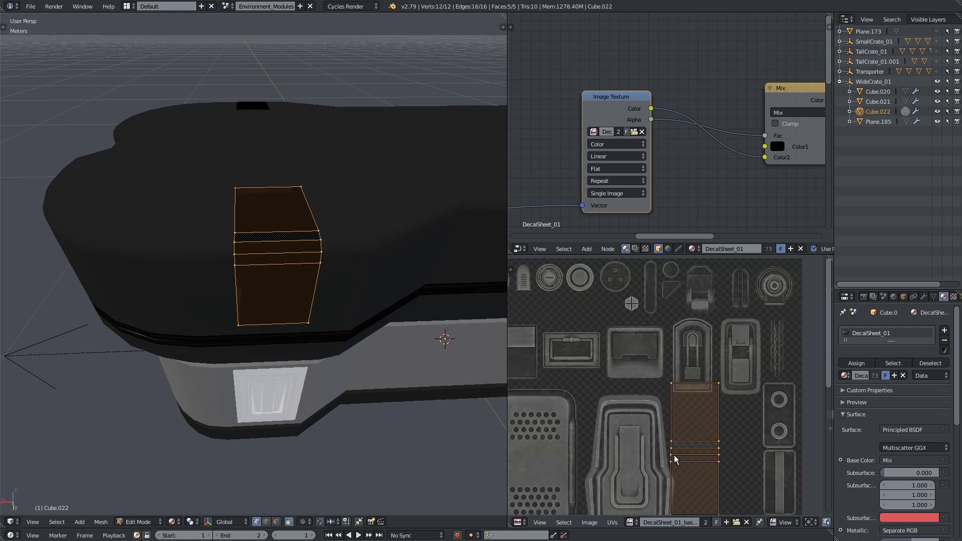
key(g)
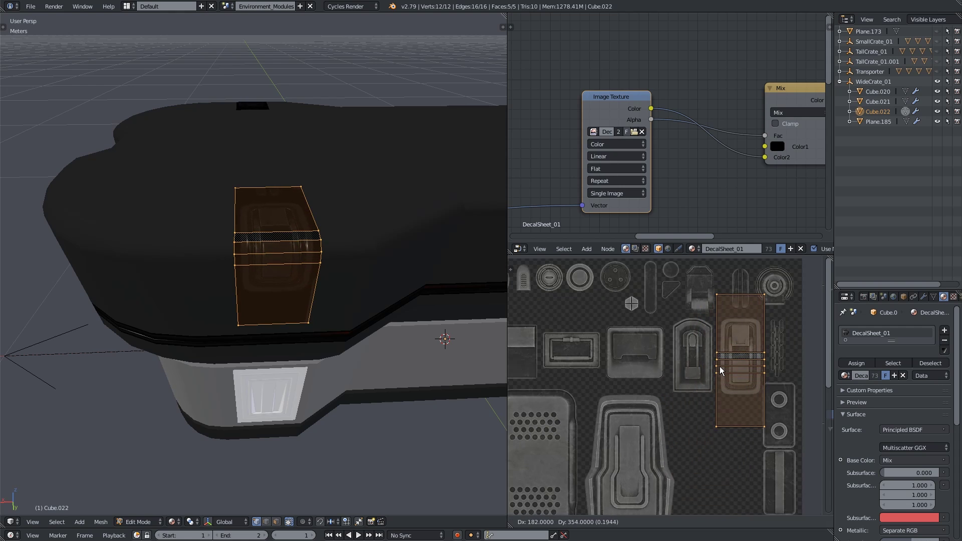
click(719, 365)
Step: Fine-position the strip's UVs around the latch decal so the latch wraps over the lid's bevel
middle_drag(230, 268, 265, 256)
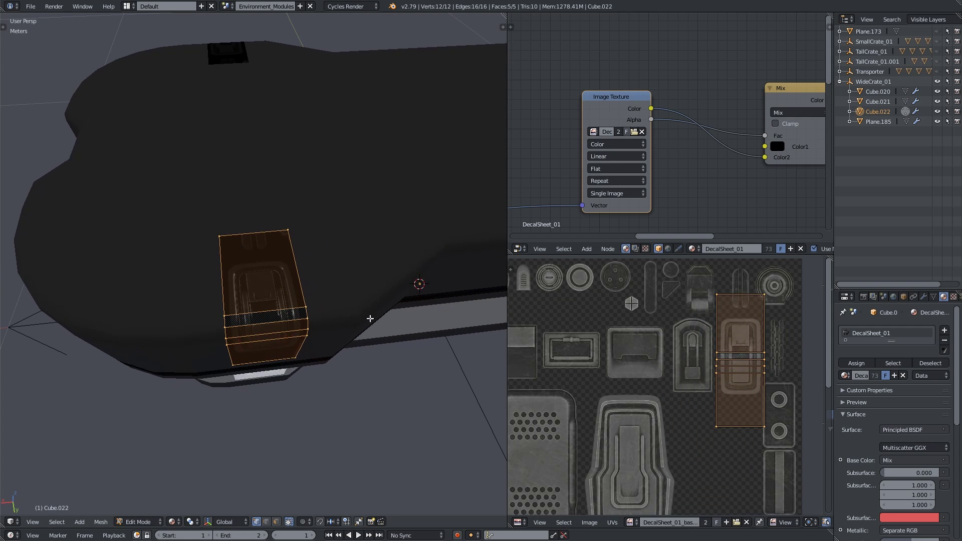
middle_drag(318, 303, 303, 265)
scroll(743, 374, up, 2)
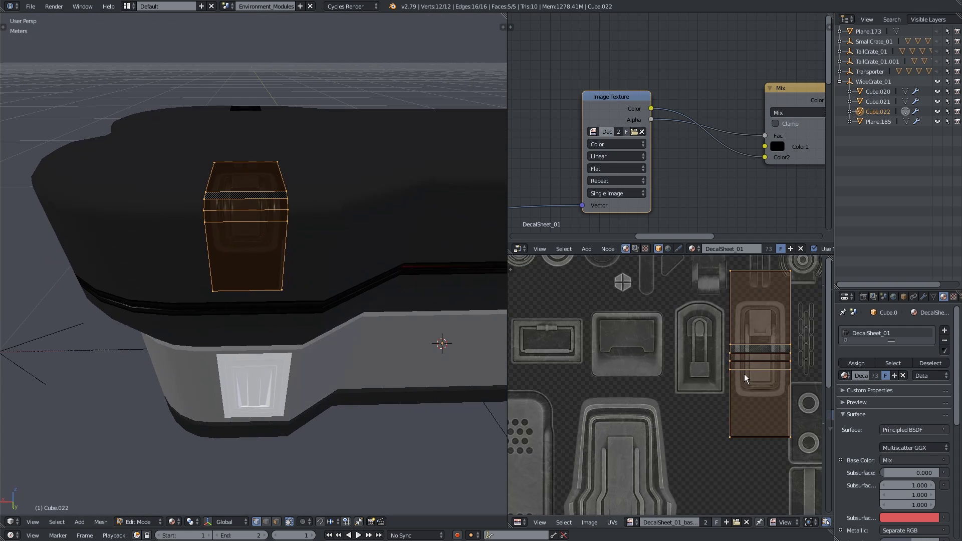
key(KP_Decimal)
key(g)
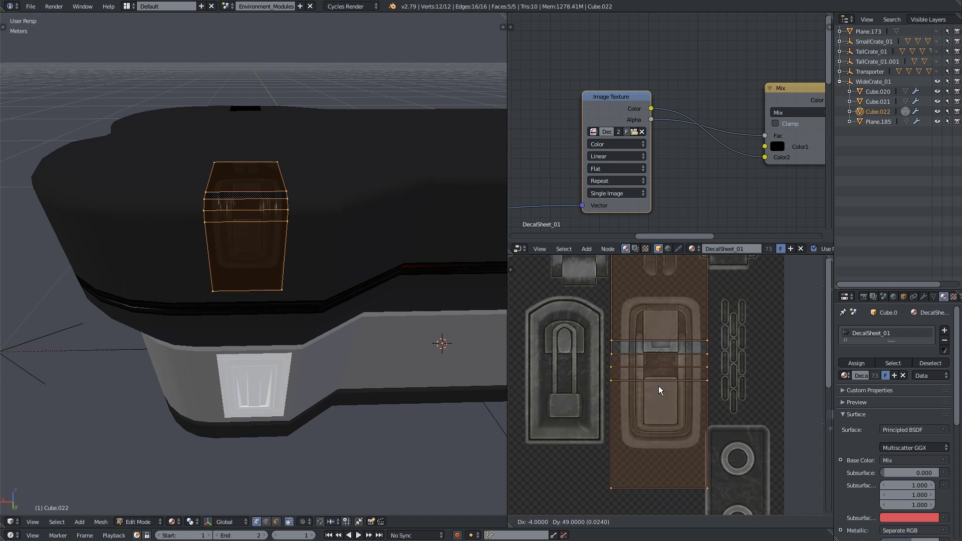
click(658, 386)
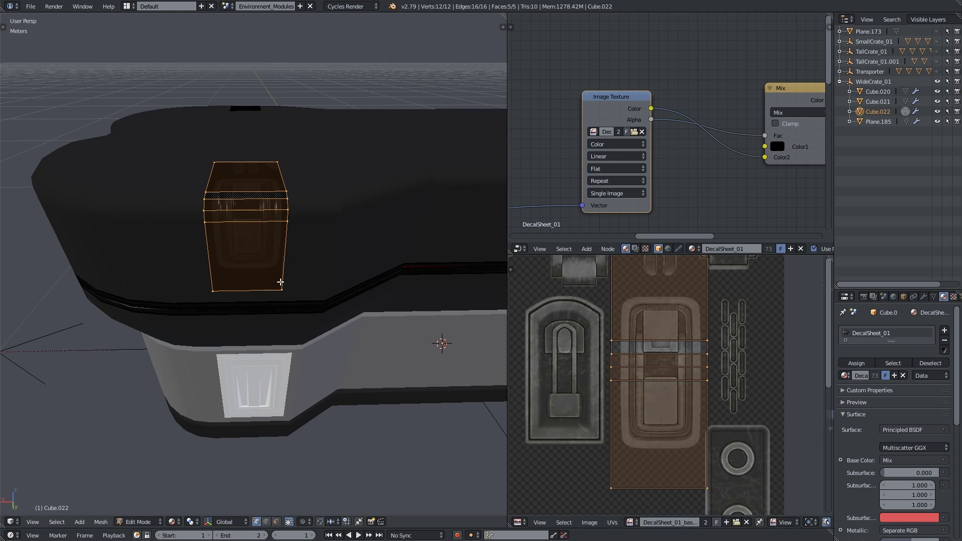
Step: Edge-slide the strip's end edge on top of the lid inward to just outside the latch decal
middle_drag(279, 281, 242, 276)
right_click(242, 275)
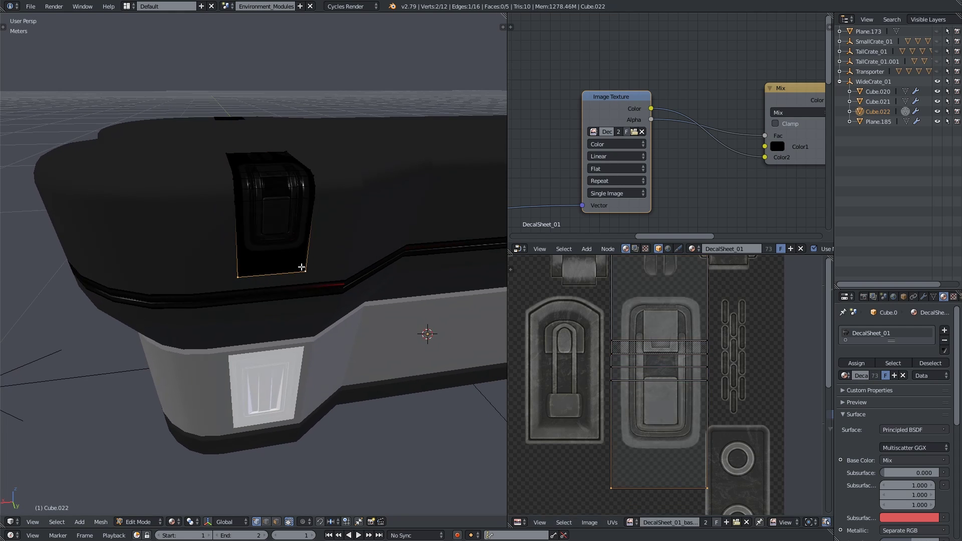
middle_drag(302, 267, 251, 300)
scroll(246, 271, up, 5)
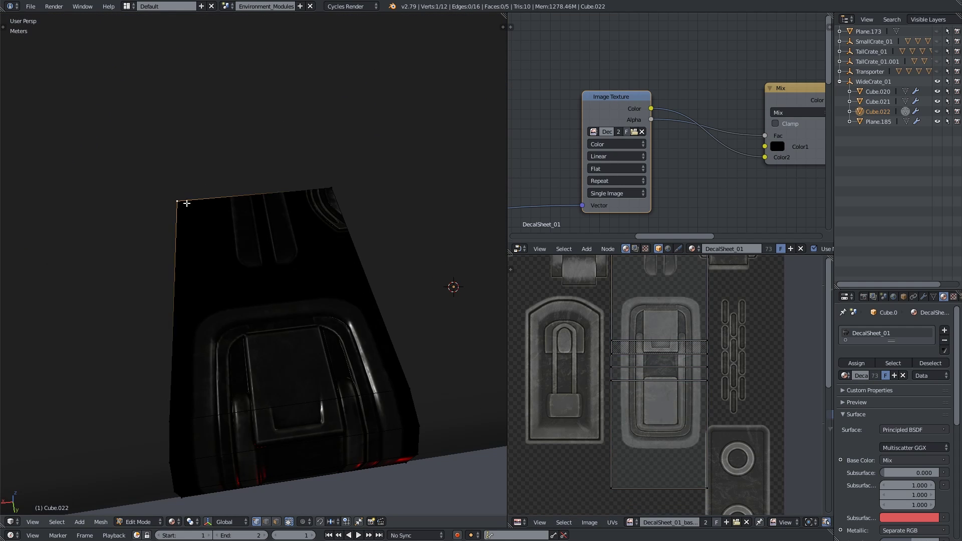
key(g)
key(g)
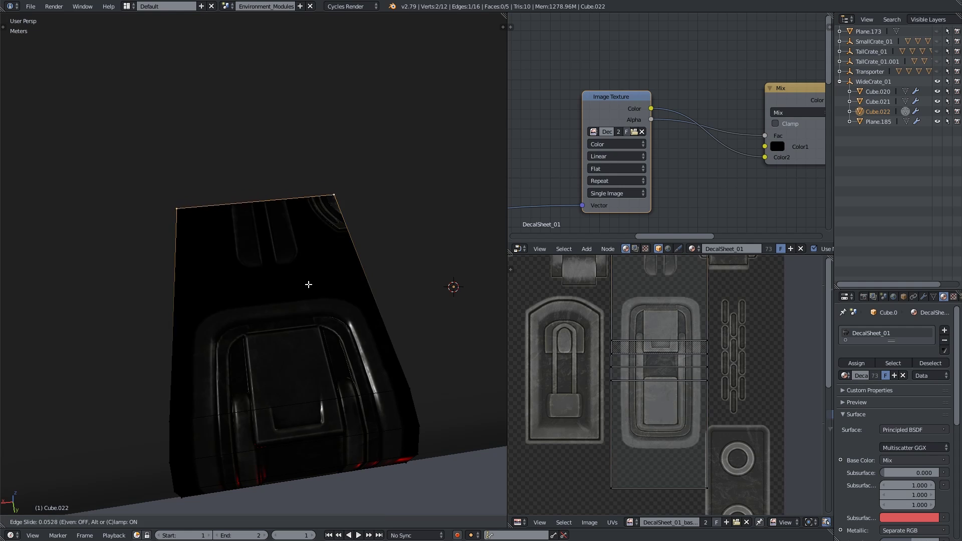
click(322, 334)
Step: Edge-slide the strip's lower edge upward to just below the latch decal's frame
middle_drag(318, 337, 227, 283)
key(g)
key(g)
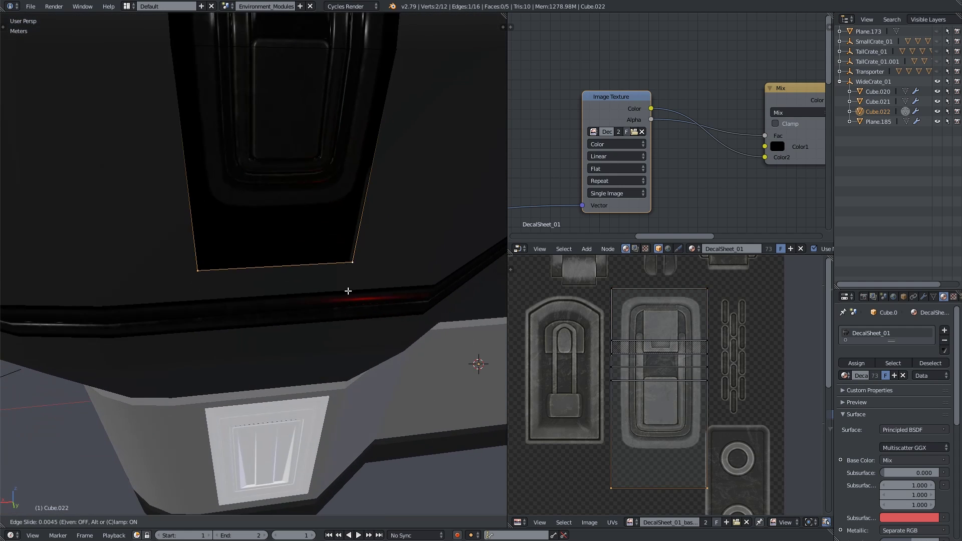
click(349, 267)
Step: Select the strip's side edge loop nearer the crate's middle and edge-slide it slightly inward toward the latch decal
right_click(356, 224)
scroll(350, 236, down, 4)
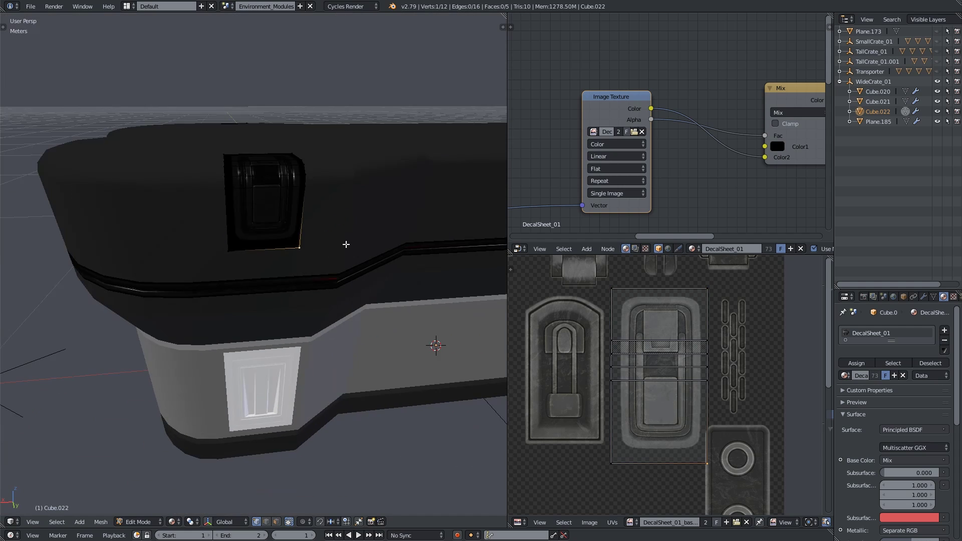
middle_drag(347, 243, 337, 271)
scroll(283, 226, up, 8)
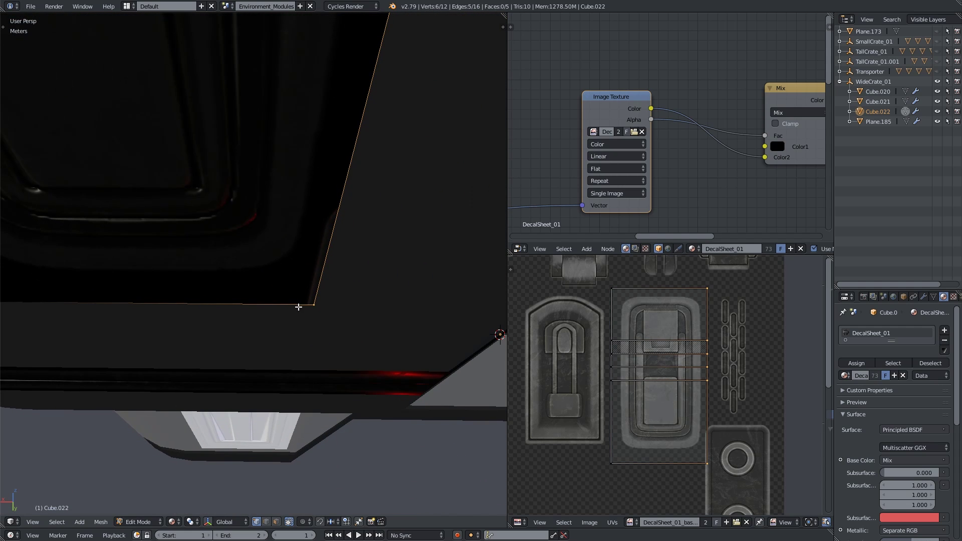
key(g)
key(g)
click(290, 308)
scroll(275, 300, down, 3)
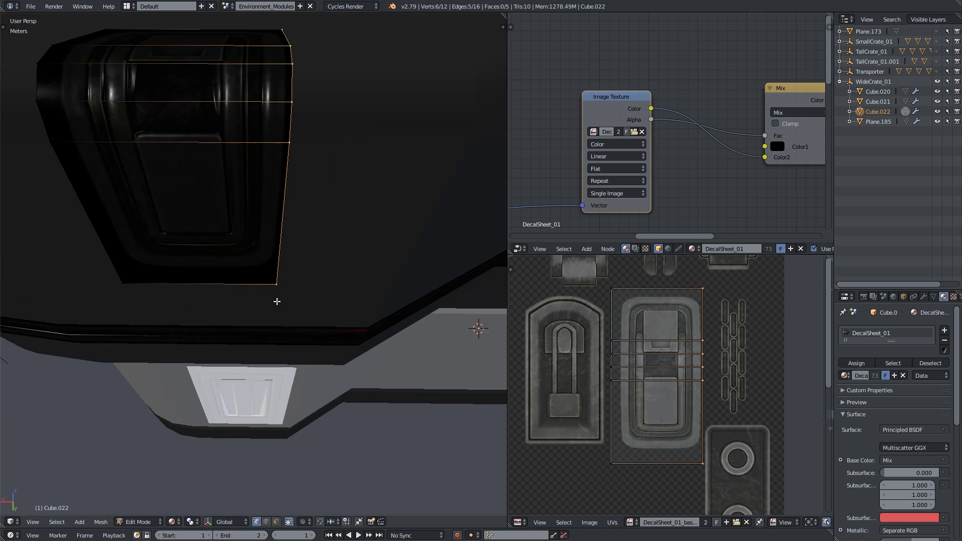
Step: Select the strip's other side edge loop, nearer the crate's end, and edge-slide it slightly inward toward the latch decal
middle_drag(259, 290, 310, 295)
right_click(264, 300)
middle_drag(257, 283, 253, 290)
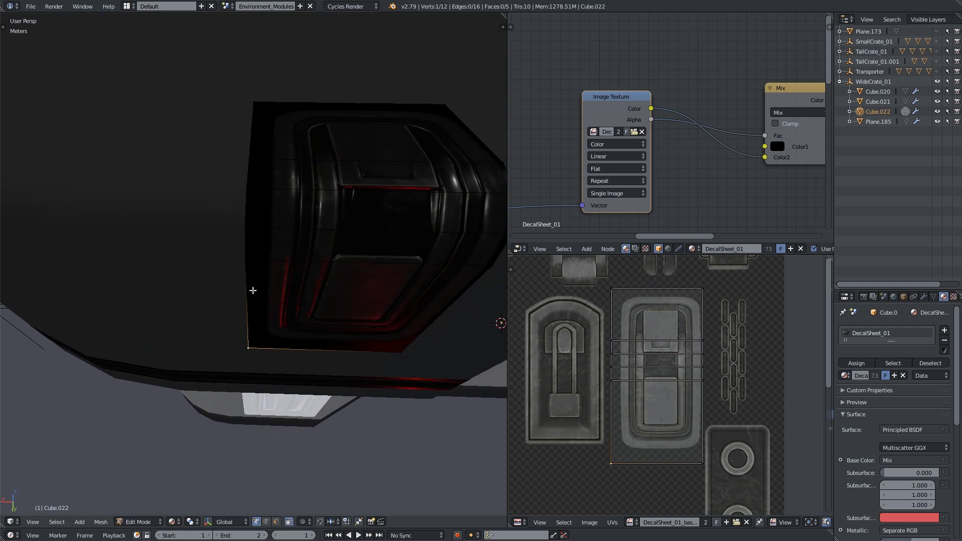
ctrl+right_click(255, 101)
key(g)
key(g)
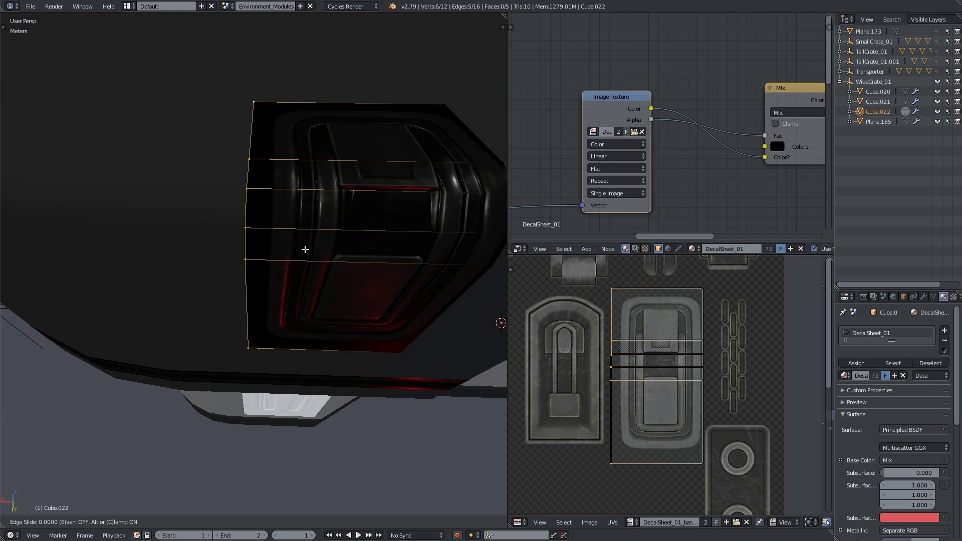
click(309, 257)
scroll(309, 256, down, 5)
key(Tab)
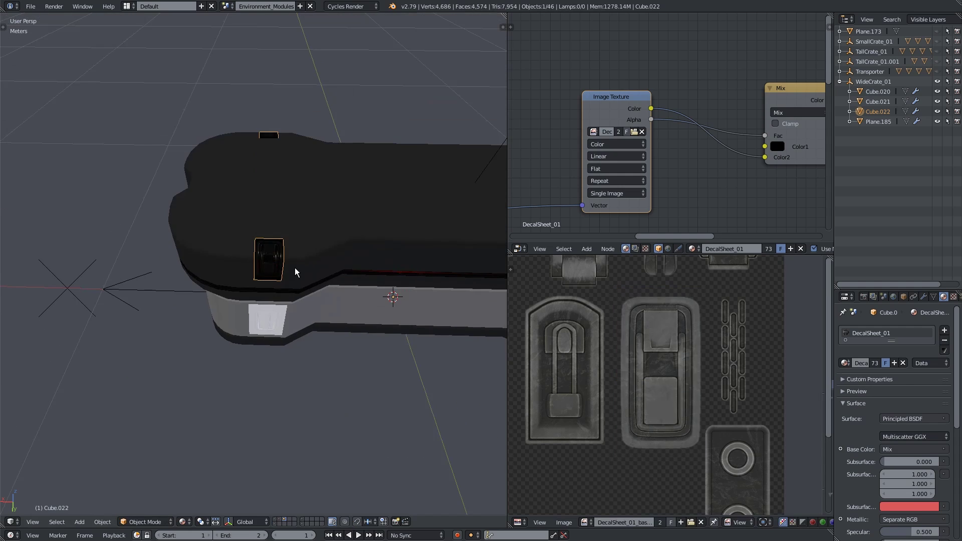
Step: Edge-slide the strip's lower edge slightly upward, closer to the latch decal's frame
middle_drag(294, 268, 286, 192)
scroll(296, 203, up, 3)
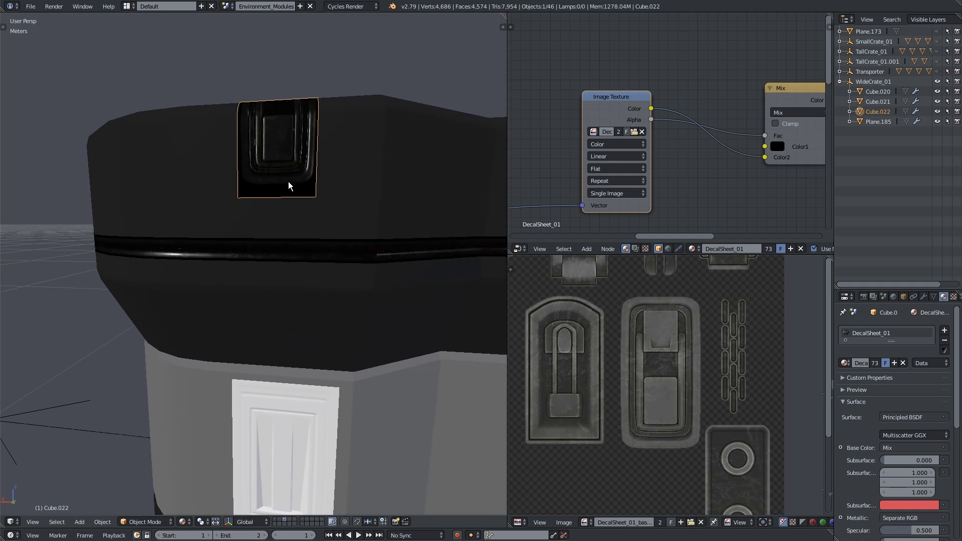
key(Tab)
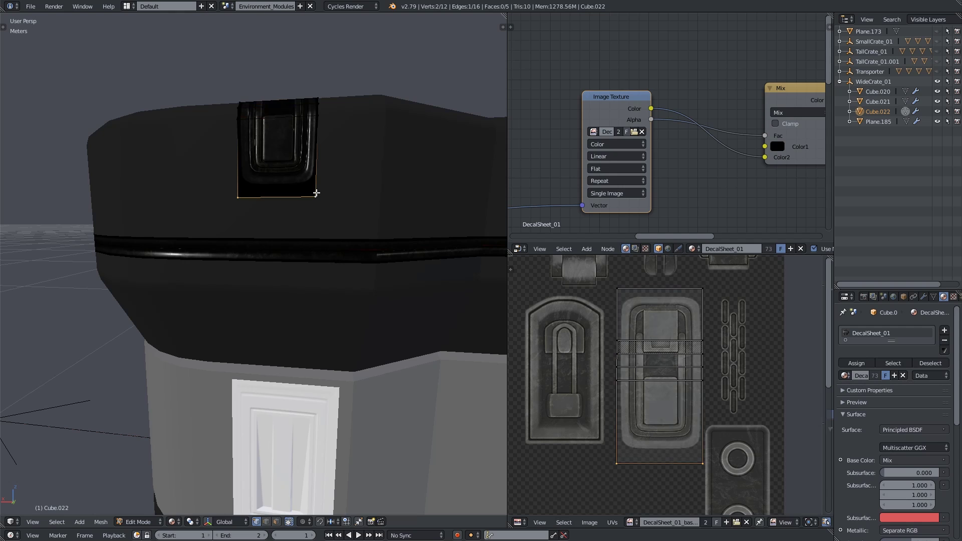
middle_drag(316, 193, 290, 318)
scroll(290, 317, up, 3)
key(g)
key(g)
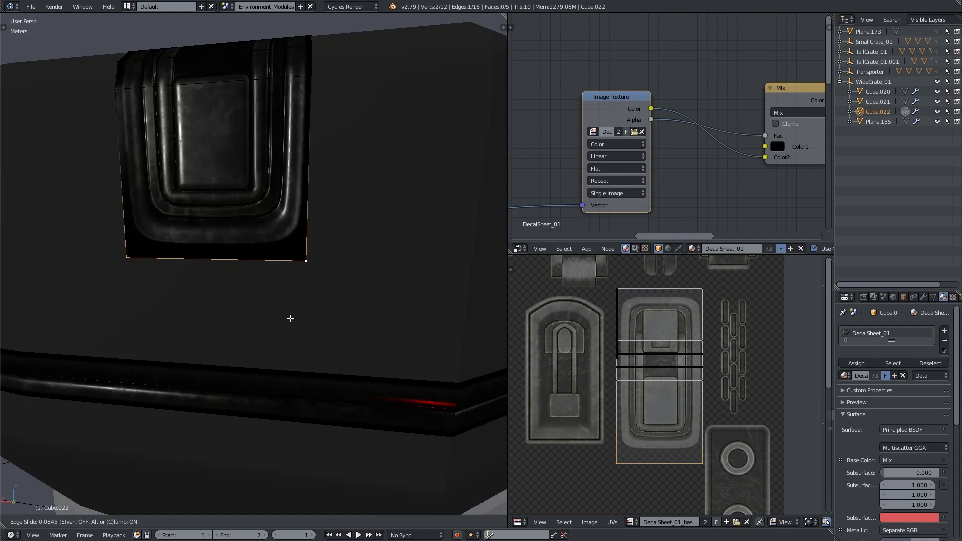
click(291, 315)
key(Tab)
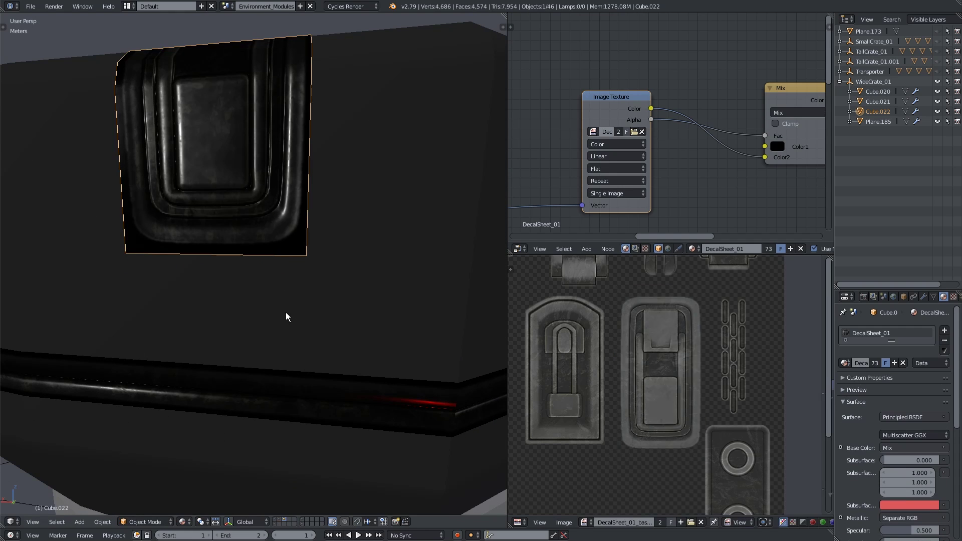
Step: Inspect the mirrored latch decals around the wide crate's lid from several angles
scroll(285, 311, down, 4)
middle_drag(284, 310, 335, 335)
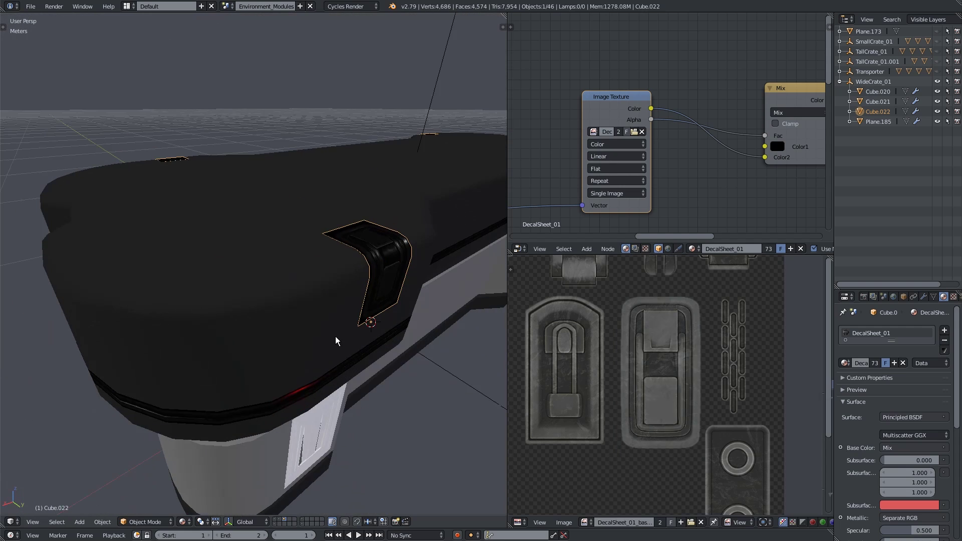
scroll(540, 371, down, 1)
middle_drag(411, 381, 380, 345)
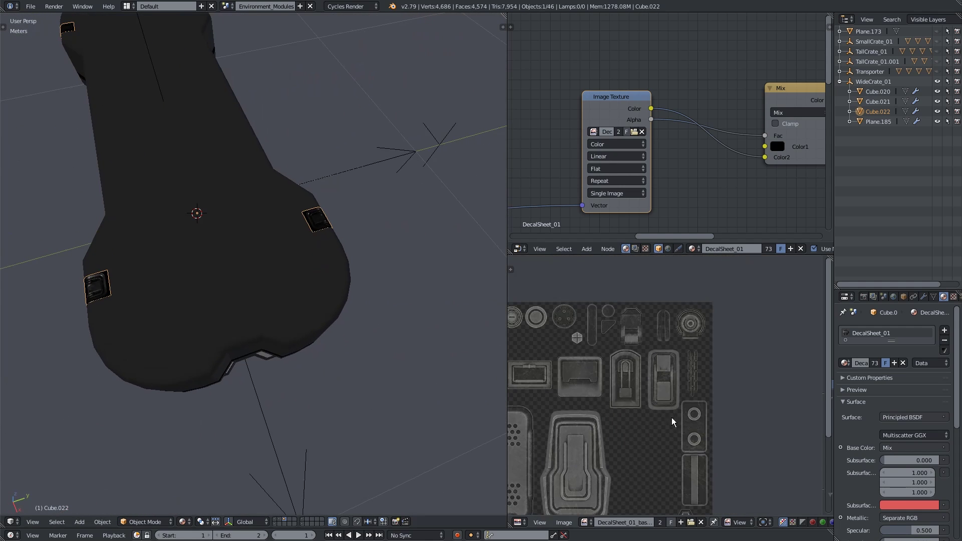
middle_drag(480, 361, 400, 236)
right_click(290, 284)
middle_drag(333, 164, 259, 212)
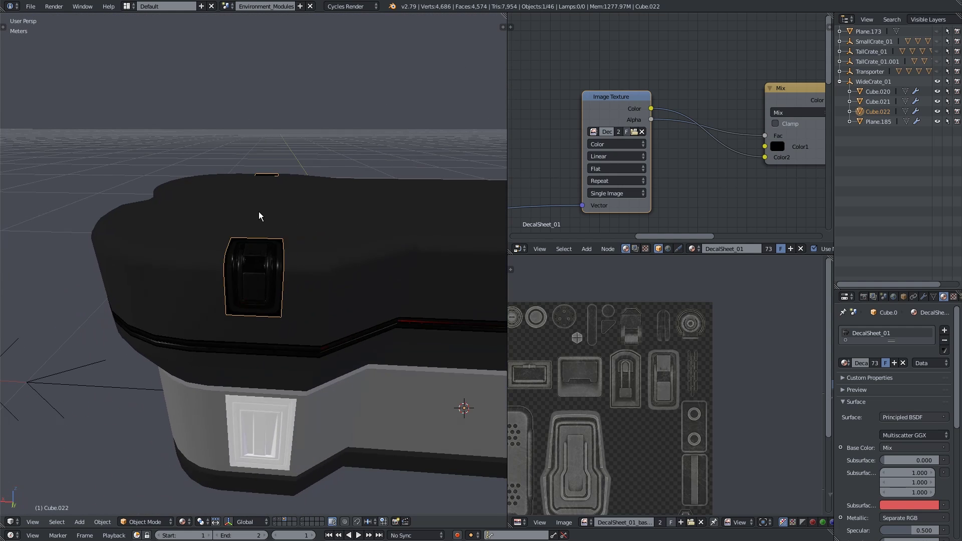
middle_drag(258, 212, 372, 229)
Step: Save the scene over Sci-Fi_Corridor02.blend and leave nothing selected
key(x)
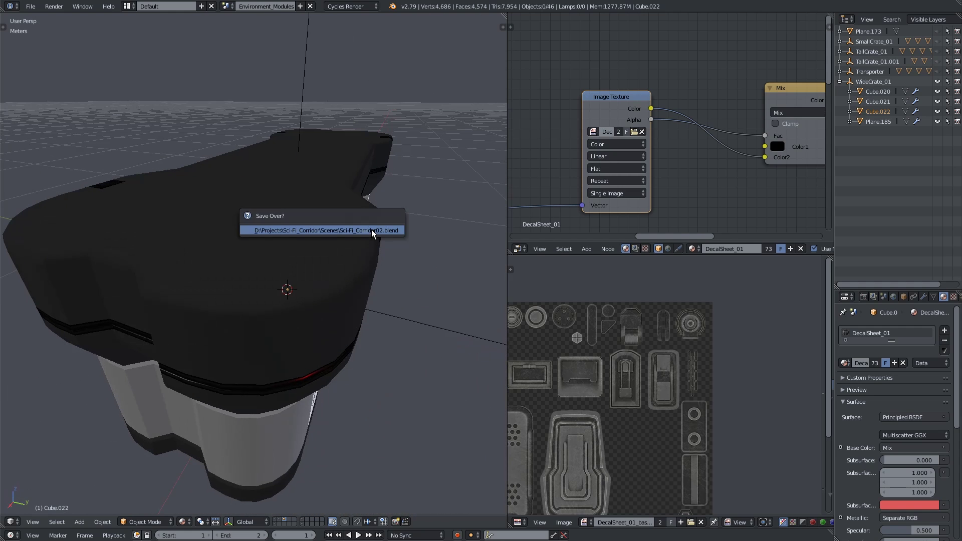
key(Escape)
key(a)
scroll(371, 230, down, 3)
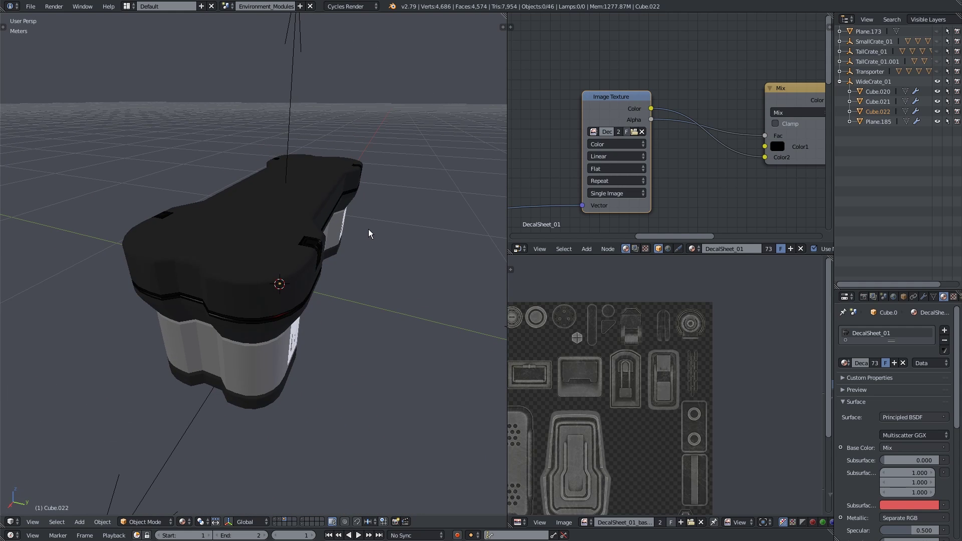
Step: Add a new plane at the wide crate and parent it to the WideCrate_01 empty
middle_drag(368, 230, 269, 236)
right_click(277, 219)
key(shift+a)
mouse_move(269, 236)
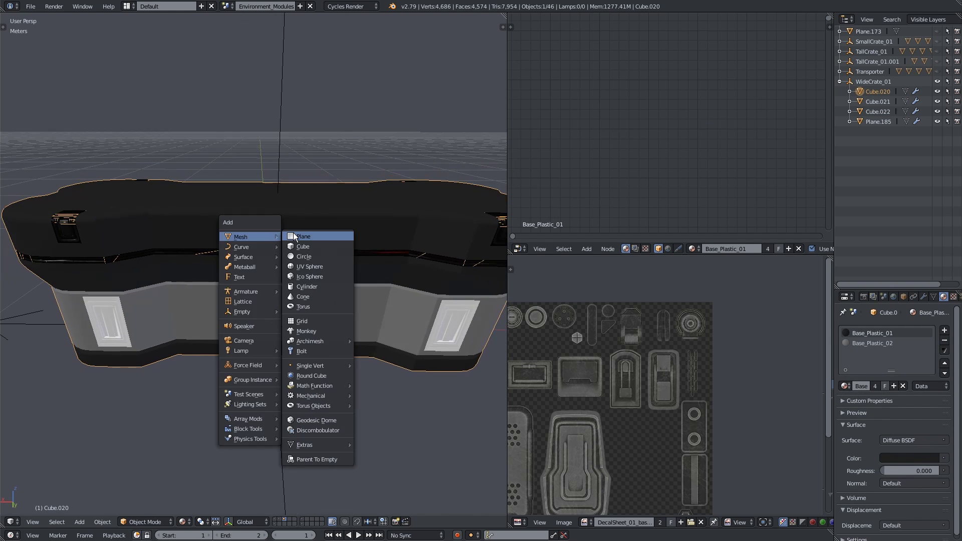
click(316, 236)
scroll(284, 319, down, 4)
middle_drag(285, 319, 401, 323)
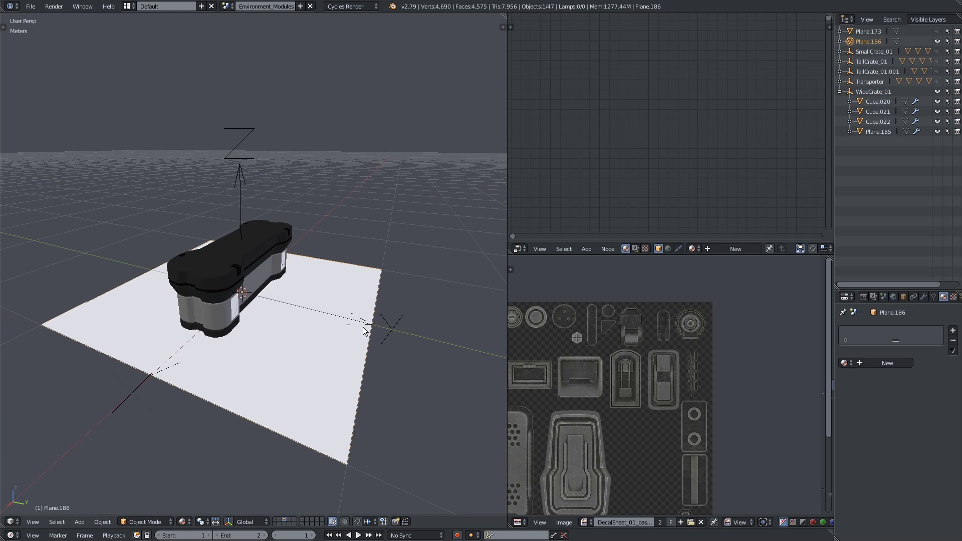
drag(850, 43, 871, 91)
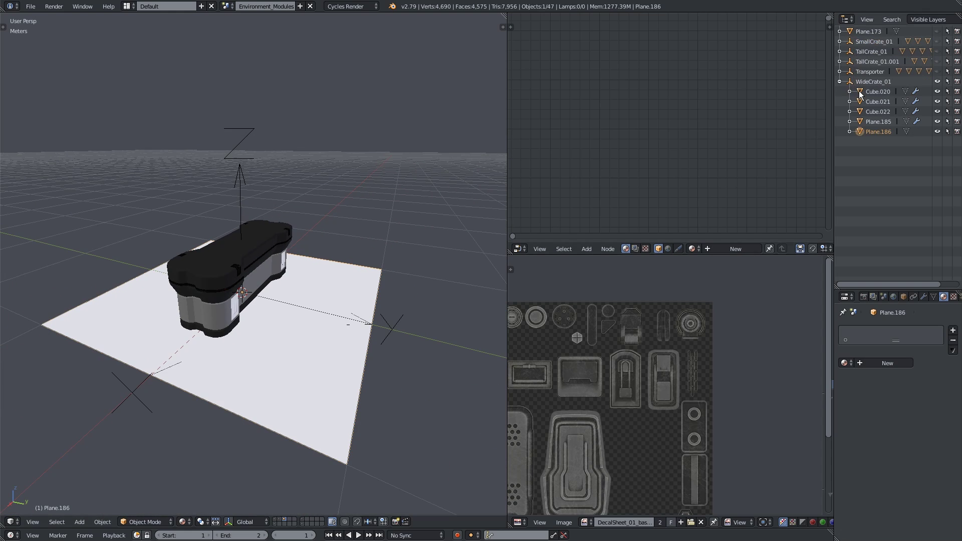
Step: Rotate the new plane 90 degrees about X and move it along Y to the crate's long side
middle_drag(352, 221, 298, 241)
text(rx)
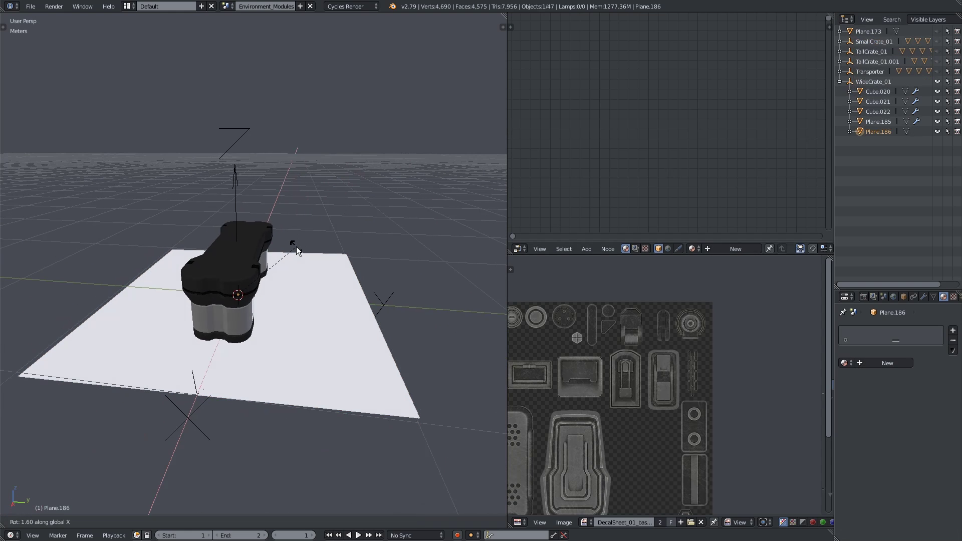
text(90)
key(Return)
key(g)
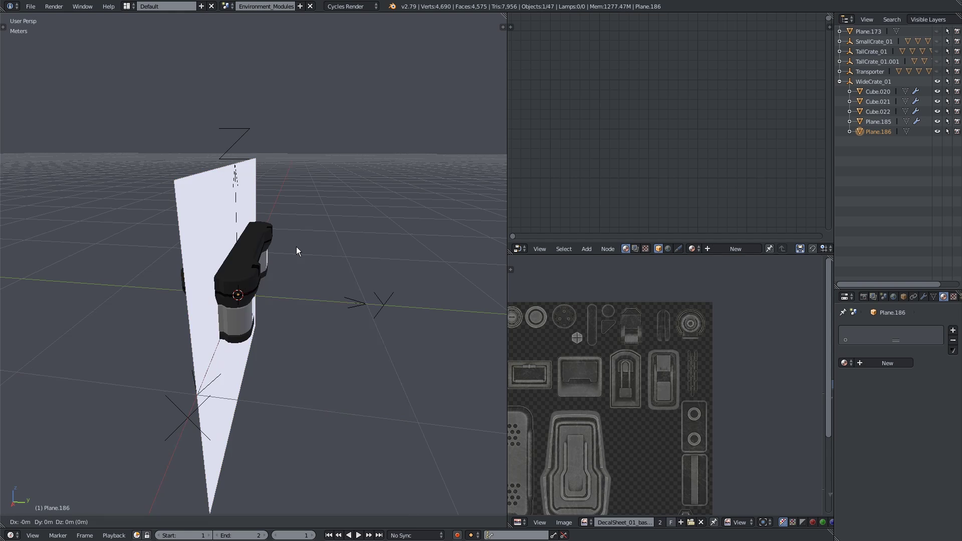
key(y)
click(318, 254)
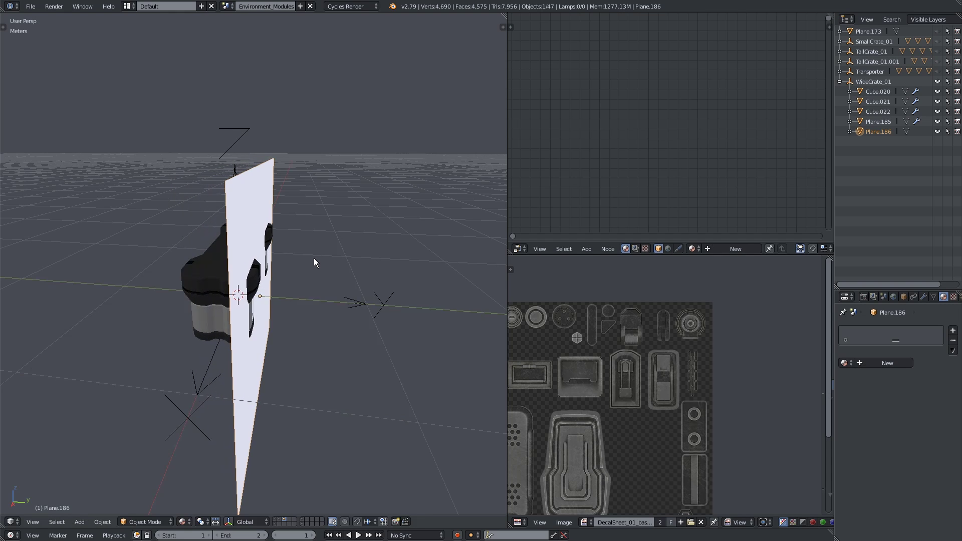
Step: Scale the plane down to a small square and raise it along Z to the middle of the crate's seam
middle_drag(313, 257, 226, 262)
key(s)
click(264, 336)
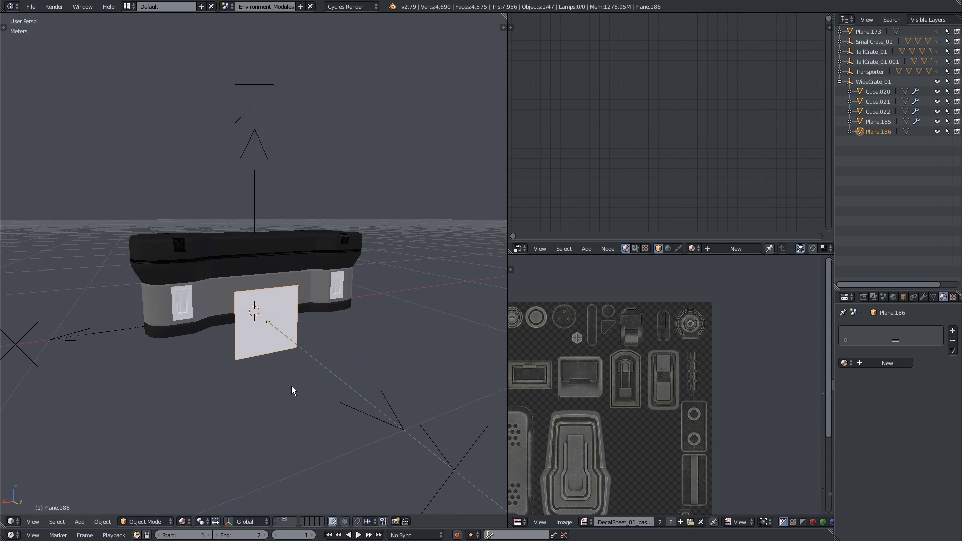
key(g)
key(z)
click(291, 353)
Step: Shrink the plane further and narrow it along X by a factor of about 0.67
key(s)
mouse_move(293, 378)
middle_down()
mouse_move(277, 306)
mouse_move(248, 376)
mouse_move(277, 385)
middle_up()
scroll(265, 311, up, 3)
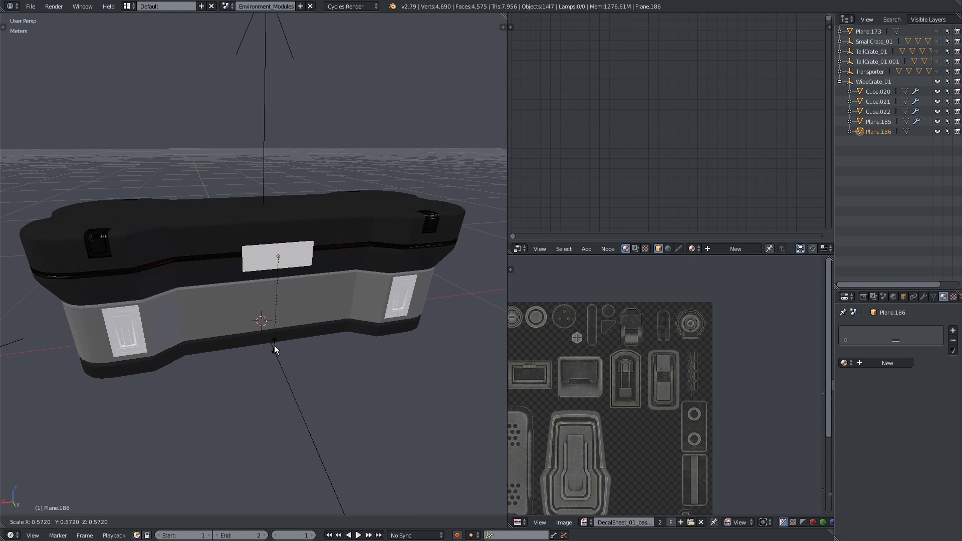
key(x)
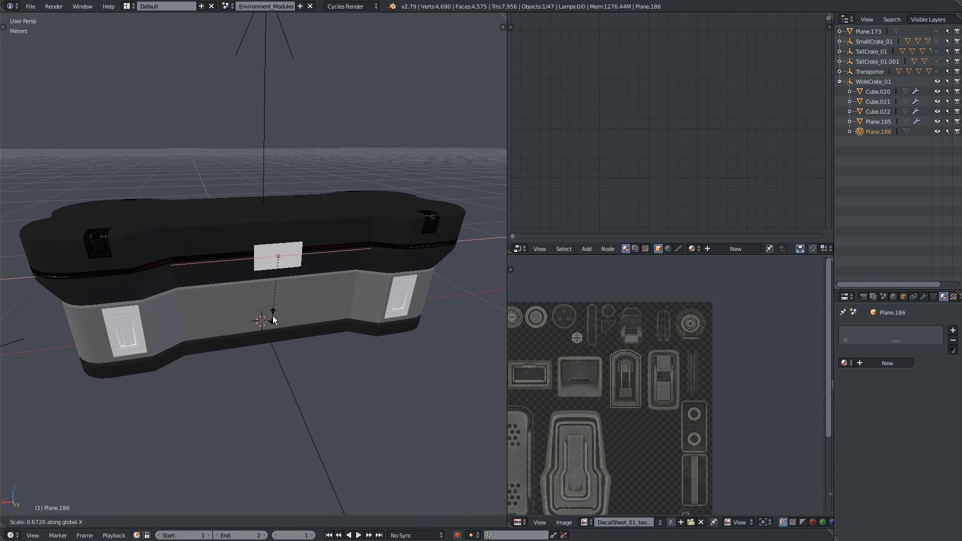
click(272, 311)
Step: Raise the plane along Z onto the lid's side wall above the seam and adjust its overall scale
scroll(271, 305, up, 3)
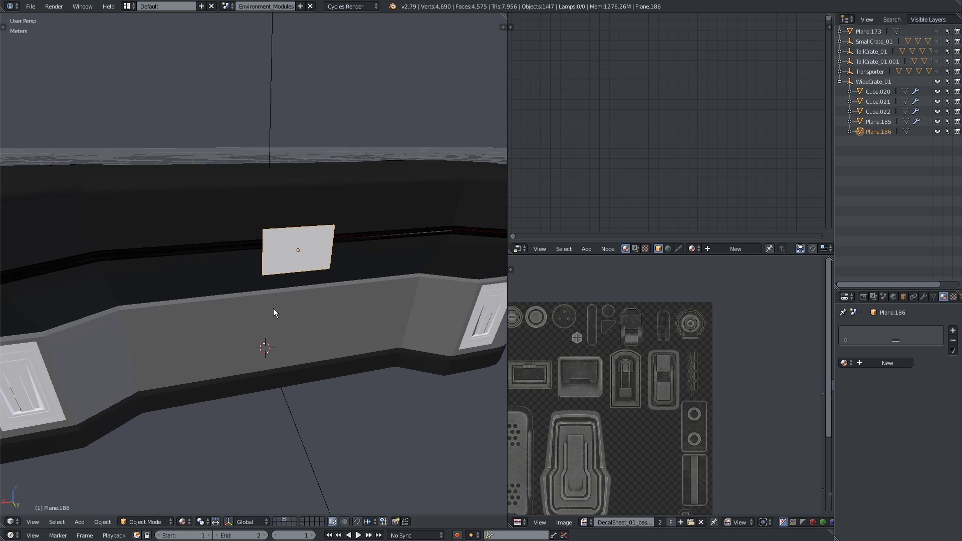
key(g)
key(z)
click(265, 269)
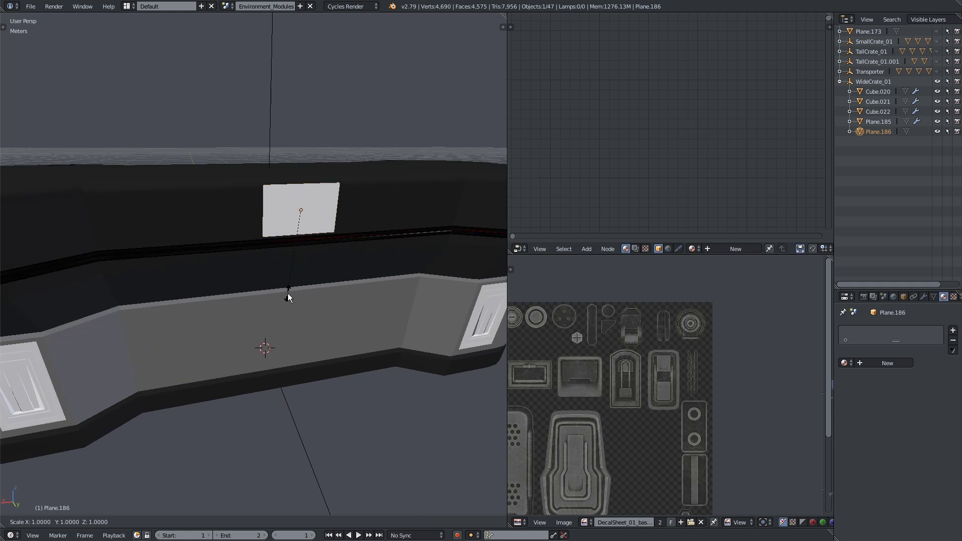
scroll(289, 296, up, 2)
Step: Line the plane up against the lid's side wall, adjusting its height along Z so it sits just above the seam
middle_drag(277, 239, 335, 275)
key(g)
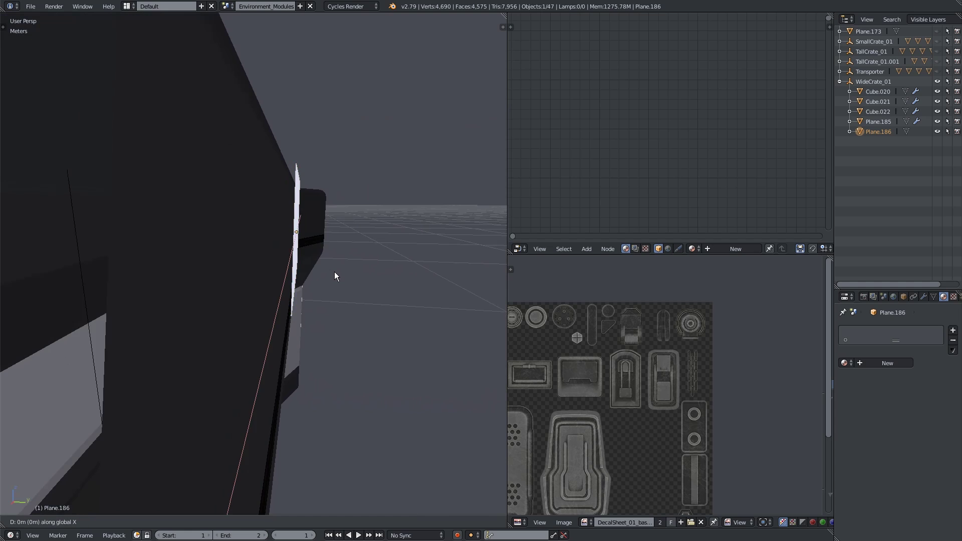
key(y)
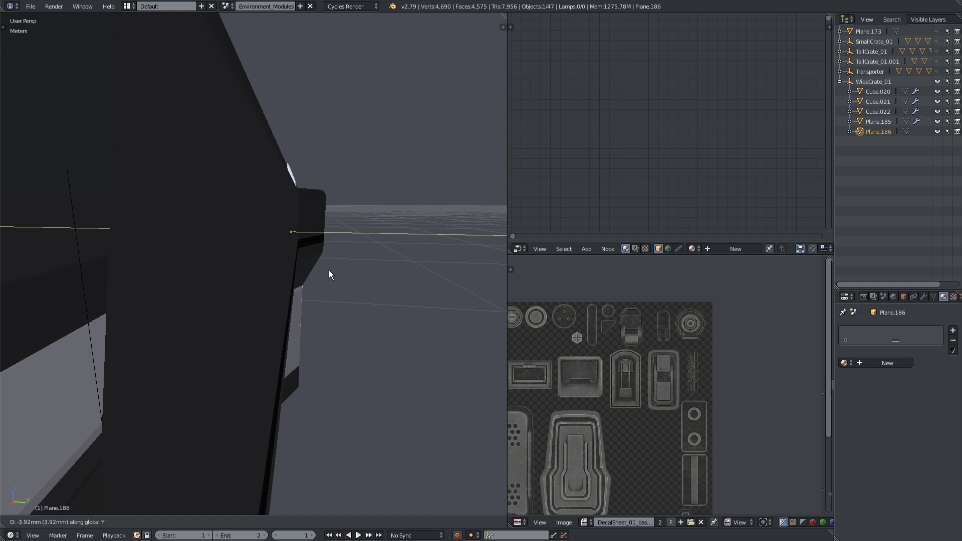
key(Escape)
middle_drag(332, 269, 226, 259)
key(g)
key(z)
click(228, 264)
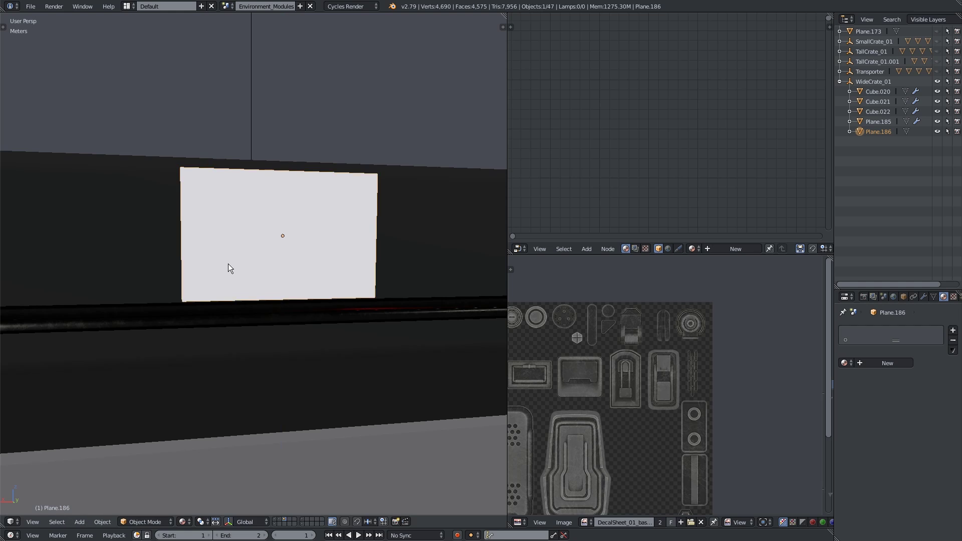
Step: Apply the plane's object transform and unwrap its face
scroll(228, 263, down, 3)
key(ctrl+a)
click(230, 304)
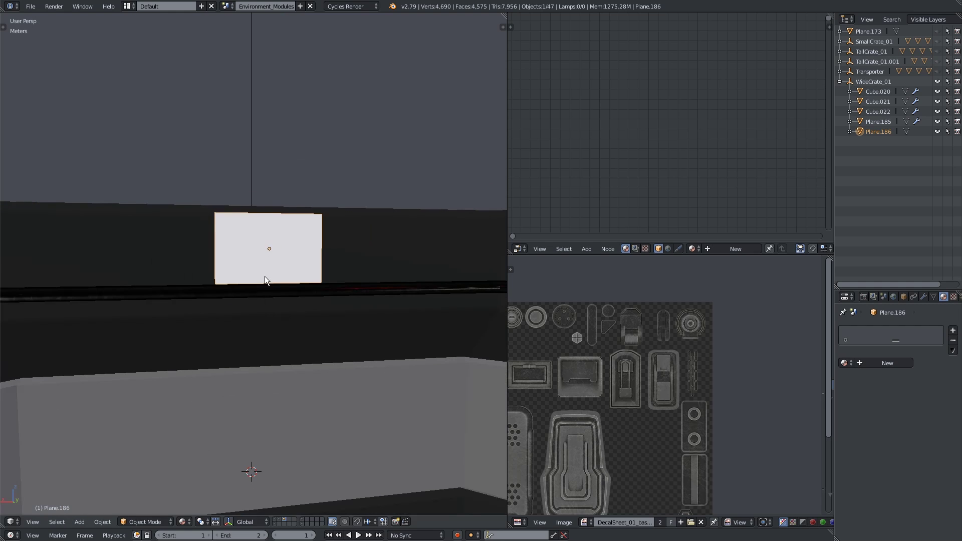
middle_drag(264, 276, 279, 299)
key(Tab)
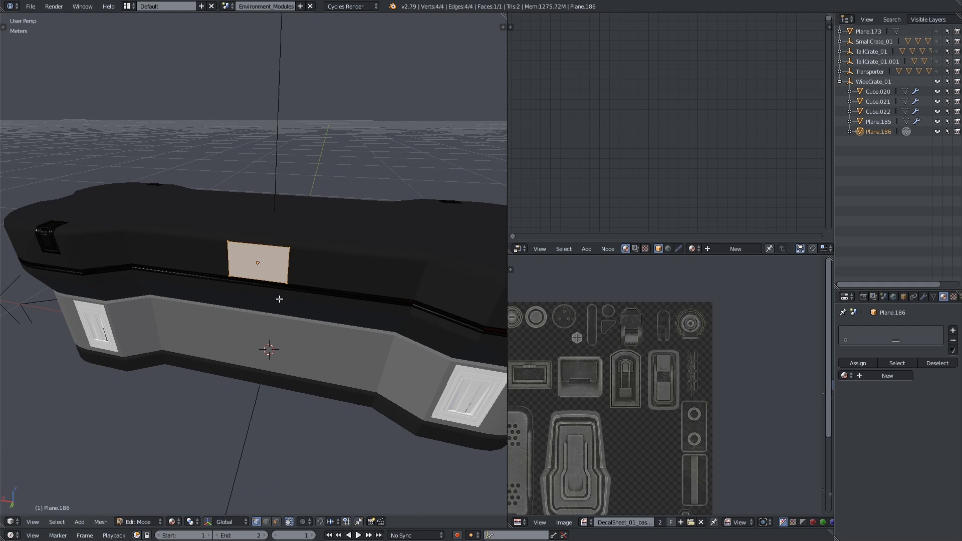
key(u)
click(279, 297)
Step: Shrink the plane's UVs and move them over the recessed handle decal on the decal sheet
scroll(658, 429, down, 4)
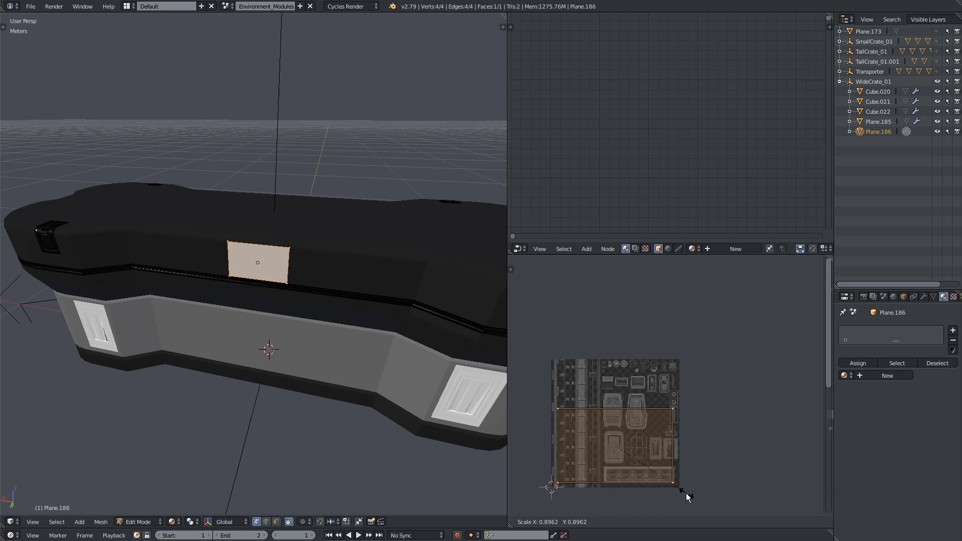
key(g)
scroll(671, 438, up, 6)
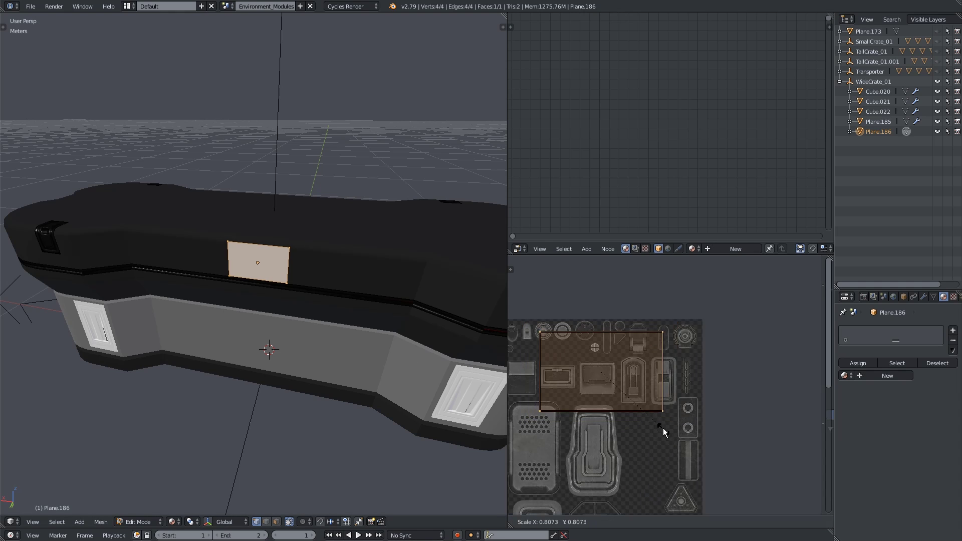
scroll(637, 397, up, 4)
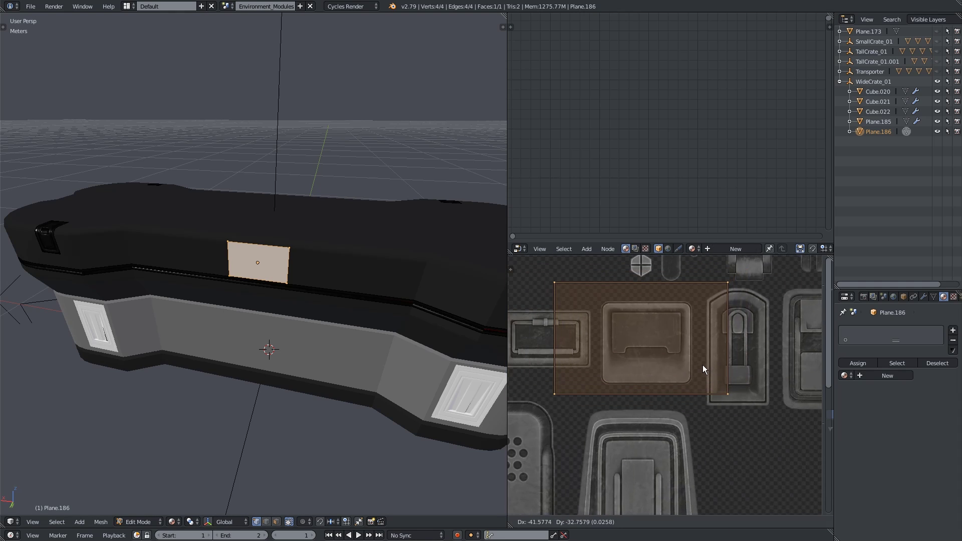
key(s)
click(706, 404)
Step: Center the plane's UVs on the handle decal and enlarge them slightly to cover its whole frame
scroll(706, 405, up, 3)
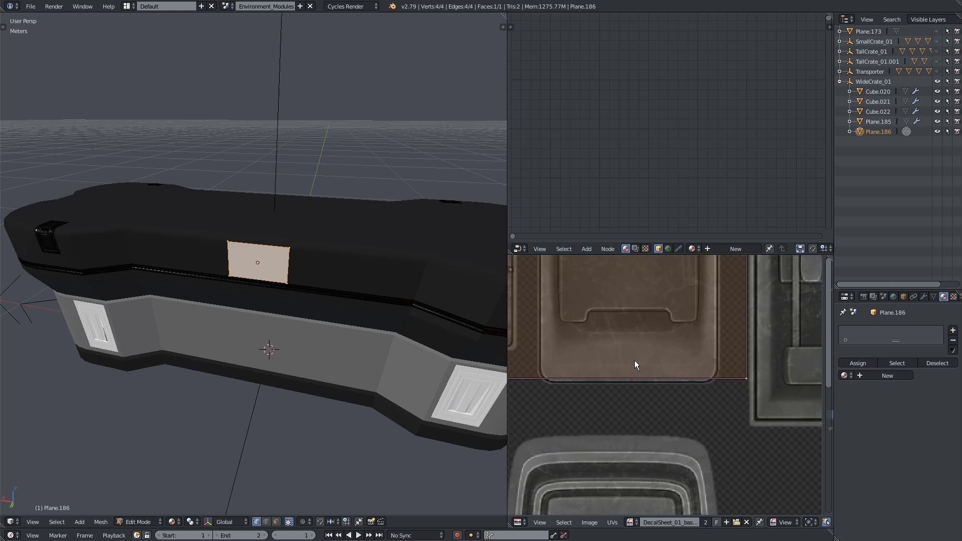
key(g)
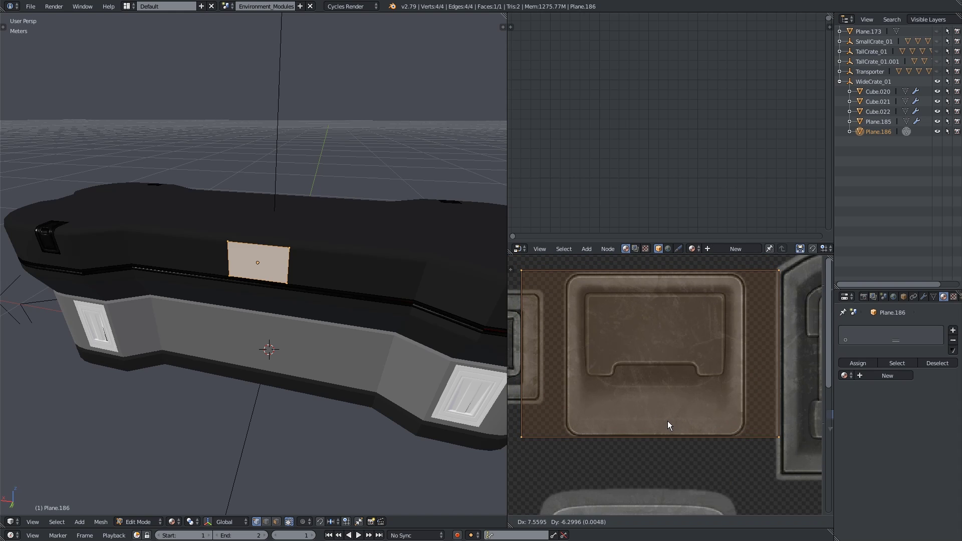
click(667, 421)
key(s)
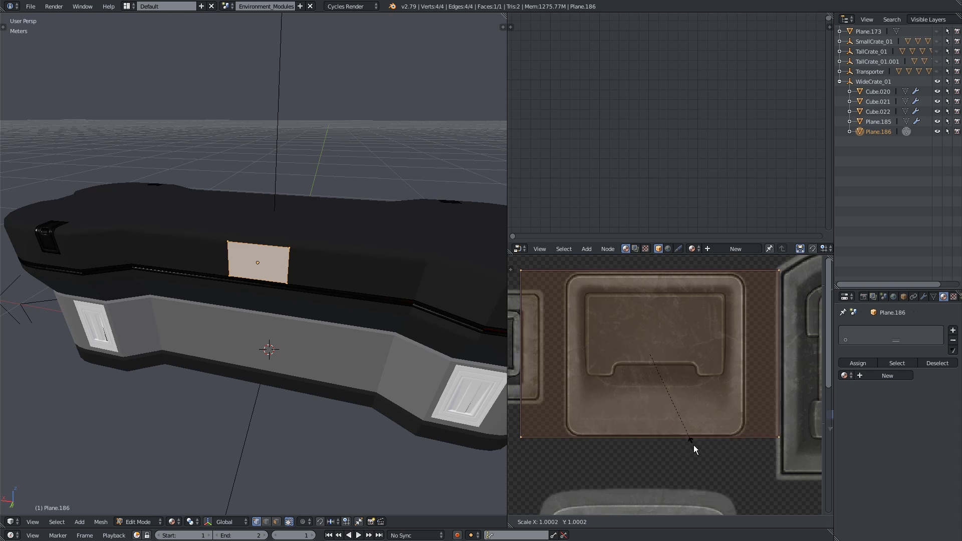
click(693, 446)
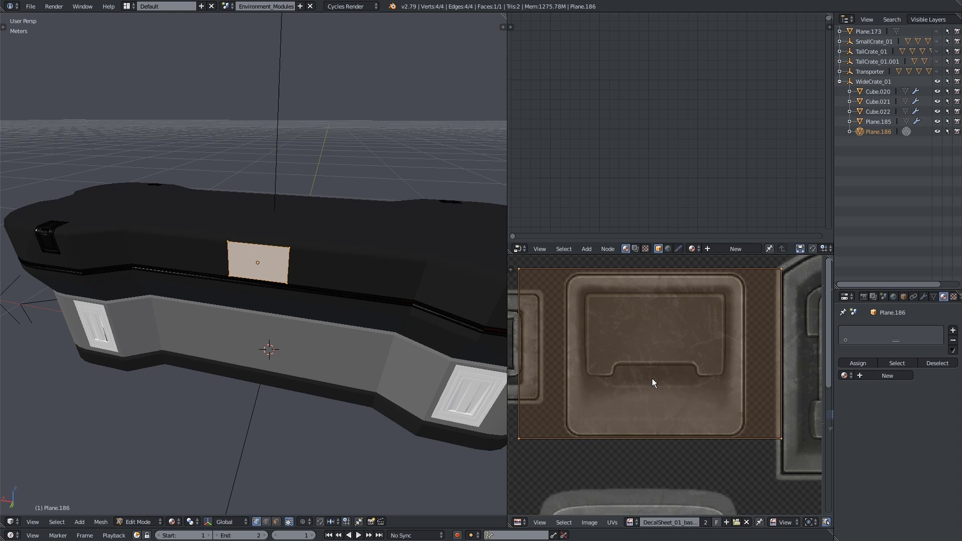
Step: Shift the plane's UVs slightly along Y so the handle decal's frame fits fully inside
middle_drag(653, 384, 673, 387)
key(g)
key(y)
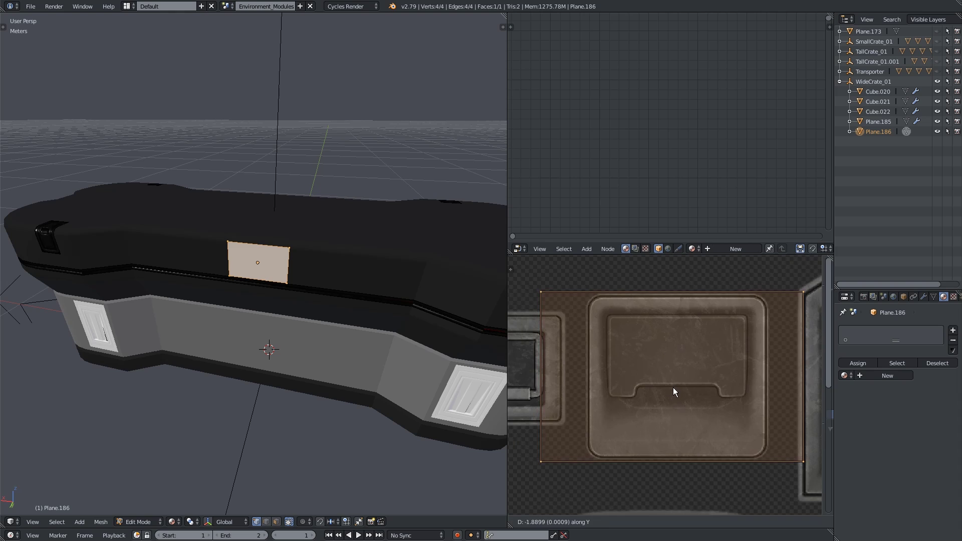
click(672, 387)
Step: Assign the existing DecalSheet_01 material to the handle plane on the lid's side
middle_drag(385, 300, 410, 289)
key(Tab)
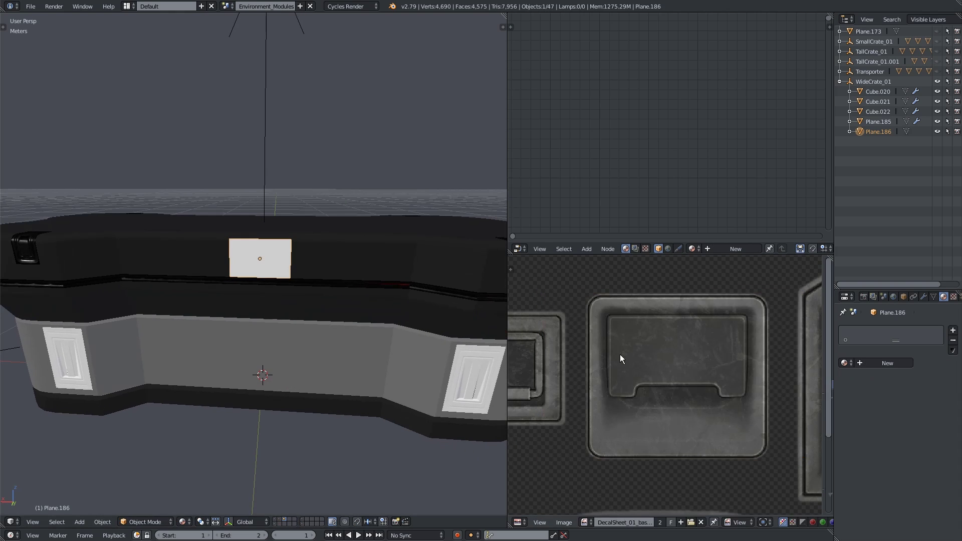
click(840, 364)
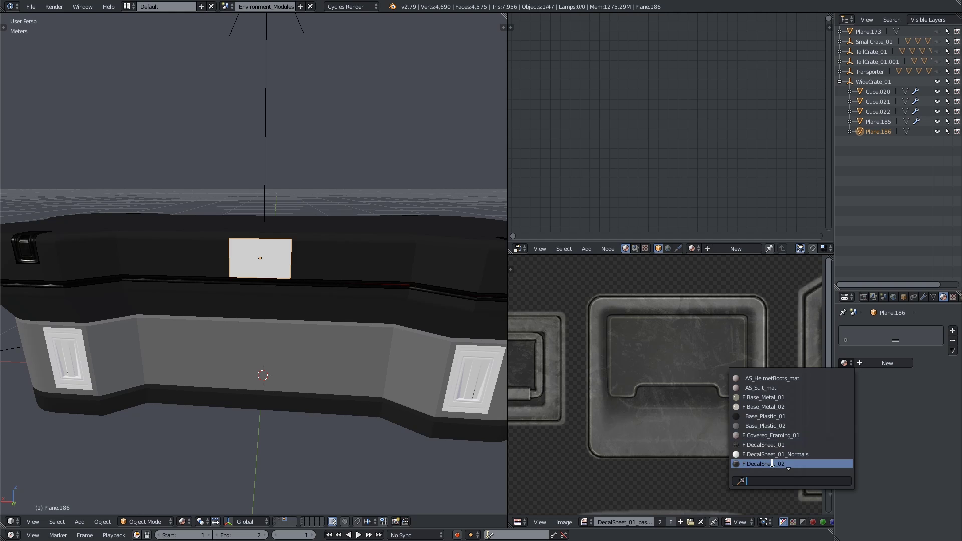
click(763, 445)
scroll(326, 265, up, 1)
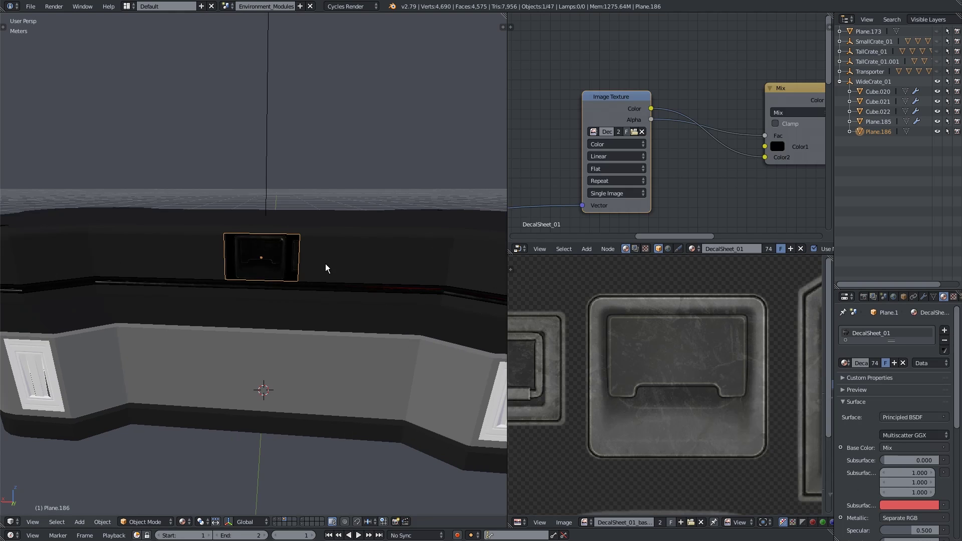
scroll(325, 263, up, 4)
Step: Slide both vertical edges of the handle plane inward to the decal's frame, cropping the empty margins
key(Tab)
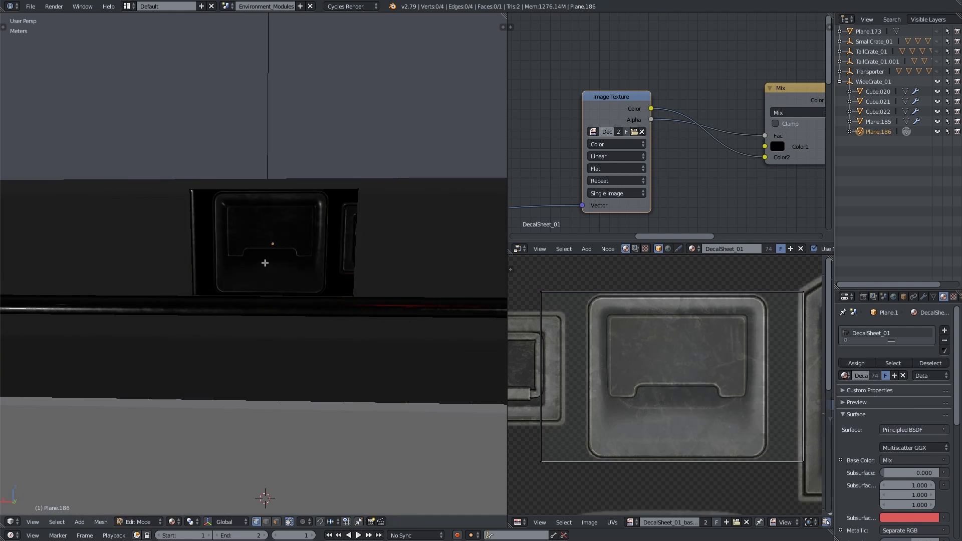
key(g)
key(g)
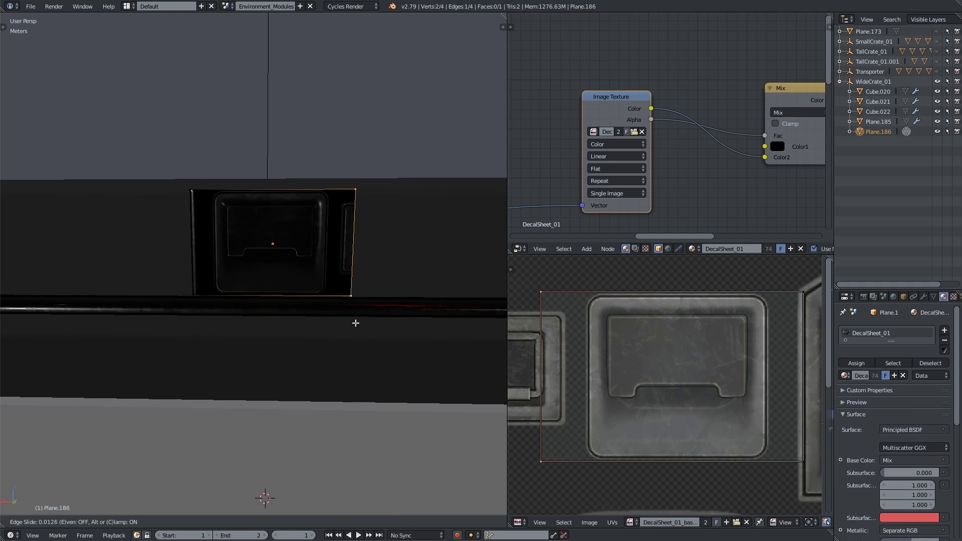
click(345, 321)
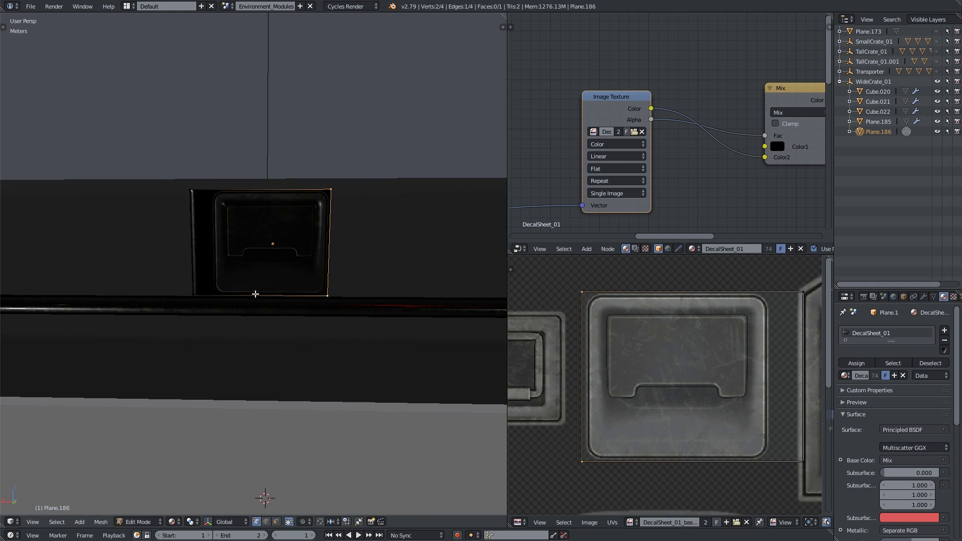
key(g)
key(g)
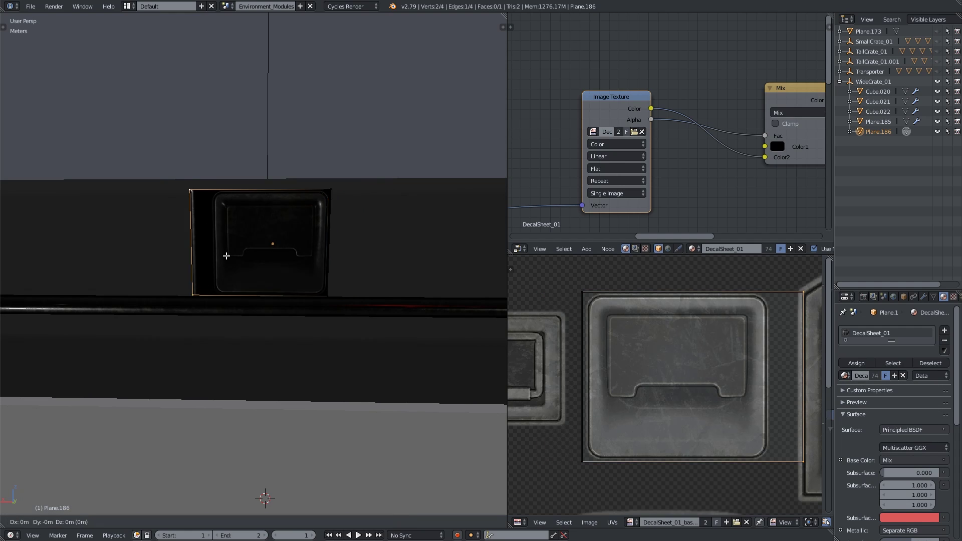
click(236, 259)
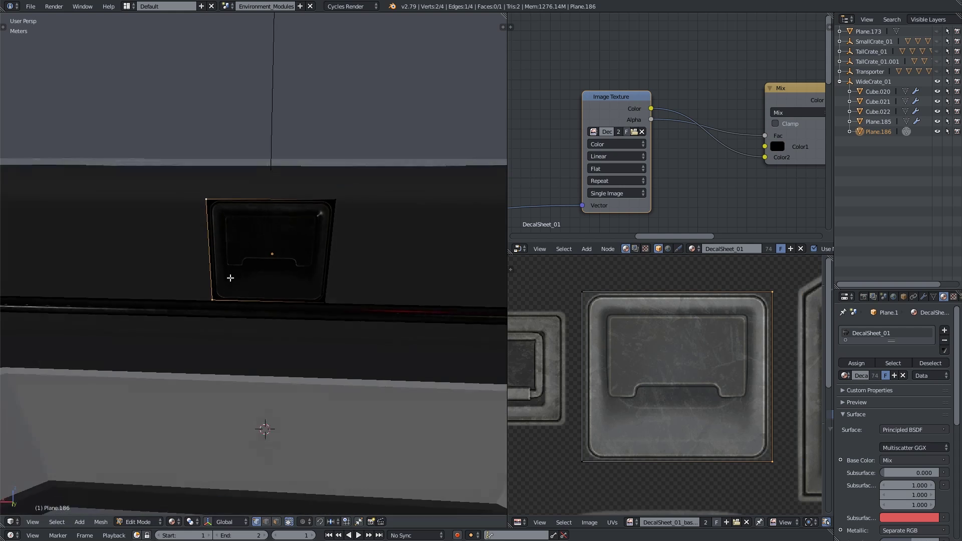
scroll(229, 275, down, 6)
key(Tab)
scroll(675, 395, down, 6)
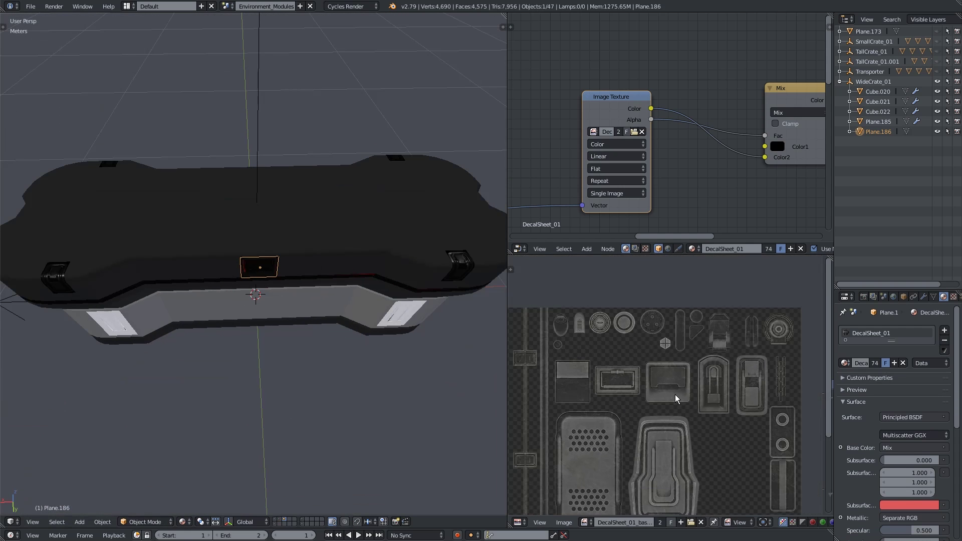
Step: Move the handle decal a little over 14 cm along the global X axis, off the center of the lid's side
scroll(674, 395, down, 1)
scroll(342, 245, up, 4)
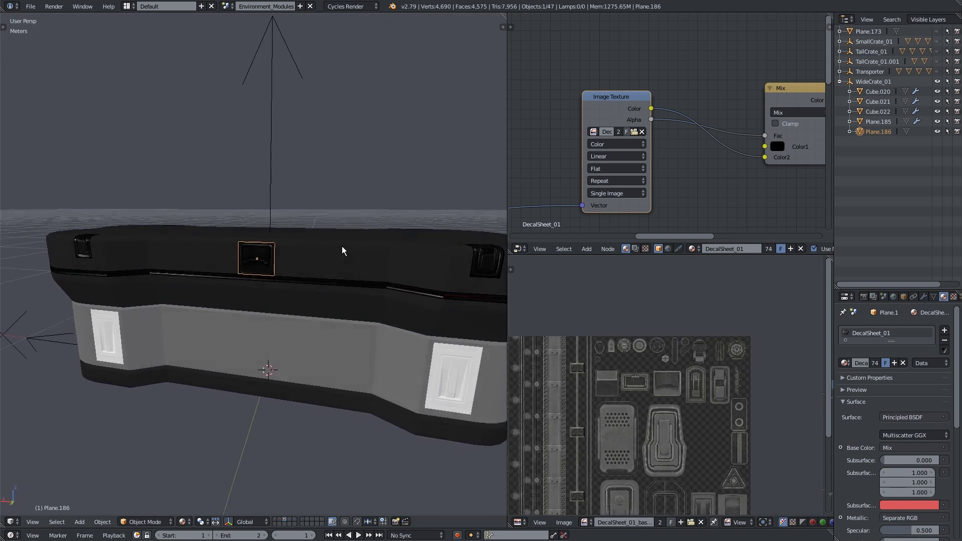
scroll(341, 228, down, 4)
scroll(263, 286, up, 7)
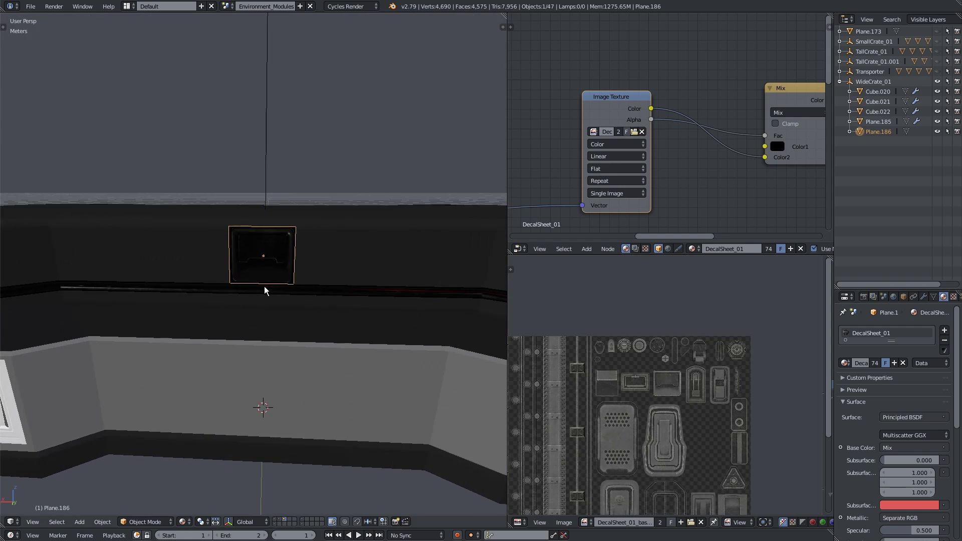
scroll(268, 284, down, 4)
key(g)
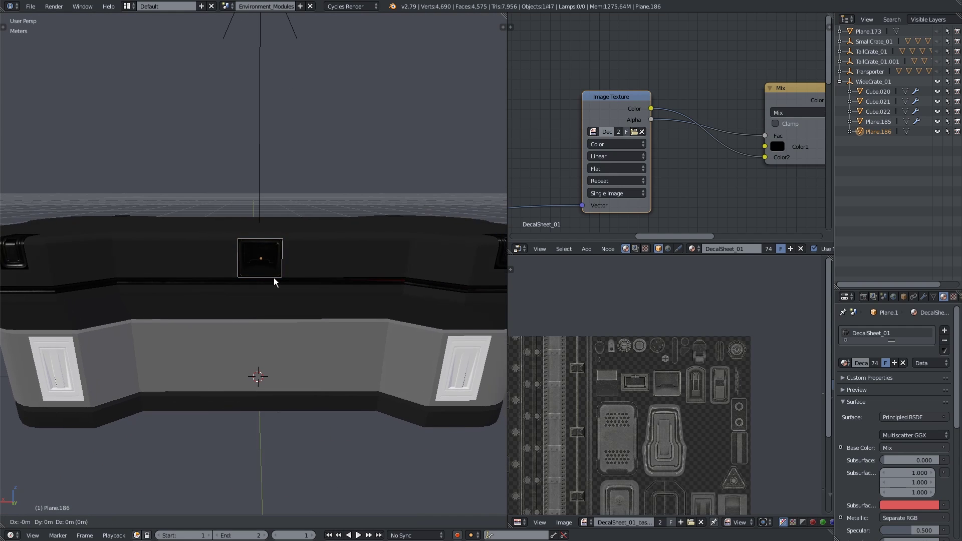
key(x)
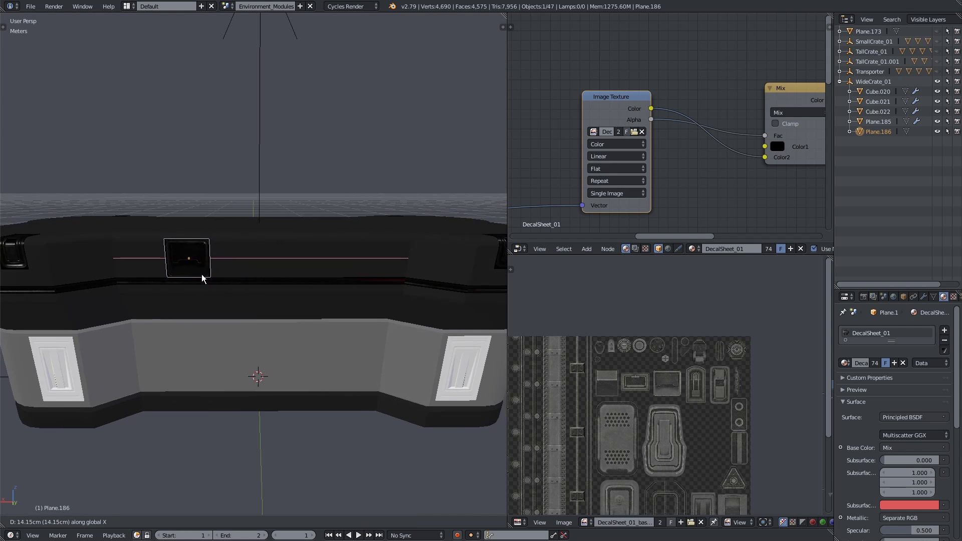
click(203, 278)
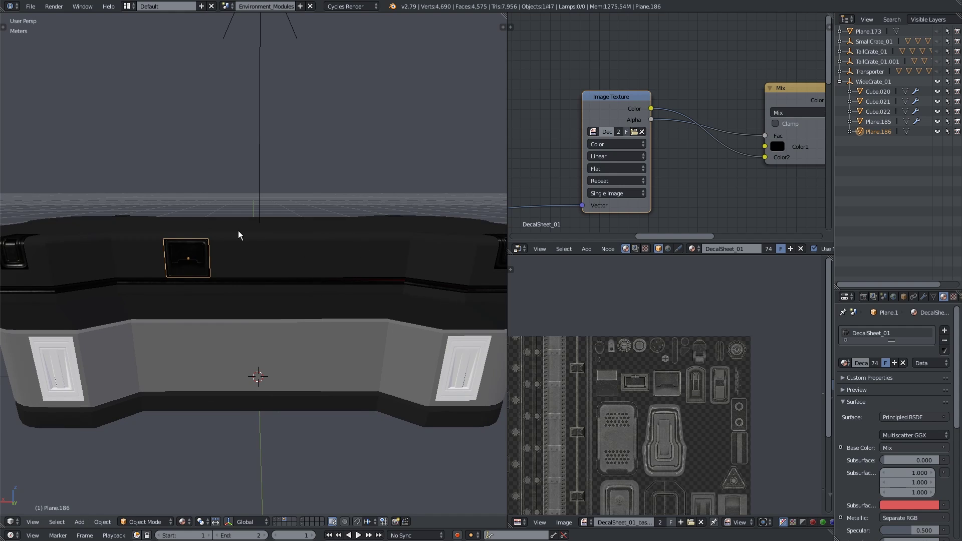
middle_drag(238, 230, 231, 204)
key(g)
key(x)
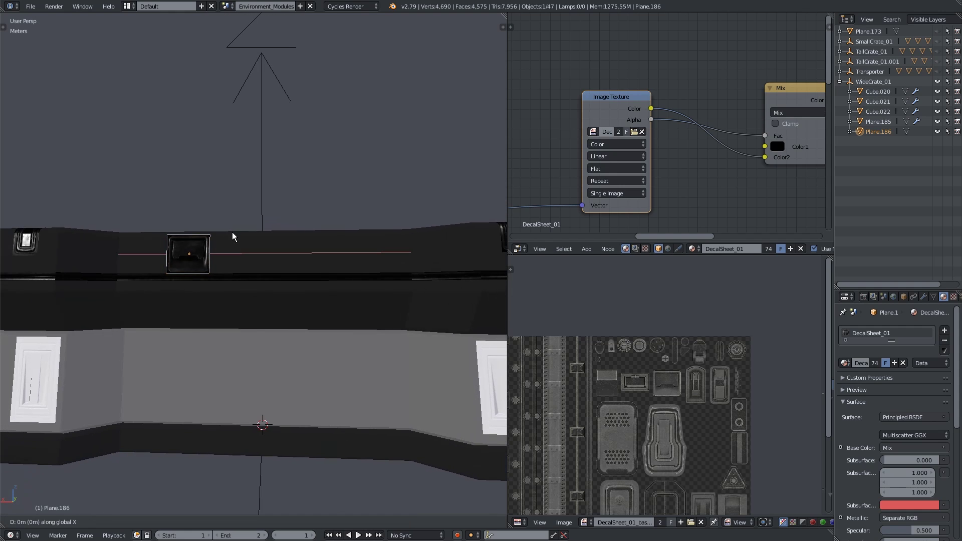
click(223, 233)
Step: Link the modifiers of the white body decal Plane.185 to the handle decal
right_click(42, 379)
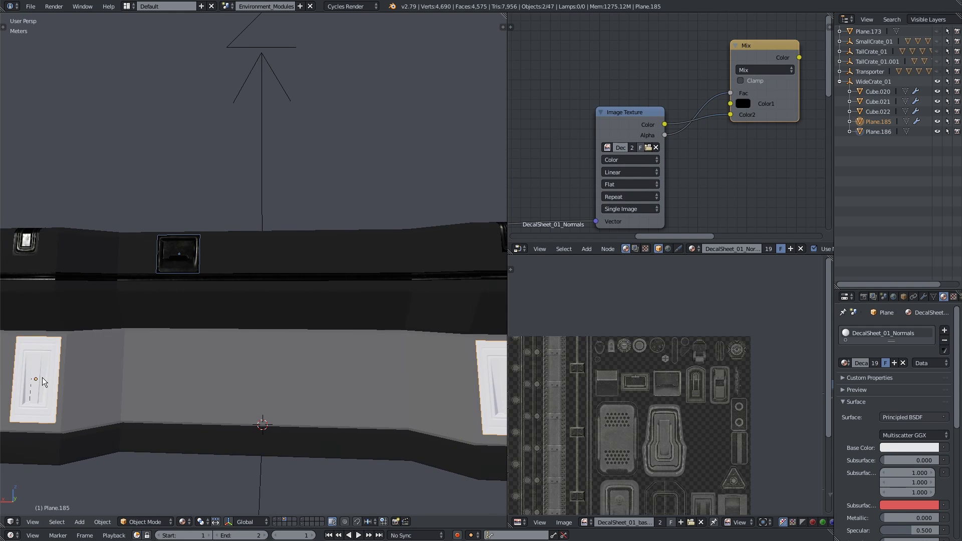
key(ctrl+l)
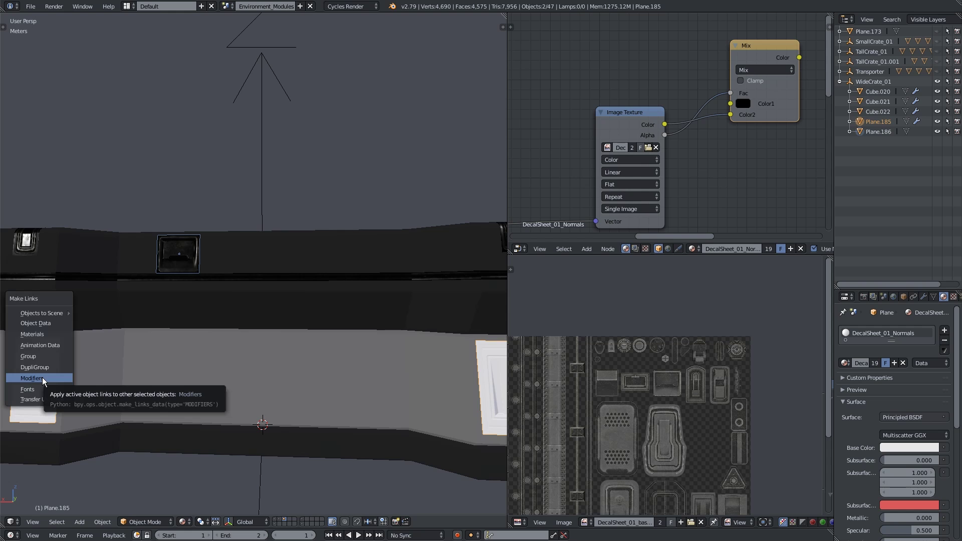
click(32, 378)
scroll(236, 360, down, 5)
middle_drag(237, 358, 263, 239)
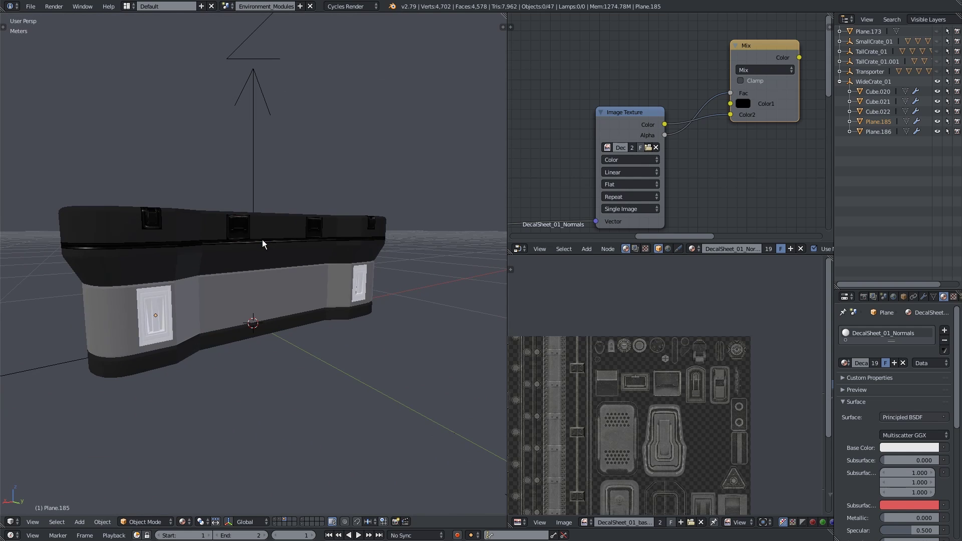
Step: Examine the crate's sides and lid alongside the decal sheet for further places and decals to use
scroll(262, 240, up, 6)
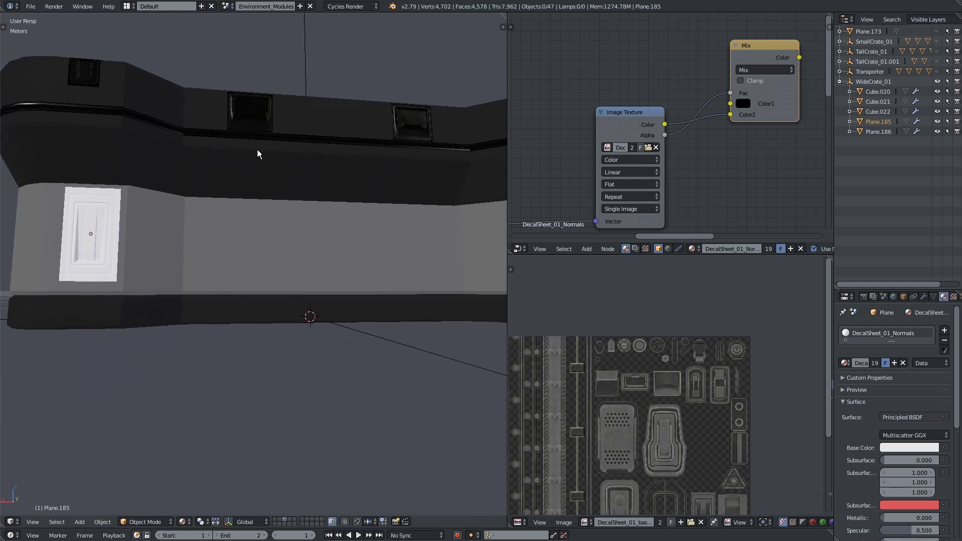
scroll(250, 200, up, 2)
middle_drag(583, 393, 675, 323)
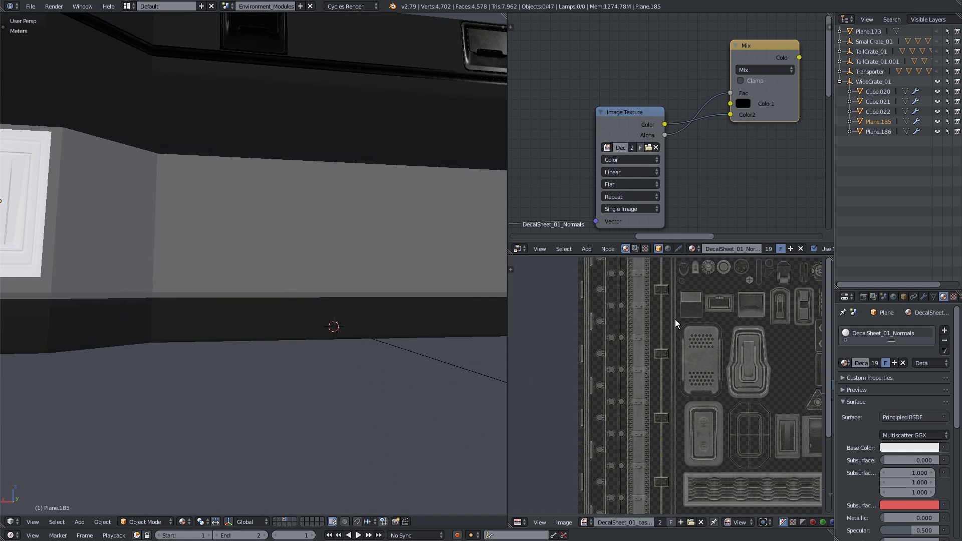
scroll(202, 249, down, 4)
scroll(188, 233, up, 3)
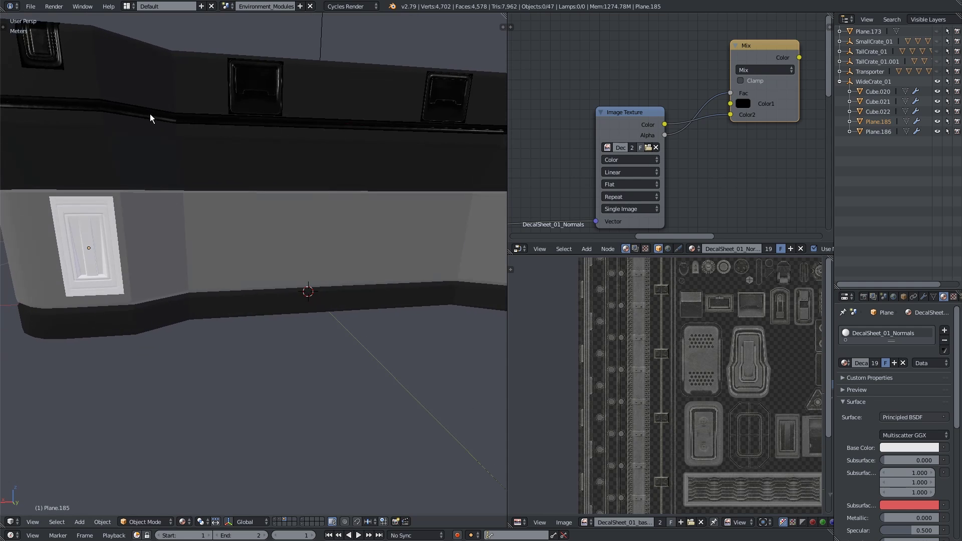
right_click(163, 129)
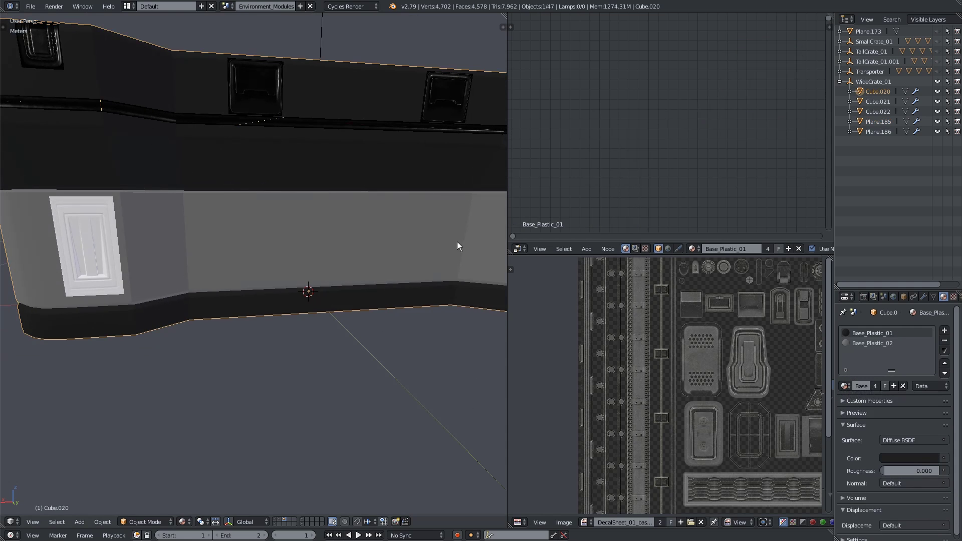
key(a)
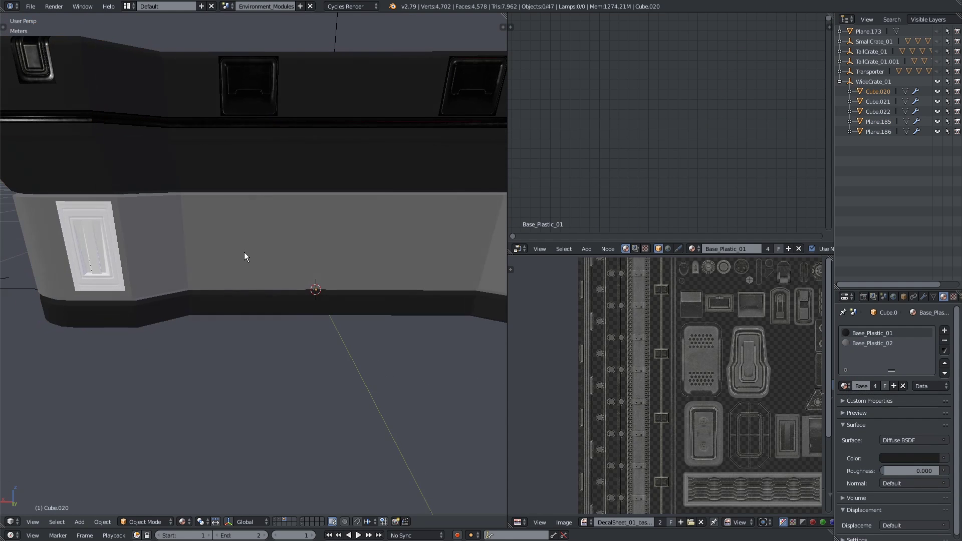
middle_drag(244, 252, 202, 213)
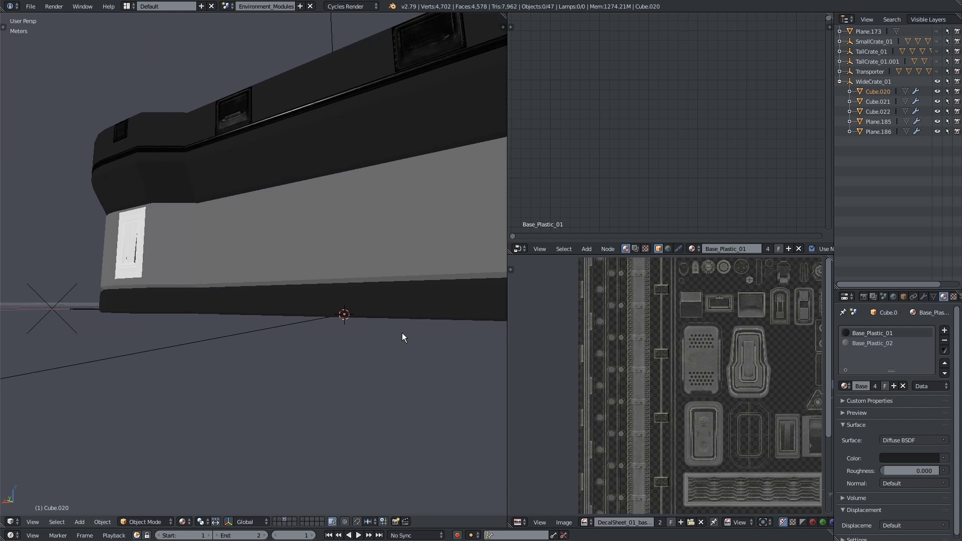
middle_drag(402, 336, 193, 305)
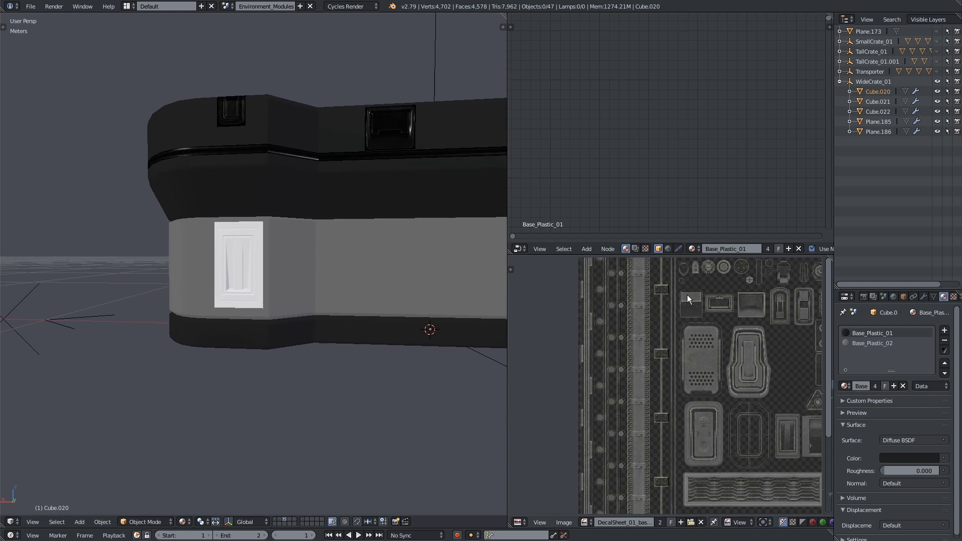
scroll(666, 351, up, 5)
middle_drag(331, 280, 228, 331)
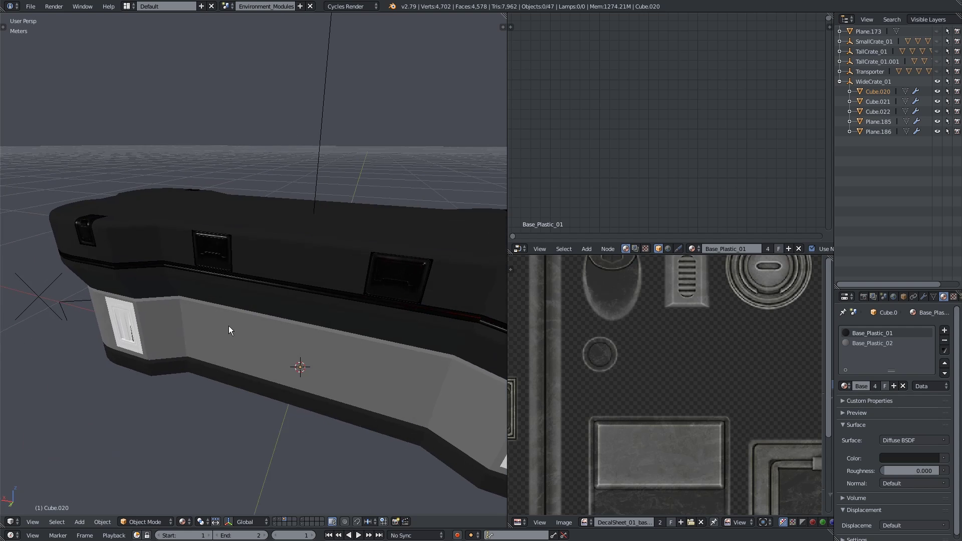
key(x)
key(Escape)
scroll(220, 313, down, 5)
middle_drag(208, 309, 242, 304)
scroll(646, 353, down, 3)
middle_drag(299, 256, 329, 242)
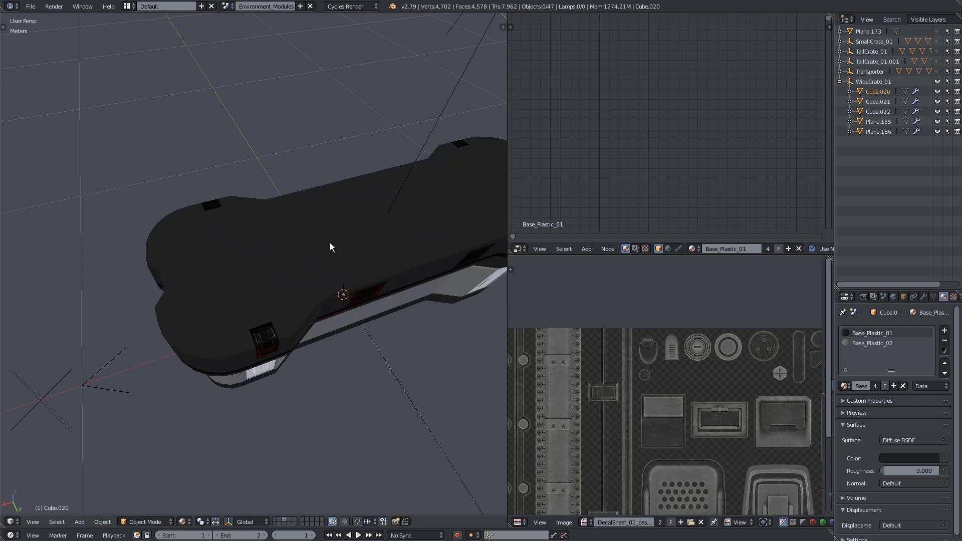
Step: Add a new plane, scale it down and parent it to WideCrate_01
key(shift+a)
mouse_move(330, 244)
click(362, 244)
scroll(367, 444, down, 5)
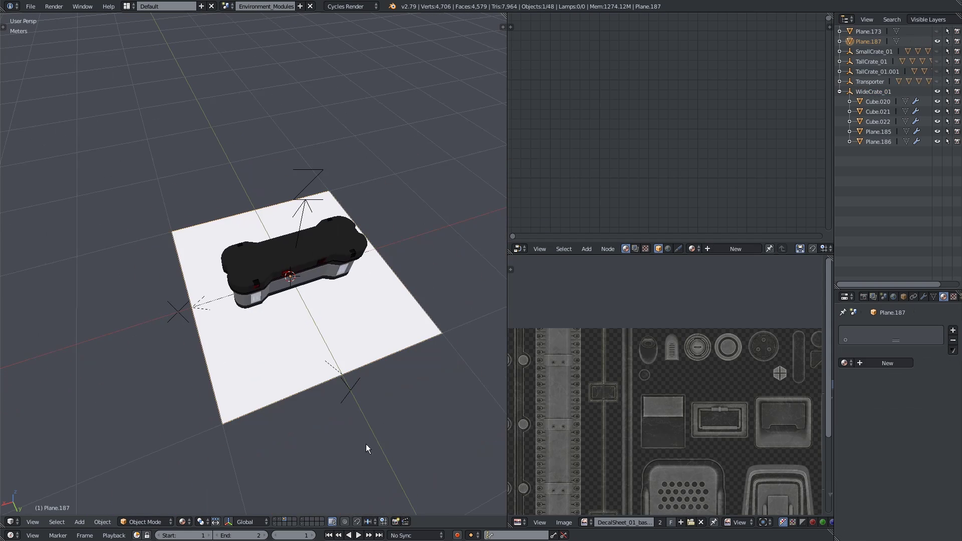
middle_drag(367, 445, 321, 360)
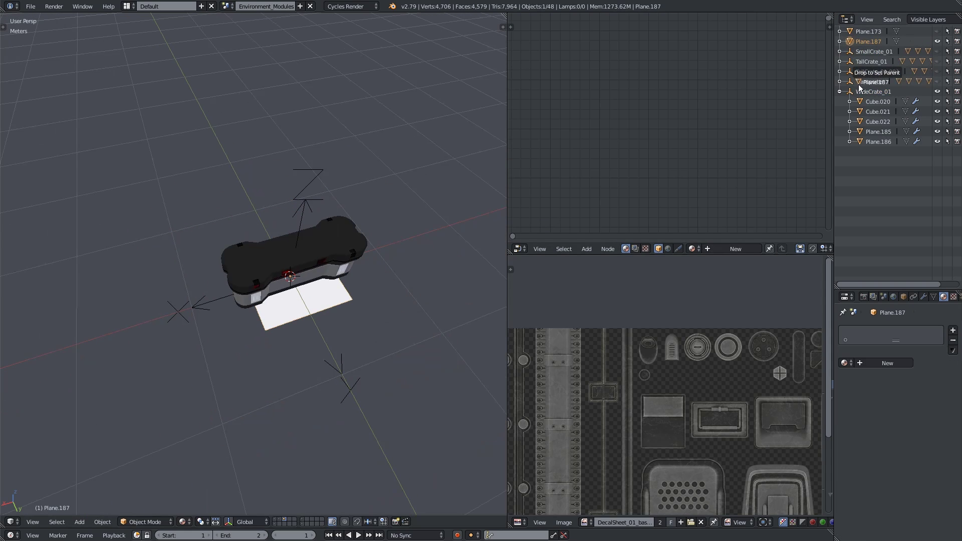
drag(859, 88, 856, 95)
middle_drag(464, 236, 362, 336)
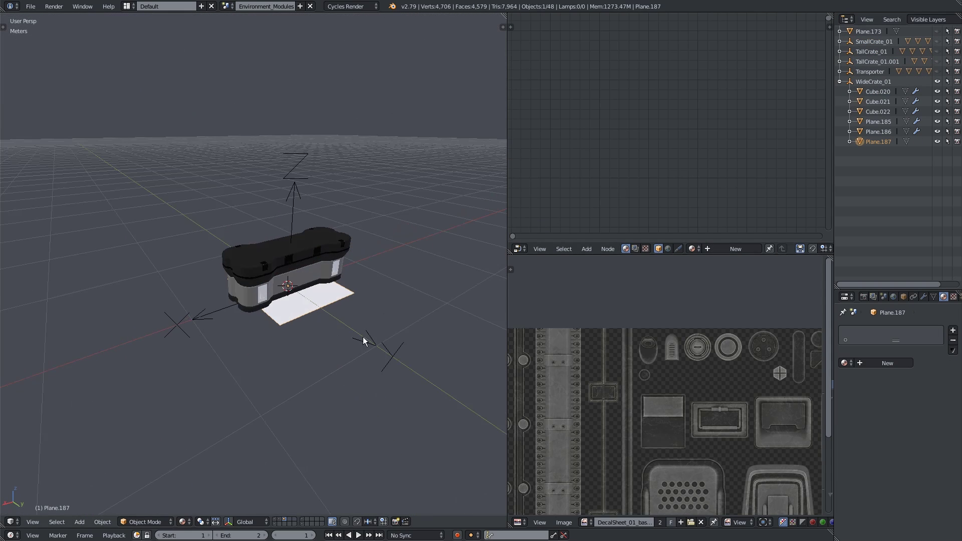
Step: Raise the plane along Z onto the top of the crate's lid and shrink it to fit within the surface
scroll(358, 346, up, 3)
key(g)
key(z)
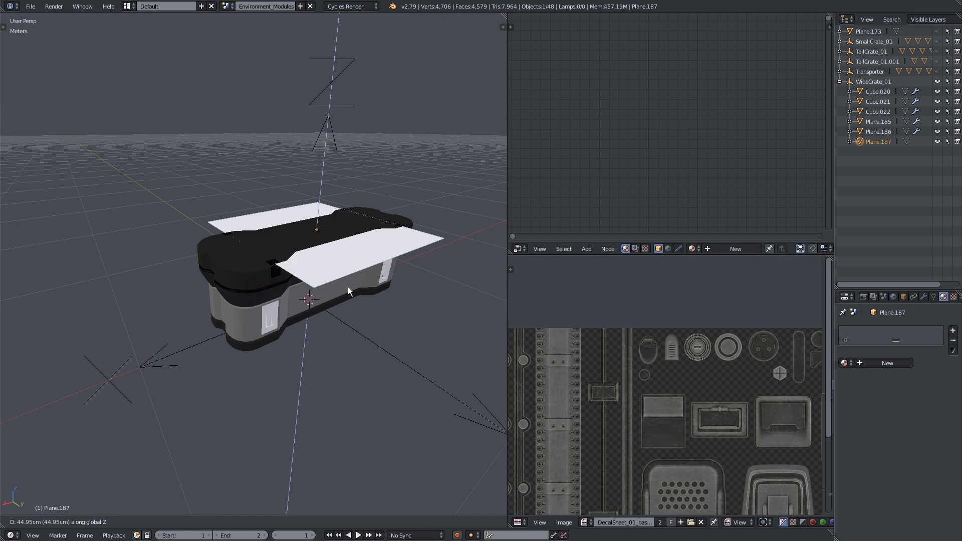
click(347, 286)
key(KP_Decimal)
middle_drag(348, 286, 315, 382)
scroll(315, 382, down, 3)
scroll(290, 320, up, 5)
mouse_move(284, 321)
middle_down()
mouse_move(310, 297)
mouse_move(281, 319)
middle_up()
key(g)
key(z)
click(308, 293)
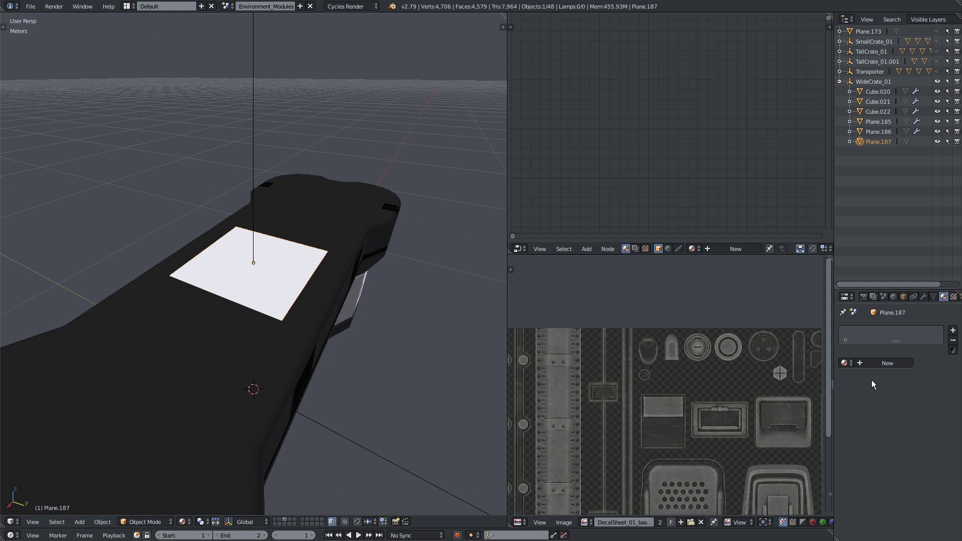
Step: Assign the DecalSheet_02 material to the lid's top plane and display DecalSheet_02_mask.png in the image editor
click(845, 363)
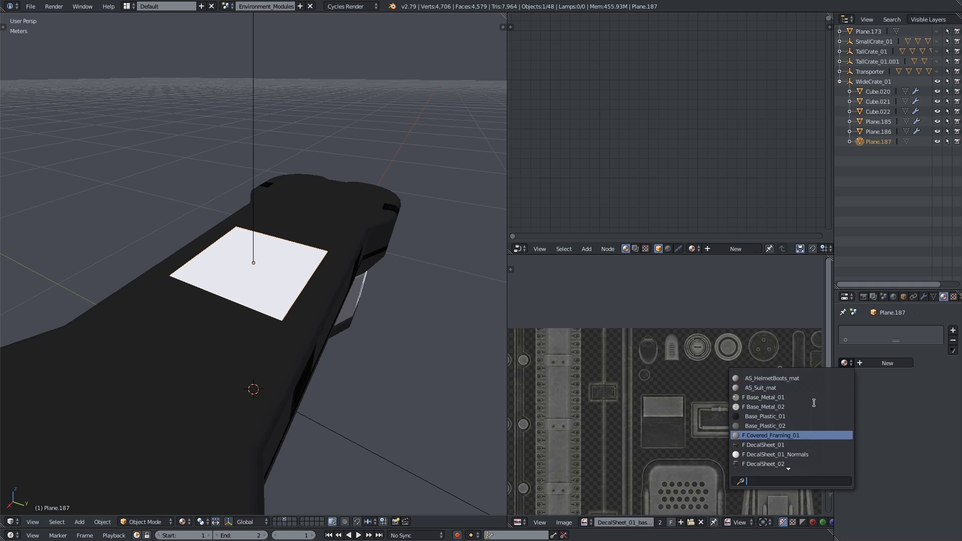
scroll(802, 433, down, 7)
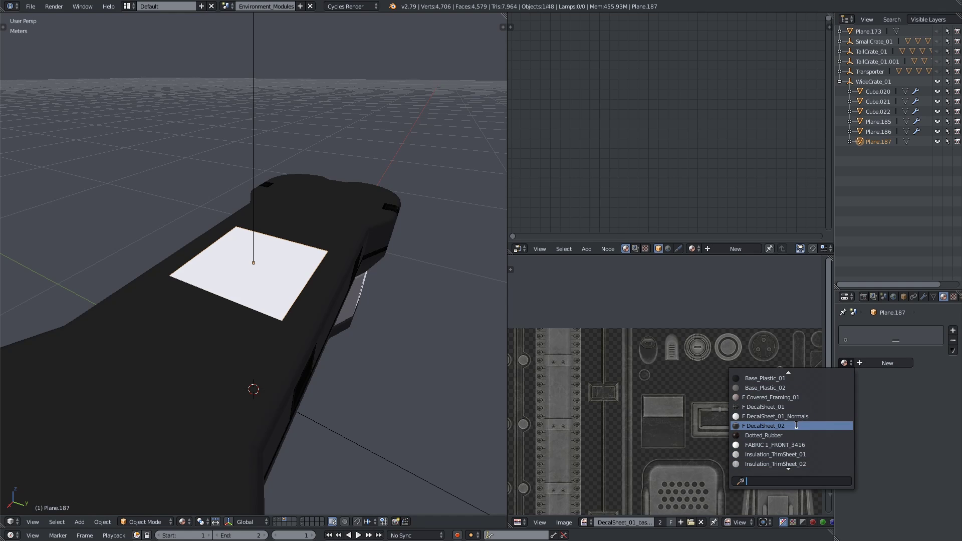
click(796, 425)
middle_drag(312, 313, 345, 320)
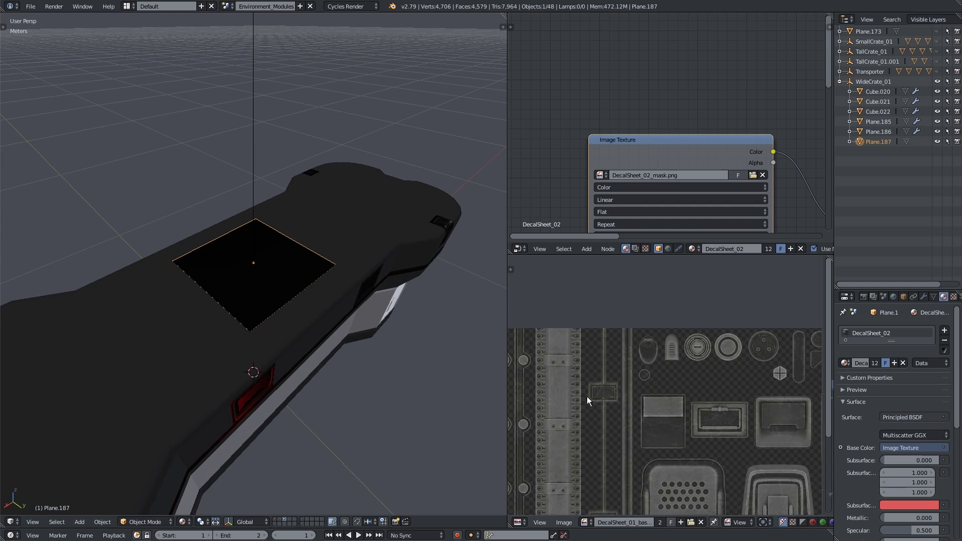
scroll(586, 397, down, 5)
click(583, 522)
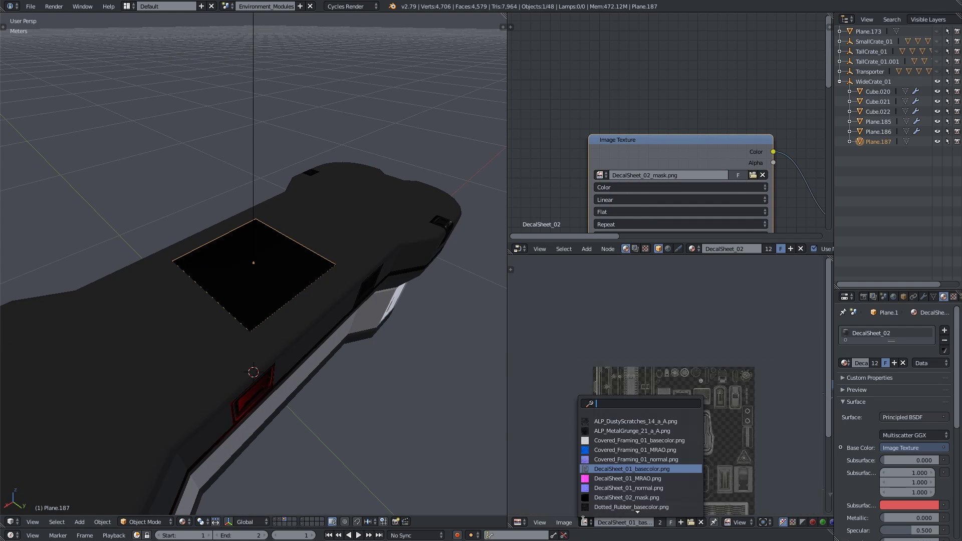
click(626, 497)
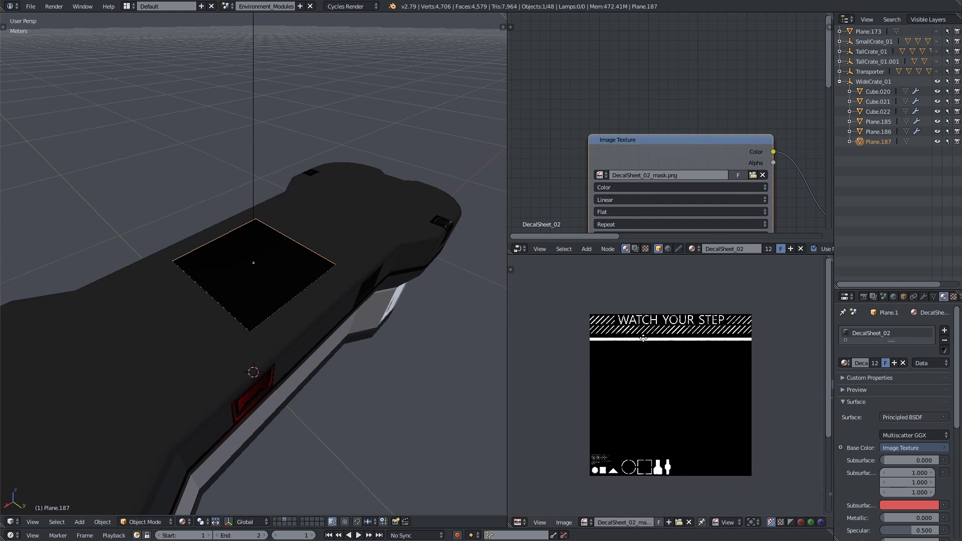
Step: Examine the warning stripes, text and shapes of the DecalSheet_02 mask against the crate's lid to choose a decal
middle_drag(643, 339, 643, 334)
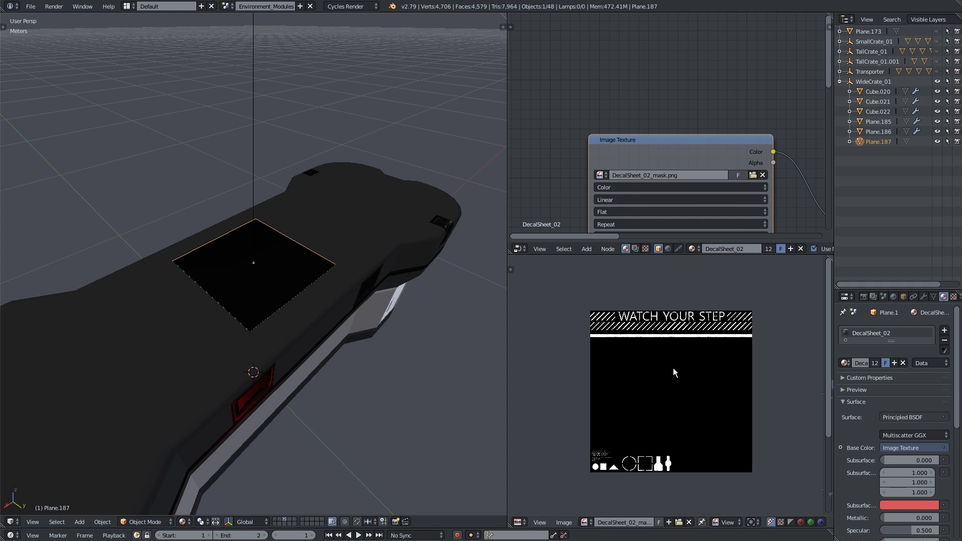
scroll(663, 390, up, 2)
middle_drag(663, 398, 719, 318)
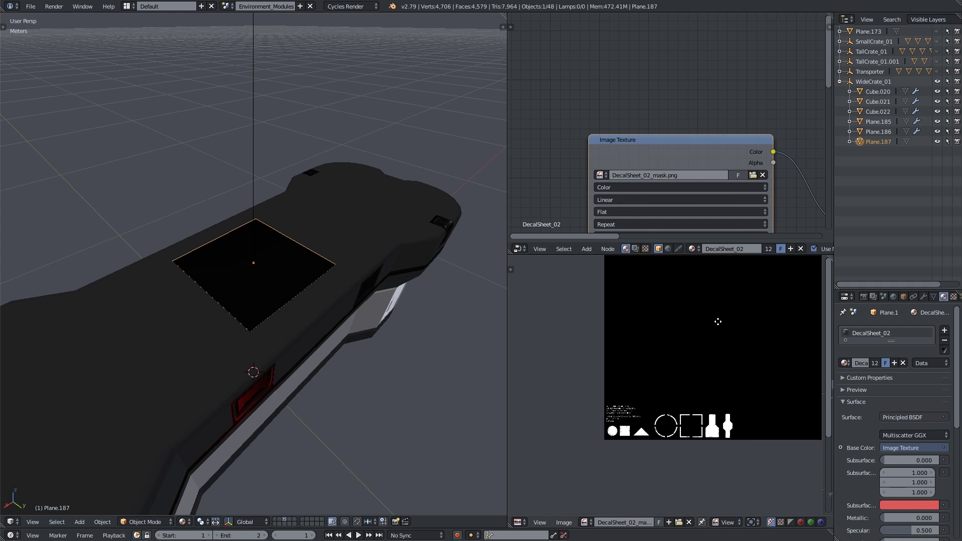
scroll(641, 445, up, 3)
middle_drag(641, 444, 694, 383)
scroll(665, 383, up, 4)
middle_drag(654, 408, 738, 411)
scroll(681, 387, up, 1)
scroll(682, 387, down, 4)
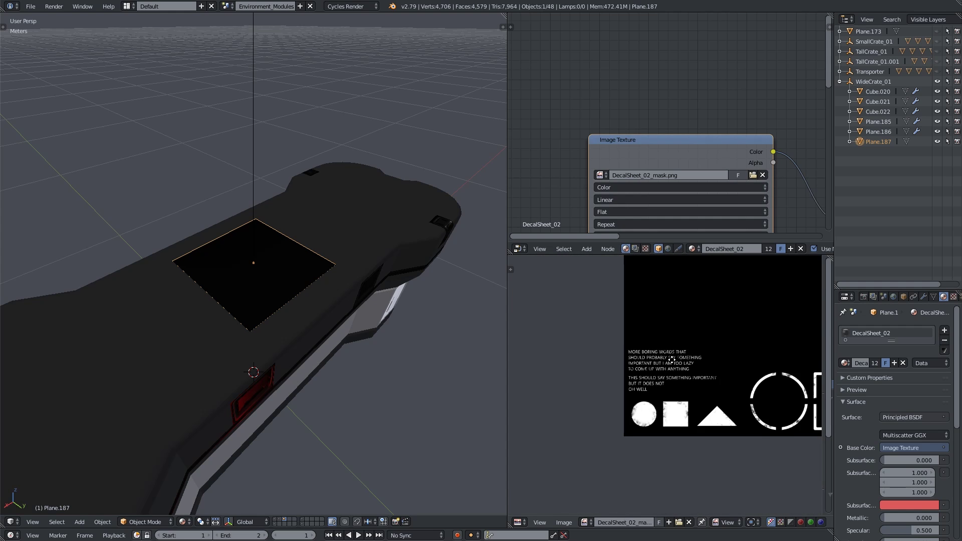
middle_drag(643, 414, 543, 399)
middle_drag(708, 358, 591, 436)
scroll(683, 317, down, 2)
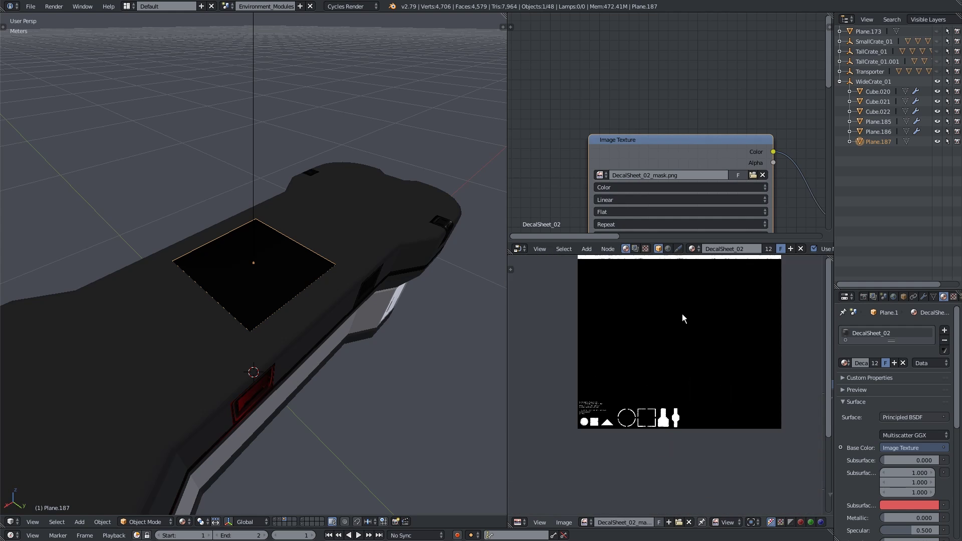
middle_drag(682, 317, 667, 423)
scroll(640, 353, up, 4)
scroll(646, 361, down, 4)
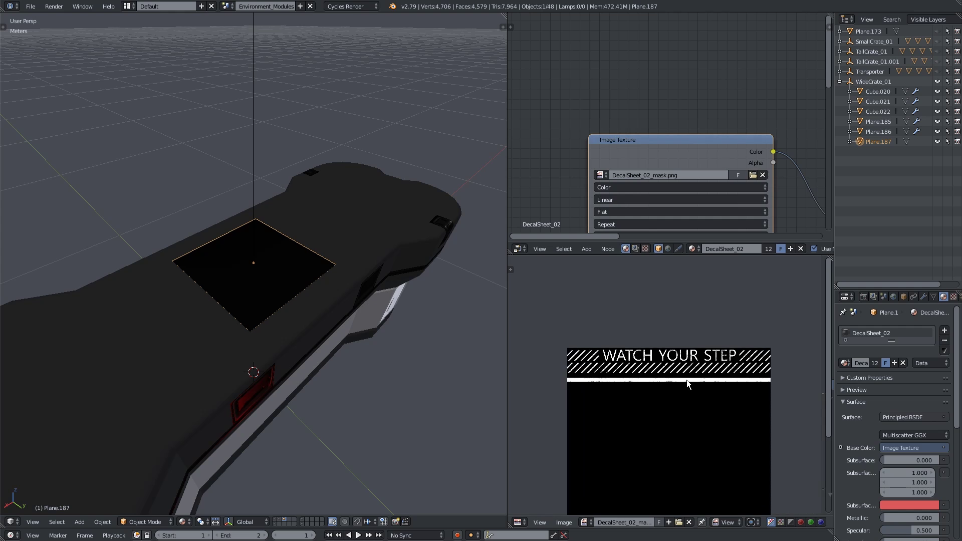
middle_drag(271, 210, 379, 336)
scroll(705, 409, down, 3)
middle_drag(717, 373, 726, 313)
scroll(651, 345, up, 2)
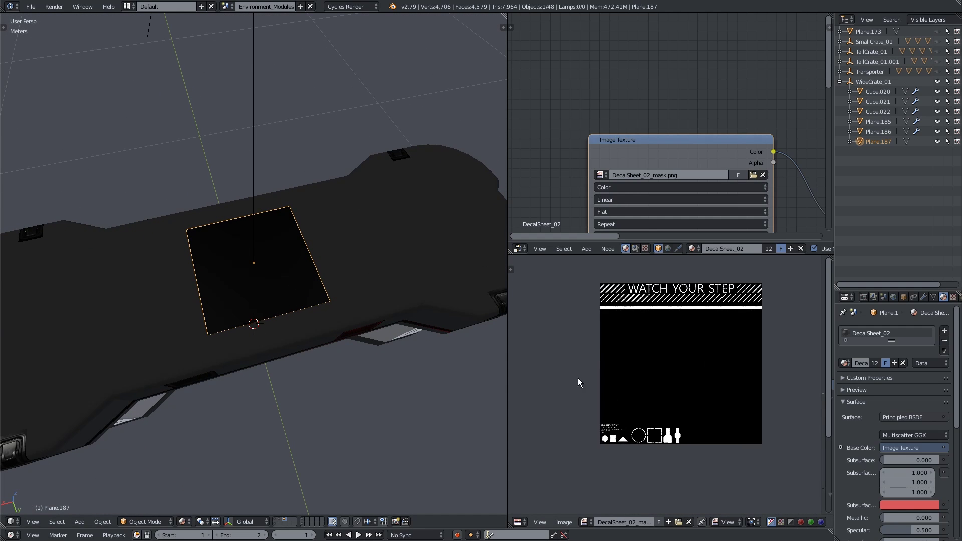
middle_drag(256, 275, 413, 353)
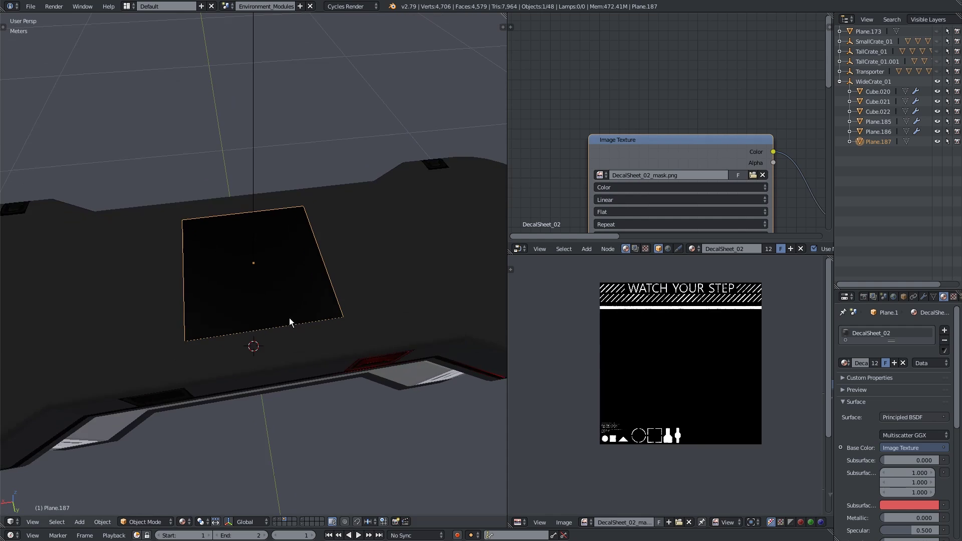
middle_drag(289, 318, 309, 288)
Step: Unwrap the face of the lid's top plane in Edit Mode
key(Tab)
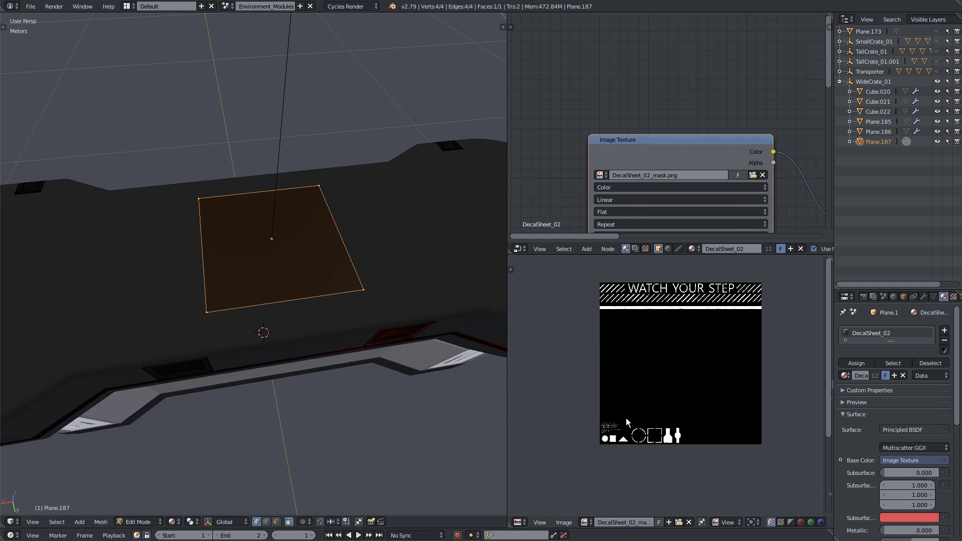
scroll(630, 431, up, 2)
middle_drag(635, 446, 703, 380)
scroll(667, 442, up, 2)
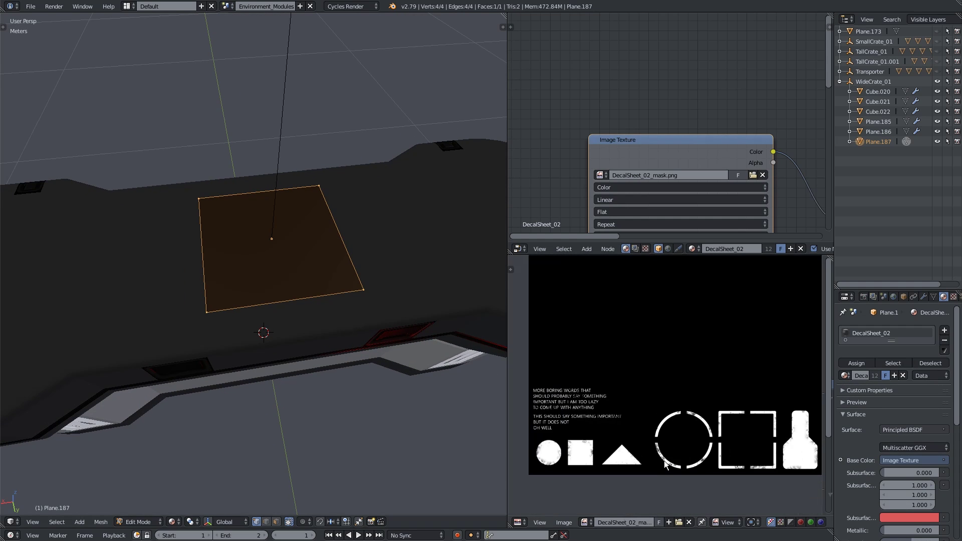
scroll(321, 302, down, 5)
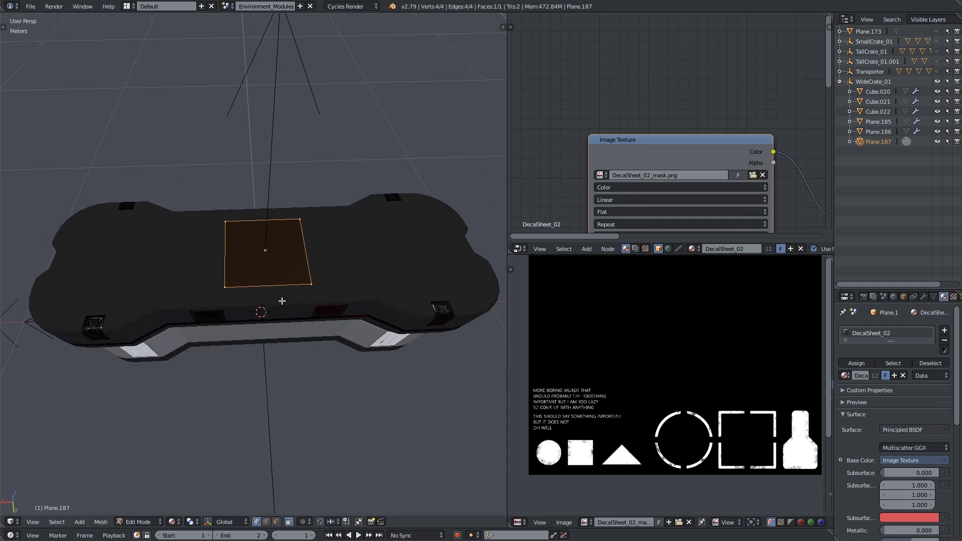
middle_drag(281, 301, 389, 317)
scroll(627, 357, down, 2)
key(u)
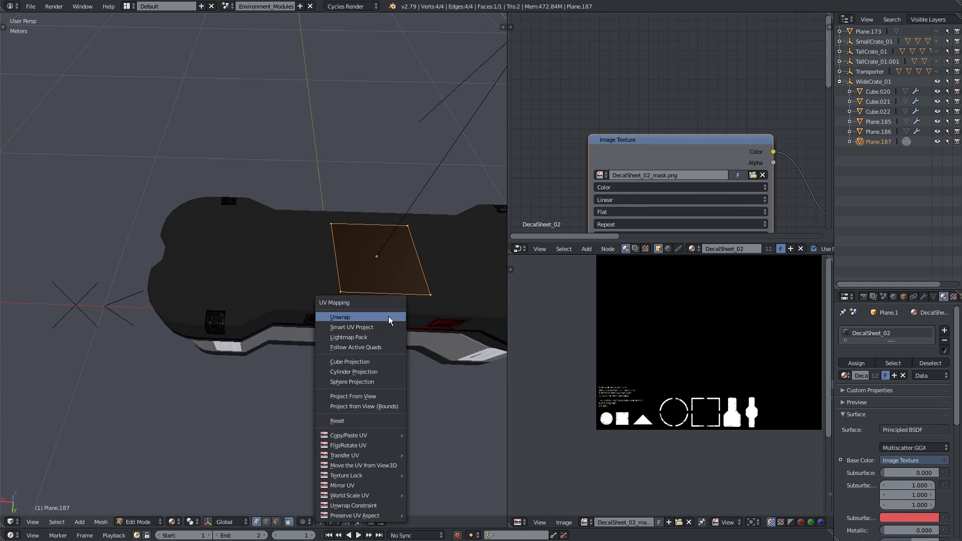
click(388, 316)
Step: Shrink the plane's UV island and move it onto the circle and square outlines near the mask's lower edge
scroll(743, 484, down, 1)
key(s)
click(730, 367)
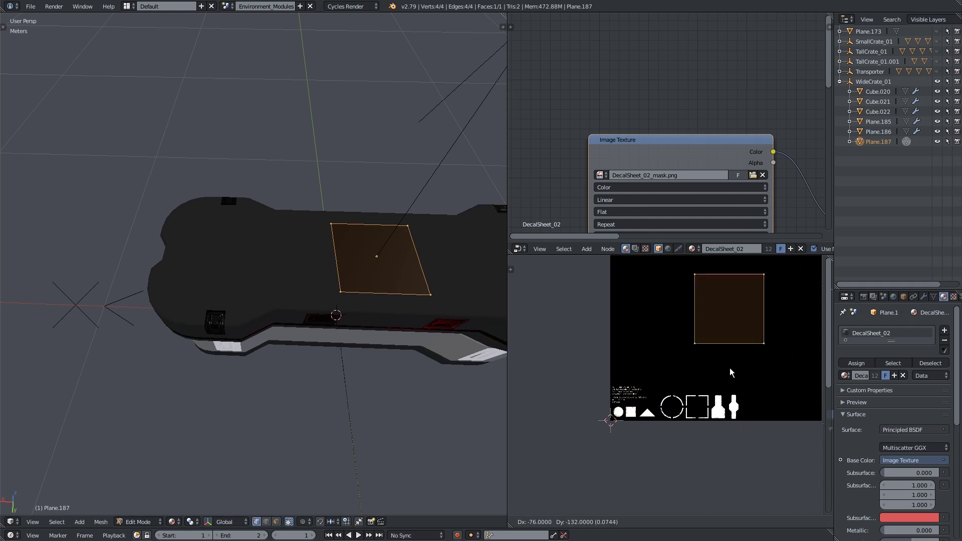
key(g)
click(692, 434)
middle_drag(692, 434, 678, 302)
scroll(678, 426, up, 3)
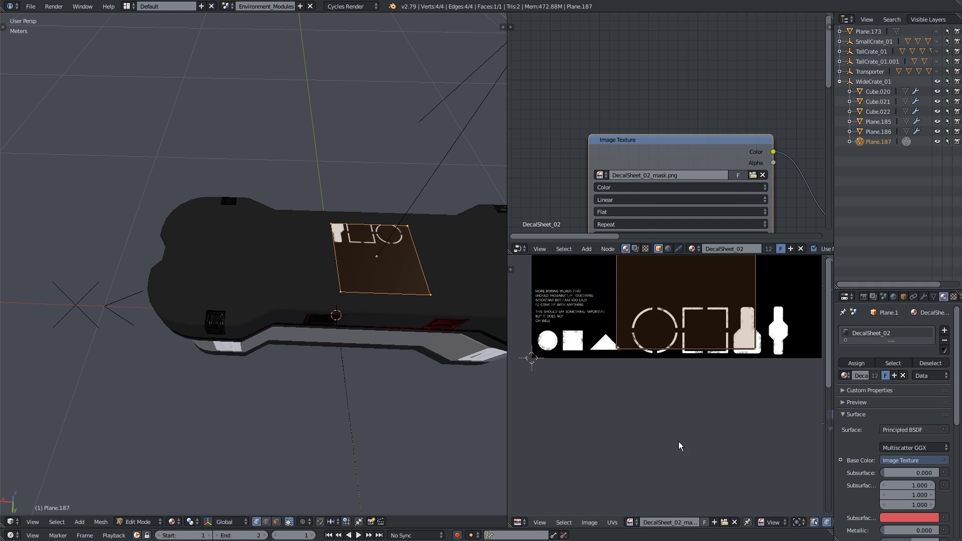
Step: Scale and position the UV island tightly around the lower-left arc of the segmented circle, and return to Object Mode
key(s)
click(690, 332)
key(g)
click(650, 390)
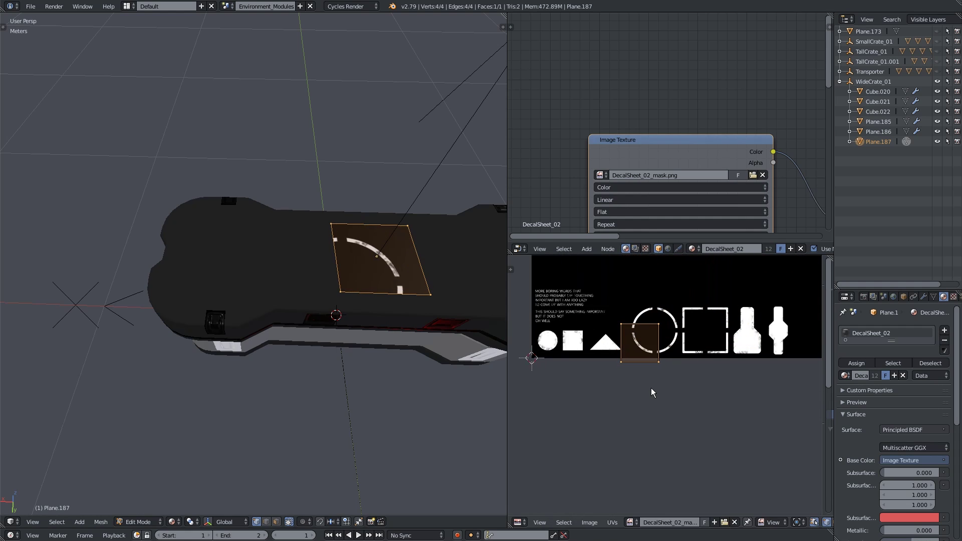
scroll(656, 405, up, 2)
key(s)
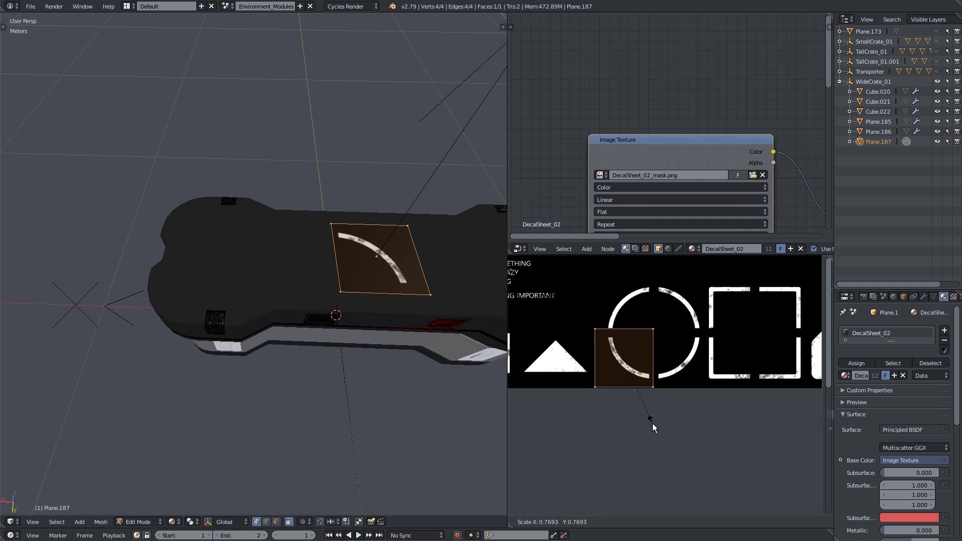
click(651, 415)
scroll(637, 397, up, 2)
key(g)
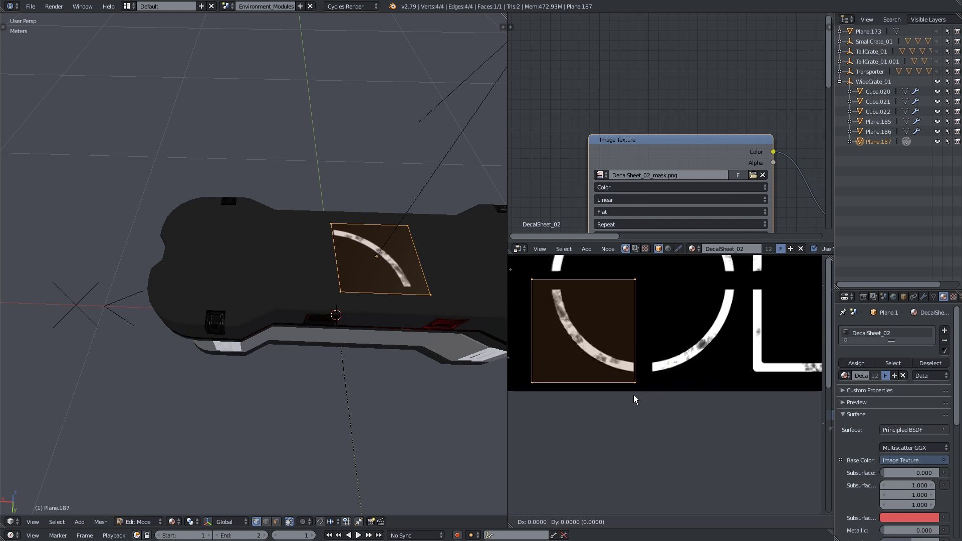
click(641, 396)
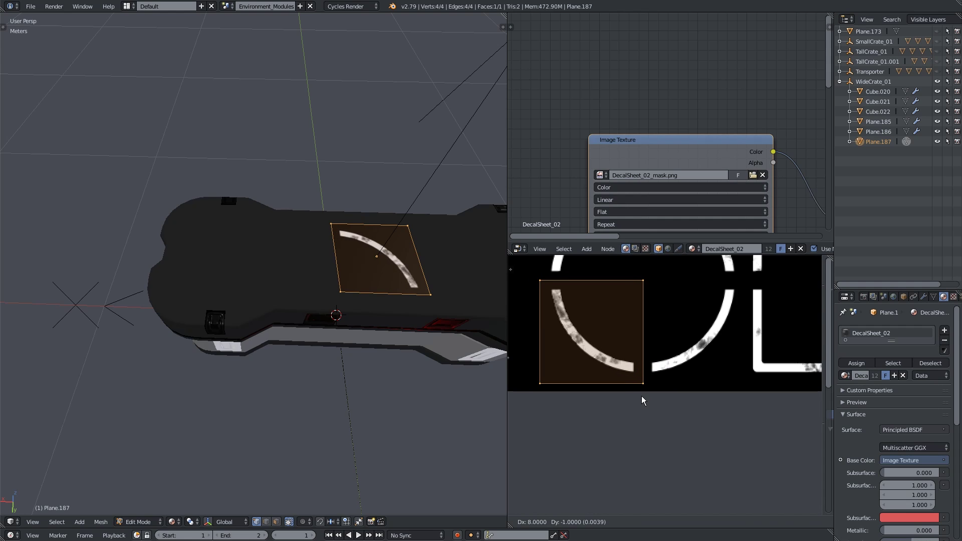
key(Tab)
middle_drag(328, 320, 262, 344)
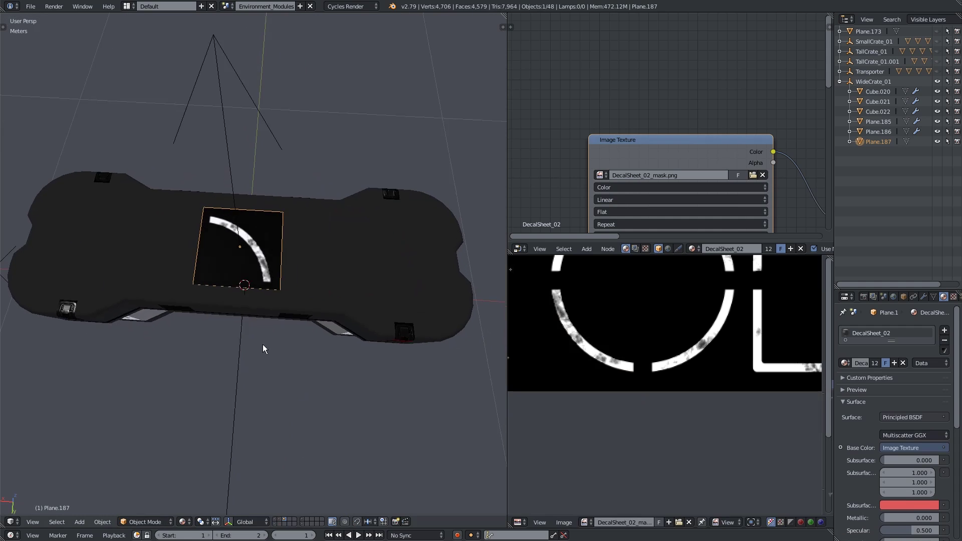
scroll(264, 352, up, 3)
key(r)
key(z)
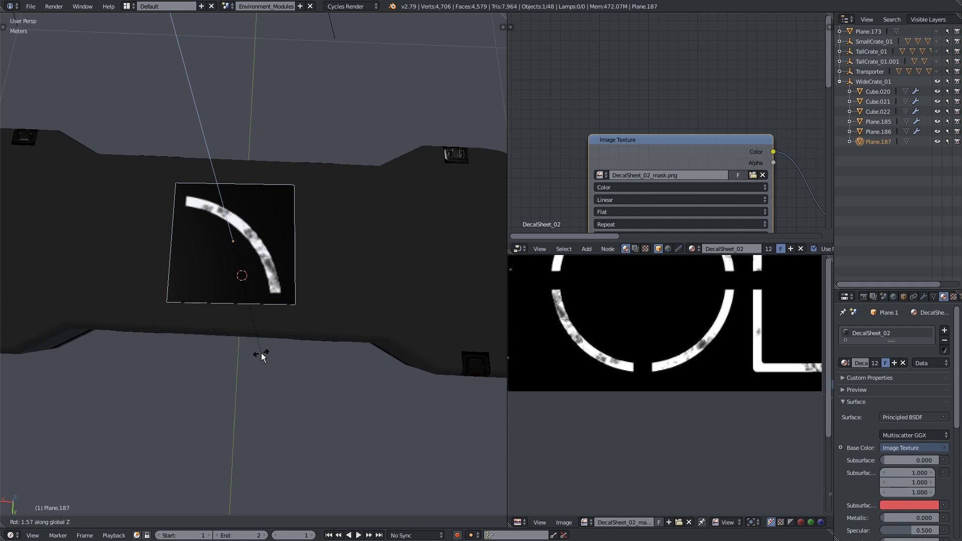
right_click(262, 353)
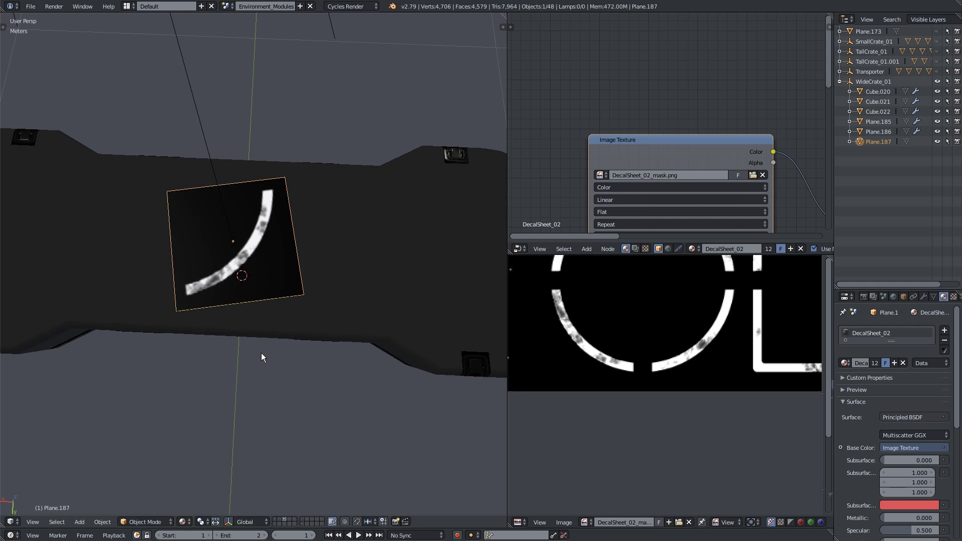
Step: Rotate the arc decal plane 90° about Z, followed by a further 180° about Z
text(rz90)
key(Return)
middle_drag(261, 353, 321, 317)
key(r)
key(z)
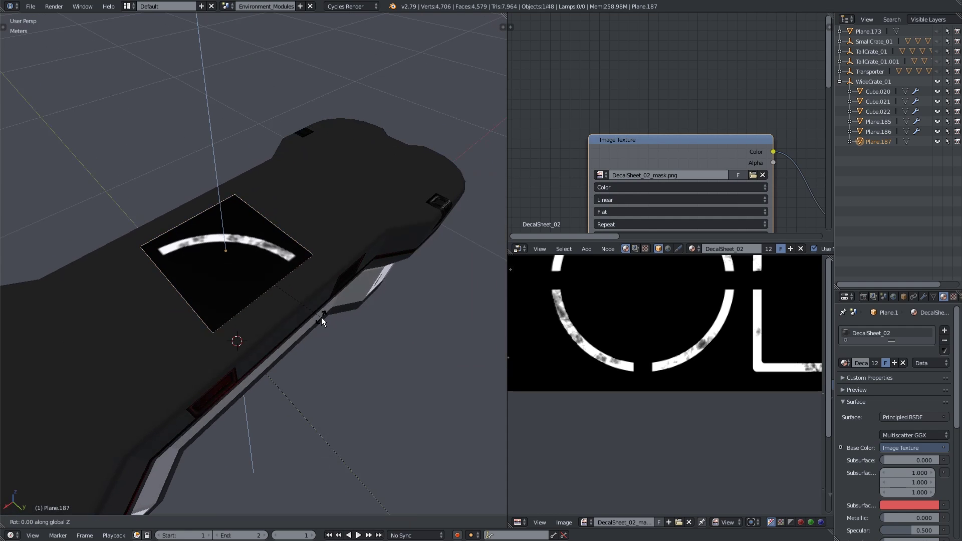
text(180)
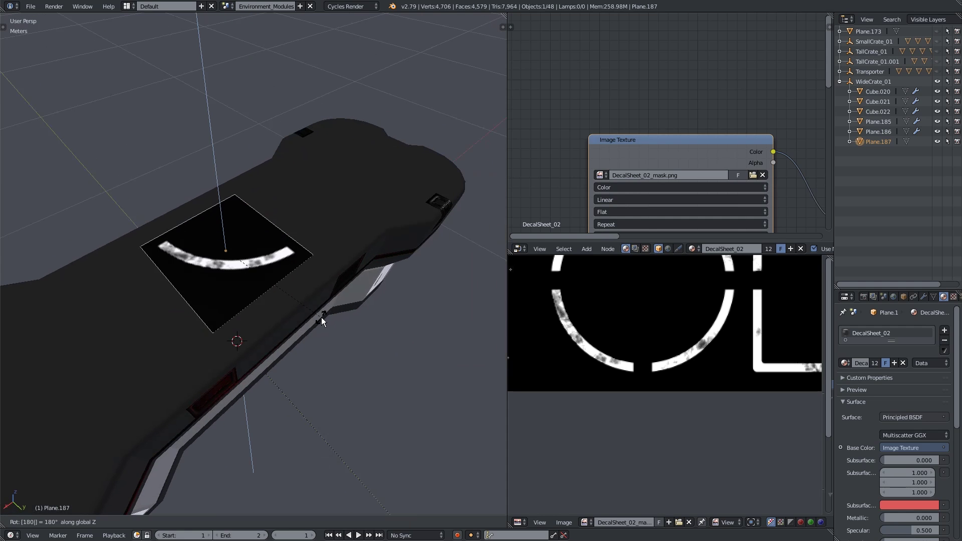
key(Return)
Step: Scale the arc decal down to a small marking and apply its rotation and scale
key(s)
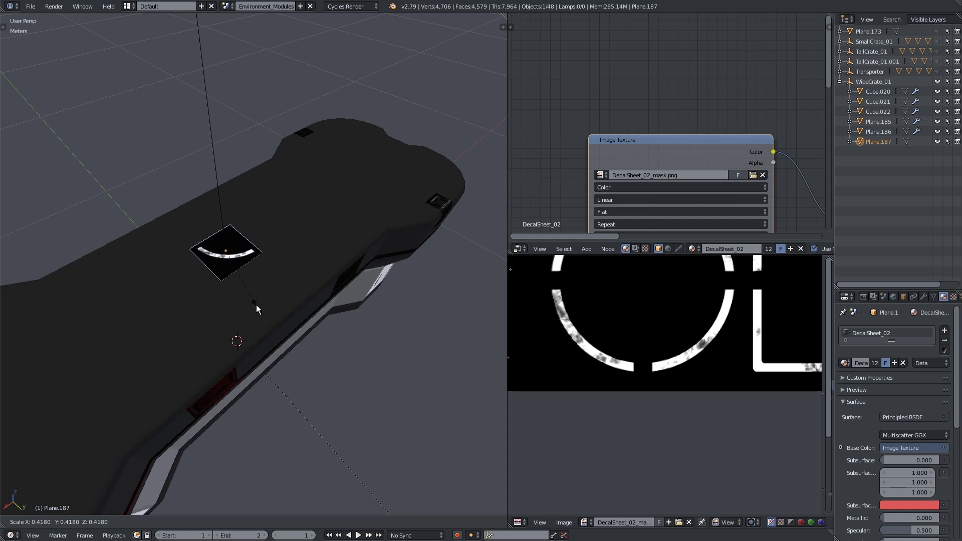
click(239, 273)
key(ctrl+a)
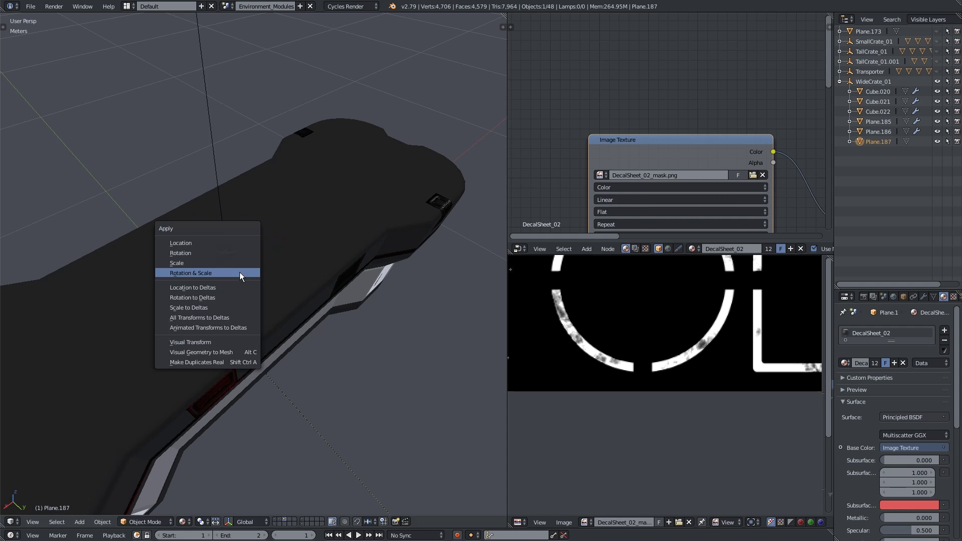
click(240, 272)
Step: Link the modifiers of the latch decal Cube.022 to the arc decal and reselect the arc decal alone
middle_drag(239, 272, 342, 313)
shift+click(218, 362)
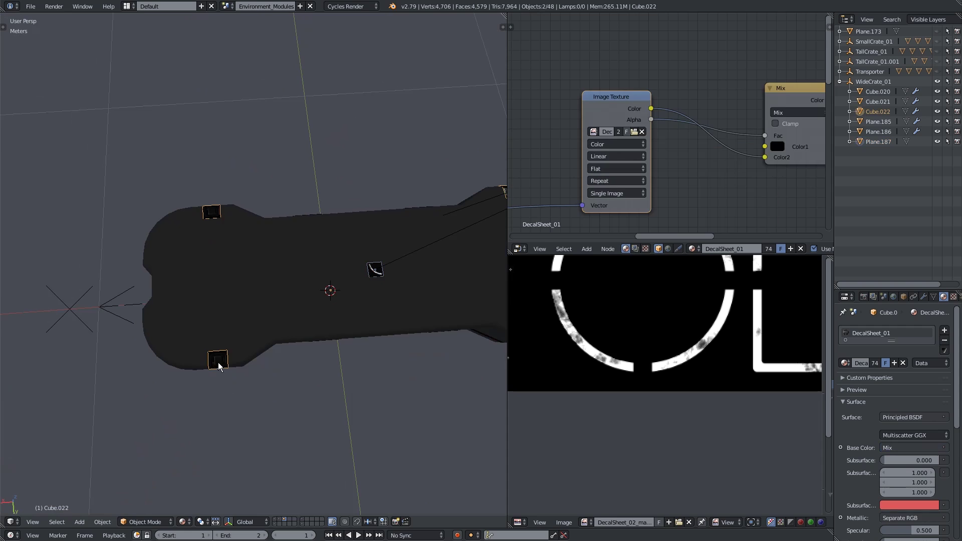
key(ctrl+l)
click(218, 362)
right_click(380, 271)
right_click(375, 277)
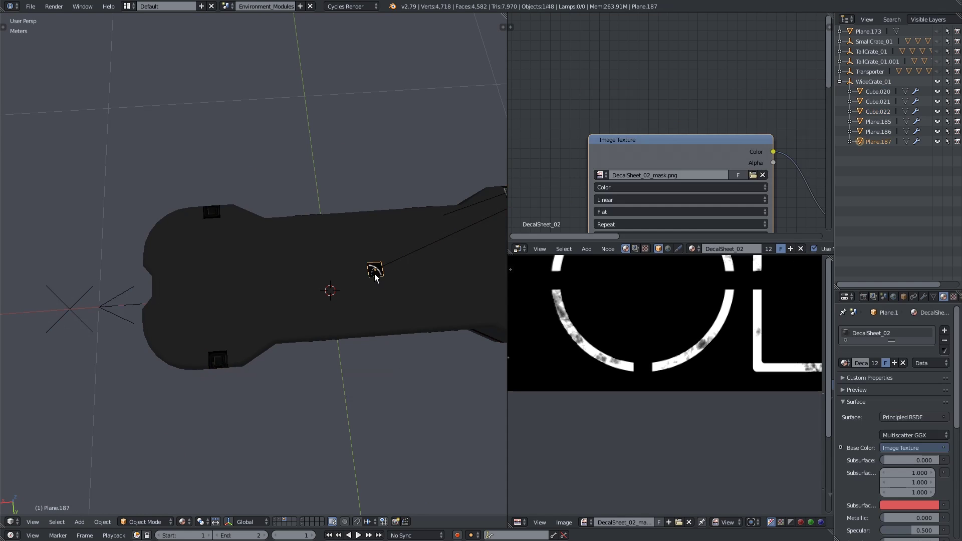
Step: Move the arc decal along X to the lid's end and sideways along Y toward the rounded corner
key(g)
key(x)
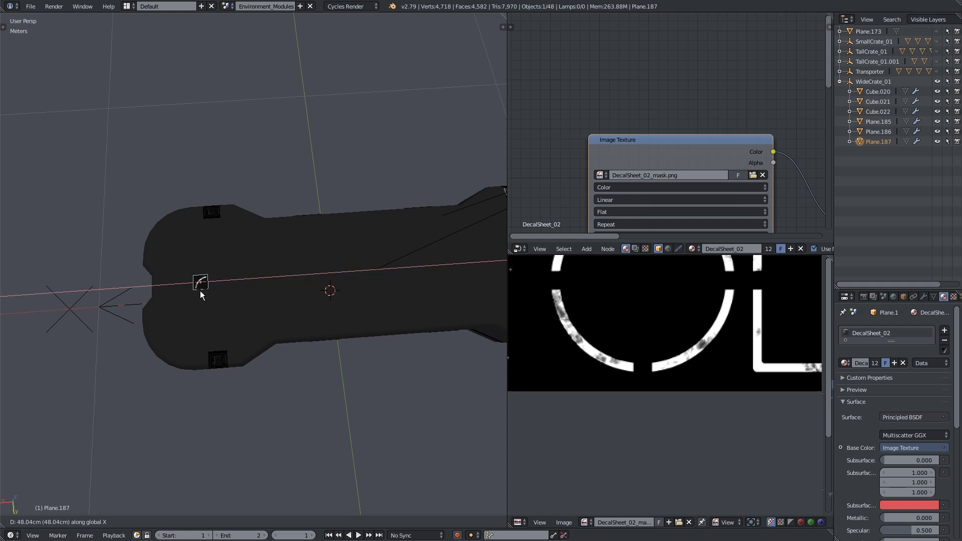
click(167, 293)
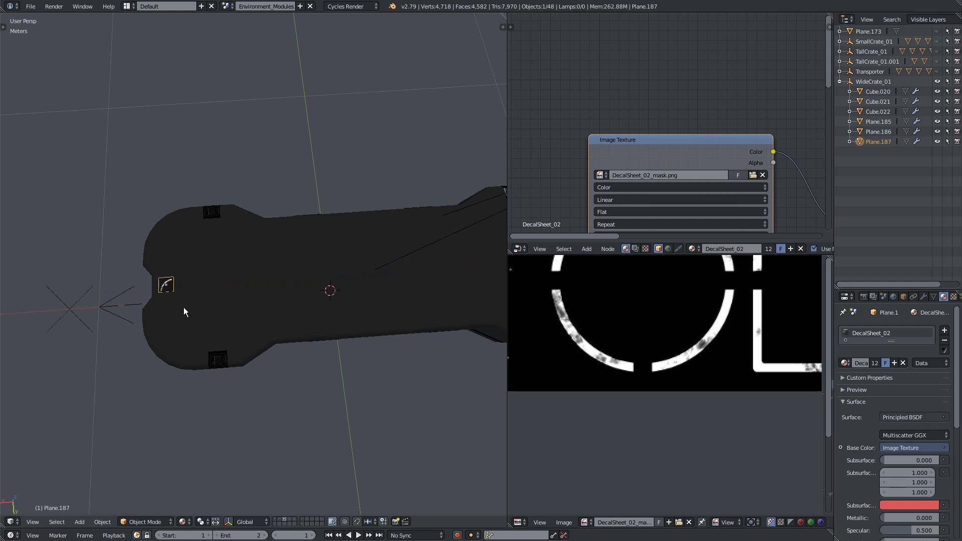
middle_drag(183, 308, 239, 279)
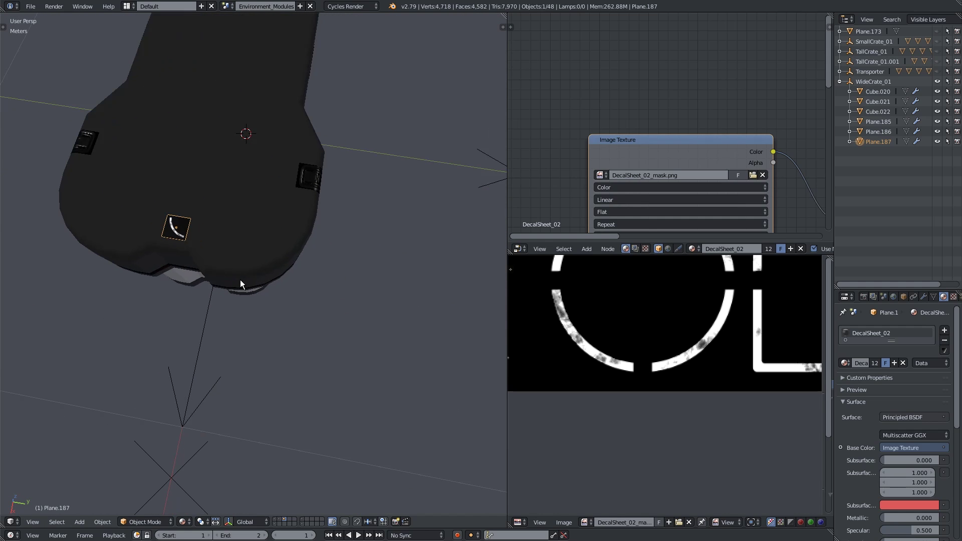
key(g)
key(x)
click(322, 297)
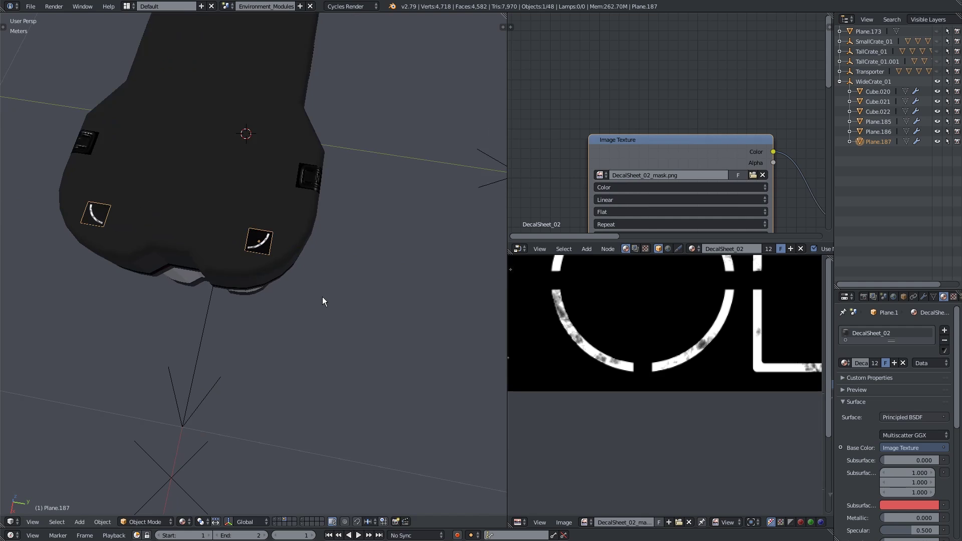
Step: Move the arc decal in the horizontal plane closer to the lid's rounded corner outline and deselect everything
key(KP_7)
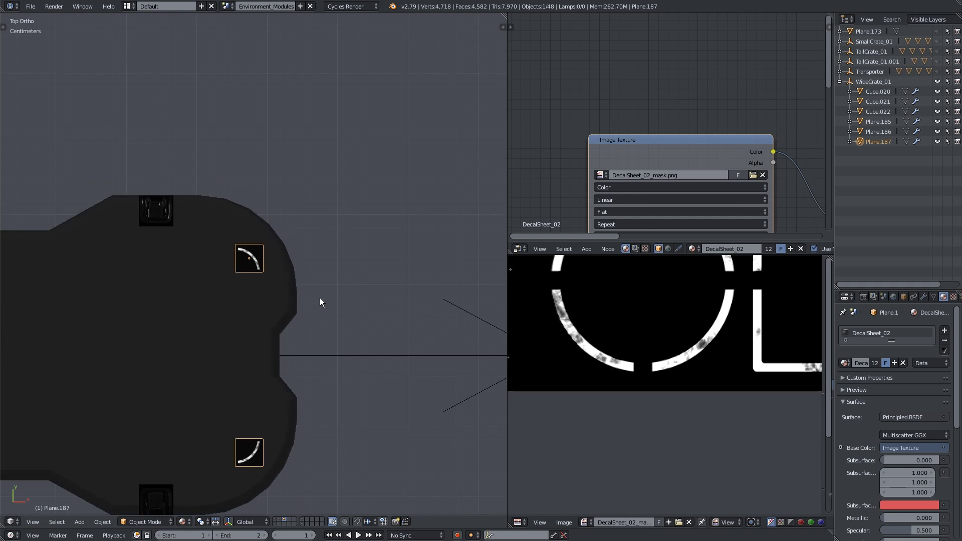
scroll(338, 368, up, 5)
key(g)
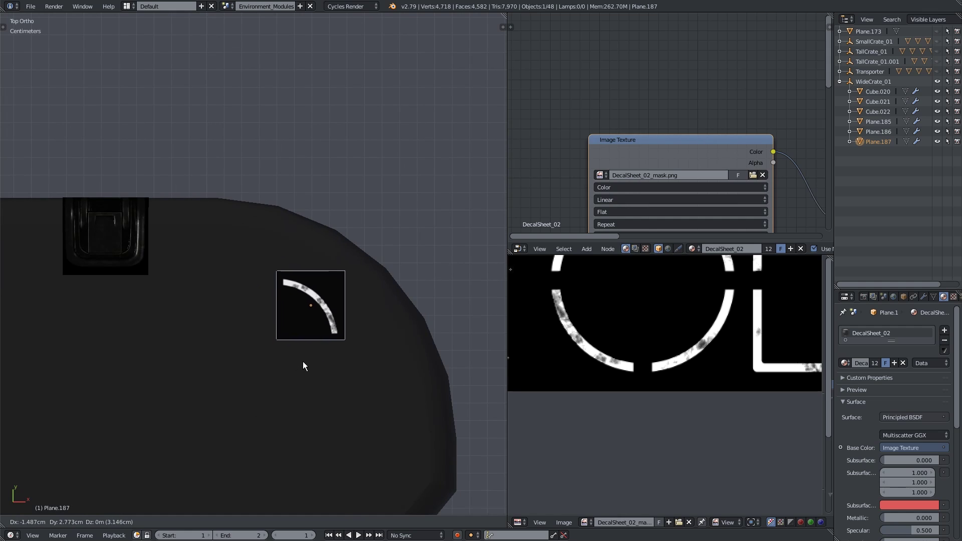
click(305, 359)
scroll(306, 358, down, 5)
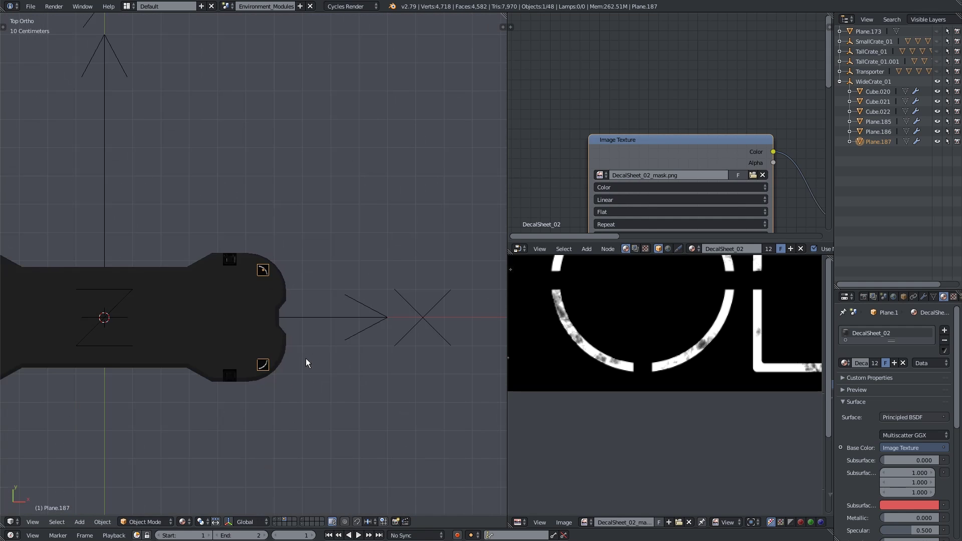
shift+middle_drag(306, 359, 350, 260)
key(KP_5)
key(a)
Step: Display the DecalSheet_01 base texture in the image editor in place of the DecalSheet_02 mask
scroll(608, 330, down, 5)
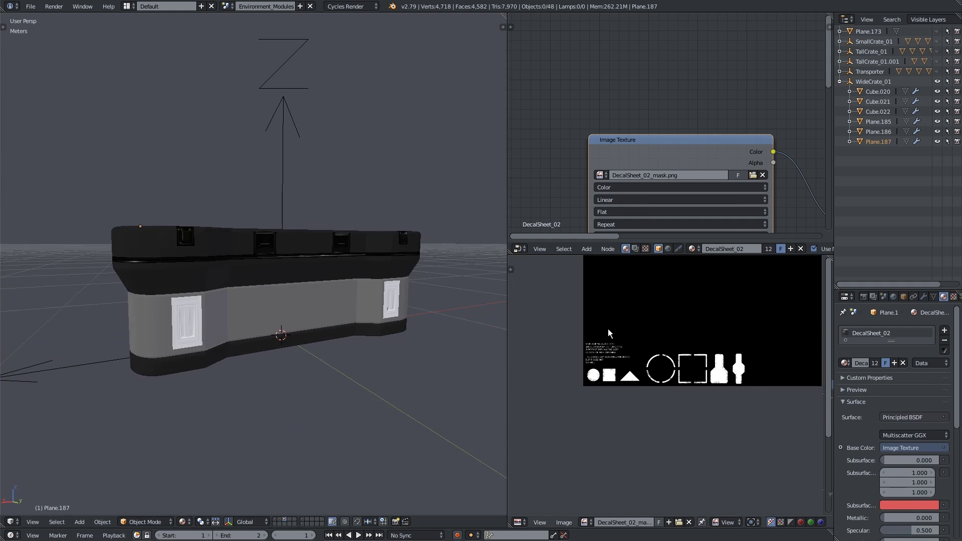
scroll(608, 329, down, 2)
middle_drag(377, 314, 337, 345)
middle_drag(309, 270, 299, 242)
scroll(273, 326, up, 4)
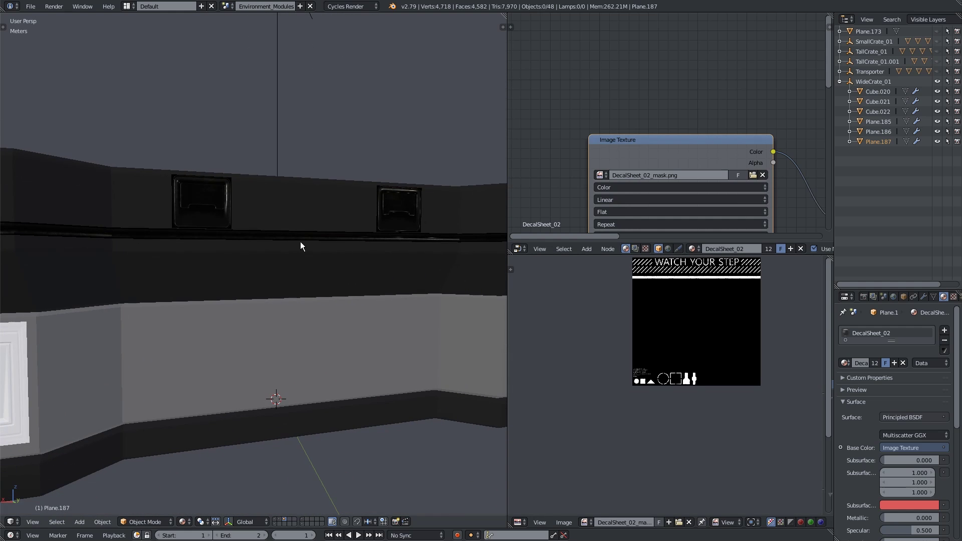
click(587, 522)
click(612, 476)
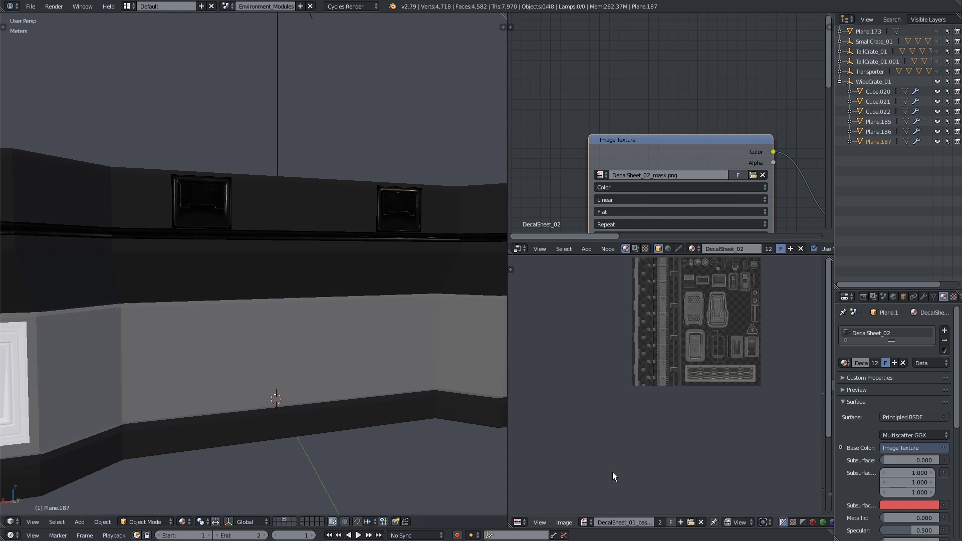
Step: Examine the decals on DecalSheet_01 alongside the wide crate's sides for further details to add
scroll(685, 415, up, 4)
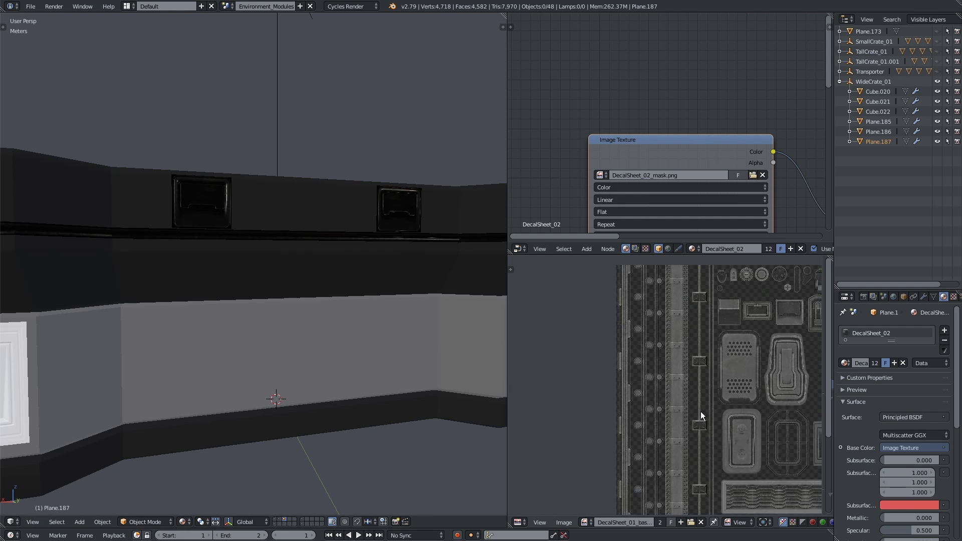
scroll(164, 270, down, 5)
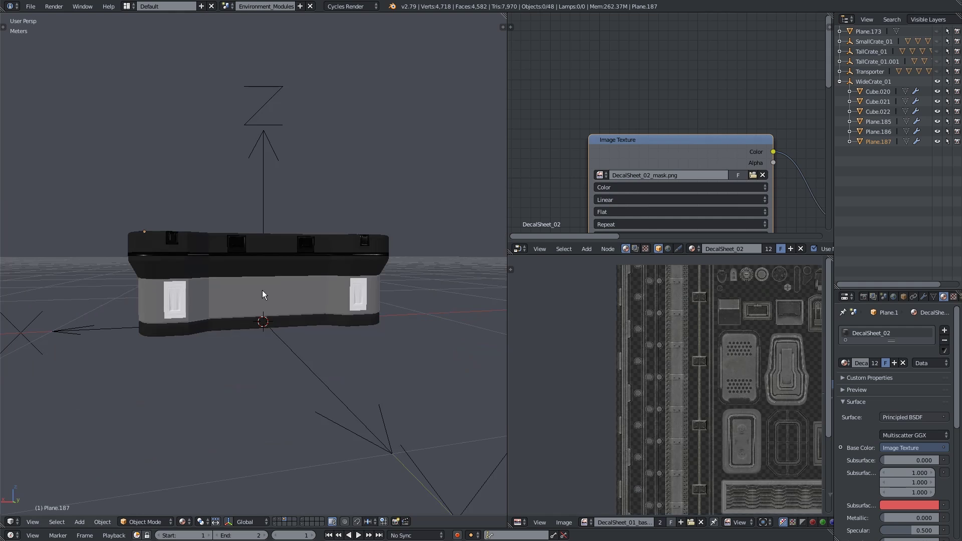
middle_drag(263, 293, 283, 296)
scroll(764, 394, down, 4)
scroll(765, 394, up, 6)
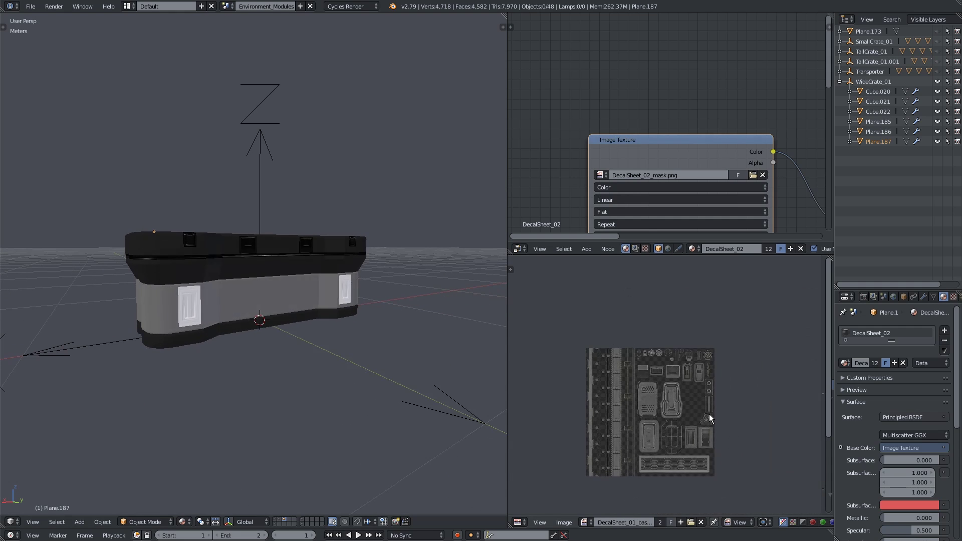
middle_drag(701, 400, 565, 324)
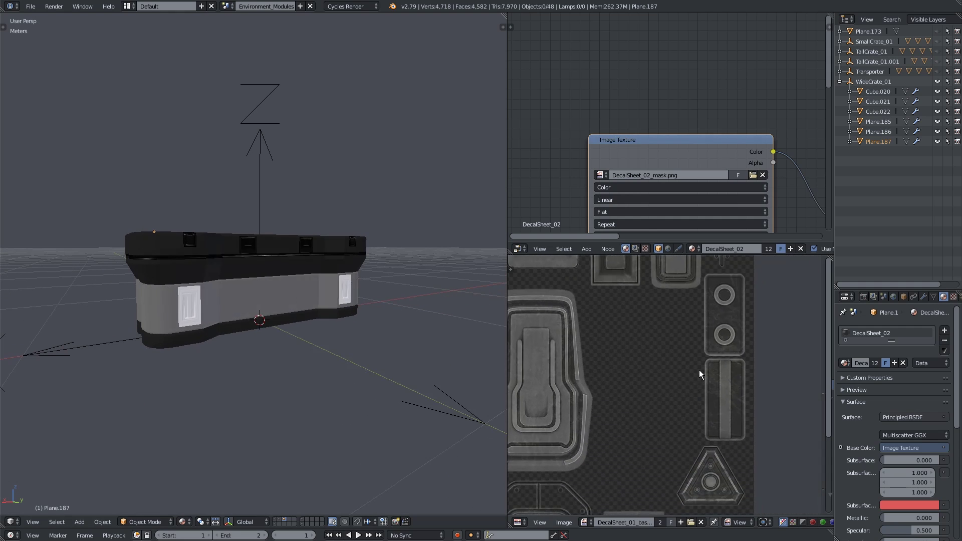
scroll(701, 371, down, 4)
middle_drag(434, 375, 215, 362)
middle_drag(155, 314, 221, 332)
Step: Save the file over the existing one
key(ctrl+s)
click(272, 397)
scroll(266, 380, up, 4)
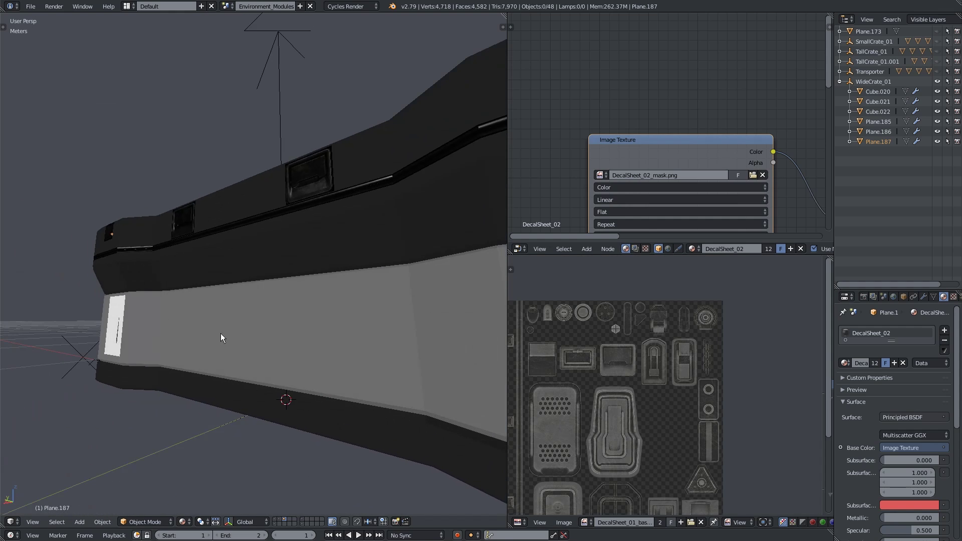
middle_drag(187, 287, 270, 345)
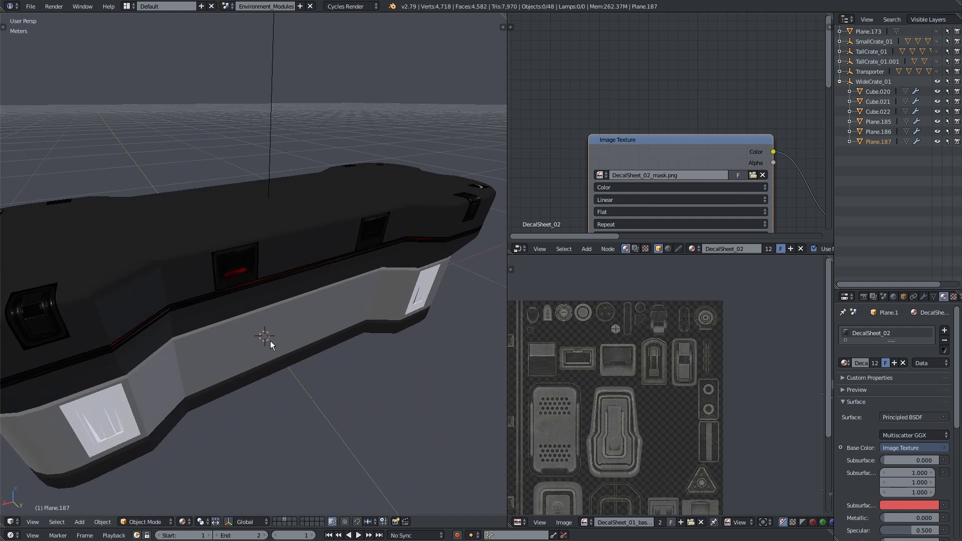
middle_drag(207, 281, 220, 308)
scroll(293, 263, down, 4)
scroll(182, 271, up, 3)
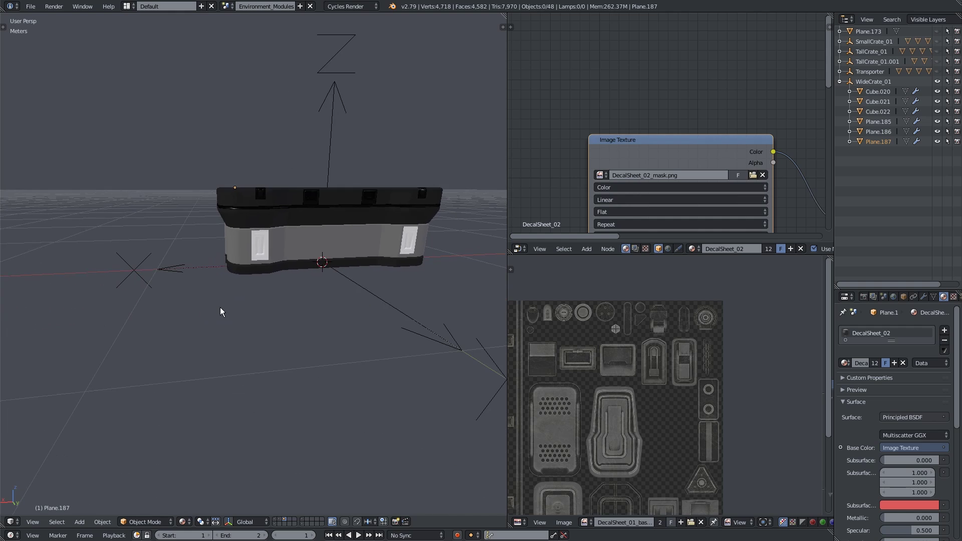
key(F2)
key(Escape)
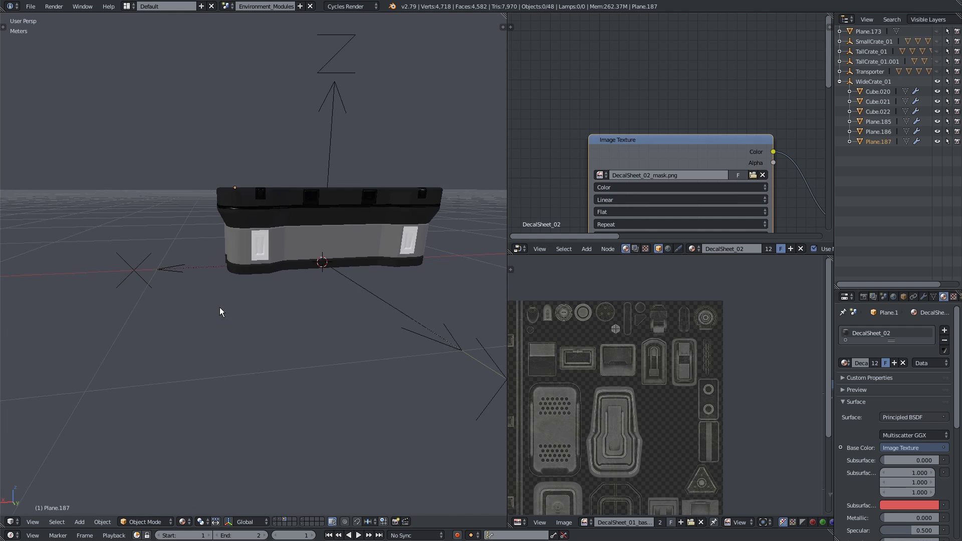
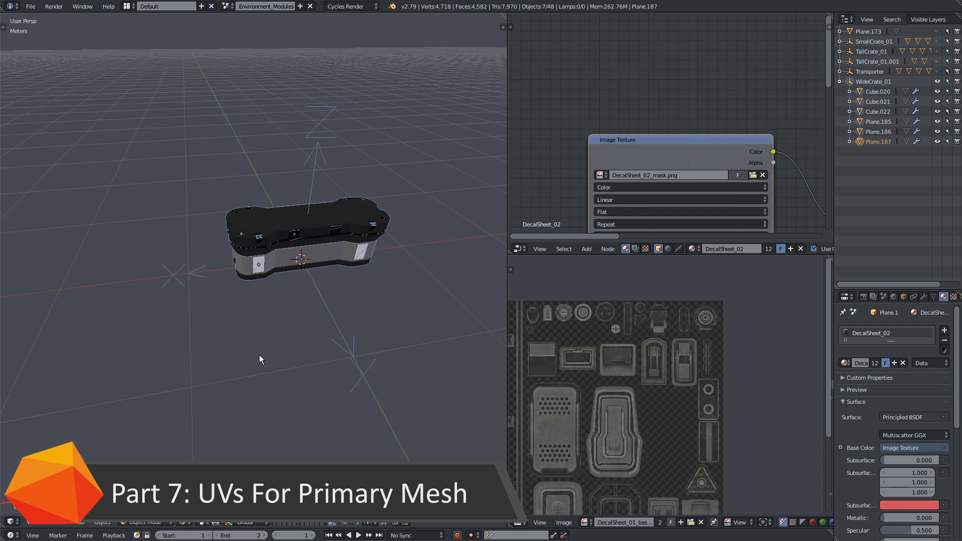
Step: Open the crate's main body mesh for editing in edge selection mode
scroll(245, 310, up, 3)
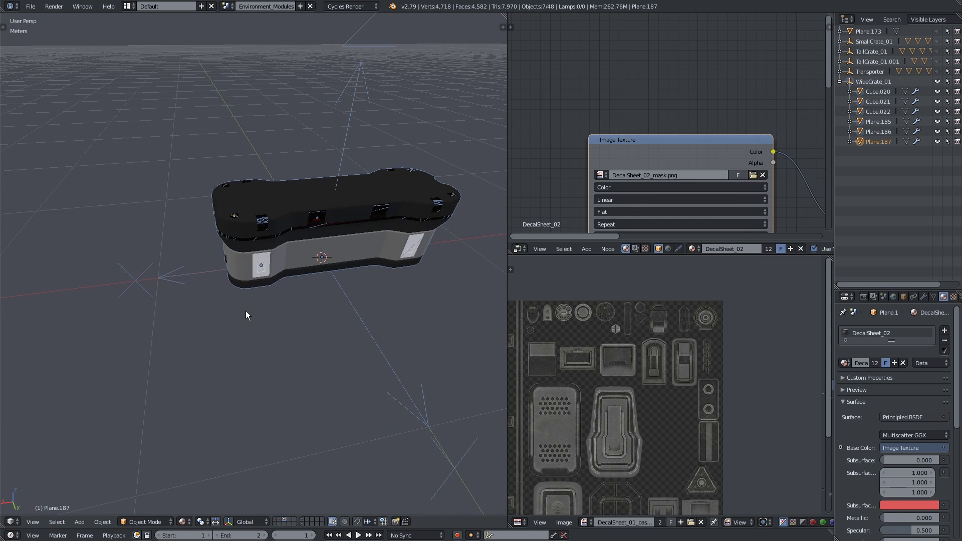
scroll(245, 310, up, 2)
right_click(238, 269)
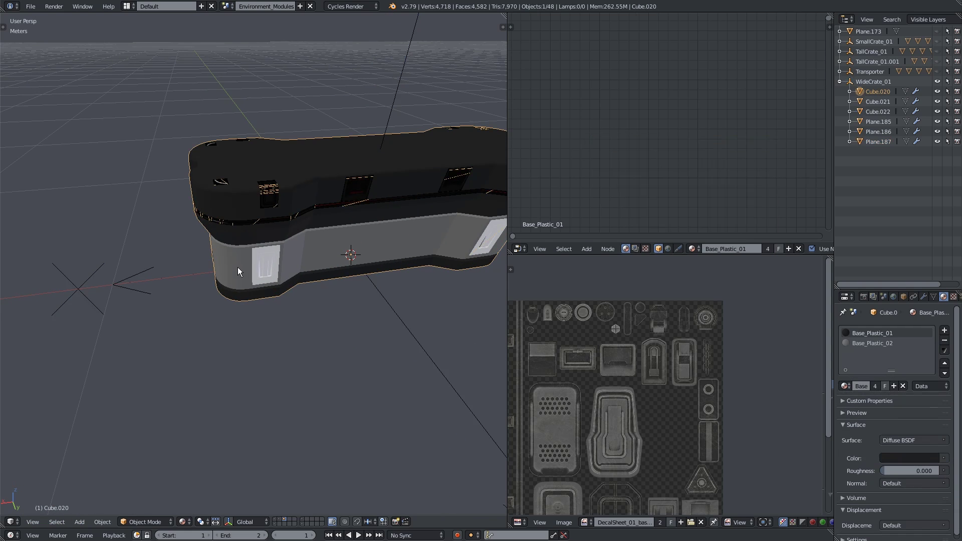
middle_drag(238, 267, 226, 292)
key(Tab)
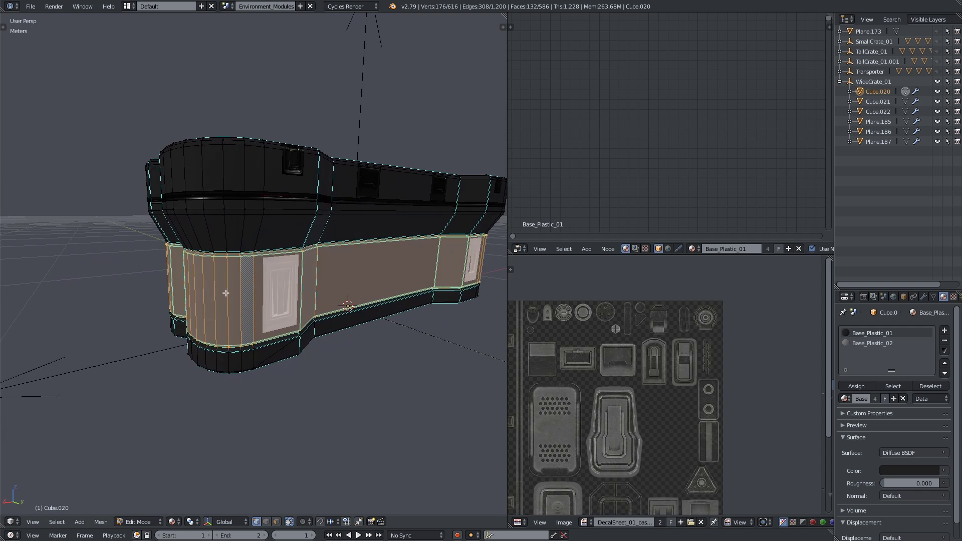
click(265, 521)
middle_drag(290, 388, 238, 319)
Step: Mark the vertical edge loop in the recess at the crate's end as a seam
key(a)
key(a)
alt+right_click(279, 279)
alt+right_click(267, 306)
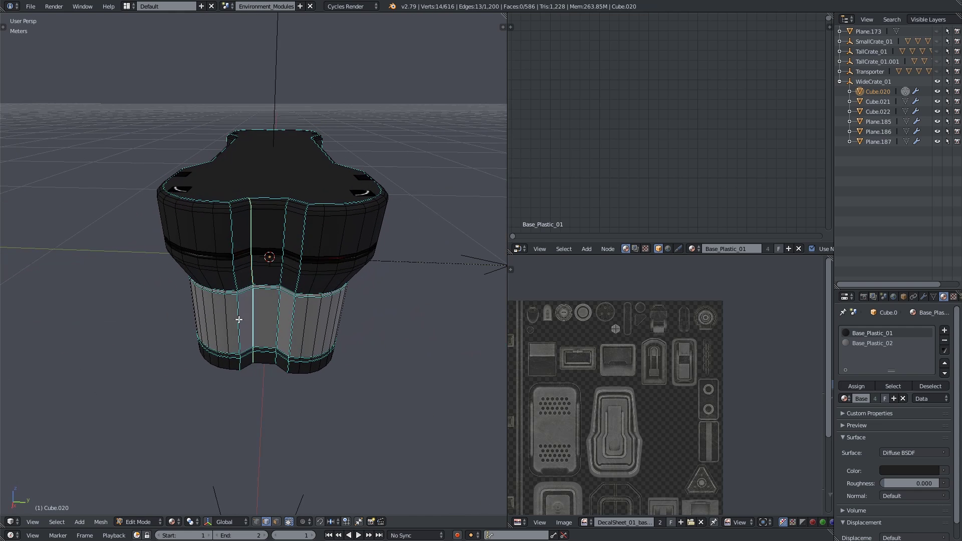
key(ctrl+e)
click(221, 286)
Step: Mark the edge loop around the outline of the crate's bottom face as a seam
middle_drag(221, 286, 251, 192)
alt+shift+right_click(225, 232)
alt+shift+right_click(259, 236)
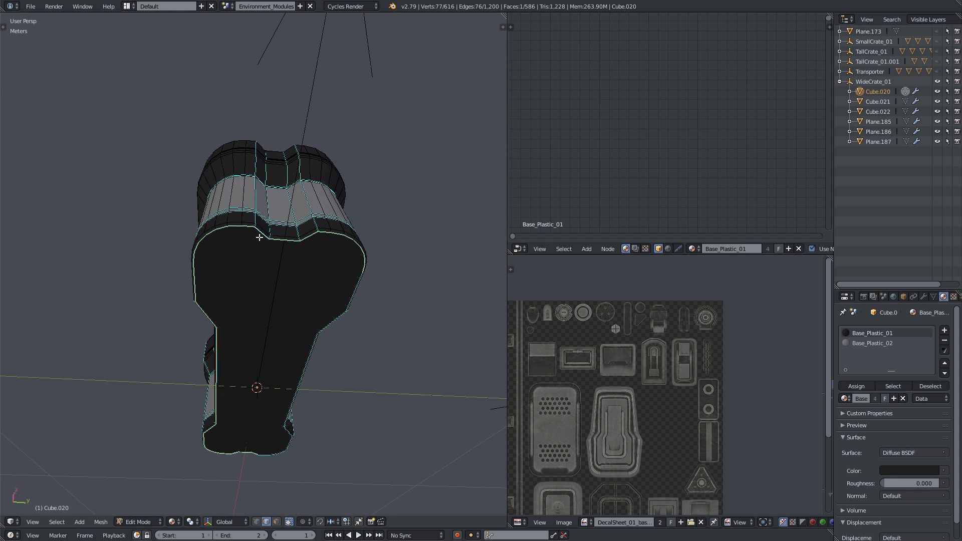
key(ctrl+e)
click(259, 237)
Step: Select the whole linked crate mesh, unwrap it and examine the resulting UV layout
key(l)
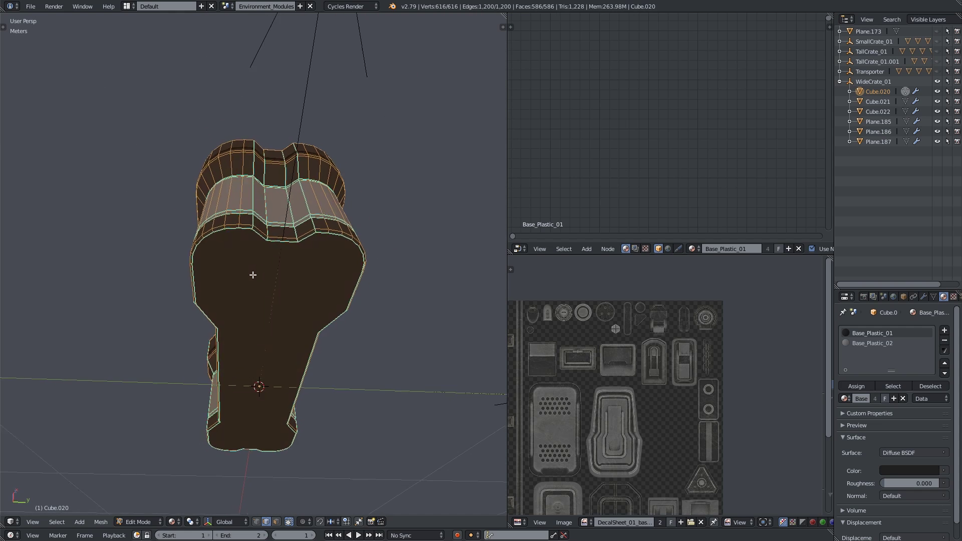
middle_drag(253, 275, 248, 308)
key(u)
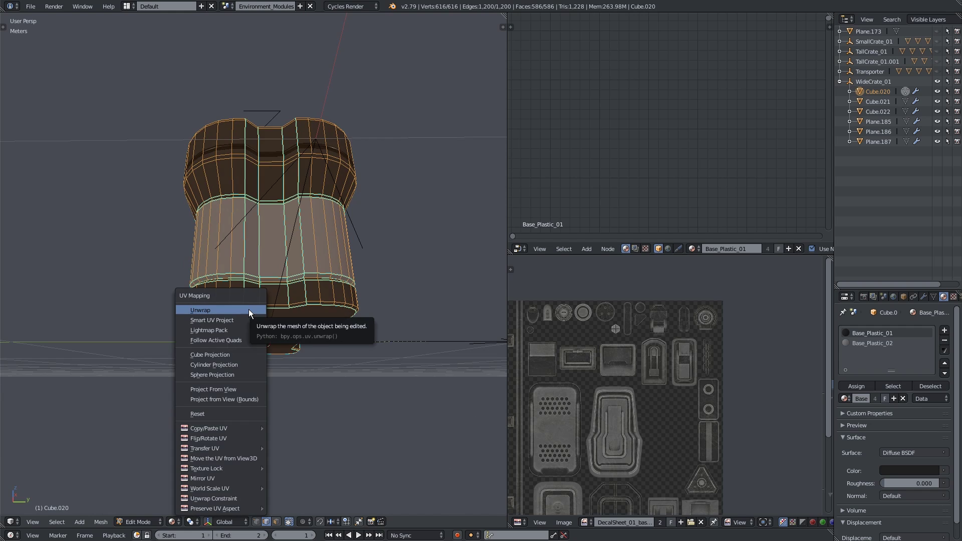
click(248, 309)
scroll(644, 422, down, 2)
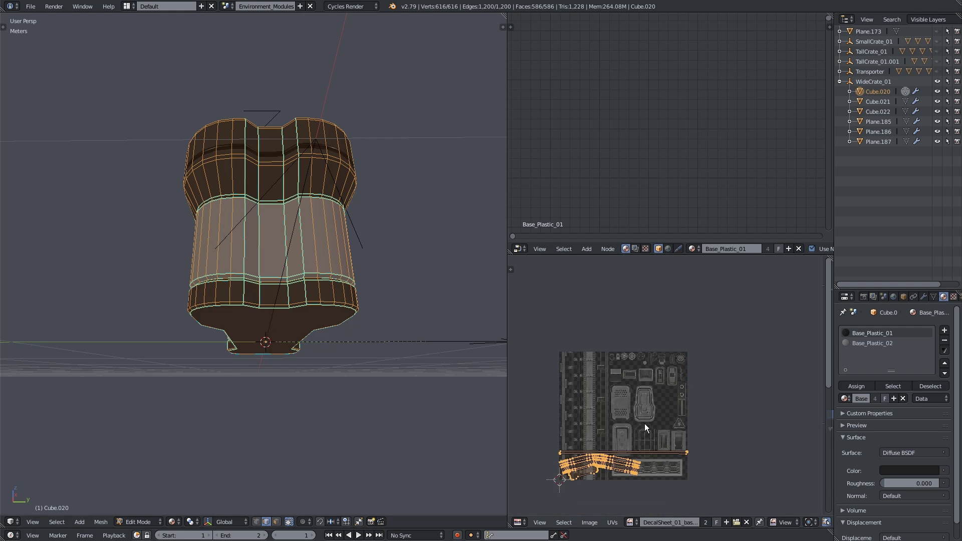
scroll(644, 422, up, 4)
middle_drag(608, 361, 656, 346)
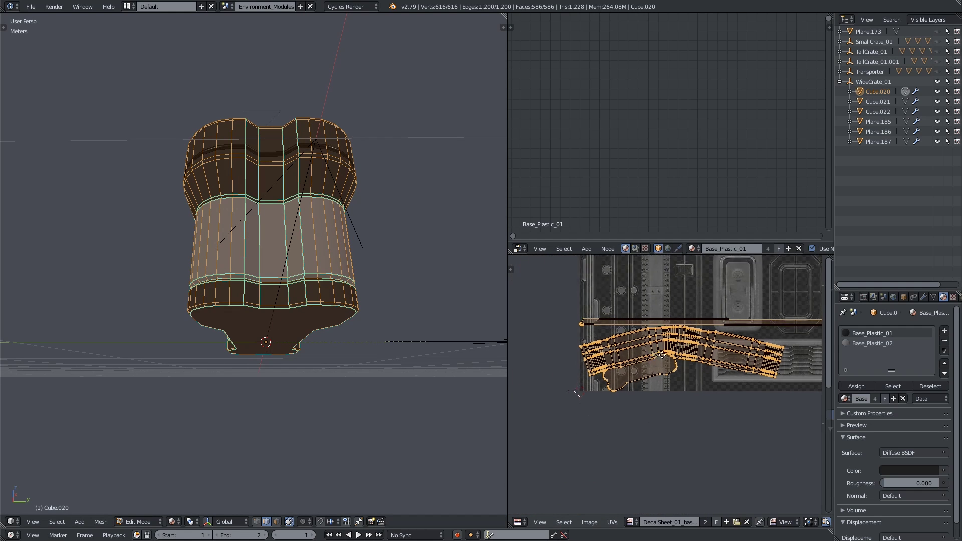
scroll(660, 338, up, 4)
middle_drag(659, 379, 649, 420)
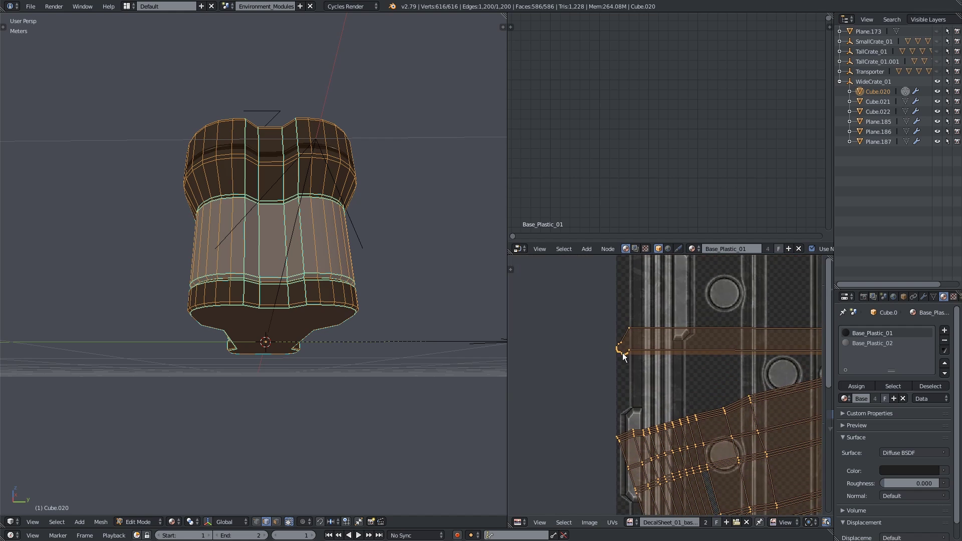
Step: Triangulate the large bottom and top faces of the crate body
middle_drag(369, 305, 350, 286)
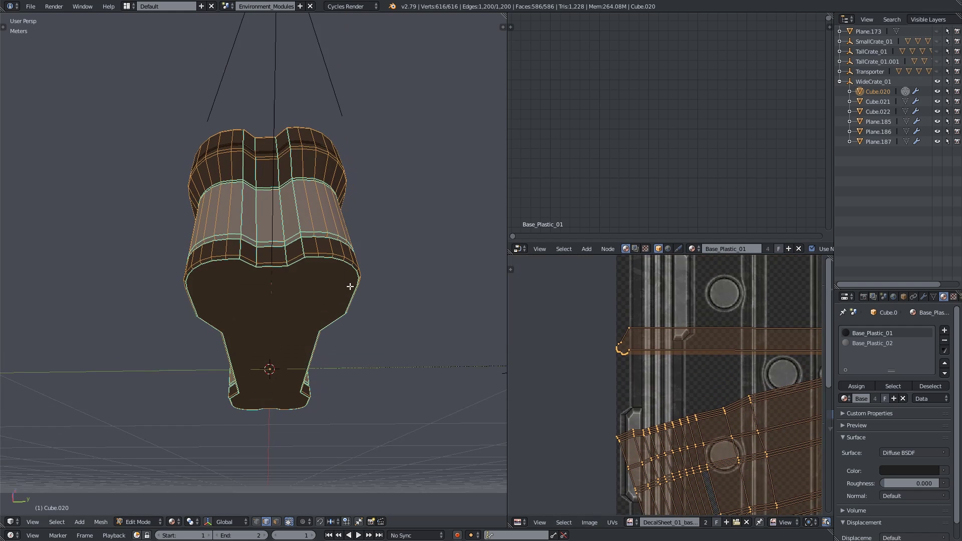
click(276, 521)
right_click(271, 347)
middle_drag(270, 348, 267, 214)
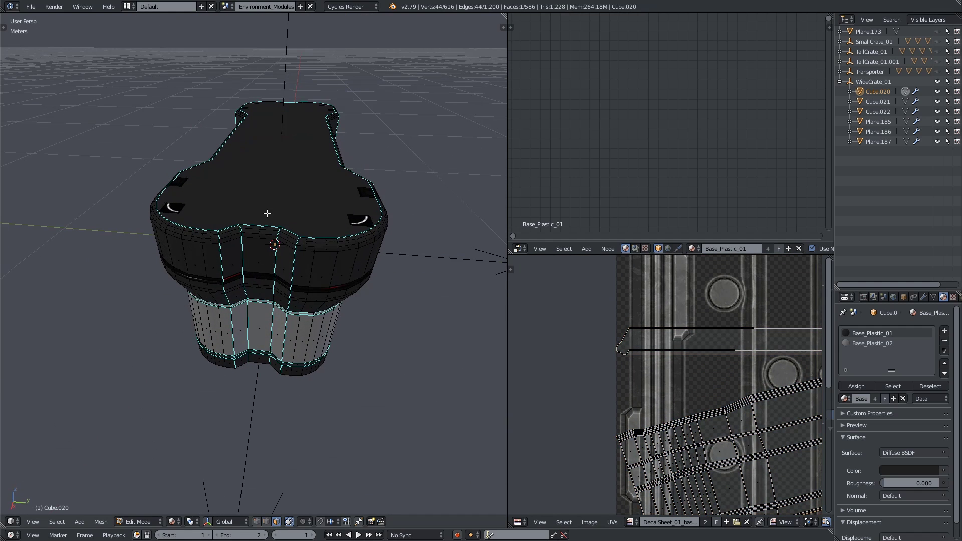
shift+right_click(268, 201)
key(ctrl+t)
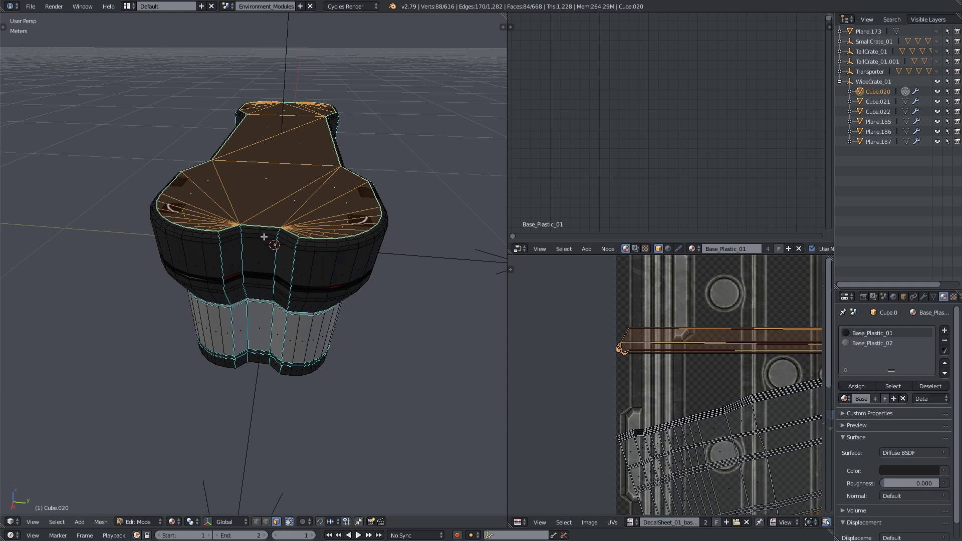
Step: Unwrap the entire crate mesh again with its triangulated caps and examine the UV islands
middle_drag(246, 280, 247, 220)
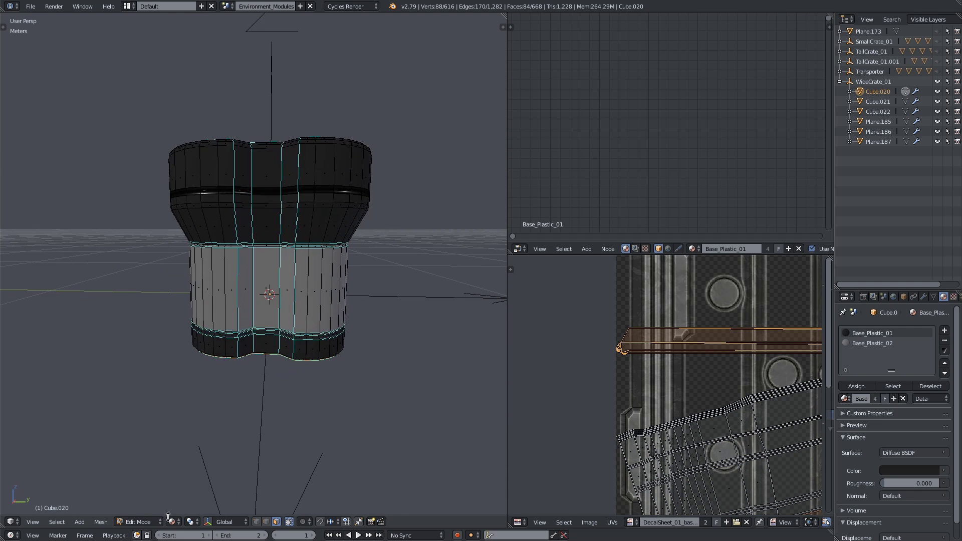
click(266, 521)
mouse_move(268, 395)
middle_down()
mouse_move(279, 317)
mouse_move(275, 411)
middle_up()
key(a)
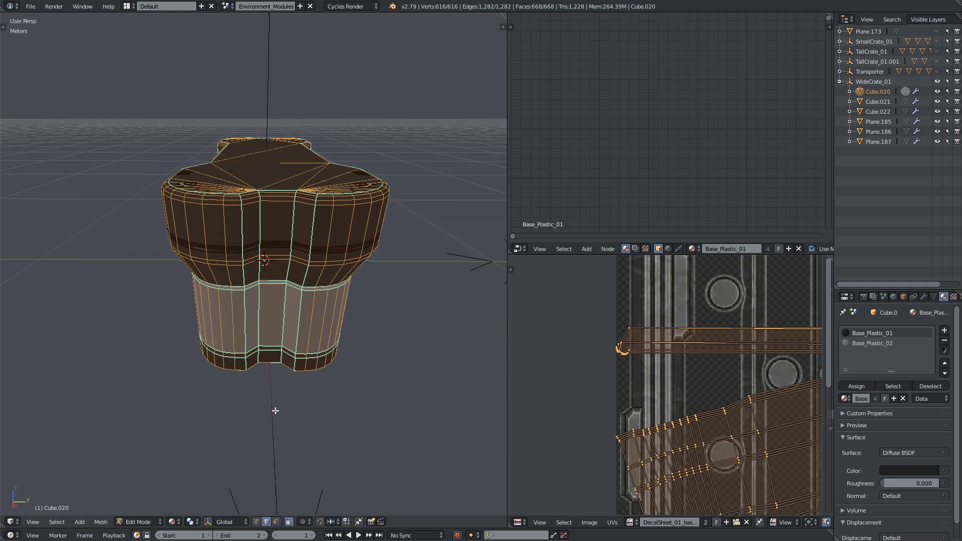
key(u)
click(258, 334)
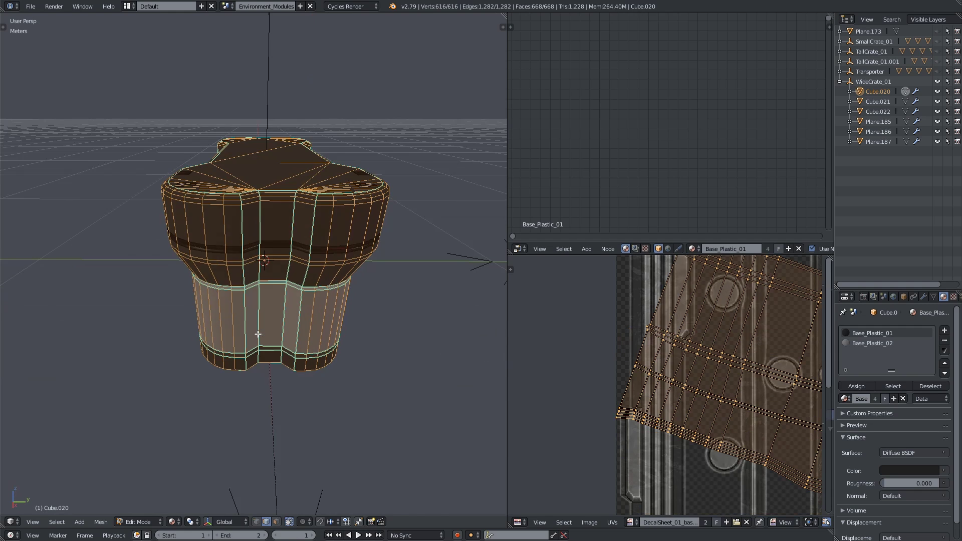
scroll(577, 398, down, 5)
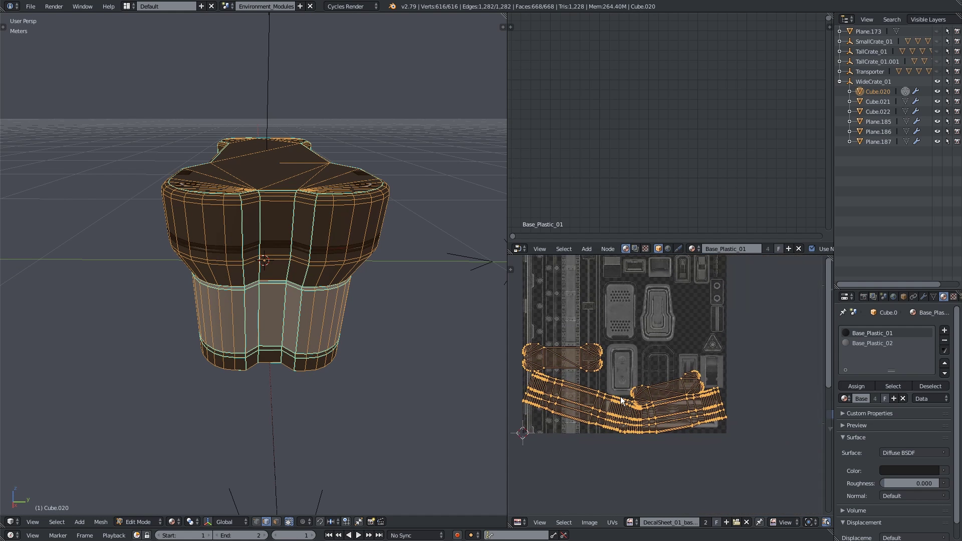
scroll(620, 400, up, 5)
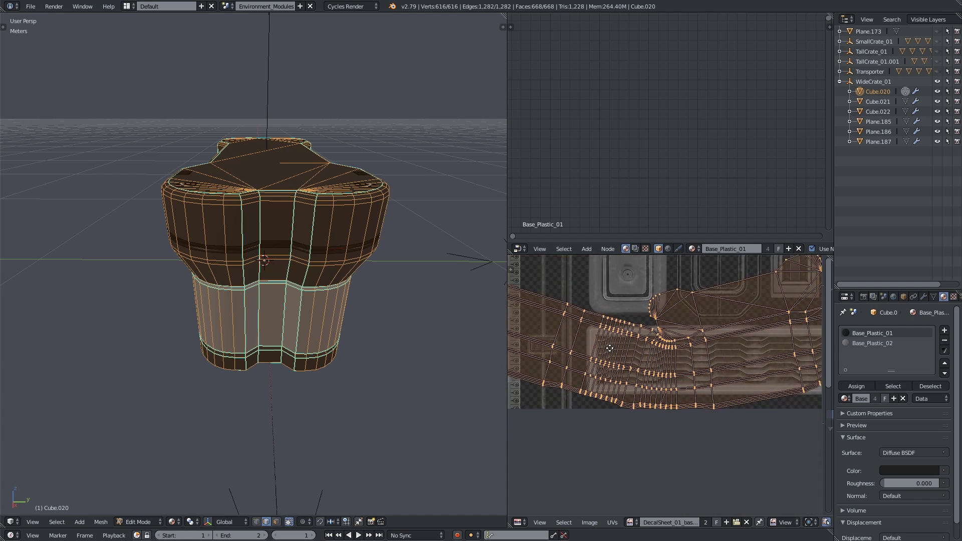
middle_drag(664, 364, 646, 434)
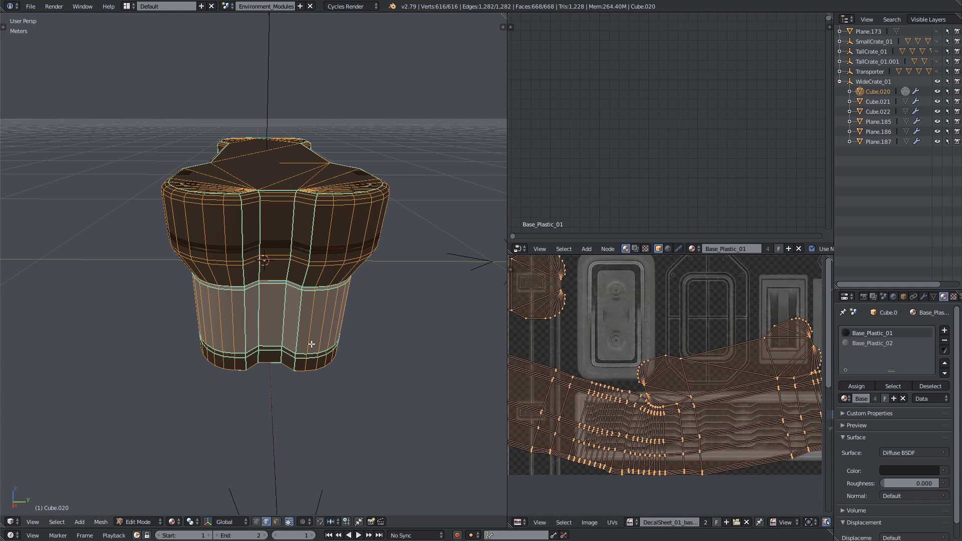
Step: Mark seams along the edge loops at the lower and upper borders of the grey side band
middle_drag(311, 344, 170, 353)
scroll(162, 333, up, 3)
scroll(665, 382, down, 2)
middle_drag(665, 383, 700, 443)
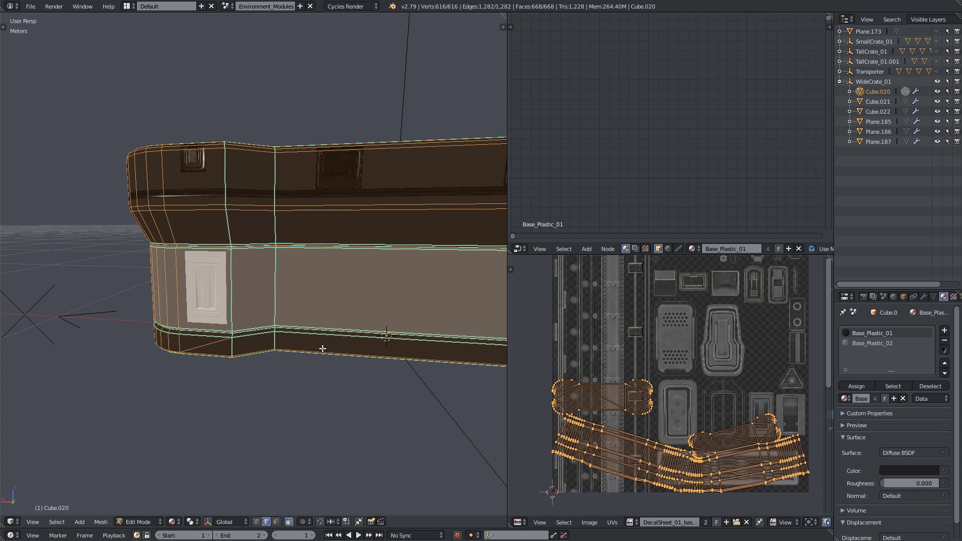
middle_drag(321, 349, 345, 279)
scroll(346, 279, up, 5)
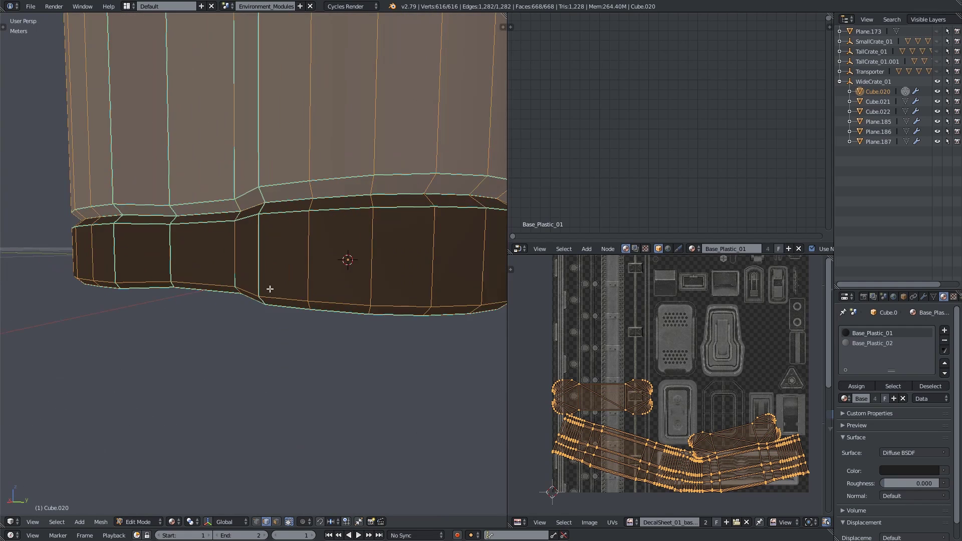
key(a)
alt+click(247, 211)
middle_drag(244, 194, 258, 324)
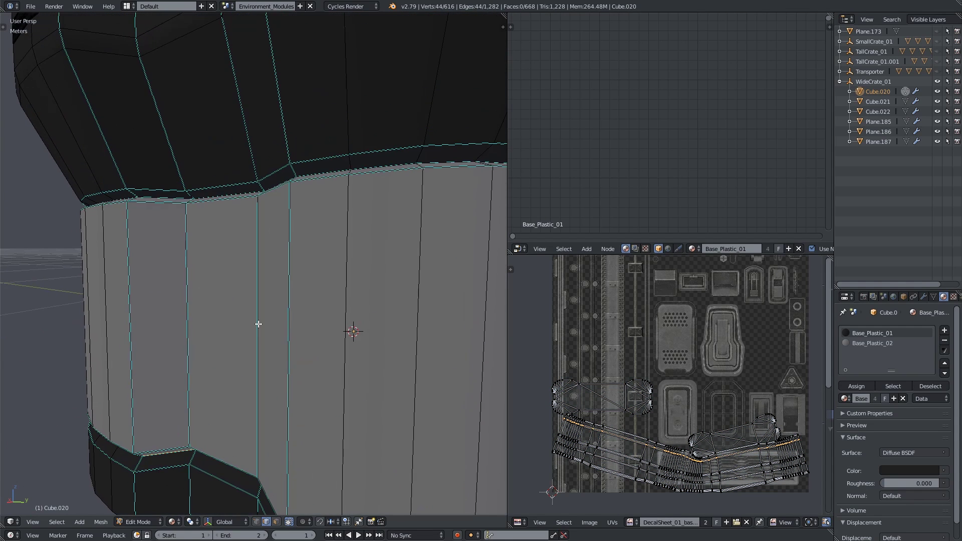
alt+shift+click(155, 197)
key(ctrl+e)
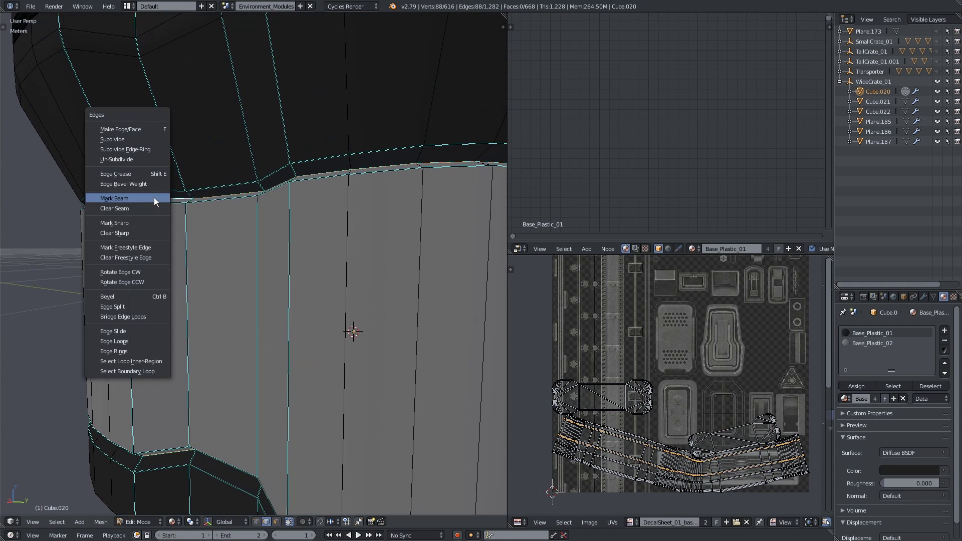
click(153, 203)
Step: Unwrap the whole mesh using the added side band seams and examine the separated UV strips
scroll(157, 208, down, 6)
key(a)
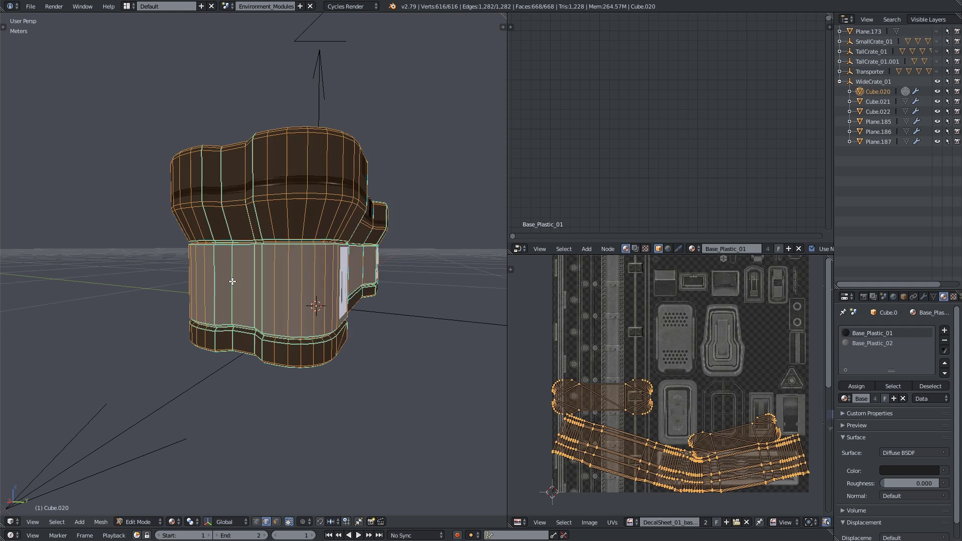
key(u)
click(233, 281)
scroll(655, 455, up, 2)
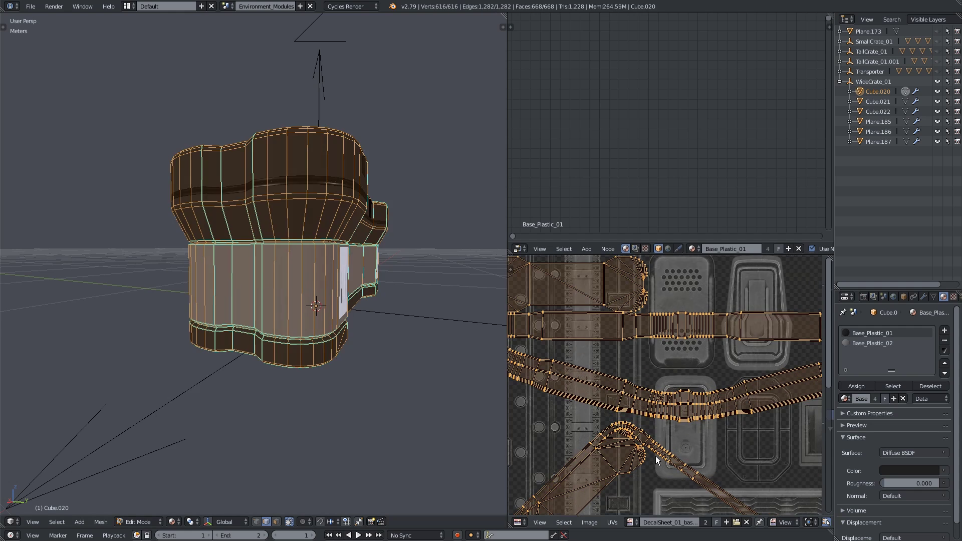
scroll(655, 457, up, 2)
middle_drag(655, 458, 677, 326)
Step: In face selection mode, select only the linked faces of the upper dark side section to isolate its UV island
middle_drag(340, 278, 232, 494)
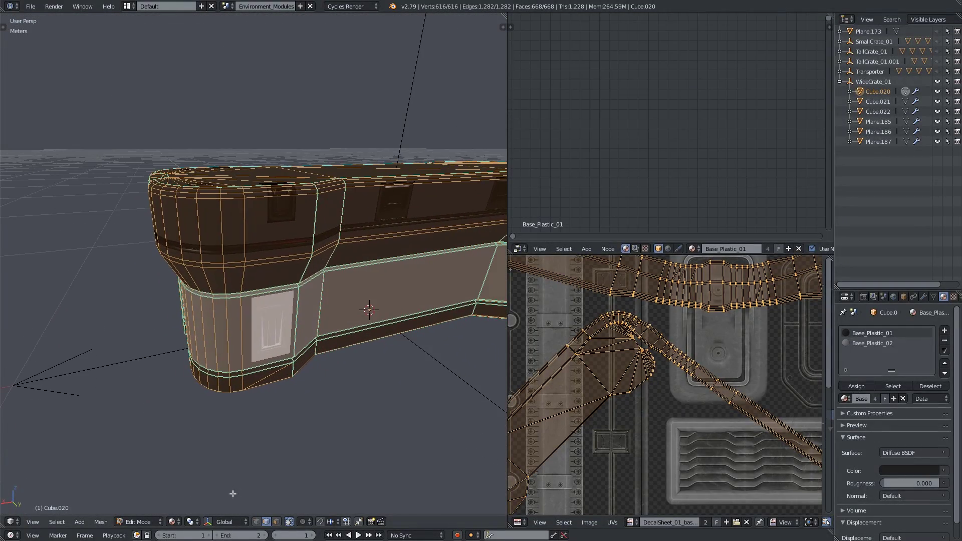
click(275, 522)
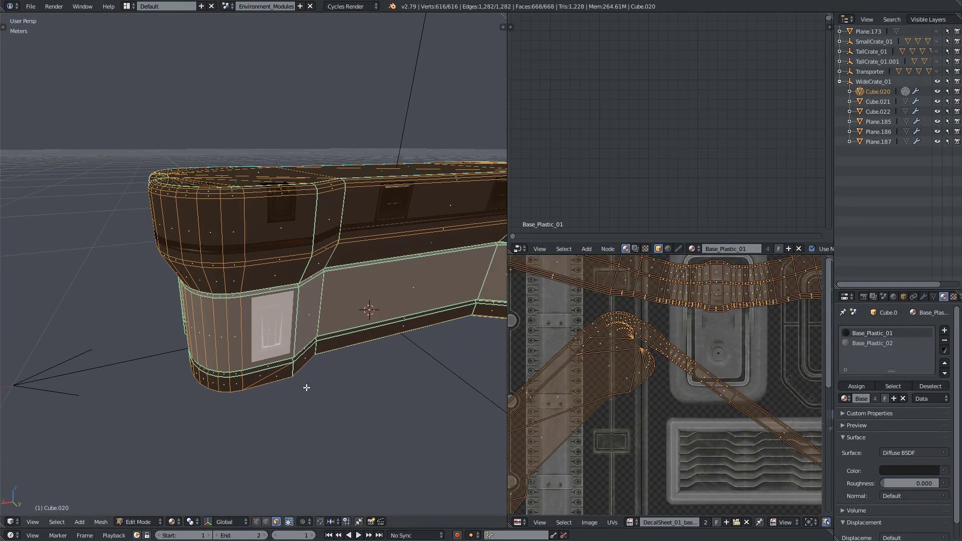
mouse_move(299, 376)
middle_down()
mouse_move(311, 365)
mouse_move(311, 374)
middle_up()
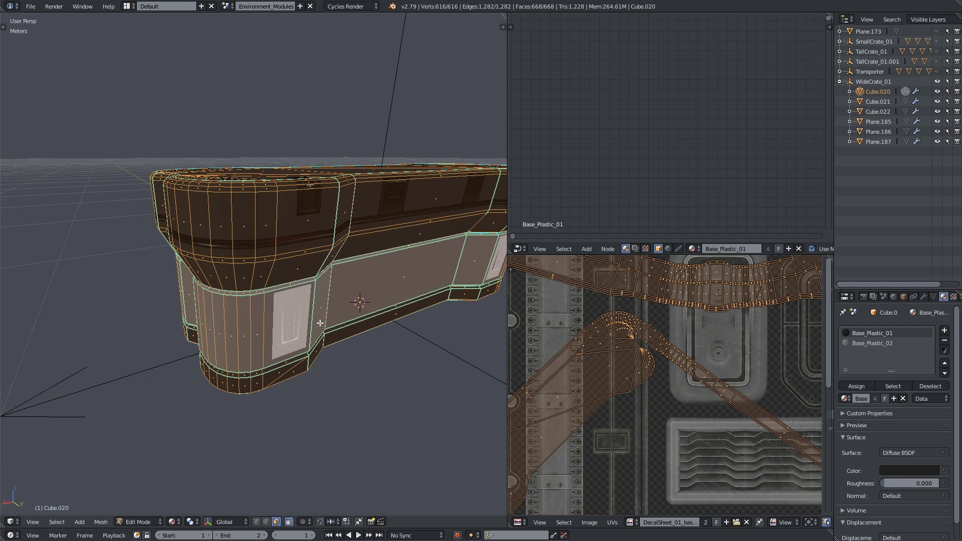
scroll(701, 398, up, 2)
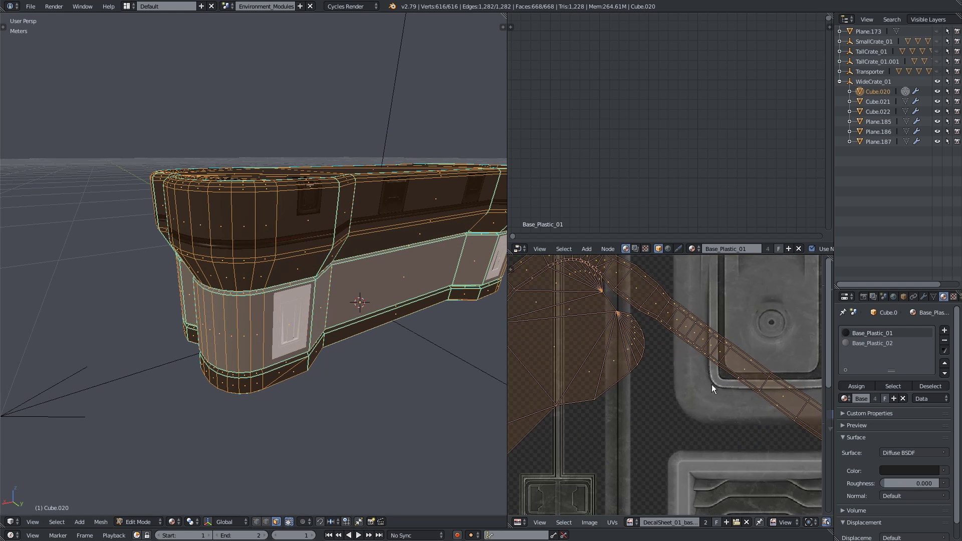
middle_drag(306, 285, 291, 284)
key(a)
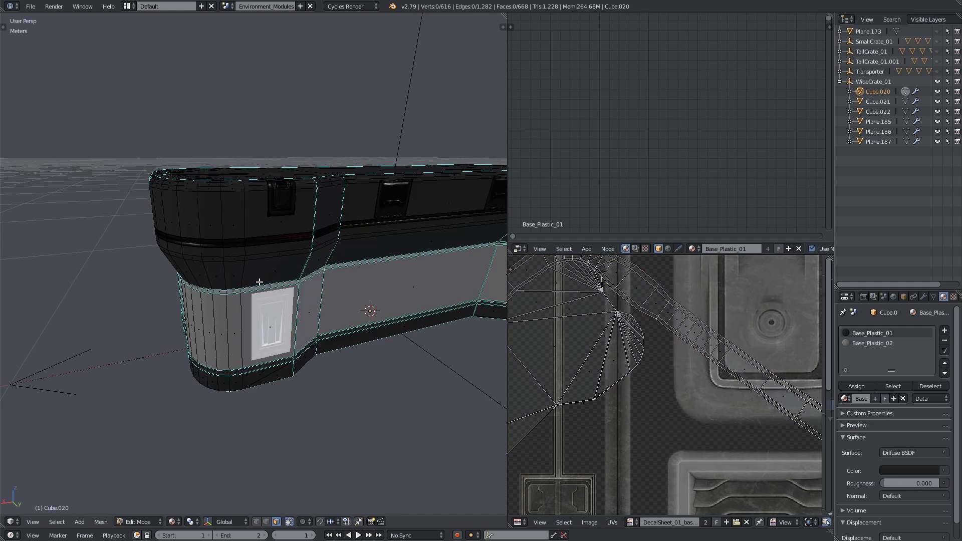
key(l)
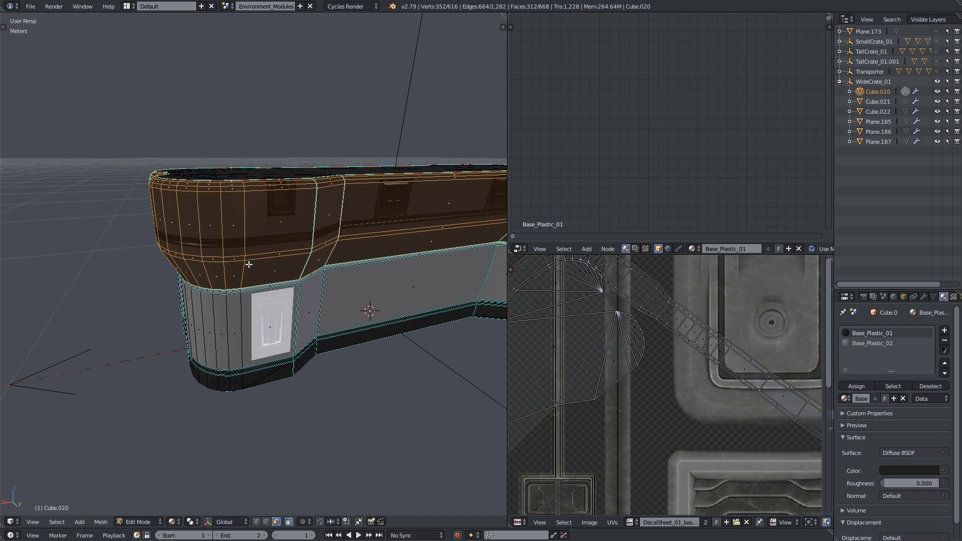
scroll(518, 336, down, 5)
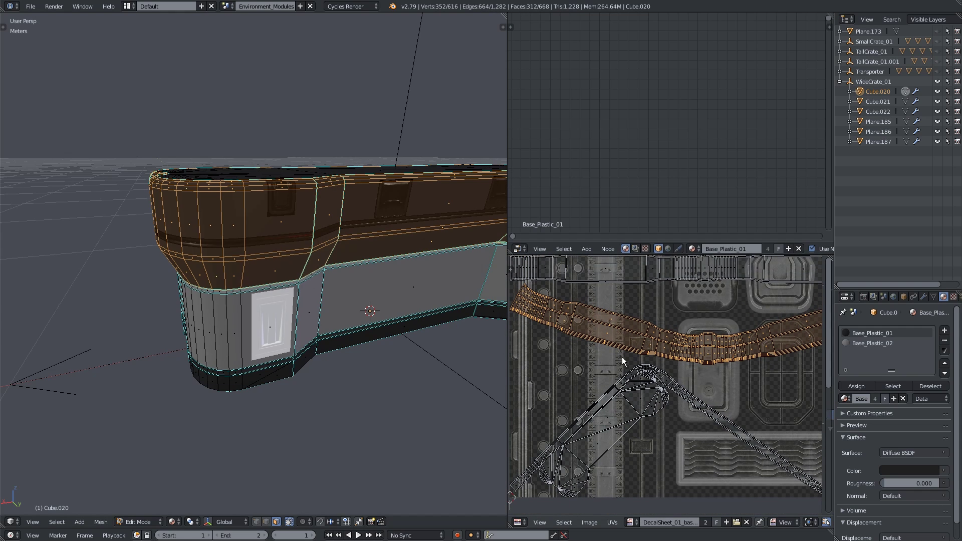
Step: Try straightening the upper dark section's UV island with Follow Active Quads, using the long side face as the active face
middle_drag(310, 301, 316, 303)
scroll(638, 337, up, 4)
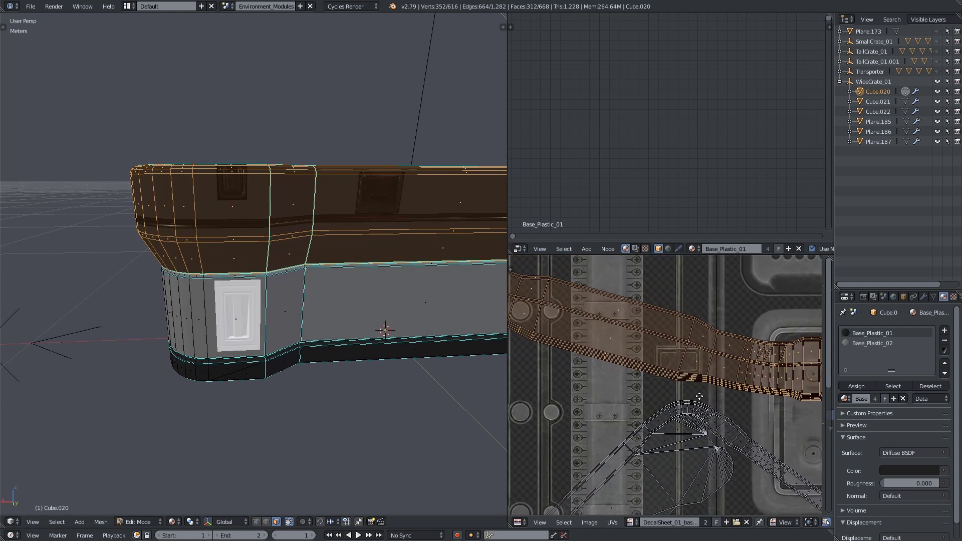
shift+right_click(431, 201)
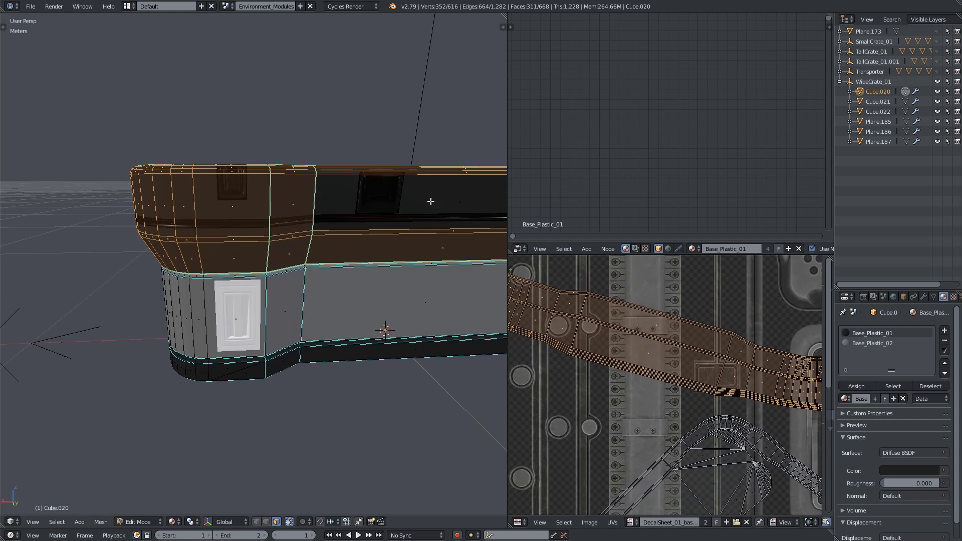
middle_drag(425, 208, 289, 271)
scroll(307, 247, down, 5)
key(u)
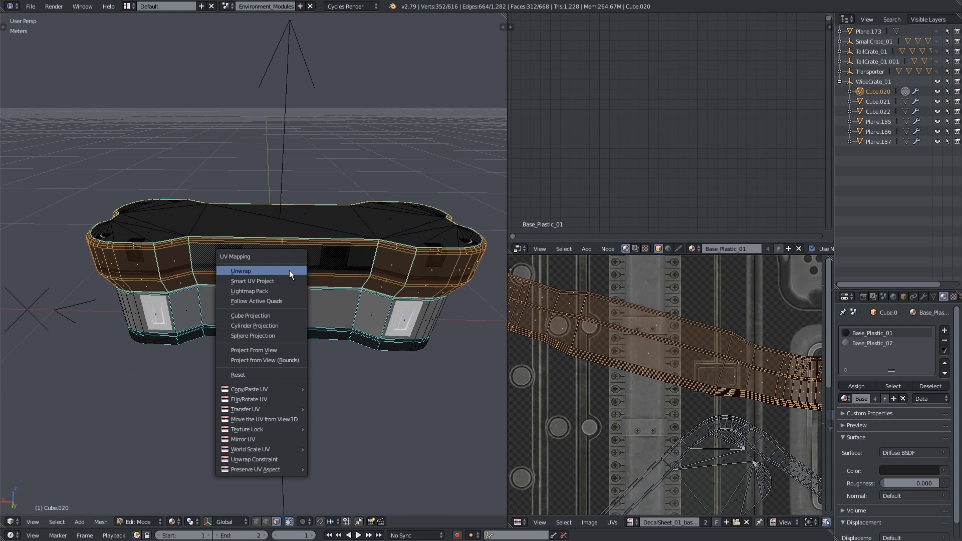
click(279, 293)
click(272, 326)
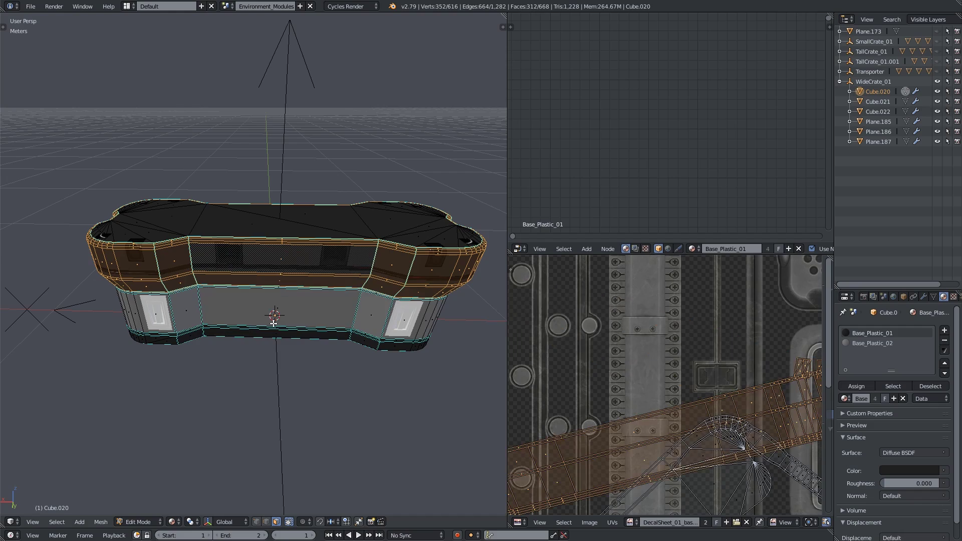
Step: Examine the upper section's slanted UV strip along its full length and compare it with the crate's side faces
scroll(708, 447, down, 5)
scroll(708, 447, up, 2)
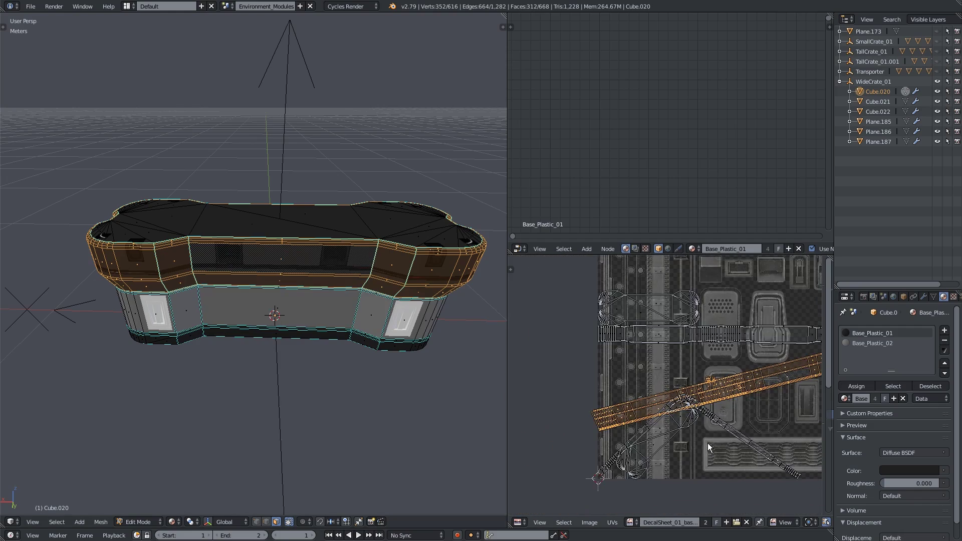
scroll(327, 342, up, 4)
mouse_move(328, 341)
middle_down()
mouse_move(350, 332)
mouse_move(329, 335)
middle_up()
scroll(329, 334, down, 4)
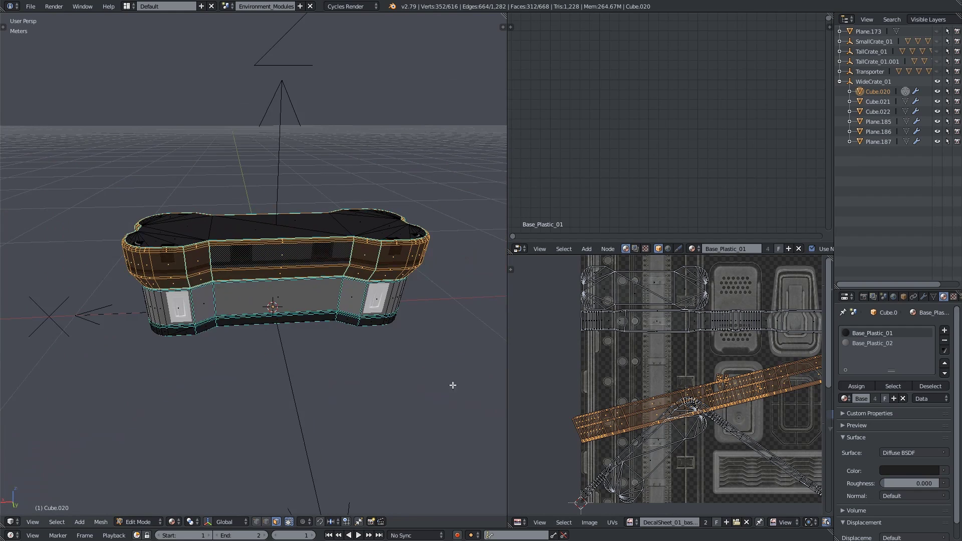
scroll(681, 335, up, 4)
middle_drag(680, 334, 636, 407)
middle_drag(721, 360, 636, 408)
middle_drag(362, 325, 282, 307)
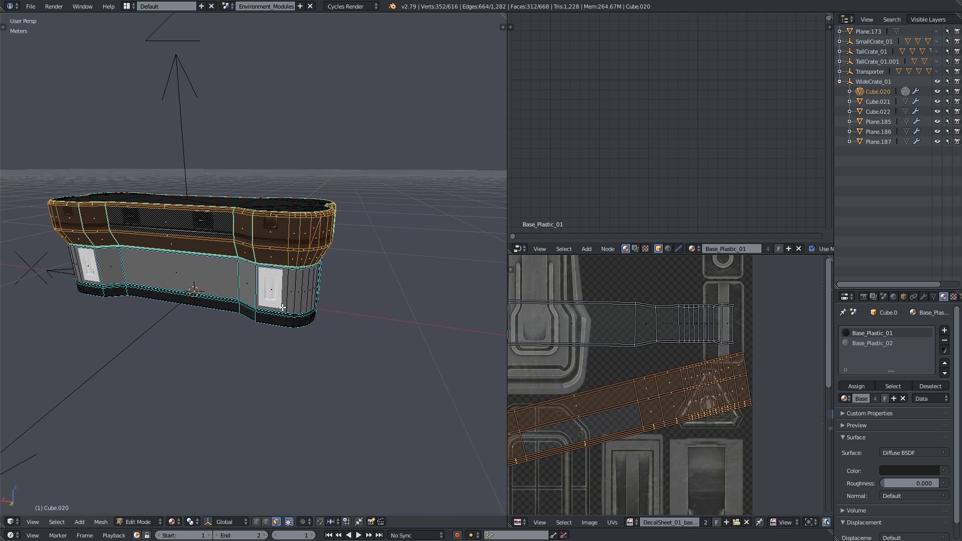
Step: Select only the upper dark side face directly above the corner's white panel and unwrap it by itself
right_click(273, 232)
key(u)
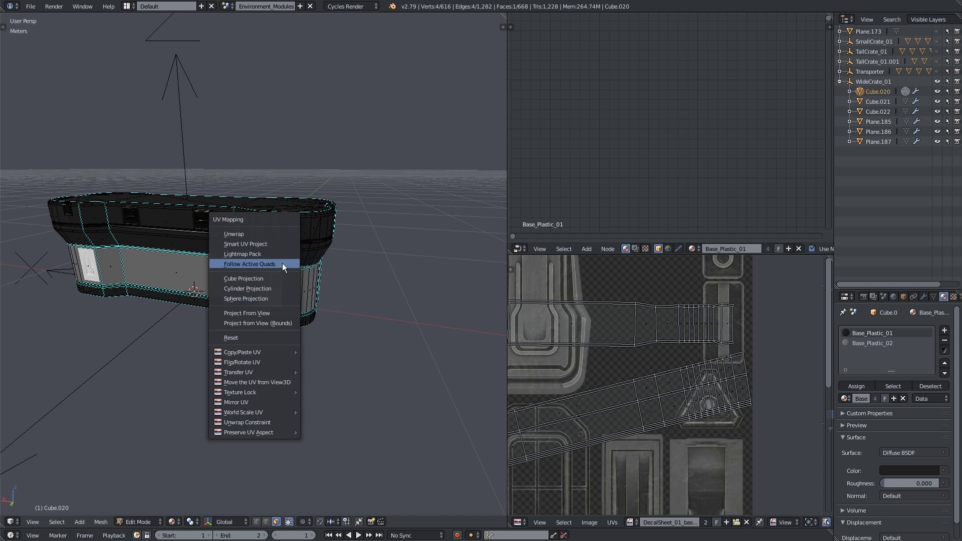
click(265, 233)
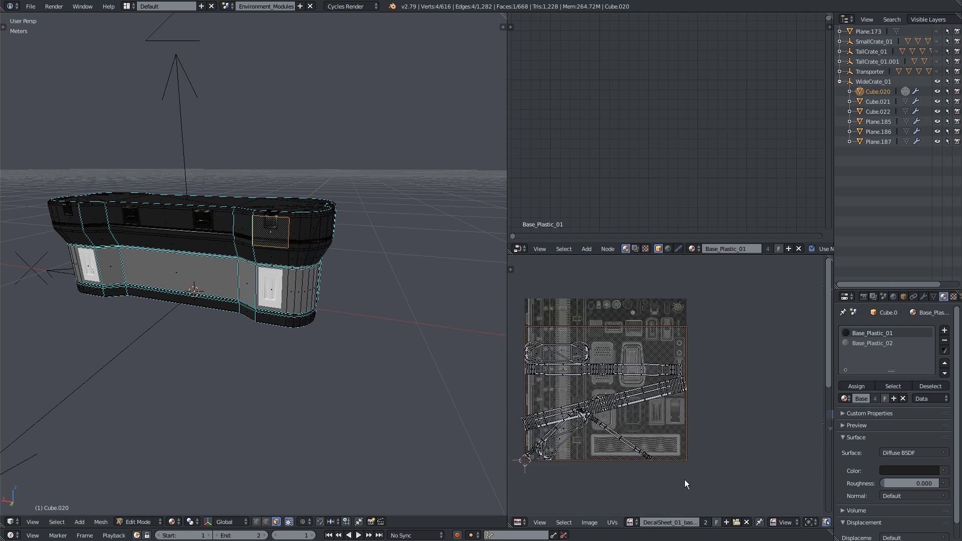
scroll(273, 252, up, 6)
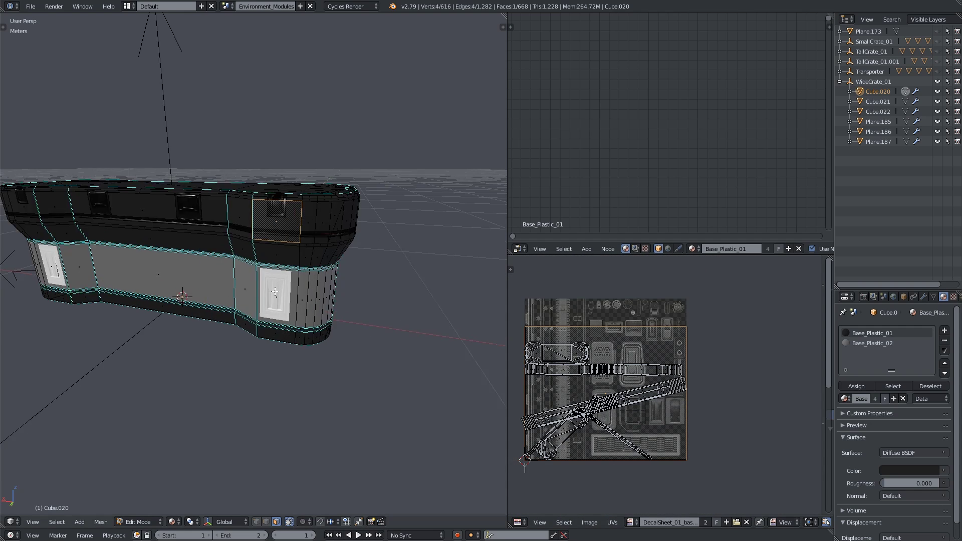
Step: Select all linked faces of the upper dark section and apply Follow Active Quads with the Length Average edge mode from the unwrapped face
key(a)
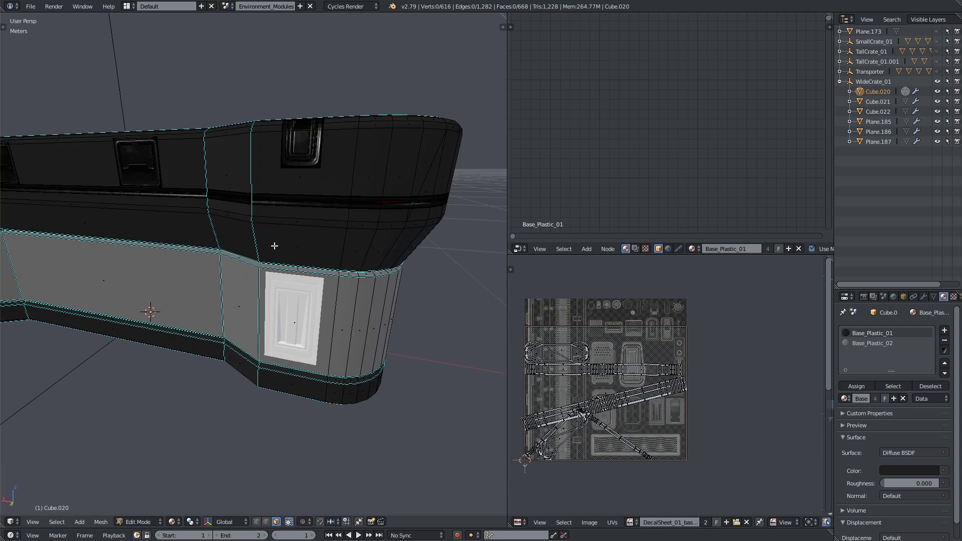
key(l)
shift+click(294, 193)
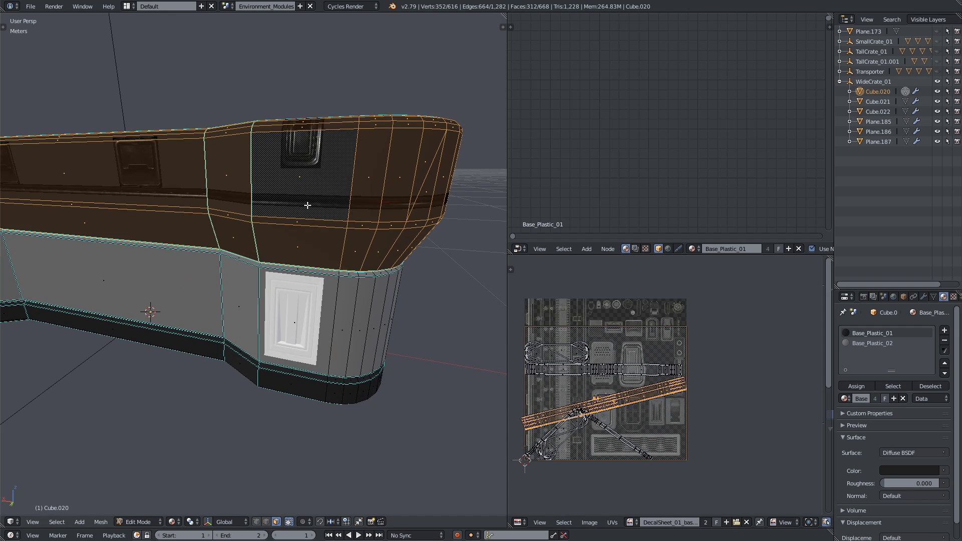
middle_drag(307, 205, 201, 287)
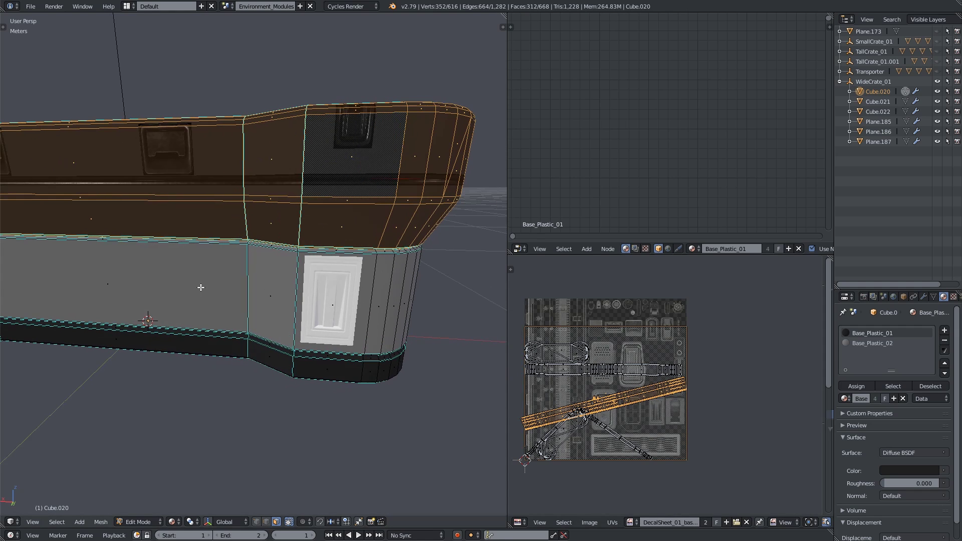
key(u)
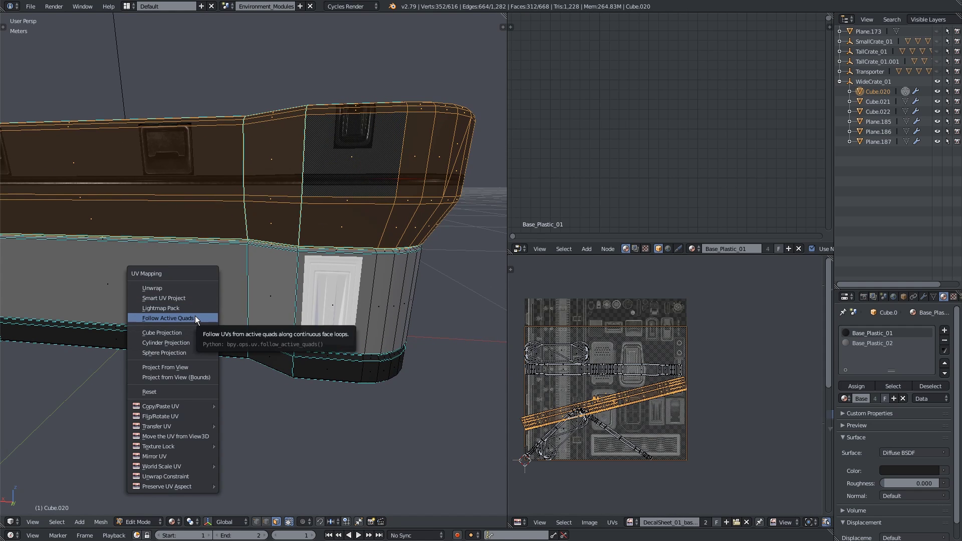
click(194, 315)
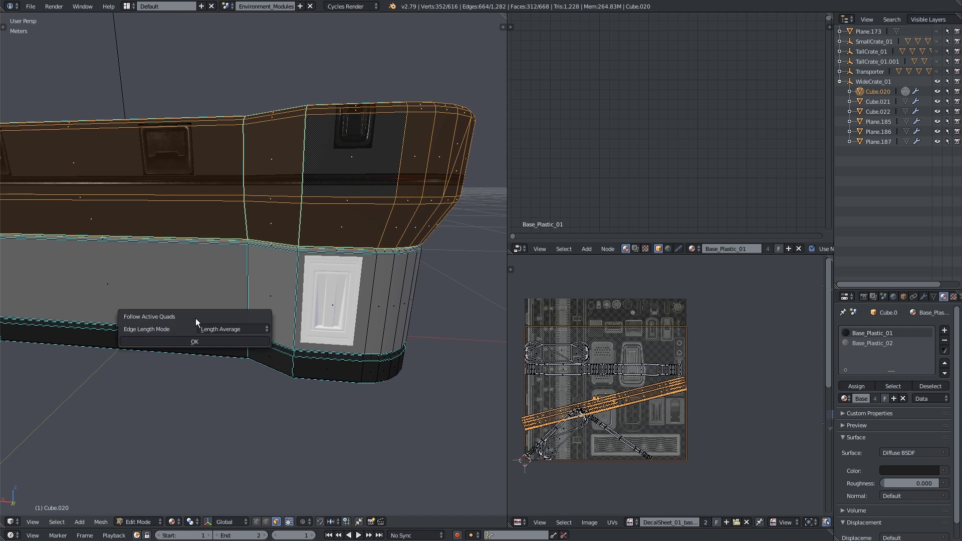
click(202, 342)
Step: Scale down the straightened upper-section UV strip and place it horizontally across the upper part of the decal sheet, spanning its width
scroll(650, 449, down, 10)
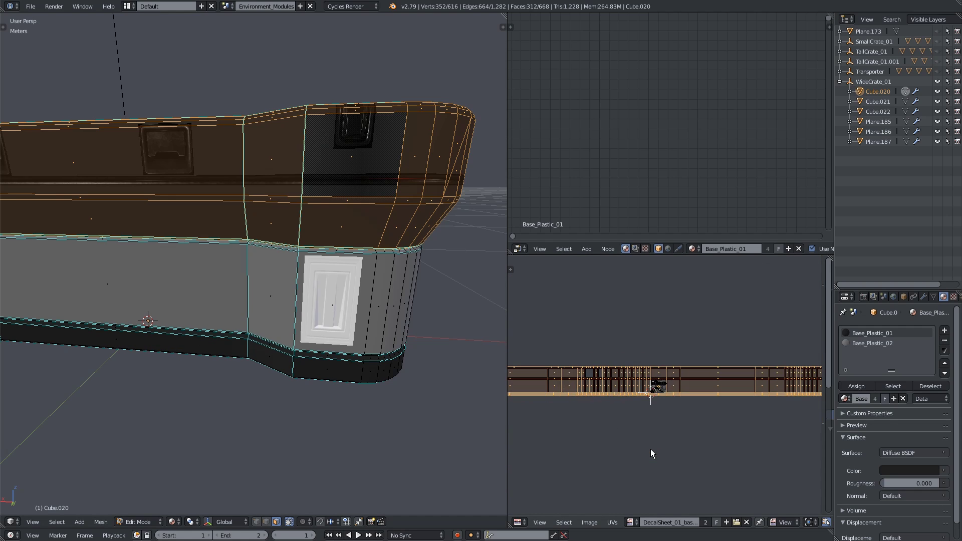
key(s)
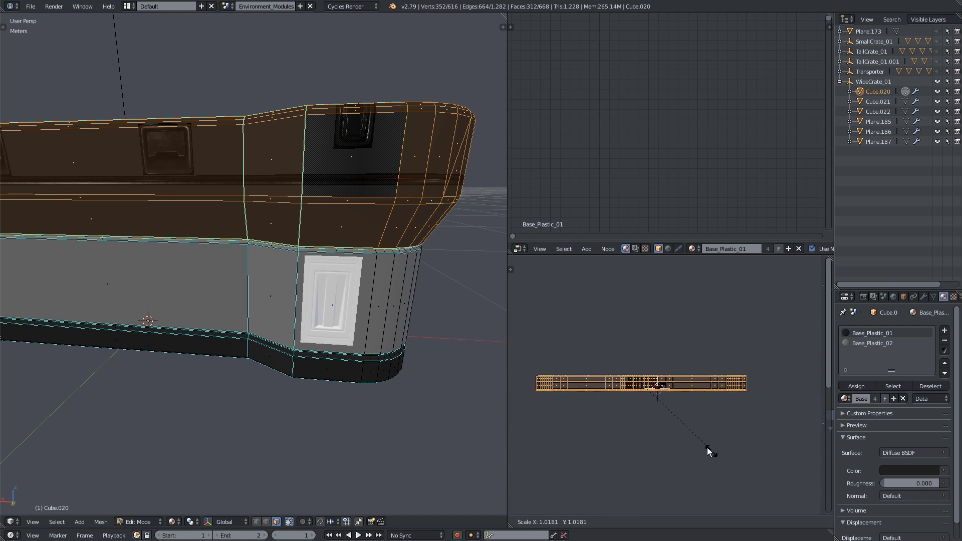
click(645, 393)
scroll(646, 419, up, 10)
key(s)
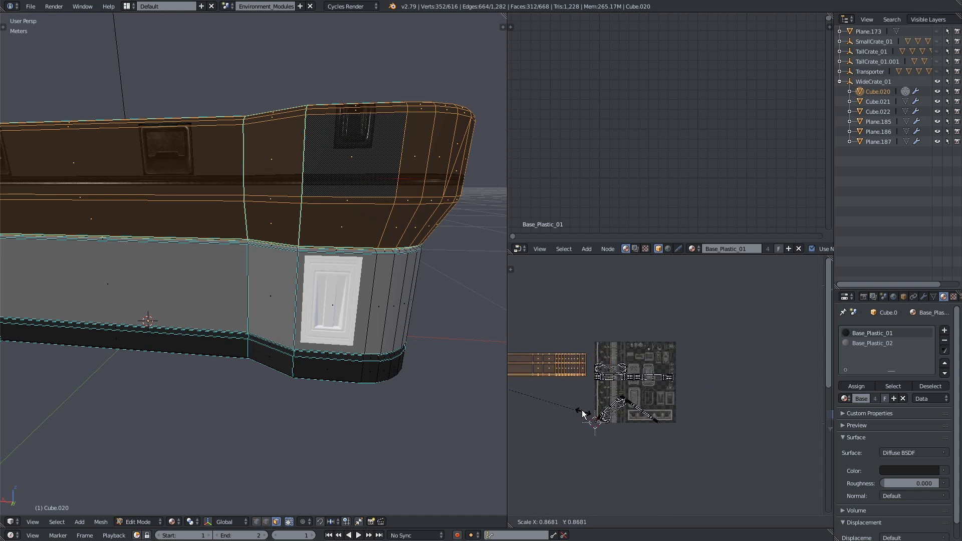
click(621, 383)
key(s)
click(623, 376)
scroll(624, 375, up, 3)
scroll(623, 376, up, 3)
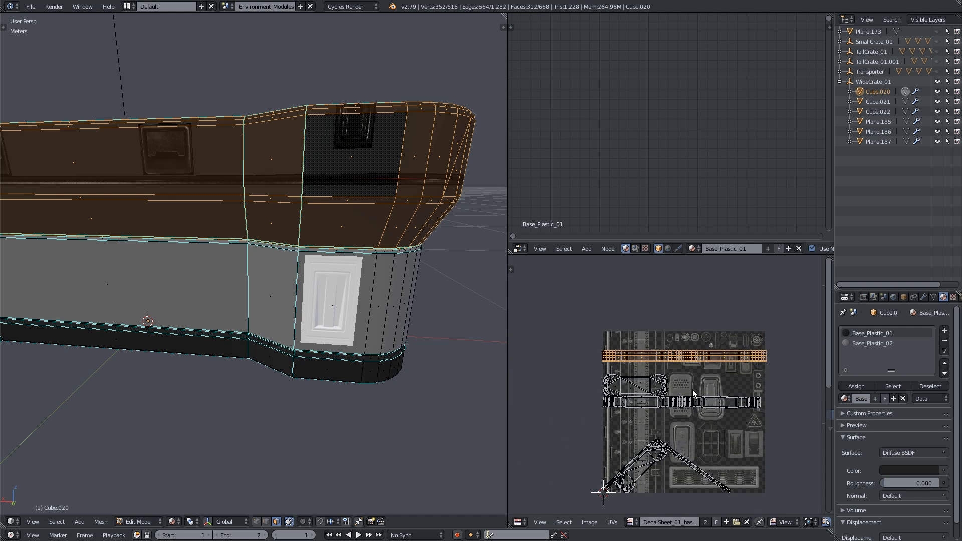
middle_drag(481, 326, 476, 350)
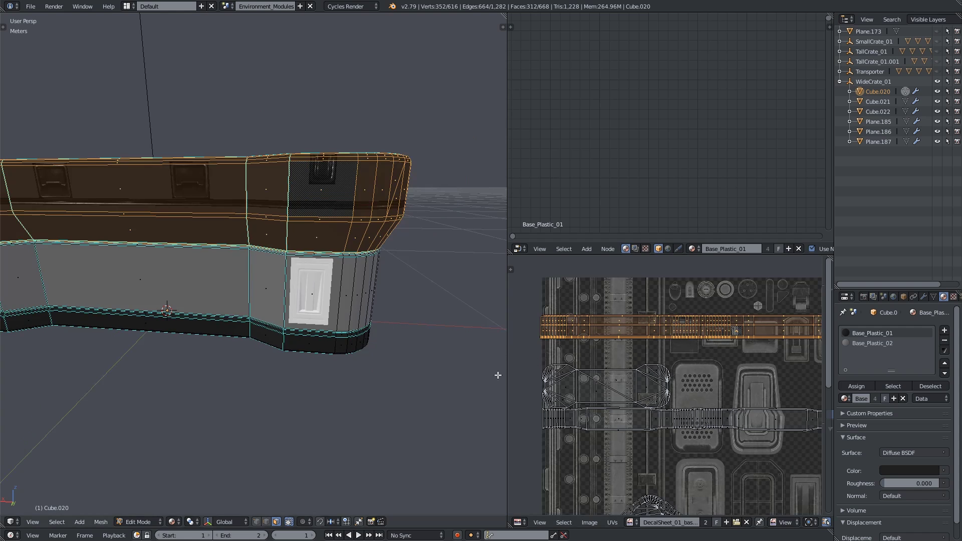
Step: Select only the long middle face of the grey side band and unwrap it by itself
click(700, 420)
scroll(339, 333, down, 3)
middle_drag(351, 326, 227, 275)
scroll(222, 279, up, 3)
key(l)
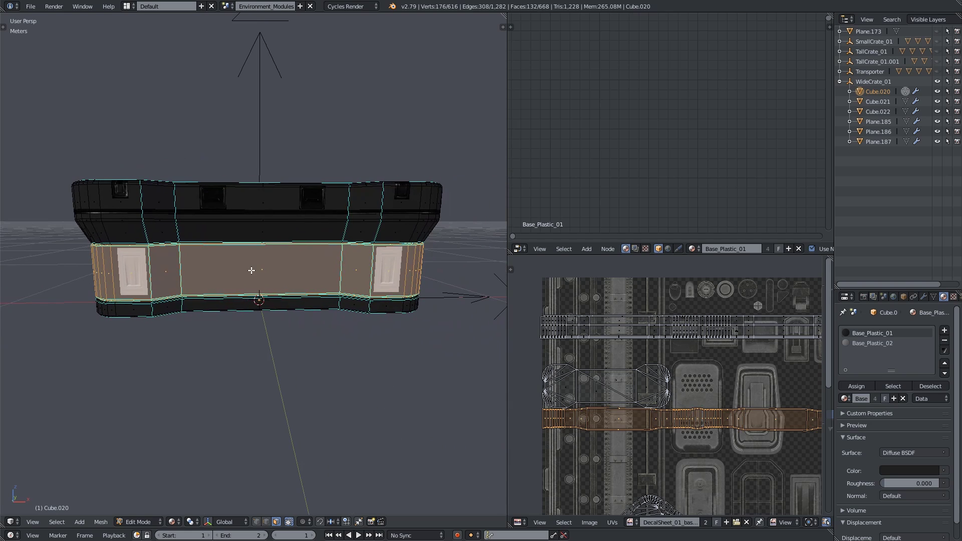
right_click(251, 270)
key(u)
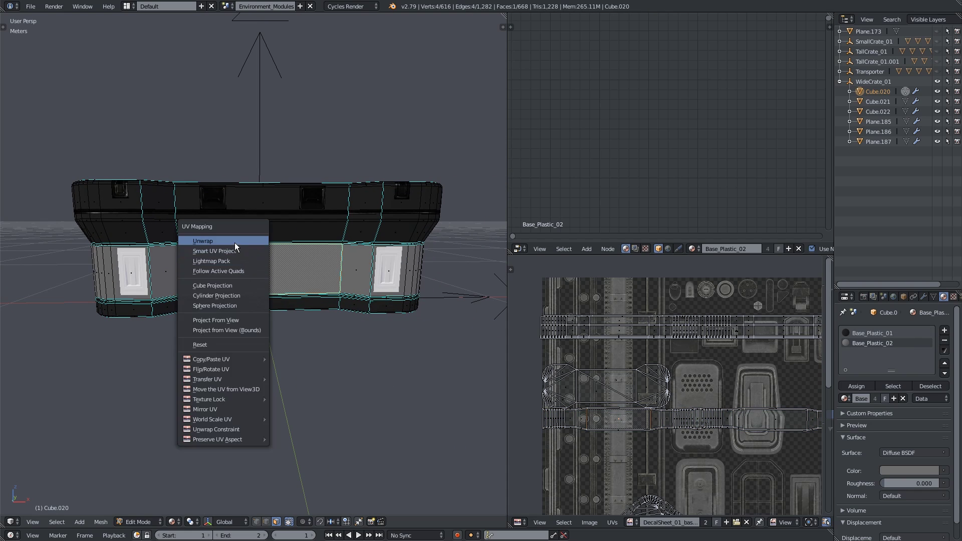
click(234, 242)
scroll(525, 383, down, 5)
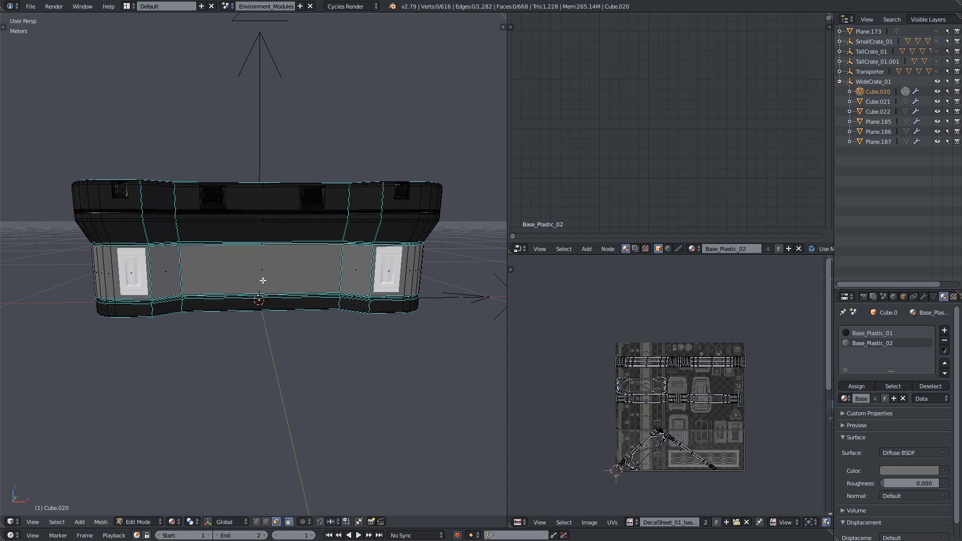
Step: Select all linked faces of the grey side band and straighten their UVs with Follow Active Quads from the unwrapped middle face
key(l)
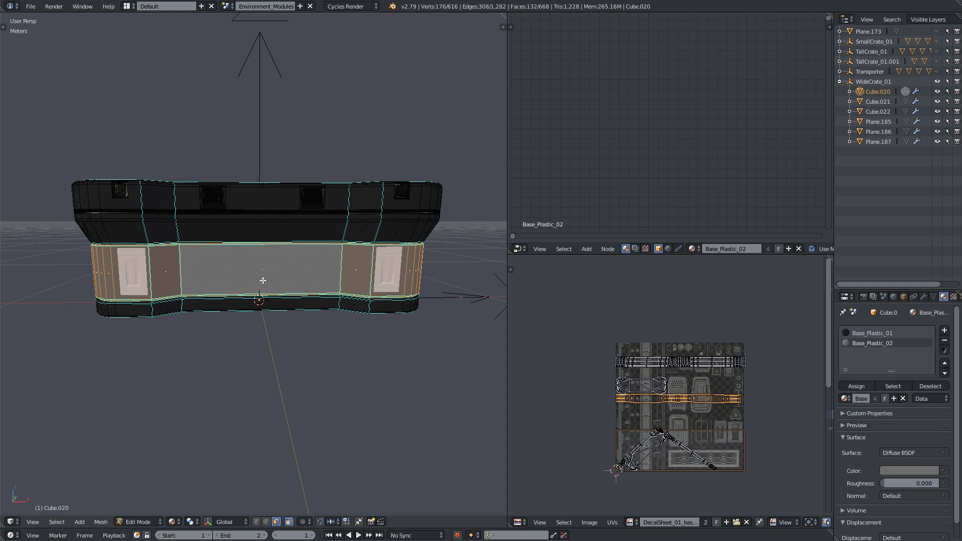
key(u)
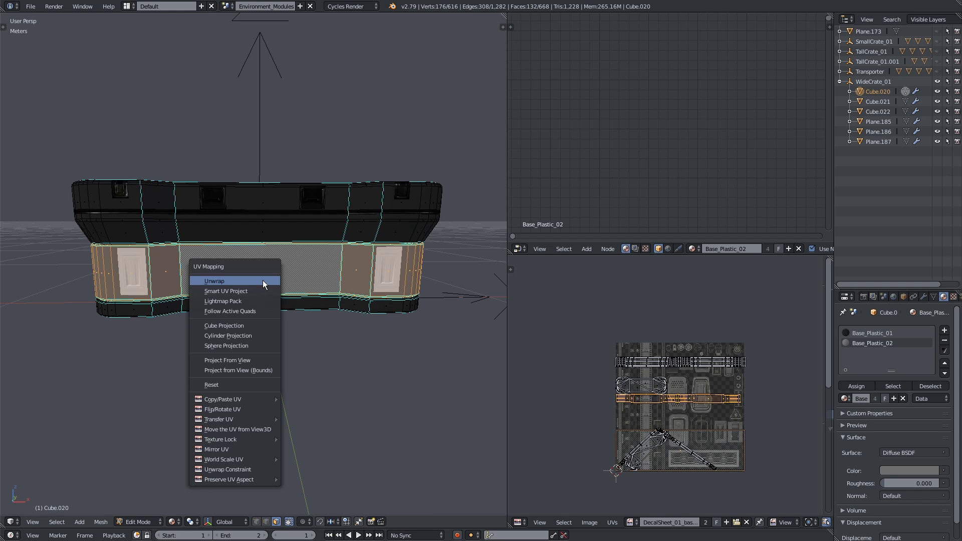
click(253, 311)
click(255, 331)
Step: Scale down the grey band's straightened UV strip and place it on the decal sheet just below the upper section's strip
key(s)
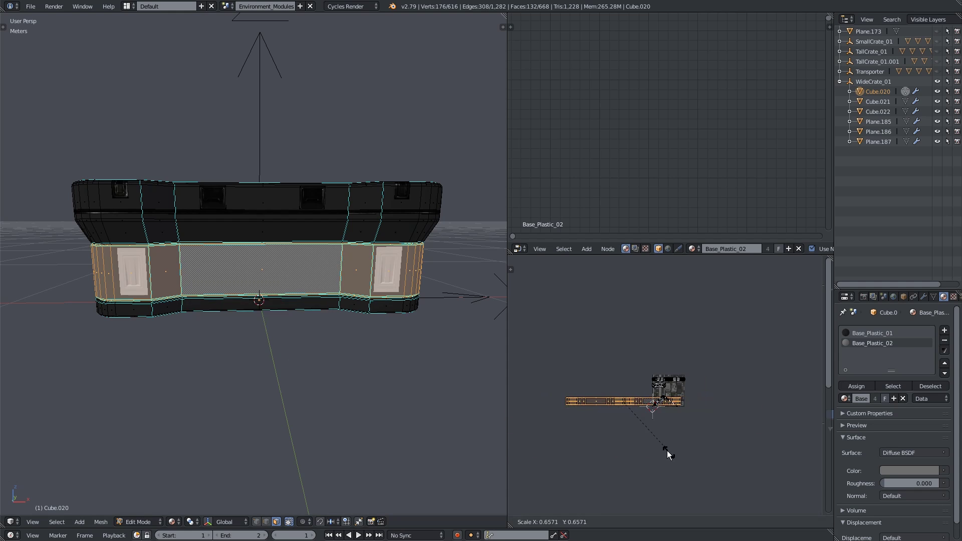
scroll(641, 435, up, 5)
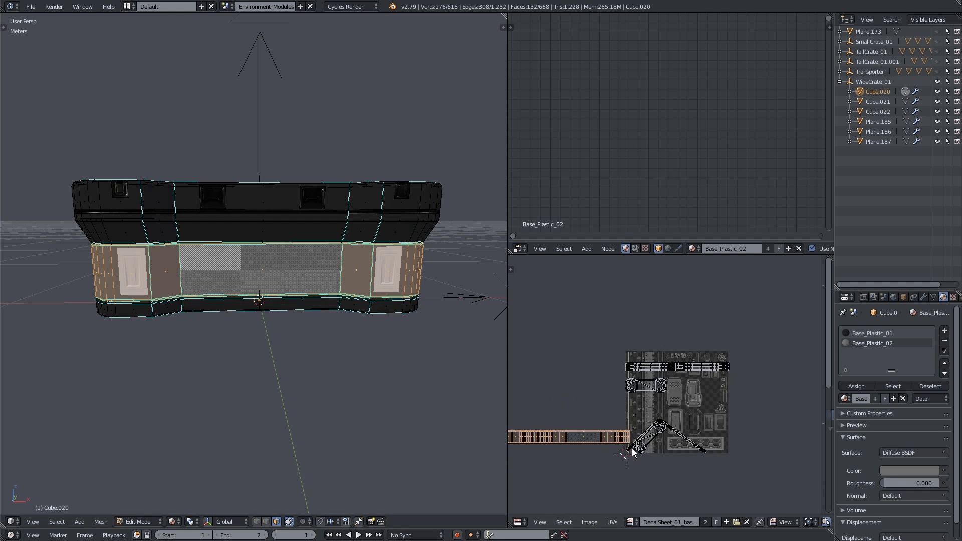
click(705, 416)
key(g)
click(712, 393)
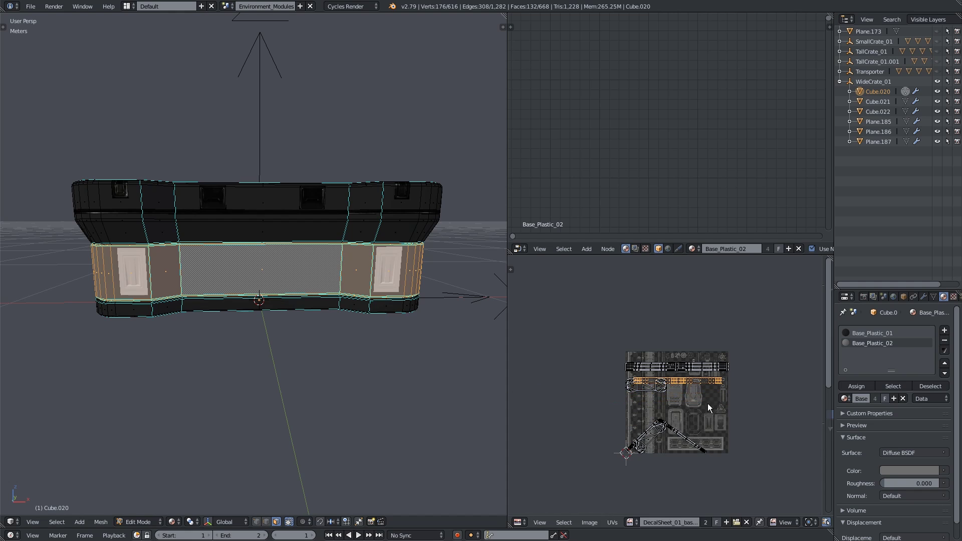
scroll(707, 404, up, 4)
middle_drag(686, 425, 677, 323)
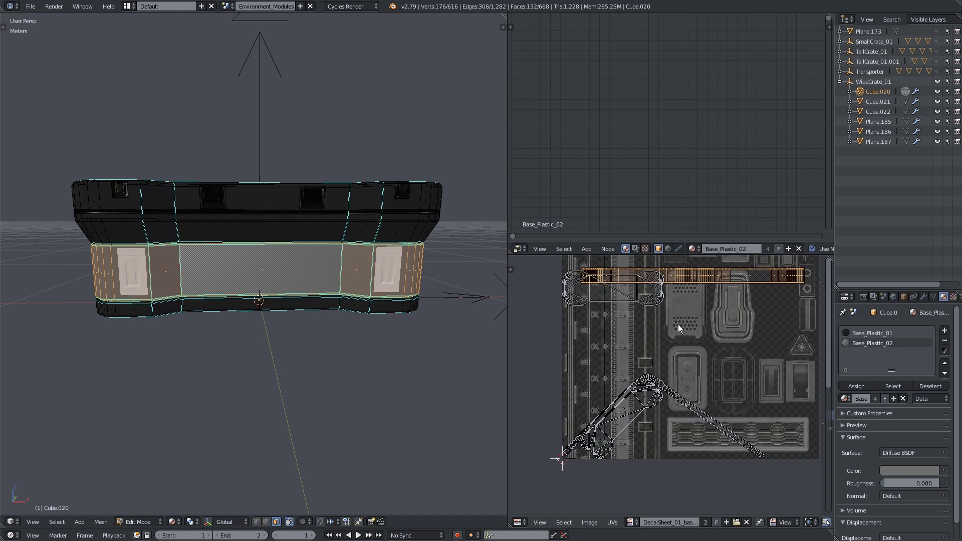
Step: Select only the long face of the dark lower side strip beneath the grey band and unwrap it by itself
right_click(683, 399)
middle_drag(294, 316, 285, 244)
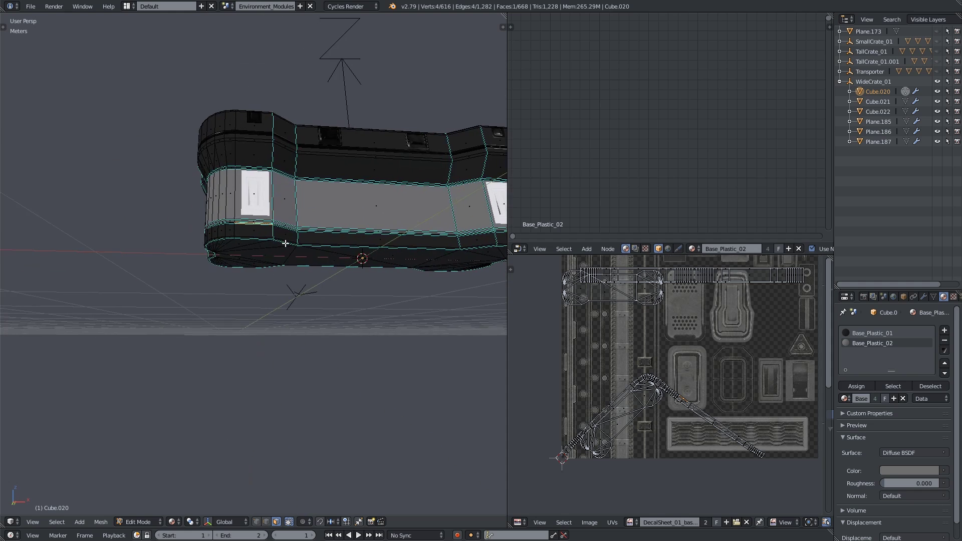
scroll(281, 270, up, 5)
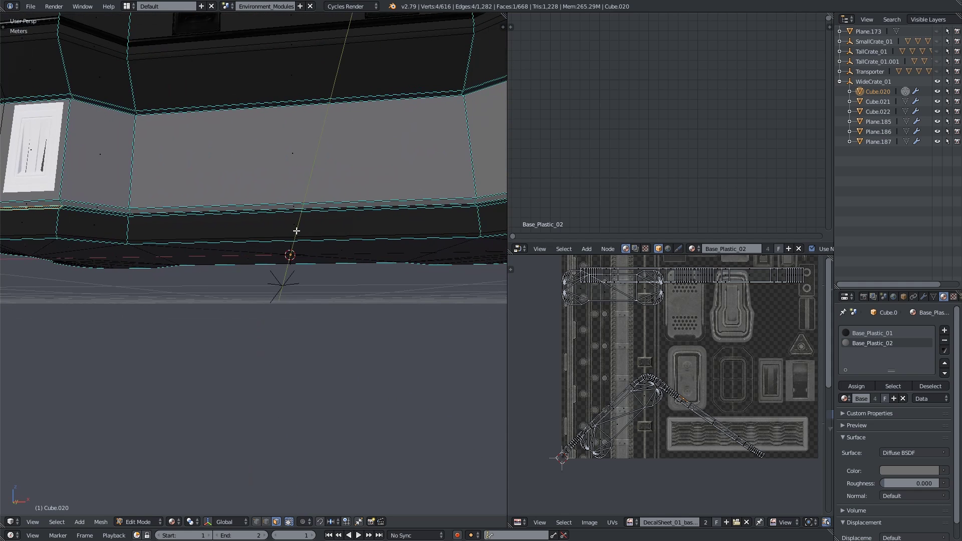
right_click(296, 231)
scroll(296, 230, up, 3)
middle_drag(281, 253, 293, 303)
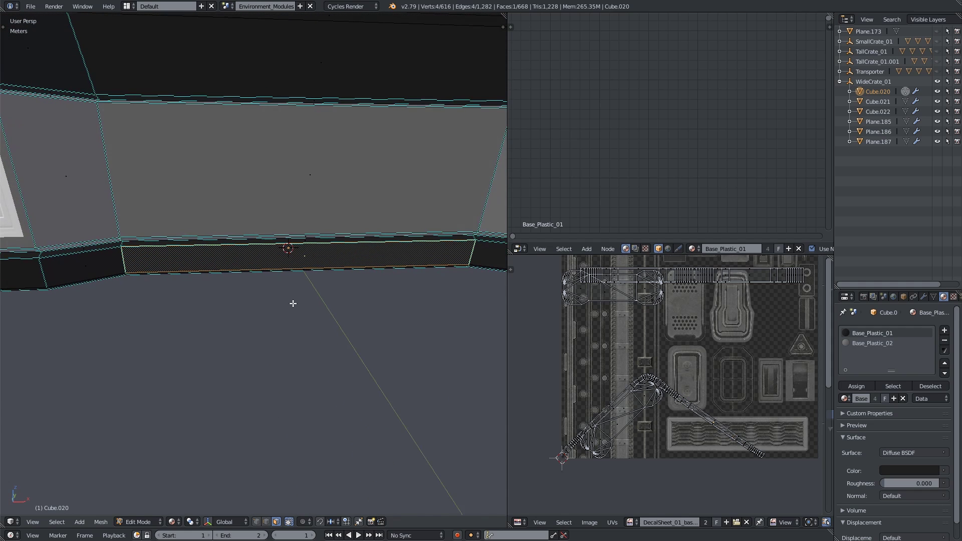
key(u)
click(269, 273)
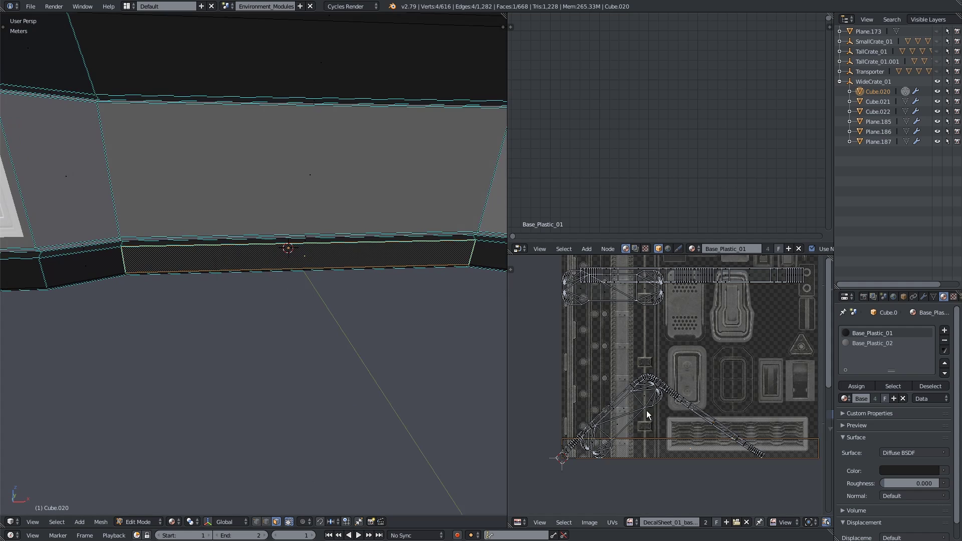
Step: Select all faces linked to the dark lower side strip, check where they join the underside cap, and switch to edge selection mode
middle_drag(287, 337, 260, 239)
key(l)
scroll(111, 249, down, 3)
scroll(612, 440, up, 4)
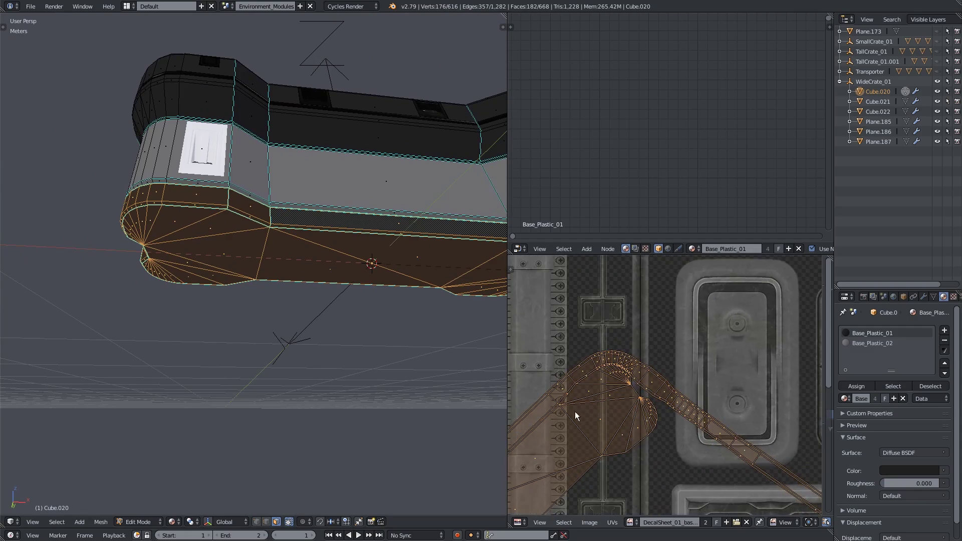
click(266, 521)
middle_drag(201, 338, 269, 257)
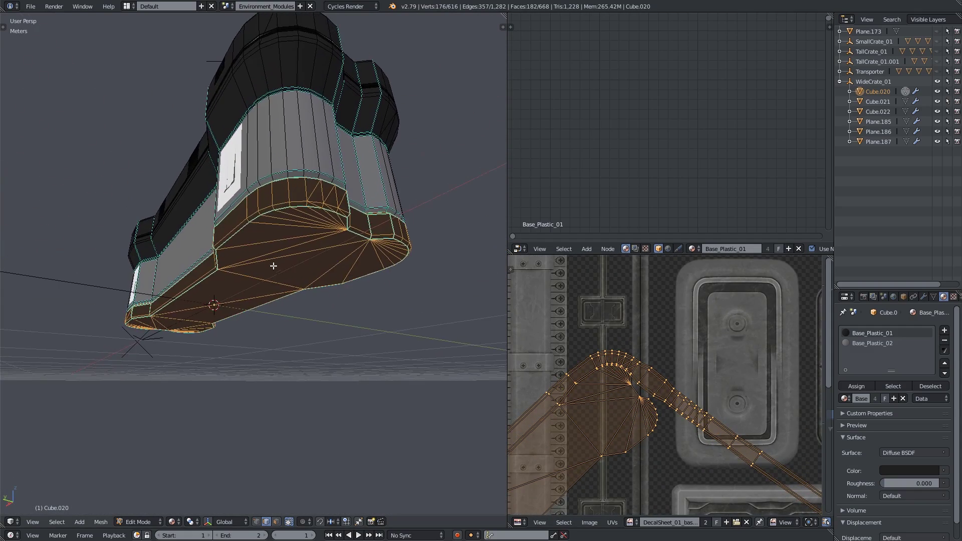
Step: Start a new edge selection where the dark lower side strip meets the underside cap, covering one long side and the adjoining rounded corner
scroll(257, 249, up, 5)
key(a)
alt+right_click(258, 191)
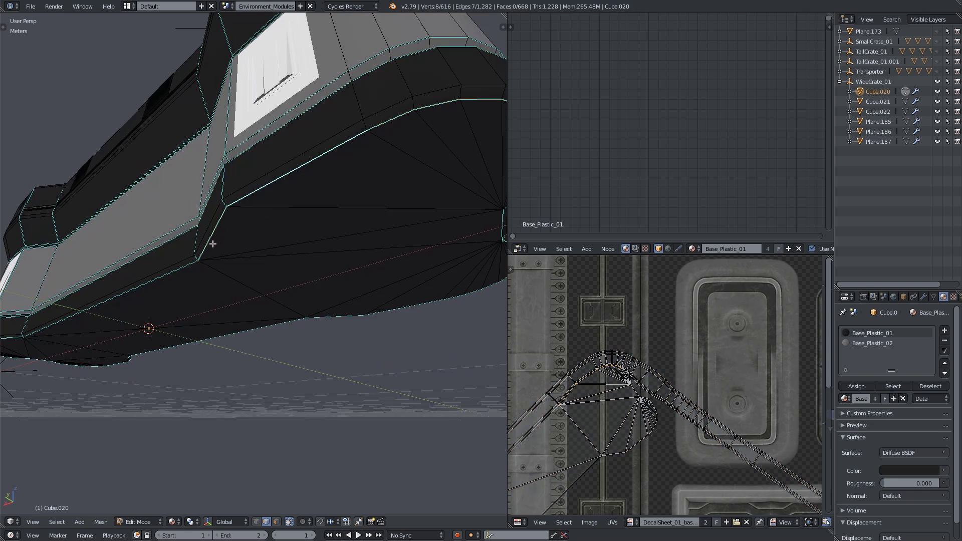
shift+right_click(167, 273)
middle_drag(168, 274, 140, 249)
alt+shift+right_click(184, 270)
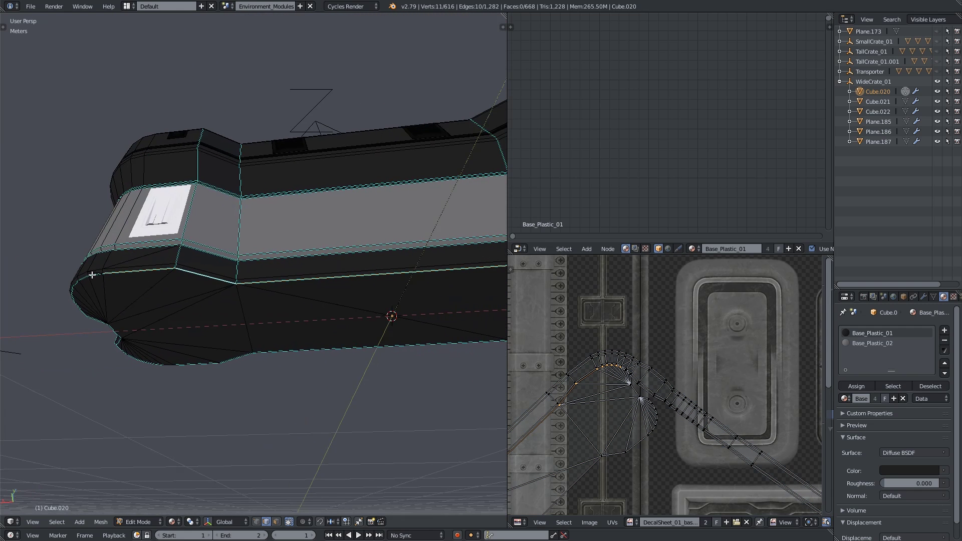
middle_drag(95, 280, 340, 308)
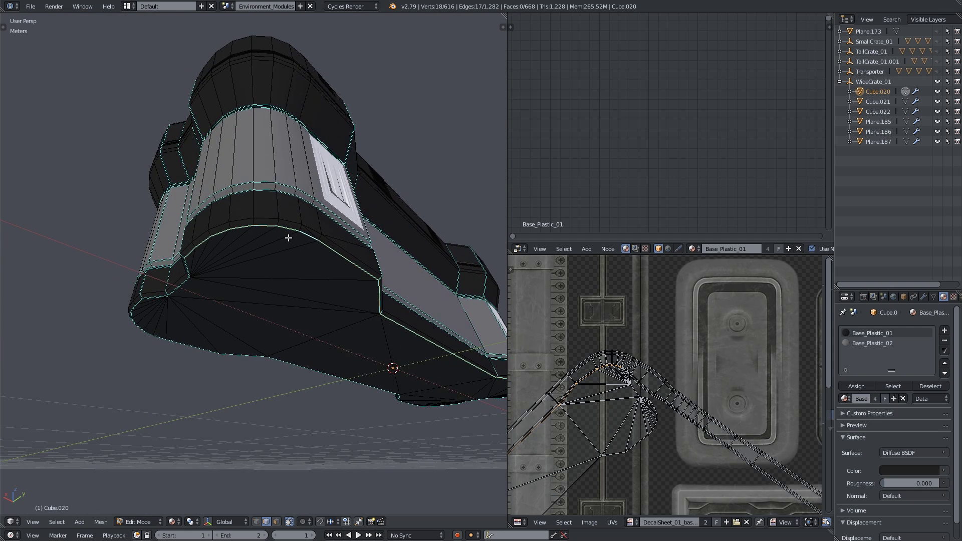
middle_drag(288, 237, 284, 214)
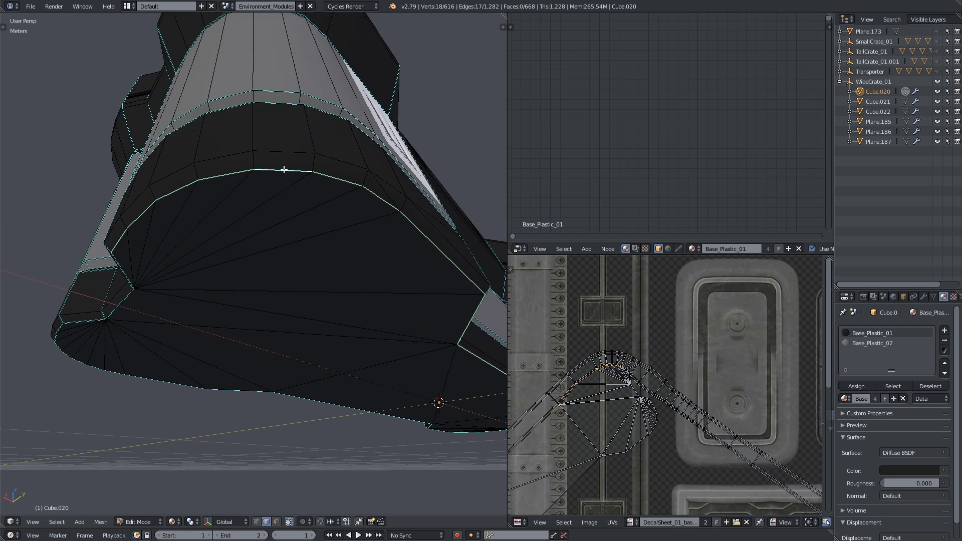
Step: Set the viewport shading to Solid and add the short border edge in the recess between the two rounded corners
scroll(251, 221, down, 2)
click(172, 521)
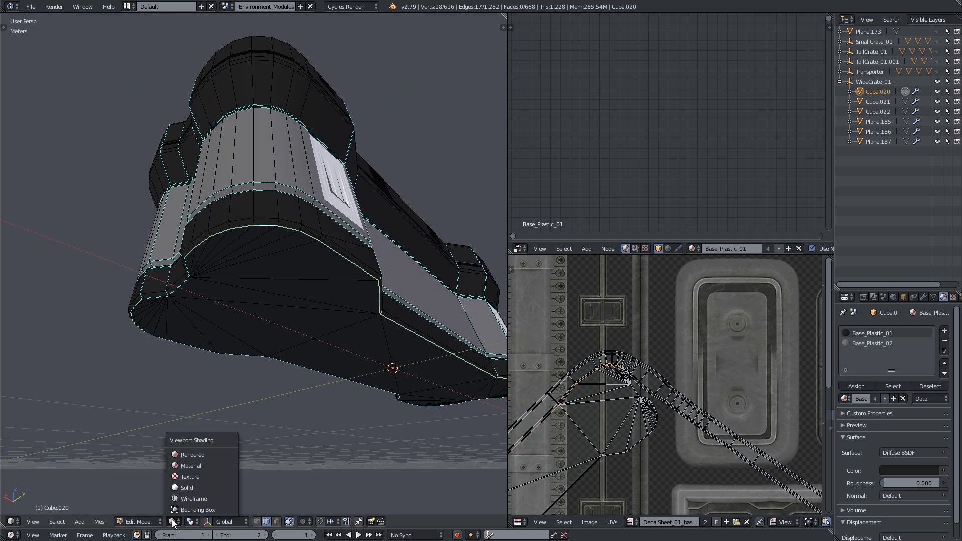
click(191, 493)
middle_drag(210, 401, 285, 275)
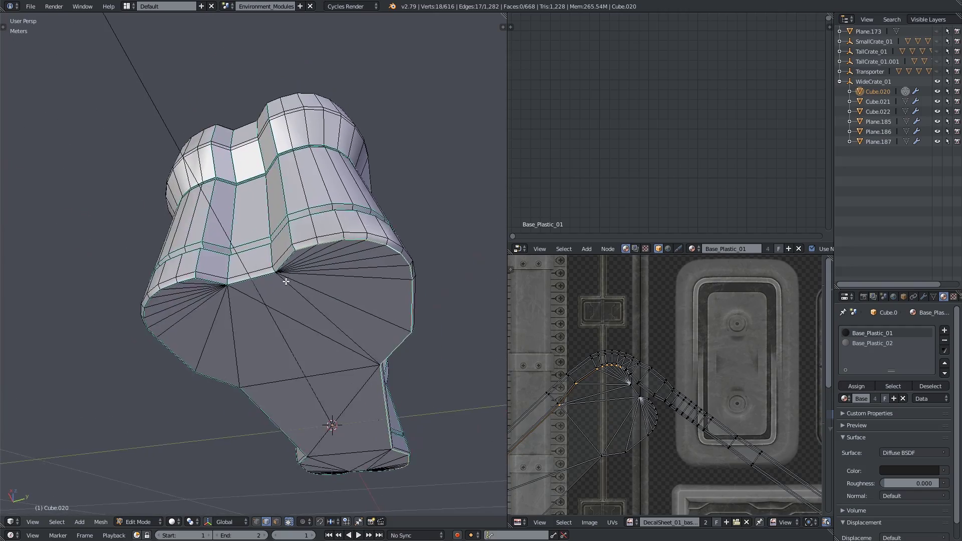
scroll(414, 227, up, 2)
scroll(320, 245, up, 1)
key(z)
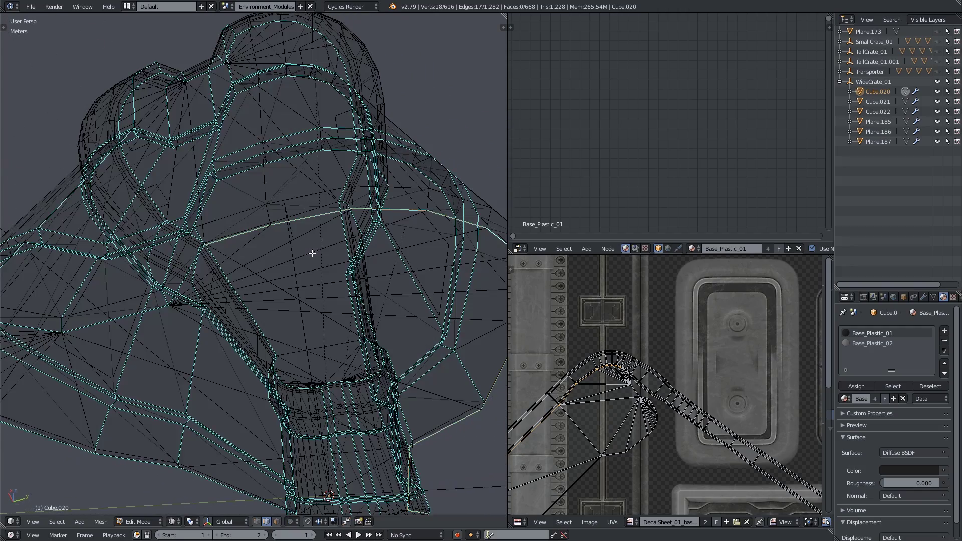
middle_drag(288, 258, 302, 283)
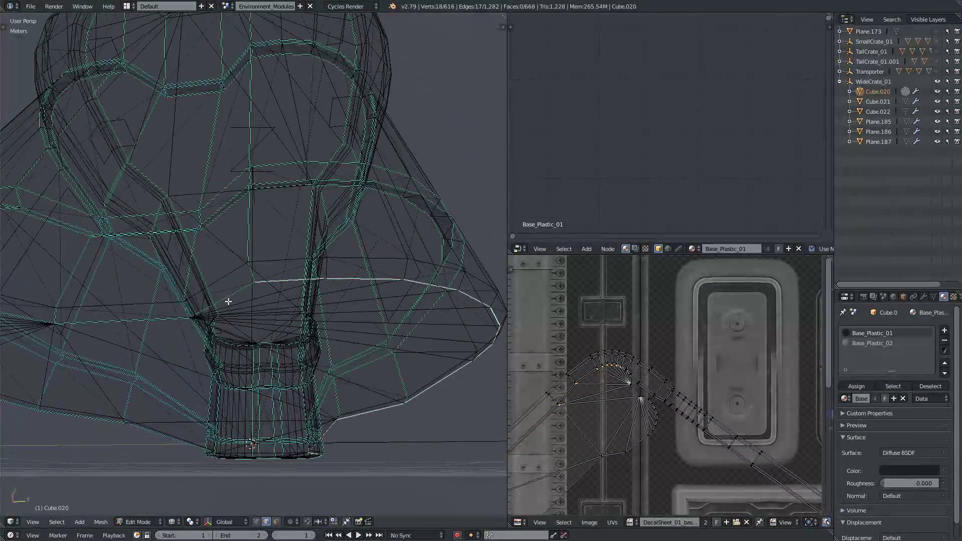
middle_drag(195, 311, 359, 271)
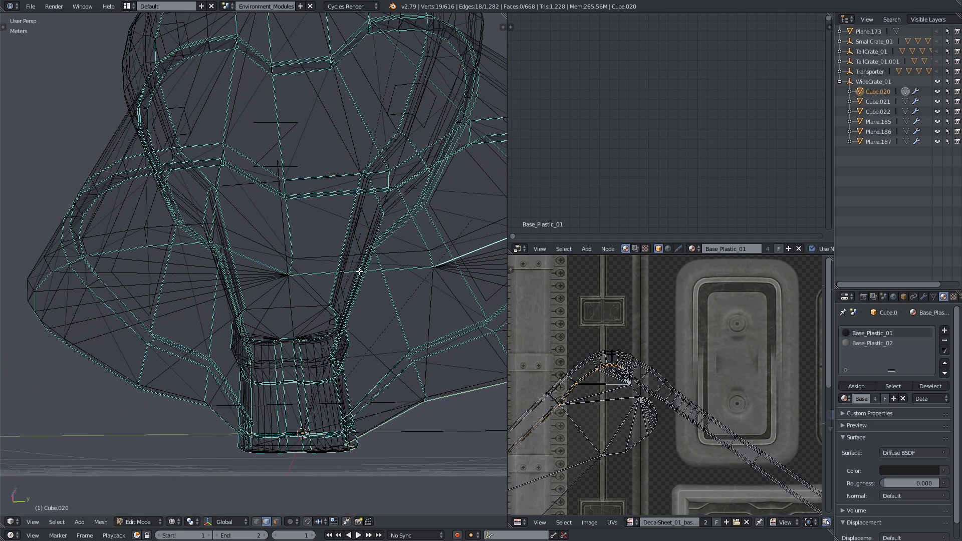
shift+right_click(335, 274)
shift+right_click(331, 275)
key(z)
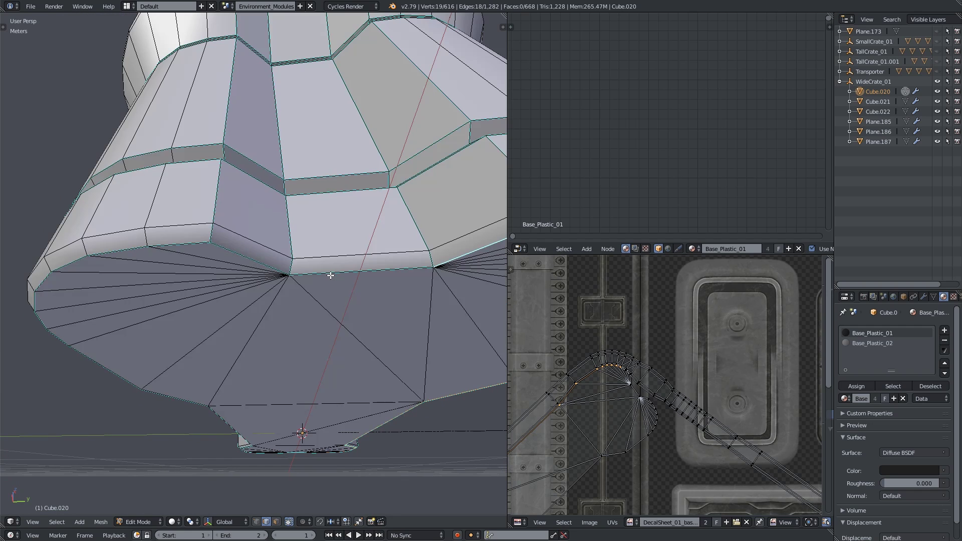
shift+right_click(321, 273)
Step: Extend the border edge selection around the second rounded corner, along the other long side and around the crate's far end
shift+right_click(233, 251)
alt+shift+right_click(182, 245)
middle_drag(110, 275, 299, 247)
scroll(289, 278, up, 4)
middle_drag(289, 279, 281, 264)
shift+right_click(282, 264)
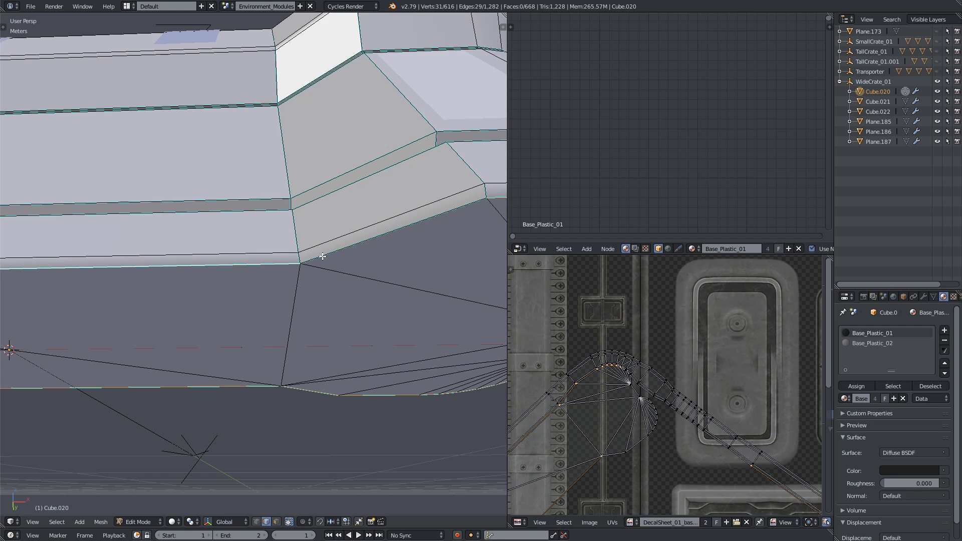
mouse_move(322, 256)
middle_down()
mouse_move(397, 260)
mouse_move(323, 246)
middle_up()
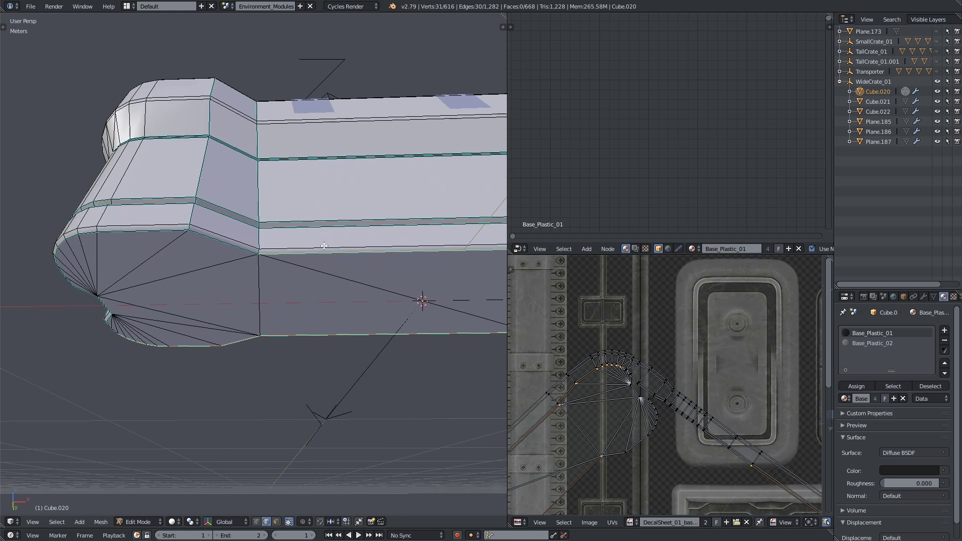
ctrl+right_click(211, 241)
middle_drag(211, 241, 272, 195)
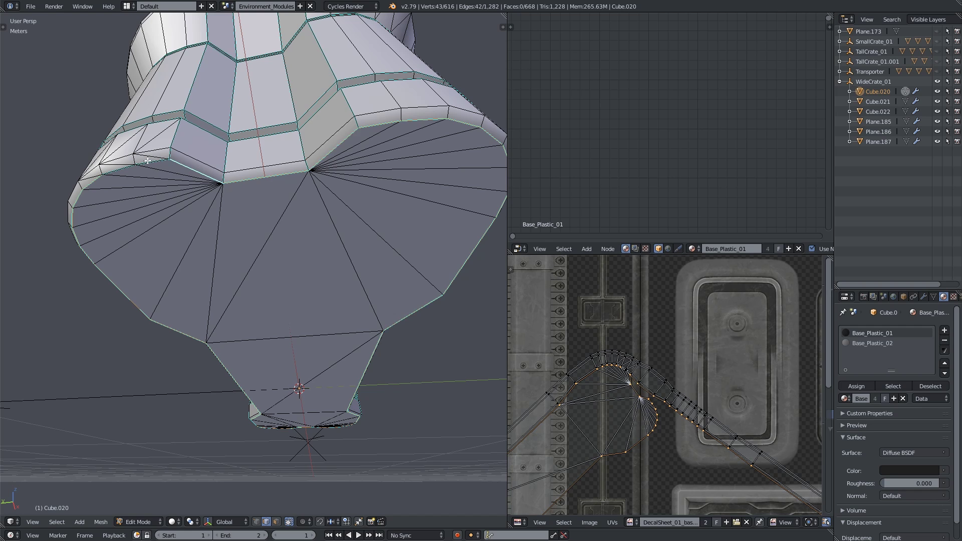
Step: Correct the last edges of the border loop around the underside cap and mark the loop as a seam
scroll(155, 160, up, 3)
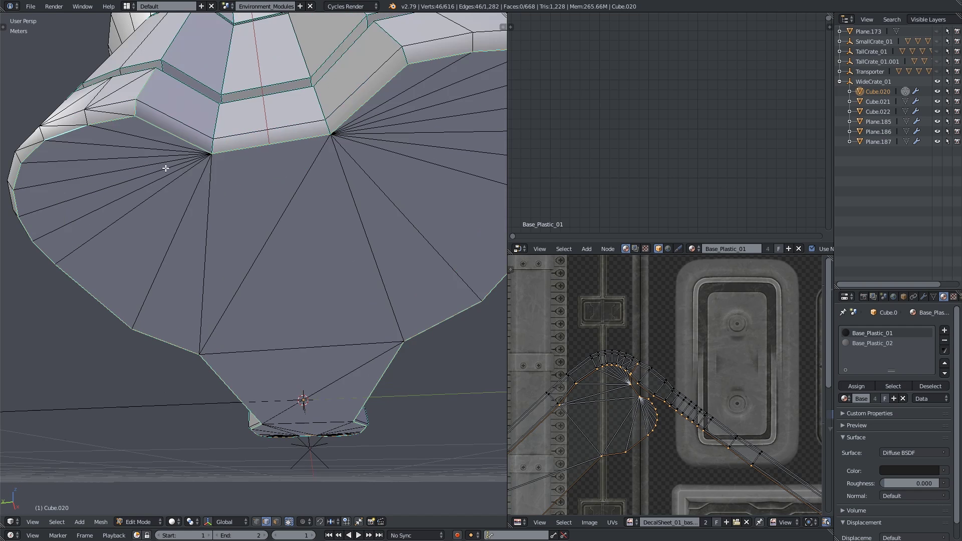
middle_drag(175, 119, 273, 201)
scroll(303, 235, up, 2)
key(ctrl+e)
click(272, 203)
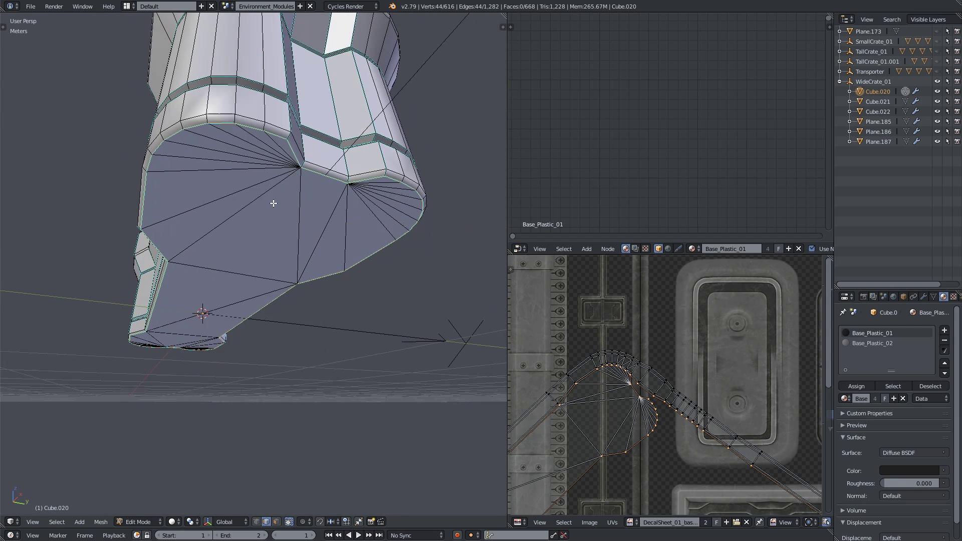
scroll(273, 203, down, 2)
key(a)
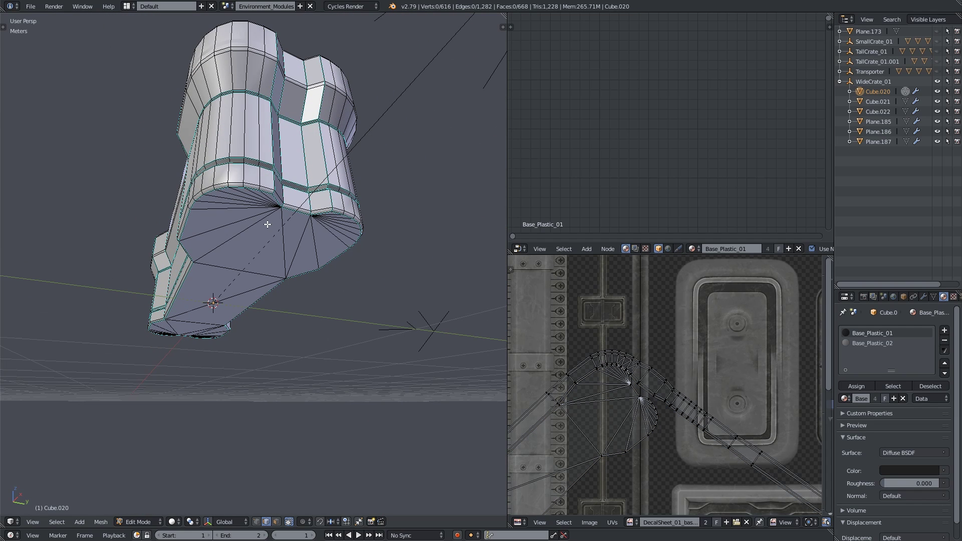
Step: Select only the linked faces of the underside cap in face selection mode and unwrap them
key(a)
scroll(267, 224, down, 2)
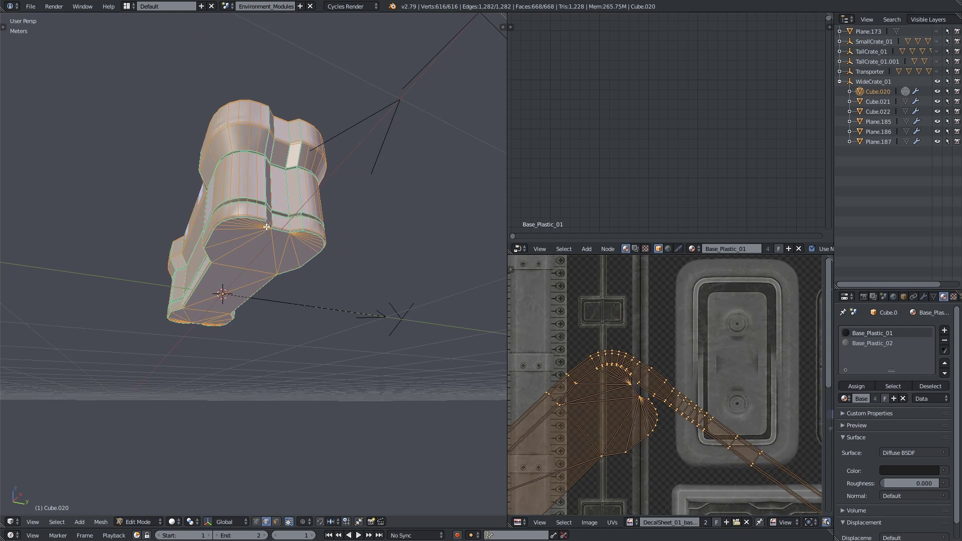
key(a)
key(3)
middle_drag(320, 346, 261, 303)
key(l)
scroll(624, 400, down, 4)
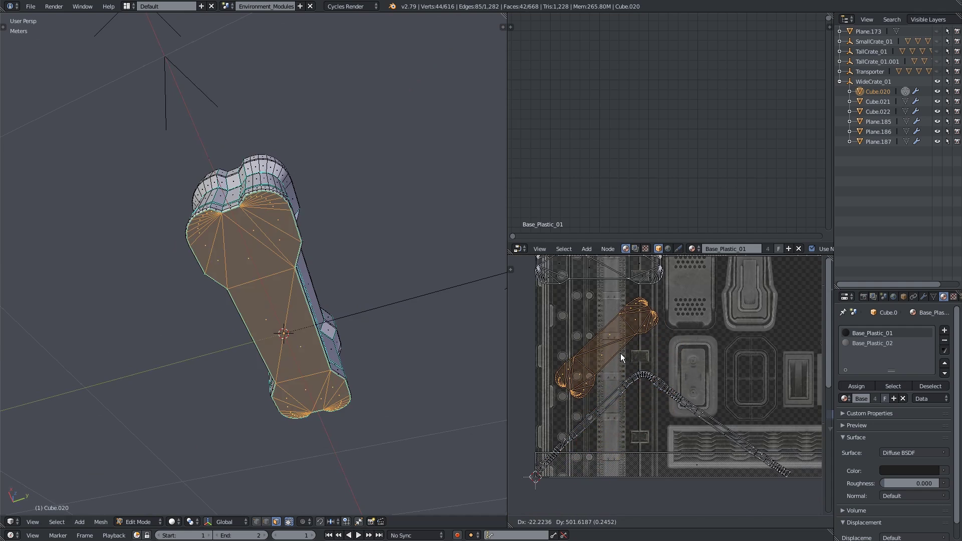
middle_drag(310, 280, 278, 273)
key(u)
click(277, 272)
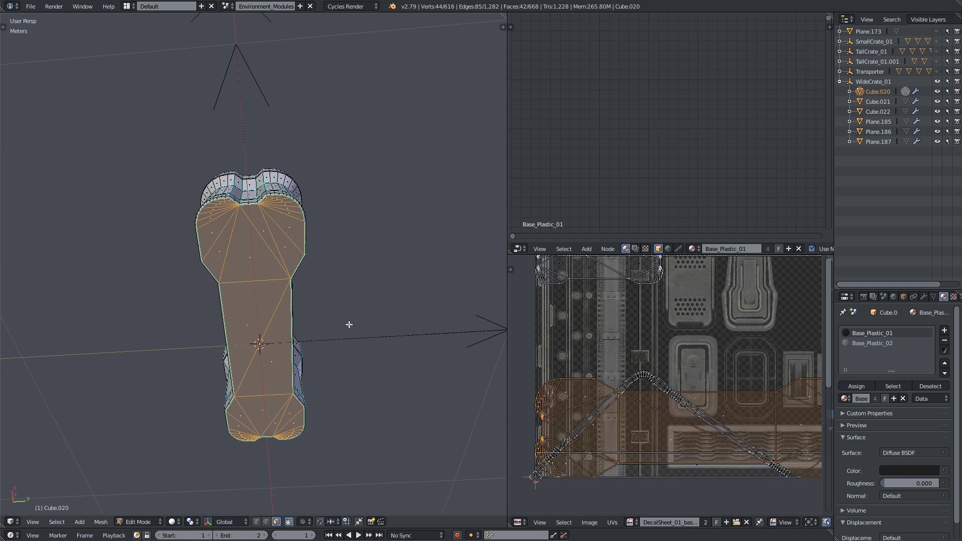
Step: Scale down the underside cap's UV island and place it on the decal sheet beside the existing cap island
scroll(623, 463, down, 3)
key(s)
click(653, 436)
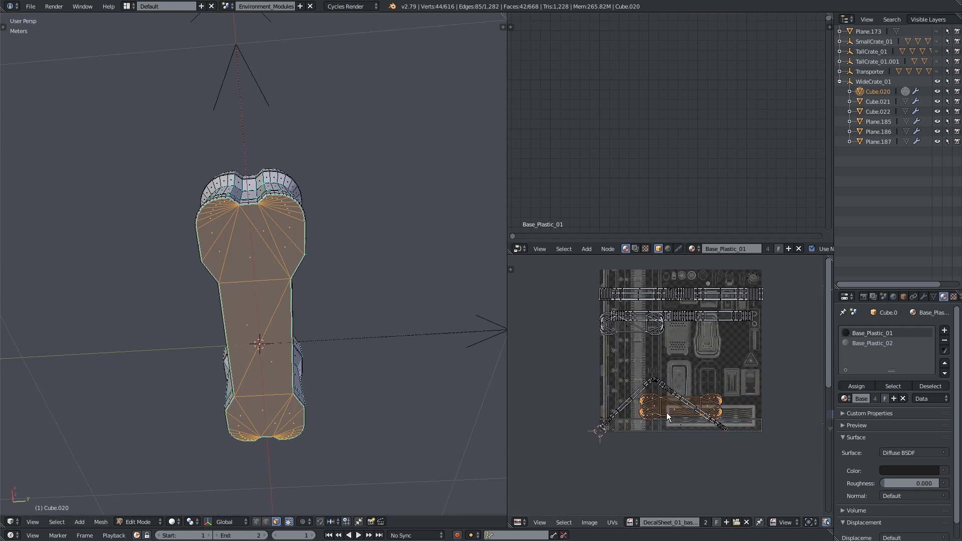
key(g)
click(677, 350)
scroll(677, 351, up, 3)
middle_drag(235, 281, 242, 325)
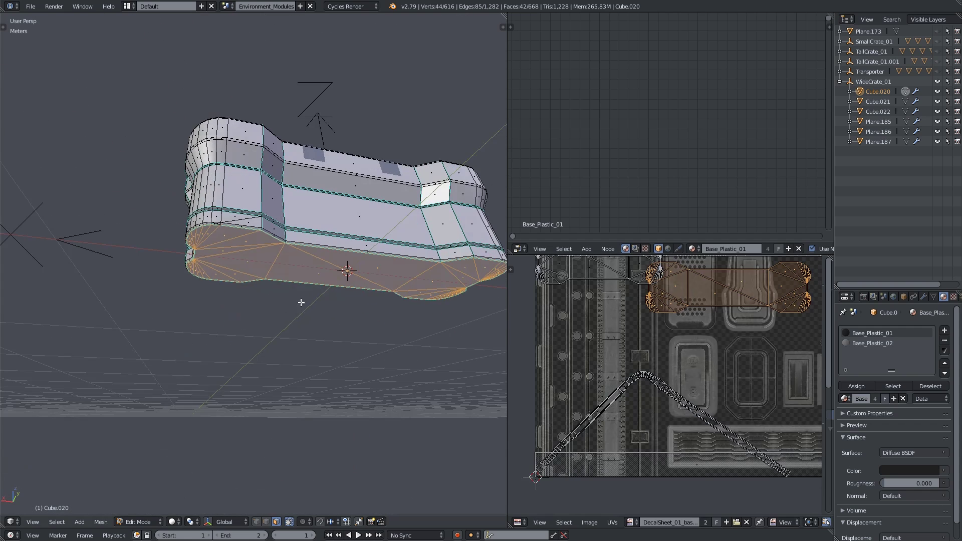
Step: Select all faces of the lower side strip with its long face active and straighten their UVs with Follow Active Quads
key(a)
scroll(304, 229, up, 4)
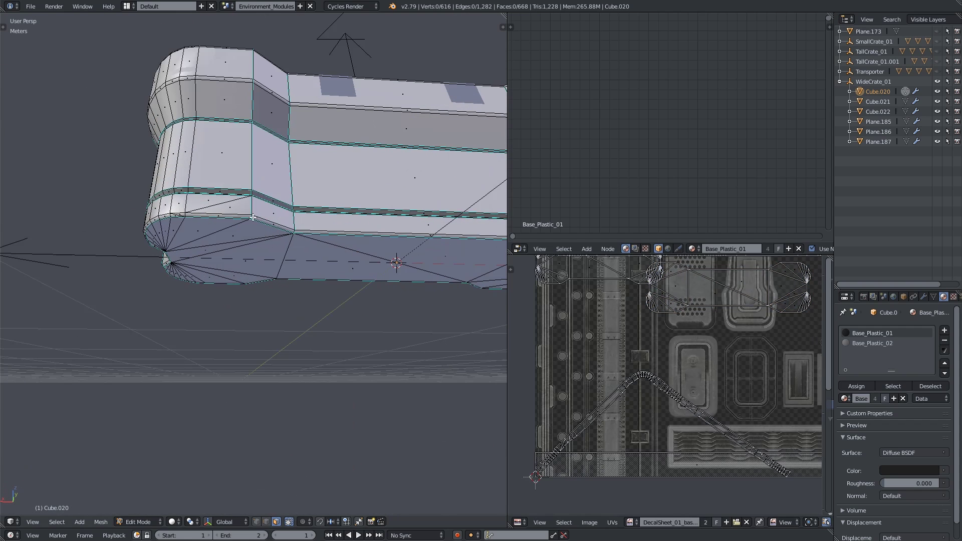
alt+right_click(248, 207)
shift+right_click(363, 227)
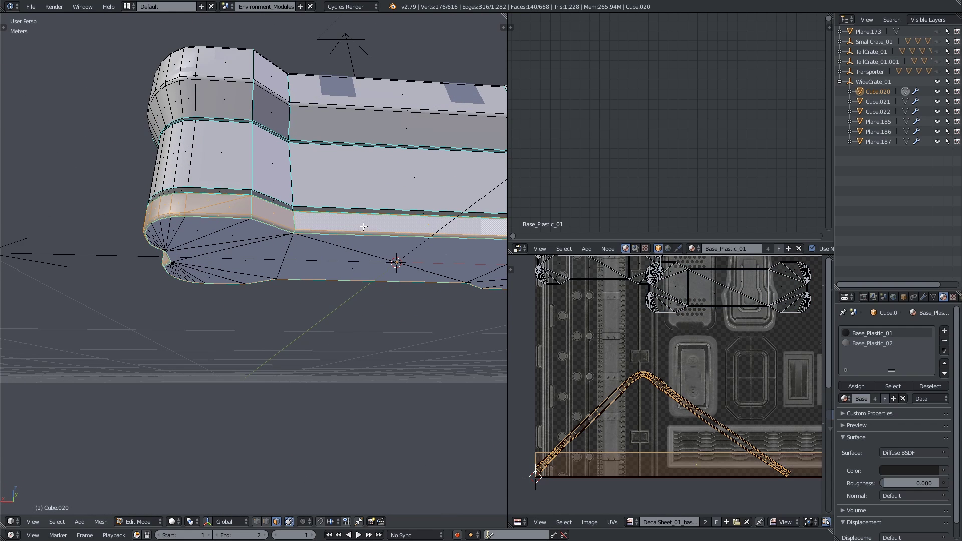
key(u)
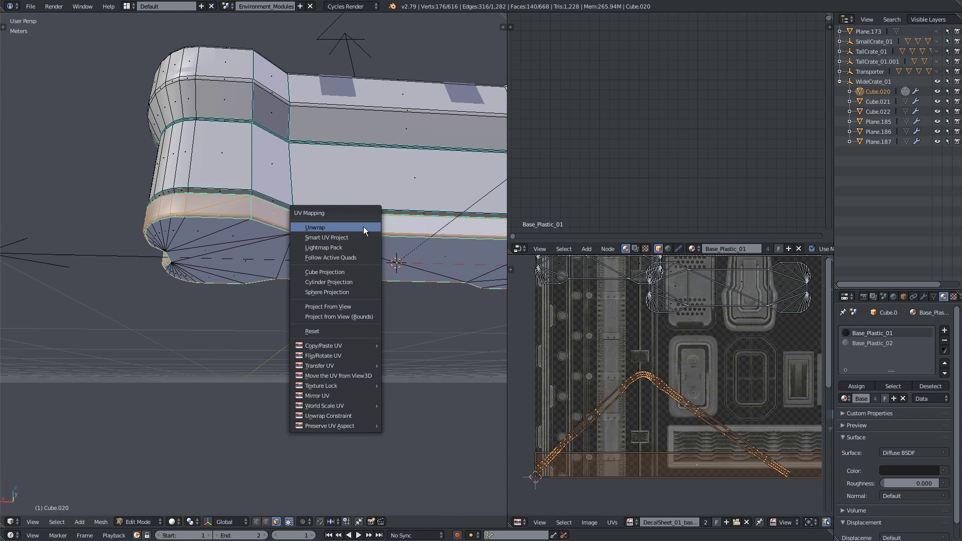
click(344, 253)
click(338, 278)
scroll(676, 388, up, 4)
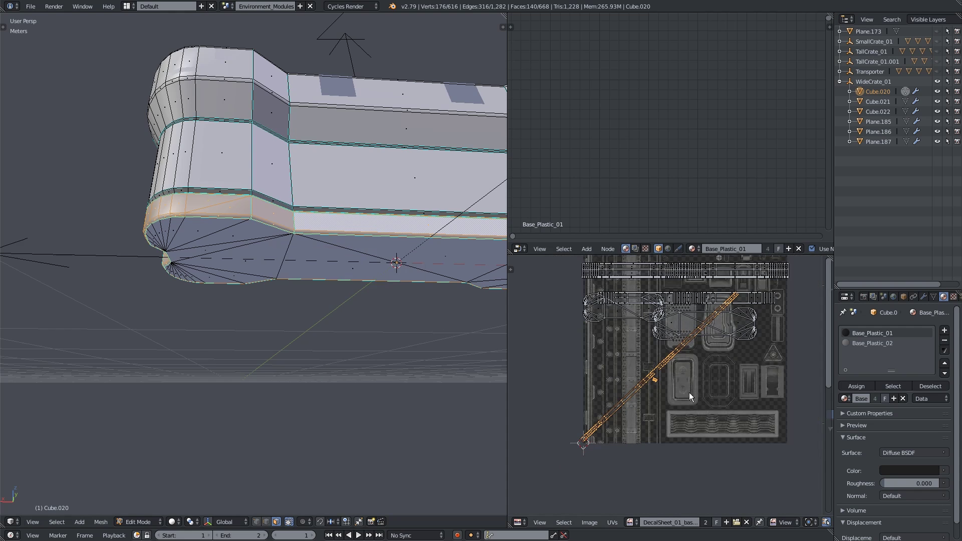
scroll(651, 381, up, 4)
Step: Locate the triangulated faces left out of the UV strip and clear the seam on the vertical edges bounding them at the rounded corner
right_click(240, 266)
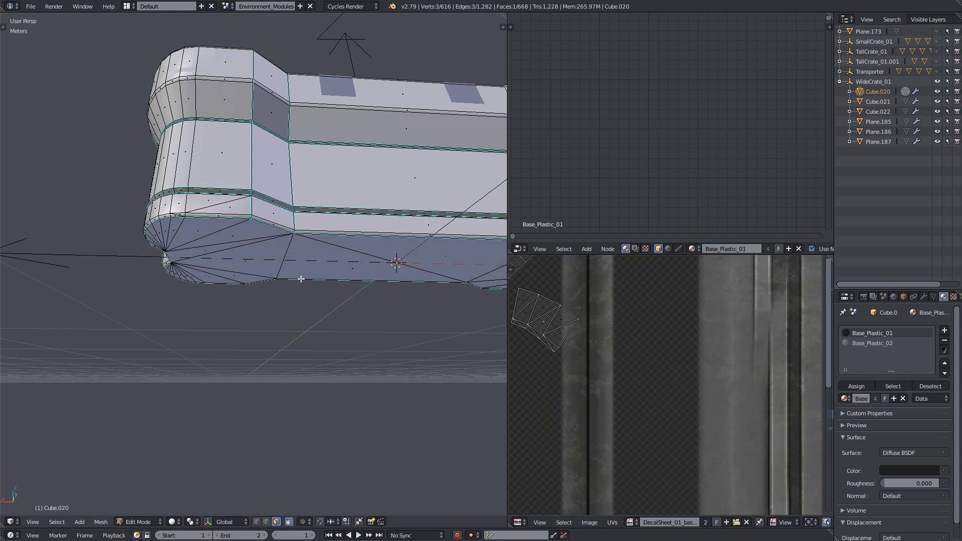
middle_drag(240, 265, 280, 300)
scroll(261, 278, up, 4)
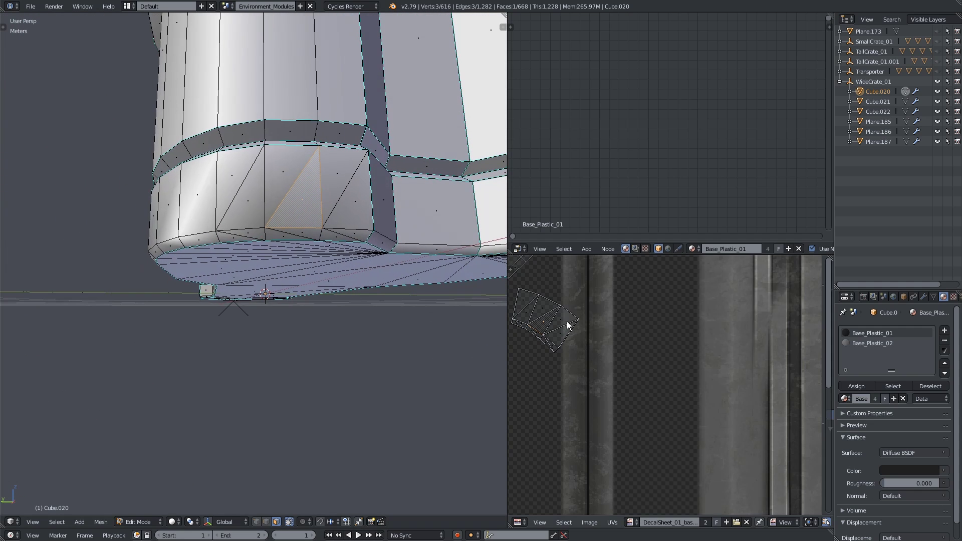
middle_drag(328, 322, 296, 298)
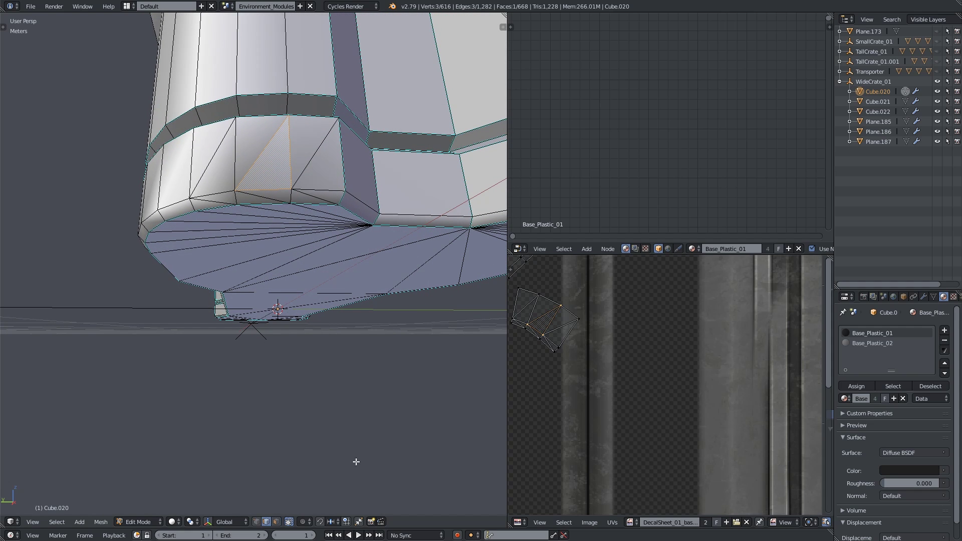
right_click(569, 337)
mouse_move(365, 275)
middle_down()
mouse_move(374, 276)
mouse_move(352, 276)
middle_up()
middle_drag(304, 240, 285, 230)
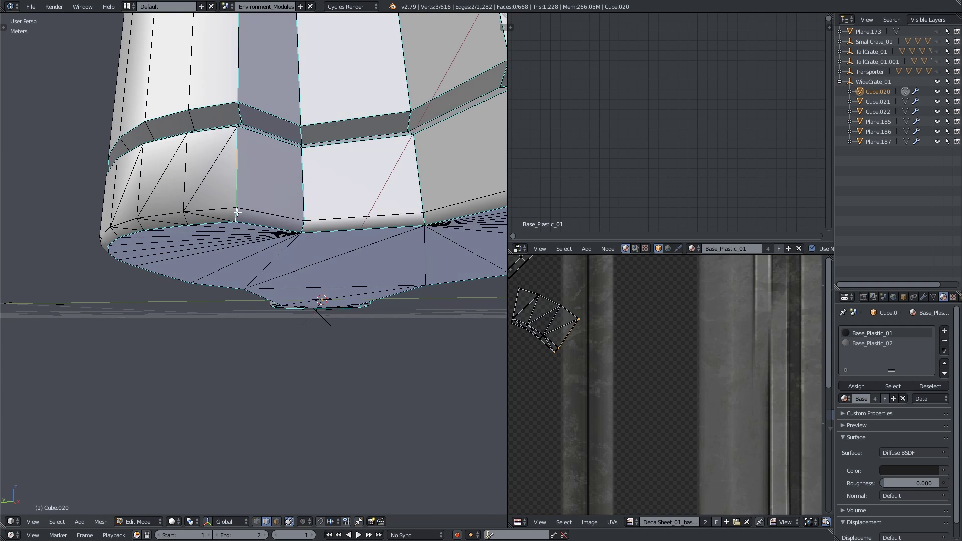
middle_drag(237, 213, 225, 230)
scroll(230, 241, up, 2)
key(ctrl+e)
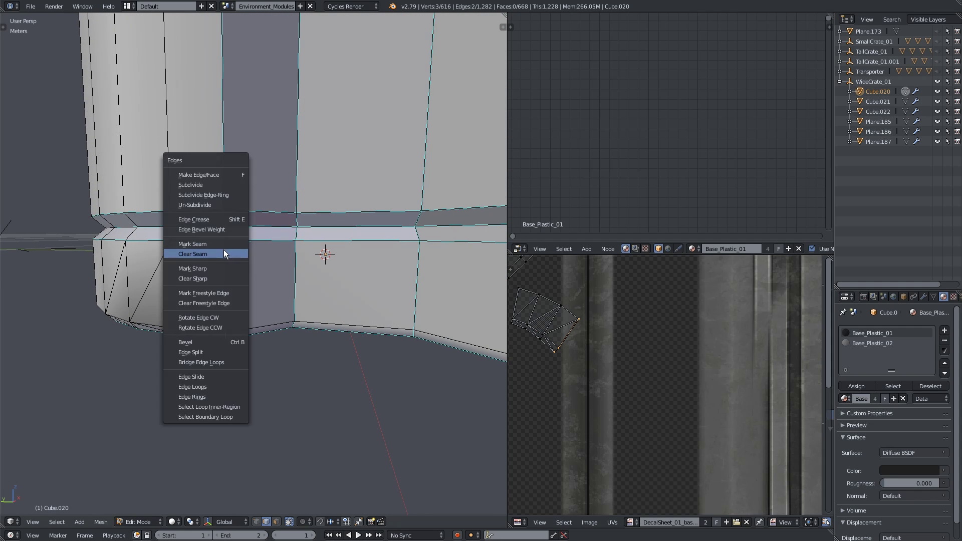
click(224, 254)
Step: Check the edge at the other end of the triangulated section and select all linked faces of the lower side strip again
middle_drag(525, 307, 622, 307)
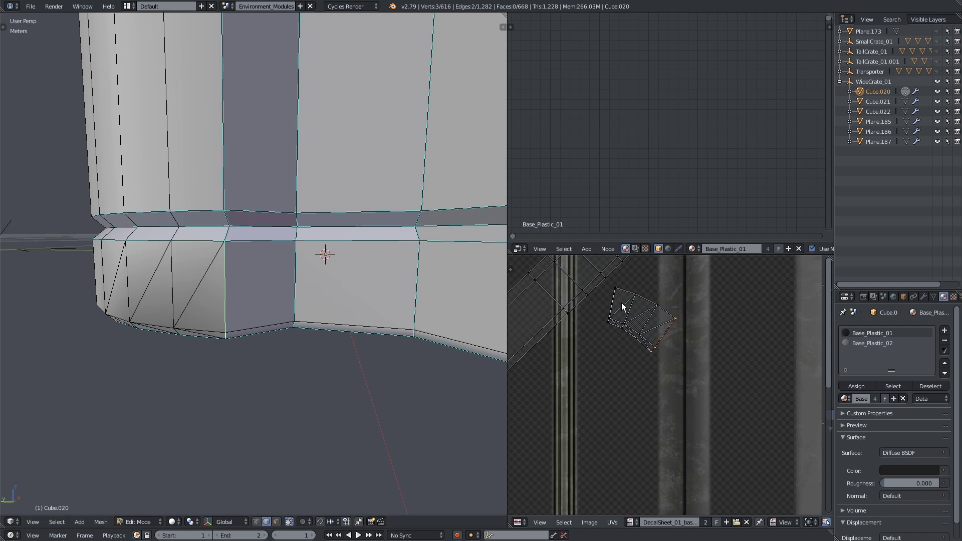
scroll(273, 268, down, 3)
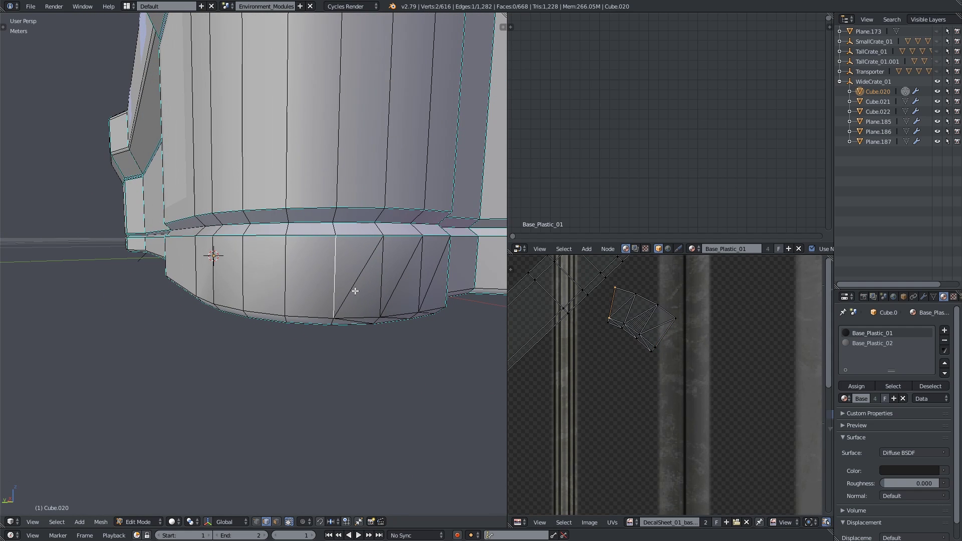
middle_drag(354, 286, 271, 270)
scroll(274, 279, up, 4)
scroll(271, 270, down, 4)
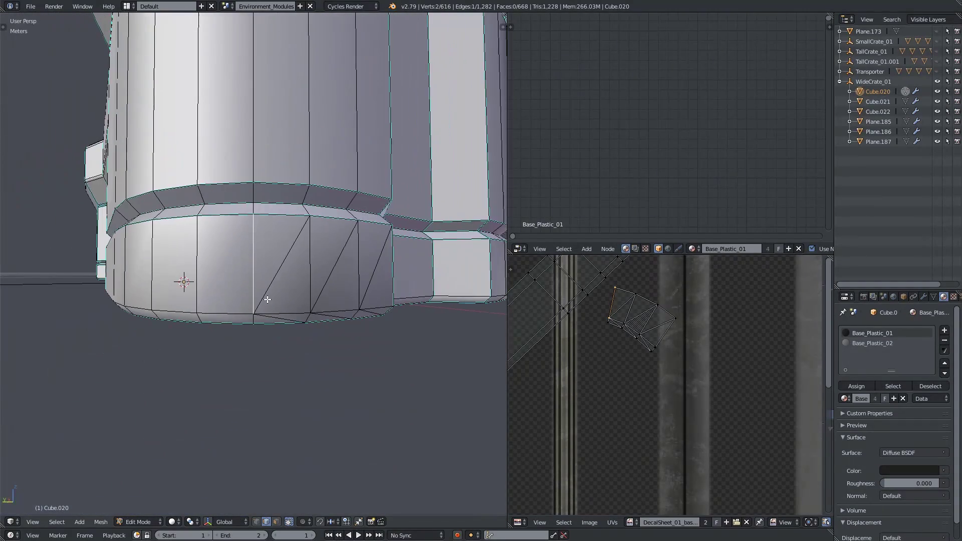
click(277, 522)
middle_drag(308, 353, 236, 272)
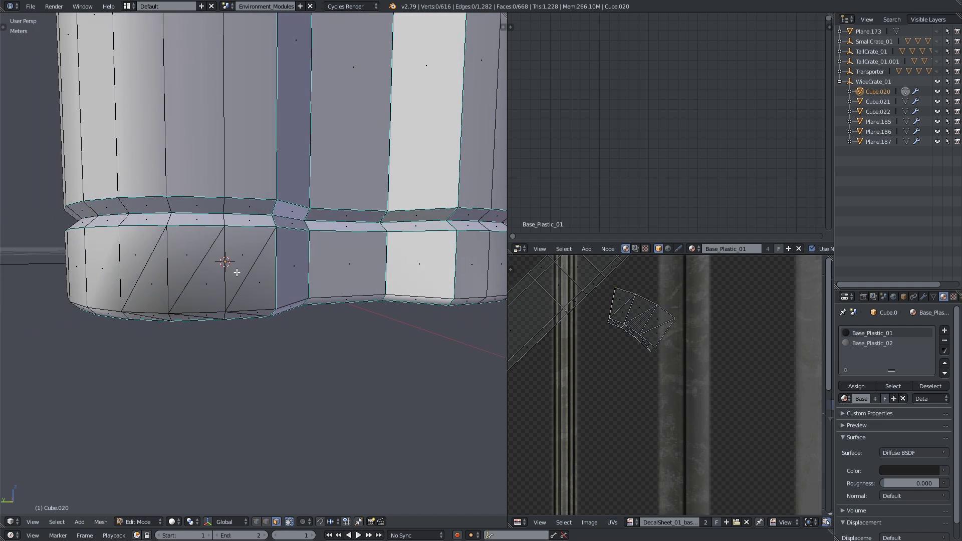
key(l)
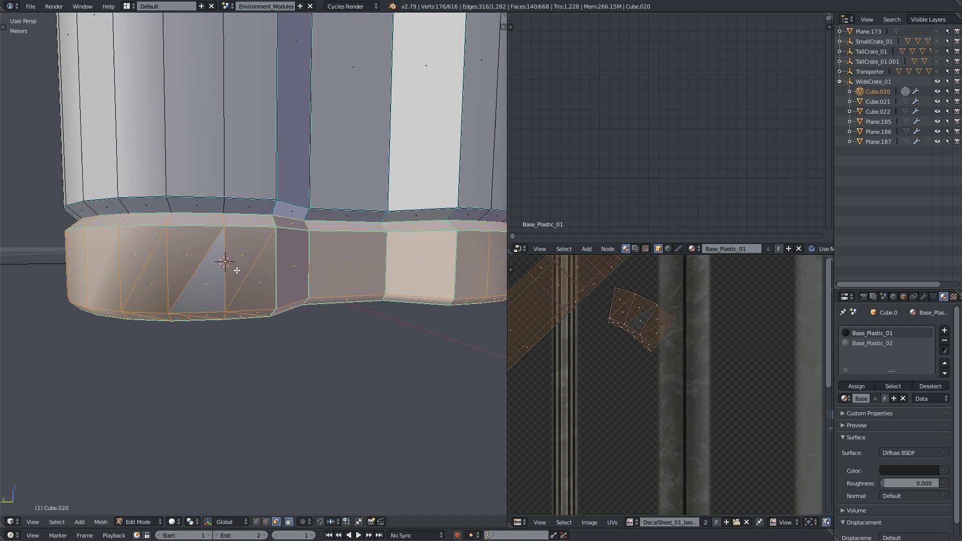
Step: Unwrap the selected faces of the lower side strip again with the changed seams
key(u)
click(235, 266)
scroll(609, 321, down, 4)
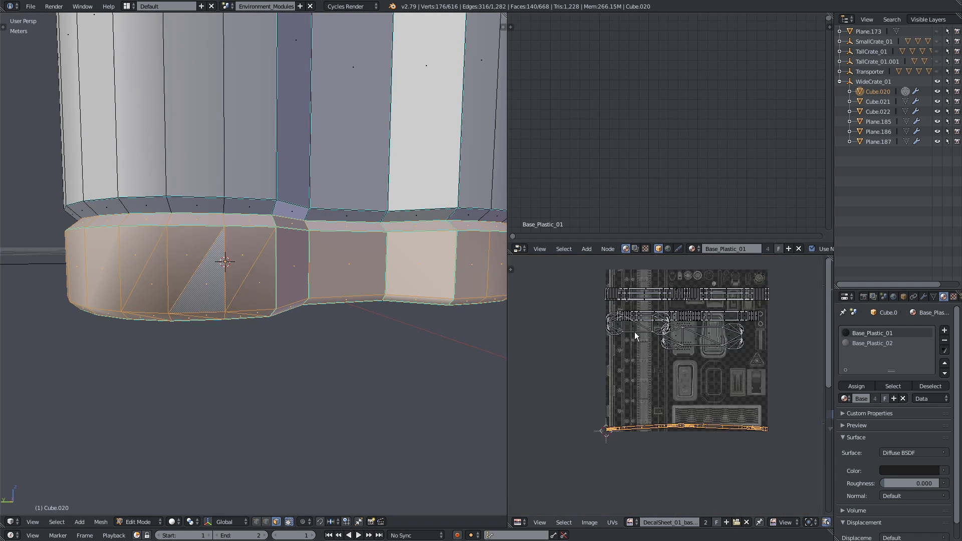
Step: Select the long flat face of the lower side strip and unwrap it alone into a rectangular UV face
scroll(654, 442, up, 5)
middle_drag(320, 320, 163, 303)
scroll(163, 302, up, 2)
scroll(203, 279, up, 2)
scroll(290, 262, up, 2)
right_click(323, 258)
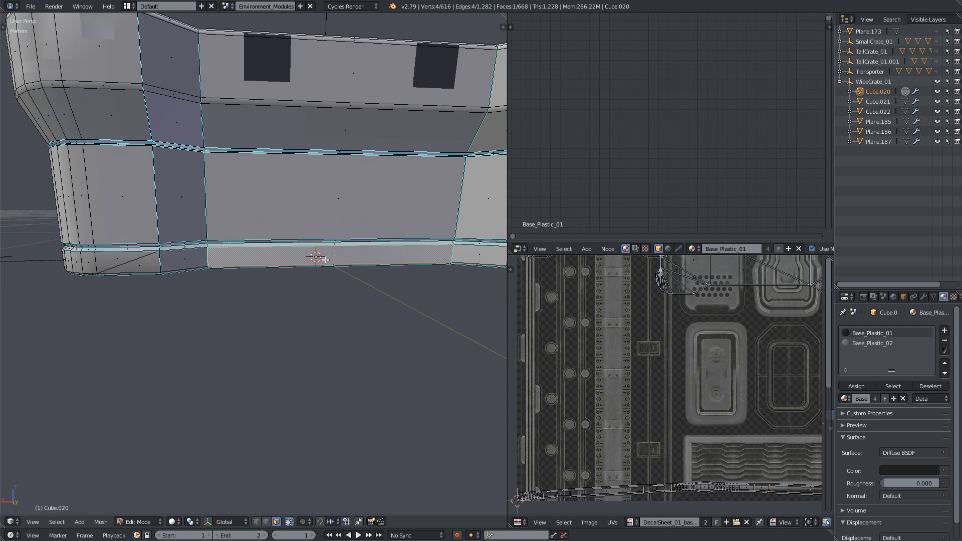
key(u)
click(326, 260)
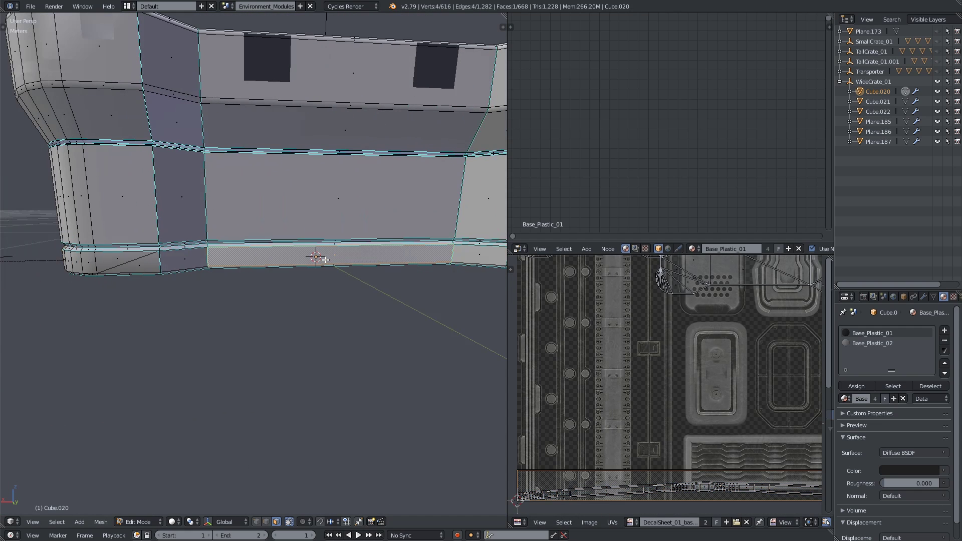
Step: Select all linked faces of the lower side strip with the long face active and apply Follow Active Quads using Length Average
middle_drag(351, 307, 311, 280)
key(a)
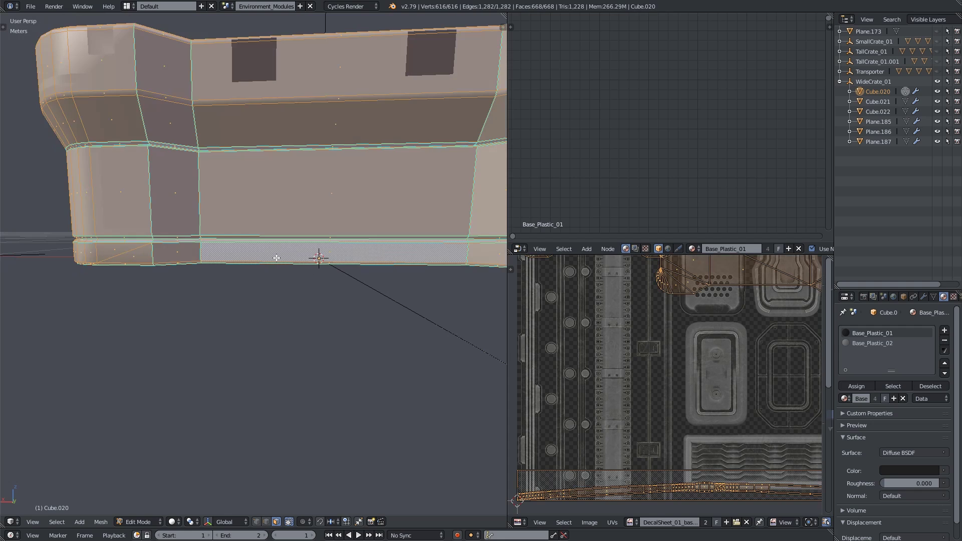
key(a)
key(l)
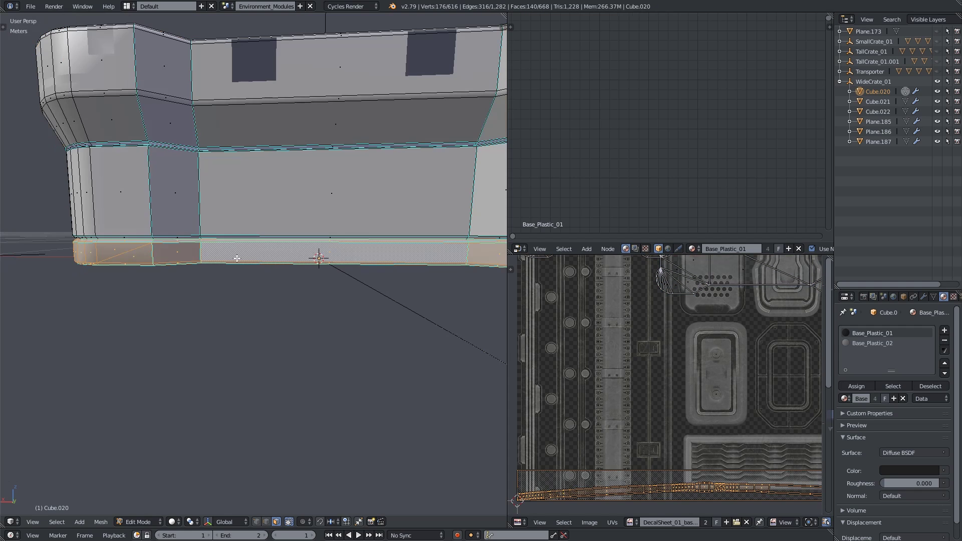
key(u)
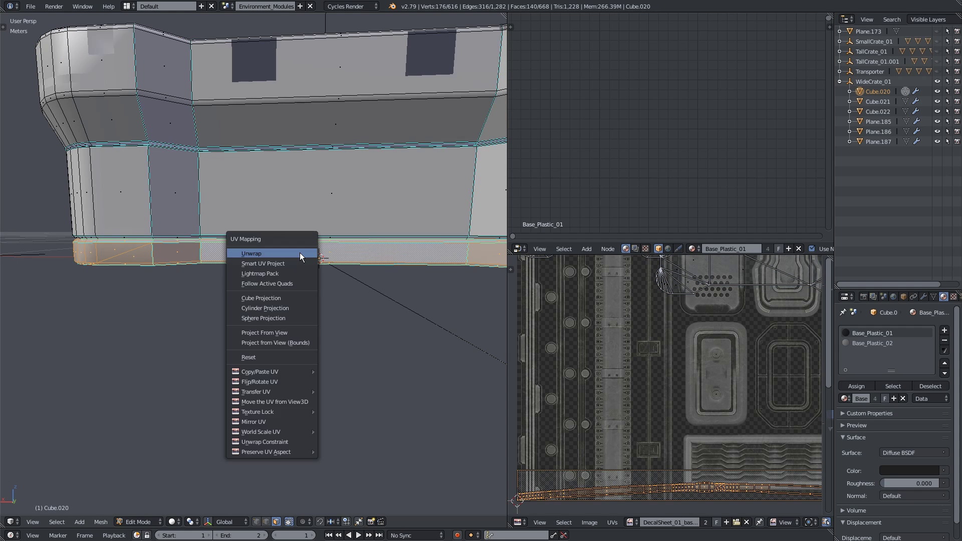
click(289, 281)
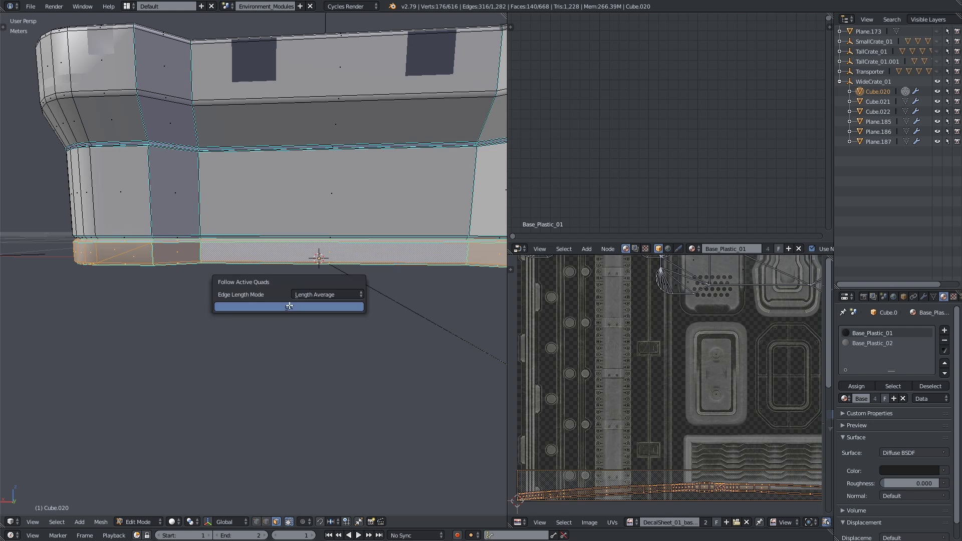
click(294, 307)
Step: Scale down the straightened UV strip and move it up over the decal sheet
scroll(645, 418, down, 4)
key(s)
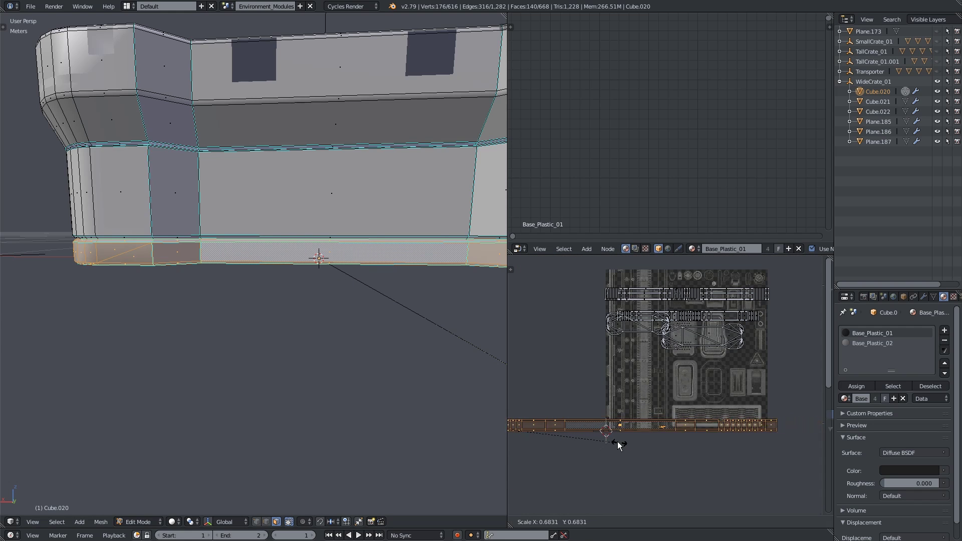
click(600, 435)
key(g)
click(667, 385)
scroll(668, 392, up, 4)
scroll(668, 393, up, 5)
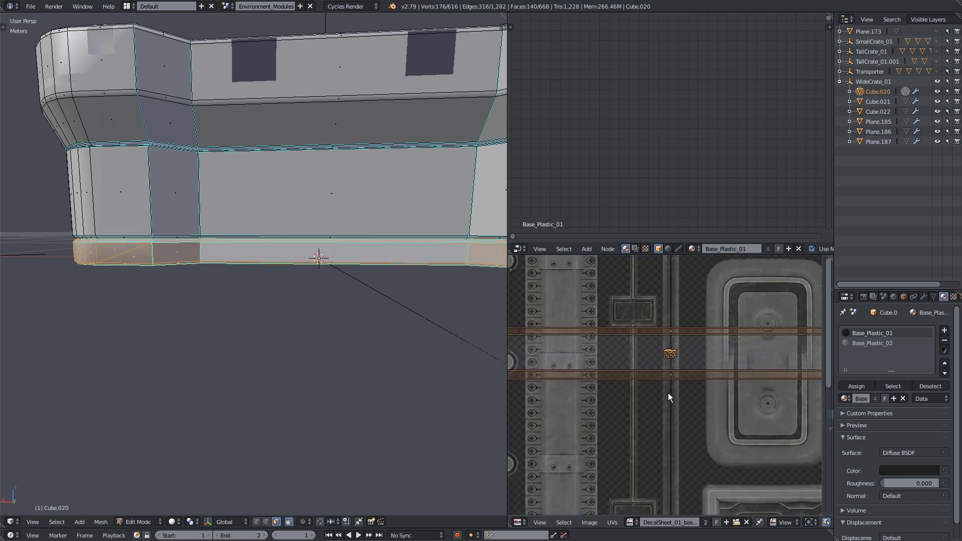
Step: Move the small leftover UV island out of the straightened strip, then deselect everything
right_click(672, 335)
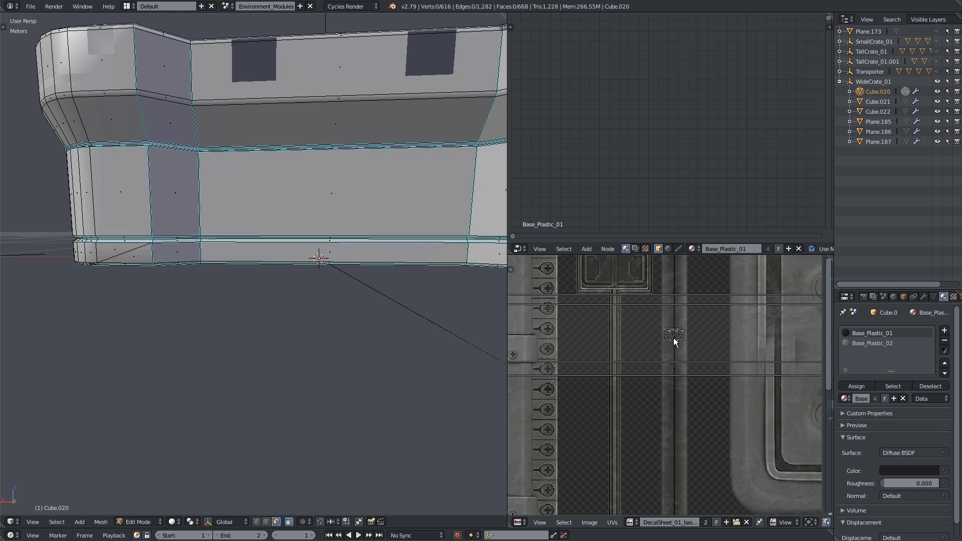
key(l)
key(g)
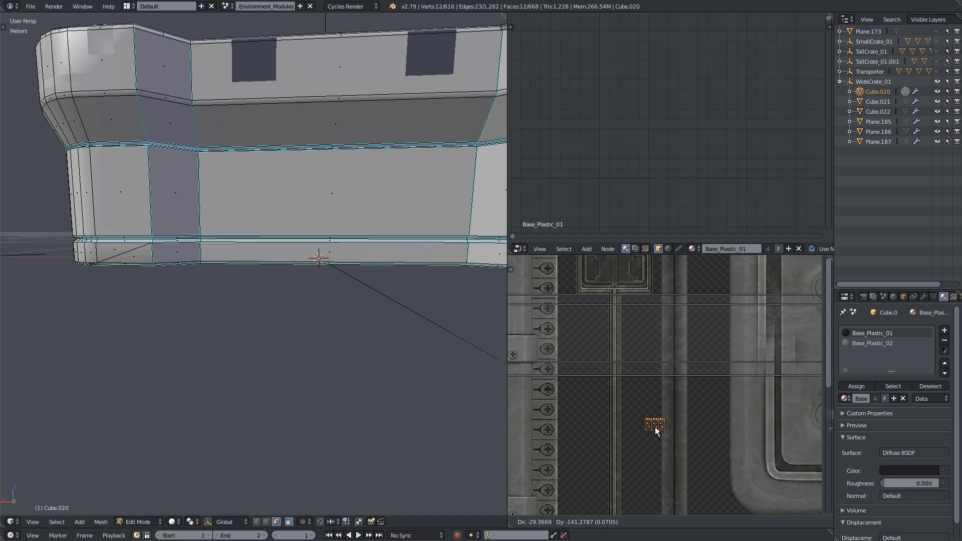
click(654, 429)
middle_drag(713, 399, 704, 402)
ctrl+scroll(704, 401, right, 8)
key(a)
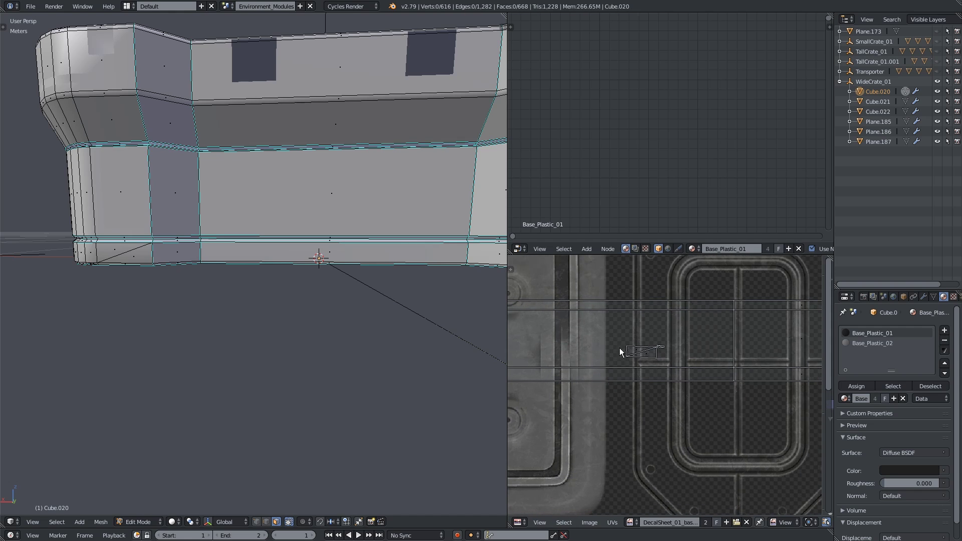
Step: Select the linked faces of the lower side strip and examine its edges around the rounded end and underside in edge mode
middle_drag(260, 301, 396, 371)
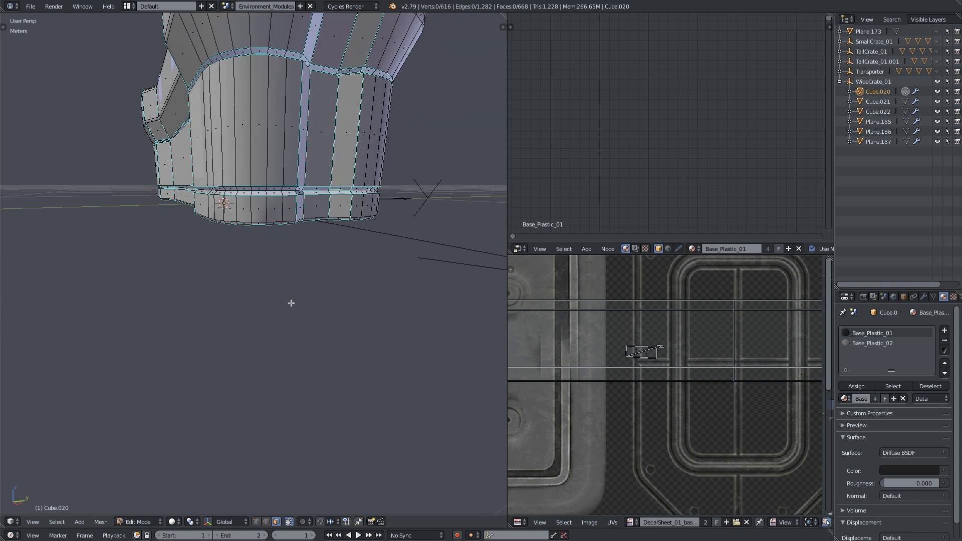
key(l)
middle_drag(247, 224, 237, 266)
key(ctrl+e)
click(236, 267)
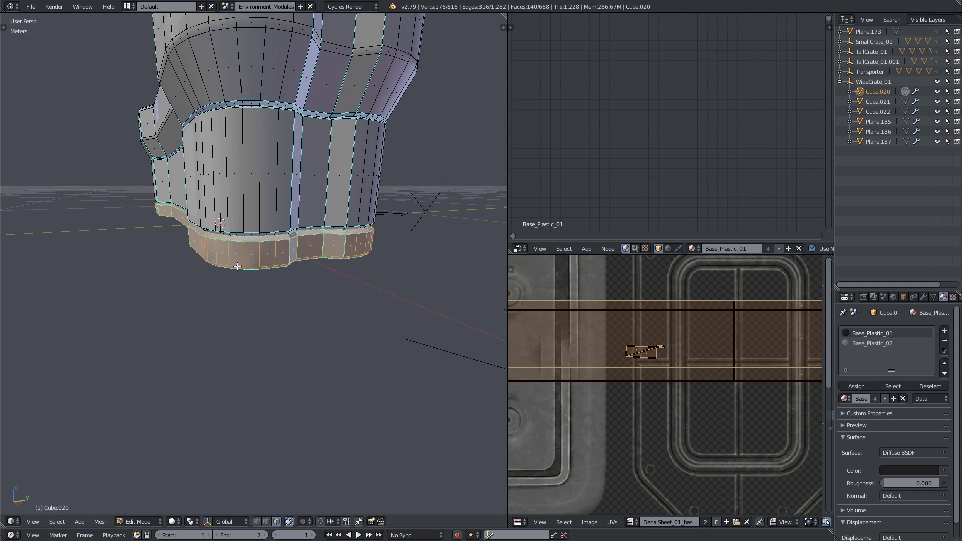
middle_drag(249, 400, 247, 504)
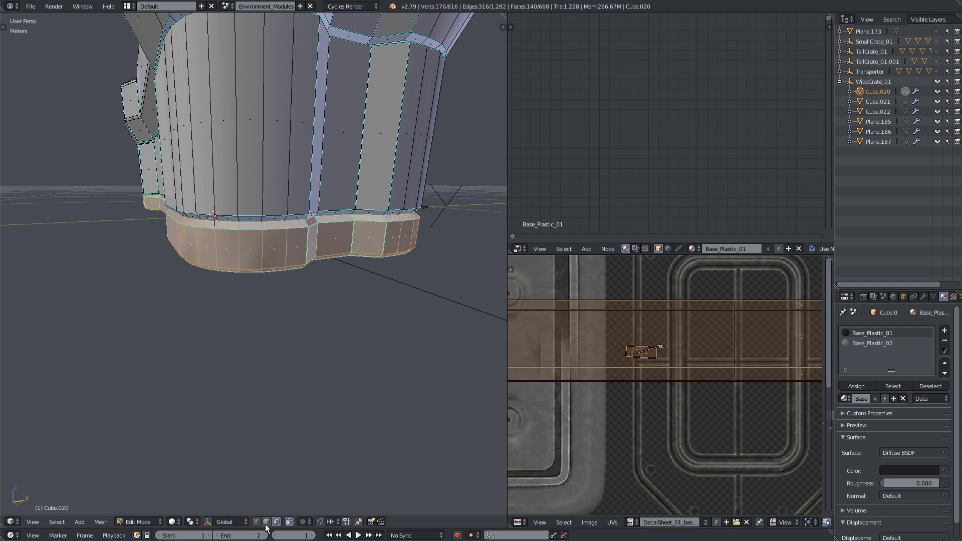
middle_drag(269, 347, 245, 335)
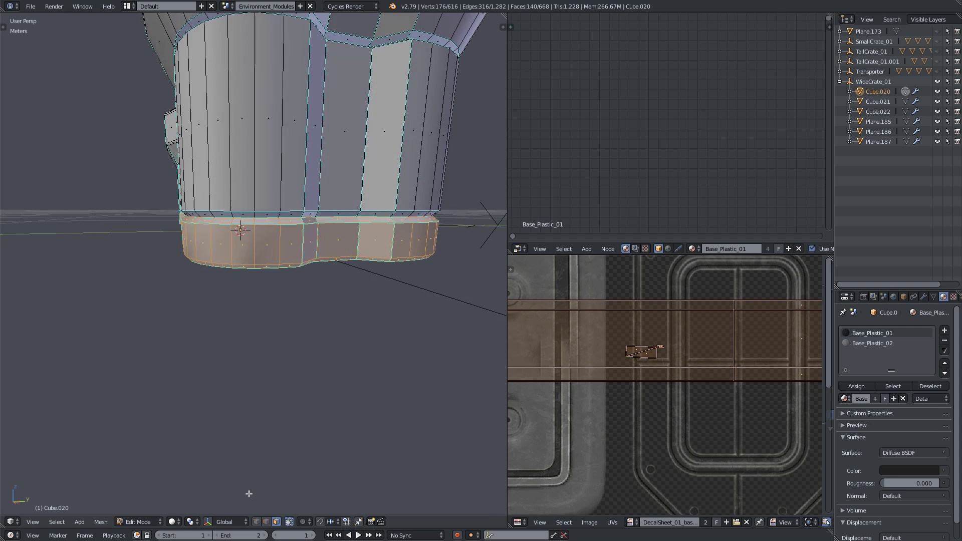
key(ctrl+e)
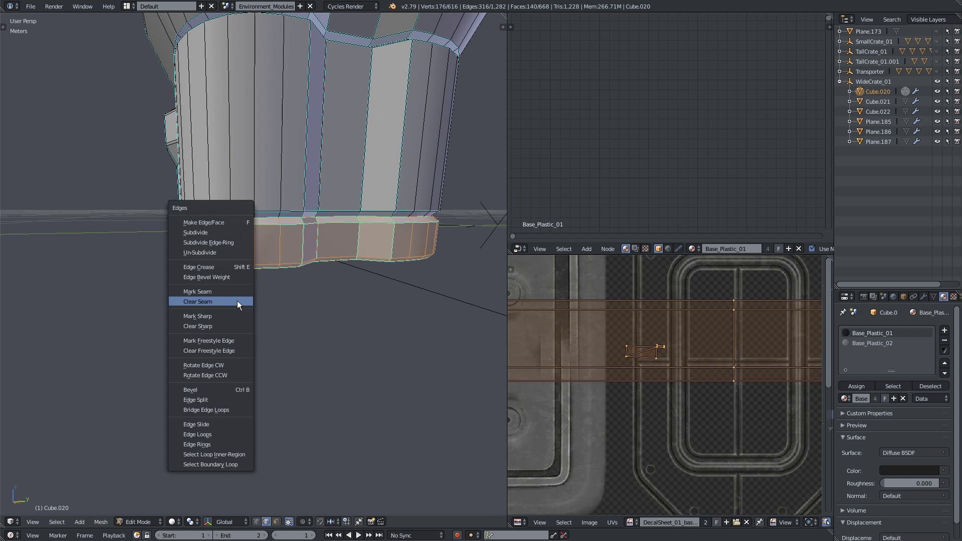
key(Escape)
scroll(237, 301, up, 3)
scroll(216, 315, up, 4)
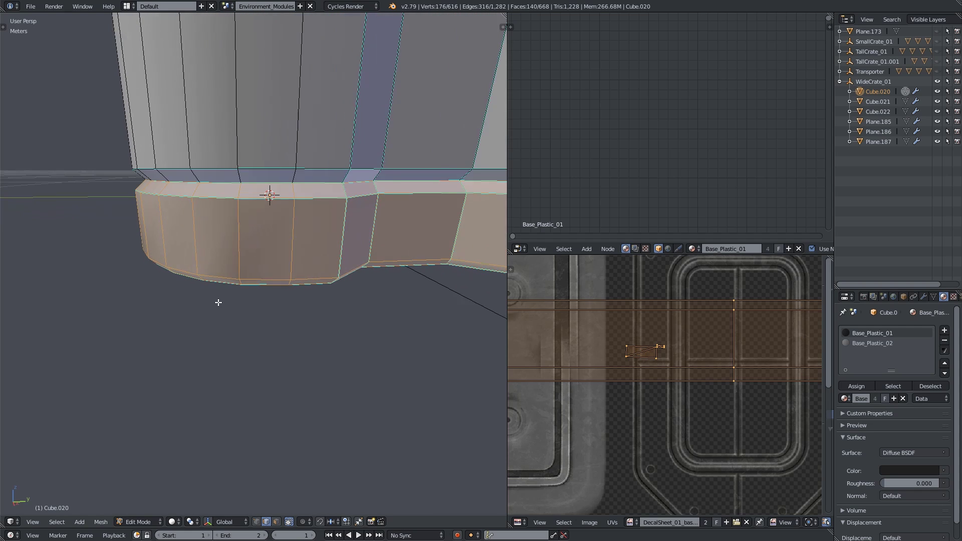
middle_drag(221, 281, 251, 186)
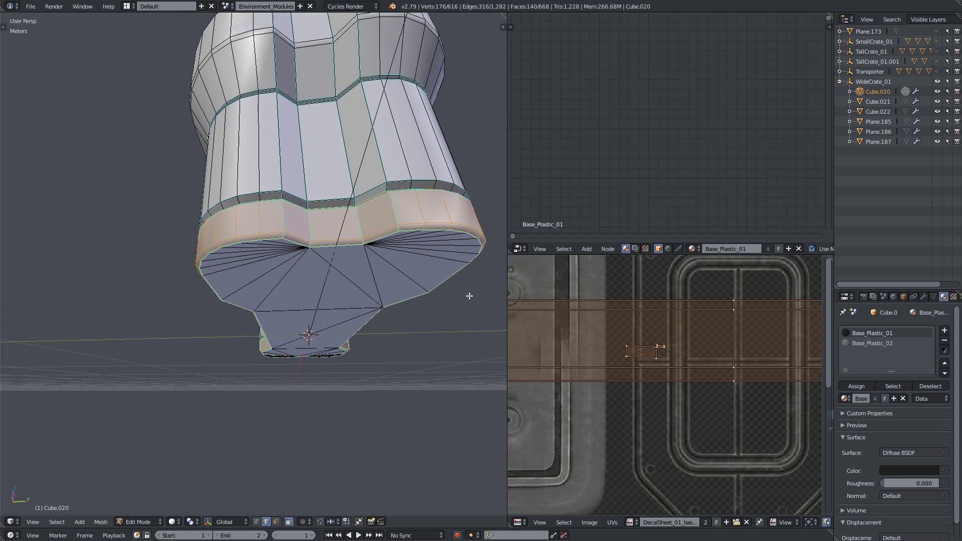
scroll(666, 385, down, 3)
scroll(204, 250, up, 4)
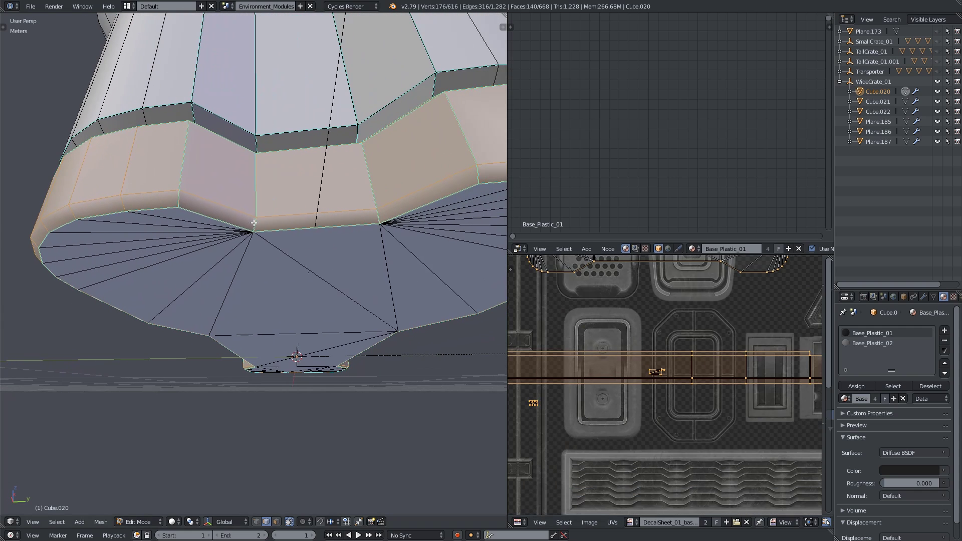
Step: Select the edge at the strip's recessed corner and the edge loop around its upper rim to check their seams
right_click(254, 222)
middle_drag(254, 222, 239, 258)
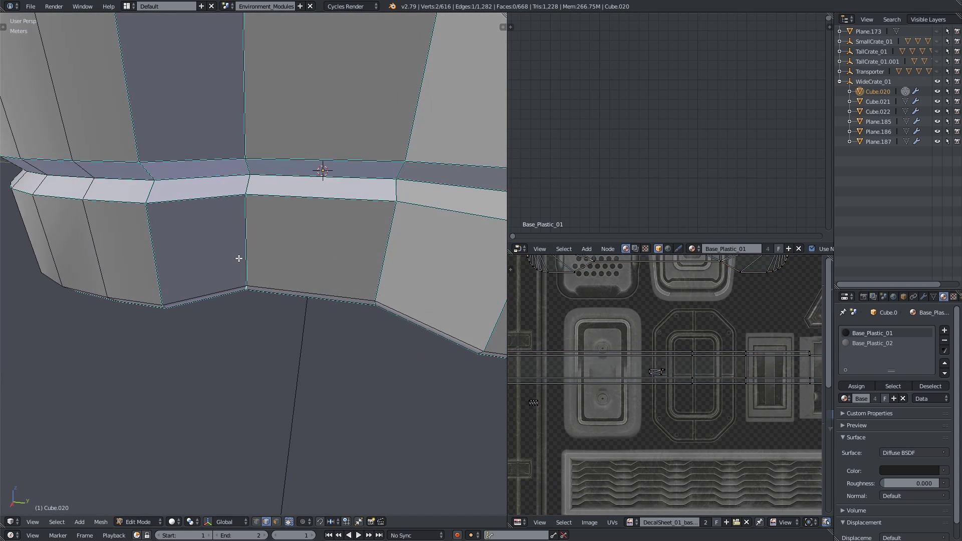
key(ctrl+e)
click(241, 170)
middle_drag(247, 211, 224, 198)
alt+right_click(218, 197)
middle_drag(211, 235, 224, 210)
key(ctrl+e)
click(223, 211)
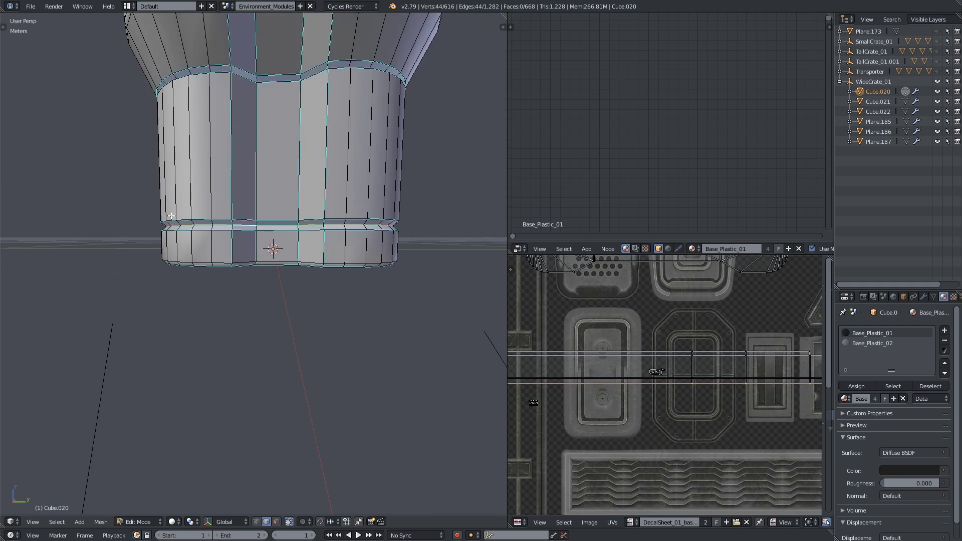
Step: Select the edge loop segment along the underside's outer rim and locate it on the straightened UV strip
middle_drag(250, 216, 495, 281)
scroll(521, 290, down, 5)
middle_drag(632, 361, 822, 346)
middle_drag(225, 351, 176, 252)
scroll(175, 252, up, 3)
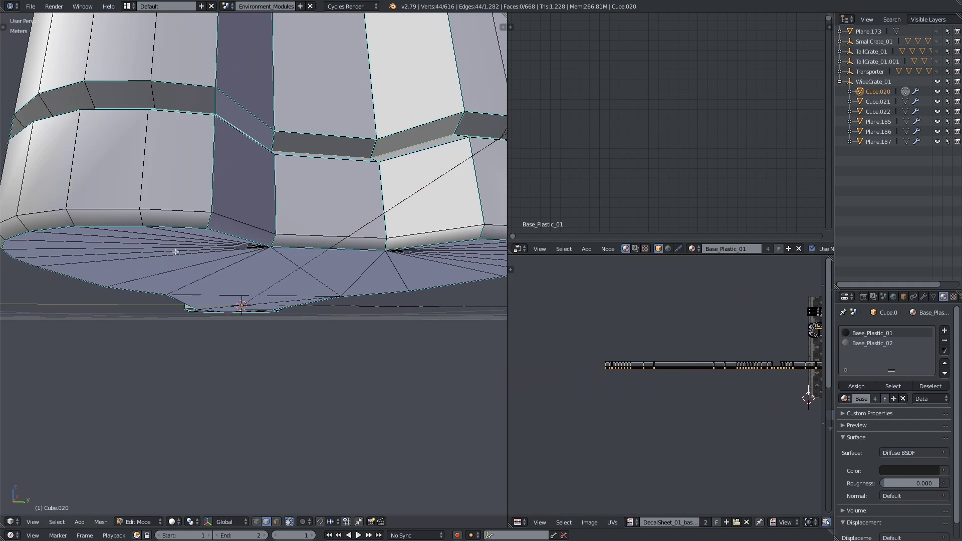
alt+right_click(126, 221)
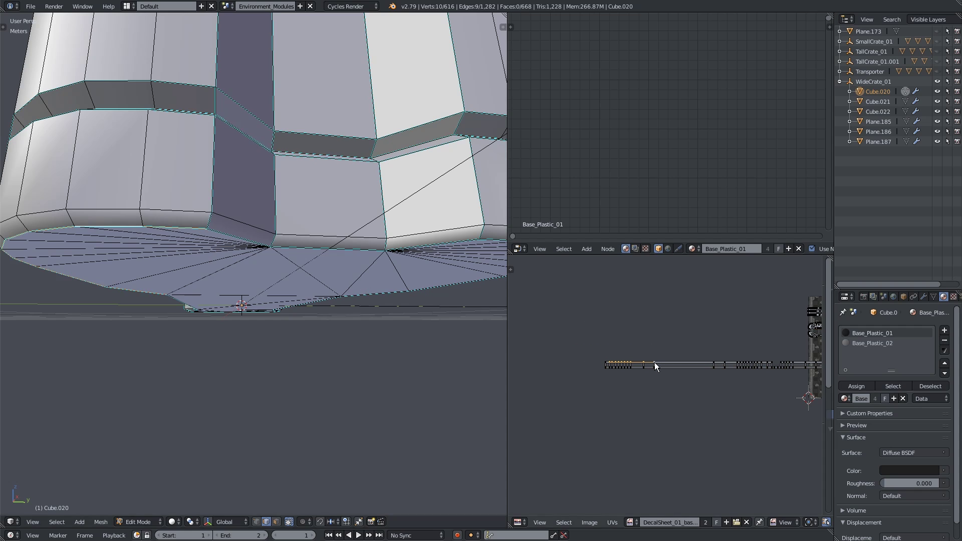
key(alt+e)
scroll(660, 329, up, 2)
middle_drag(660, 329, 642, 385)
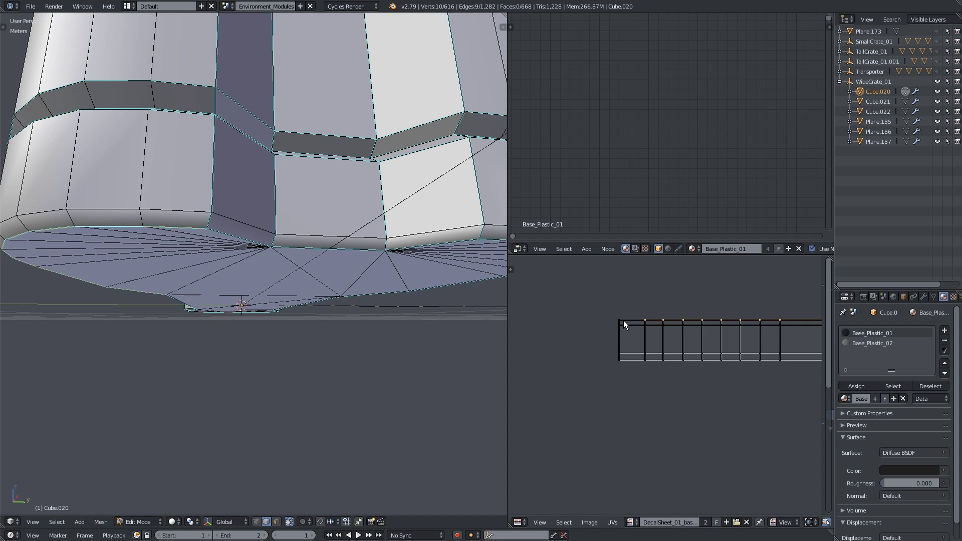
Step: Try to extend the rim selection vertex by vertex along the UV strip's outer edge, check it on the mesh and deselect everything
shift+right_click(623, 320)
key(alt+e)
middle_drag(761, 307, 613, 324)
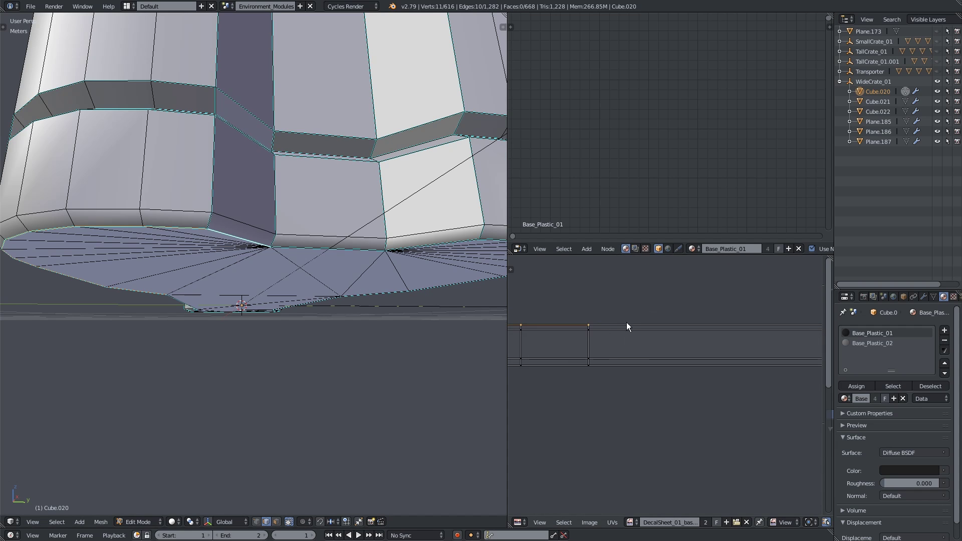
shift+right_click(628, 321)
middle_drag(727, 318, 534, 316)
middle_drag(688, 316, 551, 323)
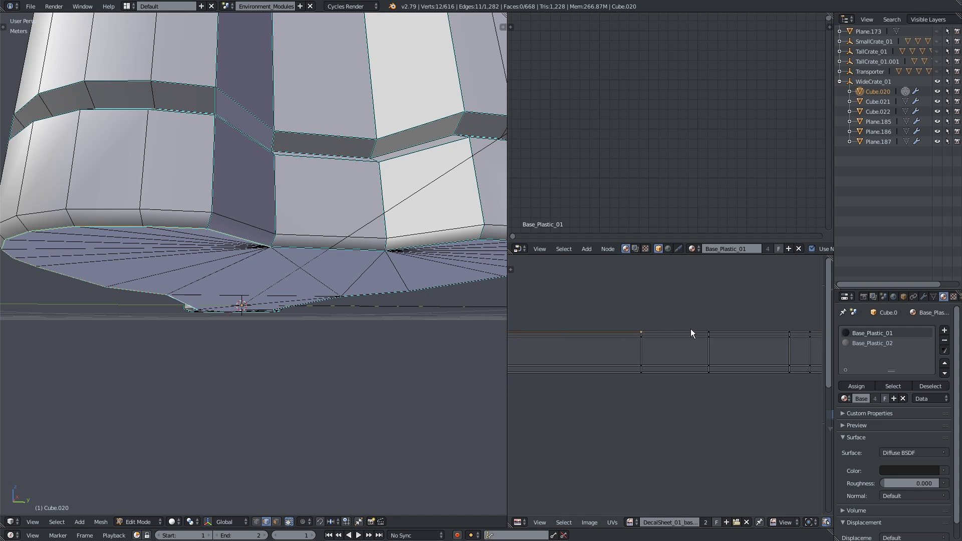
shift+right_click(780, 328)
key(alt+e)
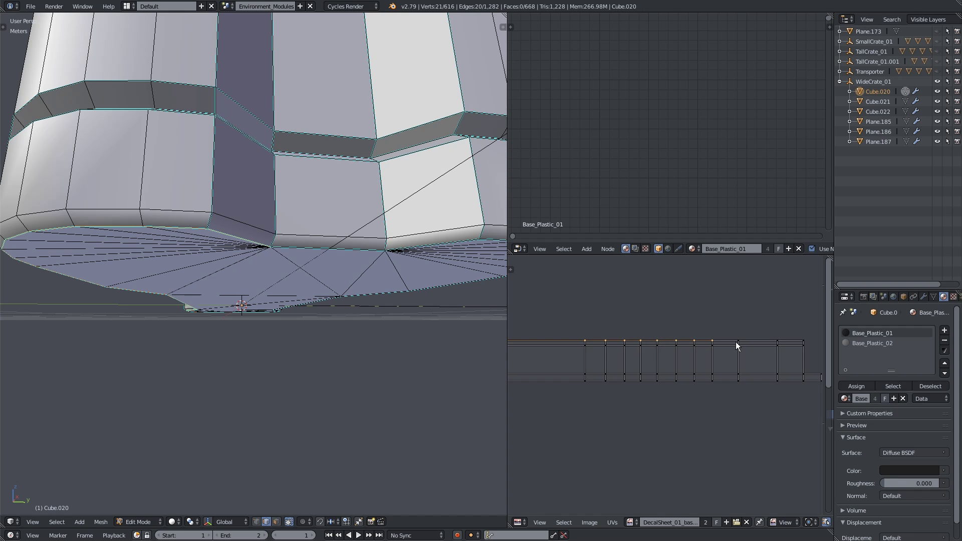
scroll(300, 201, down, 3)
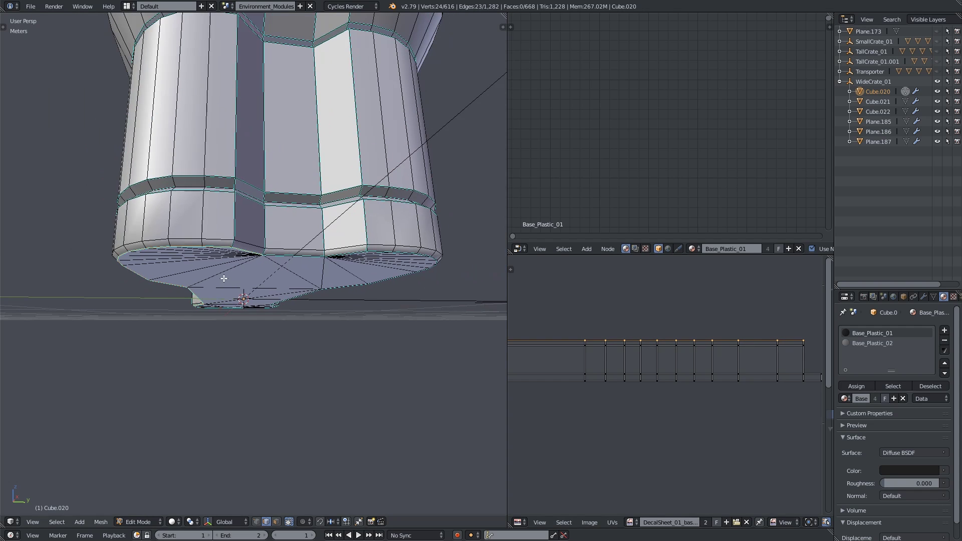
scroll(364, 247, up, 8)
scroll(364, 247, down, 3)
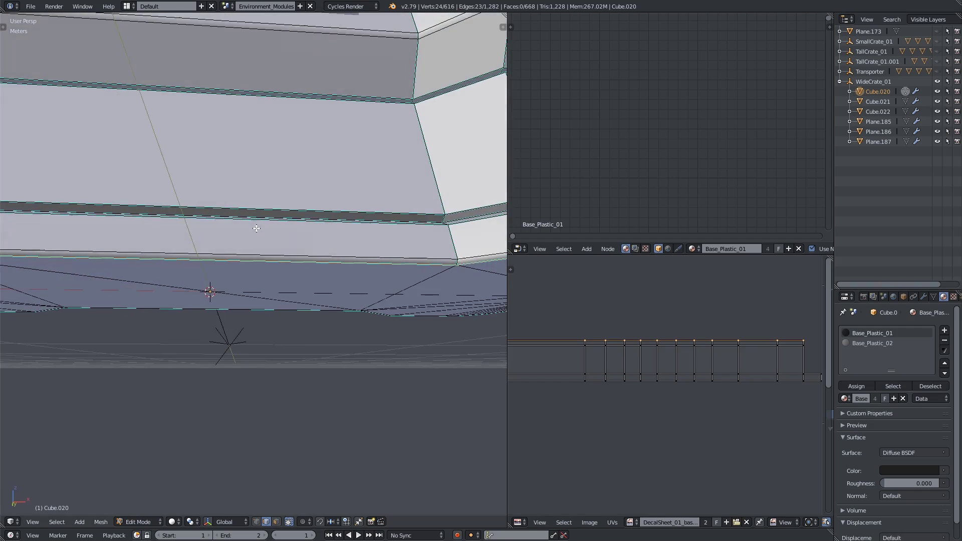
middle_drag(364, 247, 354, 204)
key(a)
Step: Select a path of rim edges along the underside's outline, starting at the recess and following the first rounded corner
middle_drag(229, 227, 160, 261)
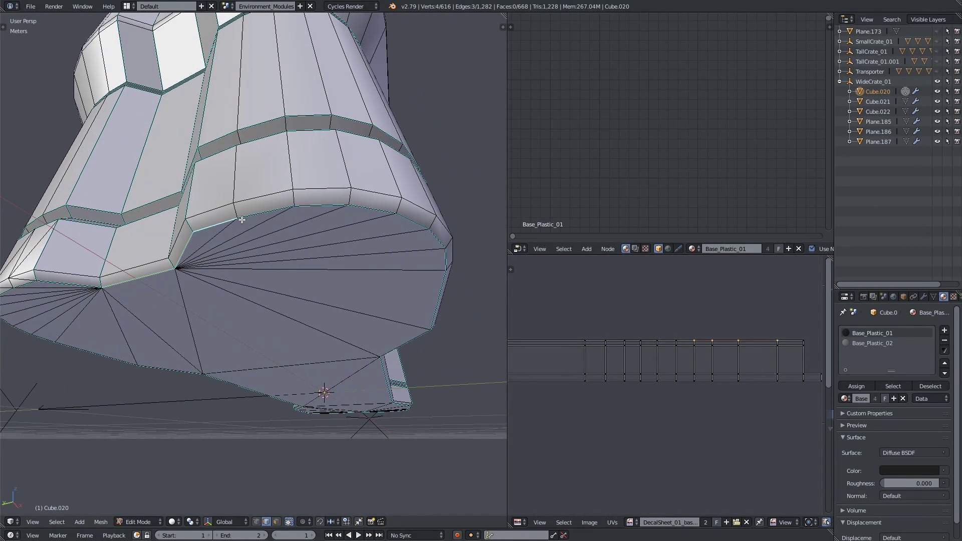
middle_drag(333, 213, 236, 213)
ctrl+right_click(351, 244)
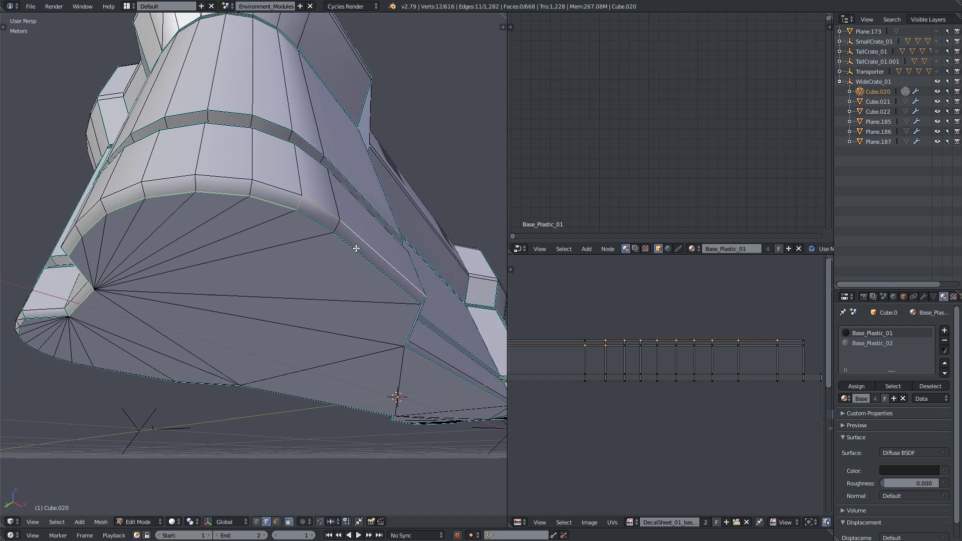
key(ctrl+z)
ctrl+right_click(350, 247)
middle_drag(350, 247, 249, 242)
ctrl+right_click(254, 263)
ctrl+right_click(200, 195)
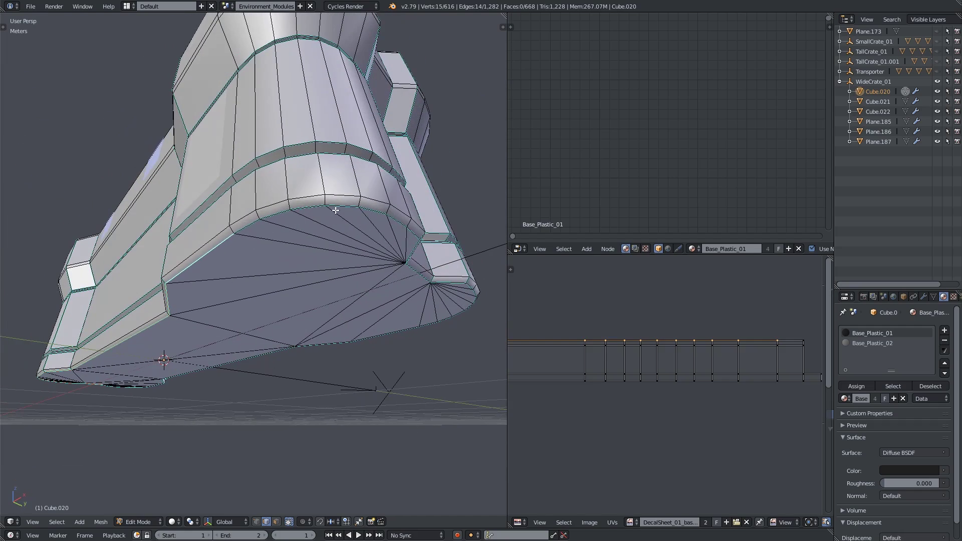
Step: Extend the rim edge path along the underside's outline around the next rounded corners, undoing the wrongly routed picks across the flat underside
ctrl+right_click(335, 210)
middle_drag(335, 210, 282, 234)
ctrl+right_click(219, 235)
ctrl+right_click(275, 247)
ctrl+right_click(308, 246)
ctrl+right_click(282, 233)
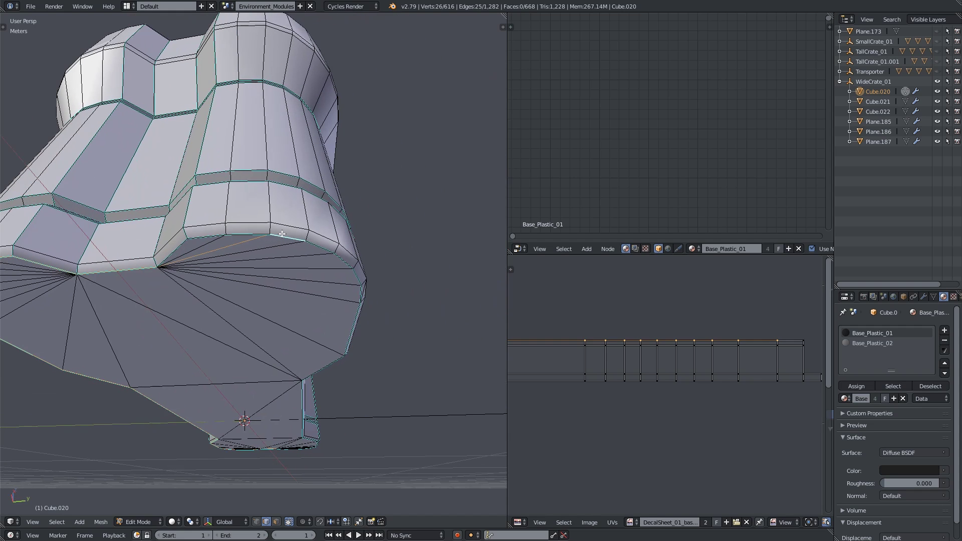
key(ctrl+z)
ctrl+right_click(200, 239)
ctrl+right_click(249, 238)
key(ctrl+z)
ctrl+right_click(314, 244)
Step: Continue the edge path along the underside's remaining long side and around the last rounded corner until the rim loop closes
middle_drag(313, 244, 169, 230)
ctrl+right_click(350, 188)
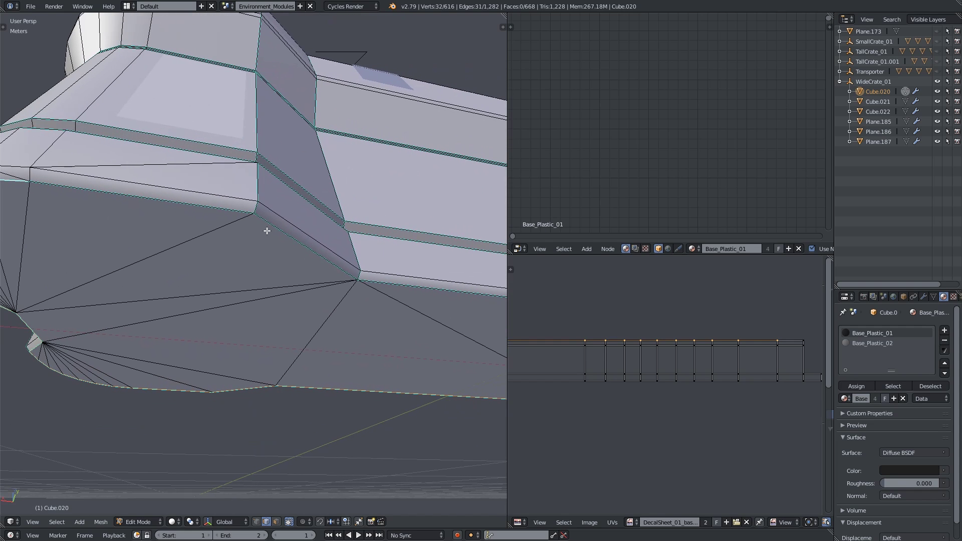
ctrl+right_click(278, 226)
ctrl+right_click(384, 278)
middle_drag(384, 278, 312, 246)
ctrl+right_click(318, 236)
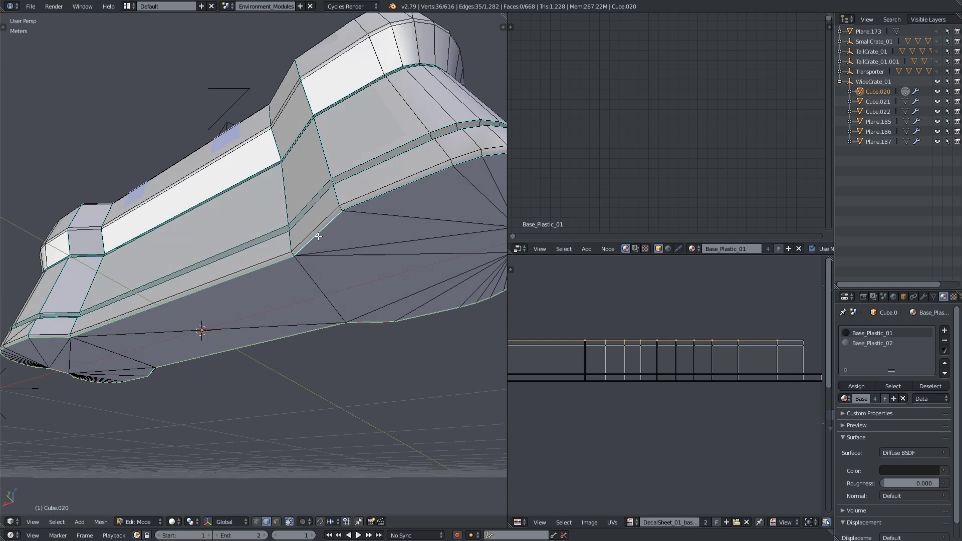
ctrl+right_click(383, 203)
middle_drag(418, 209, 160, 259)
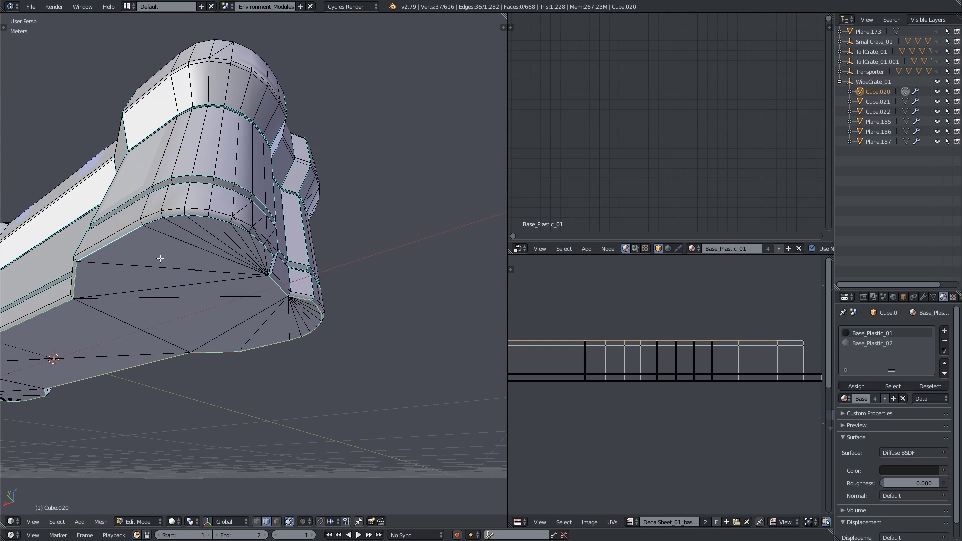
ctrl+right_click(159, 218)
middle_drag(251, 238, 205, 242)
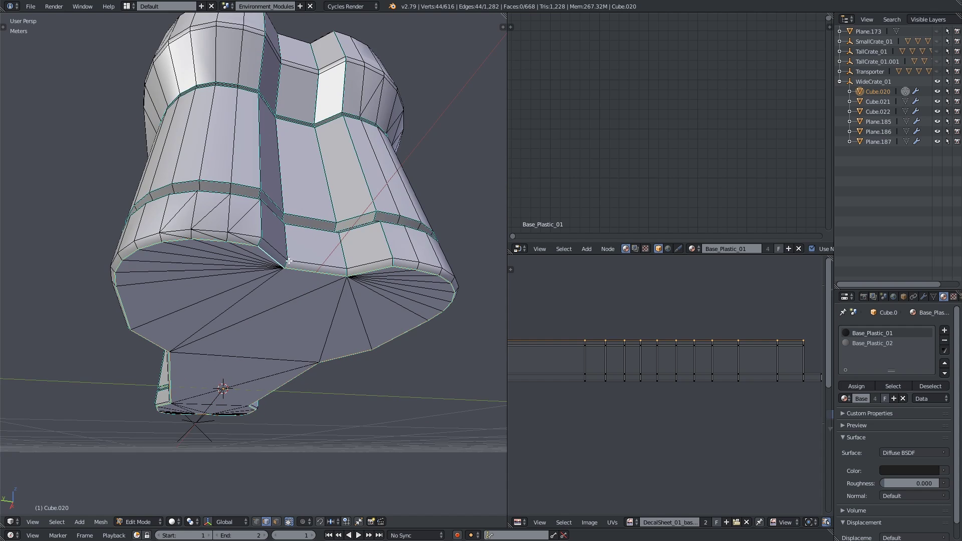
Step: Mark the selected underside rim loop as a seam and deselect everything
middle_drag(289, 261, 201, 254)
key(ctrl+e)
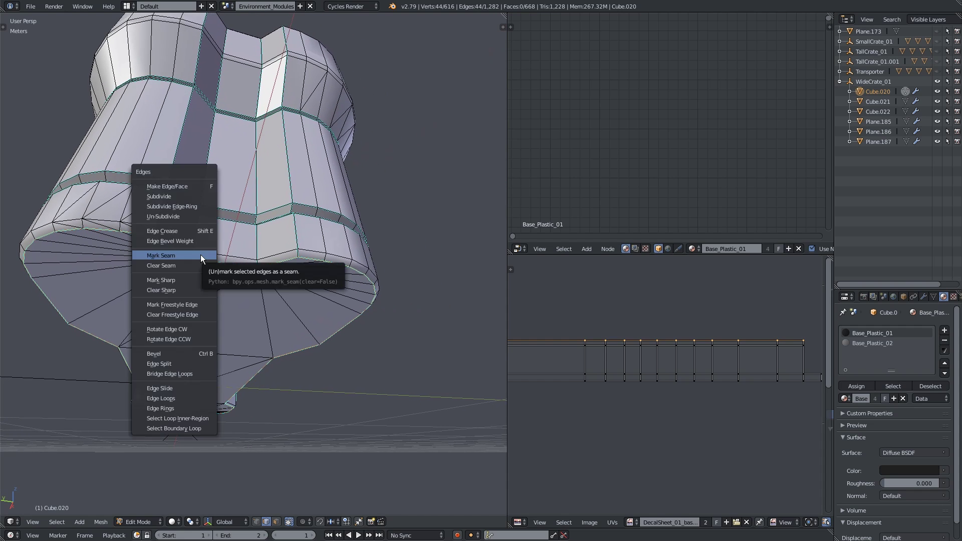
click(200, 254)
key(a)
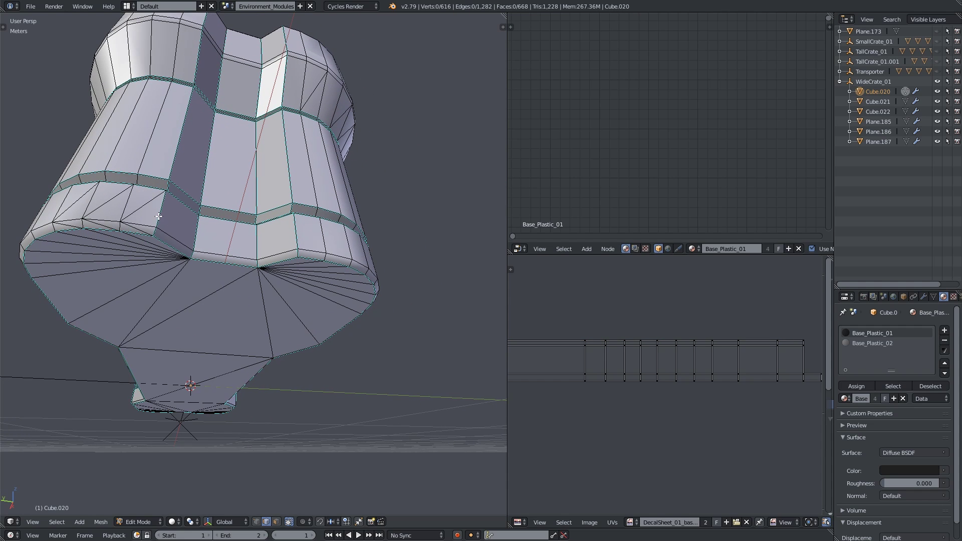
Step: Select the edge loop inside the groove above the base strip, mark it as a seam and deselect everything
key(a)
middle_drag(160, 228, 220, 288)
key(a)
scroll(219, 269, up, 2)
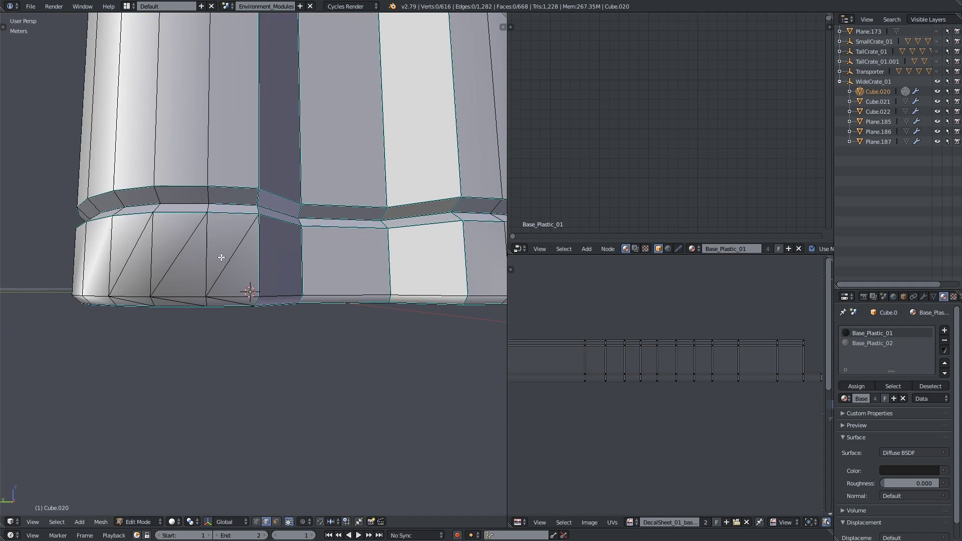
alt+right_click(199, 200)
middle_drag(178, 217, 194, 250)
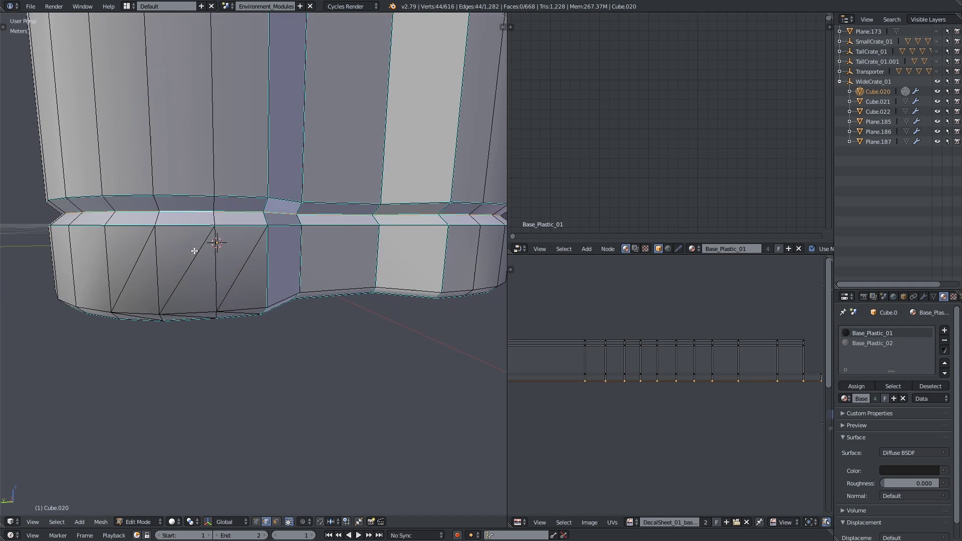
key(ctrl+e)
click(194, 252)
key(a)
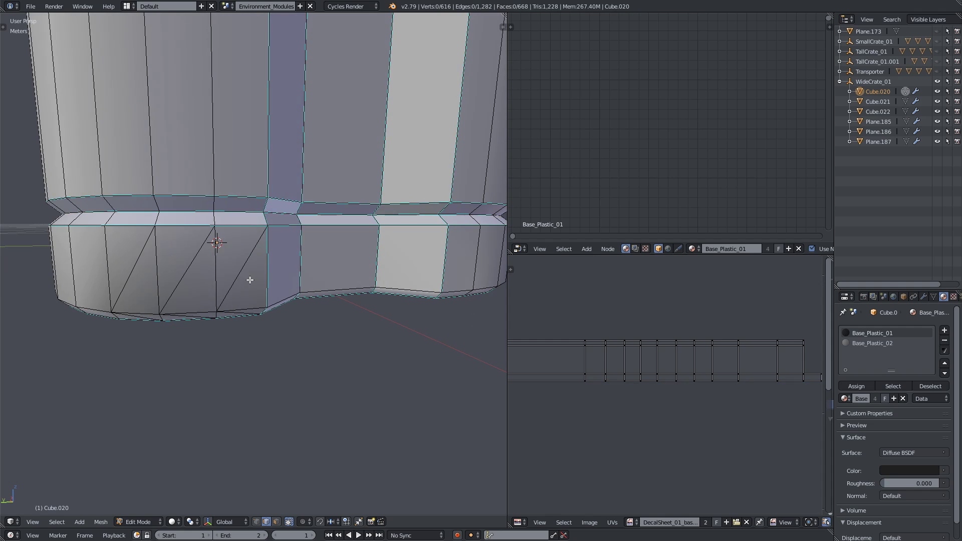
Step: Select the linked faces of the base strip in face mode, unwrap them and inspect the resulting UV strip
key(a)
scroll(250, 280, down, 4)
key(a)
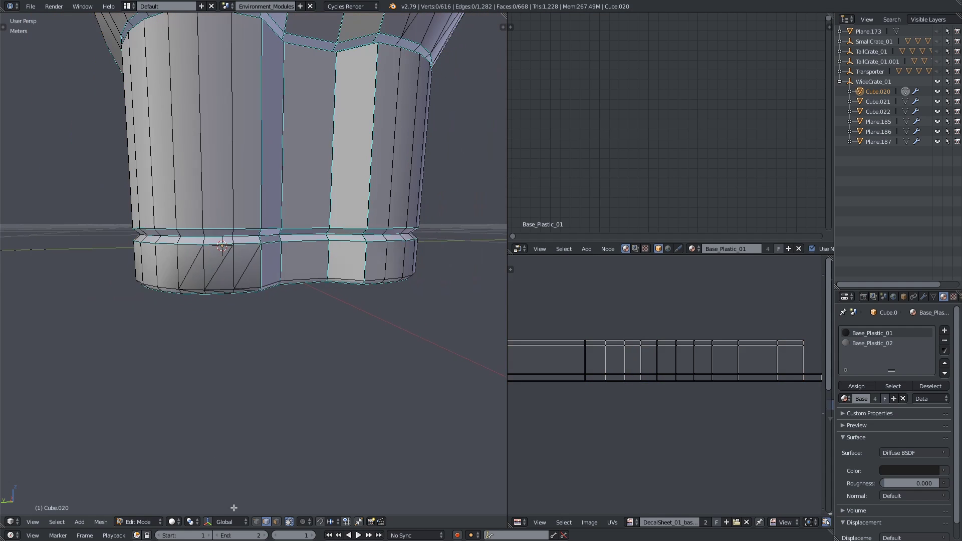
click(277, 521)
key(l)
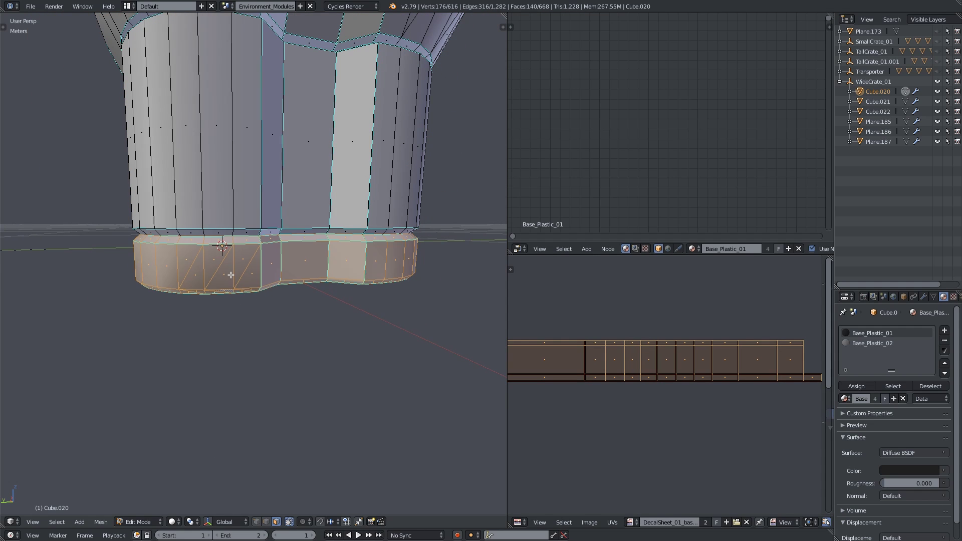
scroll(230, 275, up, 2)
key(u)
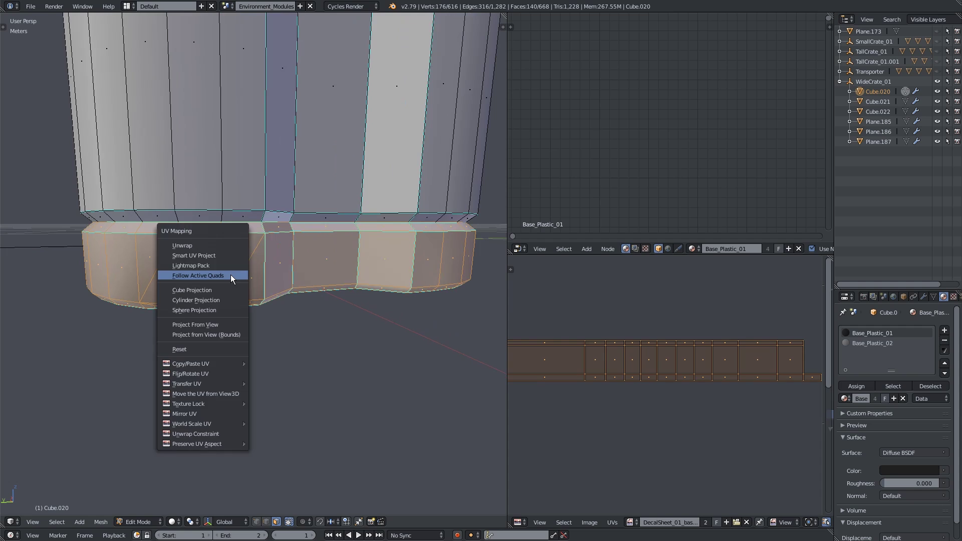
click(206, 245)
scroll(711, 358, down, 4)
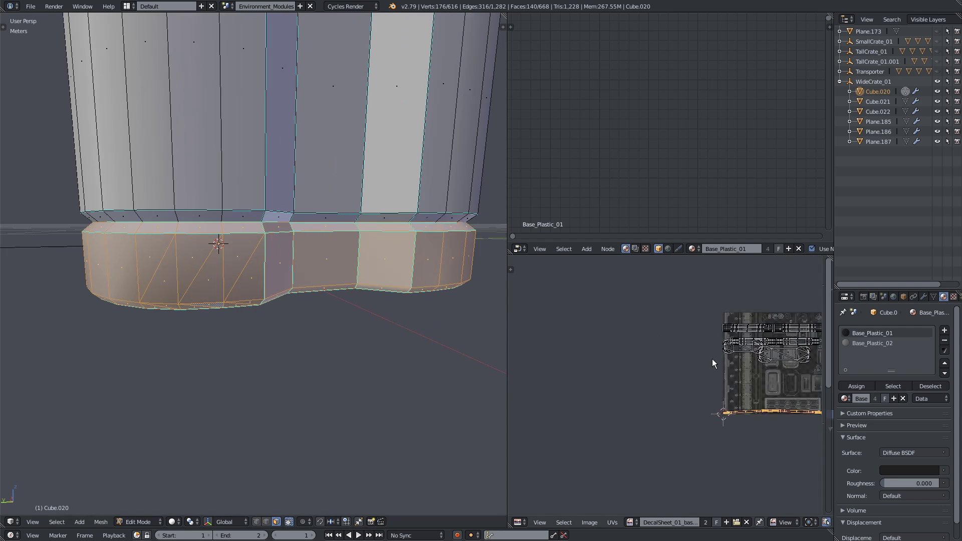
scroll(704, 346, up, 5)
middle_drag(705, 345, 631, 404)
scroll(675, 339, up, 5)
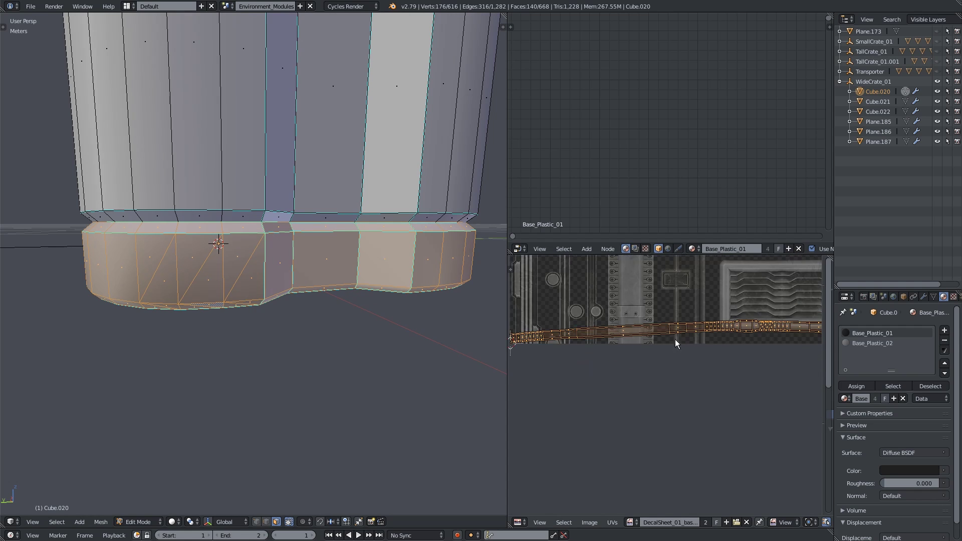
scroll(723, 374, up, 1)
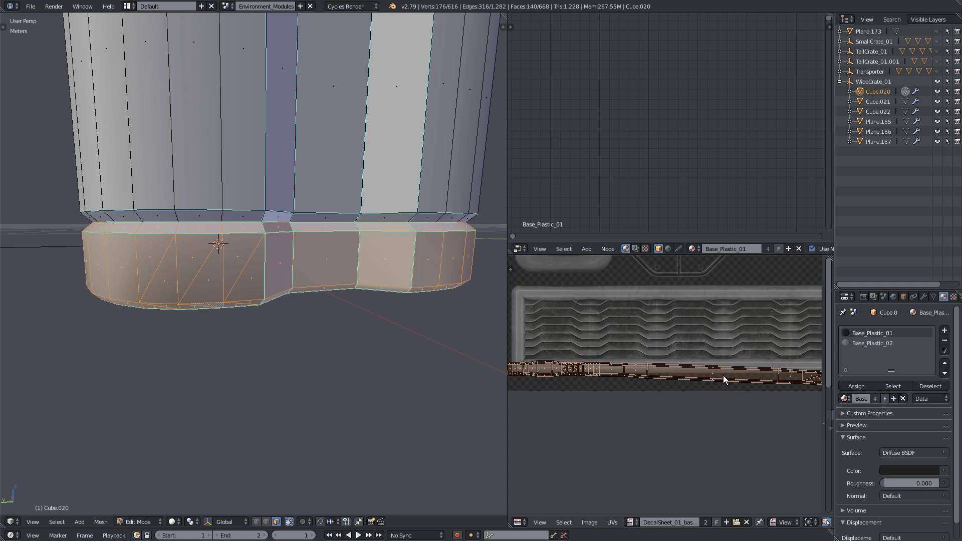
scroll(330, 326, down, 3)
Step: Unwrap a single flat recessed face of the base strip, then apply Follow Active Quads to all linked strip faces
middle_drag(330, 326, 271, 301)
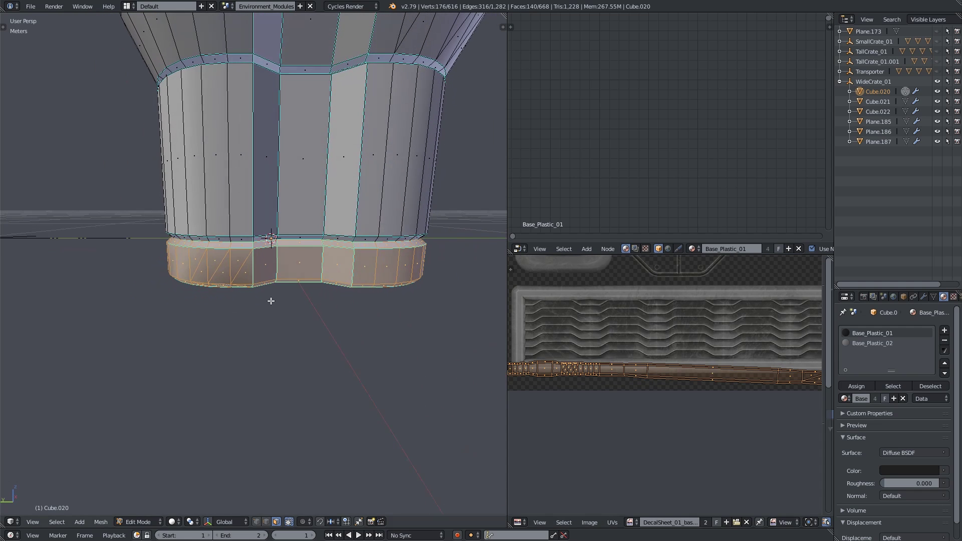
right_click(290, 270)
key(u)
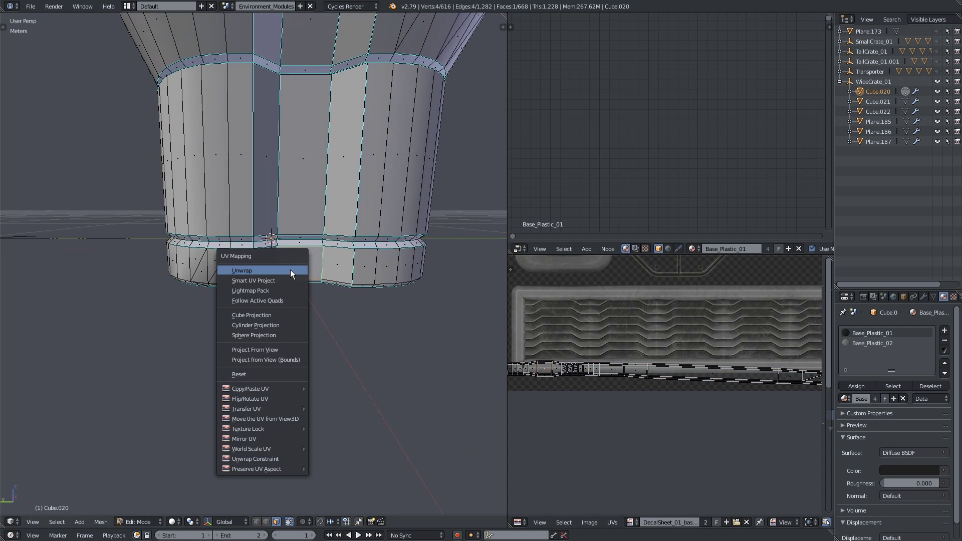
click(290, 270)
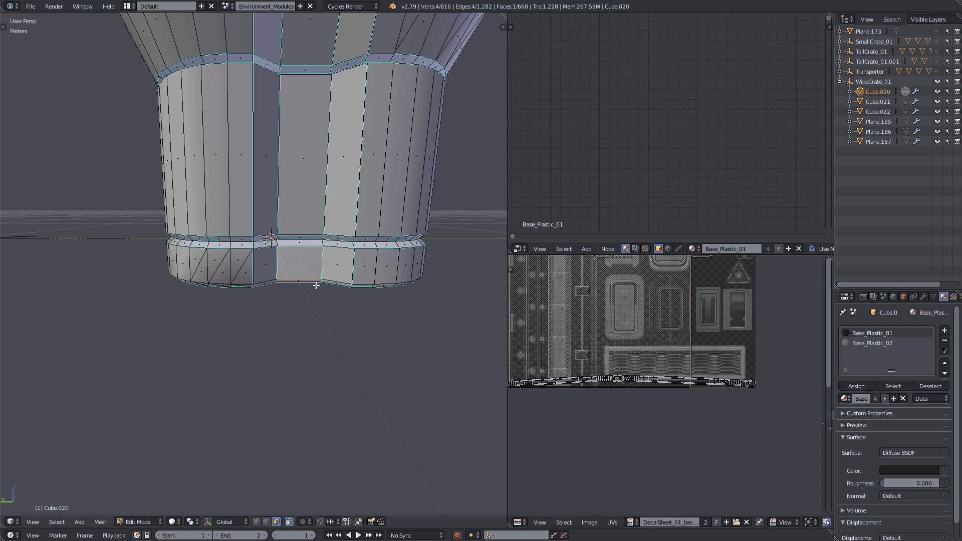
key(a)
key(l)
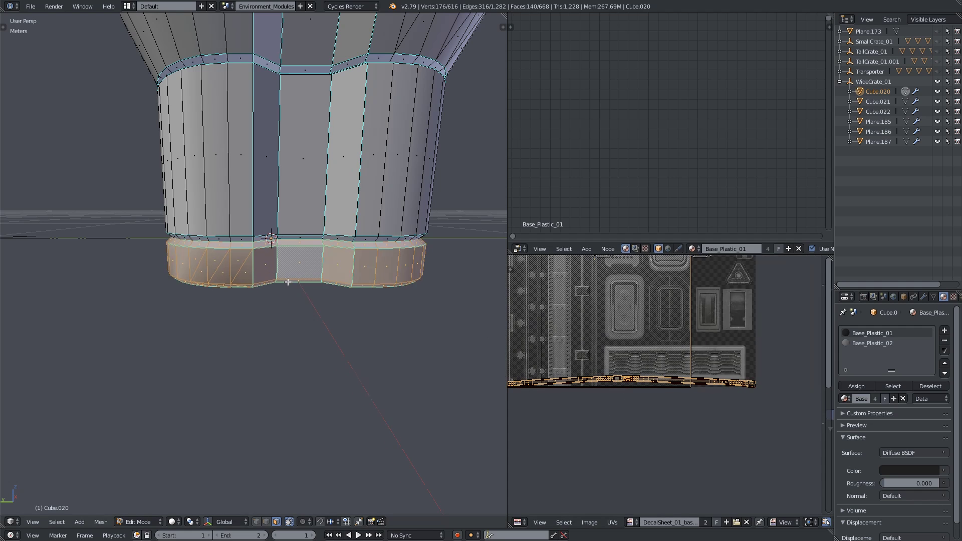
scroll(288, 282, down, 2)
key(u)
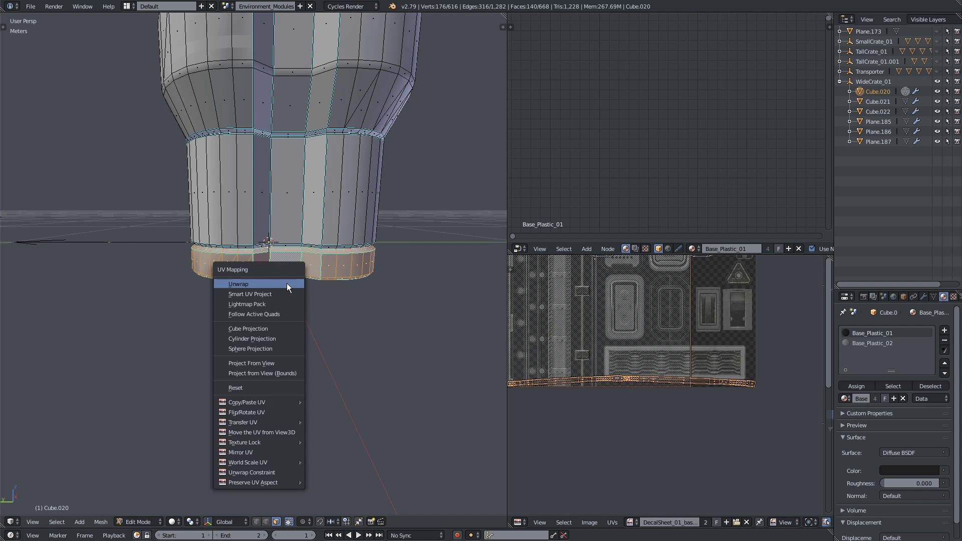
click(266, 314)
click(260, 330)
Step: Examine the base strip's UV layout for faces left out by Follow Active Quads and for its overall scale
scroll(680, 413, down, 3)
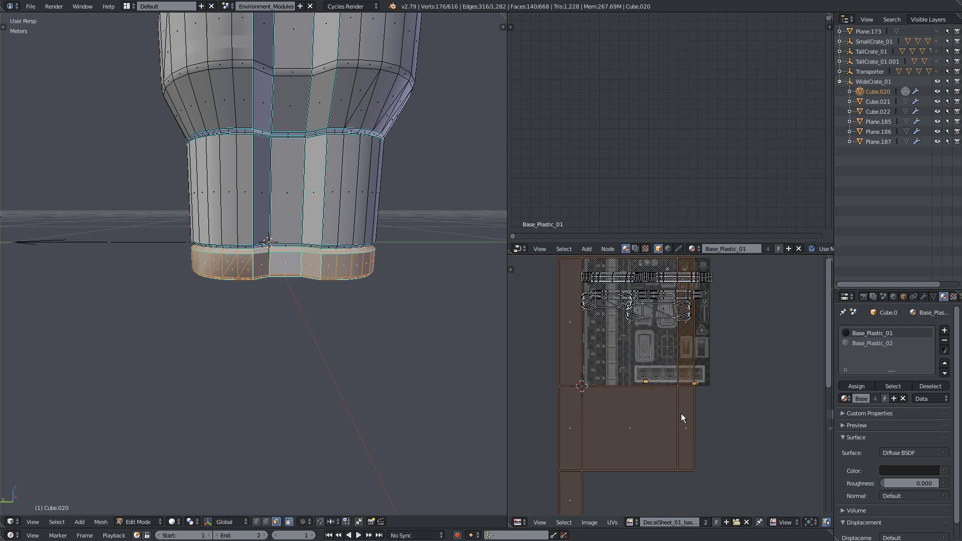
scroll(726, 395, up, 6)
middle_drag(558, 369, 655, 385)
scroll(672, 353, up, 2)
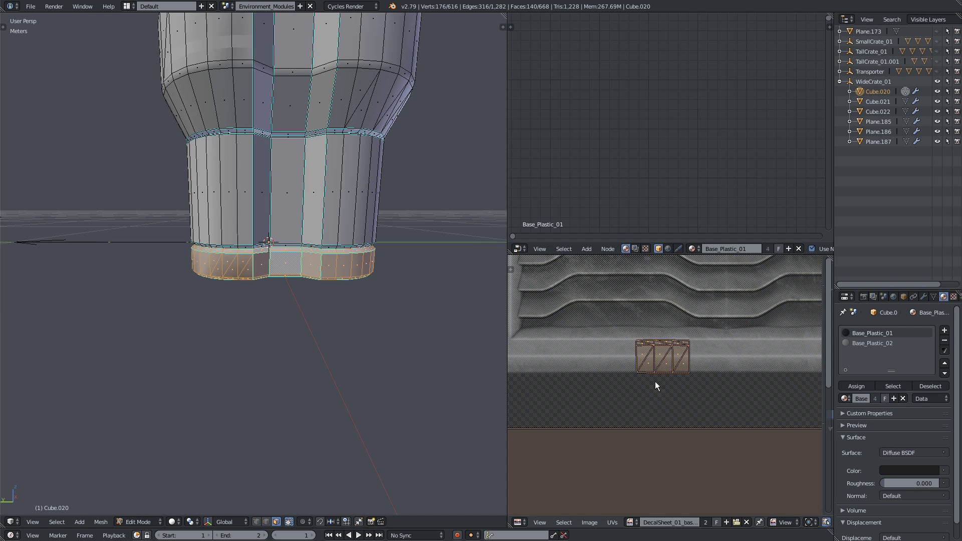
scroll(654, 380, down, 5)
middle_drag(655, 377, 683, 484)
scroll(665, 431, up, 6)
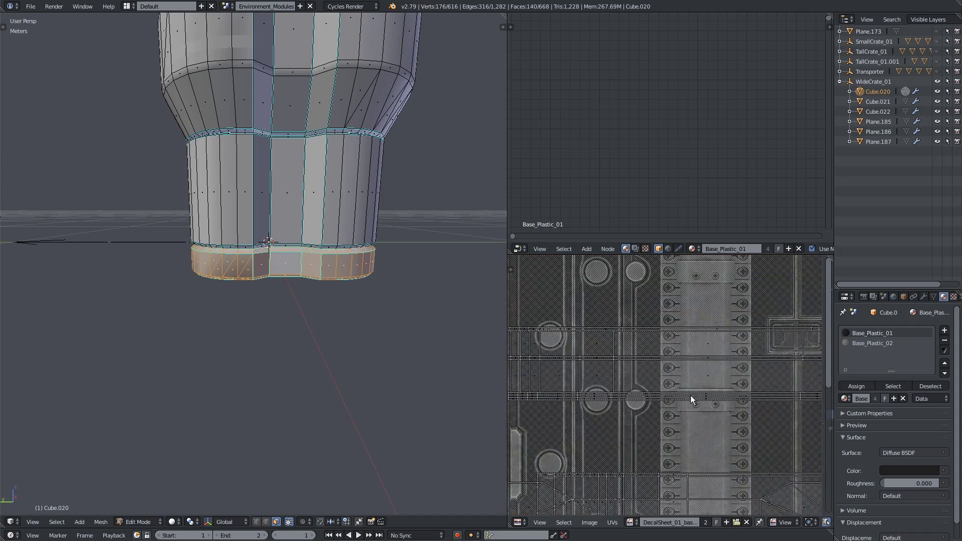
scroll(705, 392, down, 4)
scroll(653, 406, up, 3)
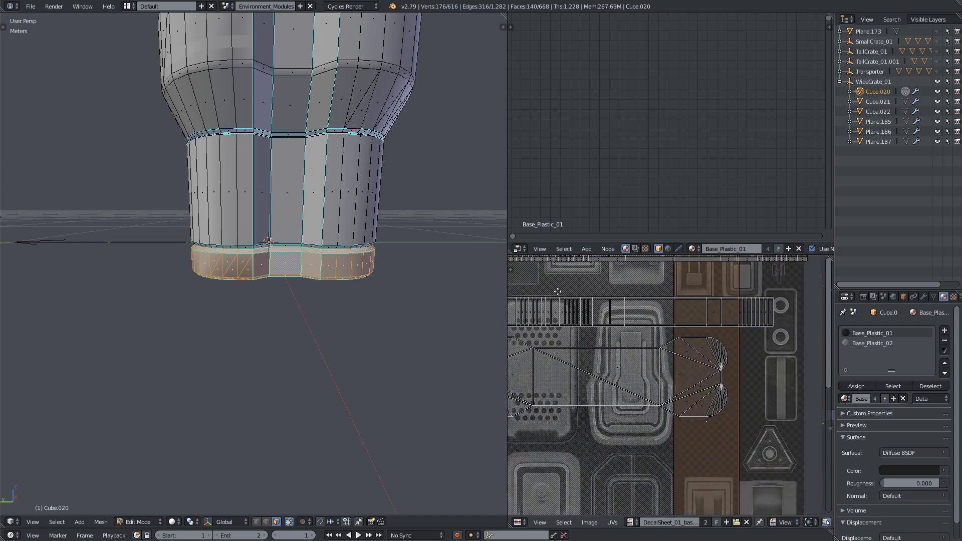
scroll(652, 407, down, 3)
middle_drag(318, 311, 248, 364)
Step: Dissolve the six diagonal edges on the base strip's rounded corner, three on its side faces and three on the lower bevel
click(262, 522)
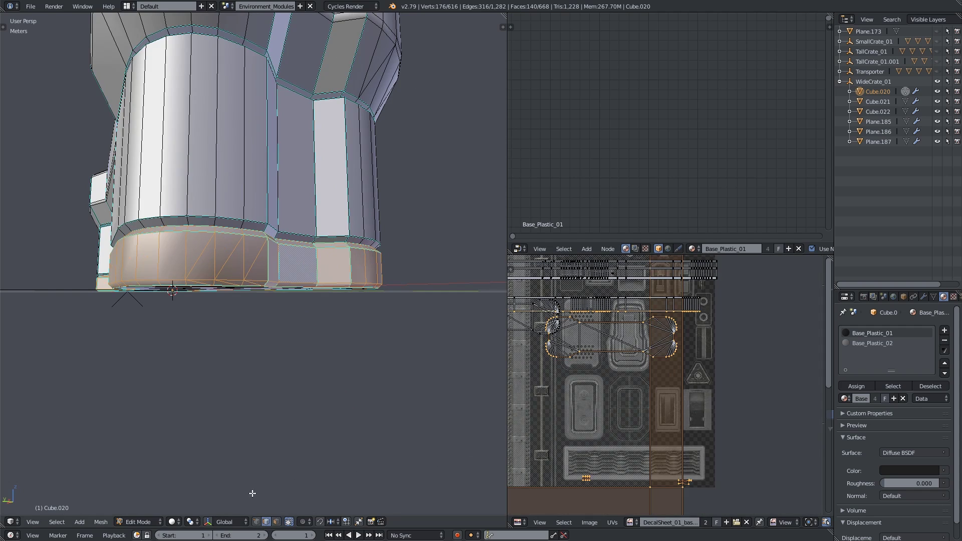
middle_drag(226, 401, 238, 266)
scroll(239, 266, up, 2)
key(a)
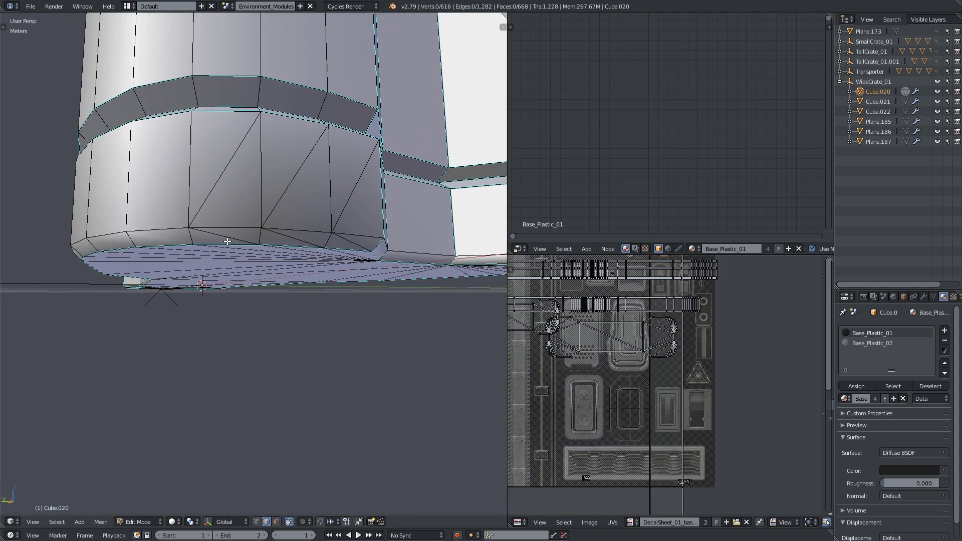
click(228, 236)
shift+click(287, 237)
shift+click(350, 240)
shift+click(342, 214)
shift+click(280, 199)
shift+click(211, 190)
key(x)
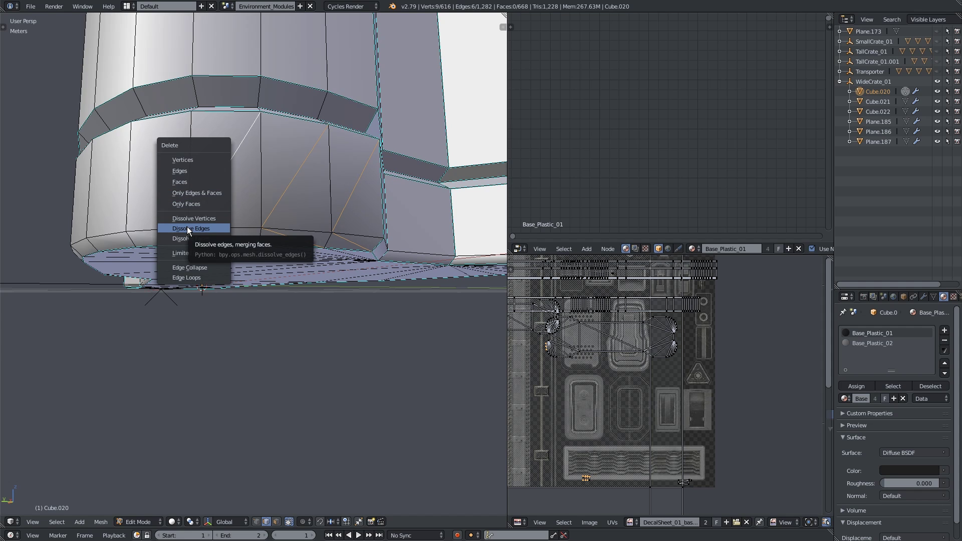
click(189, 230)
Step: Check the base corner's shading in Object Mode and return to editing the mesh
middle_drag(190, 230, 286, 286)
key(Tab)
scroll(256, 257, up, 5)
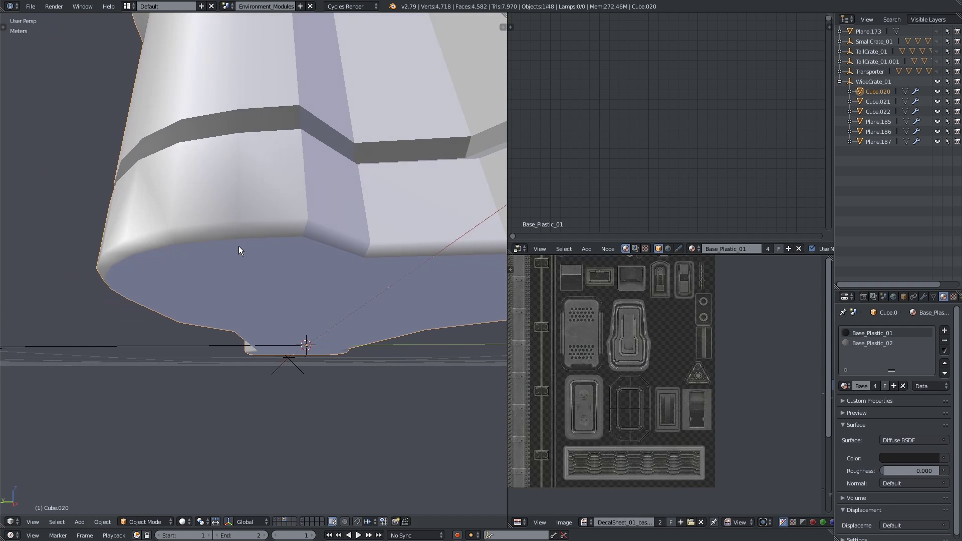
key(Tab)
scroll(239, 246, down, 3)
middle_drag(562, 338, 656, 302)
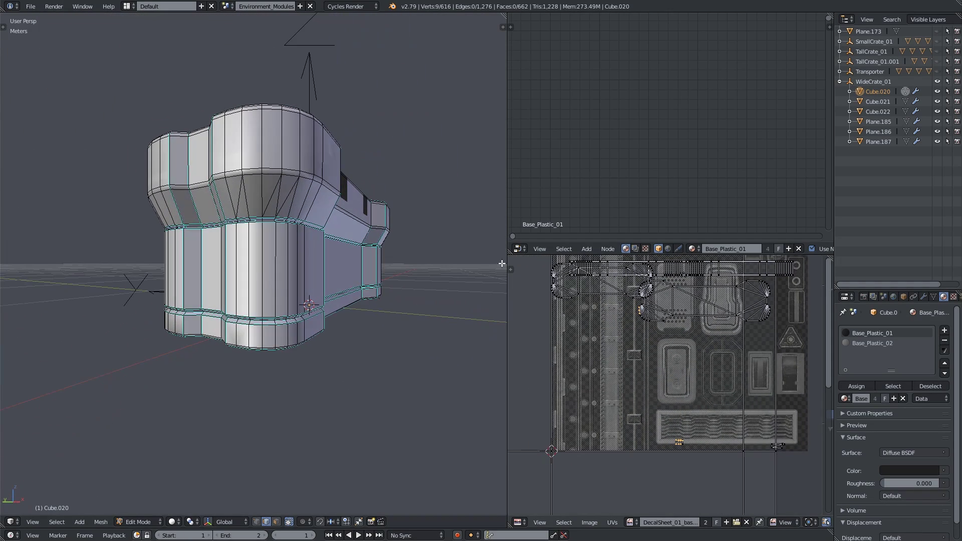
Step: Dissolve three diagonal edges on the rounded corner of the flared section above the body
key(a)
key(a)
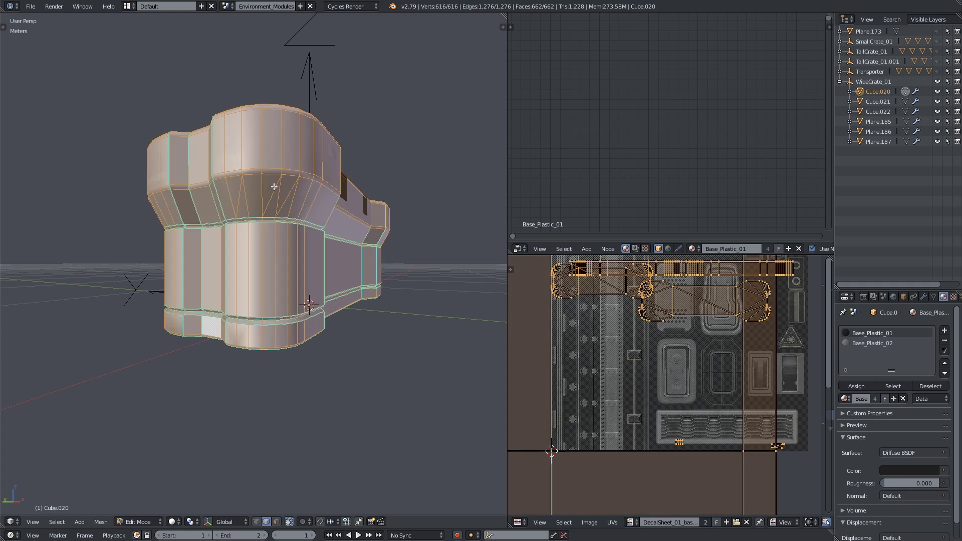
key(a)
scroll(240, 183, up, 3)
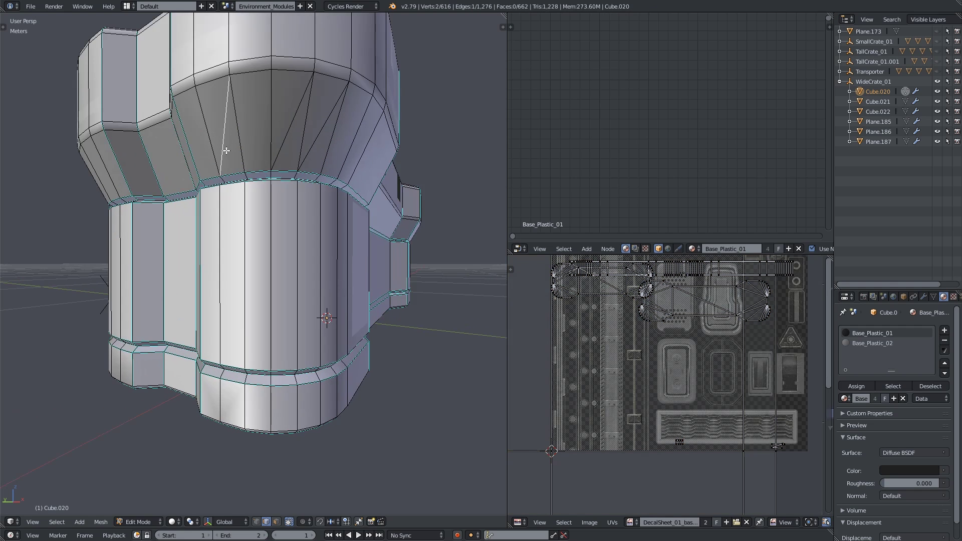
key(x)
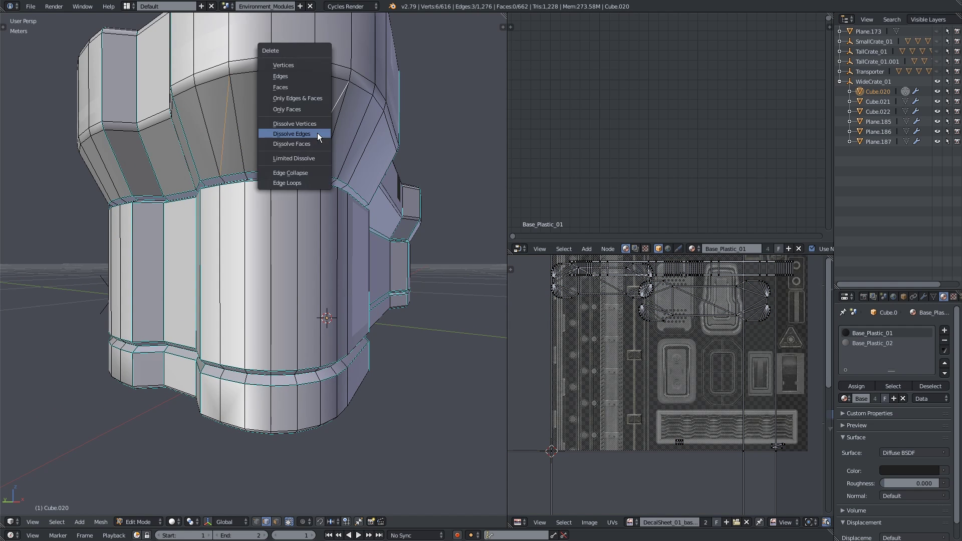
click(316, 130)
Step: Dissolve one remaining diagonal edge on the flared section and one on the base strip's long side
middle_drag(317, 131, 308, 227)
scroll(234, 185, down, 5)
key(x)
click(263, 201)
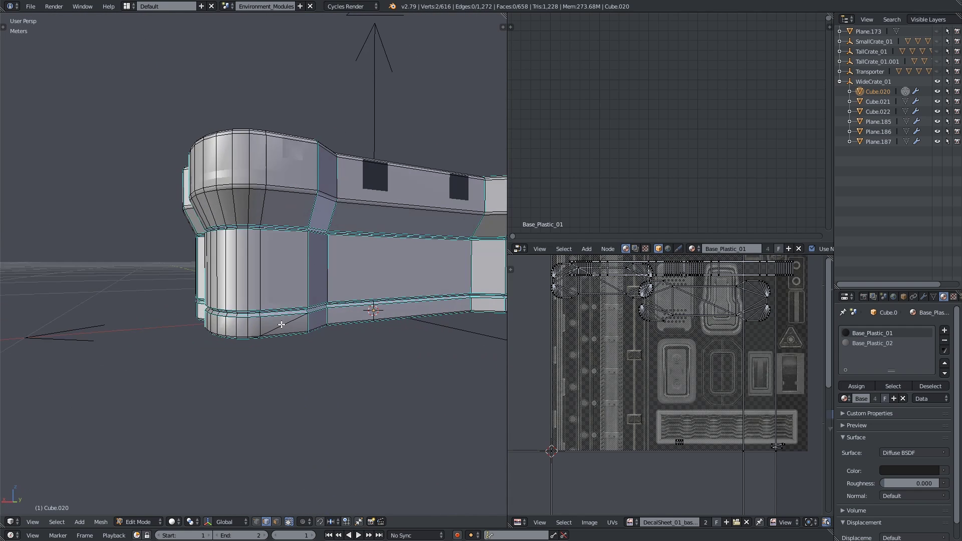
key(x)
click(282, 325)
middle_drag(281, 325, 235, 297)
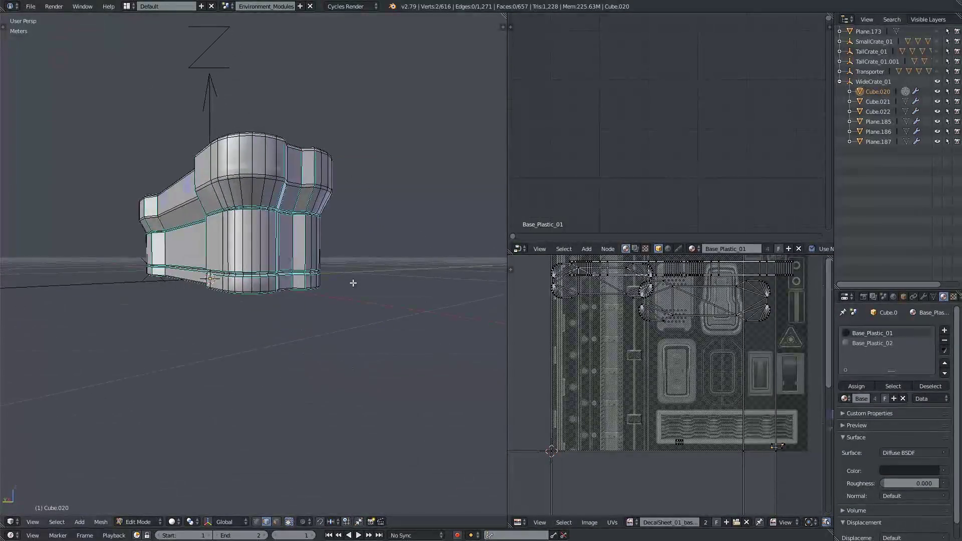
Step: Check the crate's overall shading in Object Mode and return to editing the mesh
key(Tab)
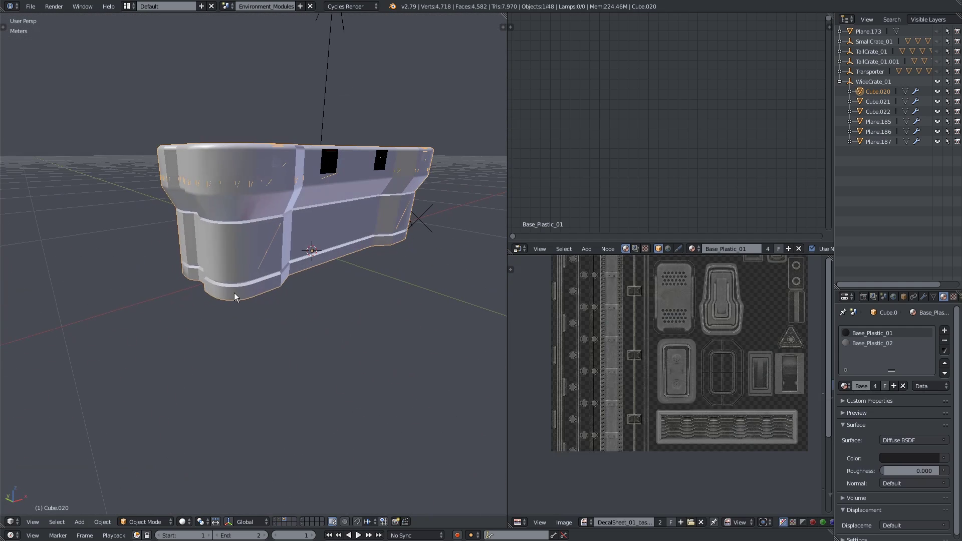
middle_drag(301, 271, 219, 348)
key(Tab)
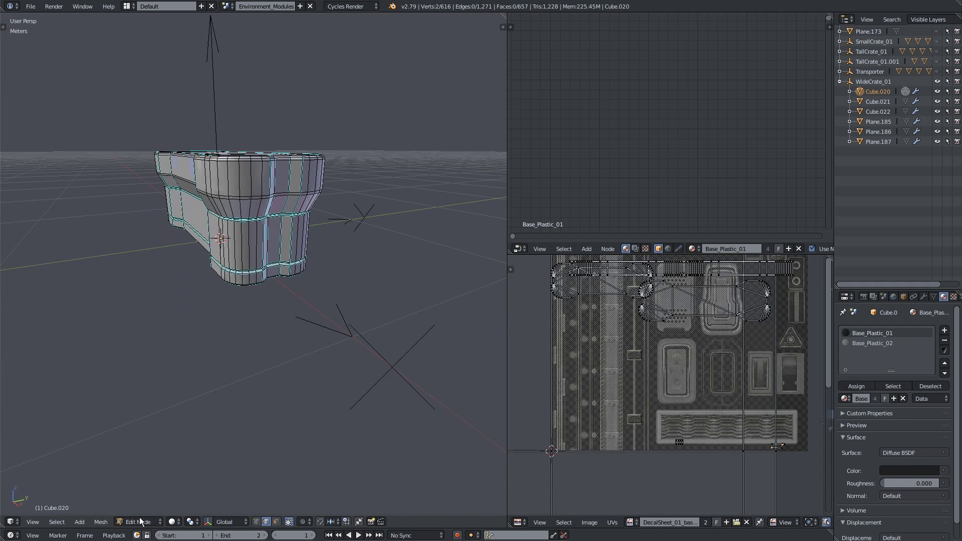
Step: In face selection mode, unwrap a single quad on the recessed end of the base strip
click(276, 521)
scroll(275, 337, up, 3)
middle_drag(274, 337, 276, 289)
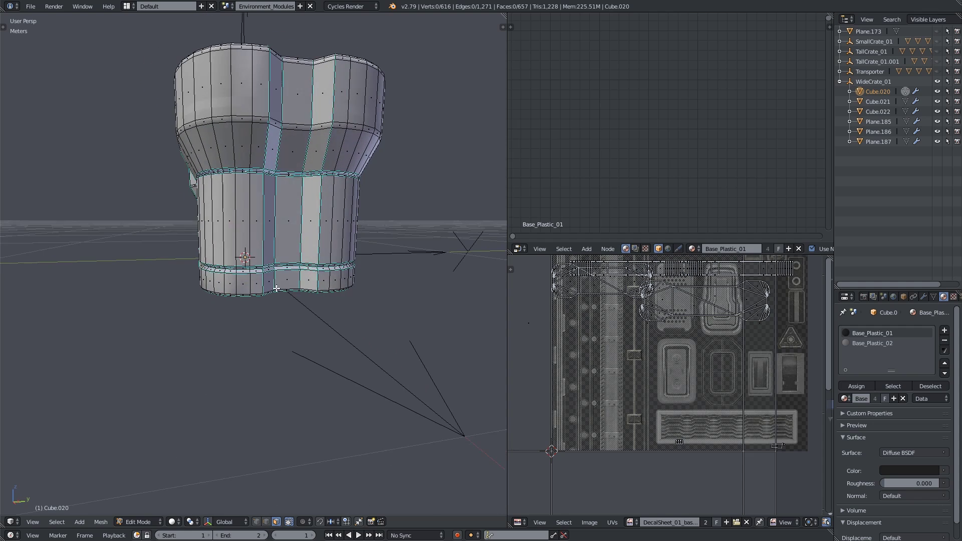
key(l)
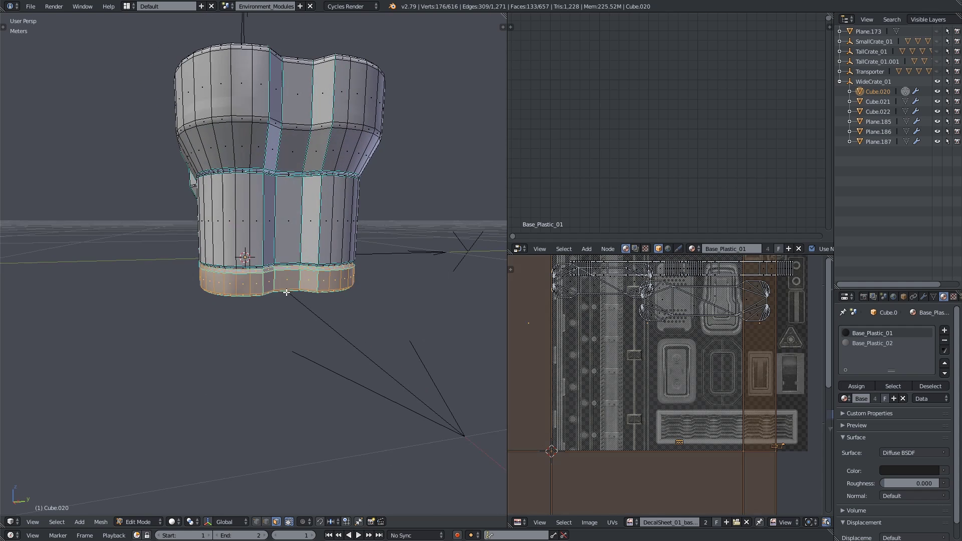
right_click(285, 281)
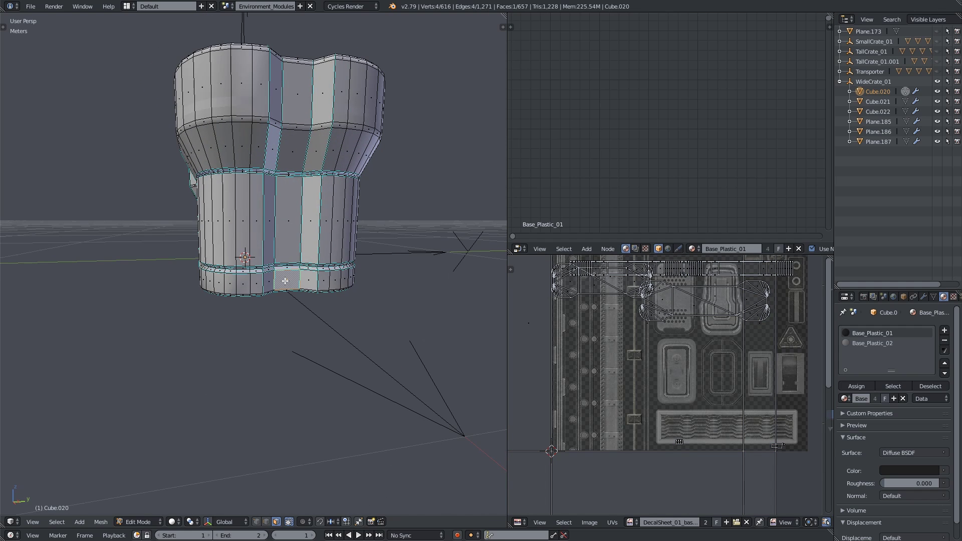
key(u)
click(248, 248)
Step: Select the whole linked base strip and unwrap it with Follow Active Quads using Length Average
scroll(265, 308, up, 3)
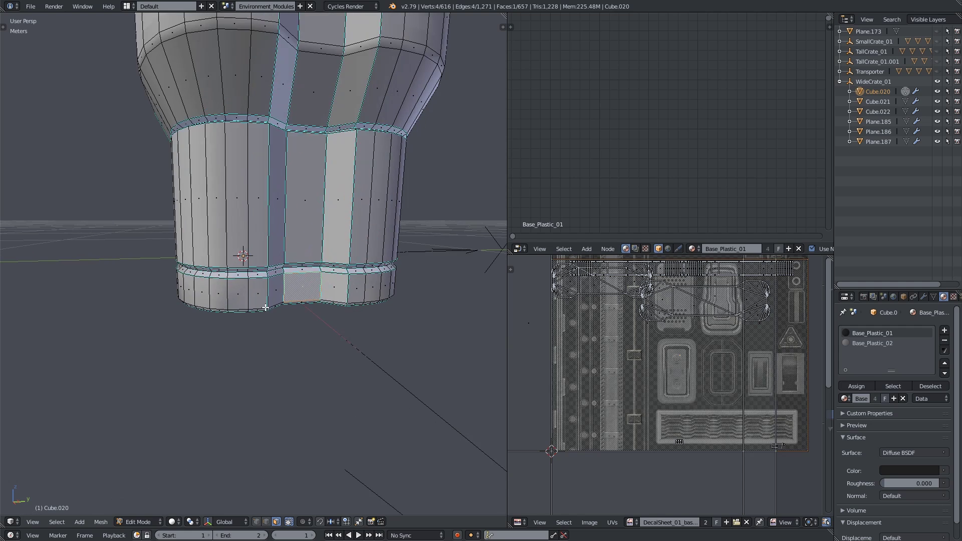
key(a)
key(l)
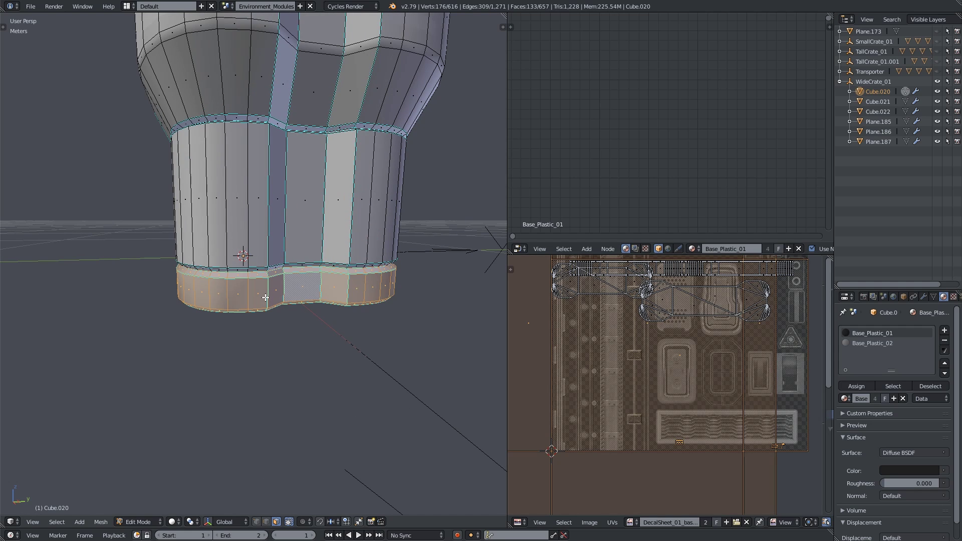
key(u)
click(257, 327)
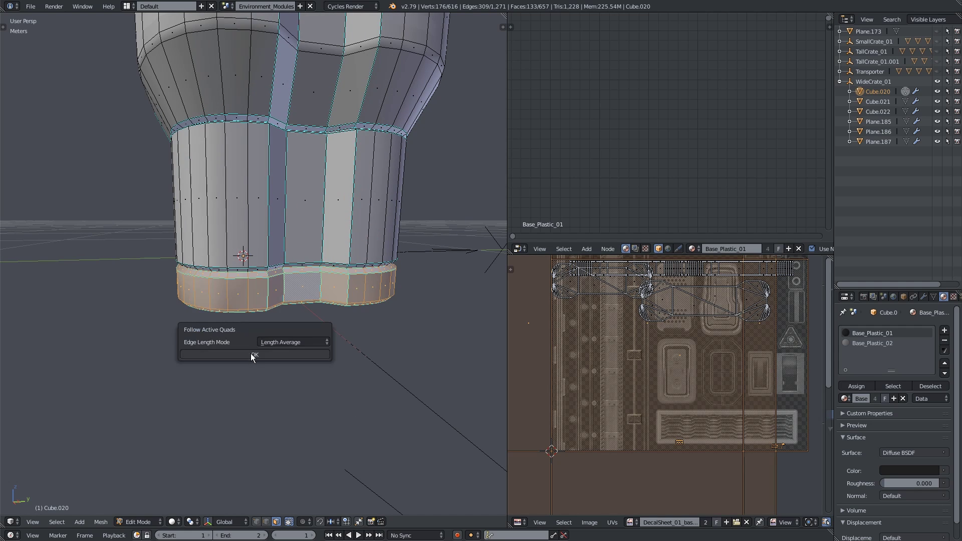
click(291, 357)
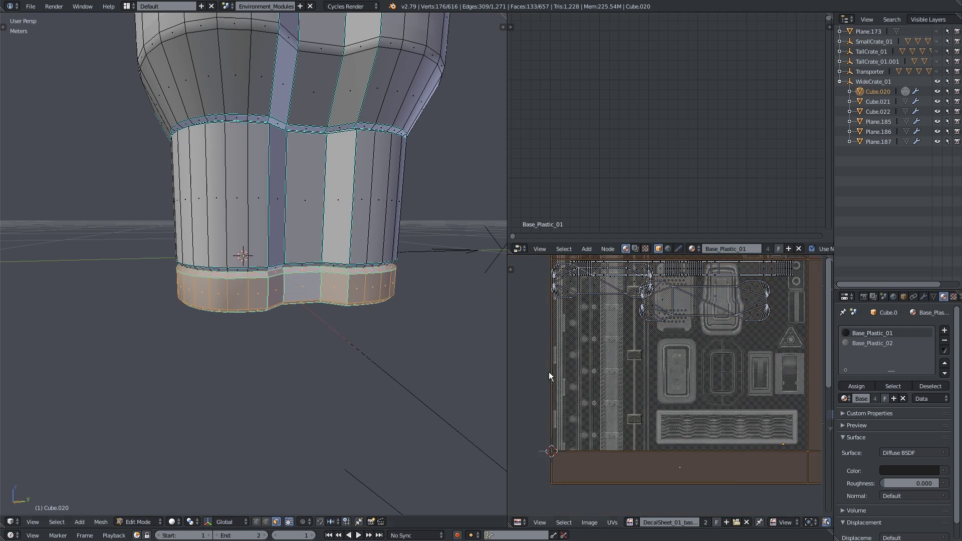
Step: Pack the base strip's UVs into the texture area as a vertical strip along the texture's left edge
scroll(720, 478, down, 4)
key(s)
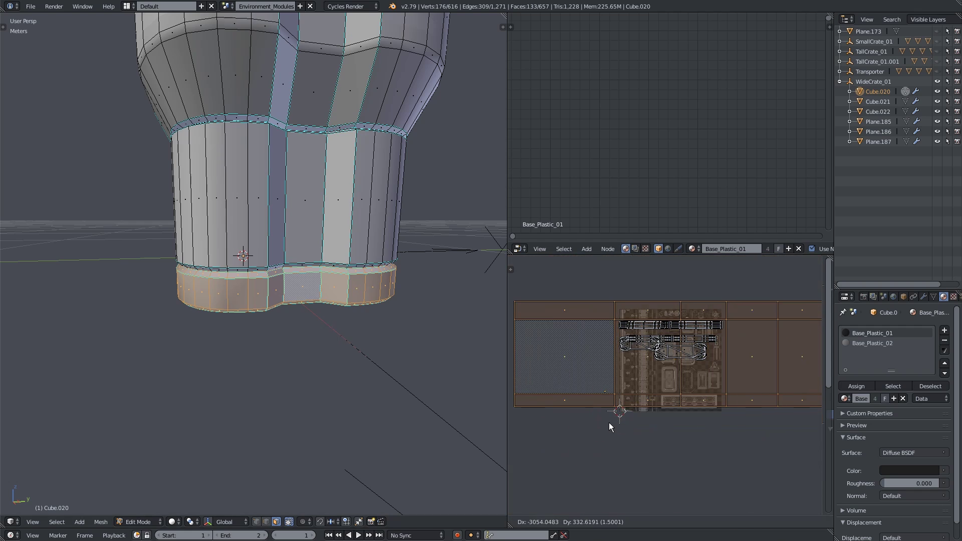
click(611, 422)
key(ctrl+z)
scroll(658, 453, up, 6)
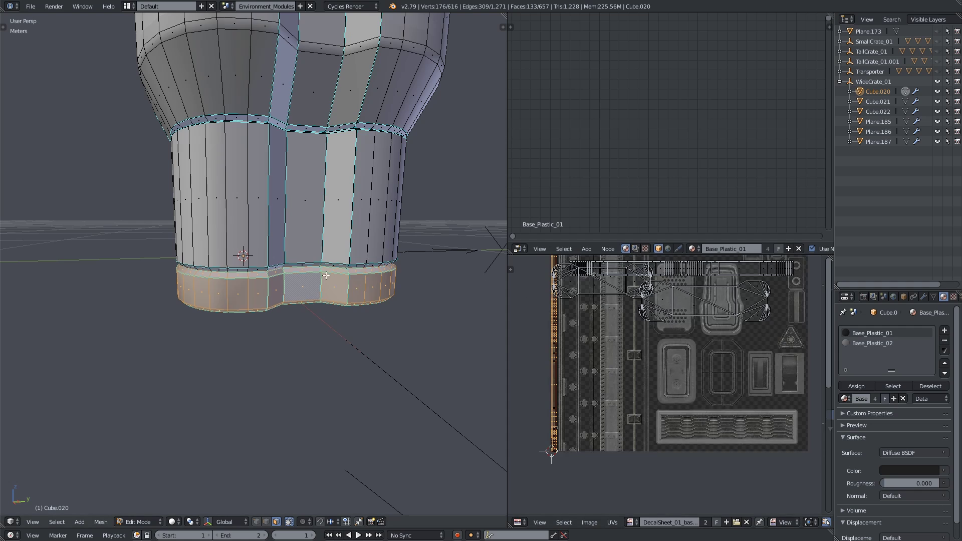
Step: Select the body's face loop, followed by the linked upper section, and inspect the UV strips of each
key(a)
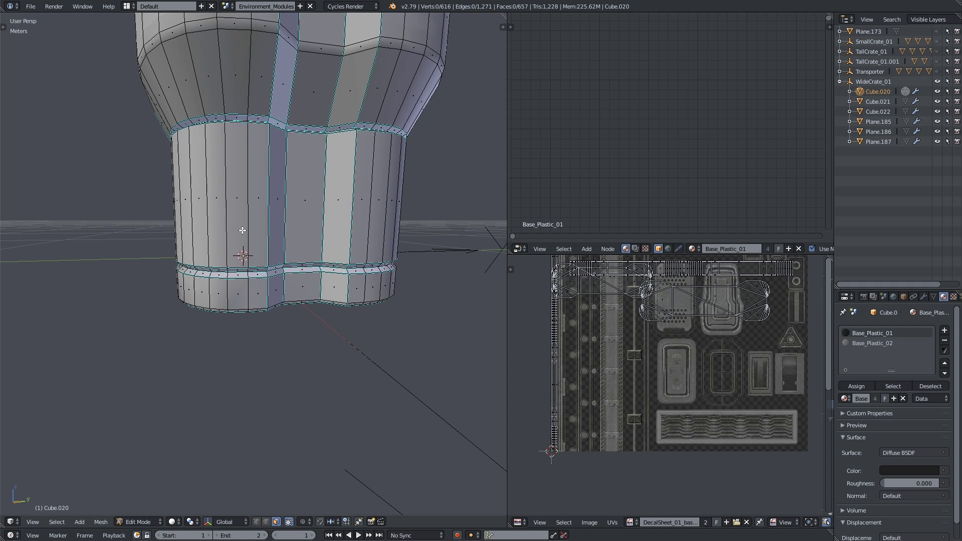
alt+right_click(241, 239)
scroll(751, 441, up, 2)
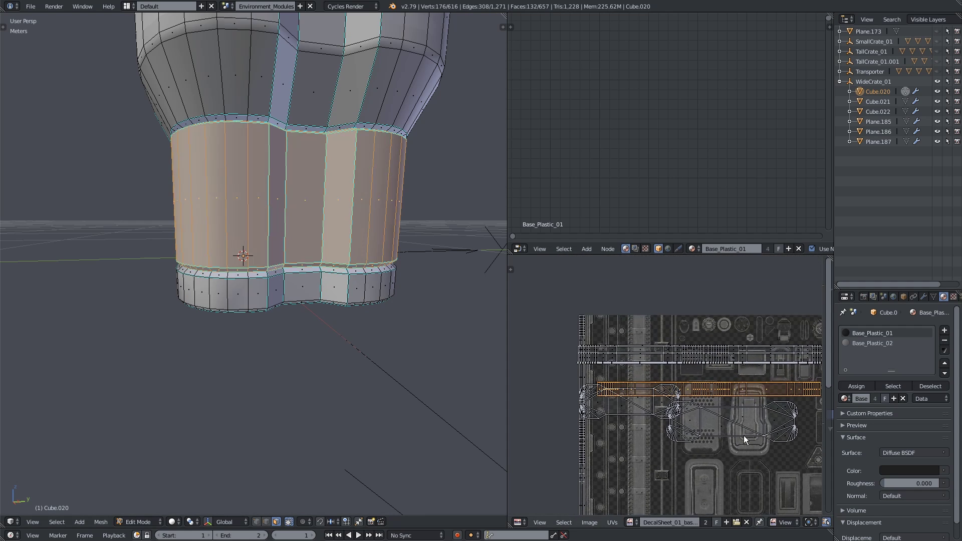
scroll(721, 416, down, 3)
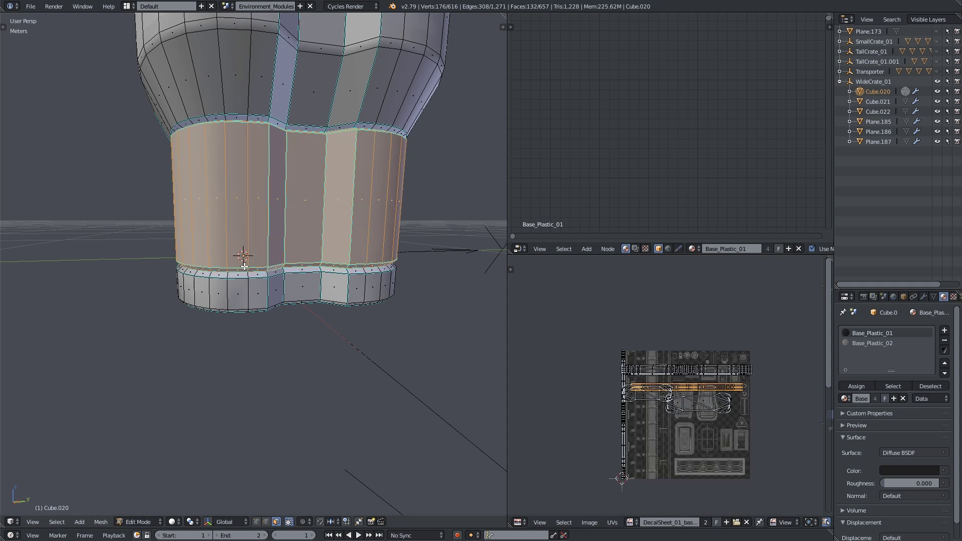
middle_drag(243, 231, 242, 265)
key(a)
key(l)
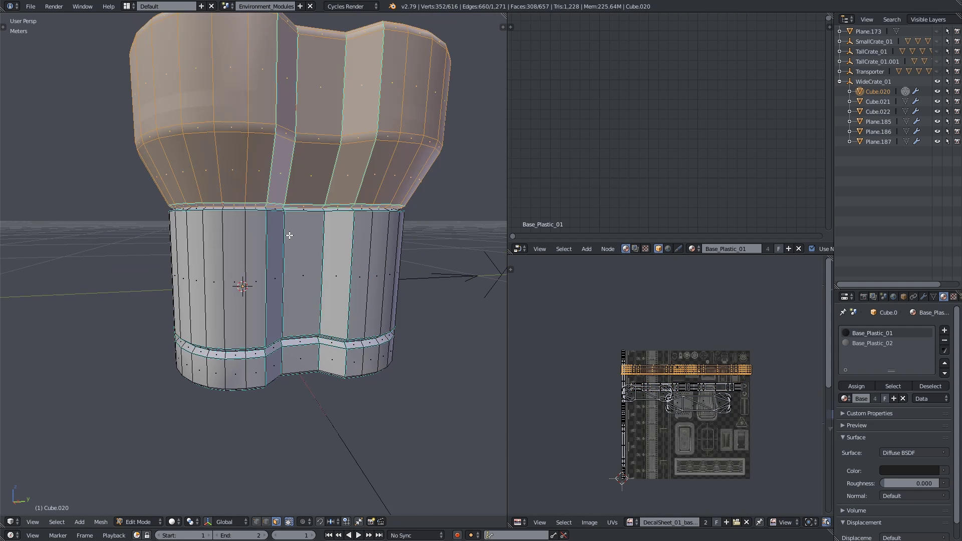
scroll(747, 409, up, 2)
scroll(695, 359, up, 5)
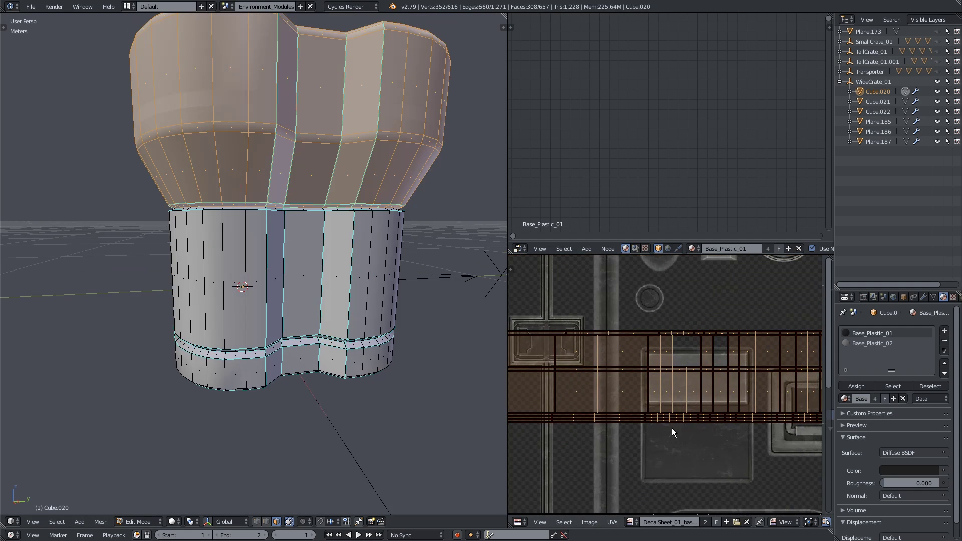
middle_drag(260, 225, 237, 237)
middle_drag(357, 278, 348, 266)
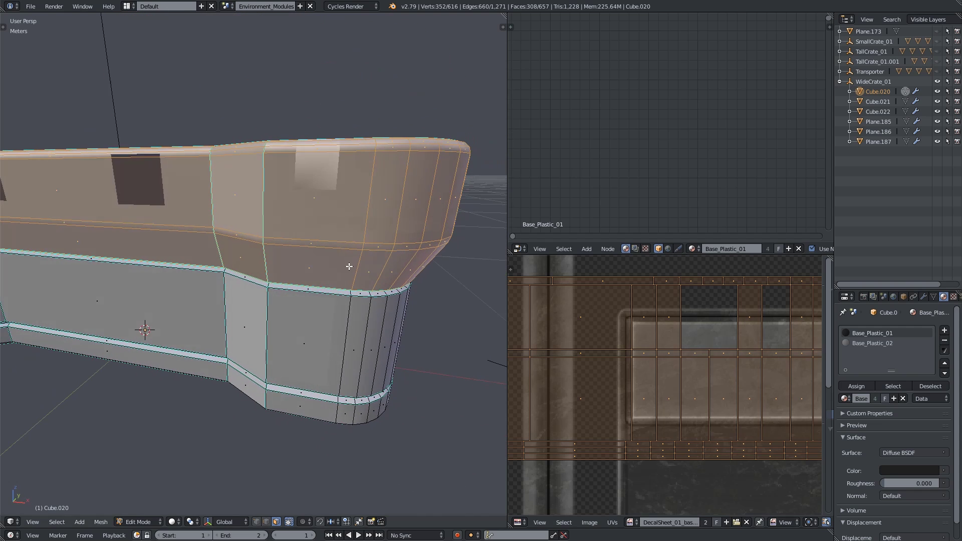
Step: Unwrap a single quad on the upper section's long side beside the rounded corner
right_click(315, 214)
key(u)
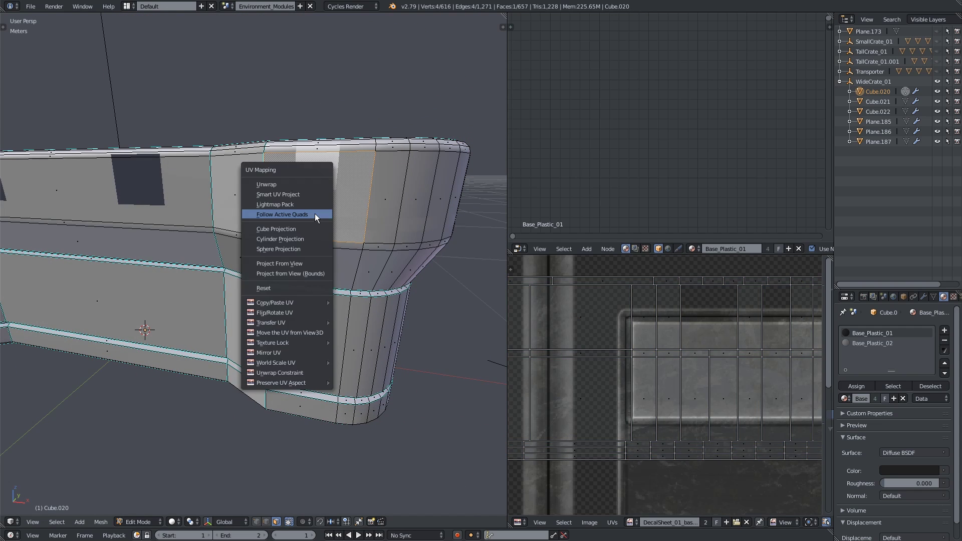
click(297, 187)
Step: Select the whole linked upper section and unwrap it with Follow Active Quads
middle_drag(329, 248, 327, 252)
key(a)
key(l)
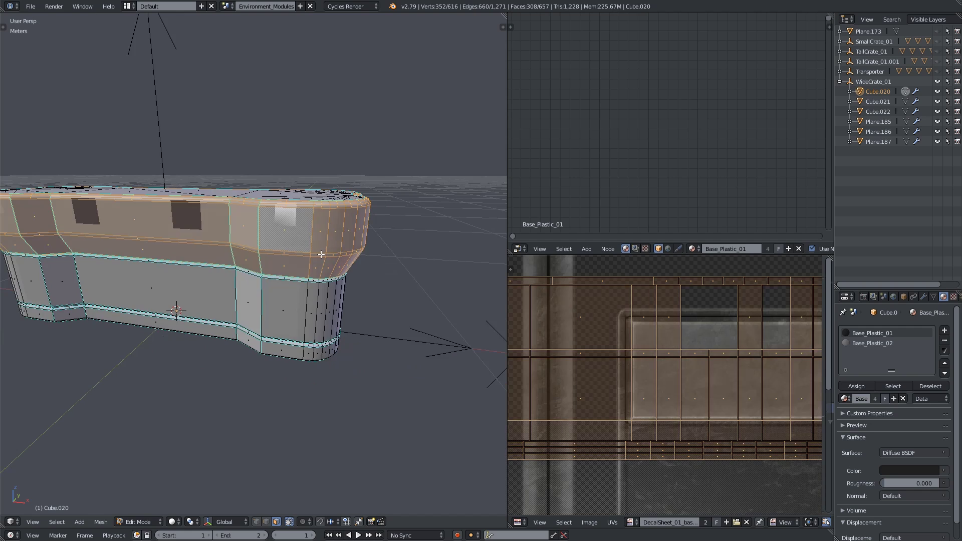
key(u)
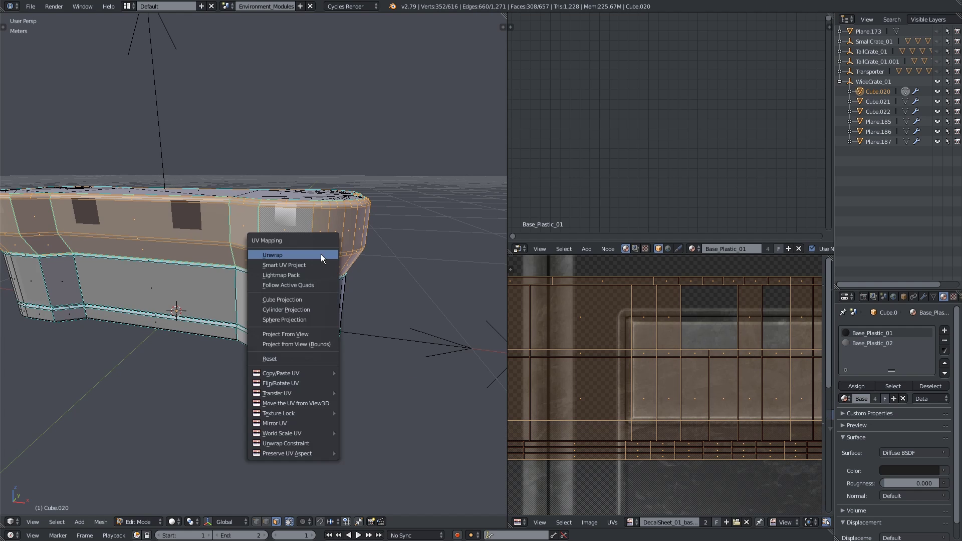
click(304, 285)
click(321, 314)
Step: Pack the upper section's UVs into a horizontal strip along the texture's bottom edge
scroll(698, 404, down, 4)
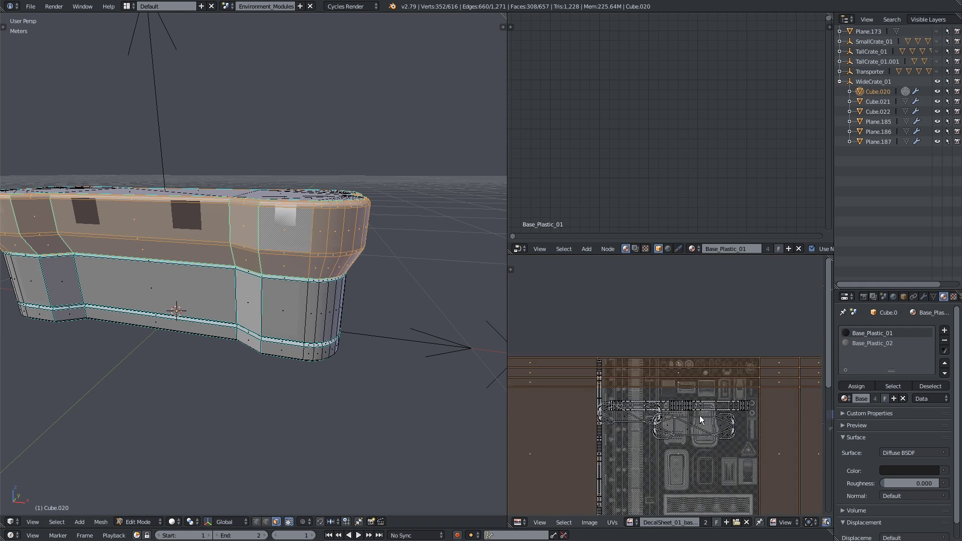
key(ctrl+p)
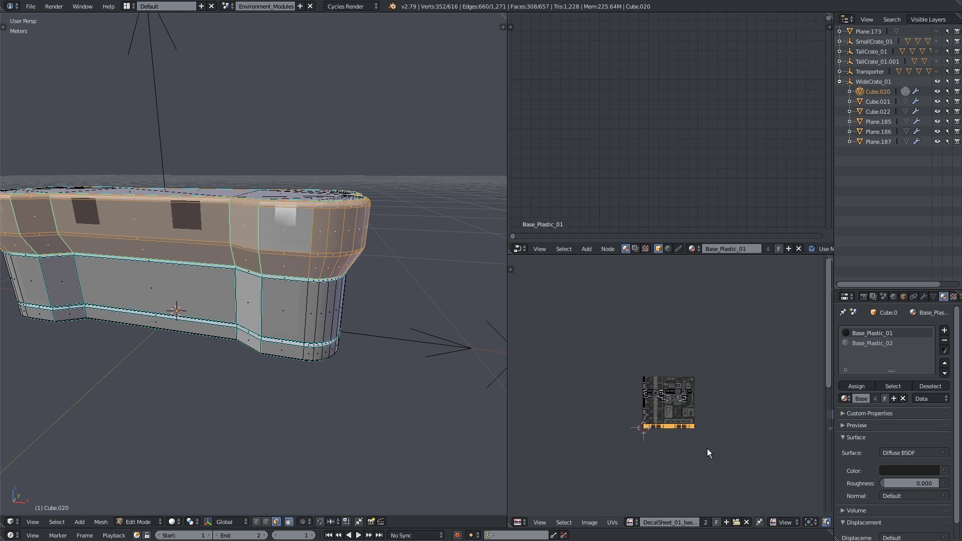
scroll(695, 420, up, 6)
key(g)
click(645, 311)
middle_drag(645, 311, 653, 329)
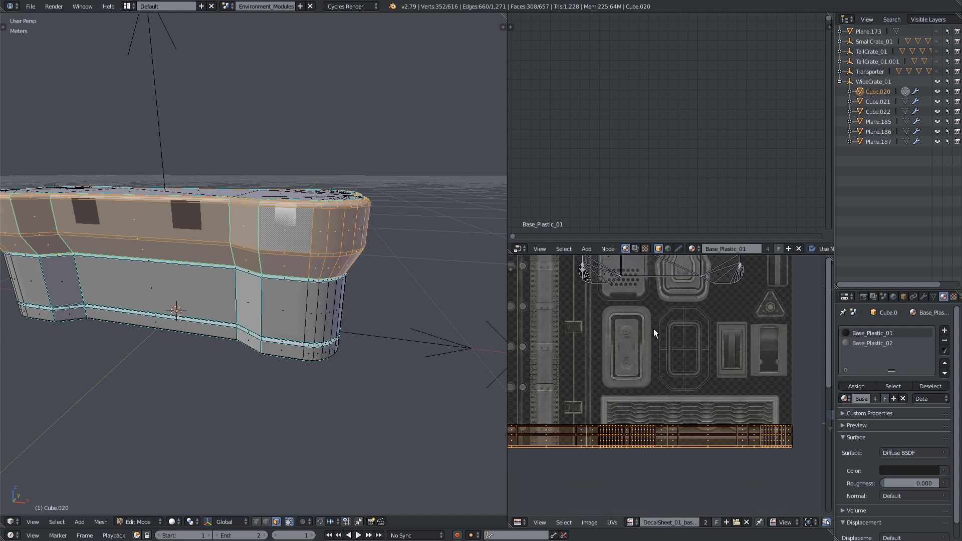
Step: Select the body's middle face loop and examine how its UV strip lies on the texture
key(a)
alt+right_click(284, 309)
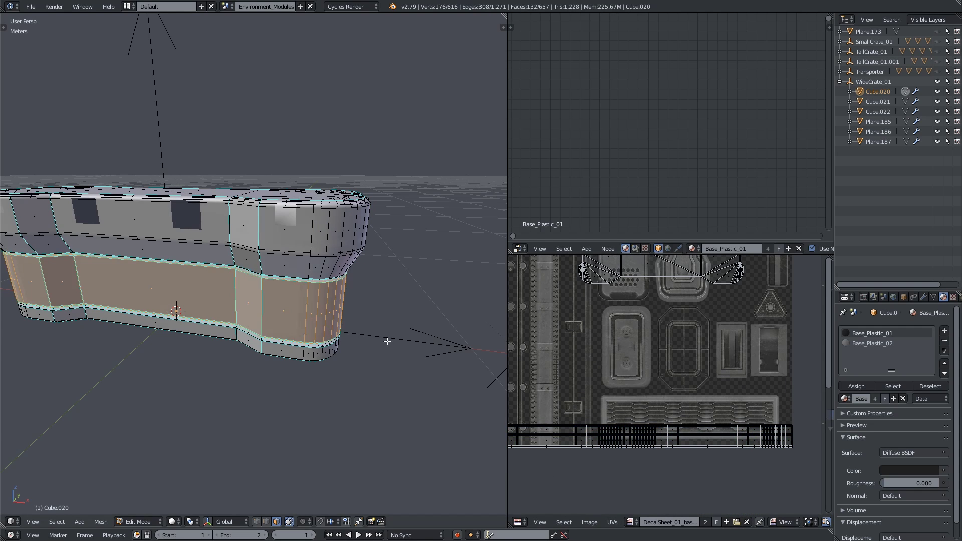
scroll(684, 410, up, 5)
scroll(695, 410, down, 5)
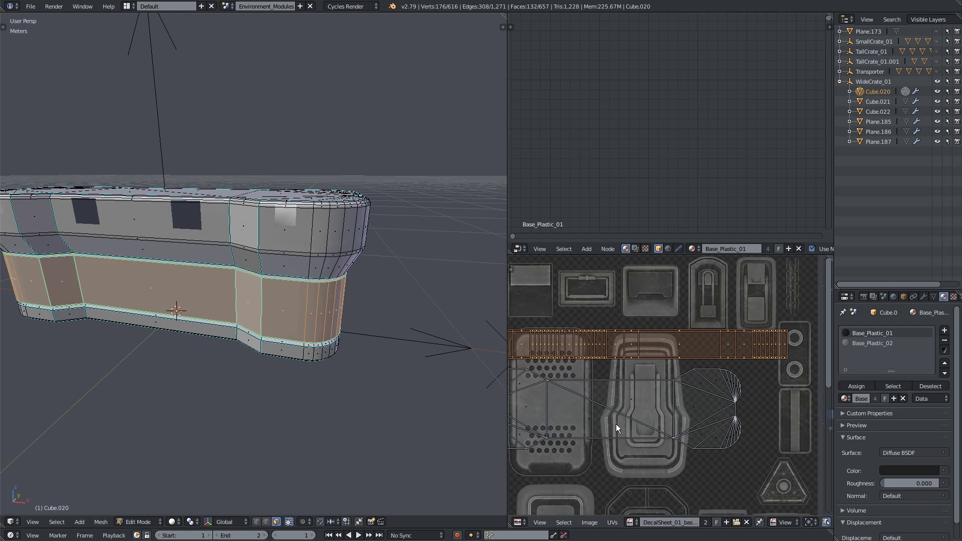
scroll(649, 398, down, 2)
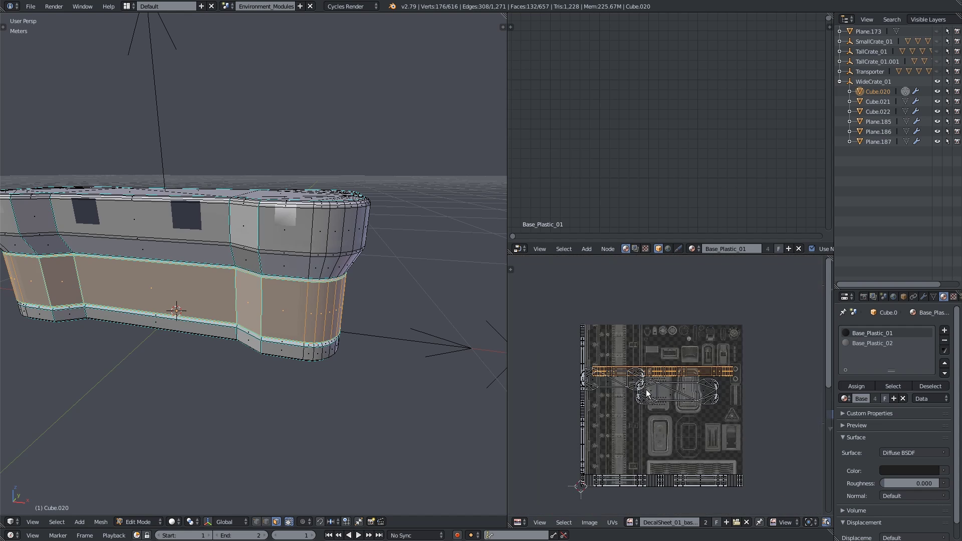
scroll(646, 393, up, 2)
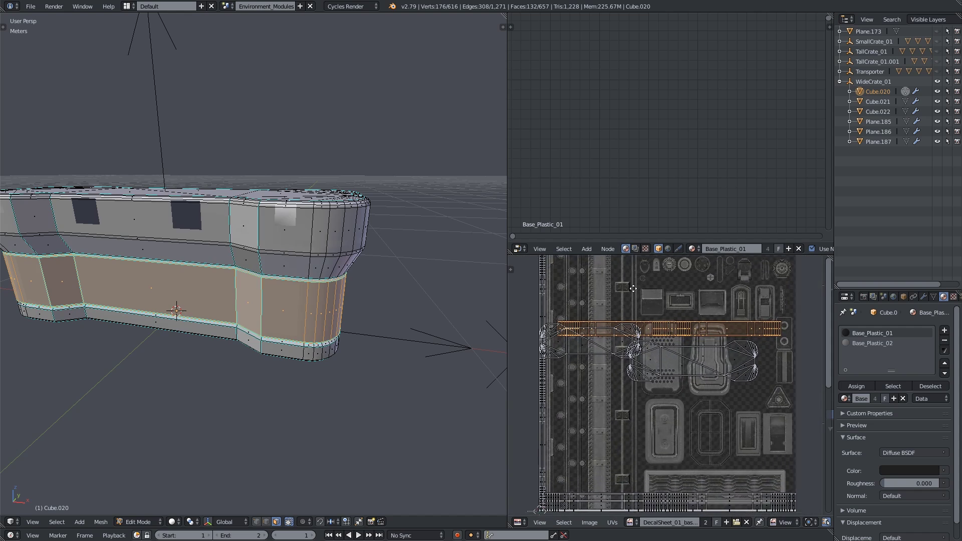
Step: Deselect everything, return to Object Mode and bring up the Texel Density Checker, widened so its labels are readable
key(a)
middle_drag(299, 299, 248, 259)
key(Tab)
key(t)
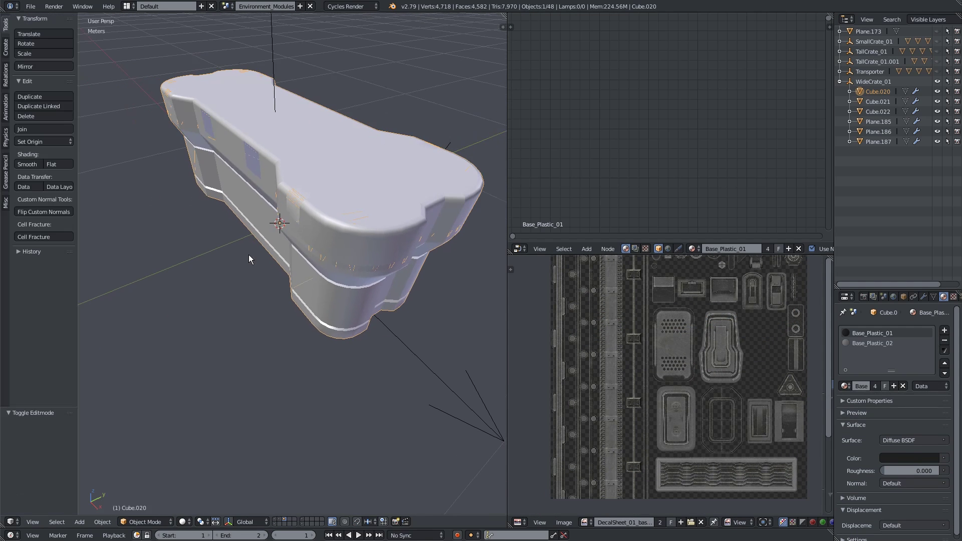
click(6, 203)
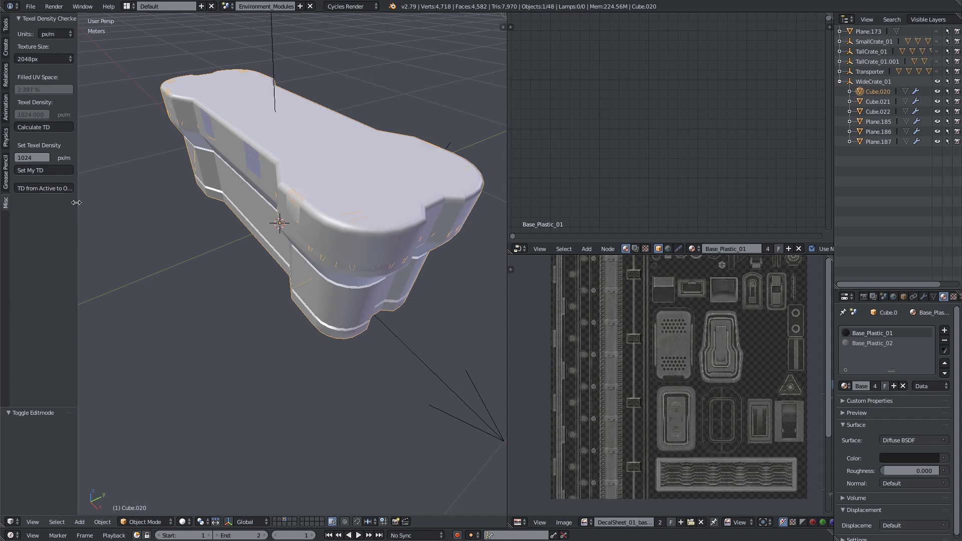
drag(76, 202, 152, 214)
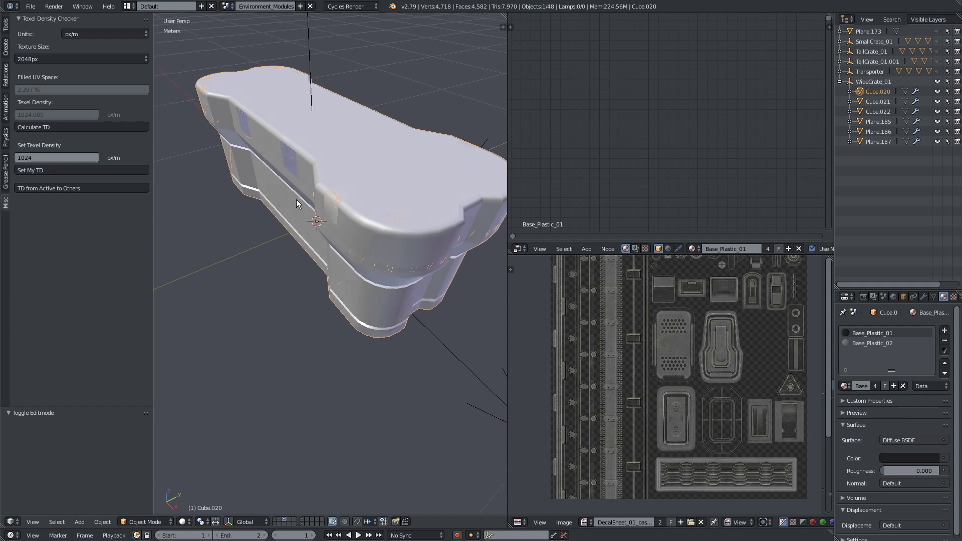
middle_drag(296, 199, 387, 205)
middle_drag(270, 184, 277, 151)
scroll(292, 185, down, 4)
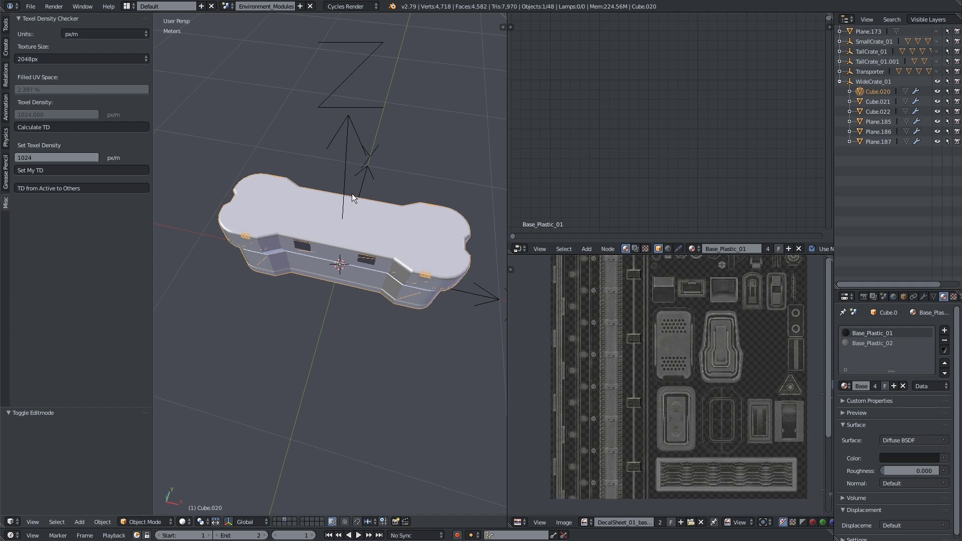
Step: Apply a texel density of 1024 px/m to the UVs of all the mesh's faces
middle_drag(352, 194, 306, 198)
key(Tab)
key(a)
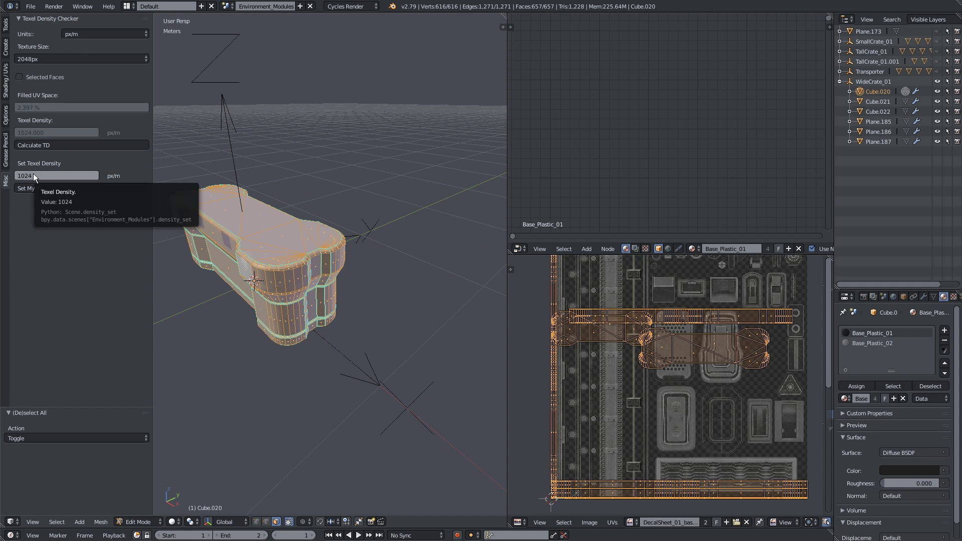
click(30, 188)
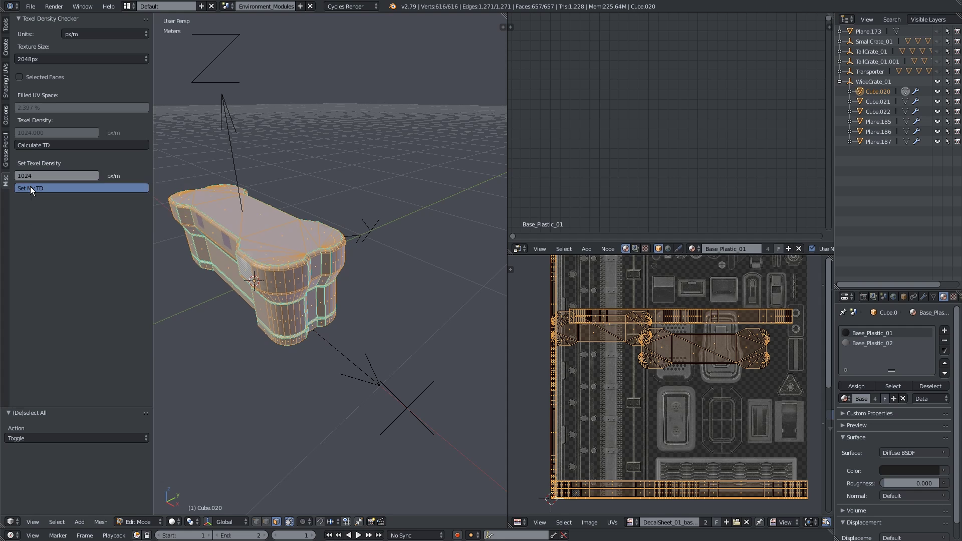
scroll(680, 378, down, 4)
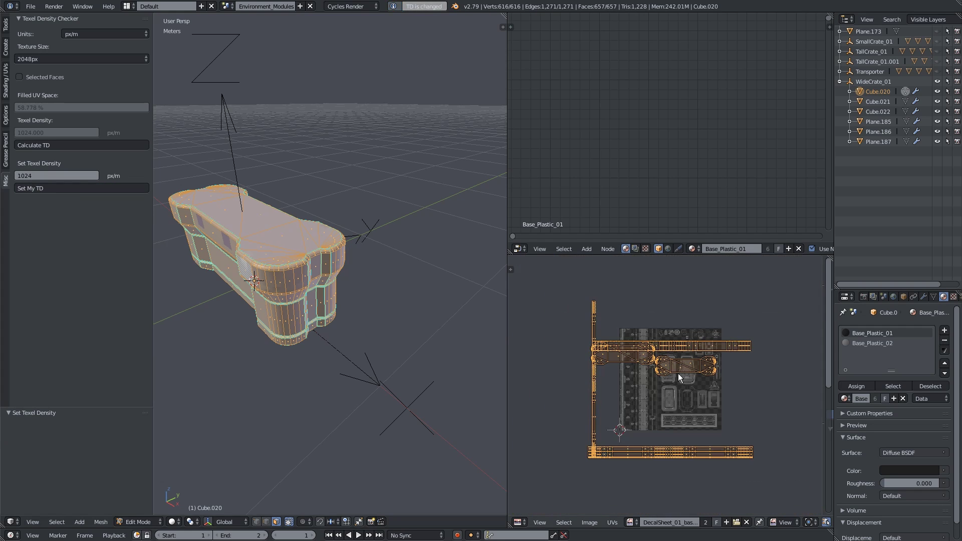
scroll(643, 420, up, 1)
scroll(636, 419, up, 1)
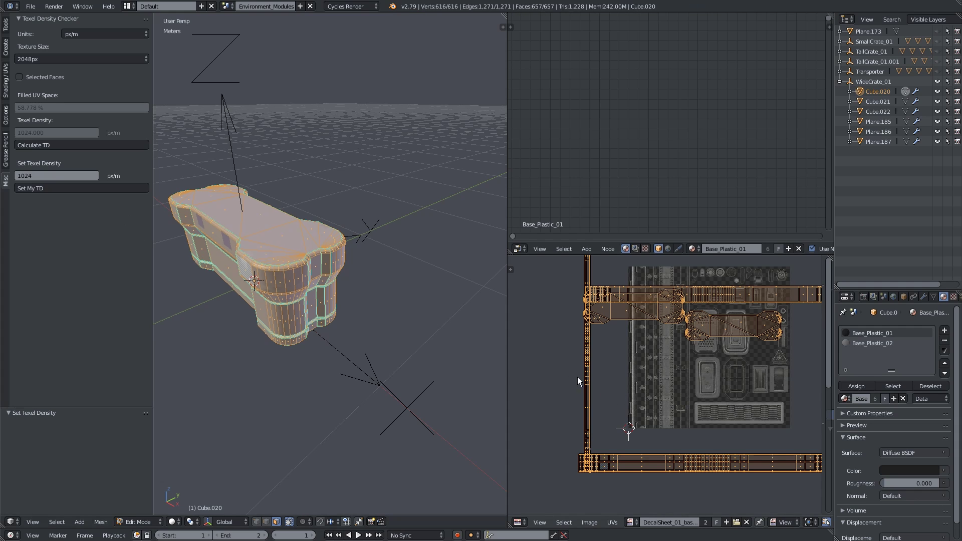
Step: Select only the crate's bottom trim and enlarge its UV strip by about 11 times
key(a)
key(l)
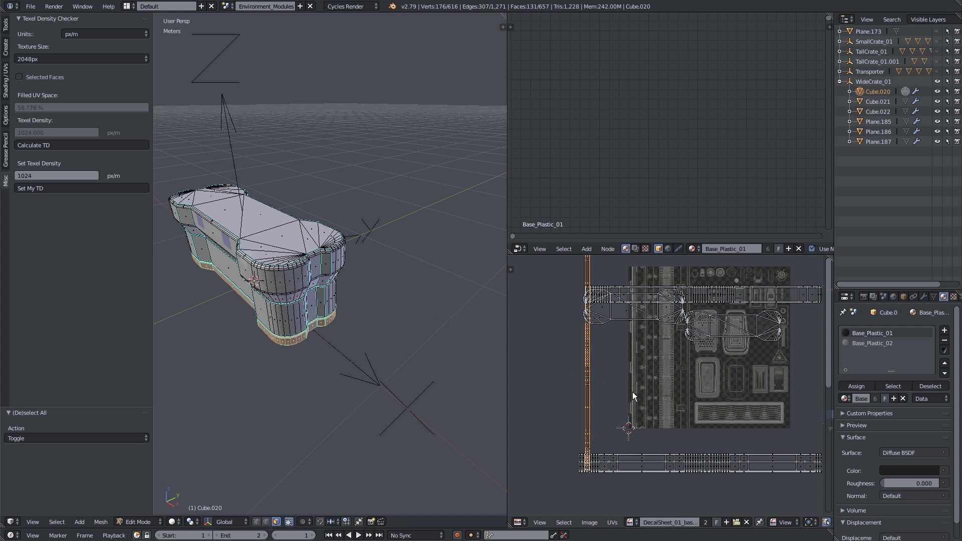
key(s)
click(595, 440)
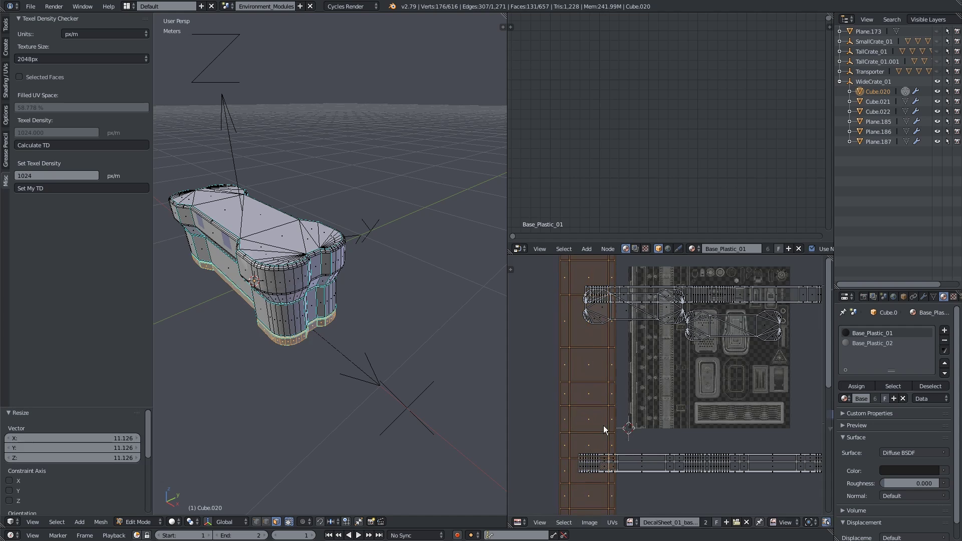
Step: Reapply a texel density of 1024 px/m to the UVs of all the mesh's faces
middle_drag(373, 304, 326, 293)
key(a)
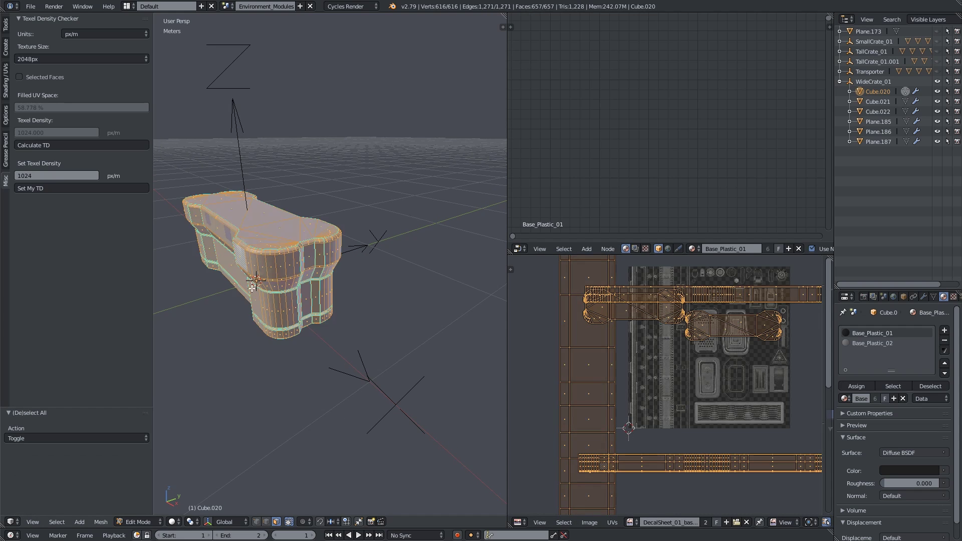
click(62, 188)
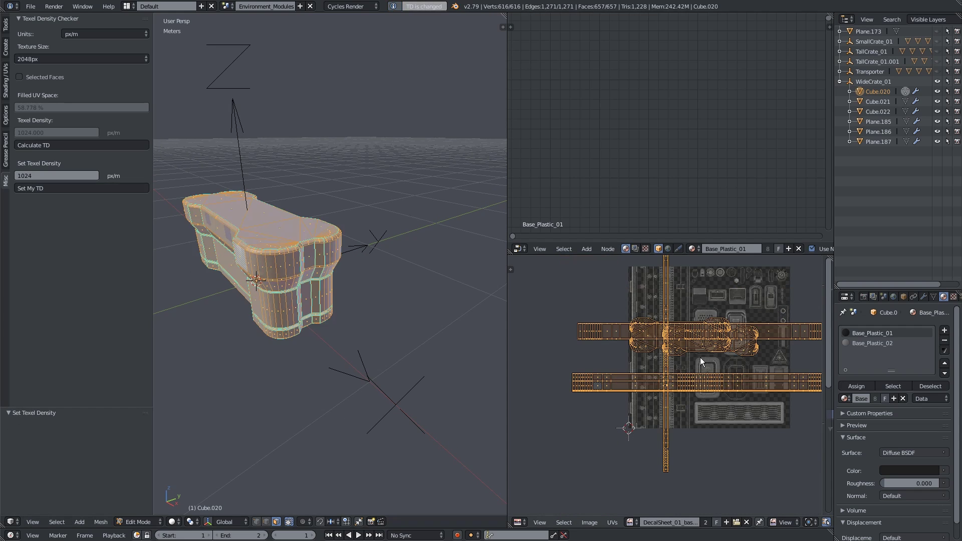
scroll(699, 356, down, 2)
scroll(701, 356, up, 2)
Step: Move the crate top's UV island to the texture's upper area and the underside's island slightly downward, clear of the top's
key(a)
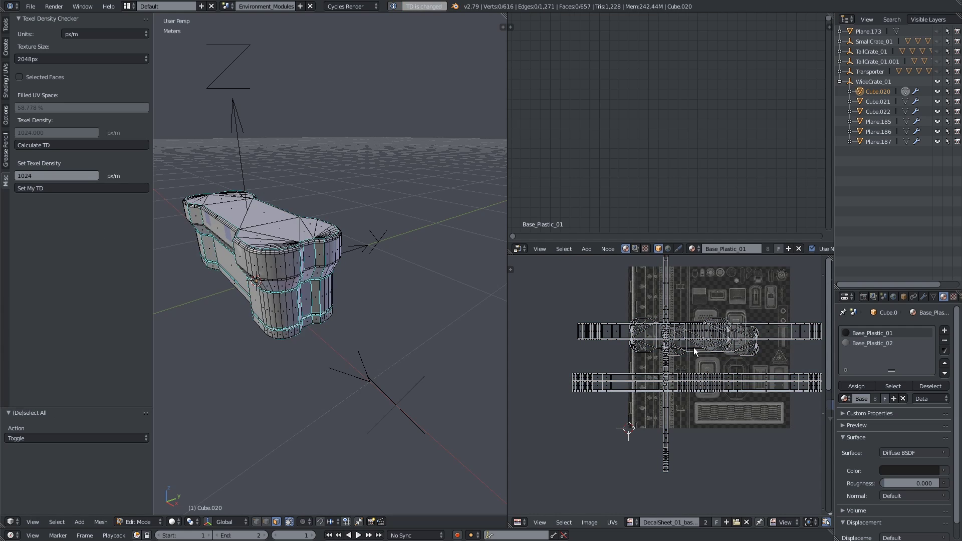
key(l)
key(g)
click(726, 314)
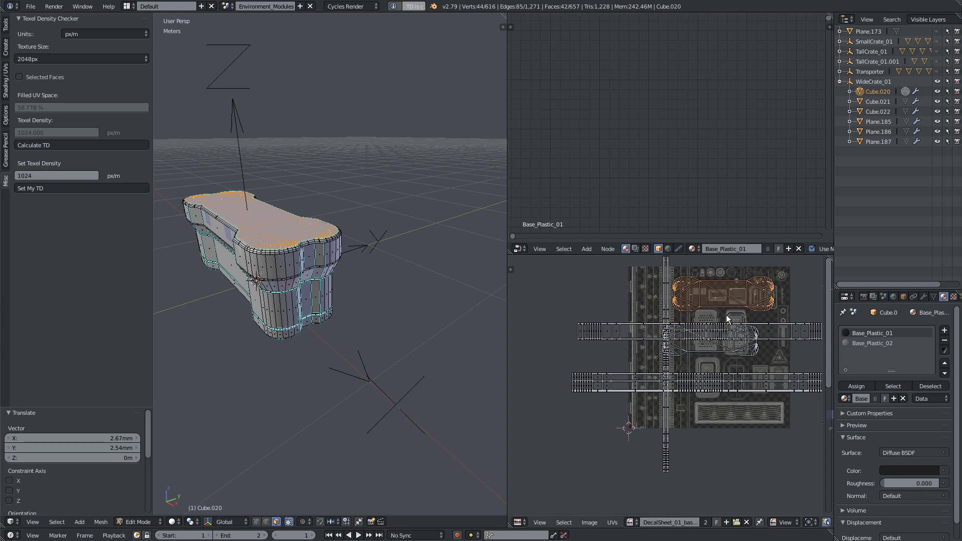
key(a)
key(l)
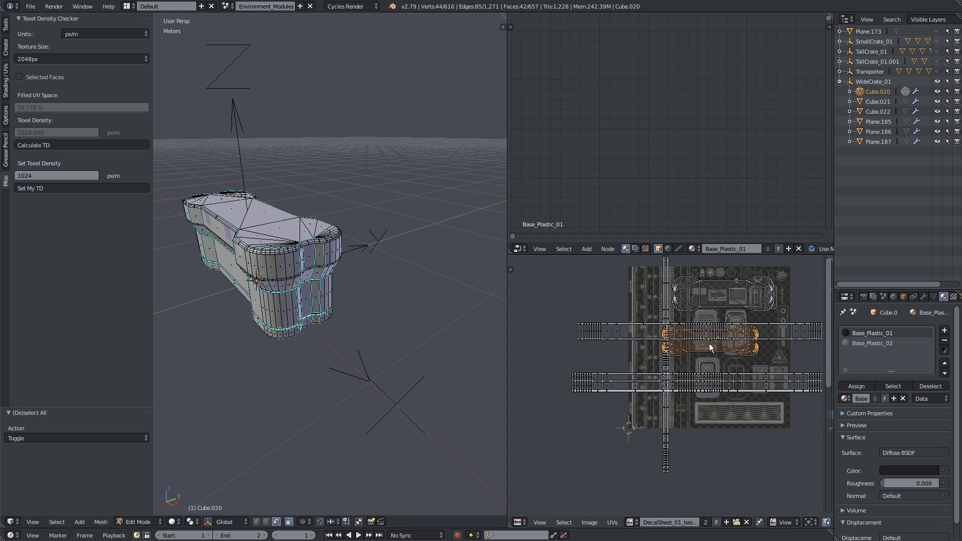
key(g)
click(715, 367)
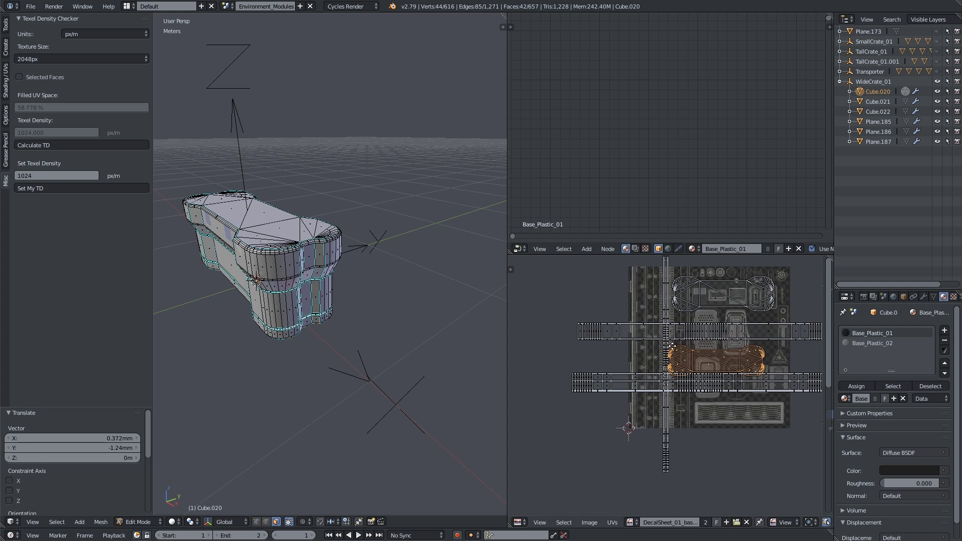
middle_drag(671, 344, 644, 402)
Step: Return to Object Mode and leave all of the crate's objects deselected
middle_drag(321, 351, 383, 283)
key(a)
key(Tab)
scroll(296, 244, down, 5)
key(a)
scroll(382, 283, up, 5)
key(x)
key(Escape)
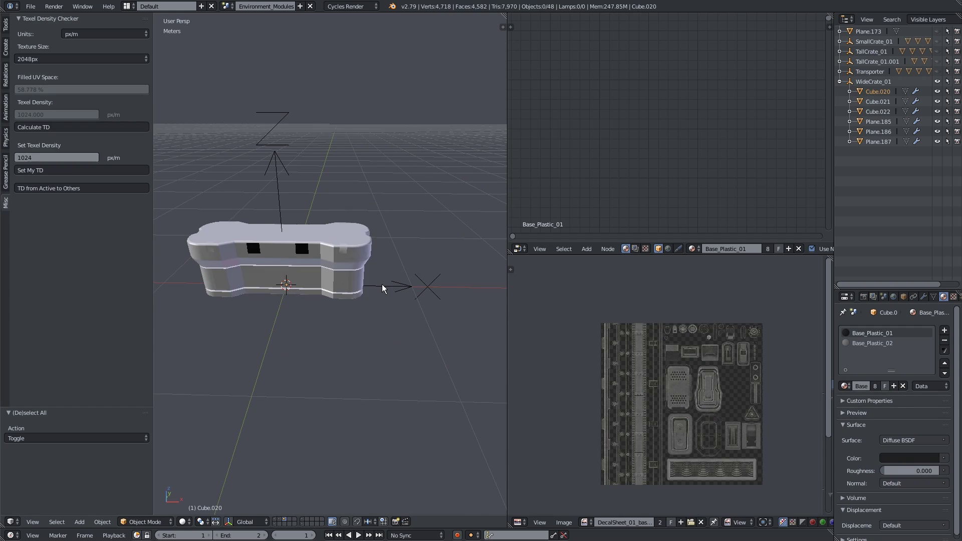
scroll(381, 284, down, 3)
shift+middle_drag(321, 282, 374, 290)
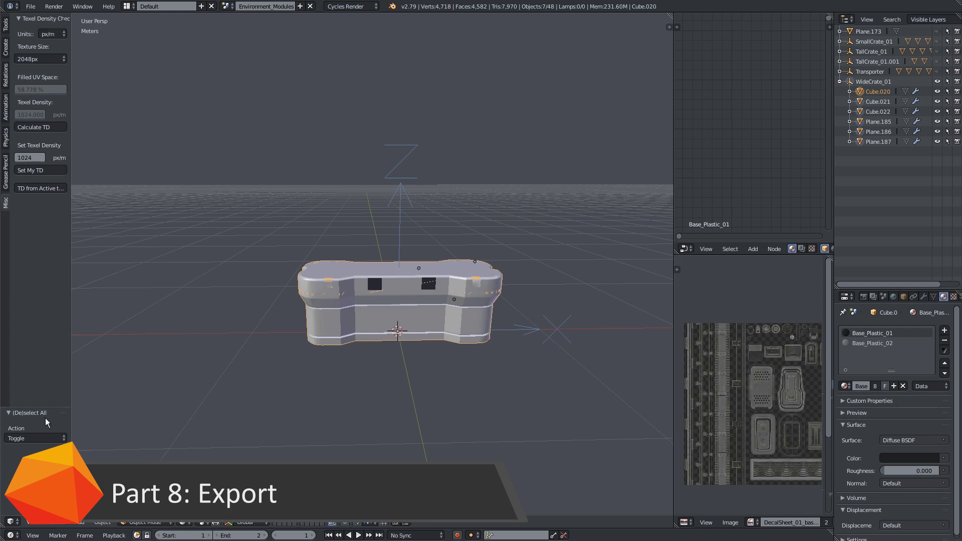
Step: Recalculate the normals of the black decal plane on the crate's upper side with the Inside option enabled
middle_drag(334, 350, 379, 355)
scroll(379, 356, up, 6)
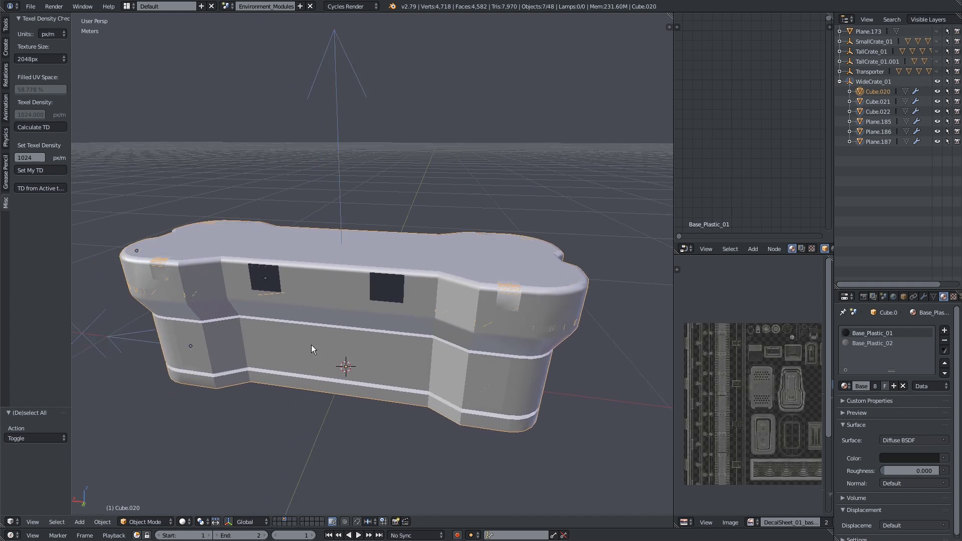
shift+middle_drag(311, 344, 352, 327)
scroll(416, 317, up, 5)
right_click(404, 252)
scroll(392, 300, down, 5)
key(Tab)
key(a)
key(a)
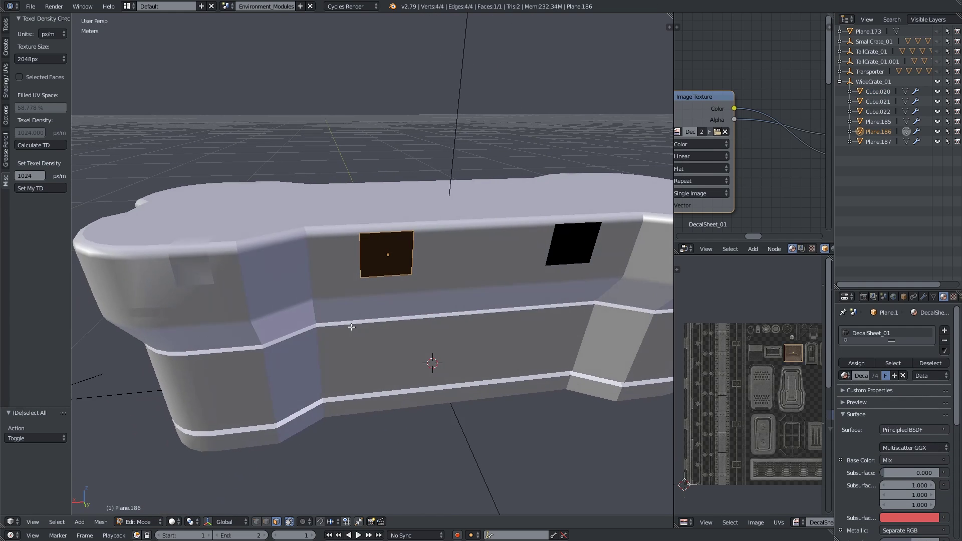
key(ctrl+n)
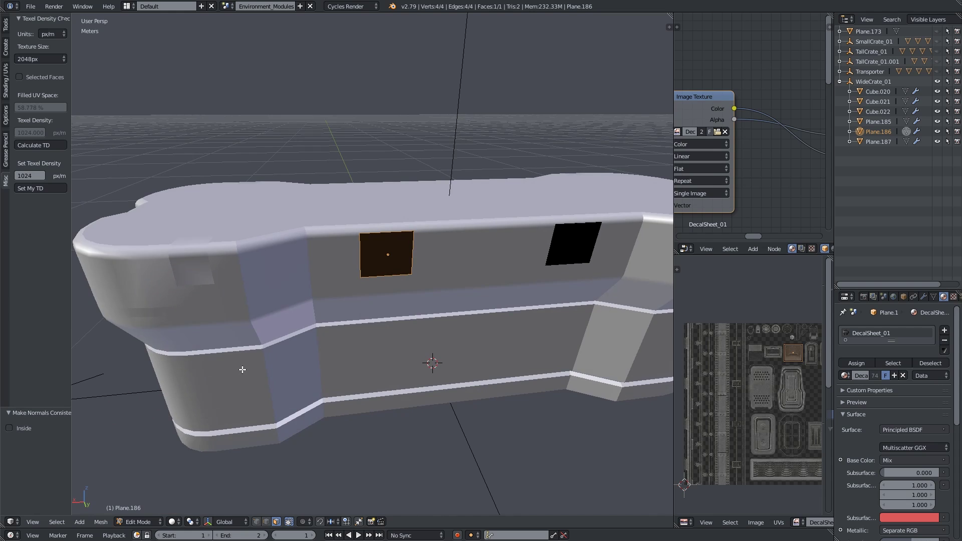
click(9, 428)
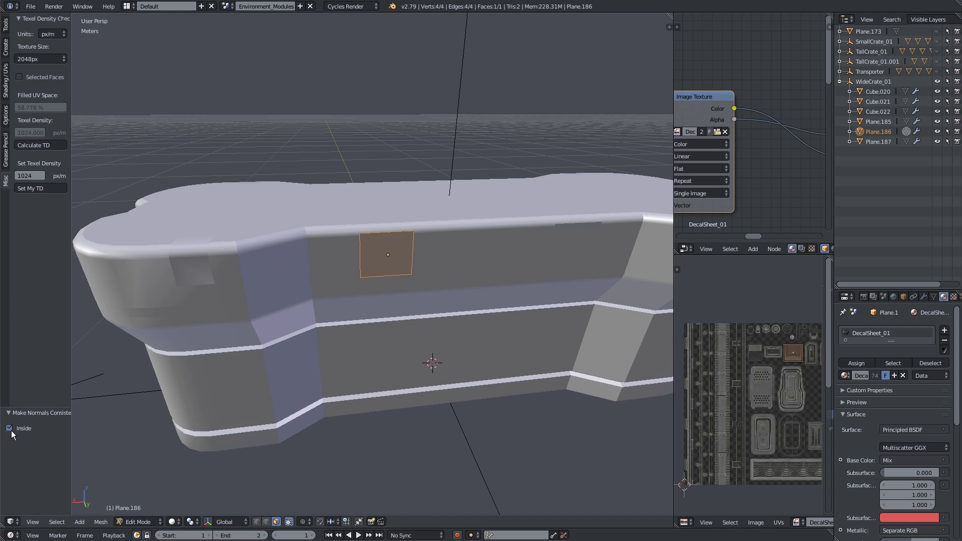
Step: Return to Object Mode, select all of the crate's objects and collapse the WideCrate_01 hierarchy
mouse_move(185, 393)
middle_down()
mouse_move(360, 349)
mouse_move(282, 318)
mouse_move(584, 382)
mouse_move(360, 373)
mouse_move(425, 326)
middle_up()
key(Tab)
key(a)
key(a)
middle_drag(360, 332, 344, 319)
scroll(431, 293, up, 5)
scroll(344, 319, down, 5)
middle_drag(423, 315, 369, 334)
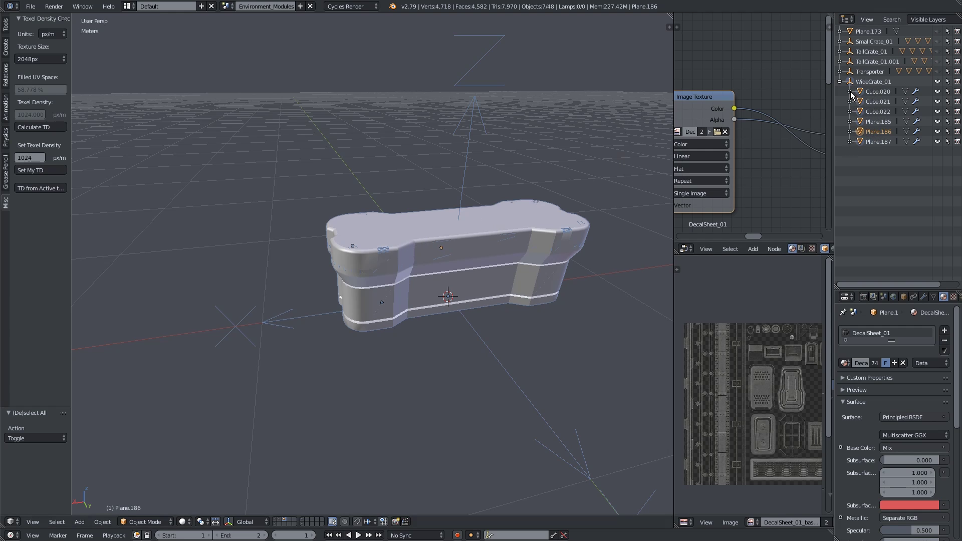
shift+middle_drag(519, 190, 346, 260)
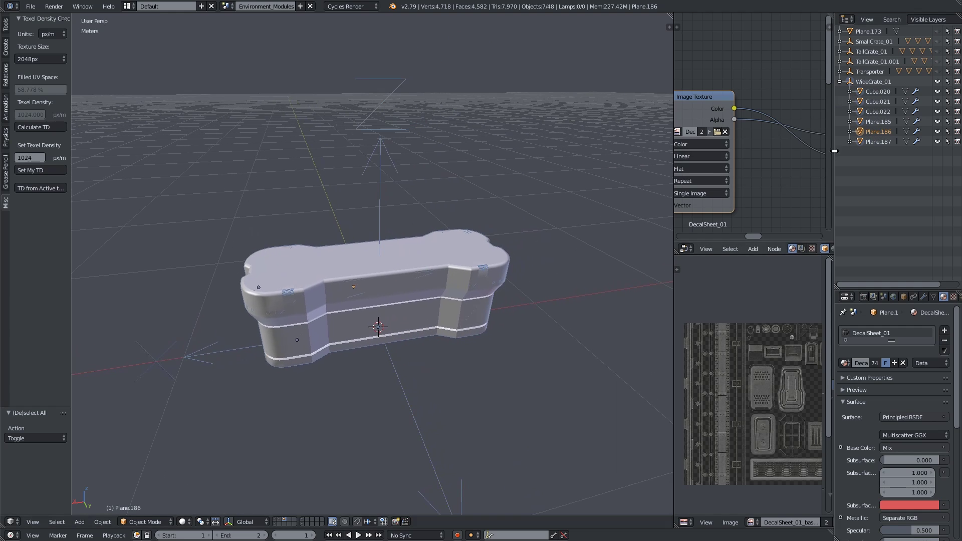
click(839, 81)
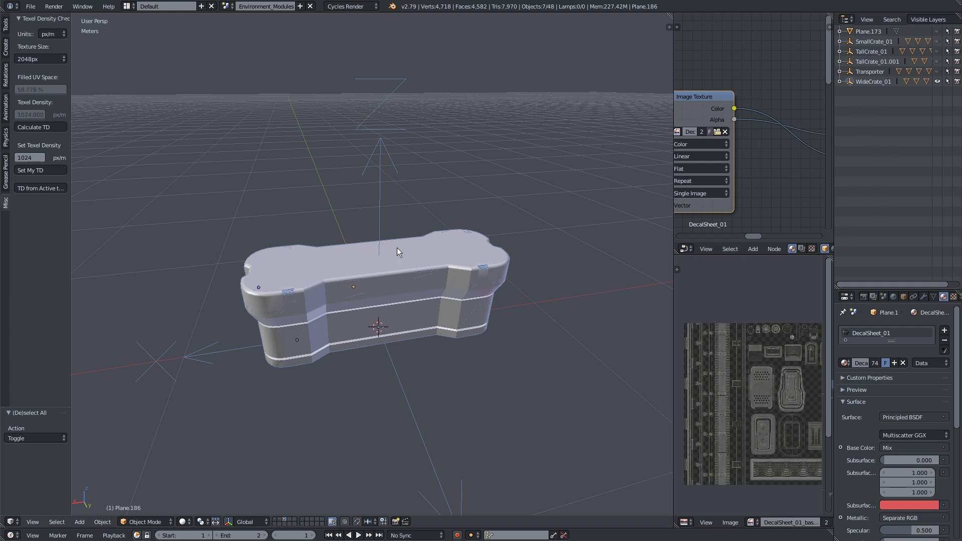
middle_drag(397, 248, 361, 300)
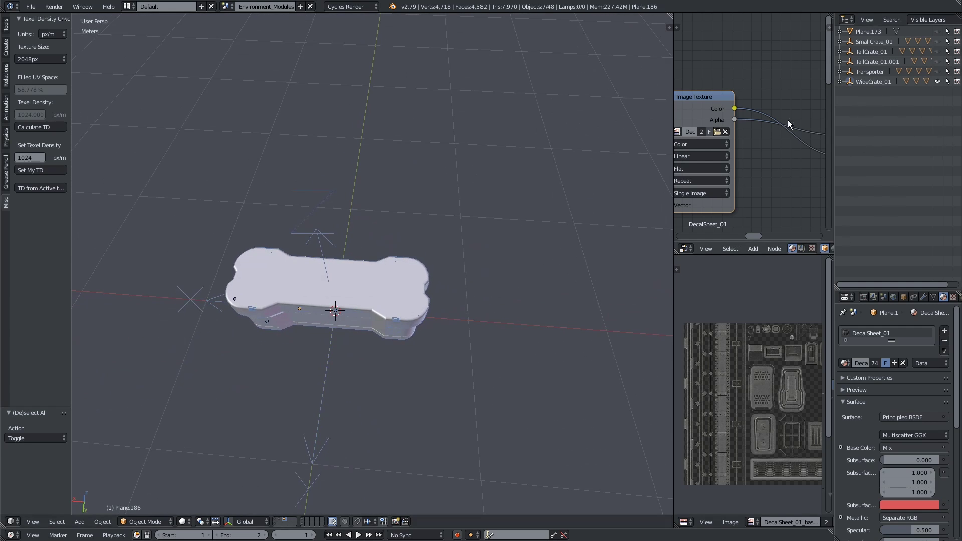
Step: Start an FBX export of the selected crate objects
click(31, 7)
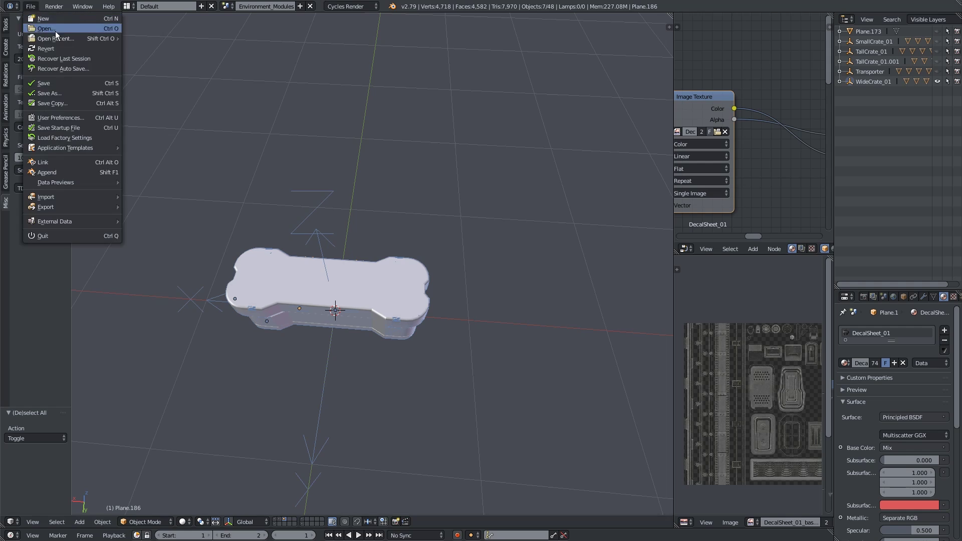
mouse_move(60, 204)
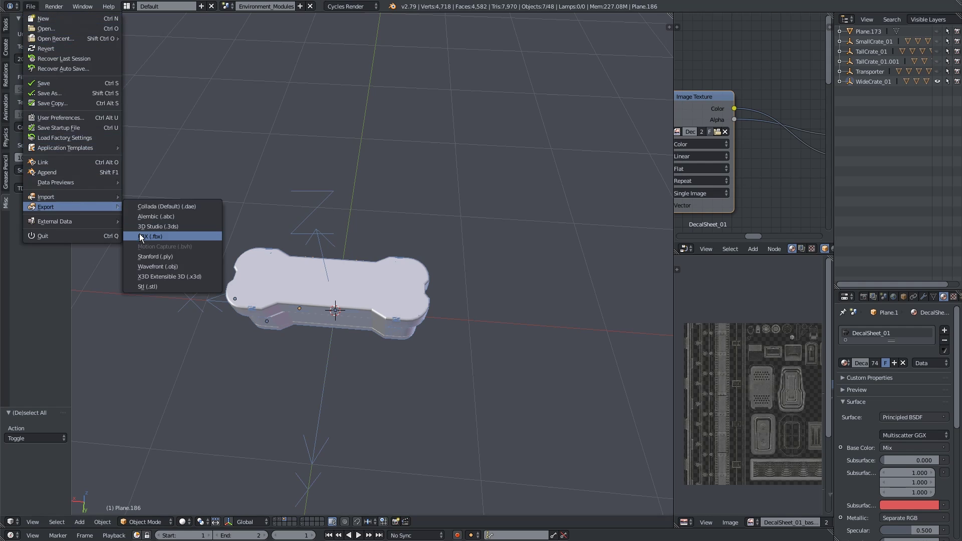
click(168, 247)
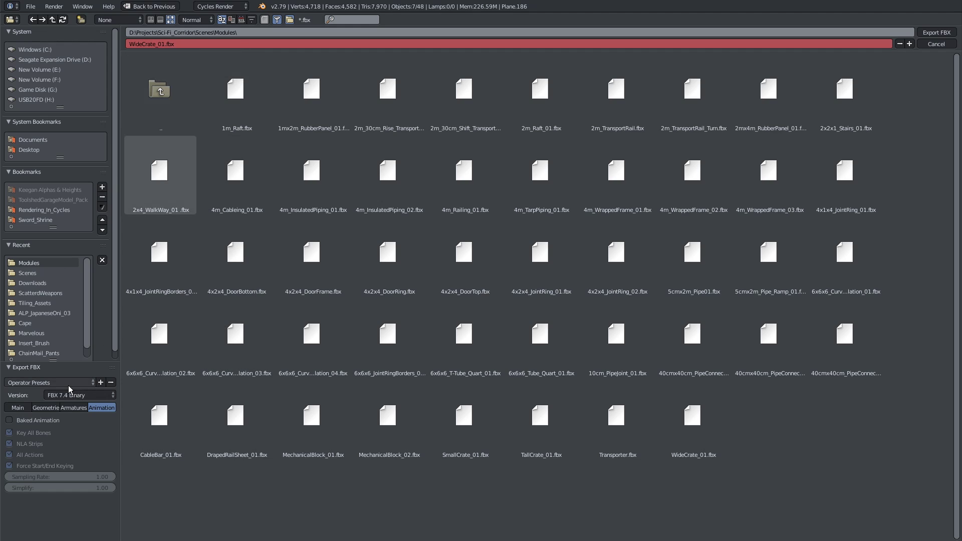
Step: Review the FBX export's main, geometry, armature and animation settings
click(79, 393)
click(50, 410)
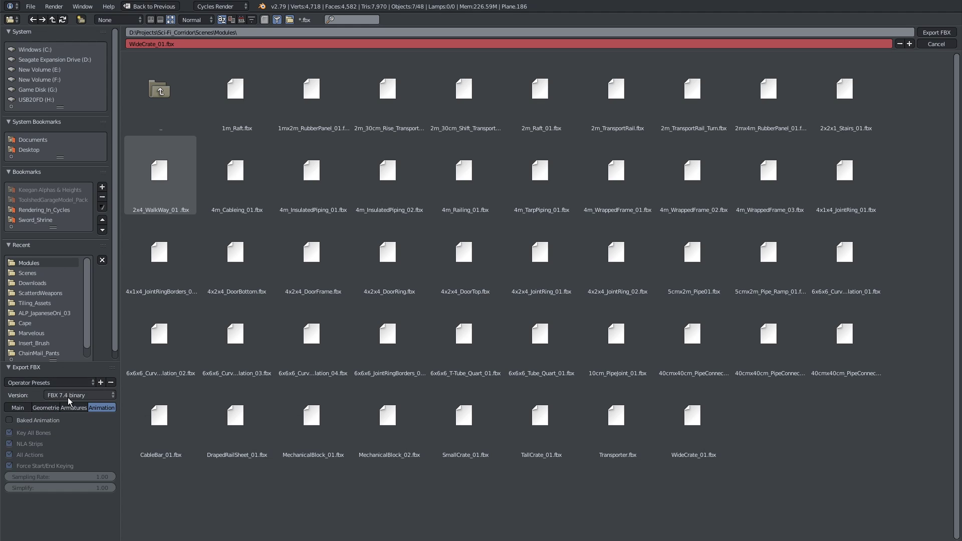
click(24, 409)
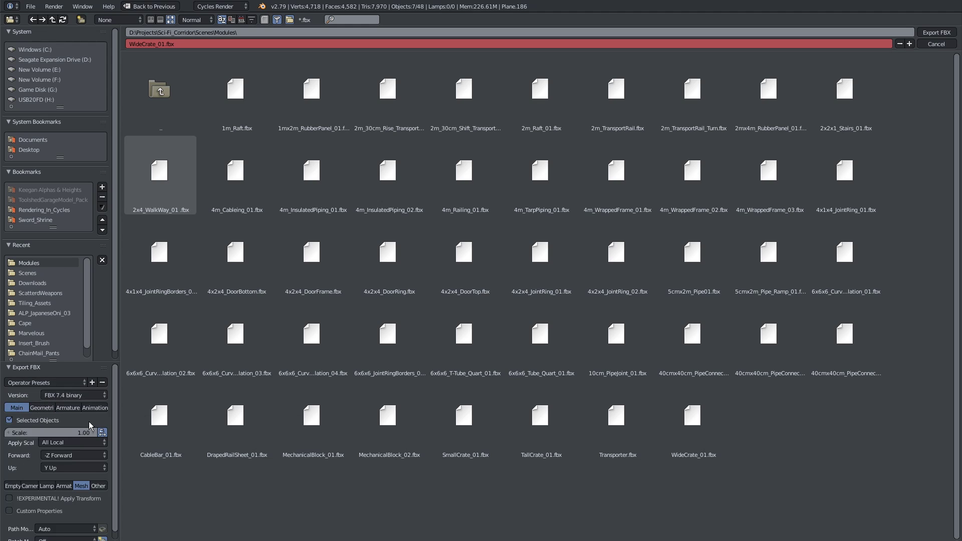
scroll(114, 418, down, 1)
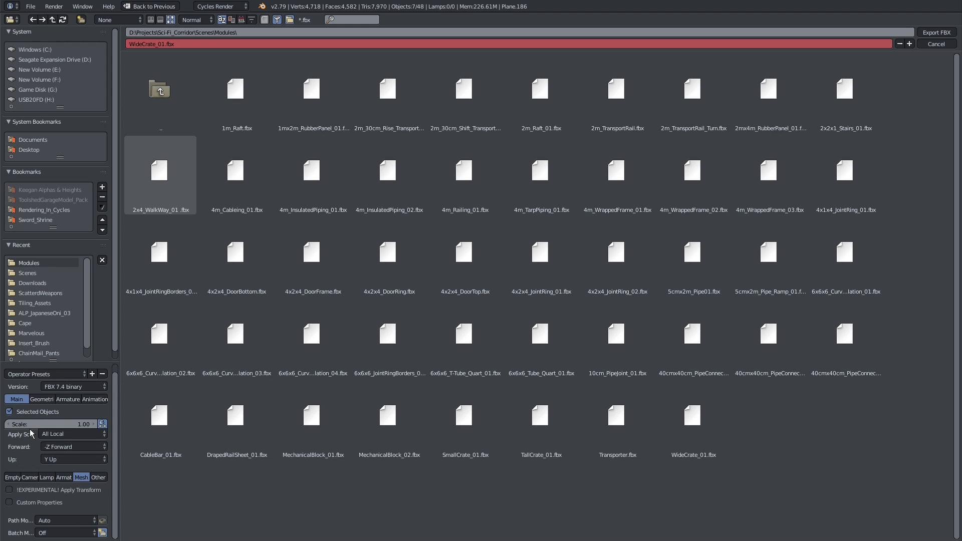
click(43, 401)
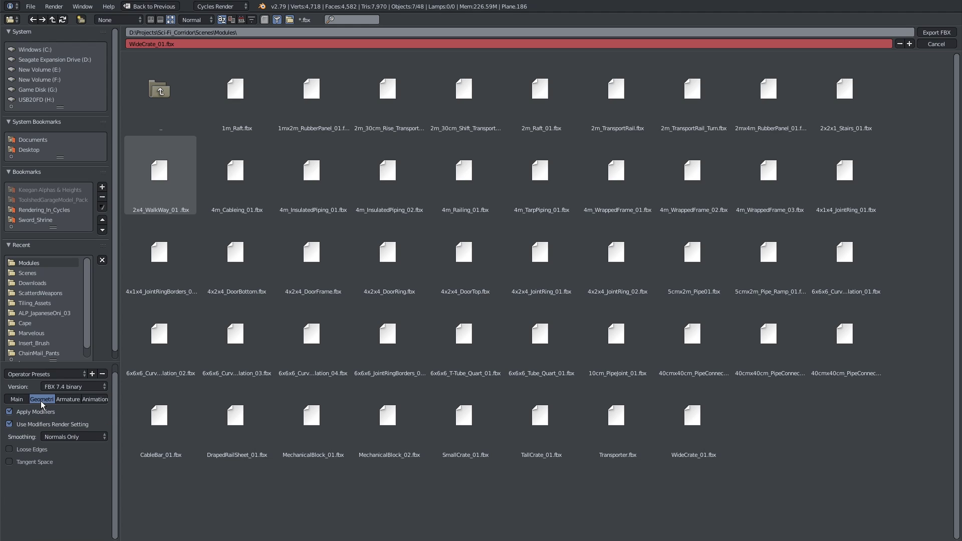
click(69, 401)
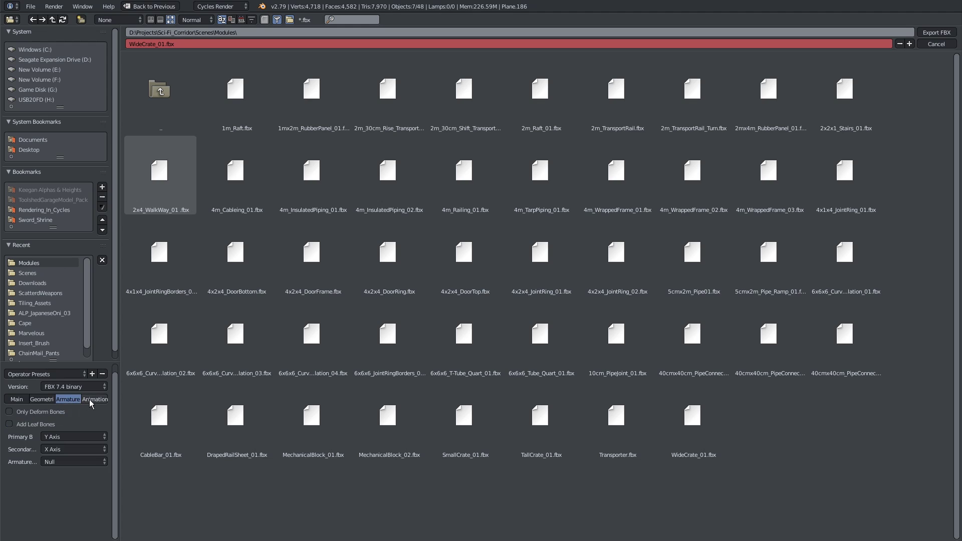
click(91, 401)
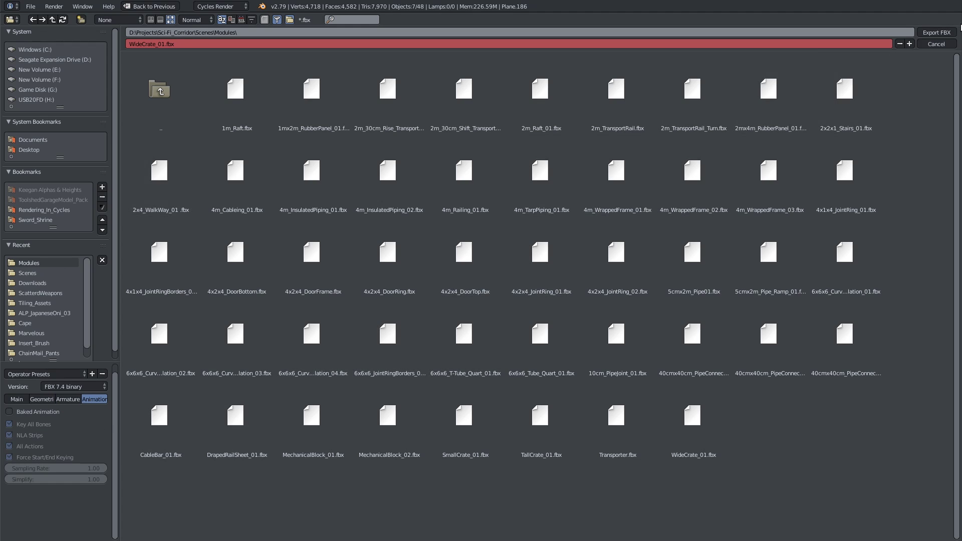
Step: Export the selected objects as WideCrate_01.fbx to the Modules folder, then deselect everything
click(936, 33)
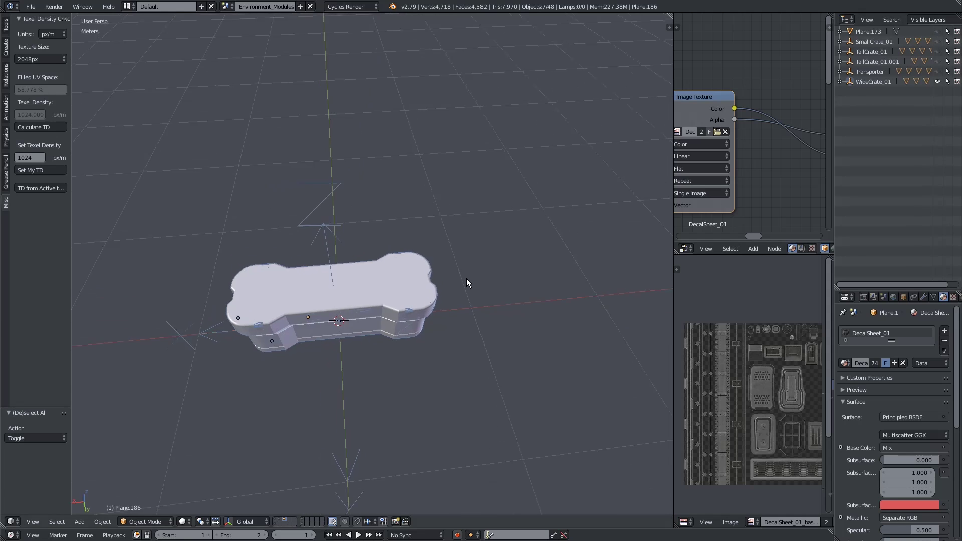
key(a)
middle_drag(467, 278, 321, 350)
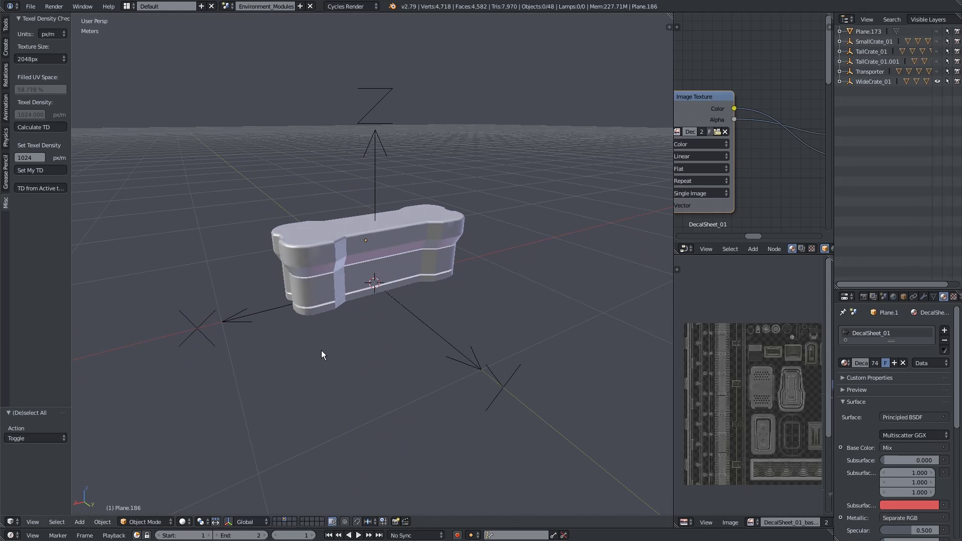
key(x)
key(Escape)
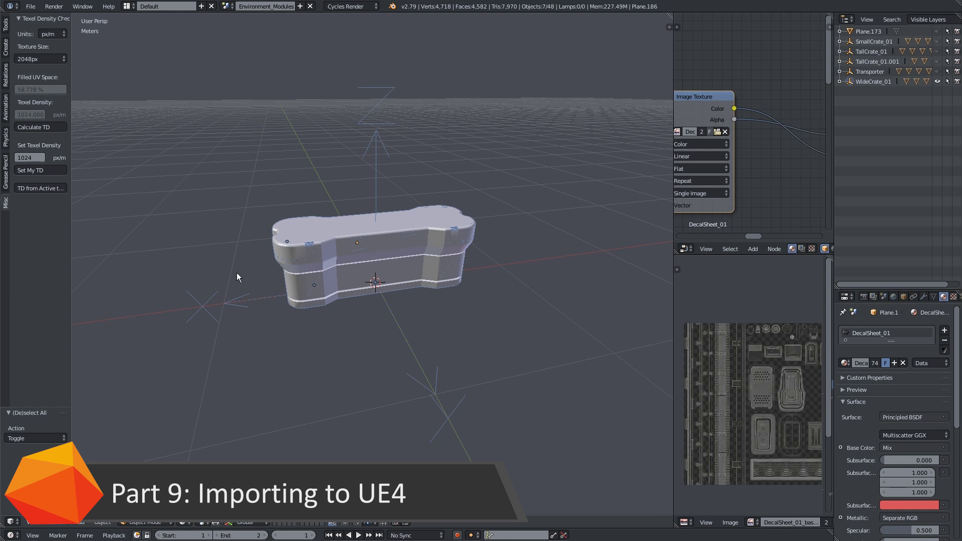
Step: Export the selected crate objects again as FBX, overwriting WideCrate_01.fbx in the Modules folder with geometry smoothing set to Face
middle_drag(236, 277, 250, 290)
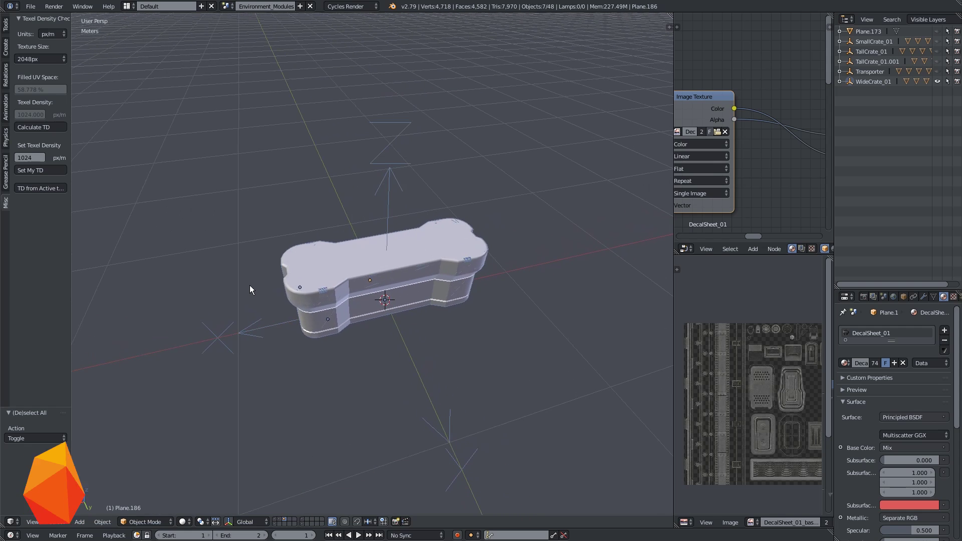
click(30, 6)
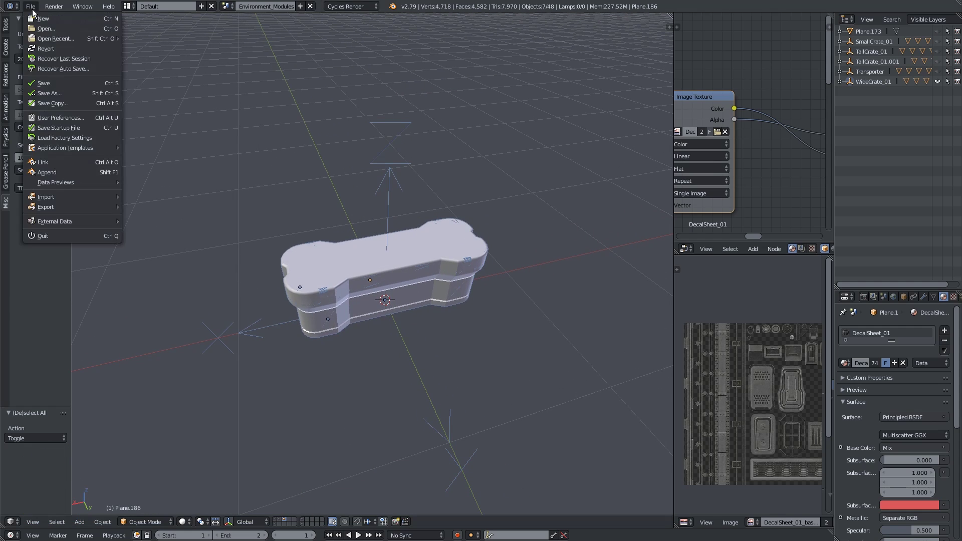
mouse_move(56, 198)
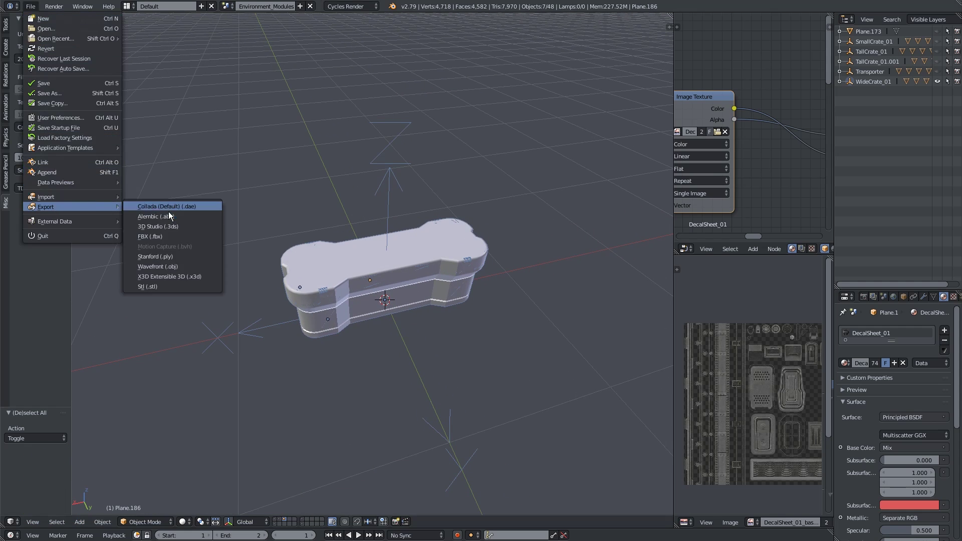
click(168, 237)
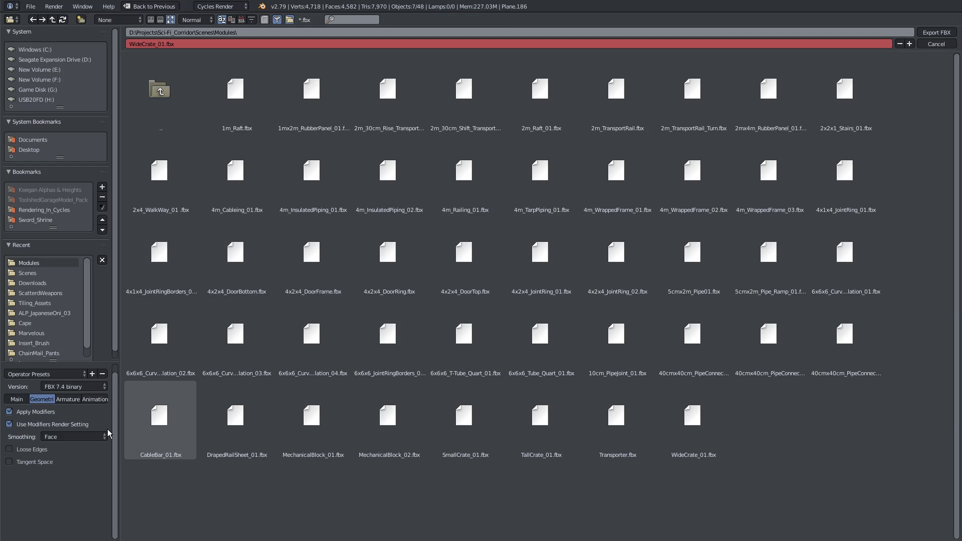
click(53, 438)
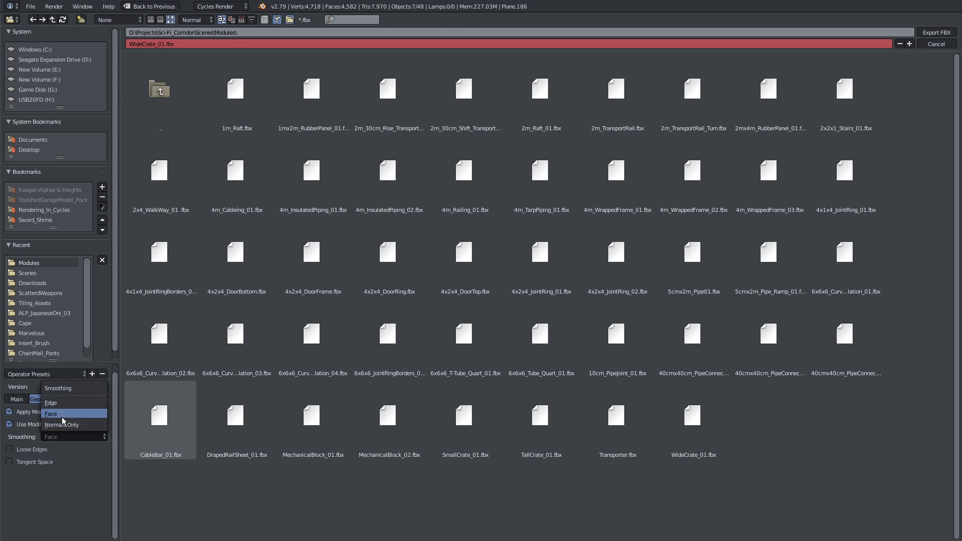
click(62, 416)
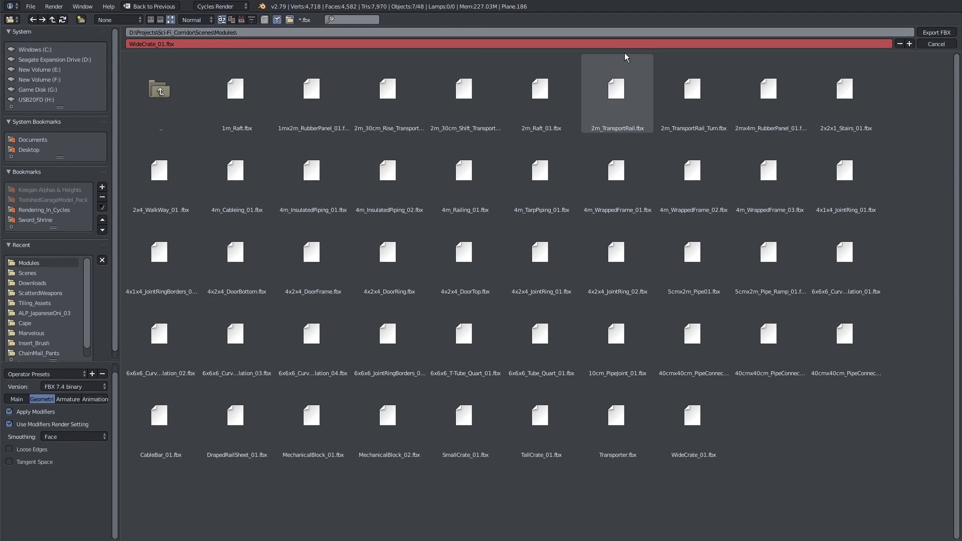
click(932, 33)
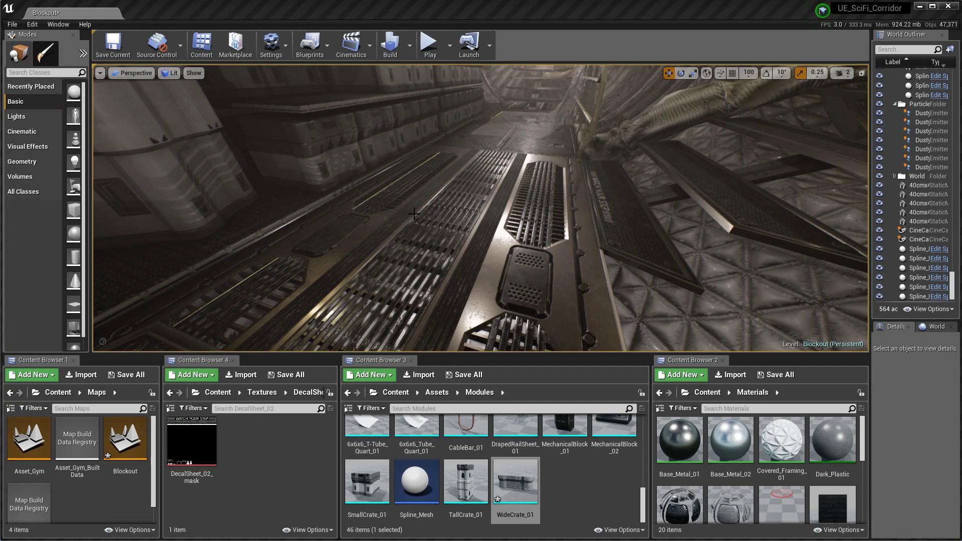
Step: Switch to the Unreal Editor and delete the existing WideCrate_01 mesh from the Assets > Modules folder
right_click(517, 482)
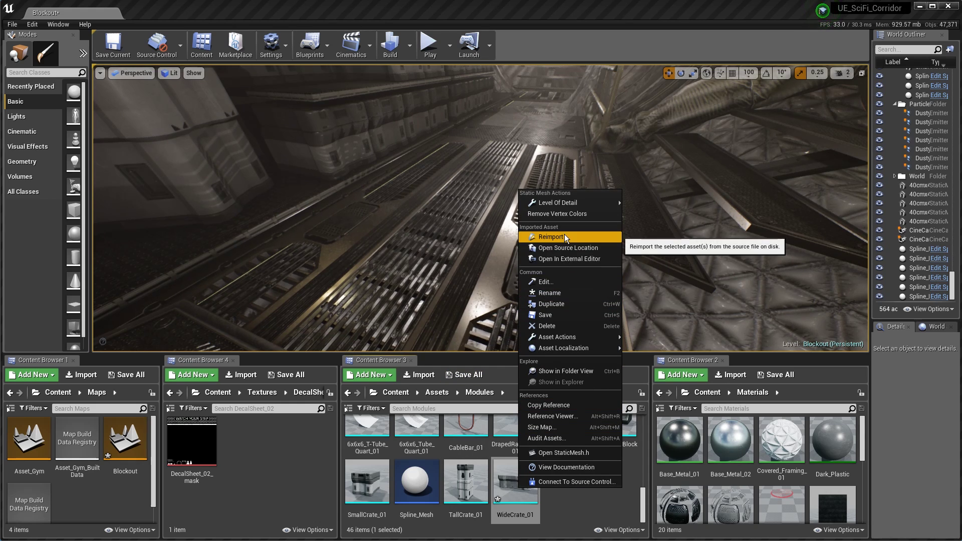
click(553, 326)
click(396, 430)
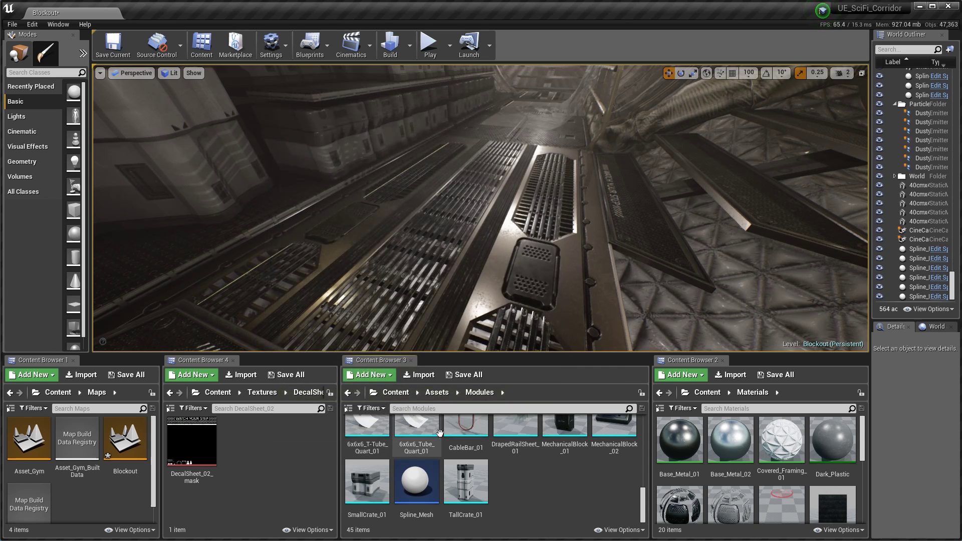
Step: Choose WideCrate_01.fbx from the Scenes\Modules folder for import into the project's Assets > Modules folder
right_click(533, 485)
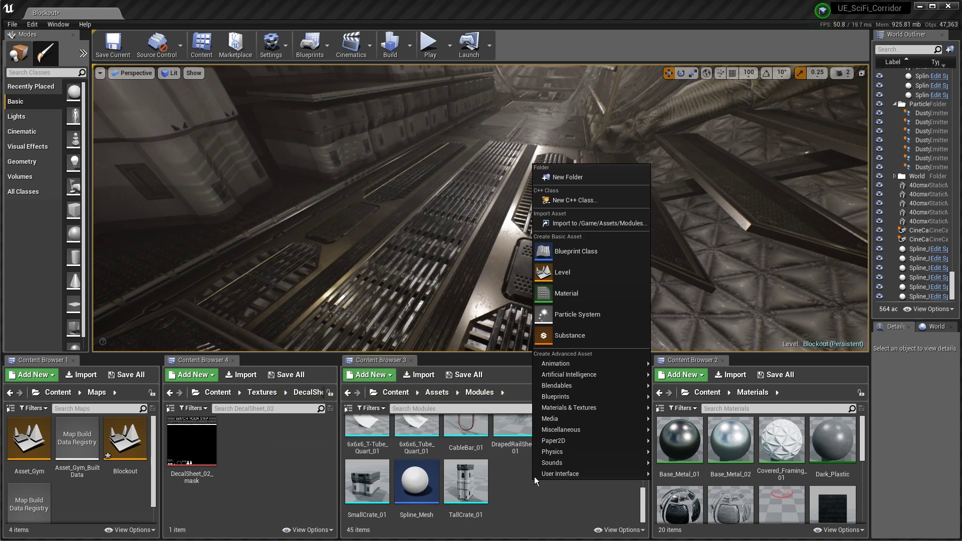
click(589, 228)
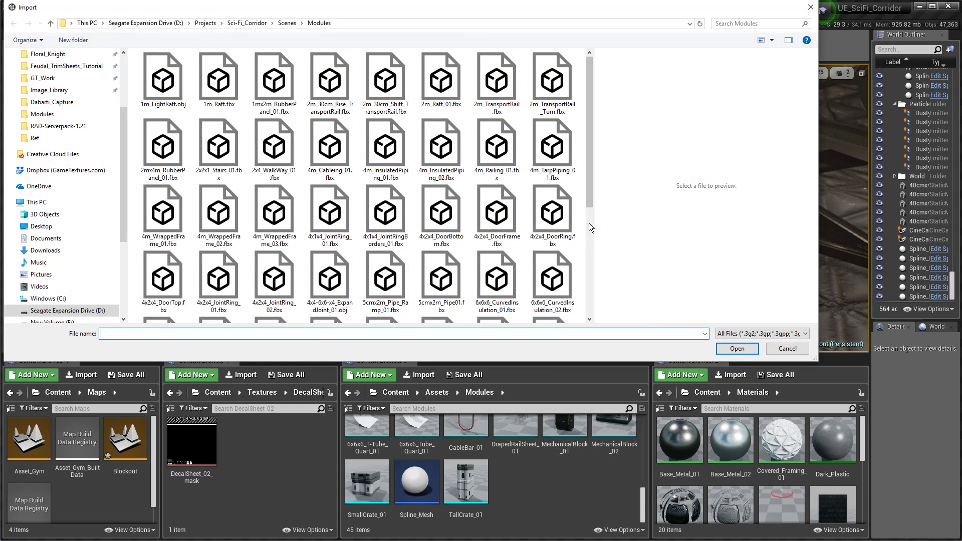
scroll(387, 209, down, 3)
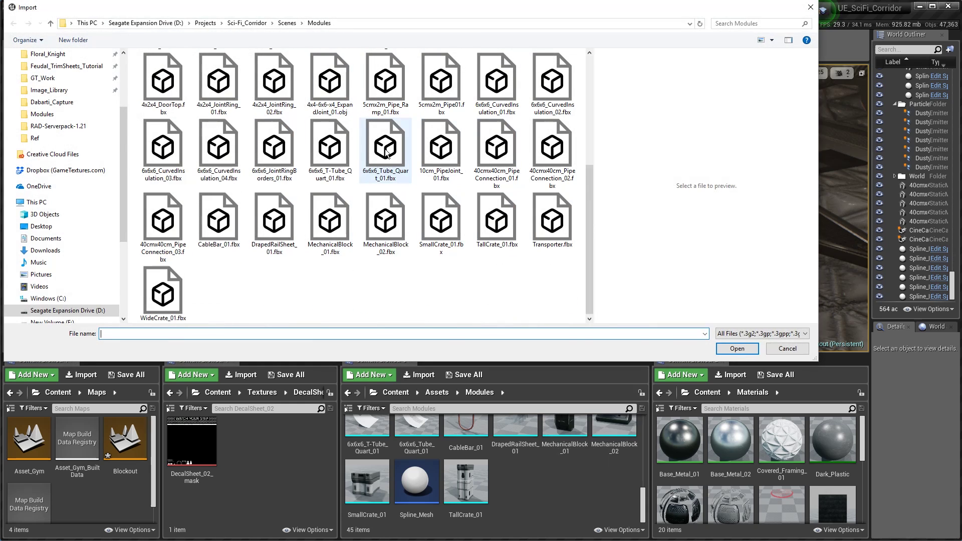
click(161, 294)
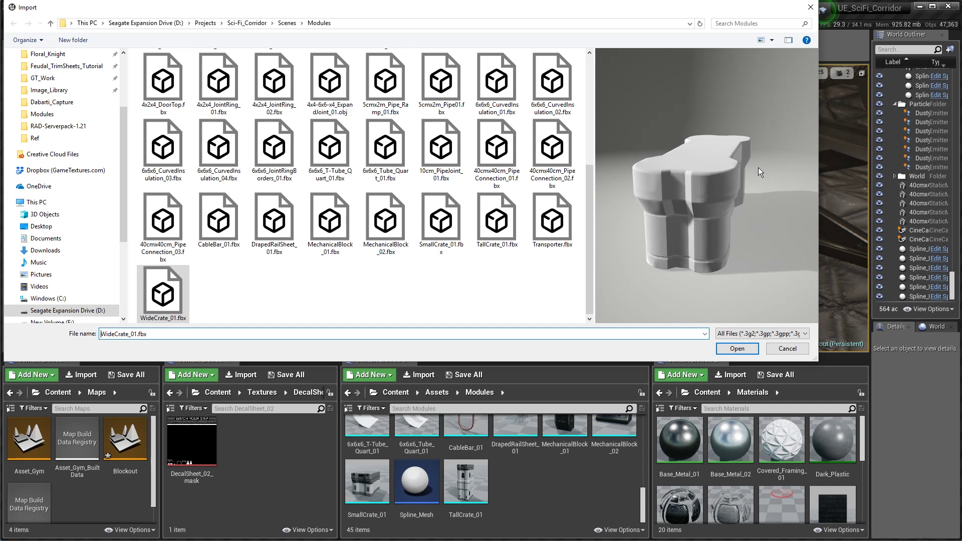
click(750, 349)
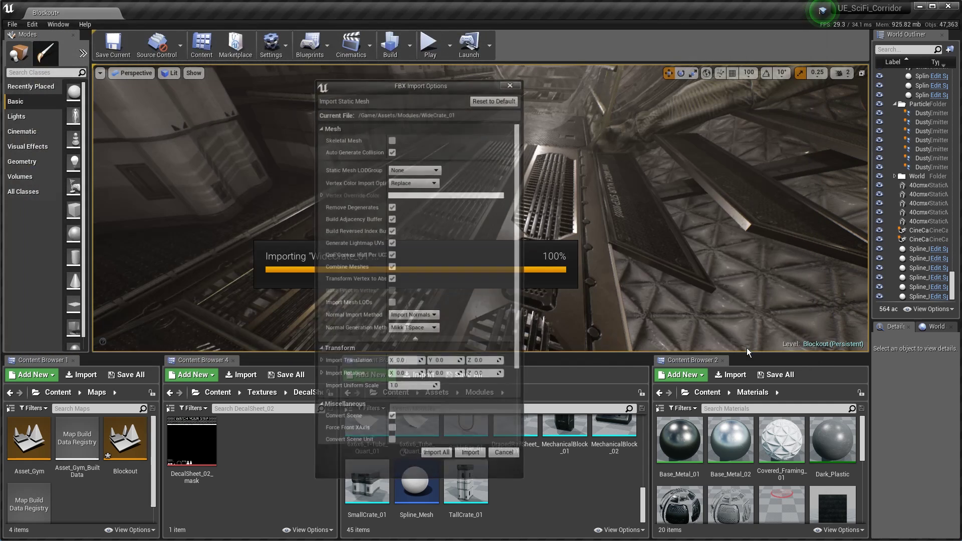
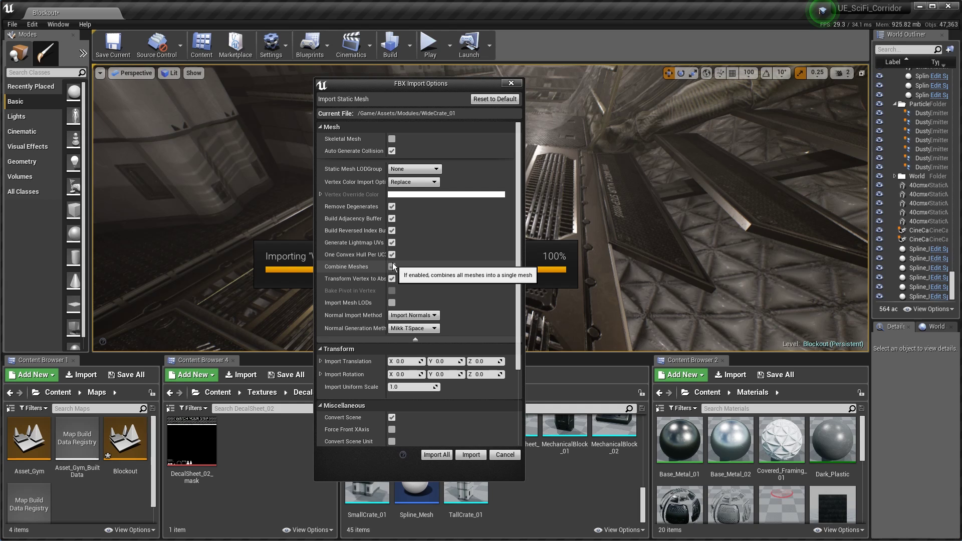
Step: Enable Combine Meshes in the advanced mesh options and import the WideCrate_01 static mesh
click(391, 267)
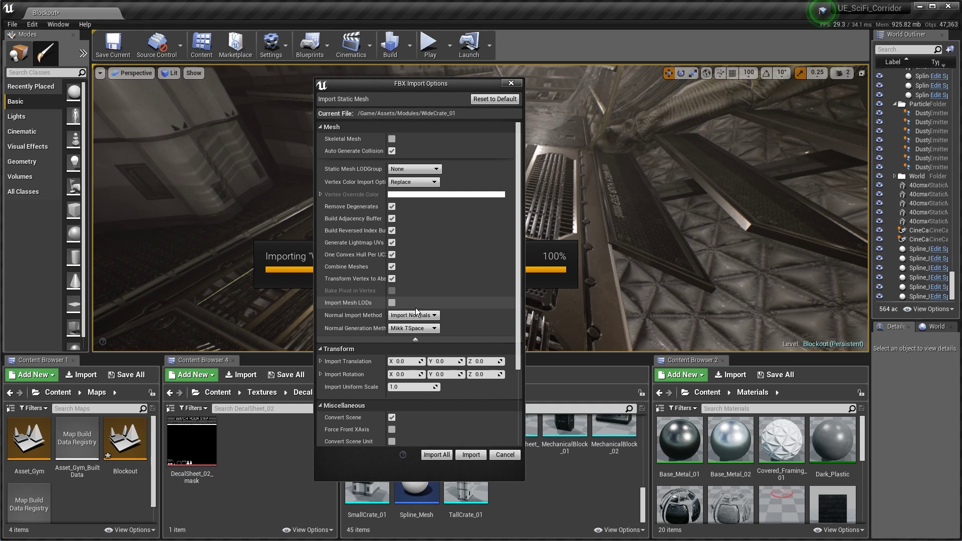
drag(518, 304, 501, 277)
click(415, 342)
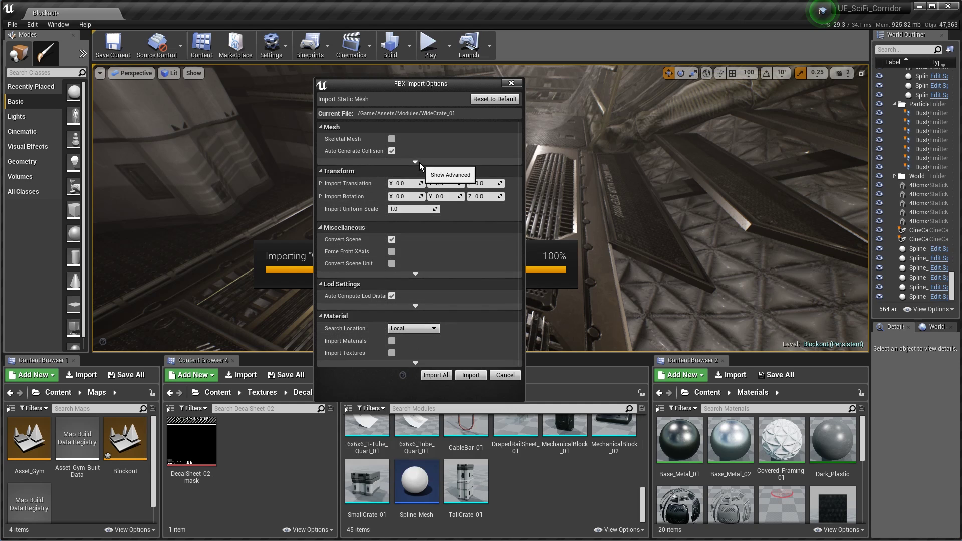
click(416, 165)
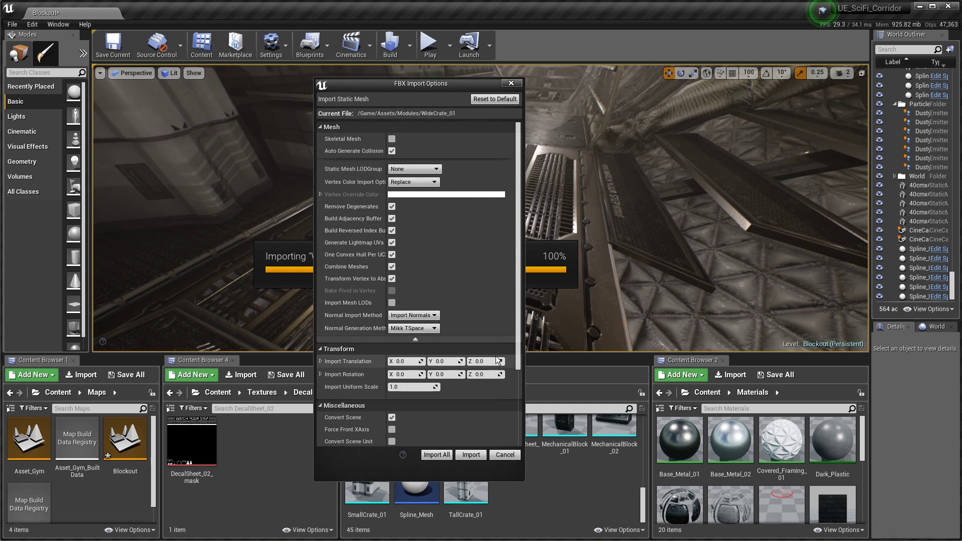
click(470, 456)
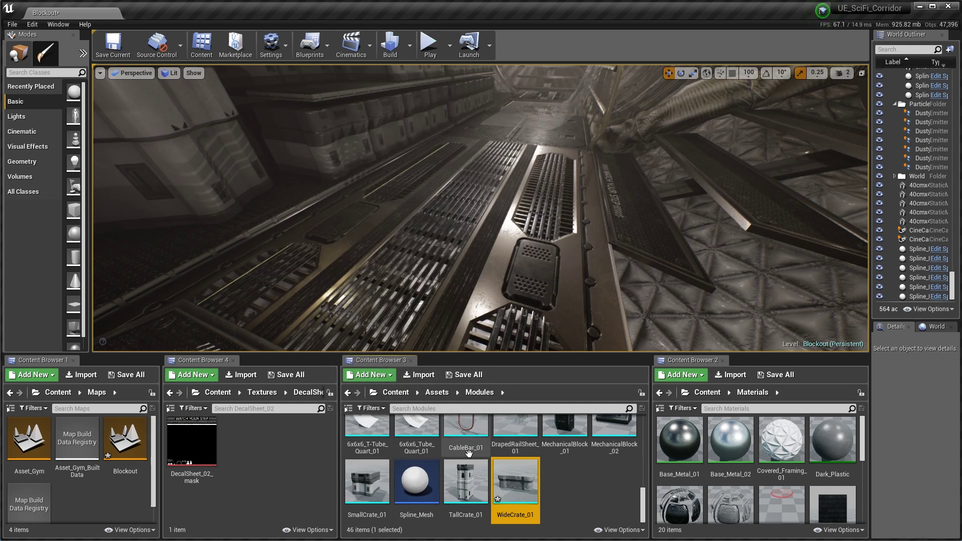
drag(515, 488, 430, 214)
drag(302, 219, 360, 229)
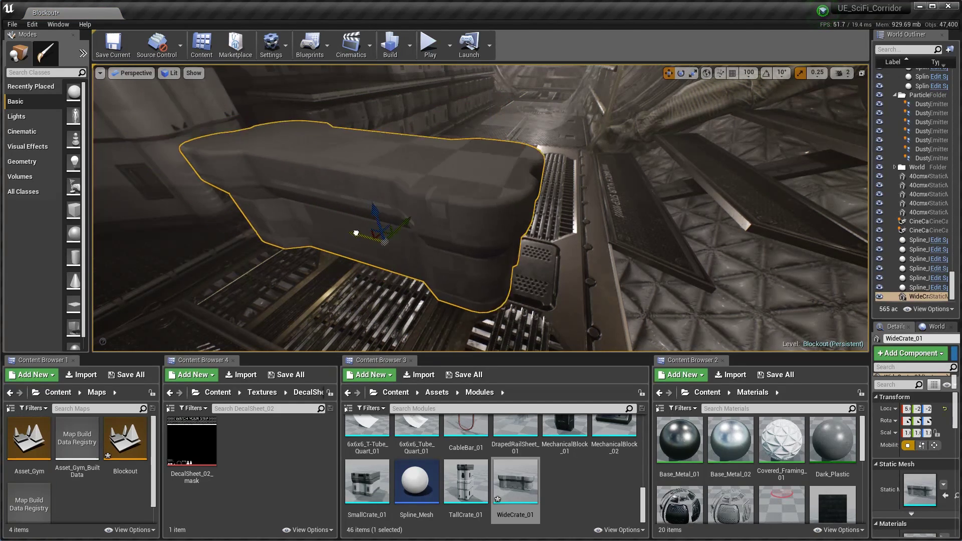
key(Delete)
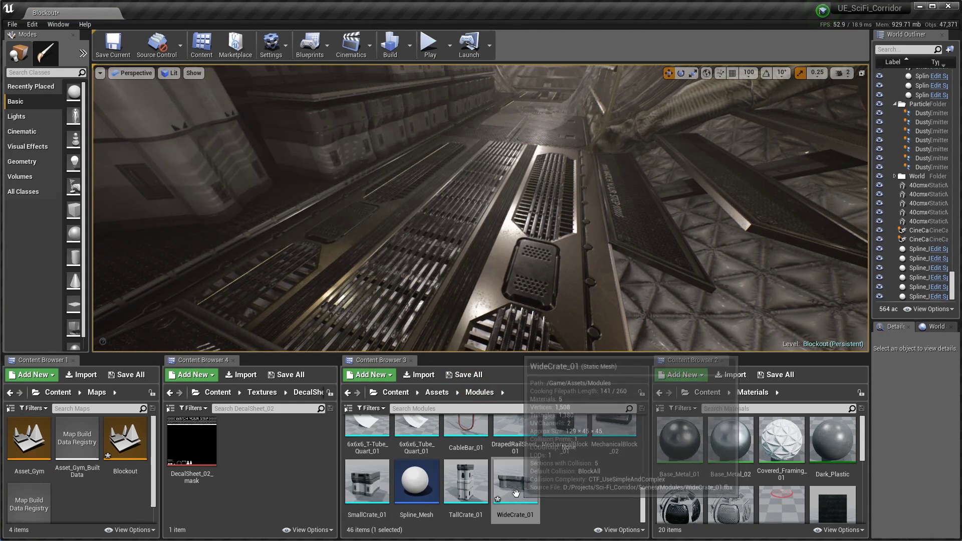
Step: Place WideCrate_01 in the corridor level and move it across the grated floor toward the crate shelves
drag(514, 481, 493, 271)
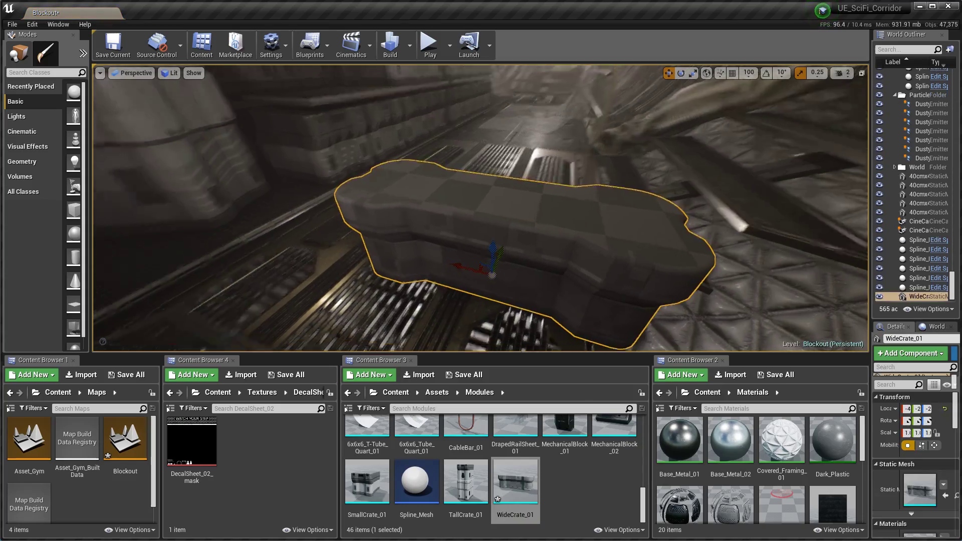
right_drag(493, 271, 445, 279)
key(e)
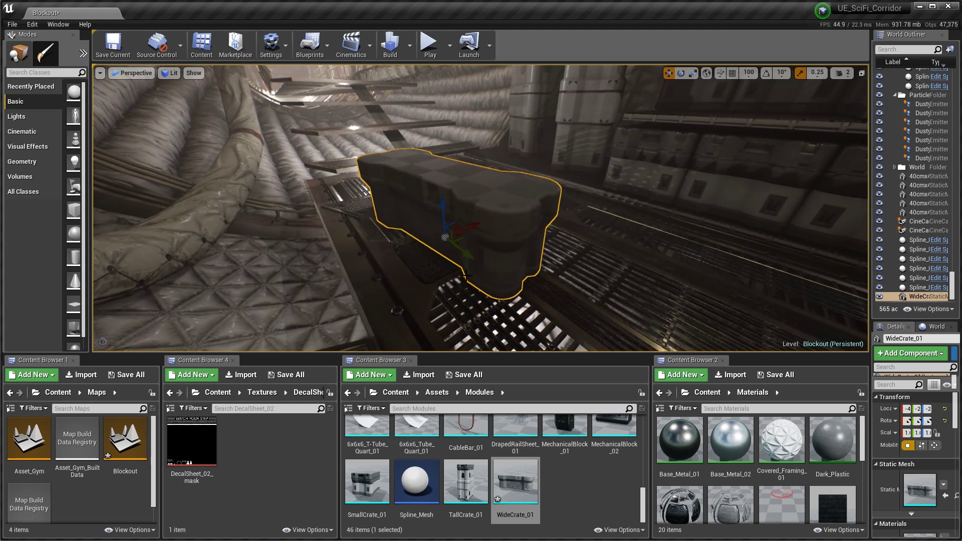
drag(494, 243, 610, 218)
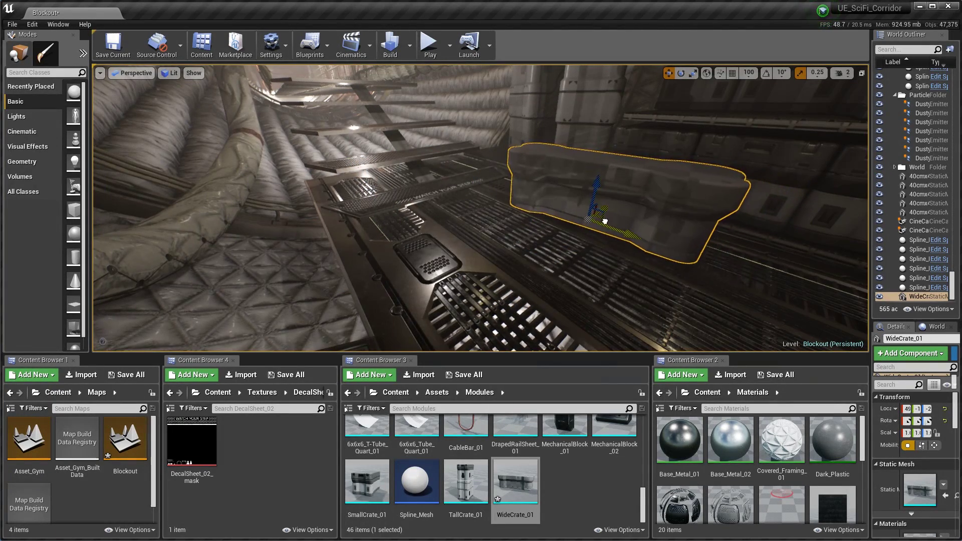
right_drag(573, 233, 616, 246)
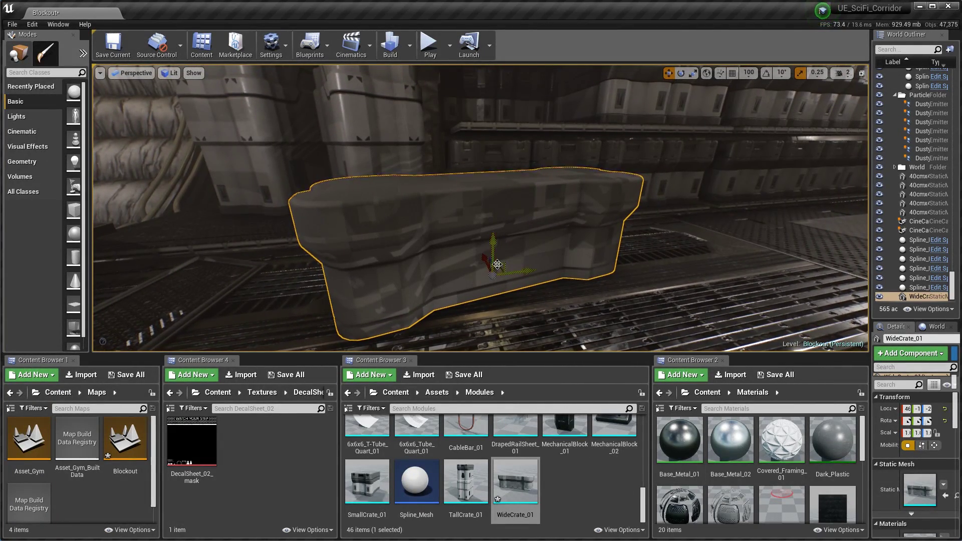
right_drag(496, 252, 426, 245)
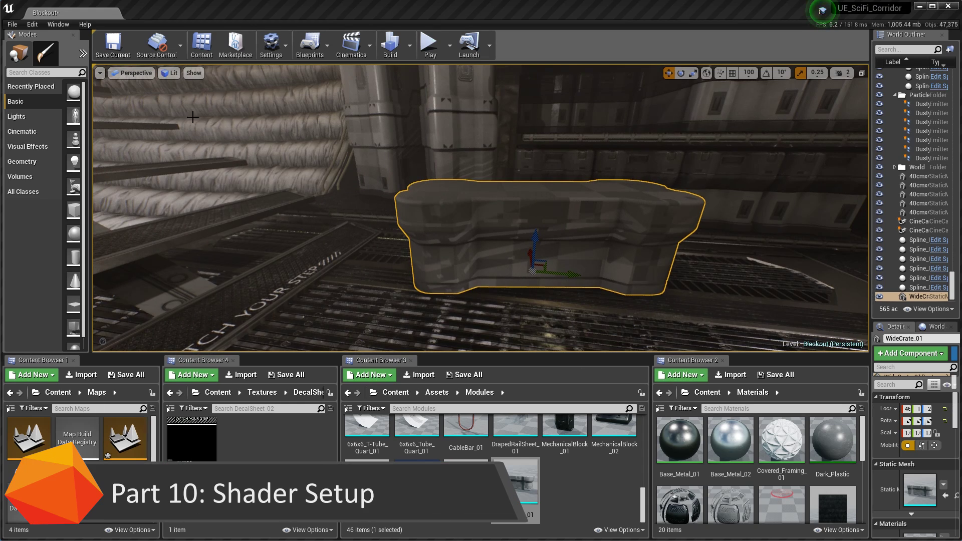
Step: Check the DBuffer Decals option in the project's Rendering settings, then close the settings
click(12, 25)
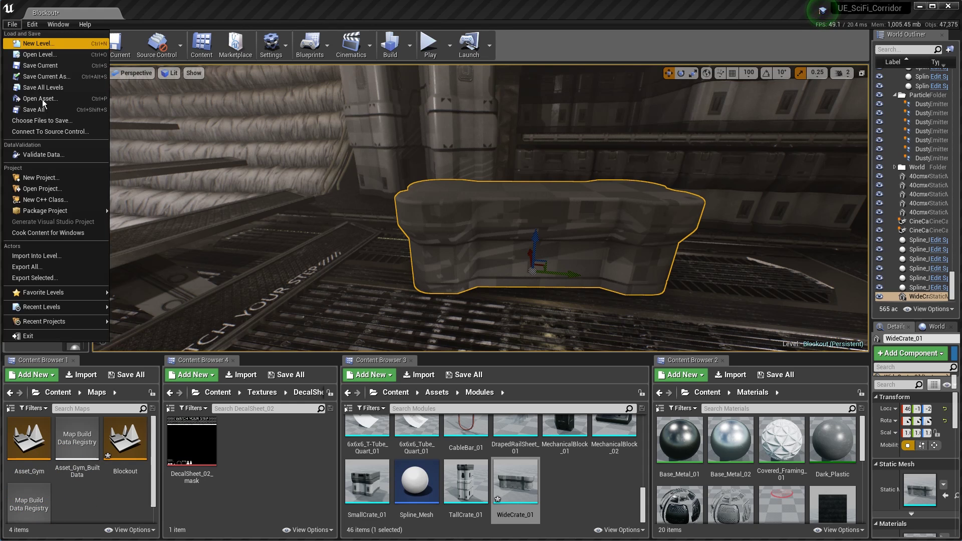
click(32, 25)
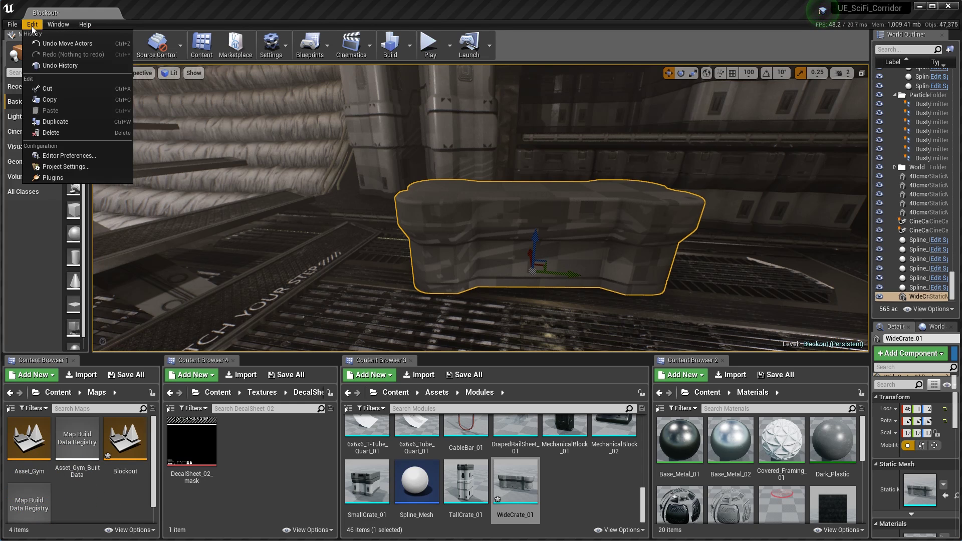
click(65, 167)
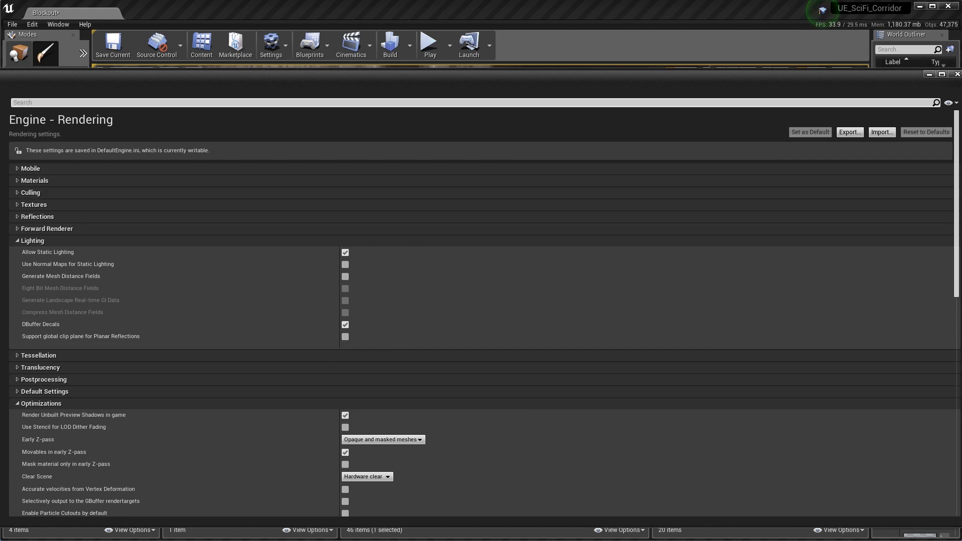
mouse_move(42, 324)
click(957, 74)
Step: Enlarge the content browsers' area to show more rows of assets and materials
right_drag(417, 237, 481, 234)
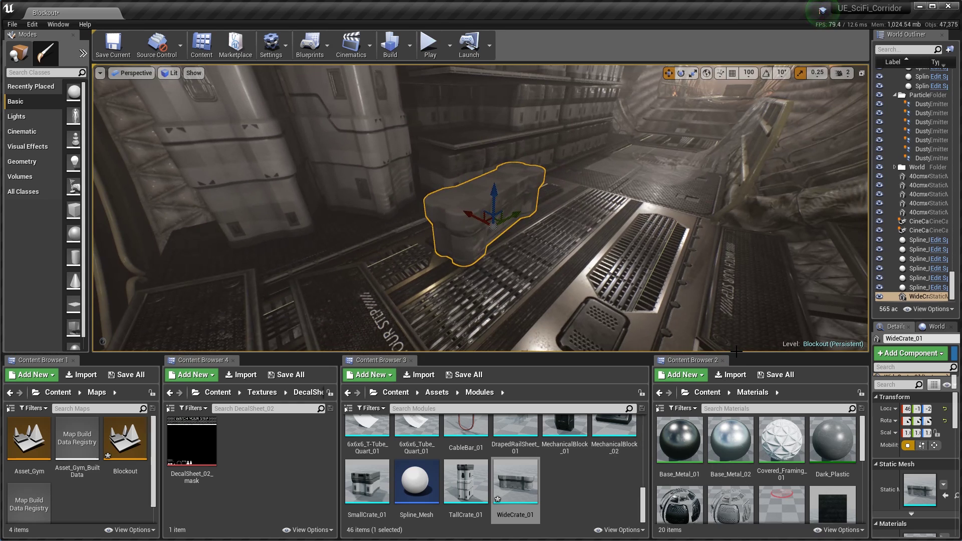
key(ctrl+z)
key(ctrl+y)
click(738, 350)
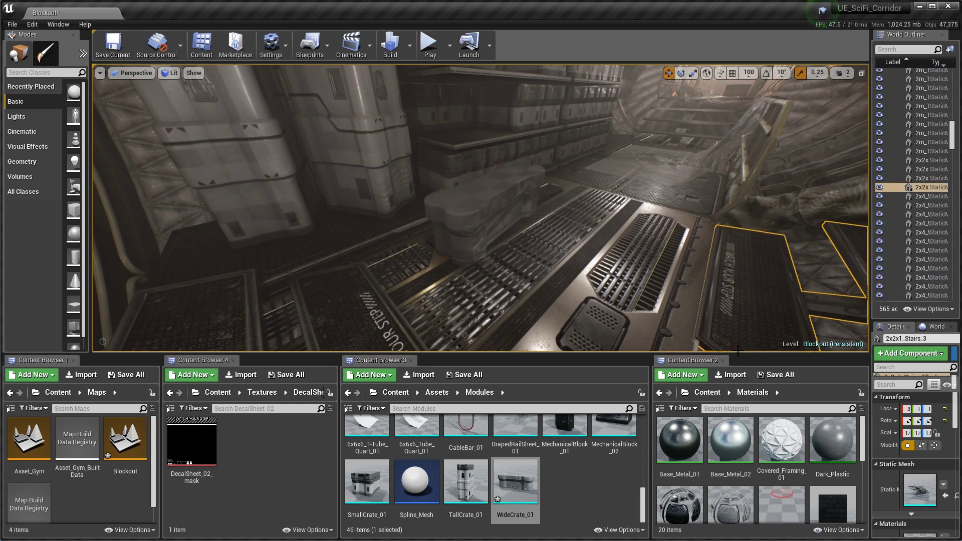
drag(677, 356, 680, 276)
Step: Open the DecalSheet_01 material and enlarge its editor window to fill the screen
click(685, 427)
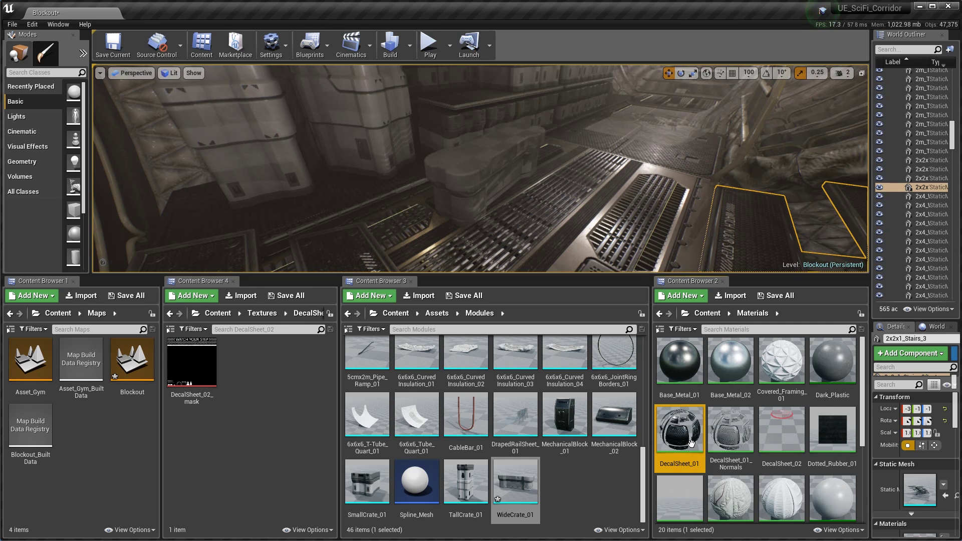
double_click(678, 430)
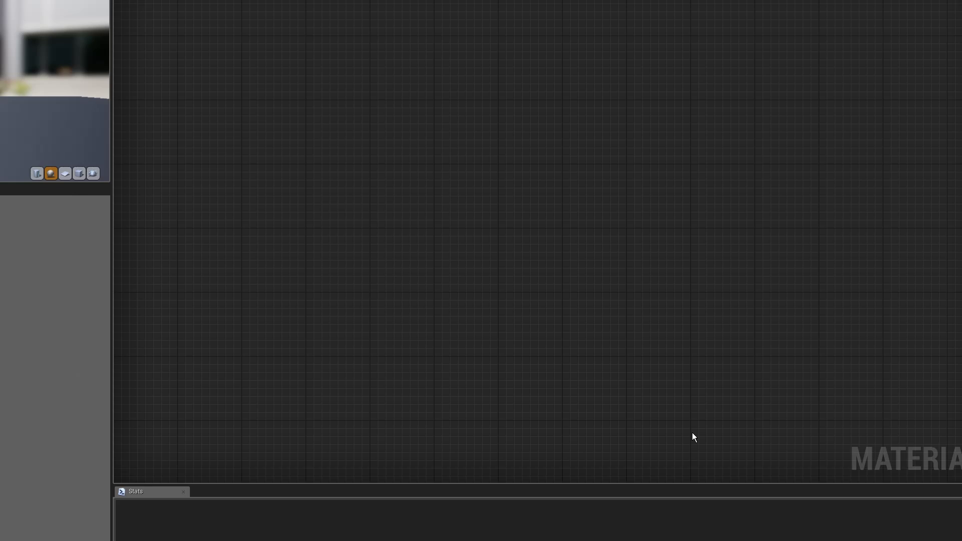
drag(100, 2, 208, 11)
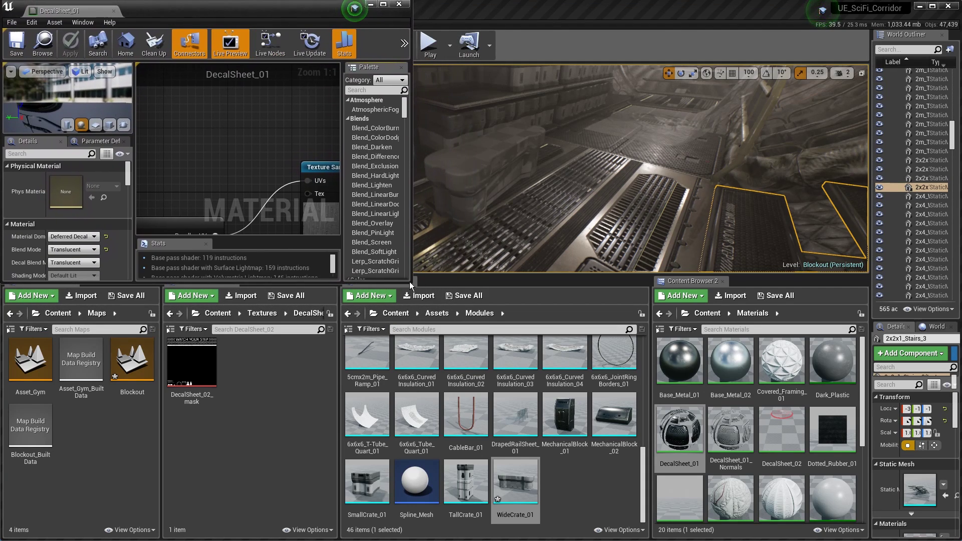
drag(410, 281, 958, 537)
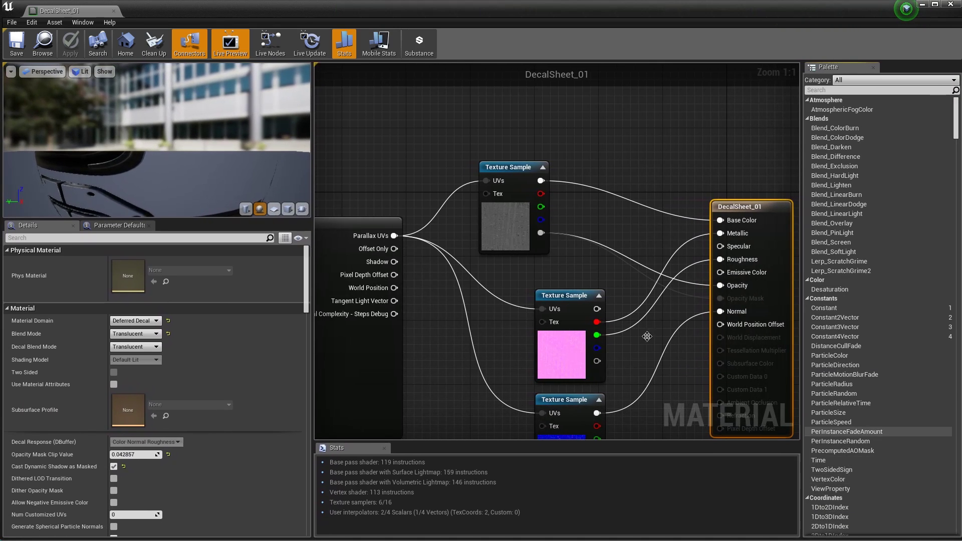
Step: Examine the whole DecalSheet_01 node graph and view the full preview sphere of the decal material
scroll(505, 258, down, 6)
right_drag(493, 289, 538, 326)
scroll(531, 330, up, 1)
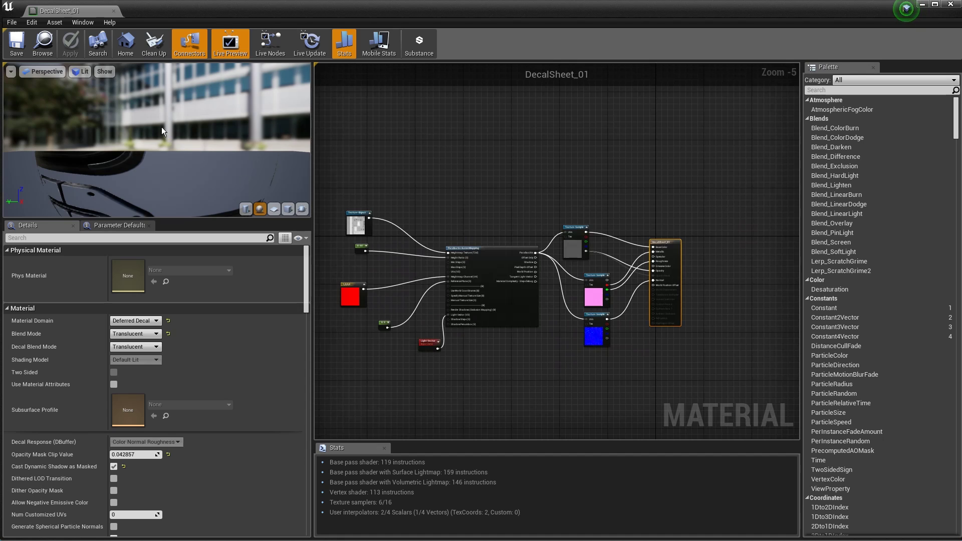
drag(161, 127, 191, 130)
scroll(156, 120, down, 5)
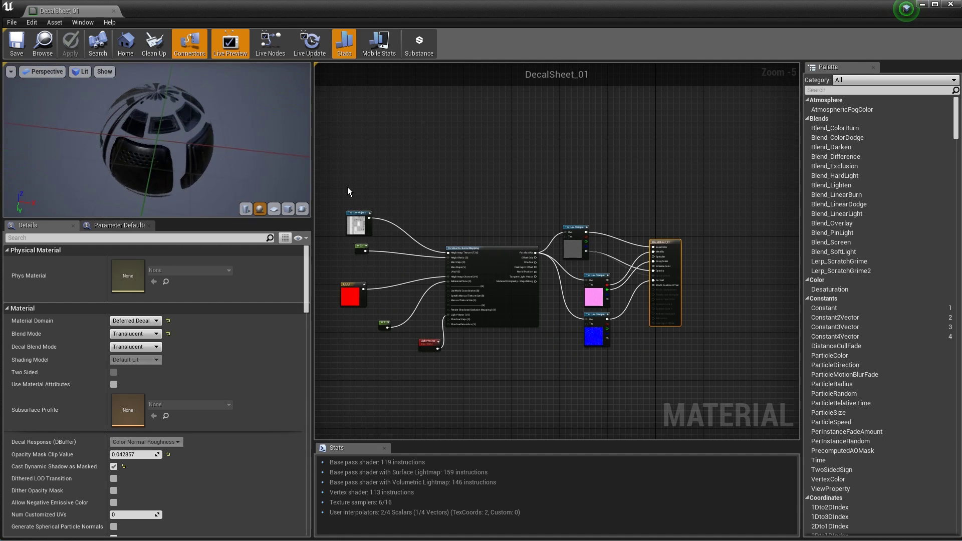
Step: Move the base color Texture Sample node slightly up and closer to the DecalSheet_01 material output node
scroll(587, 305, up, 2)
right_drag(561, 285, 469, 276)
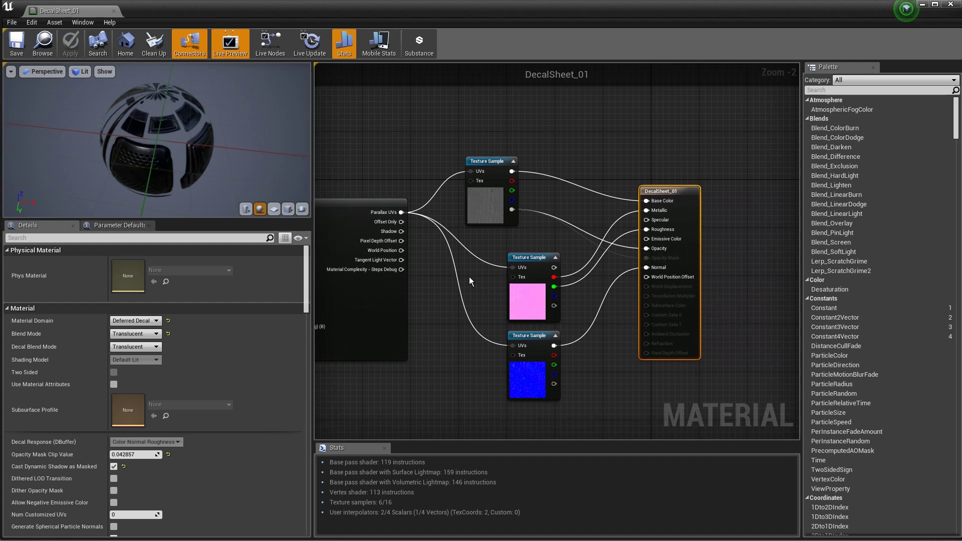
scroll(492, 171, up, 1)
drag(492, 171, 509, 160)
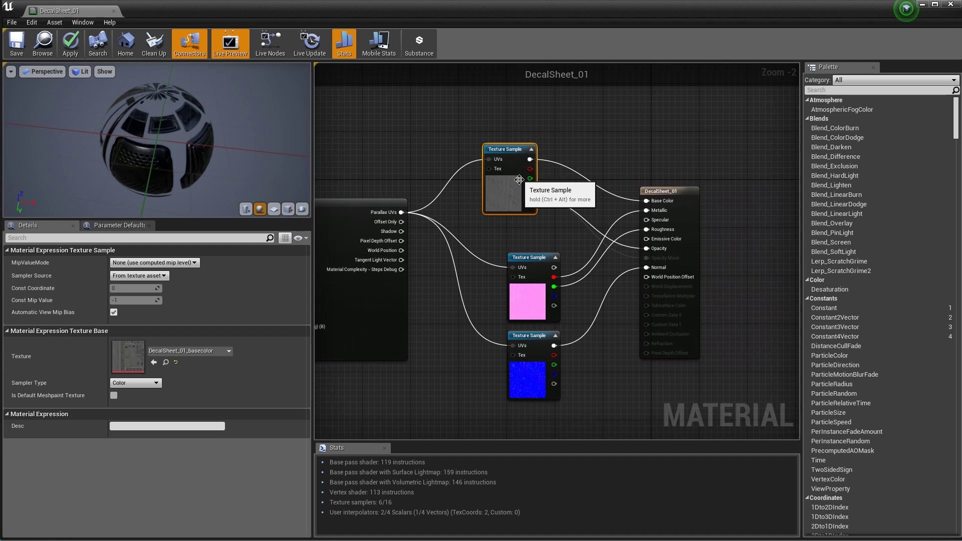
scroll(528, 198, up, 2)
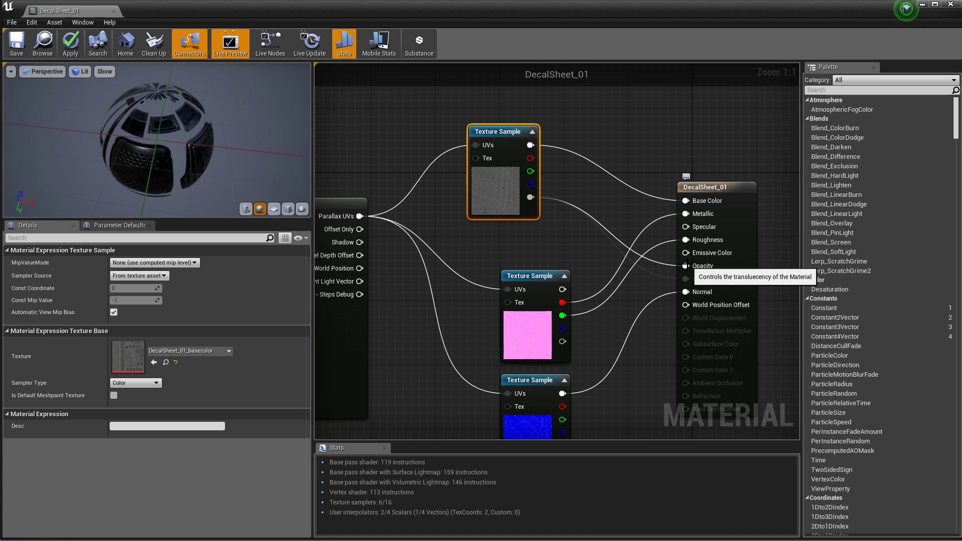
Step: Inspect the DecalSheet_01_MRAO texture sample, its links to the material output, and the decal material's own properties
right_drag(529, 280, 553, 230)
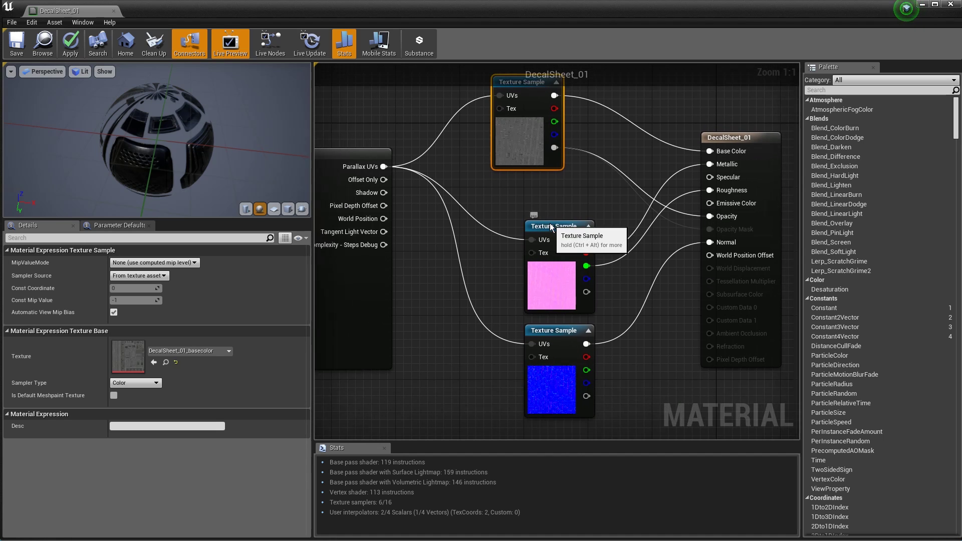
click(553, 232)
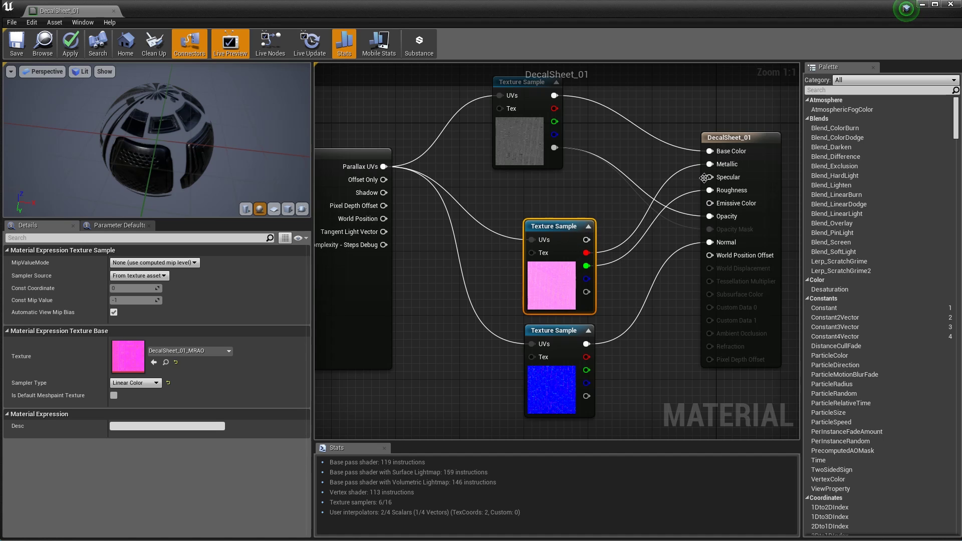
right_drag(657, 272, 578, 305)
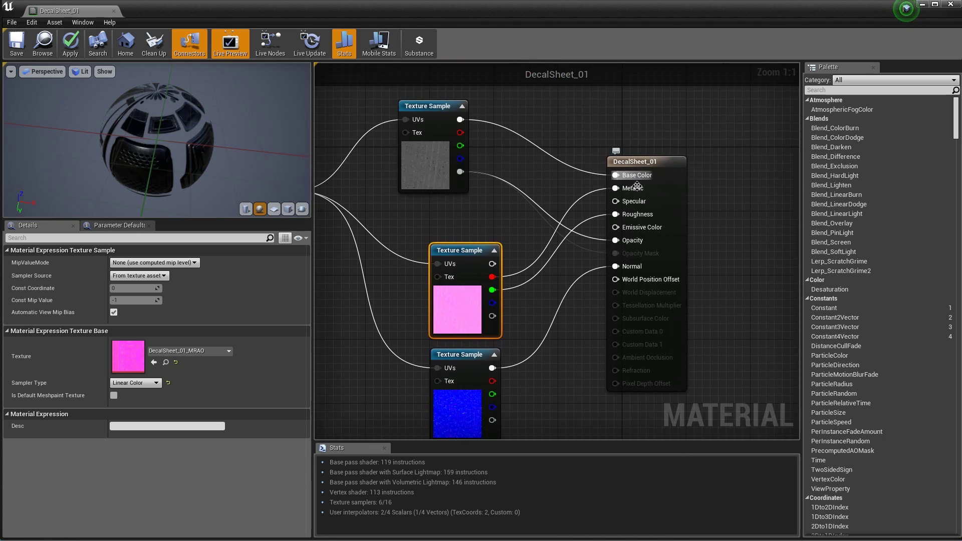
click(568, 127)
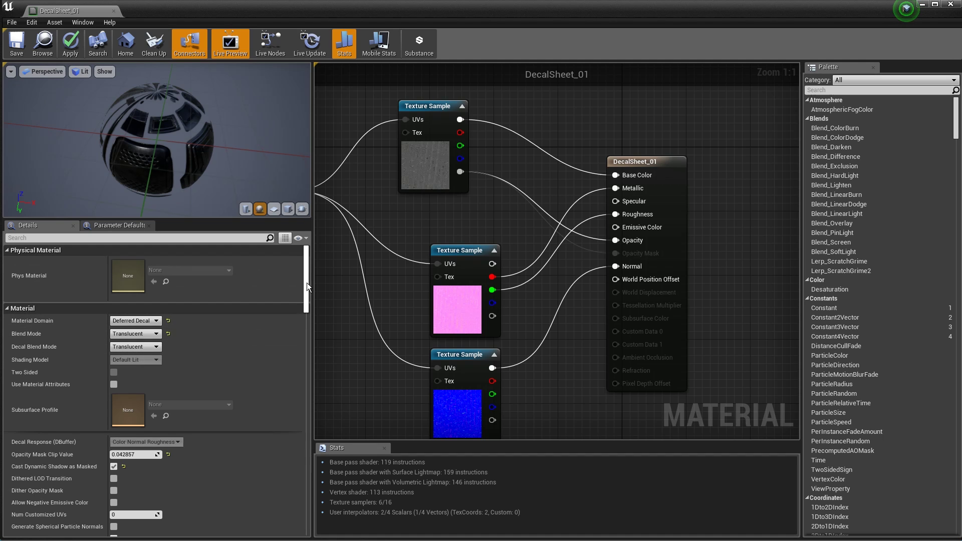
mouse_move(307, 283)
mouse_down()
mouse_move(294, 461)
mouse_move(303, 275)
mouse_up()
scroll(383, 349, down, 2)
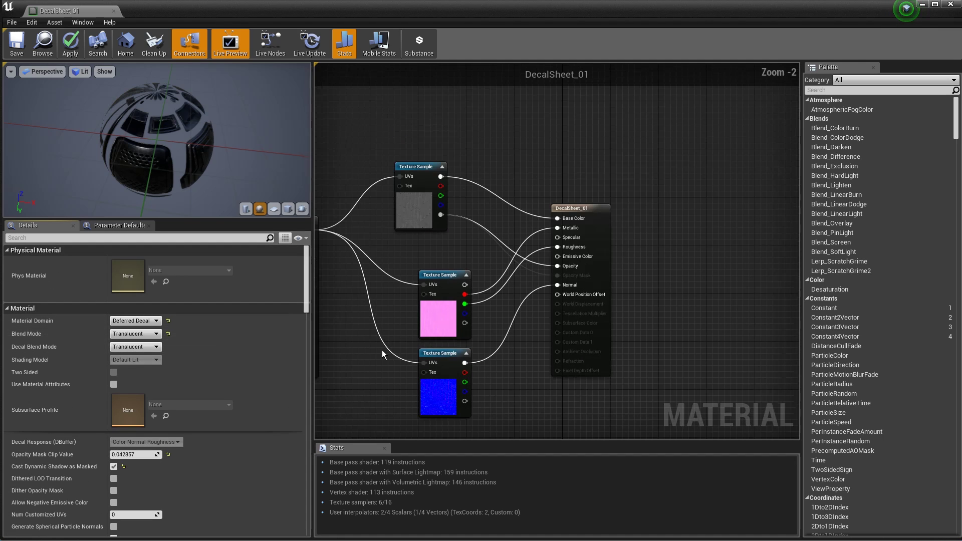
Step: Examine the ParallaxOcclusionMapping node in the graph and the decal's depth effect on the preview sphere up close
right_drag(386, 347, 637, 294)
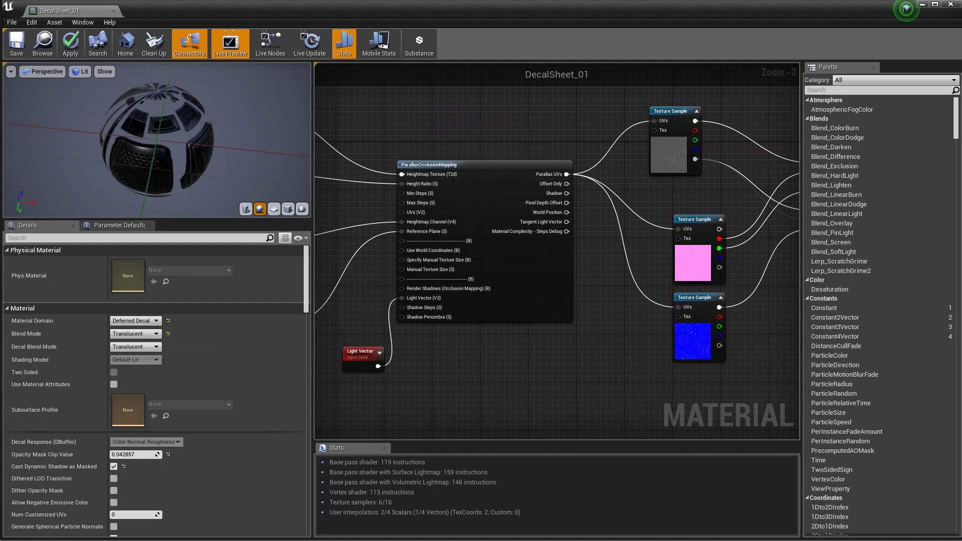
drag(151, 140, 176, 156)
scroll(152, 153, up, 4)
scroll(153, 150, down, 4)
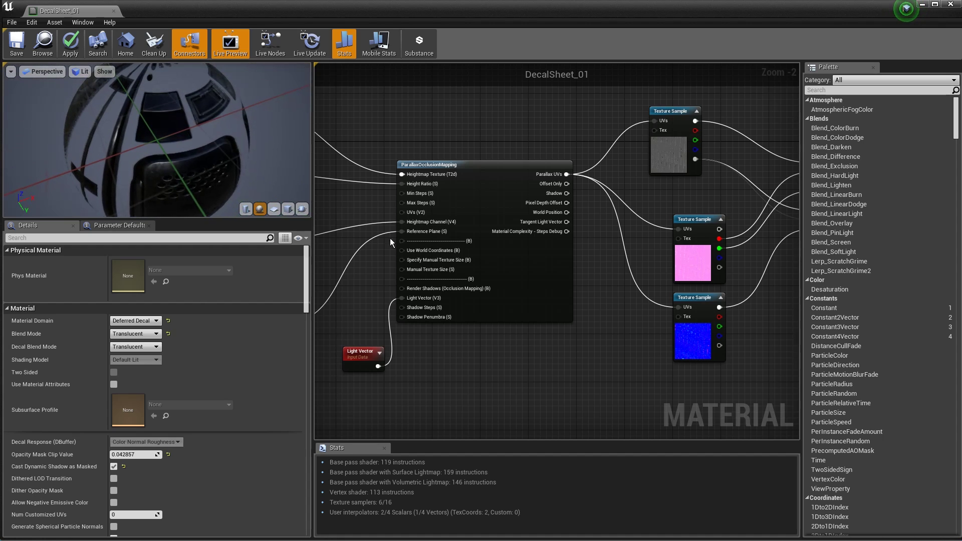
scroll(426, 228, down, 1)
right_drag(426, 228, 469, 267)
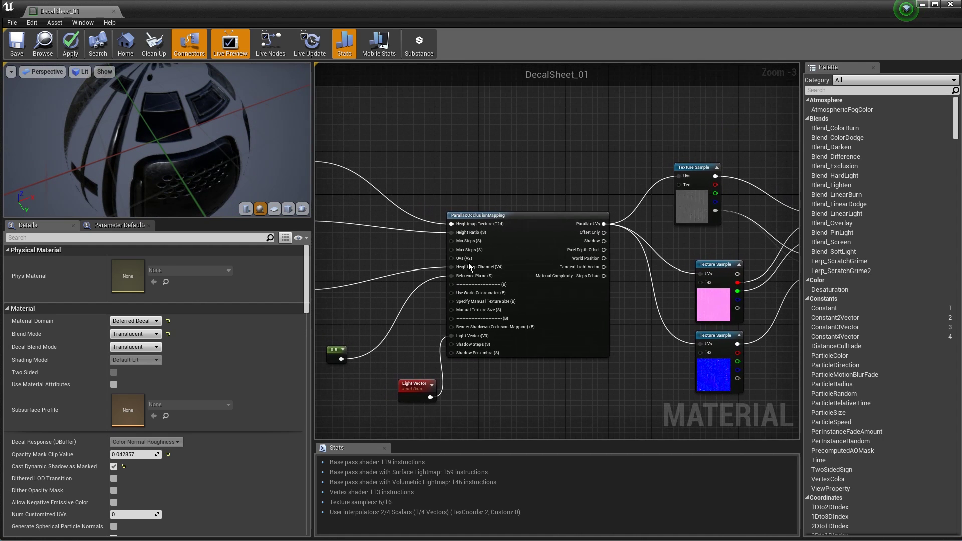
scroll(470, 206, up, 1)
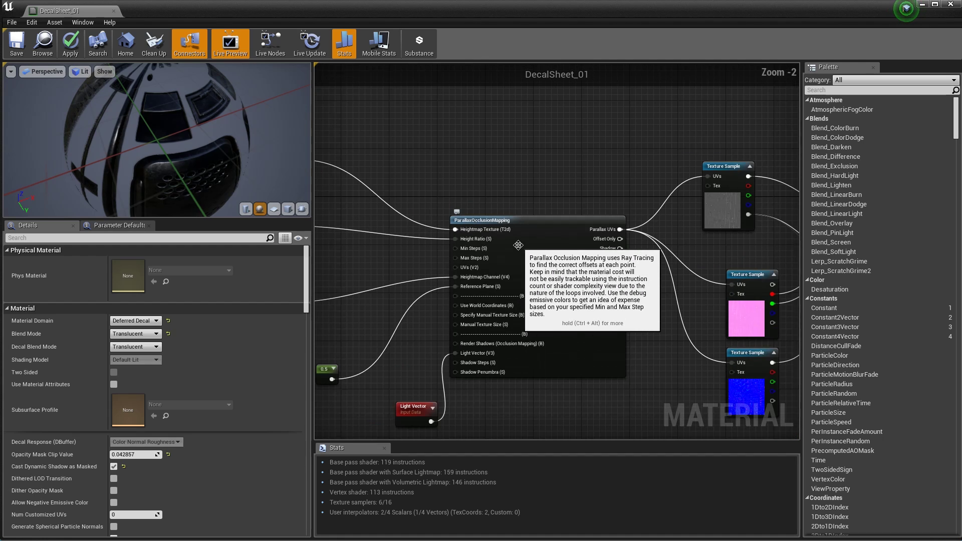
Step: Search the available material nodes for "para" to locate ParallaxOcclusionMapping, and dismiss the list without adding a node
scroll(517, 245, down, 2)
right_click(494, 145)
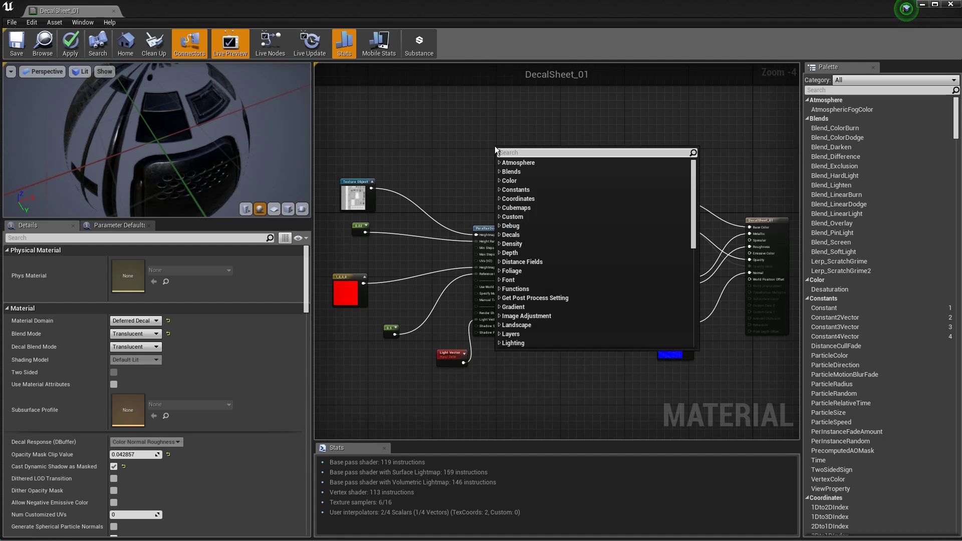
text(par)
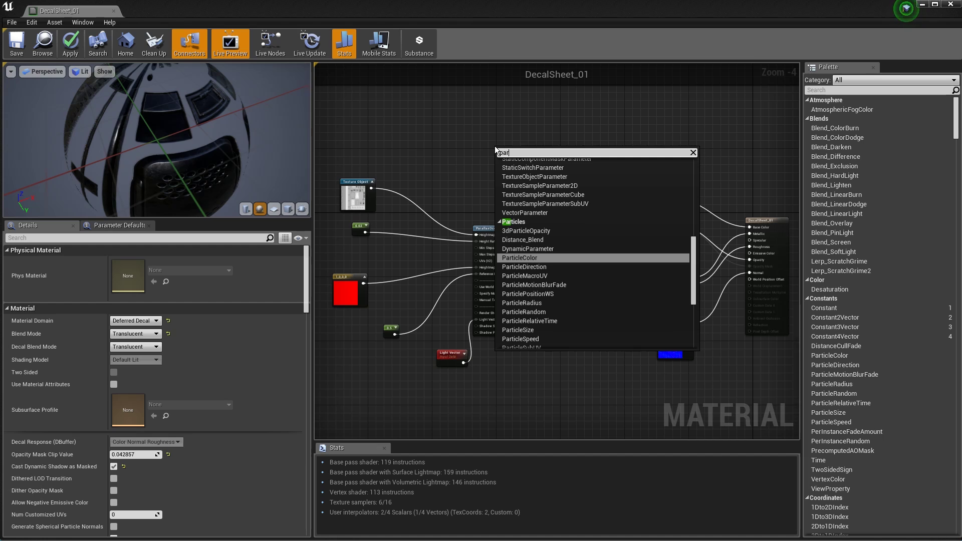
text(a)
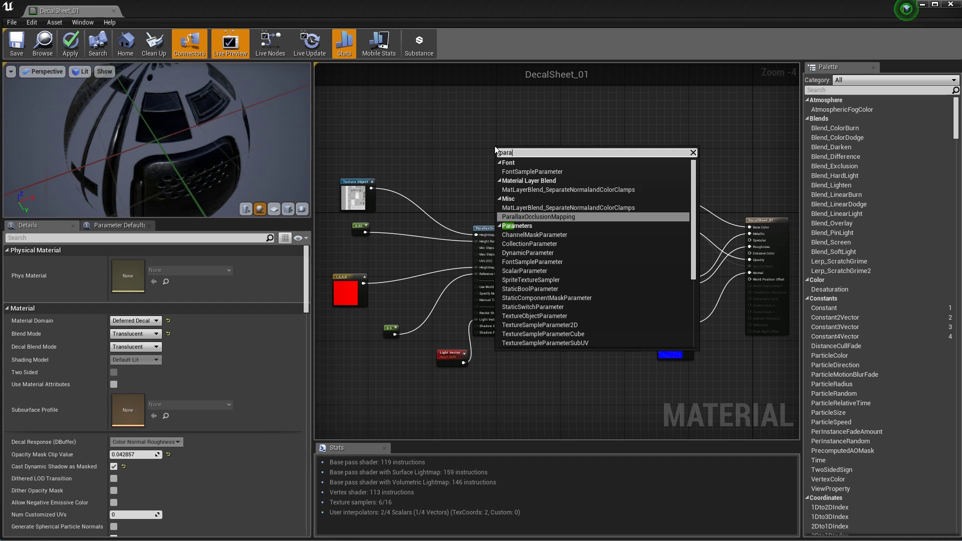
click(468, 144)
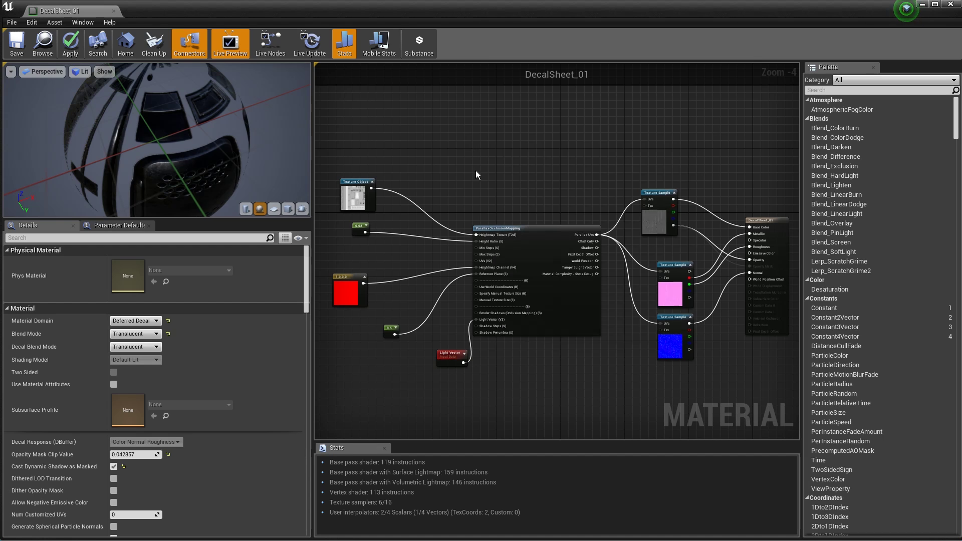
Step: Trace the ParallaxOcclusionMapping node's Parallax UVs output to the texture samples and review the nodes feeding its inputs
scroll(476, 170, up, 2)
right_drag(523, 195, 485, 137)
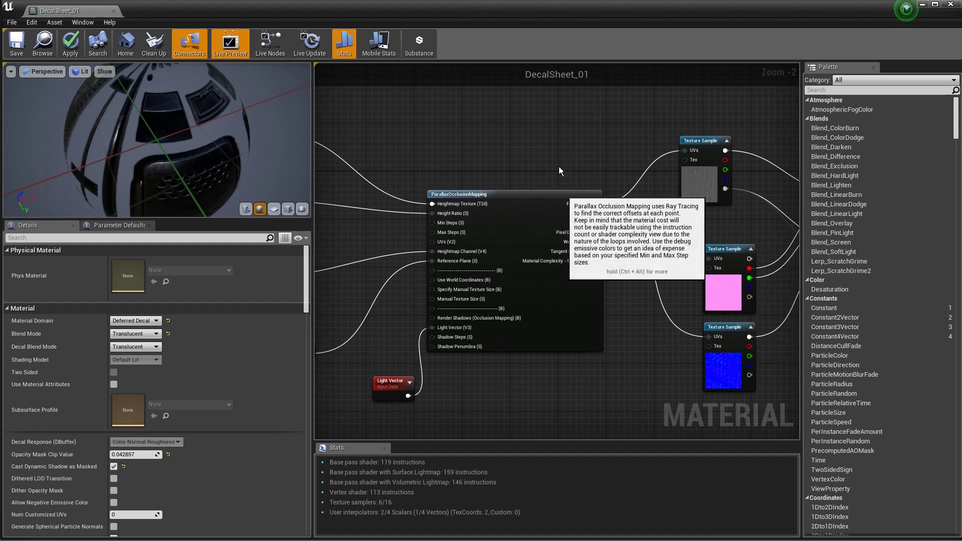
right_drag(598, 199, 481, 182)
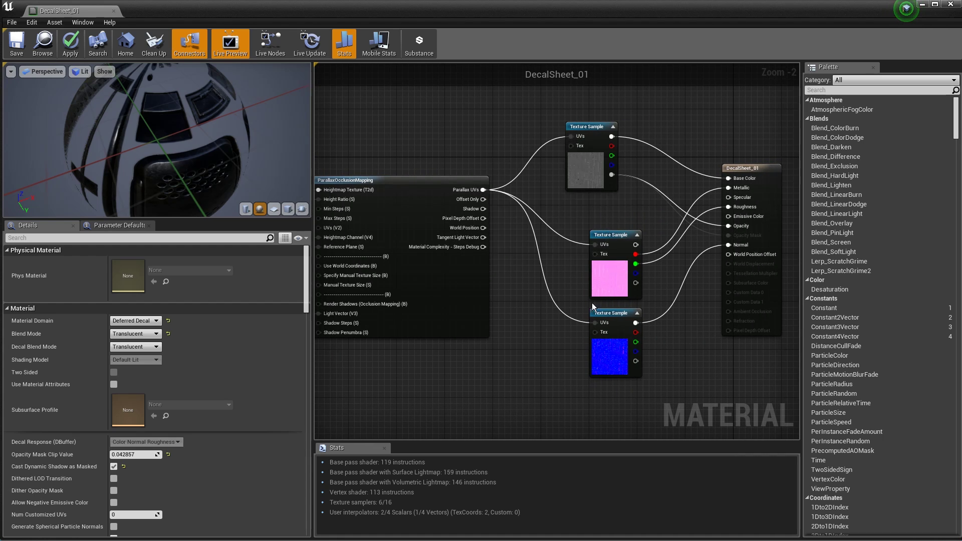
right_drag(591, 302, 666, 324)
right_drag(438, 325, 505, 410)
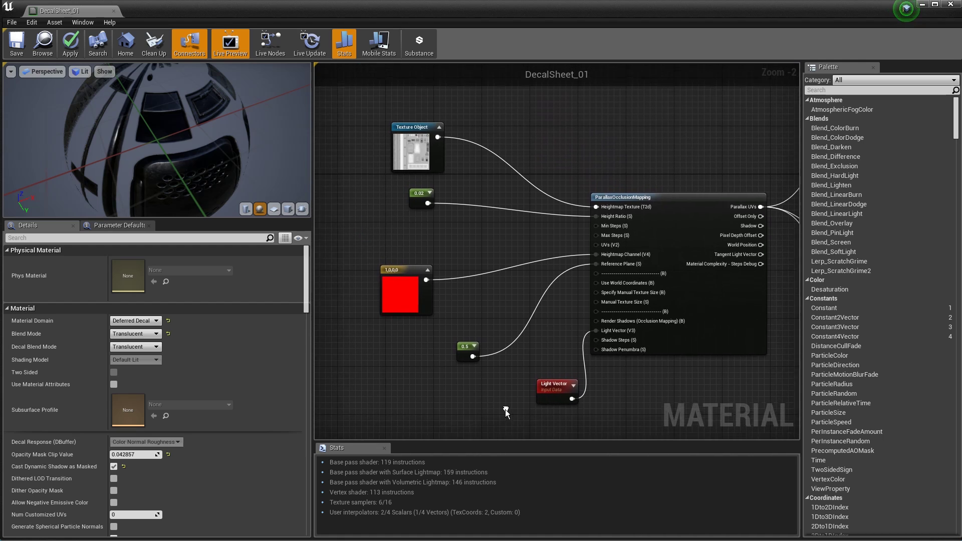
right_drag(486, 210, 532, 275)
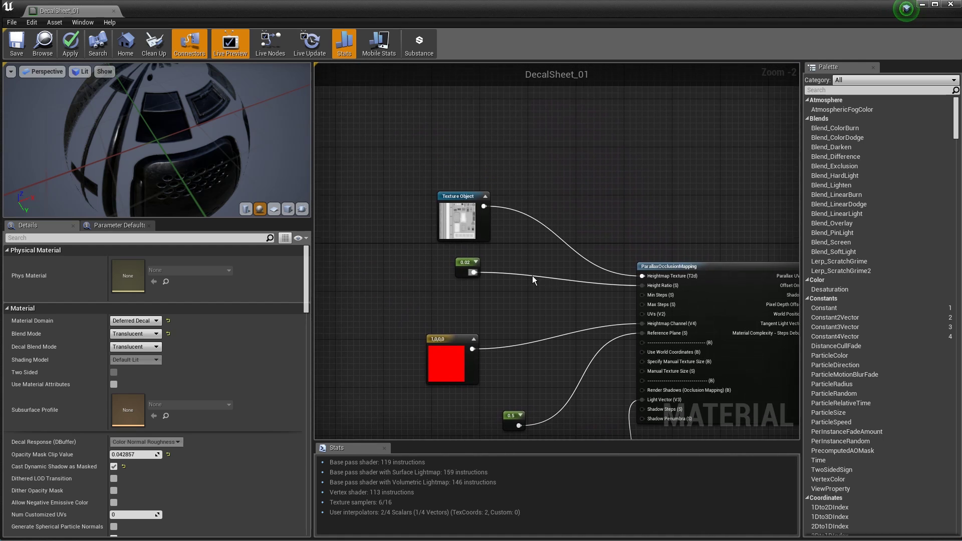
Step: Inspect the texture and sampler type of the Texture Object node feeding the Heightmap Texture input, and deselect it
scroll(531, 275, up, 2)
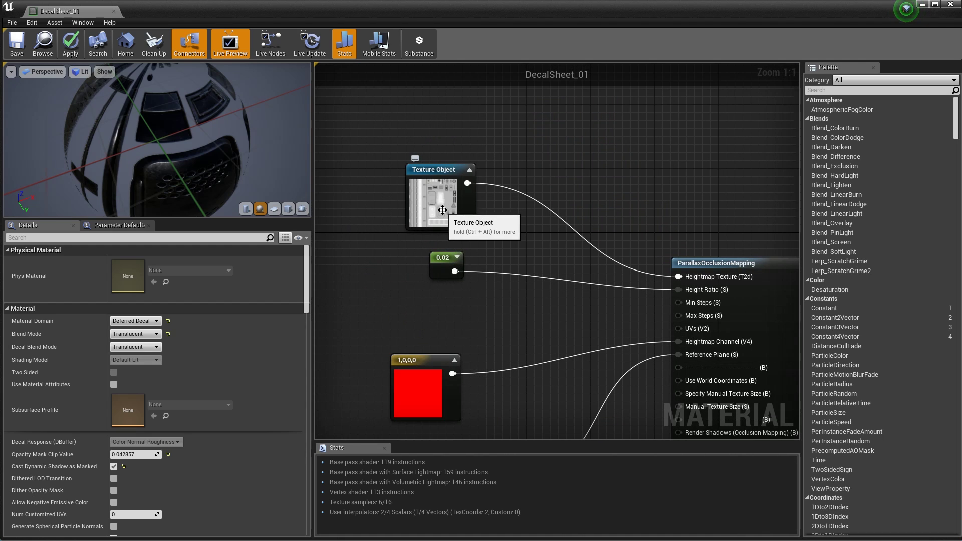
right_drag(442, 209, 545, 237)
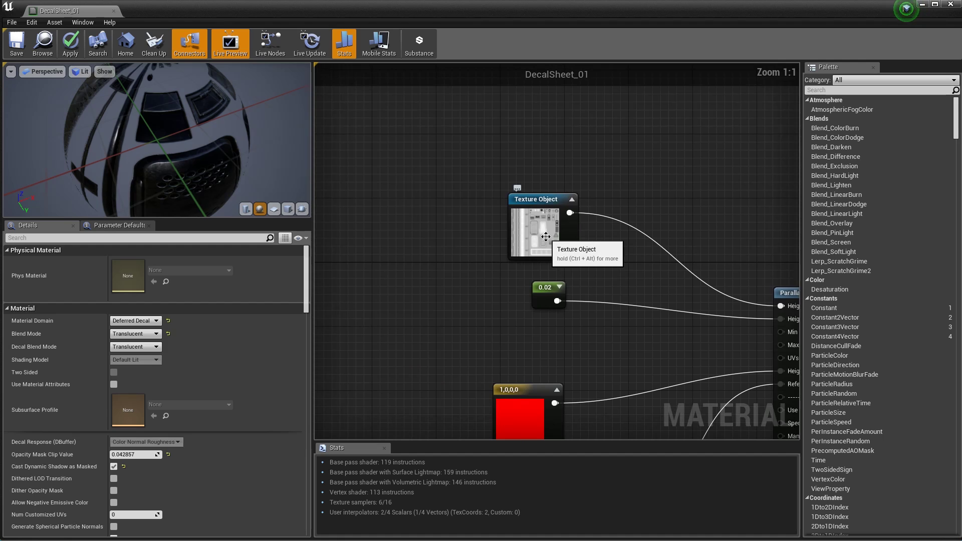
click(545, 236)
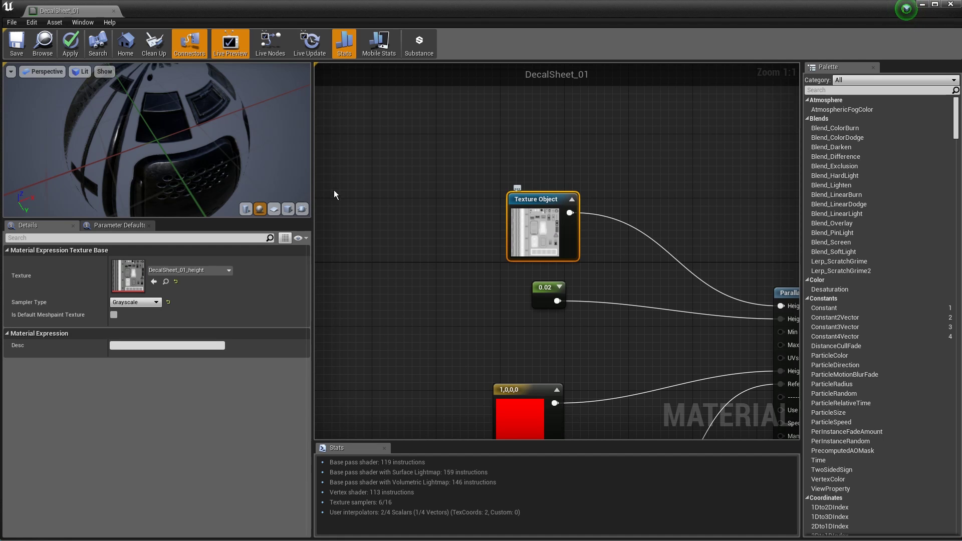
click(377, 244)
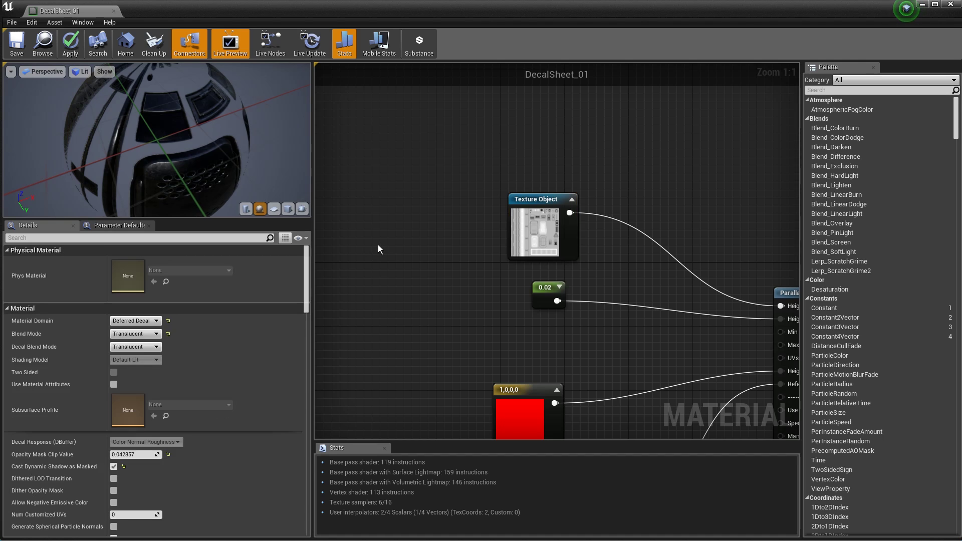
right_drag(452, 254, 373, 200)
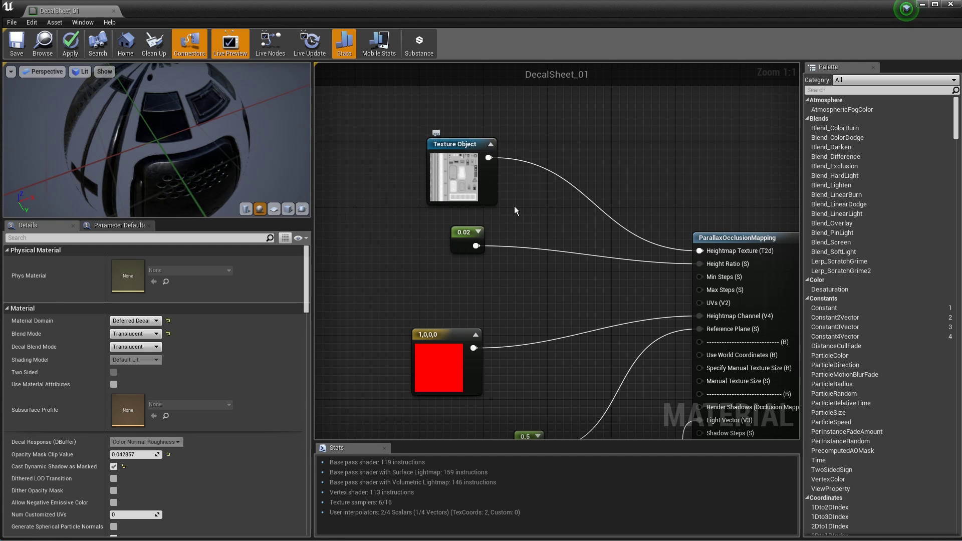
right_drag(517, 203, 528, 272)
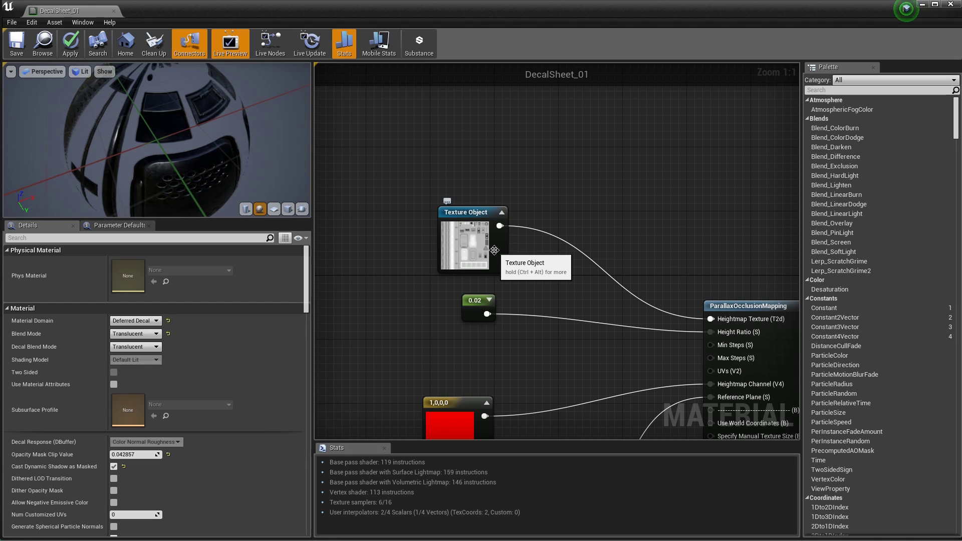
mouse_move(547, 275)
right_down()
mouse_move(520, 167)
mouse_move(537, 275)
right_up()
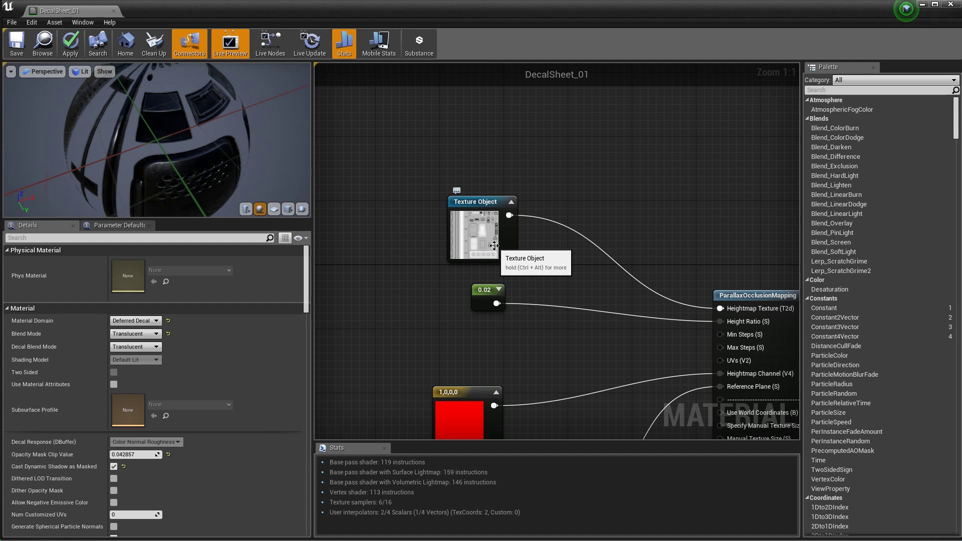
right_drag(493, 245, 460, 280)
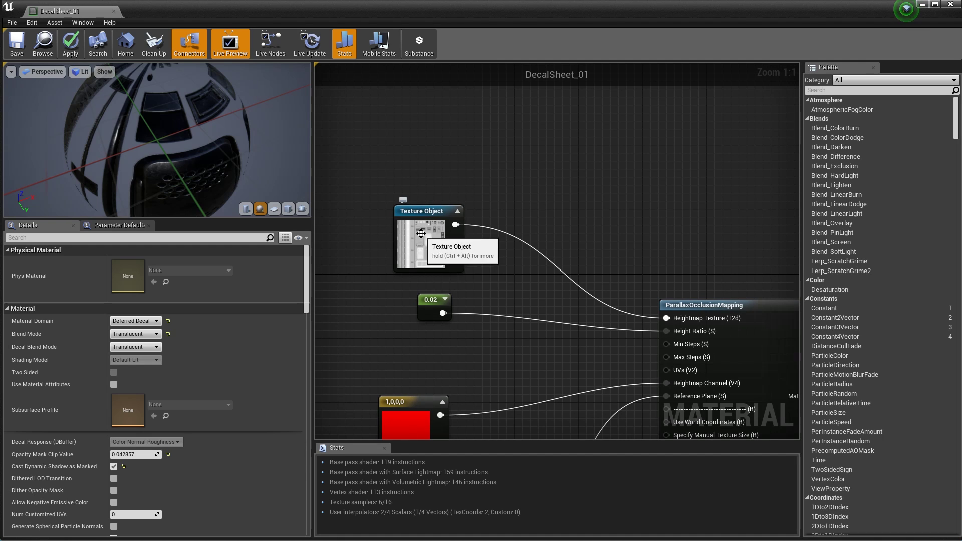
right_drag(474, 252, 468, 165)
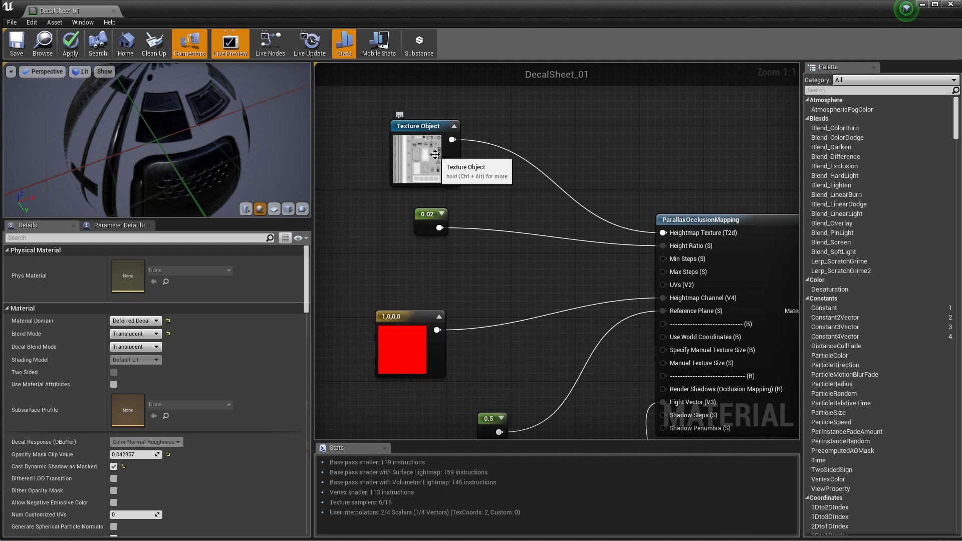
Step: Set the constant feeding the ParallaxOcclusionMapping node's Height Ratio input to 0.05
right_drag(543, 217, 480, 177)
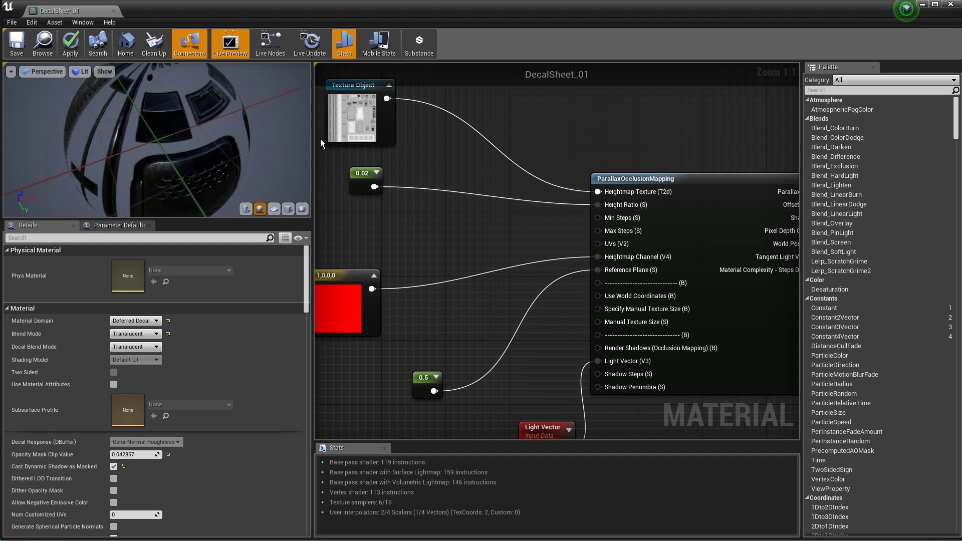
click(359, 171)
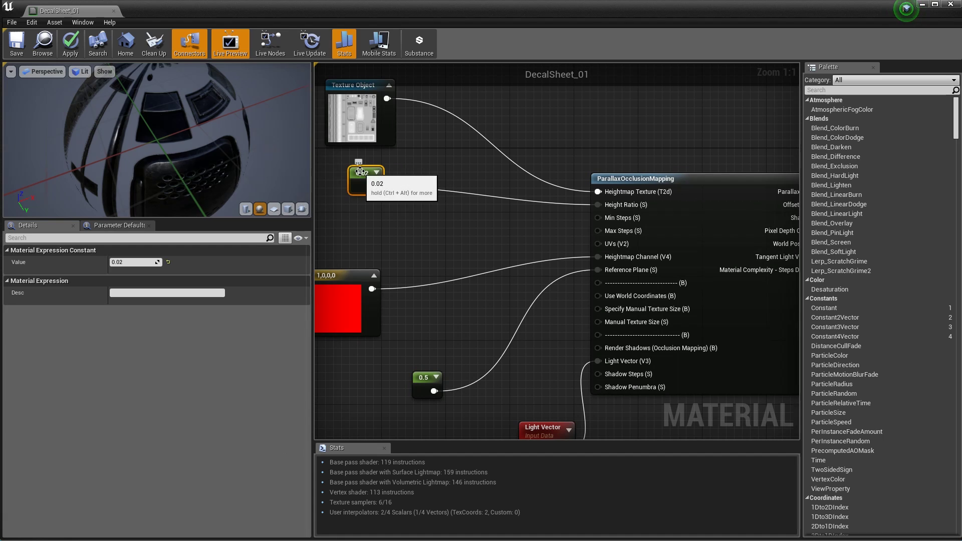
click(136, 261)
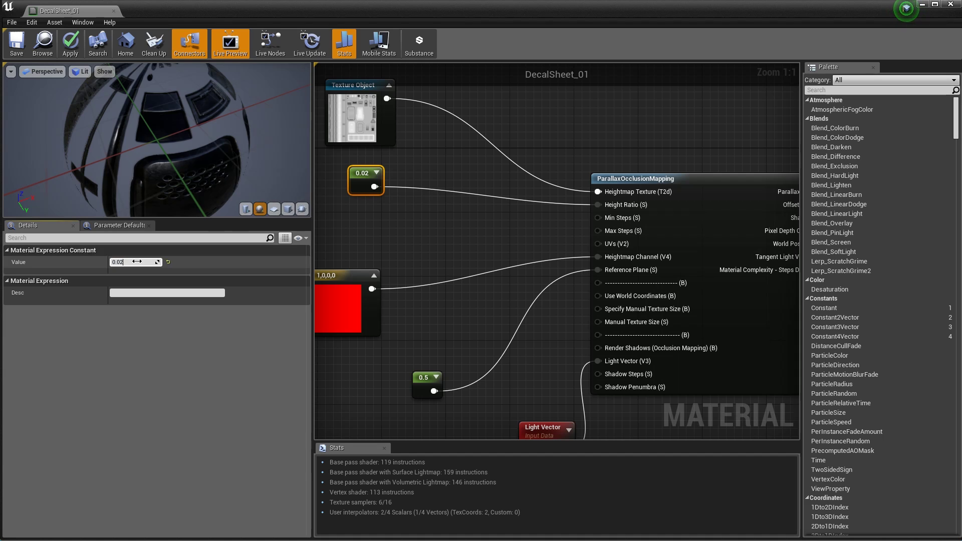
text(0.05)
key(Return)
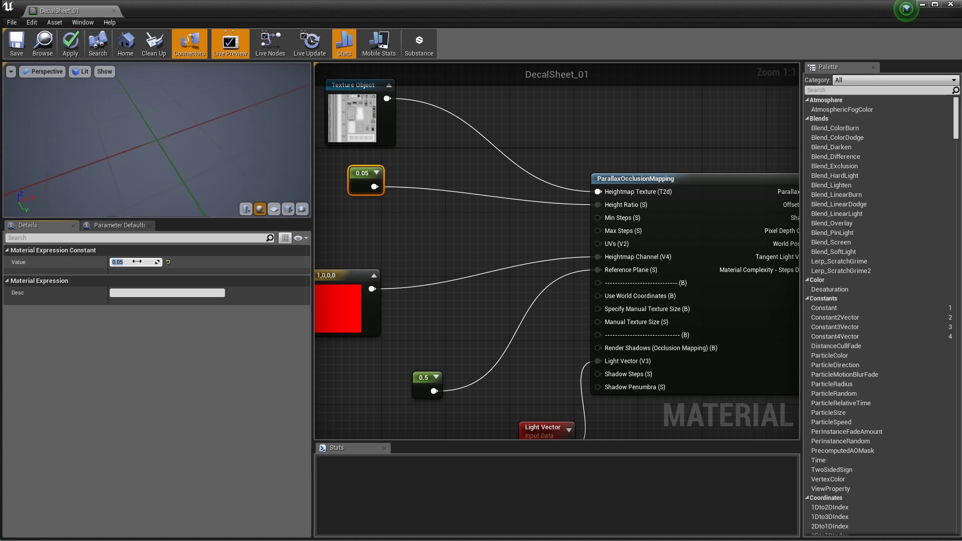
Step: Set the constant feeding the ParallaxOcclusionMapping node's Height Ratio input to 0.02
click(152, 147)
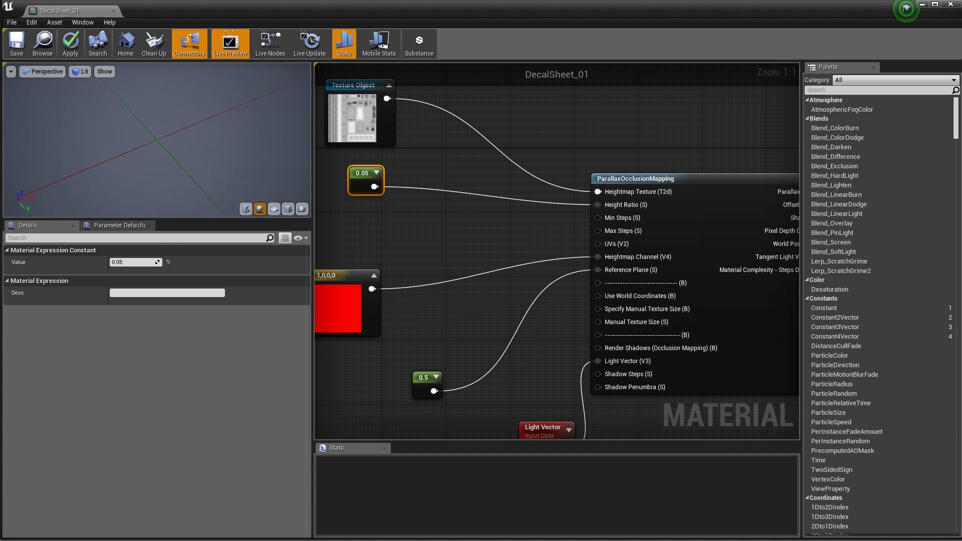
drag(152, 146, 152, 128)
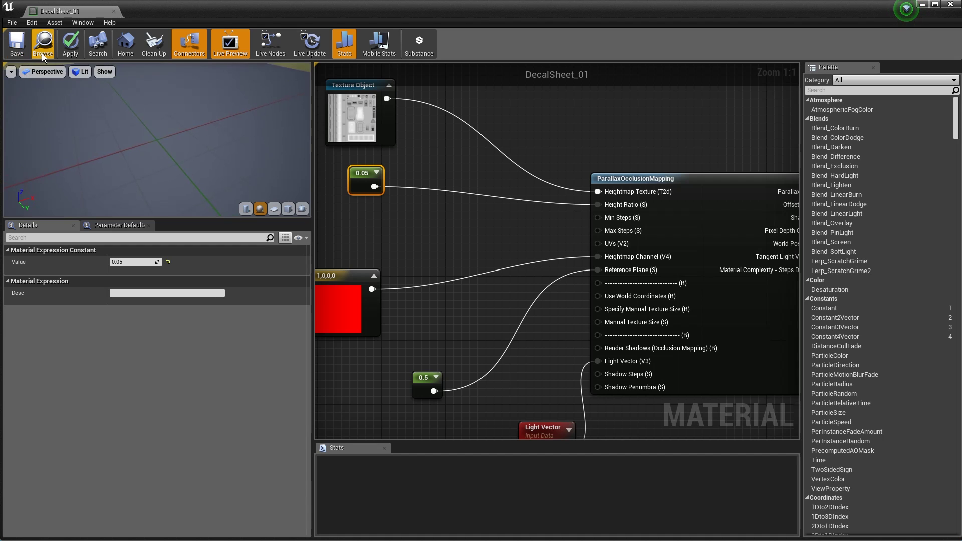
right_drag(165, 134, 165, 134)
drag(165, 134, 166, 134)
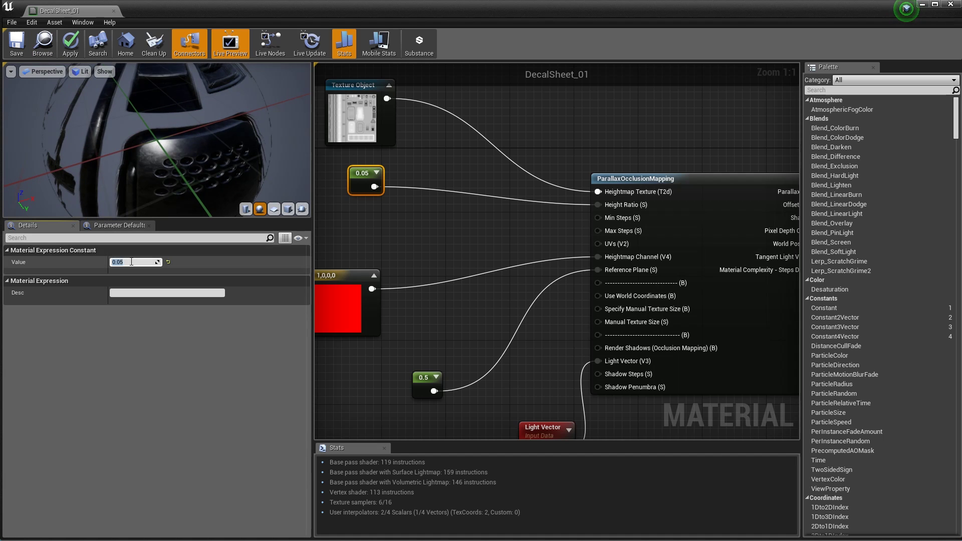
text(2)
key(Return)
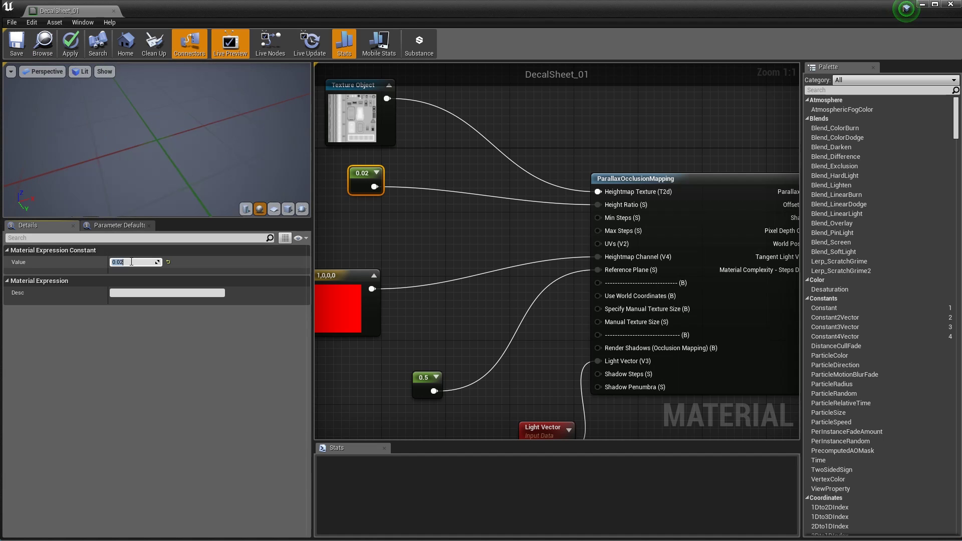
Step: Examine the 1,0,0,0 vector feeding Heightmap Channel and the other nodes feeding the ParallaxOcclusionMapping inputs
click(413, 235)
click(353, 283)
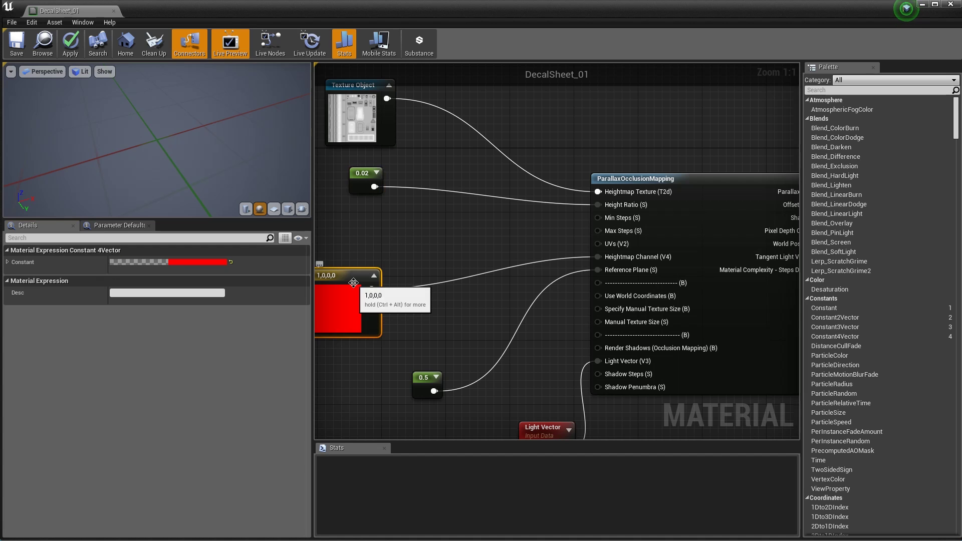
right_drag(416, 248, 456, 238)
click(456, 238)
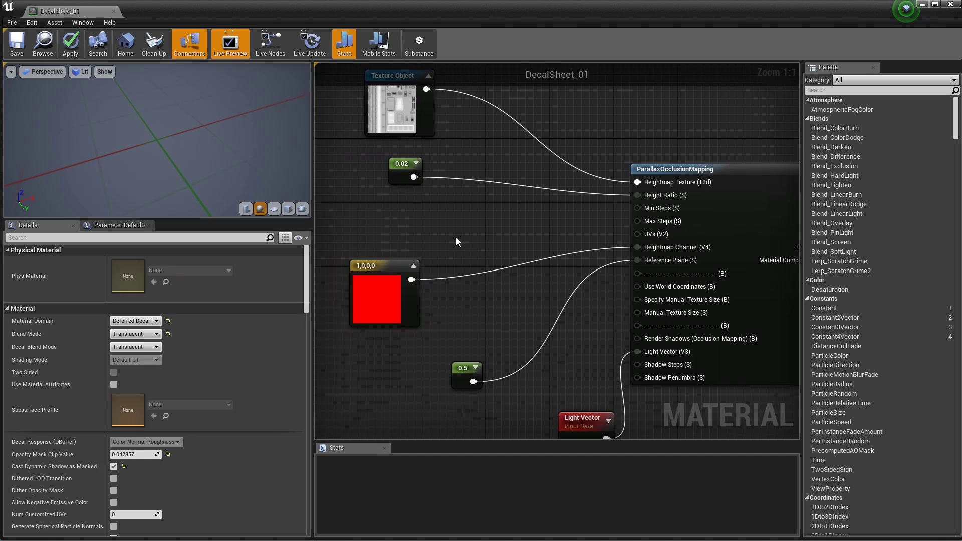
scroll(455, 243, down, 1)
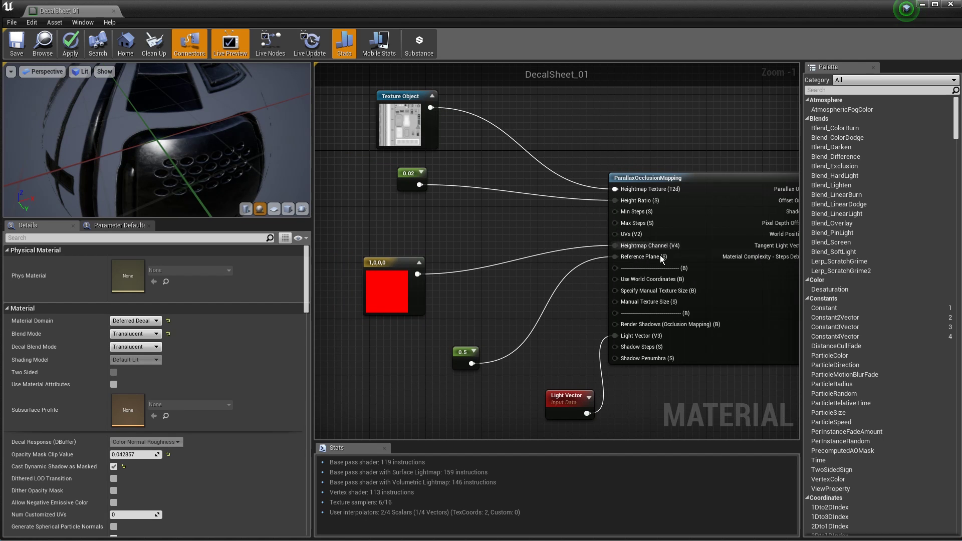
right_drag(496, 204, 461, 217)
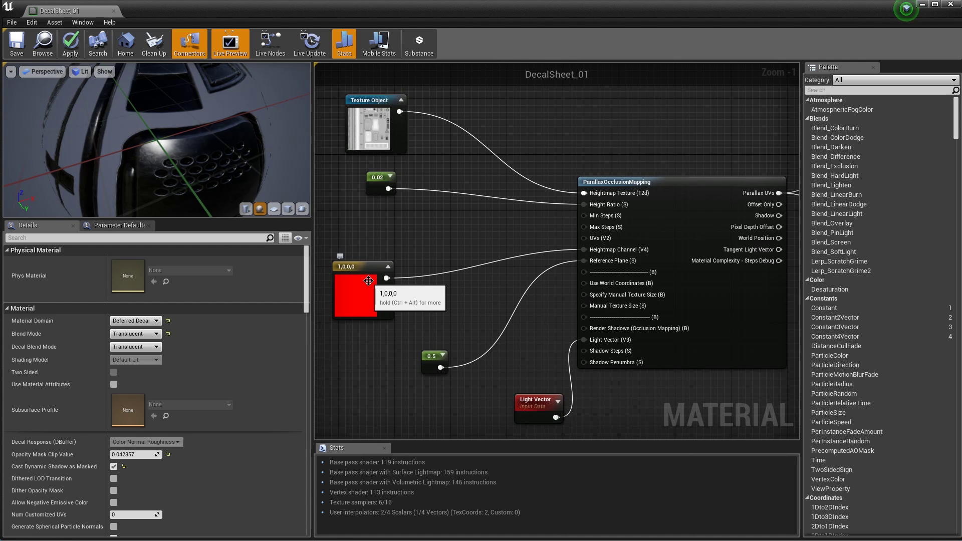
right_drag(456, 272, 471, 206)
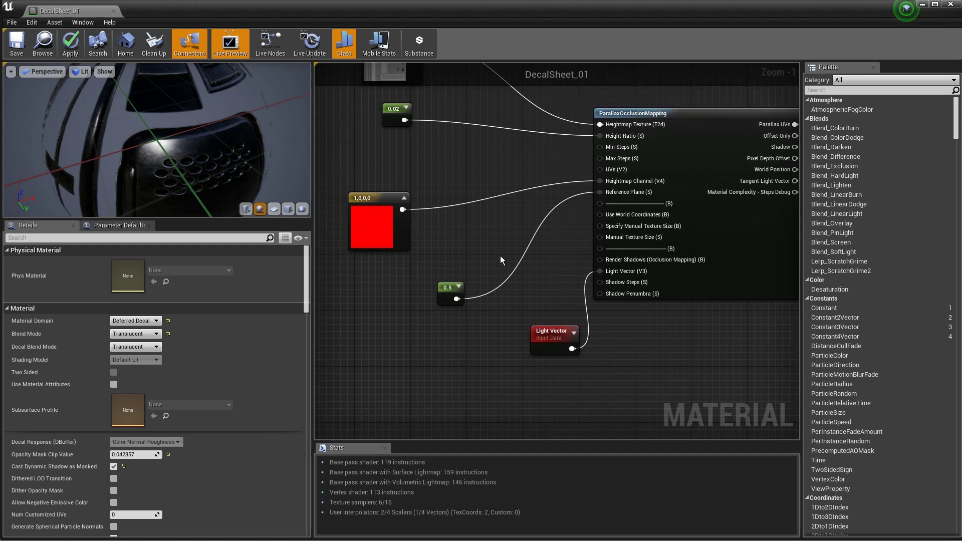
scroll(500, 255, up, 1)
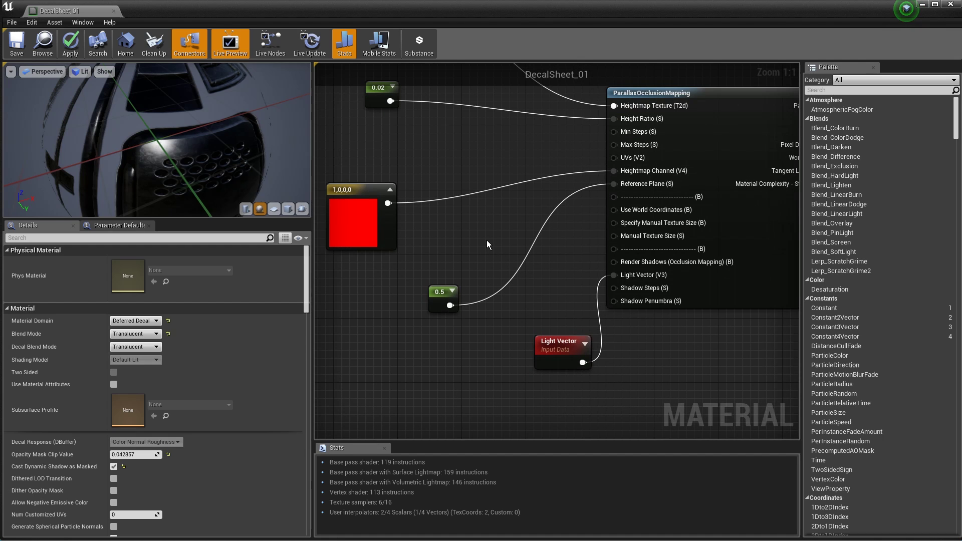
right_drag(515, 221, 610, 383)
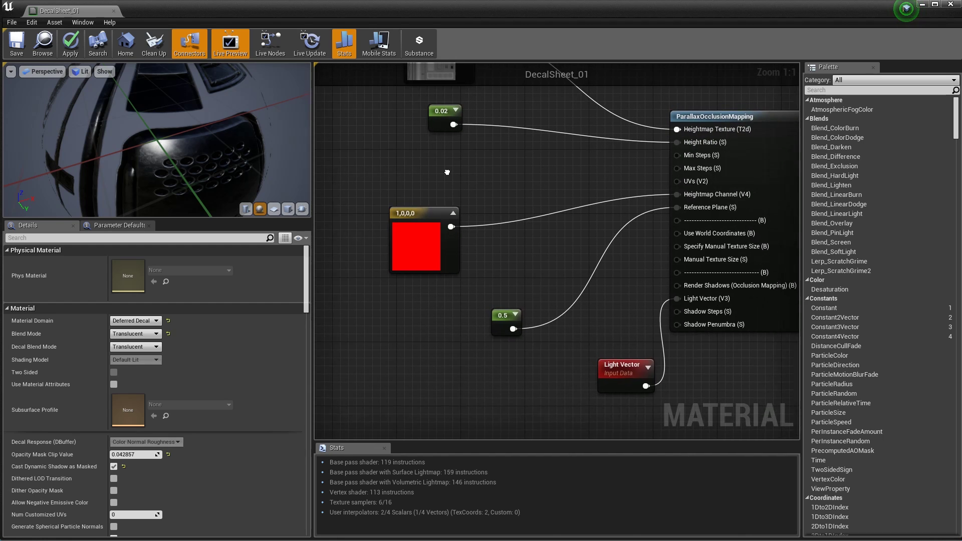
right_drag(467, 208, 434, 69)
right_drag(509, 273, 545, 262)
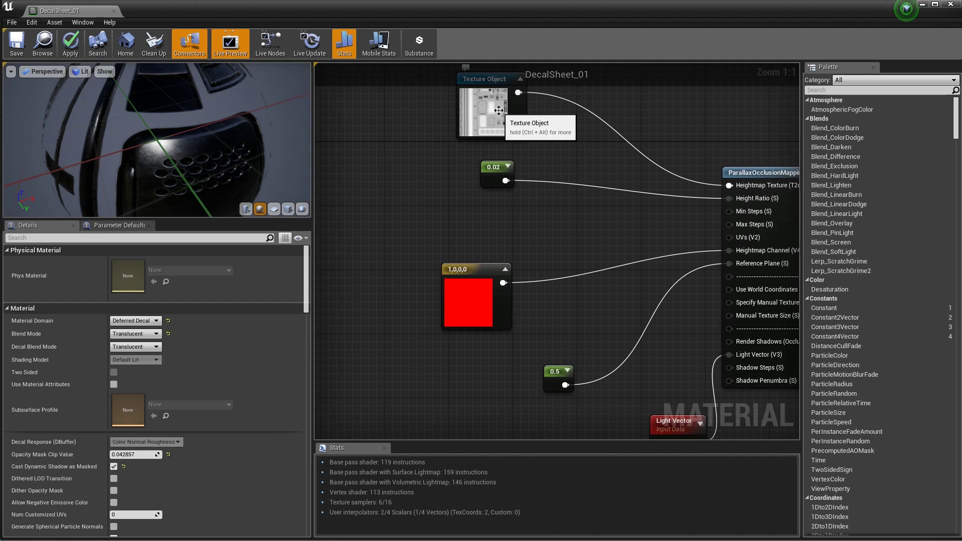
Step: Move the Light Vector node closer to the 0.5 constant, farther from the ParallaxOcclusionMapping node
right_drag(562, 365, 425, 231)
click(528, 314)
drag(528, 315, 469, 323)
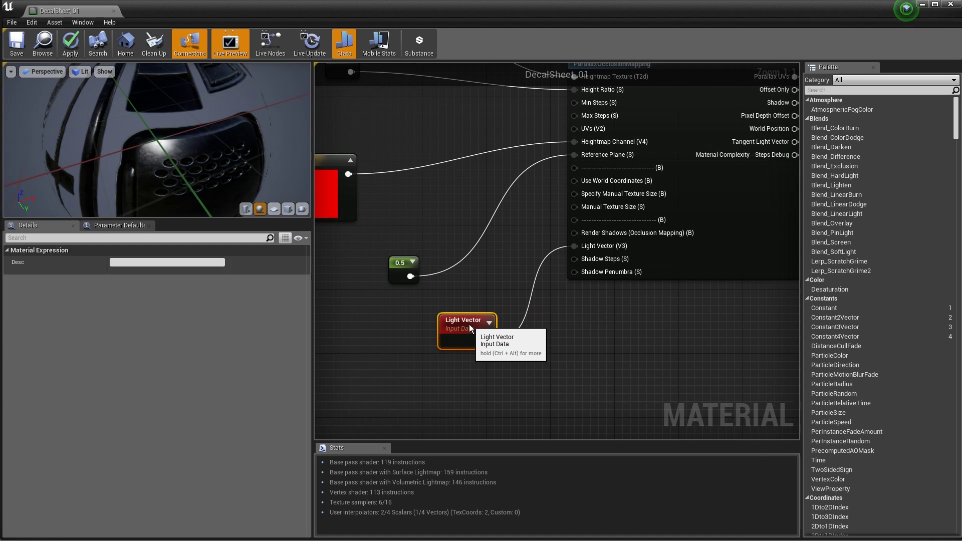
right_drag(574, 309, 544, 366)
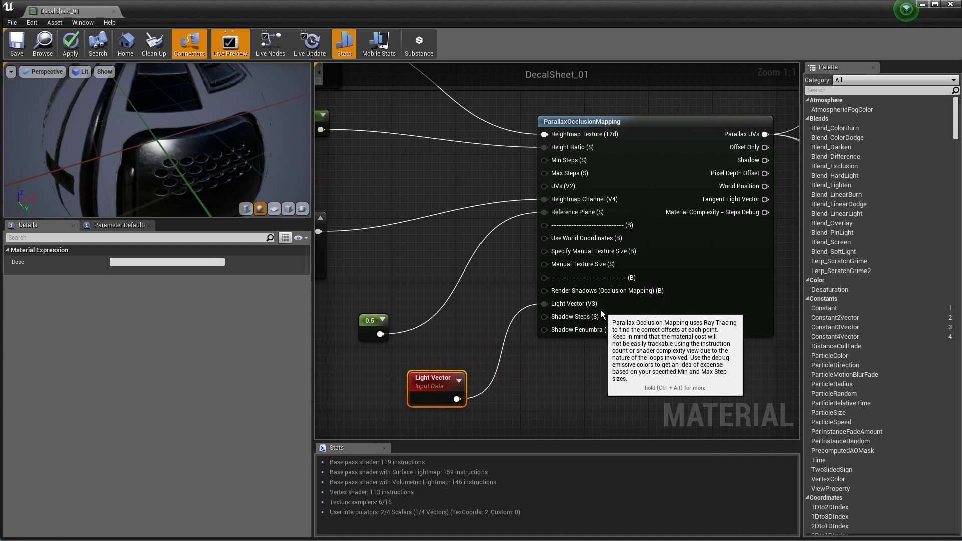
Step: Open the ParallaxOcclusionMapping function's internal graph for a brief look and close it again
click(600, 309)
double_click(627, 155)
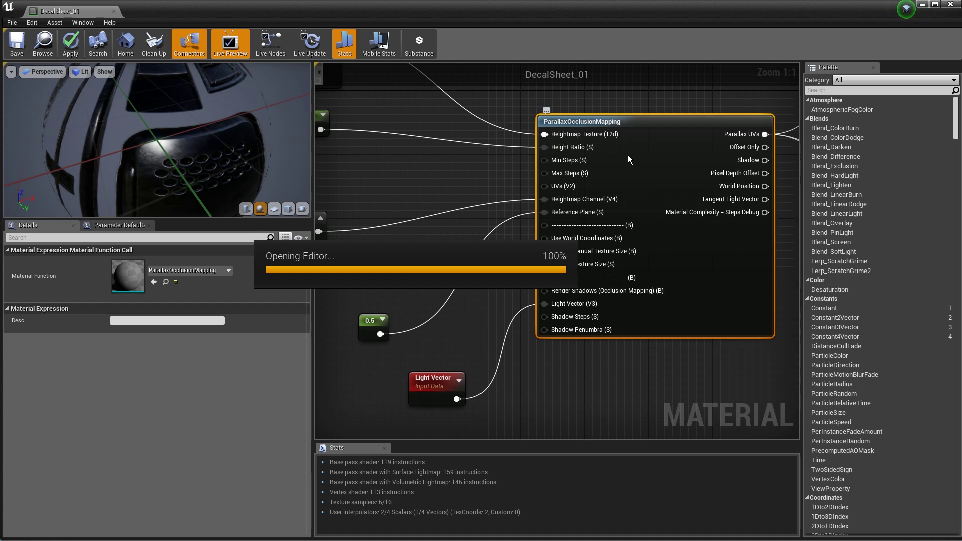
scroll(514, 214, down, 3)
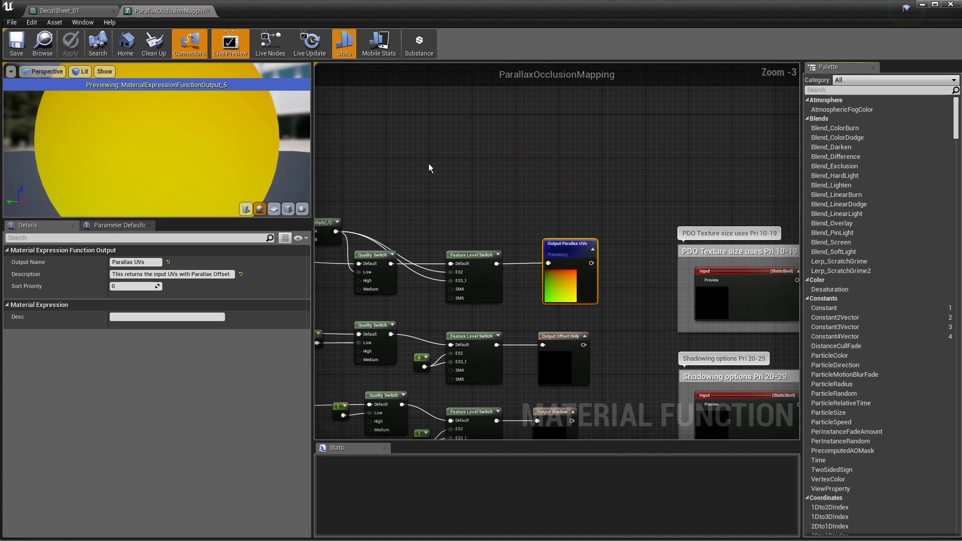
click(209, 11)
right_drag(444, 150, 476, 180)
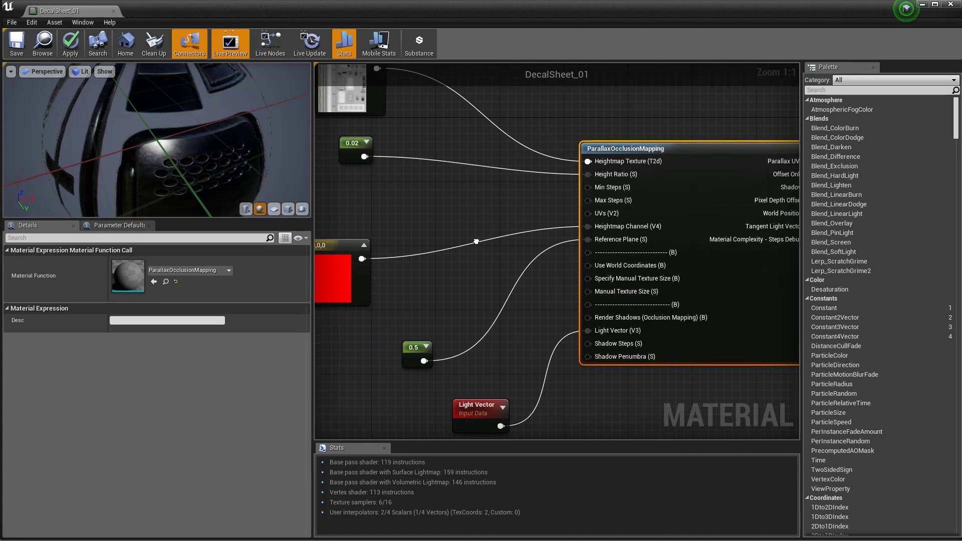
Step: Save the DecalSheet_01 material and close its editor to get back to the level
scroll(490, 246, down, 6)
right_drag(484, 279, 478, 277)
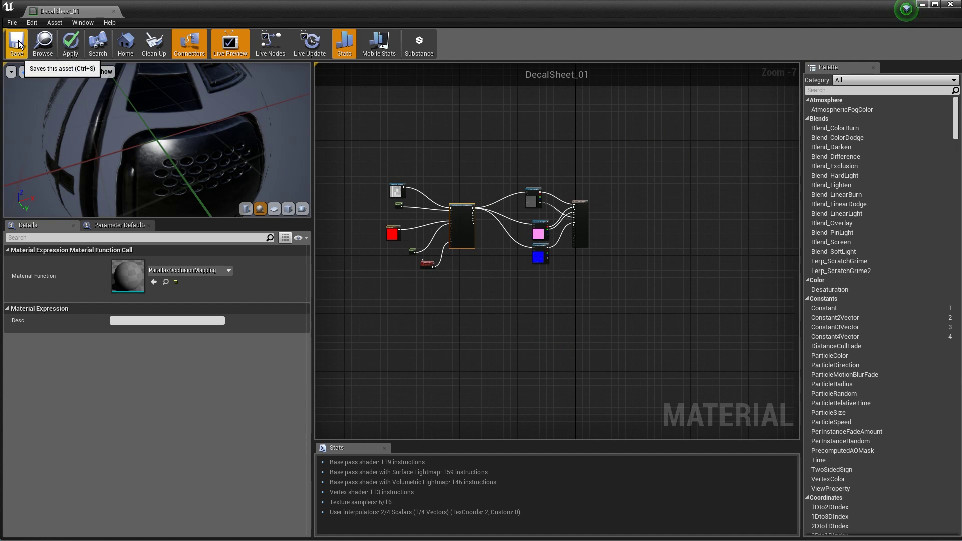
key(ctrl+s)
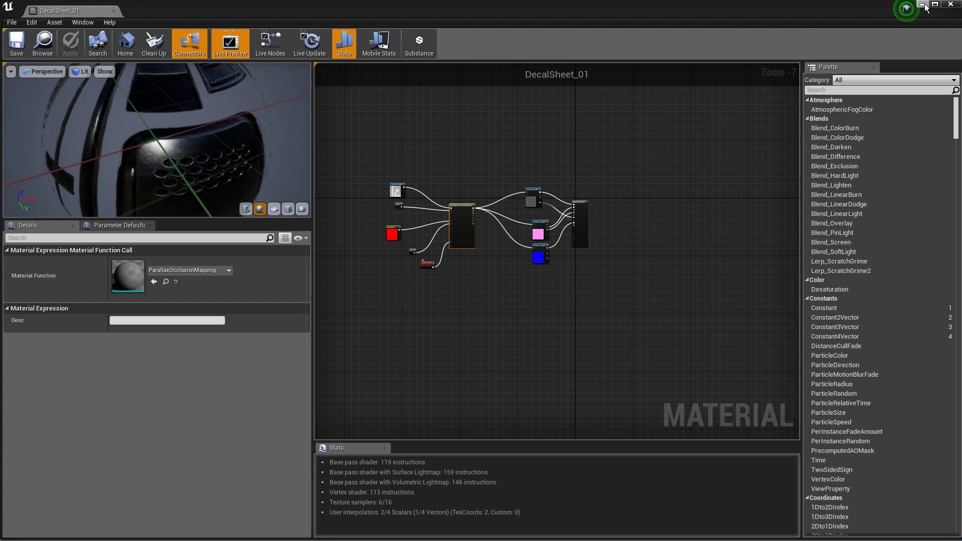
click(114, 11)
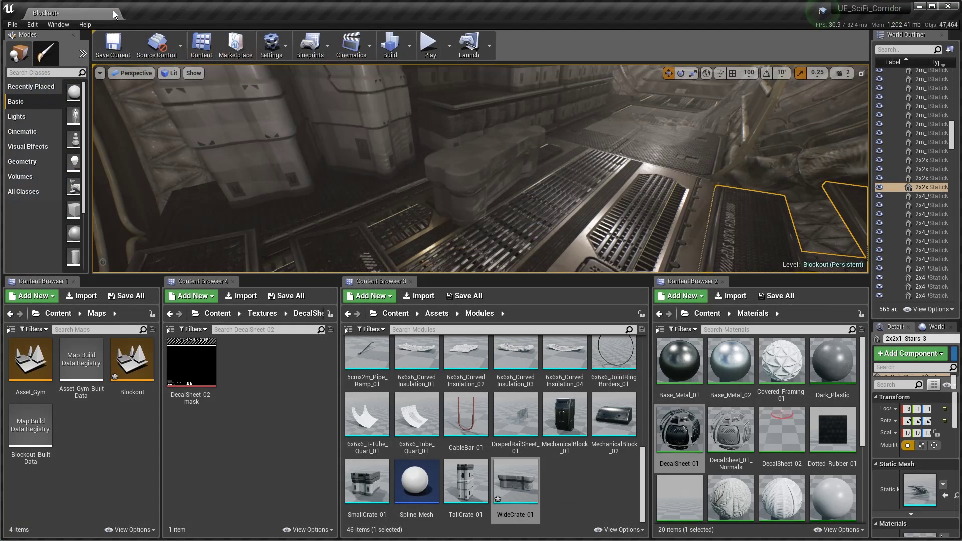
Step: Open the DecalSheet_01_Normals material and examine its Decal Blend Mode options and its preview from another angle
double_click(731, 432)
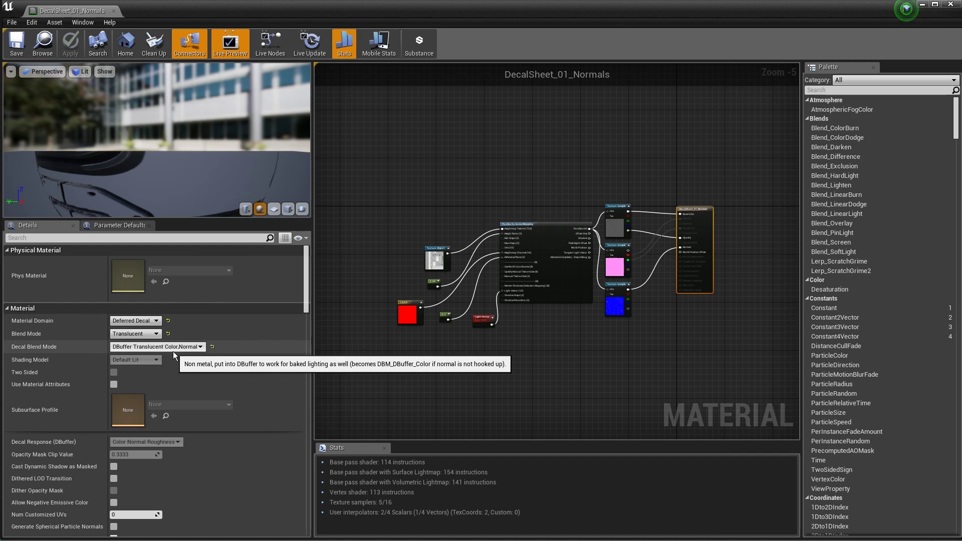
click(175, 349)
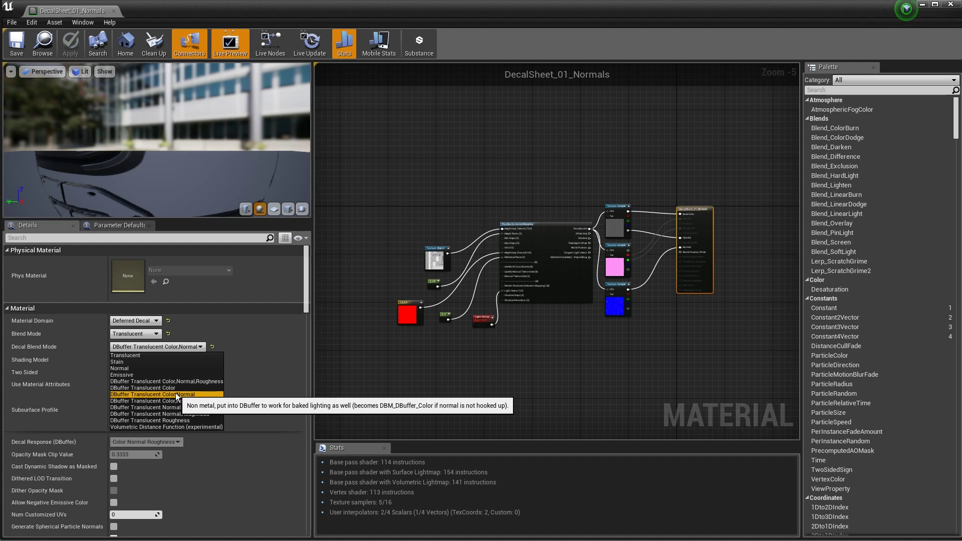
click(404, 372)
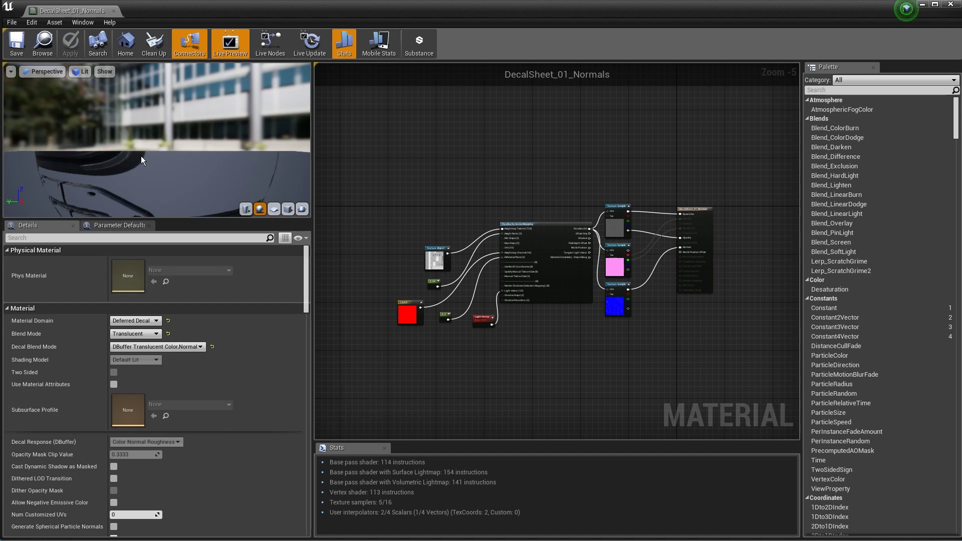
drag(133, 155, 160, 199)
scroll(131, 138, down, 3)
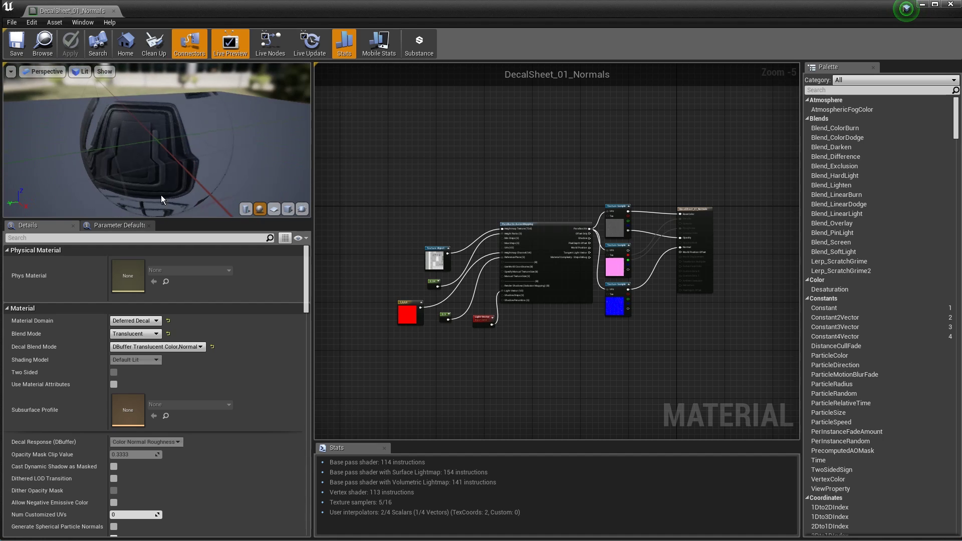
mouse_move(308, 278)
mouse_down()
mouse_move(300, 449)
mouse_move(301, 329)
mouse_move(318, 274)
mouse_up()
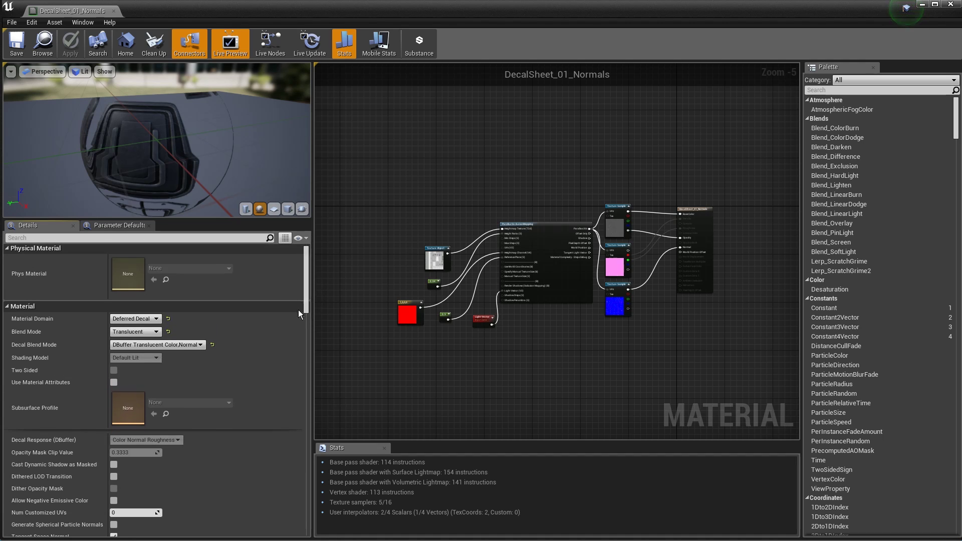
Step: Recheck the Decal Blend Mode choices without changing them, and save and close the DecalSheet_01_Normals material
click(185, 349)
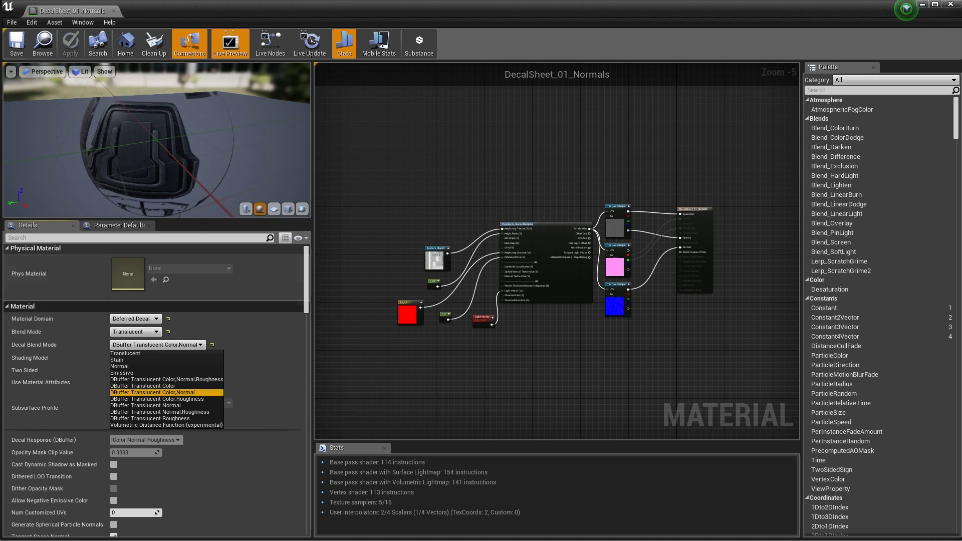
click(359, 395)
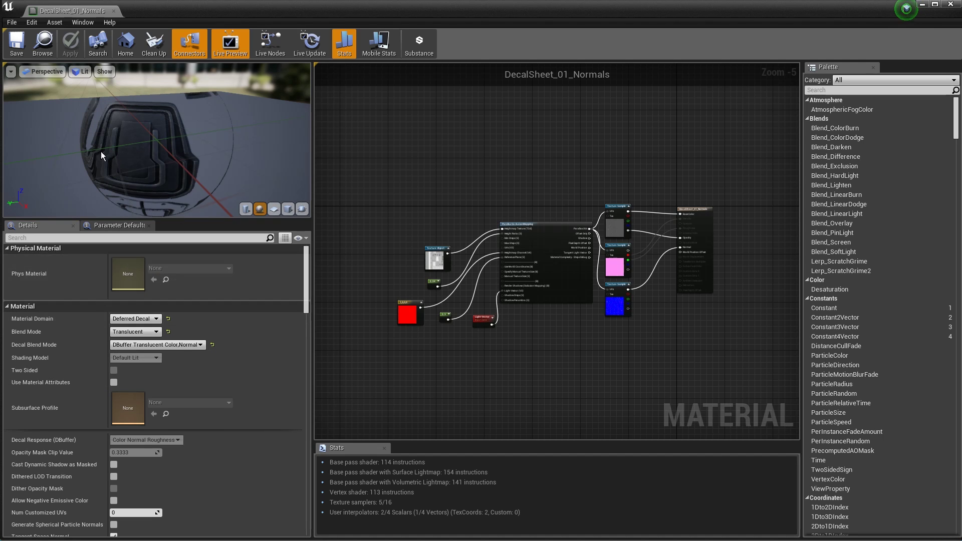
click(17, 45)
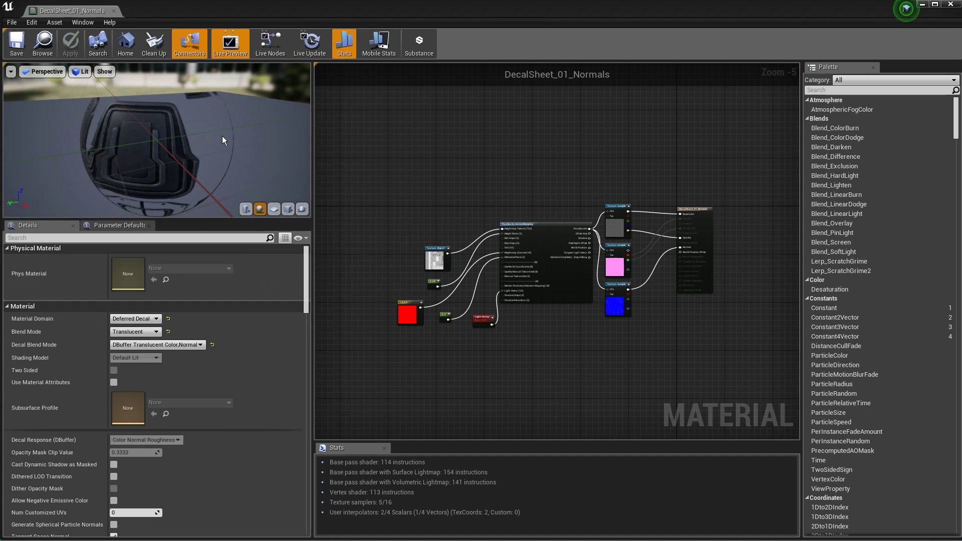
click(114, 11)
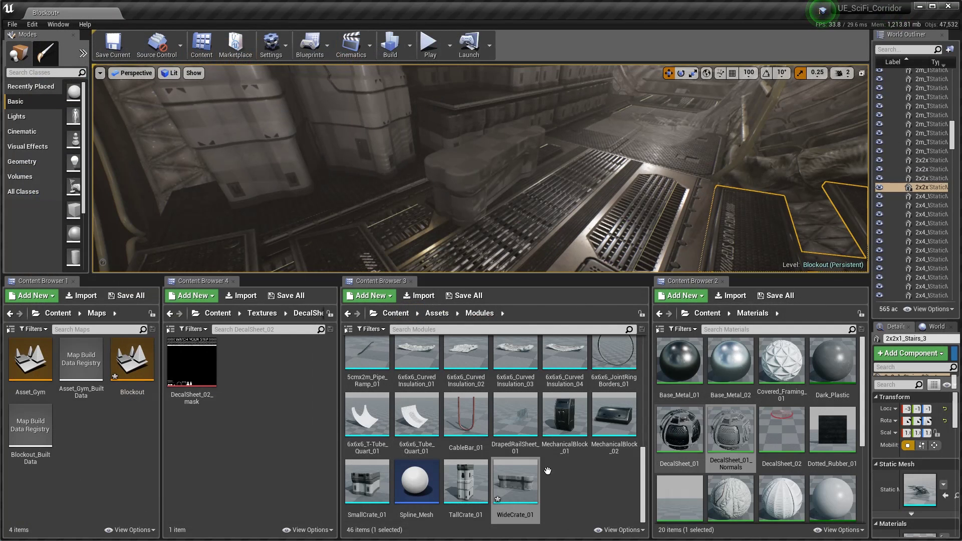
Step: Open the WideCrate_01 static mesh and shrink and reposition its editor window so the Materials folder stays accessible
click(511, 495)
double_click(510, 495)
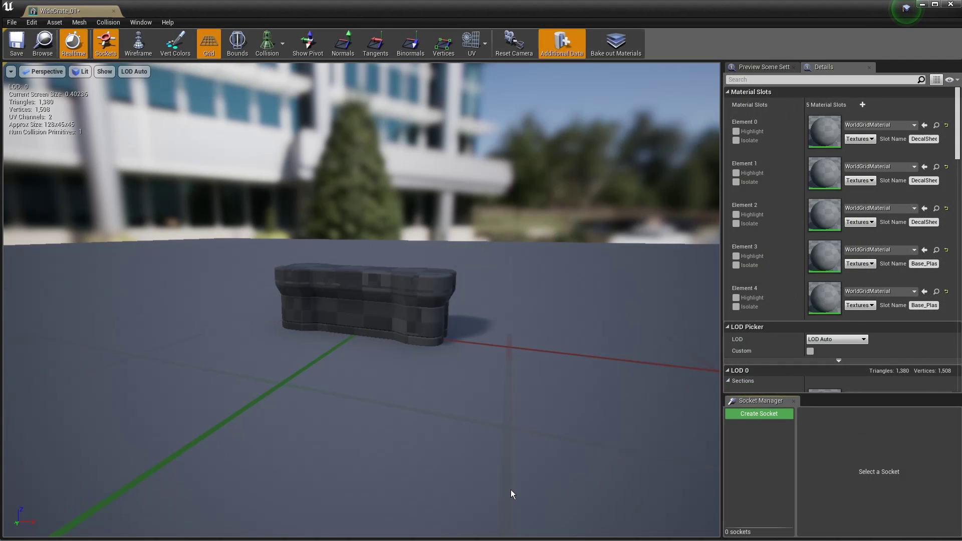
drag(381, 332, 370, 321)
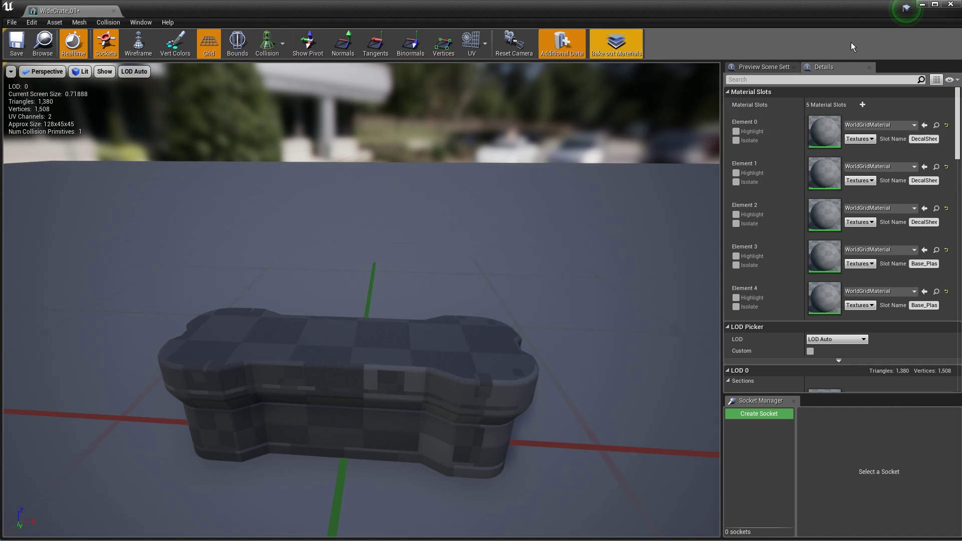
double_click(155, 15)
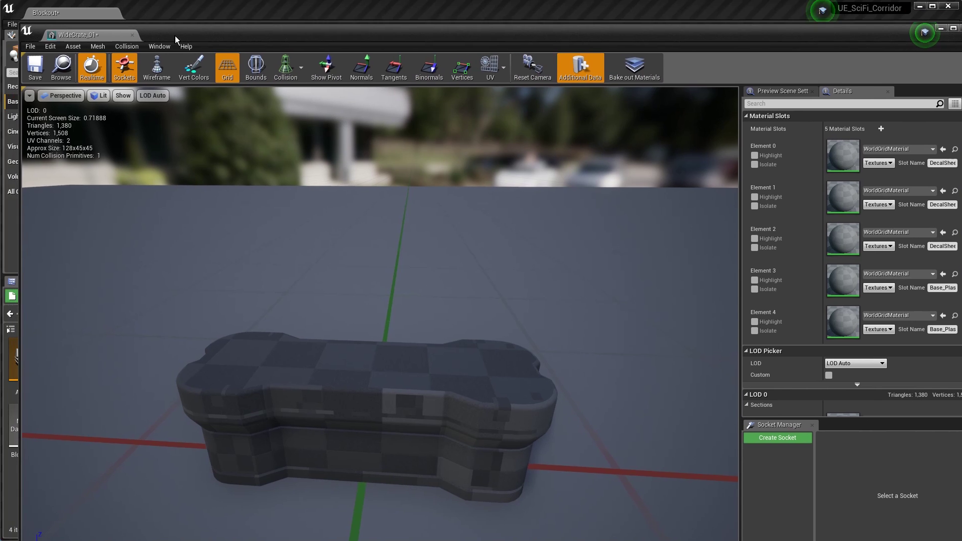
drag(961, 23, 544, 159)
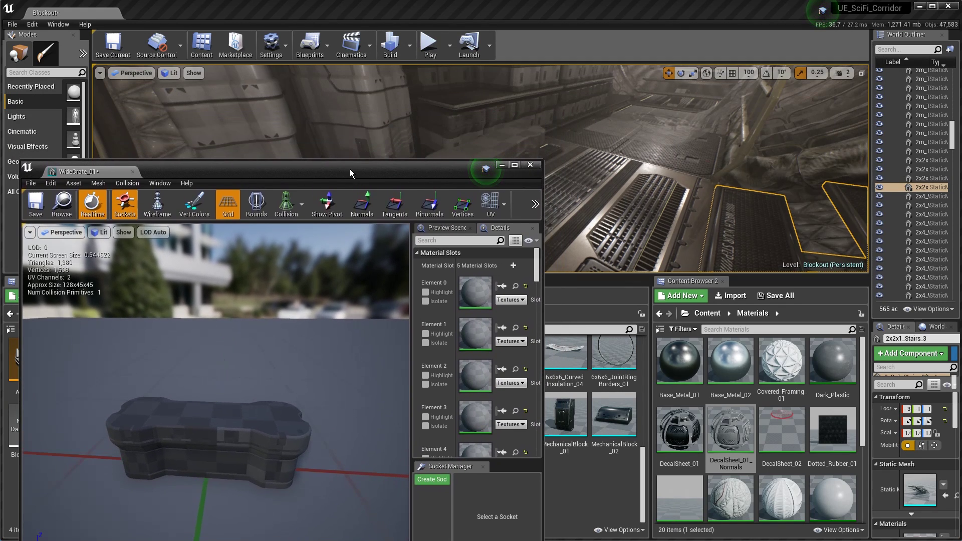
drag(349, 170, 346, 77)
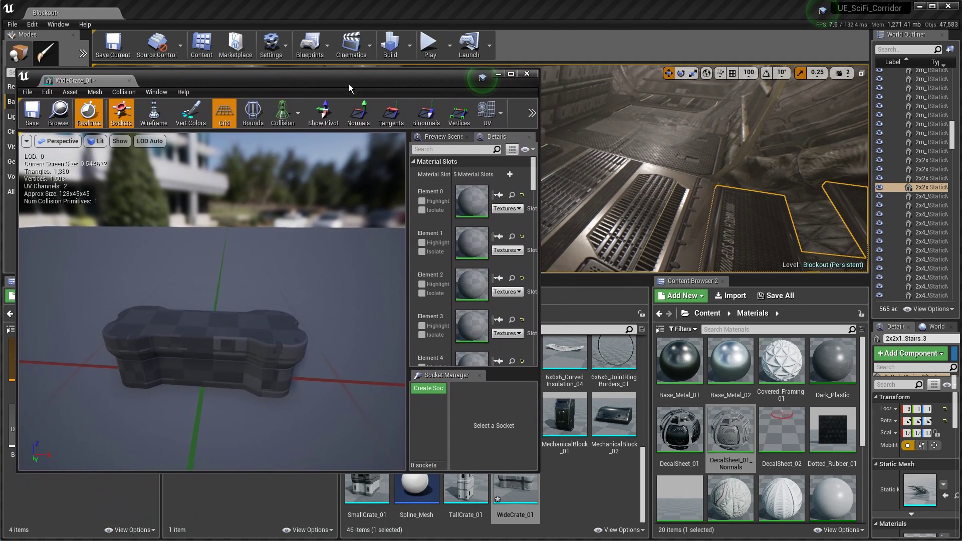
click(422, 201)
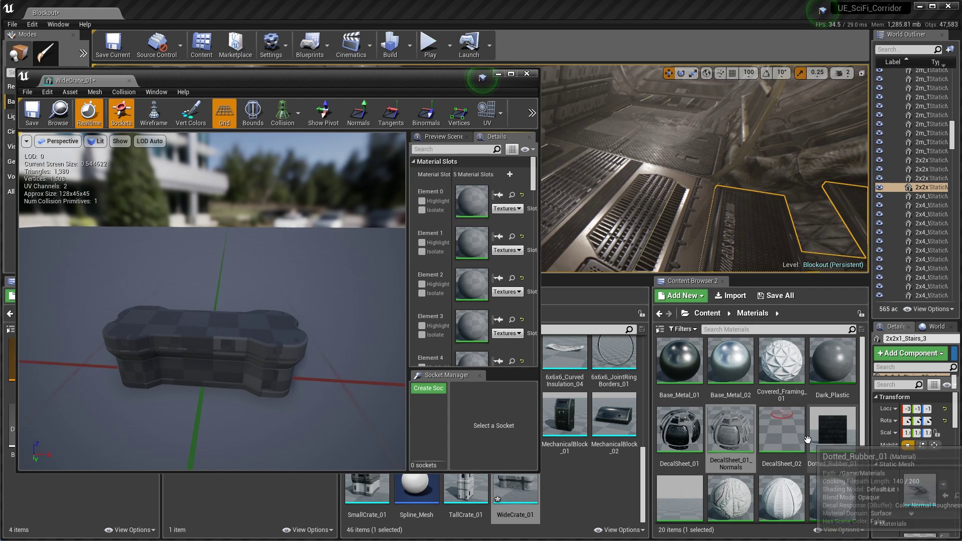
Step: Assign the DecalSheet_02 material to the Element 0 slot of WideCrate_01 and check the crate from above
drag(796, 436, 470, 201)
mouse_move(212, 300)
mouse_down()
mouse_move(220, 280)
mouse_move(240, 310)
mouse_move(251, 291)
mouse_move(226, 326)
mouse_move(213, 313)
mouse_up()
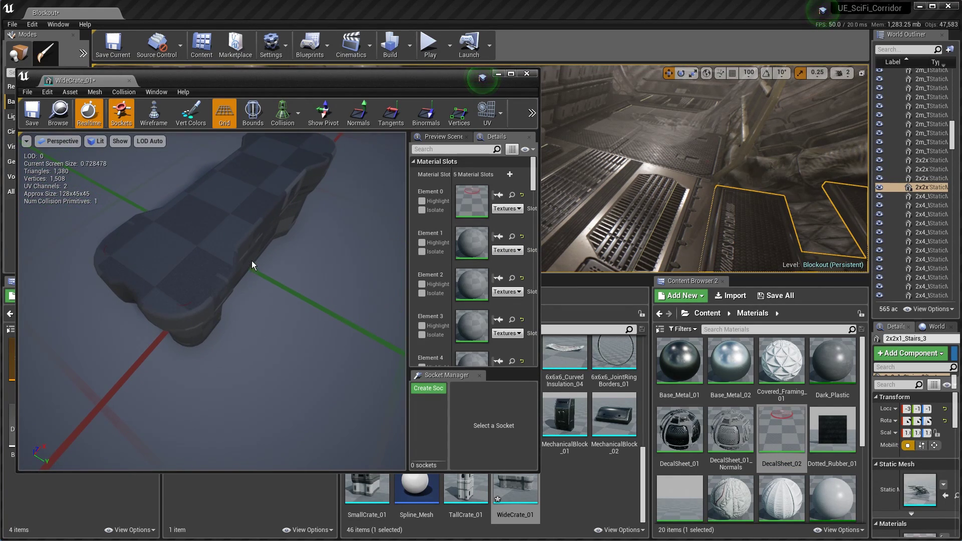
drag(252, 262, 264, 266)
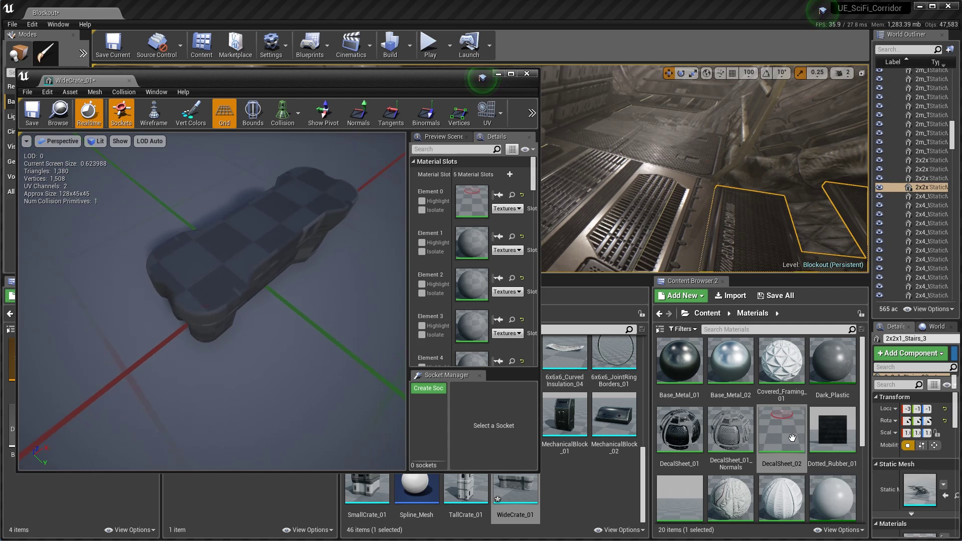
Step: Look through the Materials folder for base materials, examine the Dark_Plastic instance's parameters and preview, and close its editor
click(723, 425)
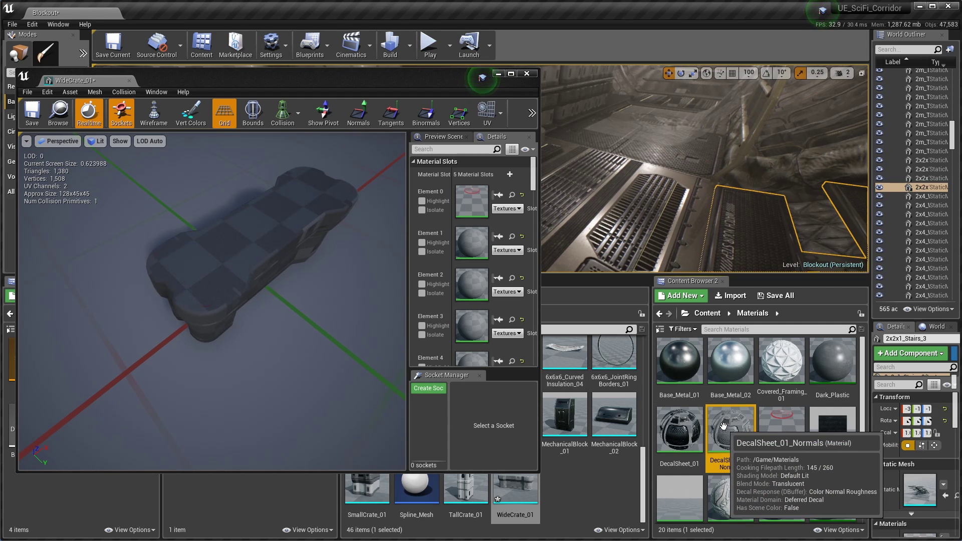
scroll(731, 423, down, 1)
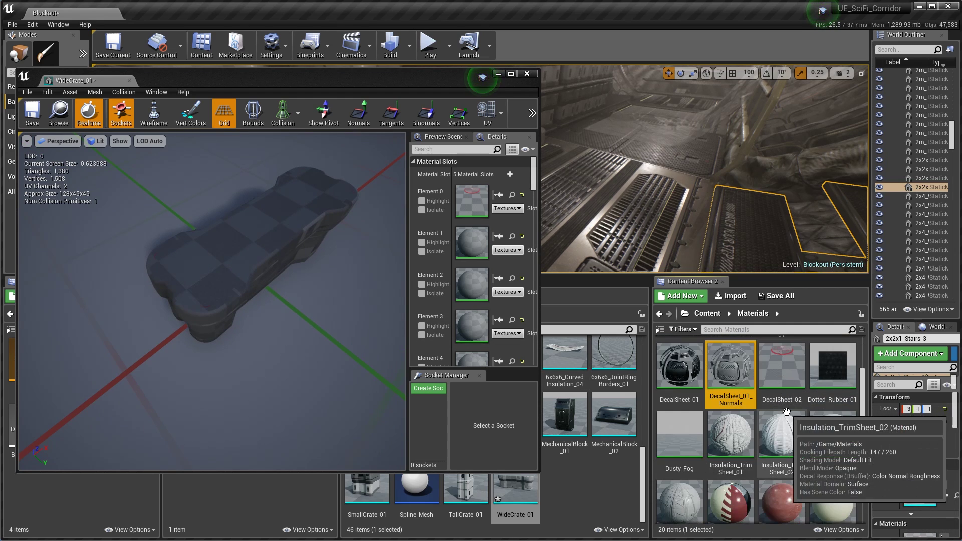
scroll(786, 412, down, 2)
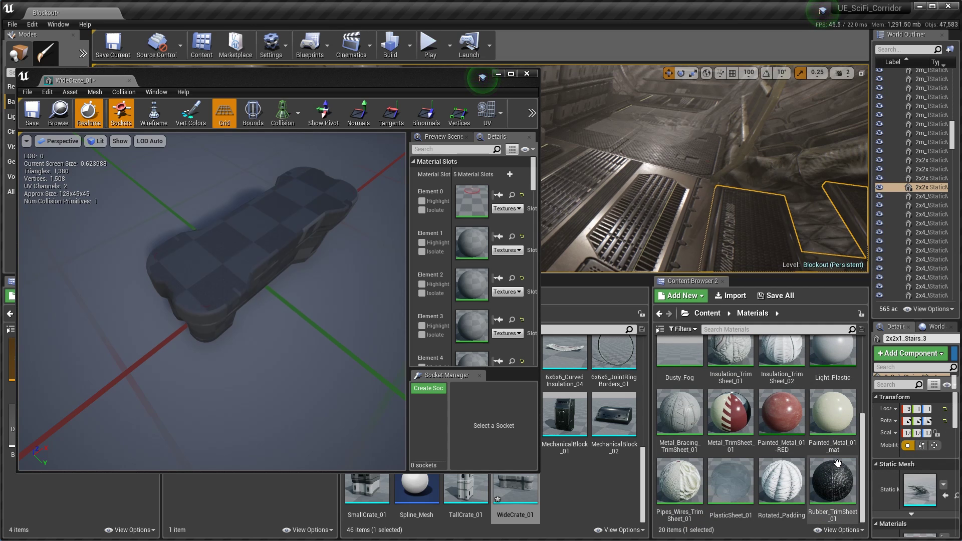
scroll(834, 448, up, 3)
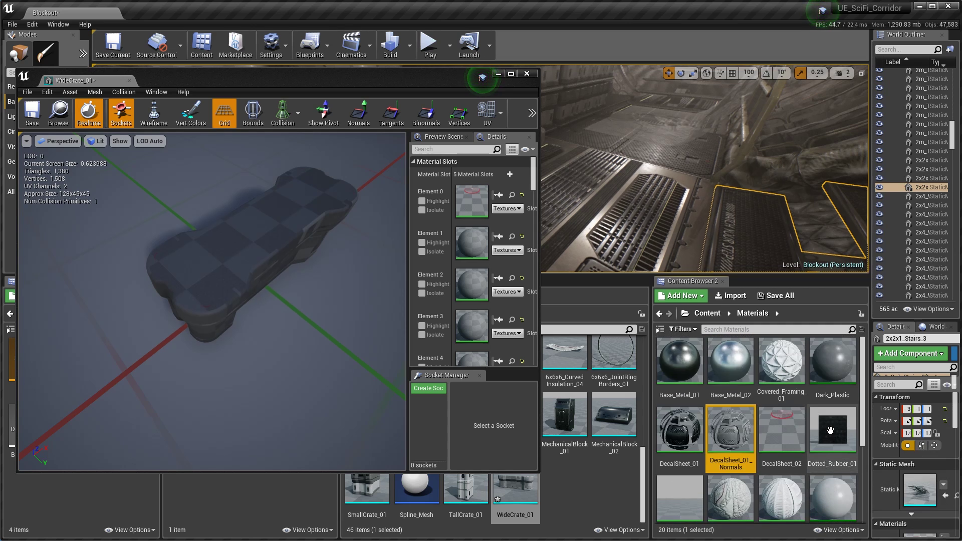
scroll(832, 378, down, 1)
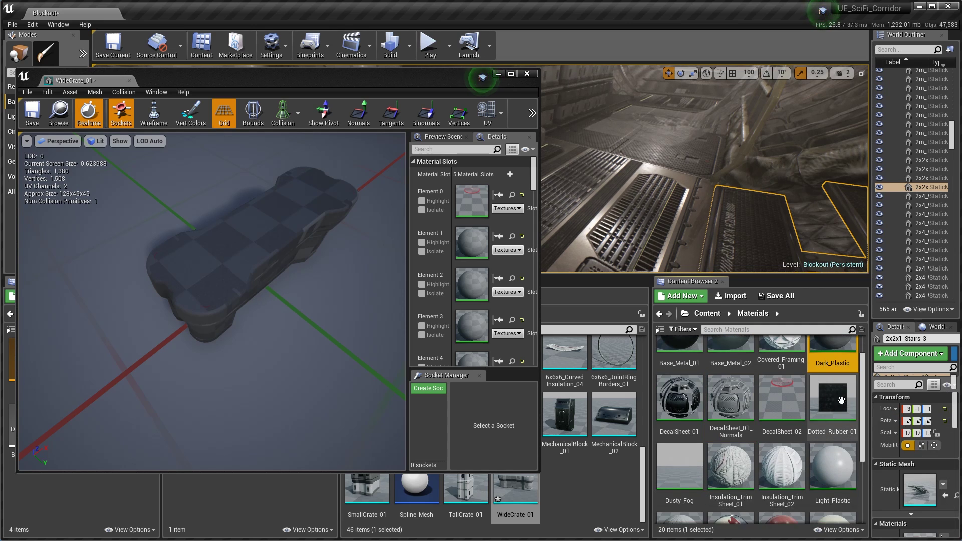
scroll(836, 377, up, 1)
double_click(839, 374)
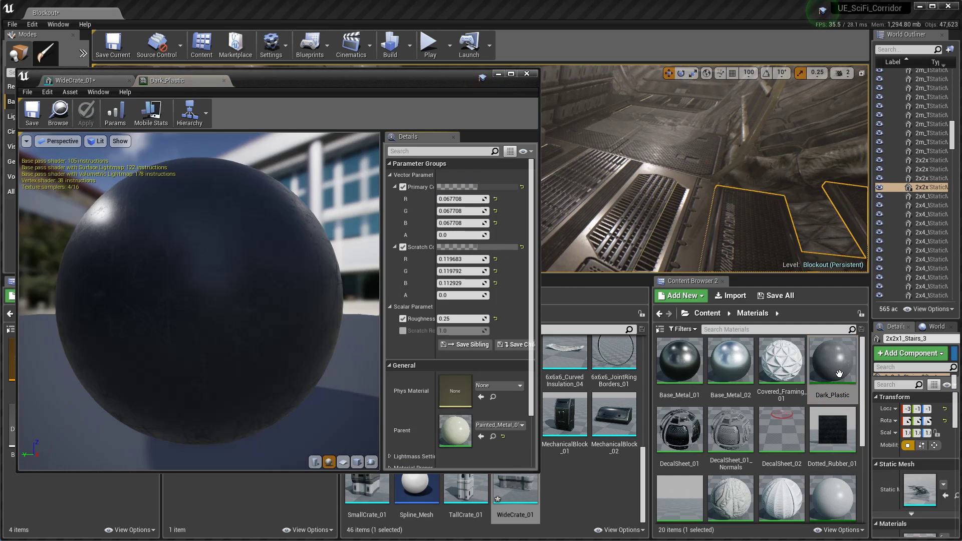
scroll(234, 264, down, 5)
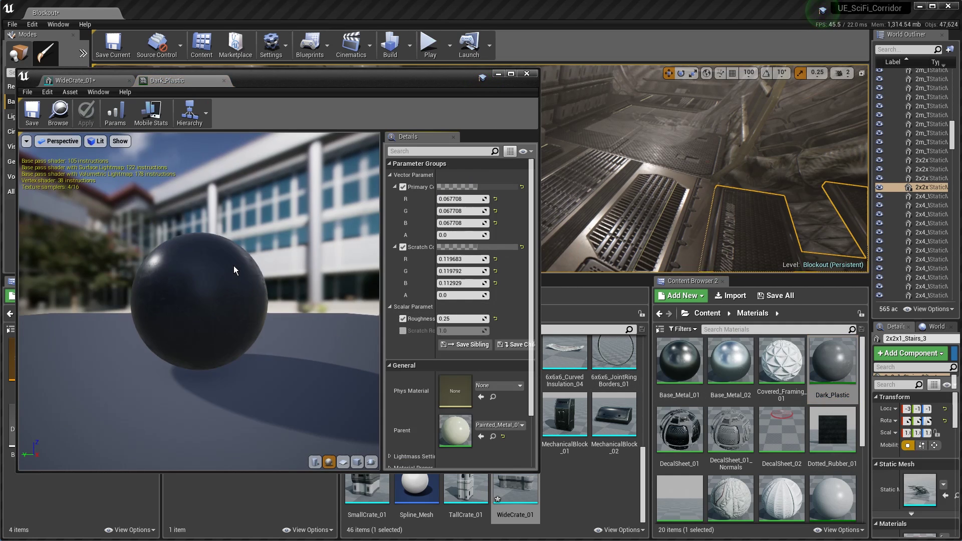
click(224, 82)
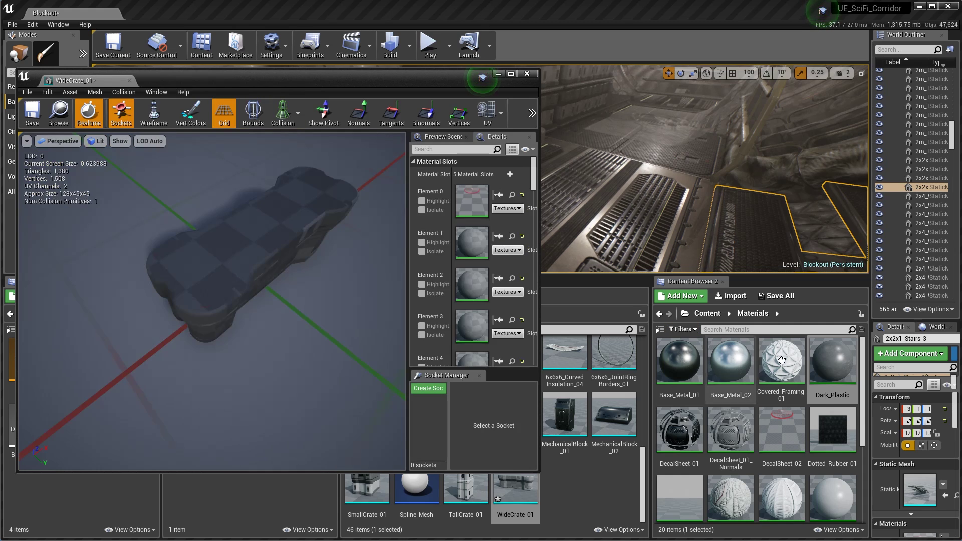
Step: Find the parent material of Dark_Plastic, open Painted_Metal_01_mat and inspect the texture used by its Texture Sample node
right_click(822, 362)
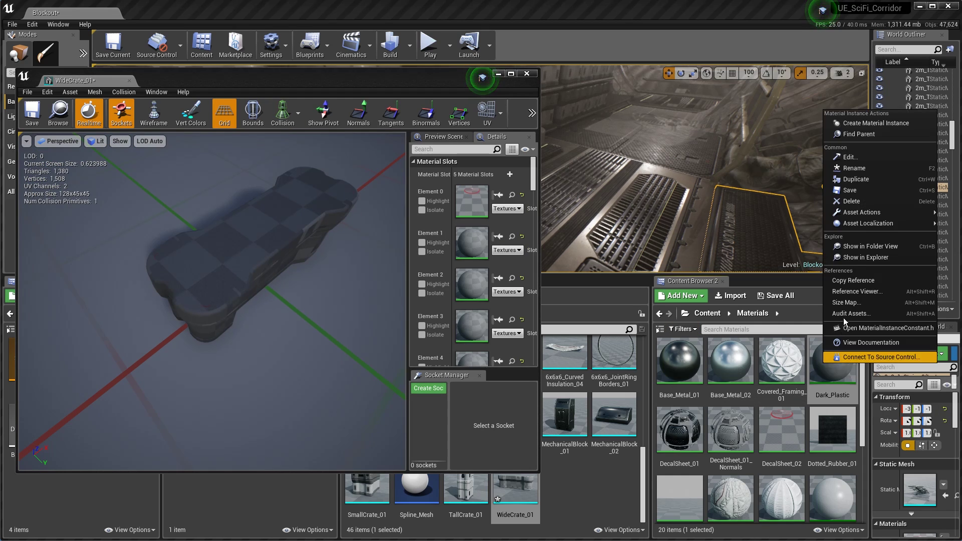
click(858, 134)
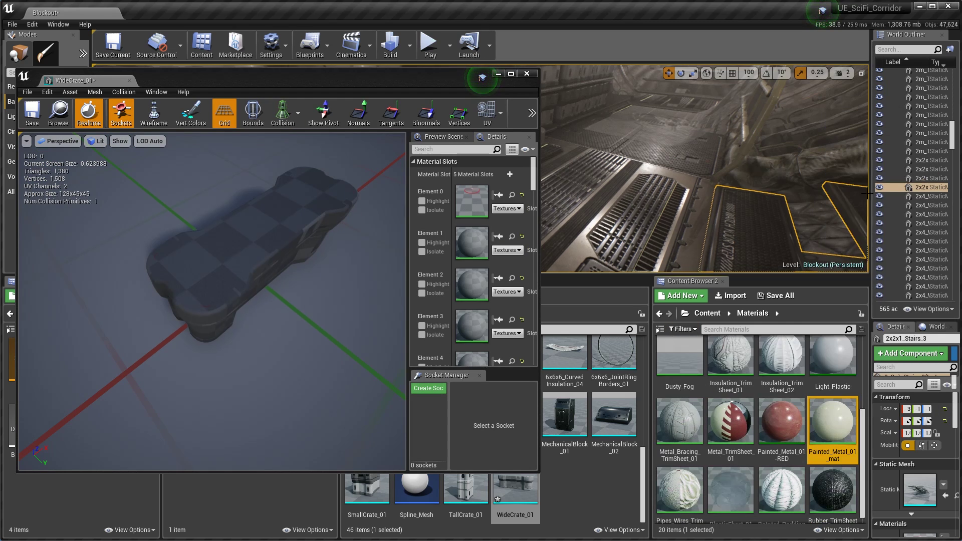
double_click(845, 425)
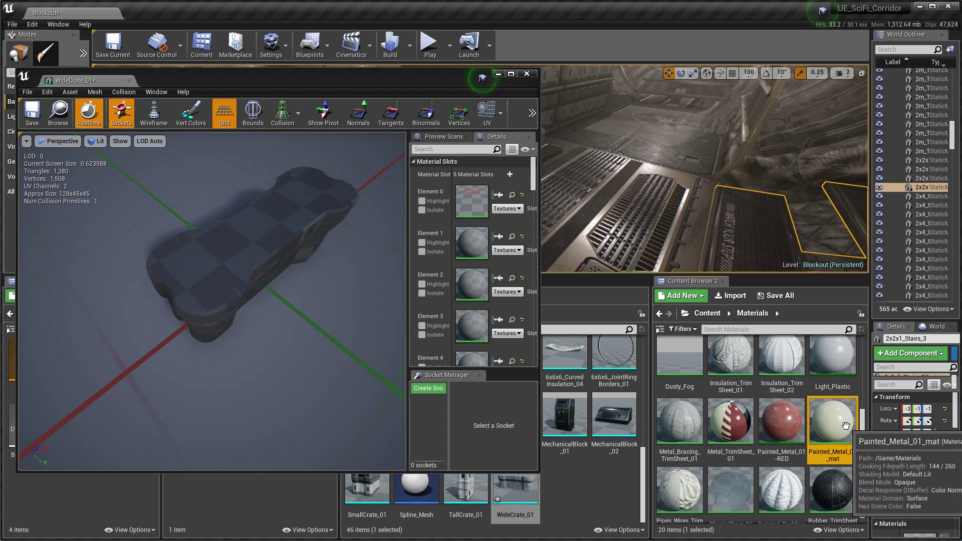
scroll(272, 258, down, 7)
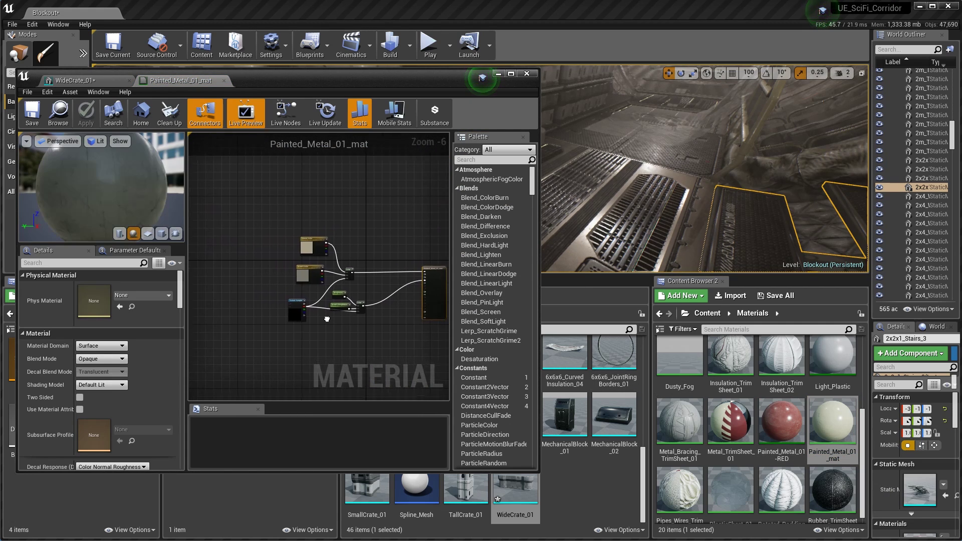
scroll(306, 288, up, 4)
right_drag(310, 274, 332, 272)
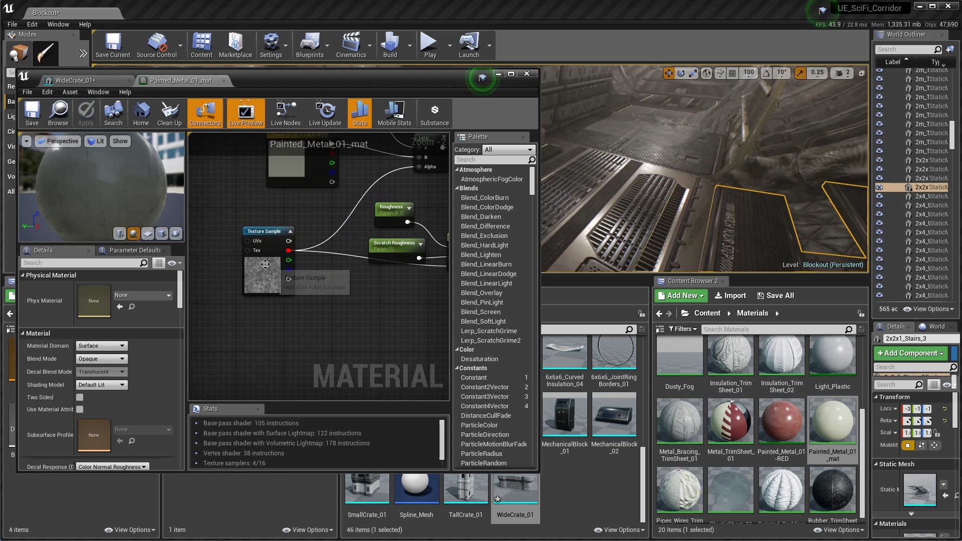
click(265, 264)
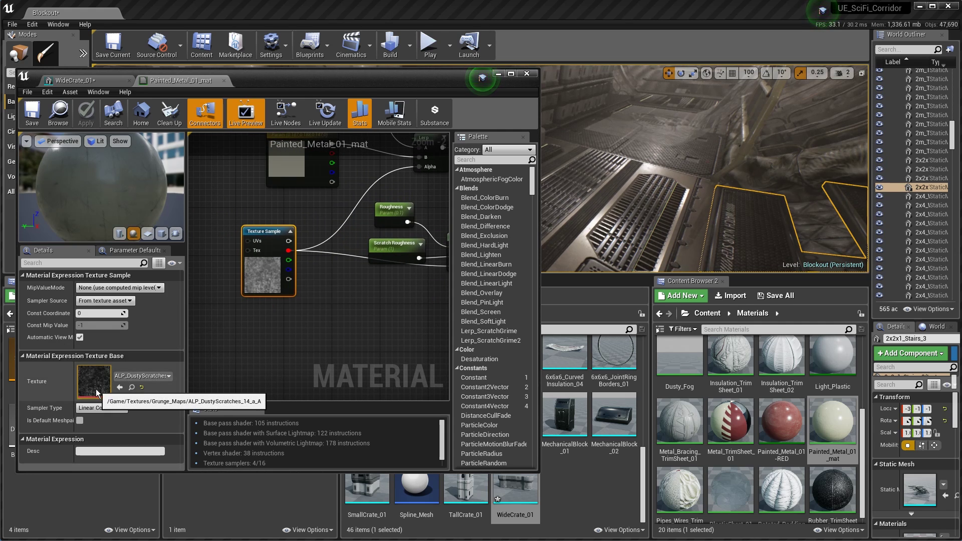
Step: Examine how Painted_Metal_01_mat blends its colour and roughness parameters into the output node, and save and close the material
right_drag(317, 272, 263, 372)
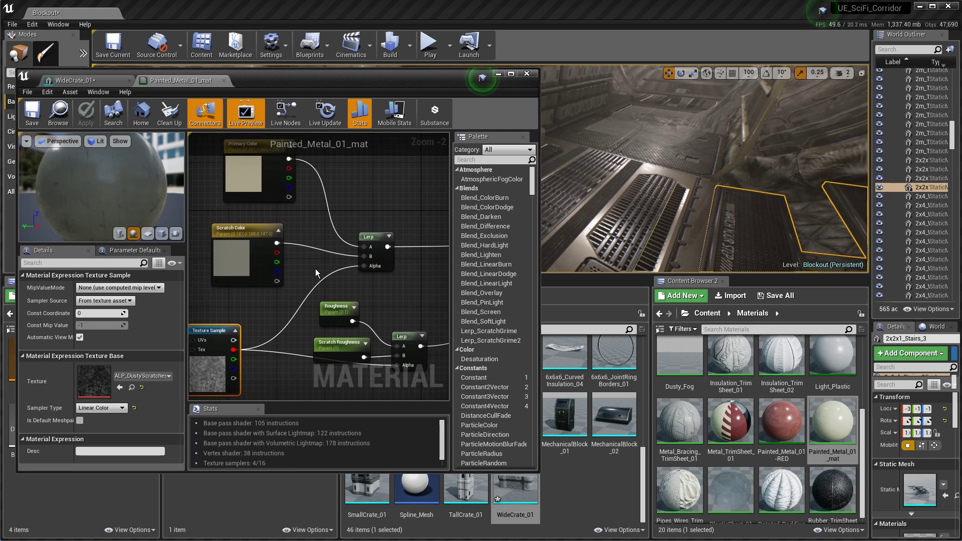
right_drag(293, 279, 264, 216)
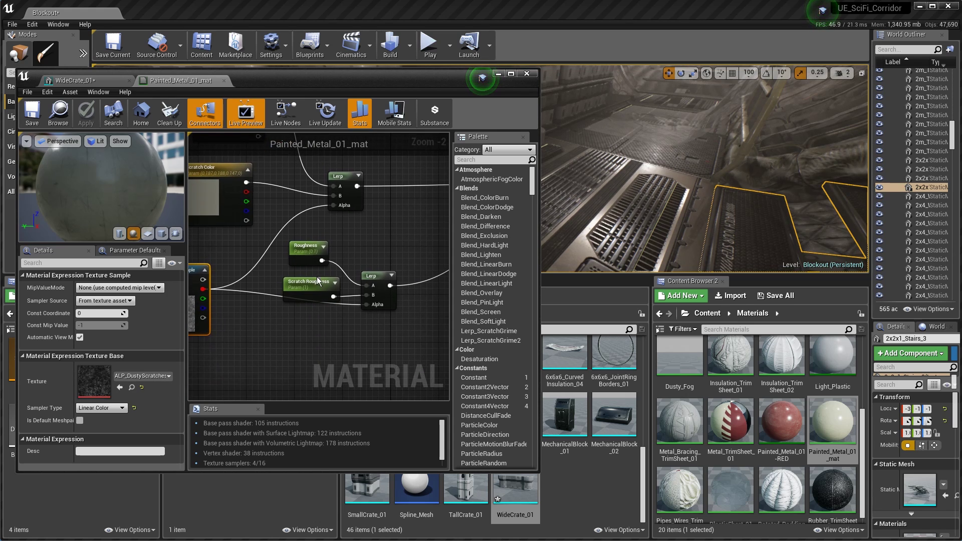
mouse_move(360, 237)
right_down()
mouse_move(249, 256)
mouse_move(221, 200)
right_up()
scroll(249, 256, down, 1)
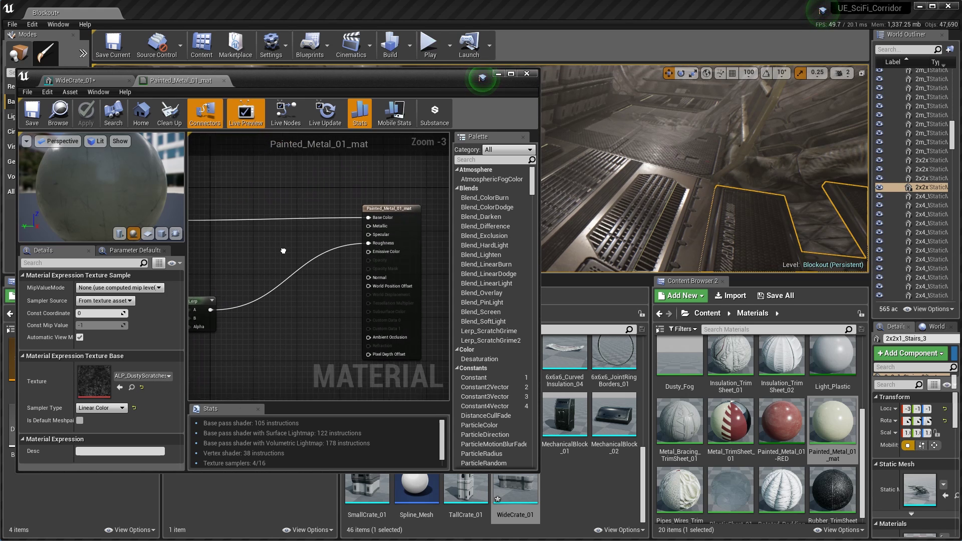
click(31, 121)
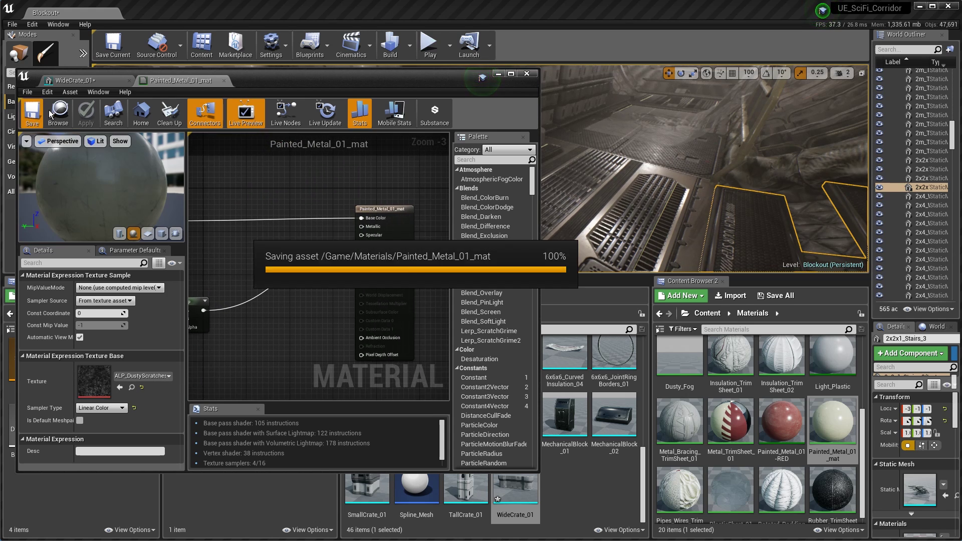
click(224, 81)
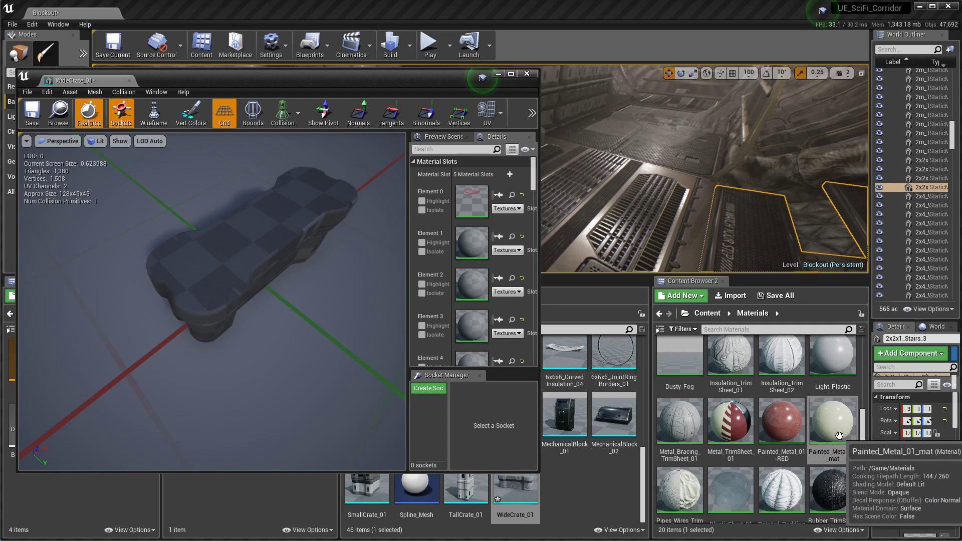
Step: Highlight Element 1 on the crate to identify its faces, turn the highlight off, and assign DecalSheet_01 to that slot
scroll(831, 416, up, 3)
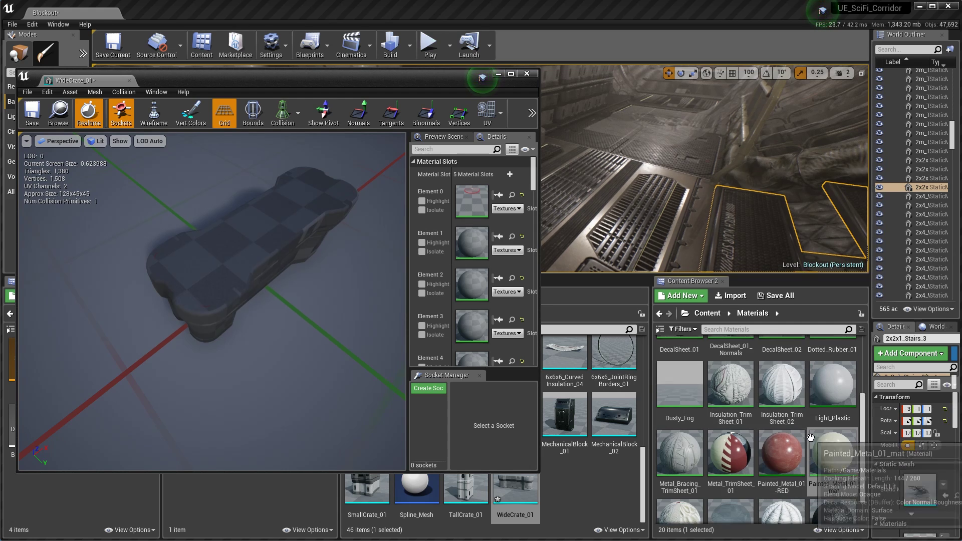
click(421, 244)
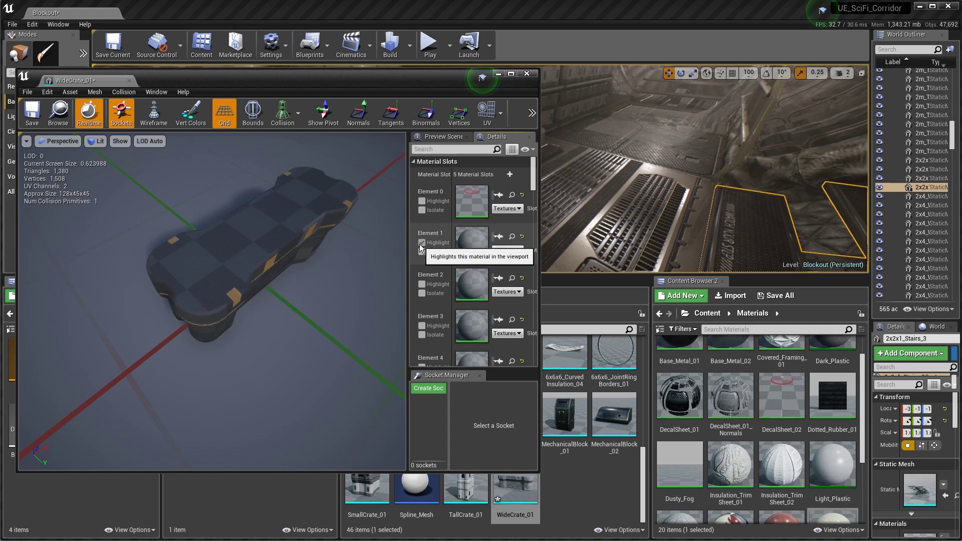
drag(380, 250, 288, 250)
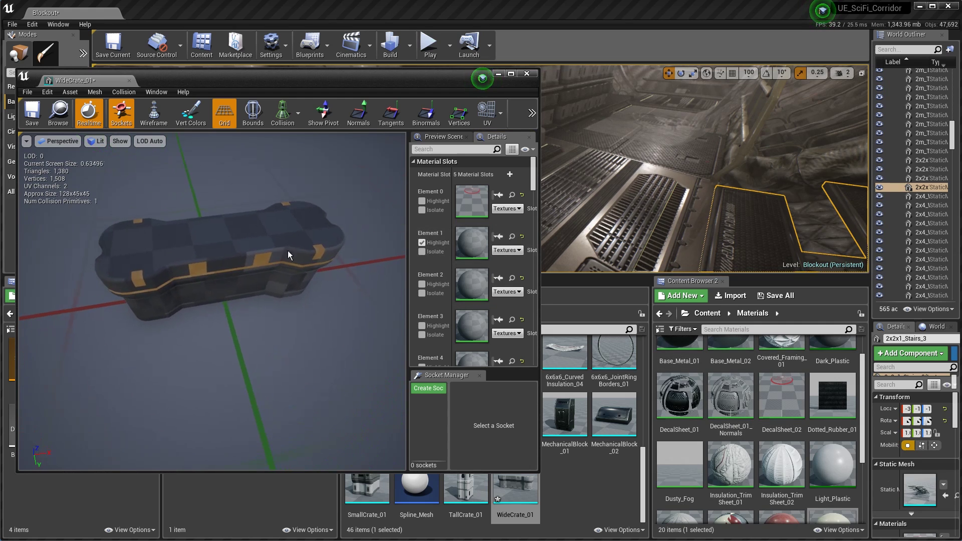
click(426, 242)
drag(679, 398, 470, 243)
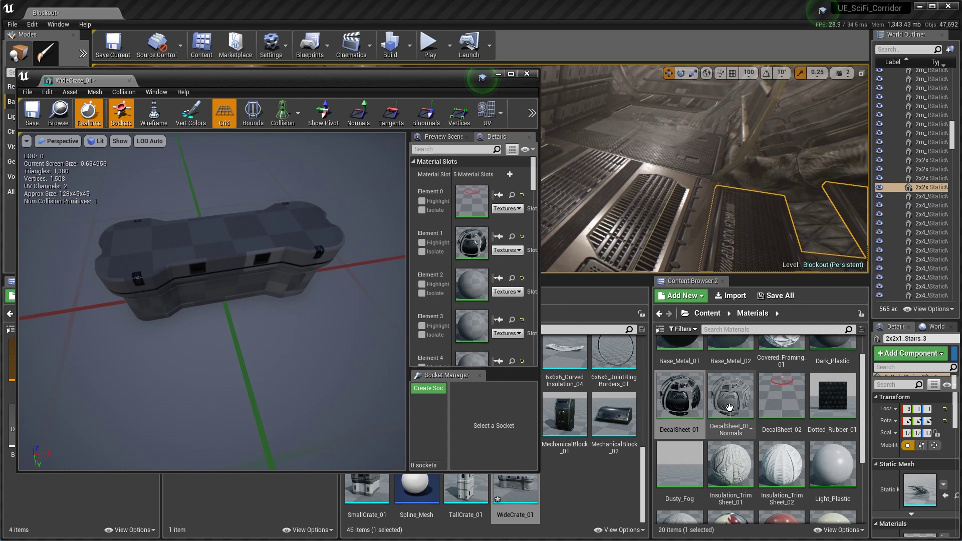
Step: Assign DecalSheet_01_Normals to the Element 2 slot and inspect the decals on the crate's end up close
drag(730, 400, 471, 284)
right_drag(244, 291, 406, 250)
key(w)
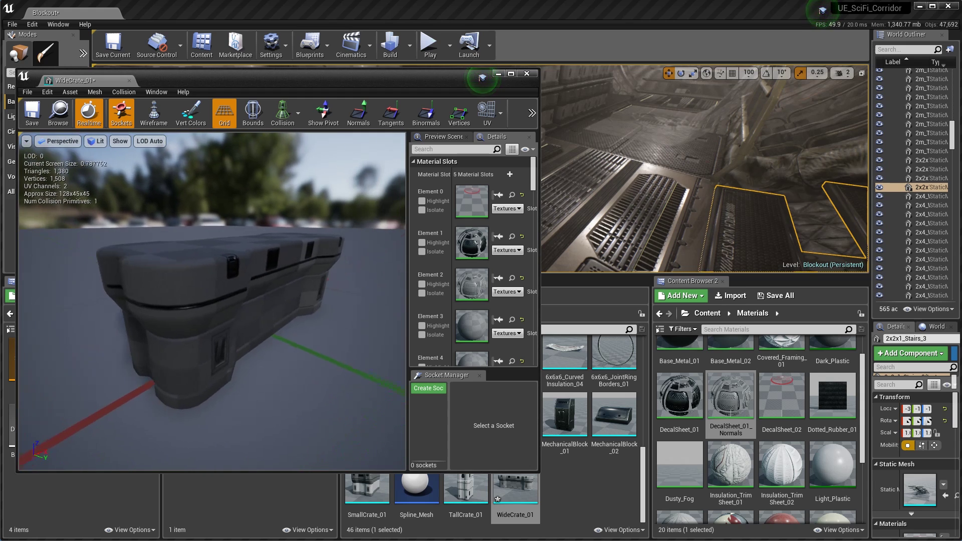
Step: Identify the Element 3 faces by highlighting them, assign Dark_Plastic to that slot, and view the crate's other end
scroll(721, 416, down, 1)
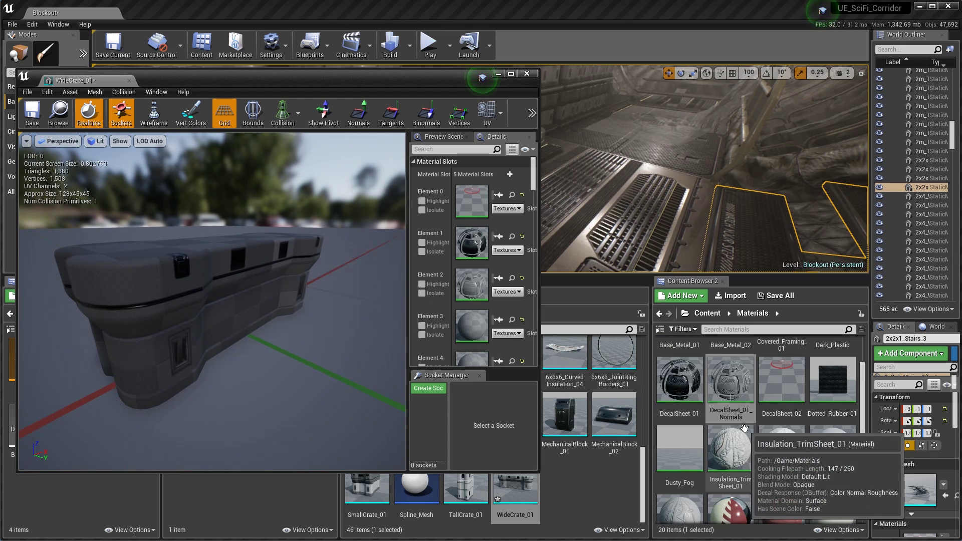
scroll(744, 428, up, 3)
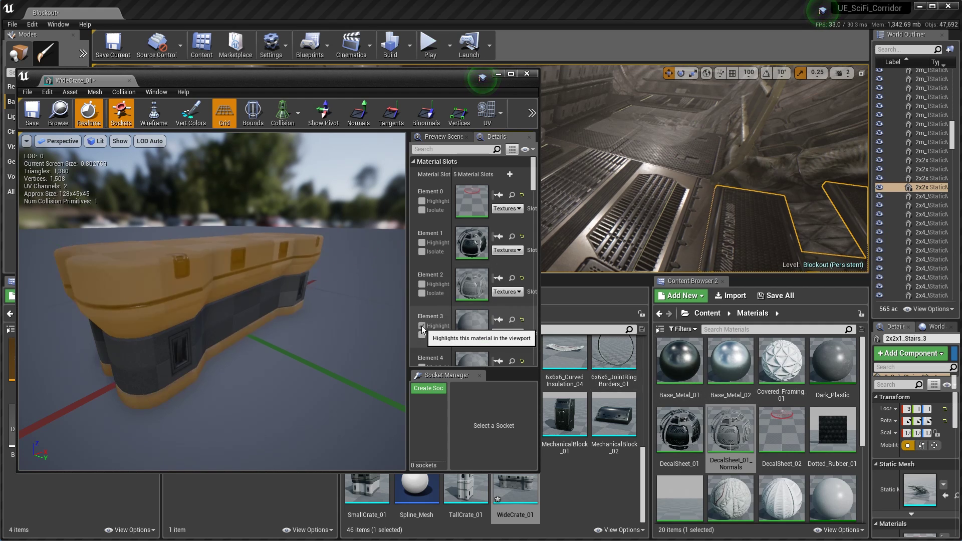
click(832, 373)
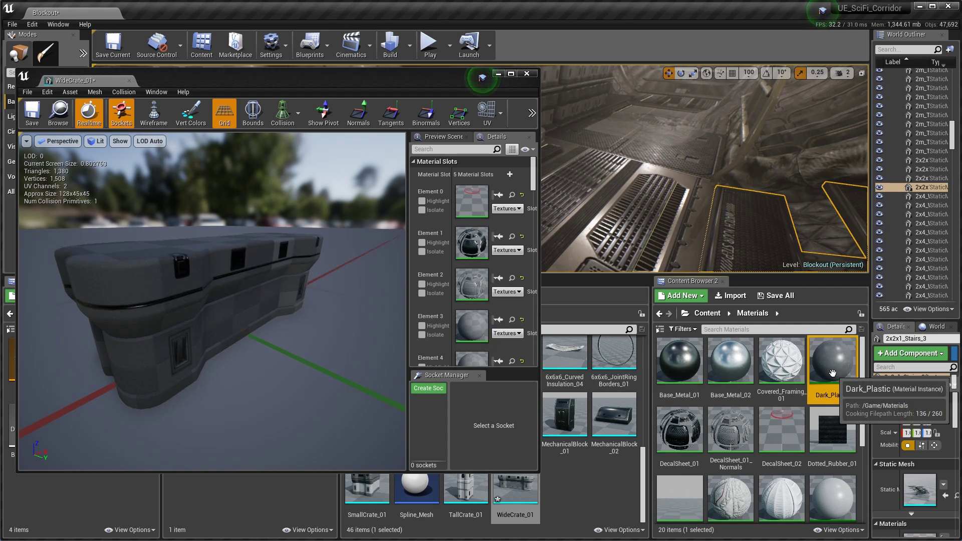
drag(832, 373, 473, 326)
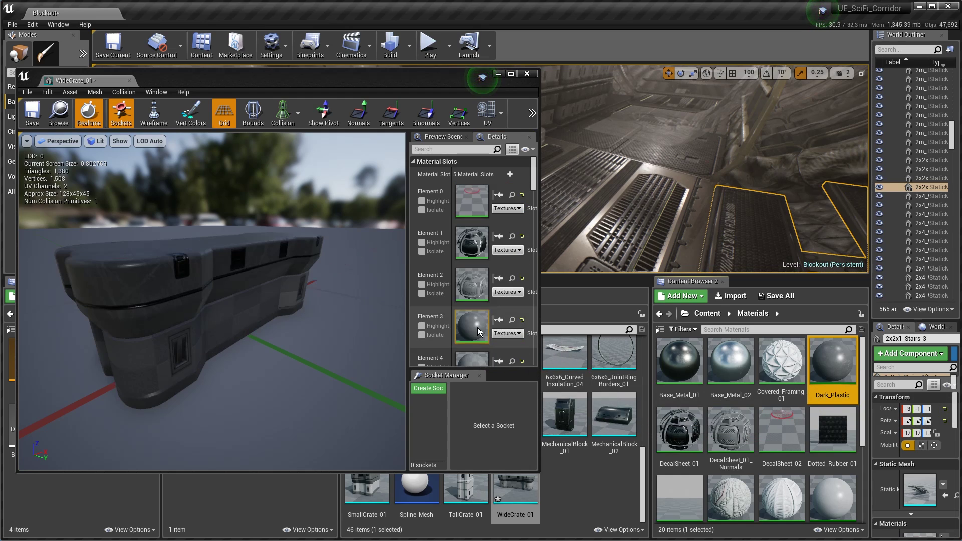
drag(211, 301, 61, 293)
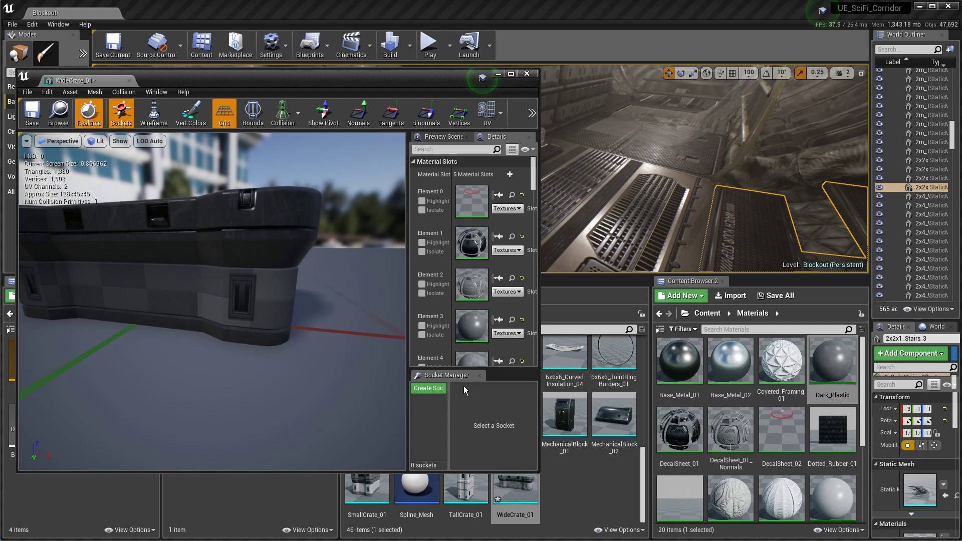
Step: Assign Light_Plastic to the Element 4 slot and review the finished crate from above and at ground level
scroll(450, 331, down, 4)
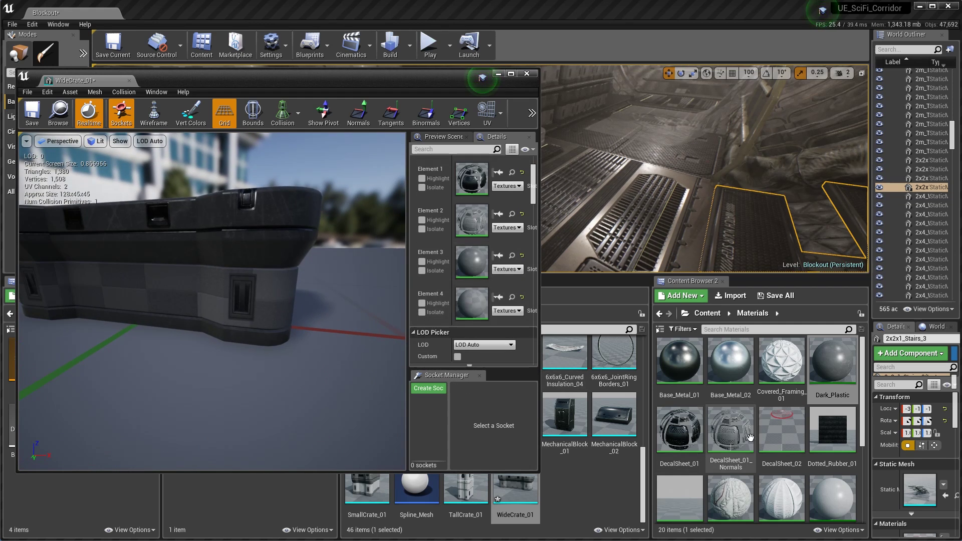
scroll(820, 377, down, 1)
drag(832, 488, 471, 303)
drag(211, 301, 197, 285)
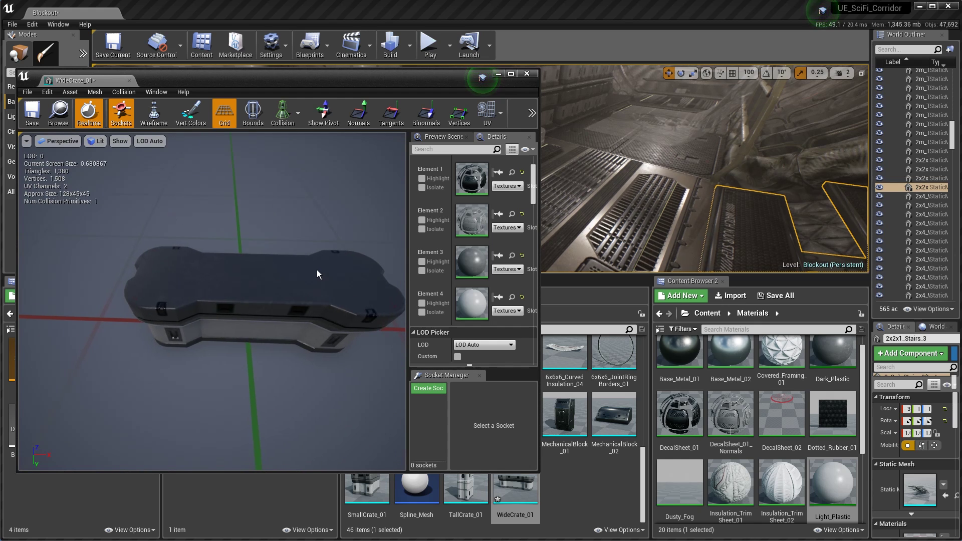
drag(317, 274, 258, 223)
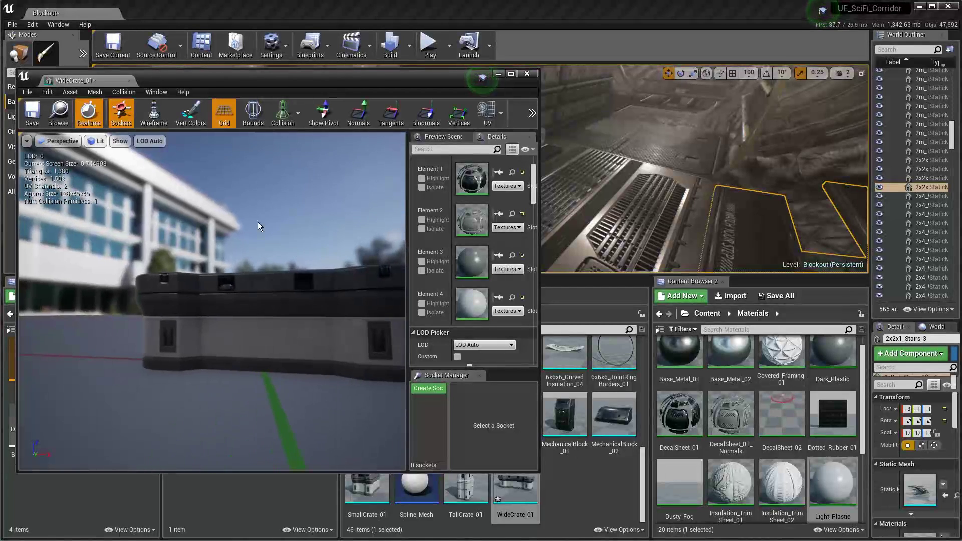
Step: Save and close the WideCrate_01 mesh, and select and focus on the wide crate placed in the corridor
click(37, 119)
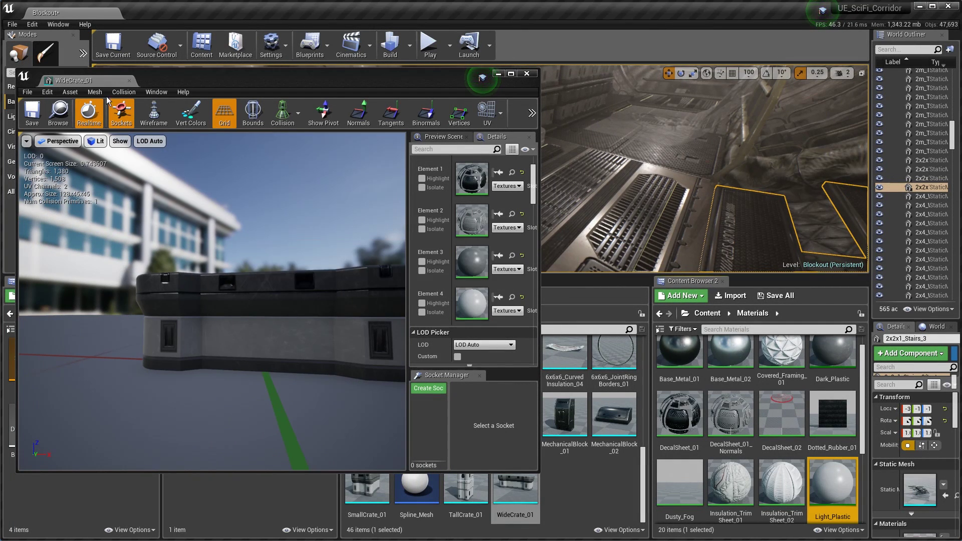
click(129, 81)
right_drag(451, 165, 498, 209)
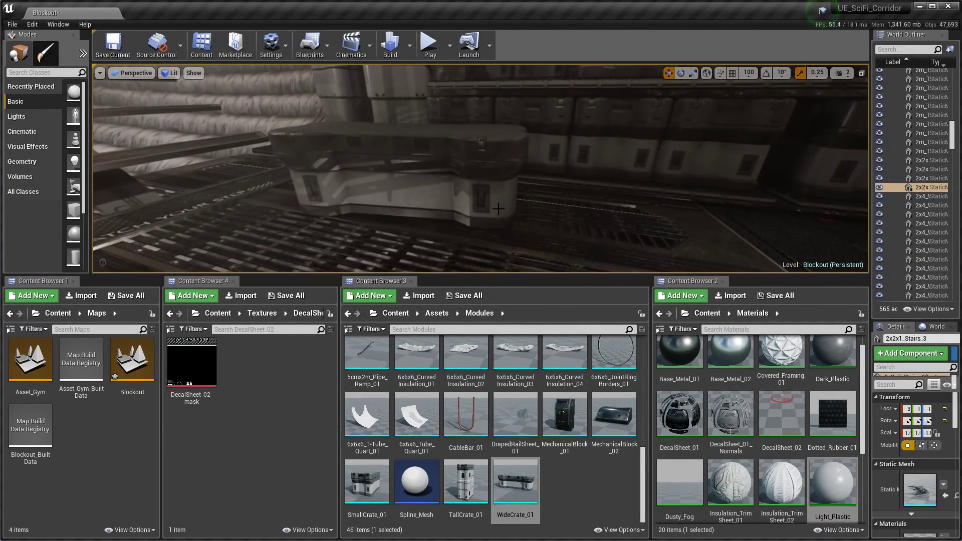
click(495, 191)
key(f)
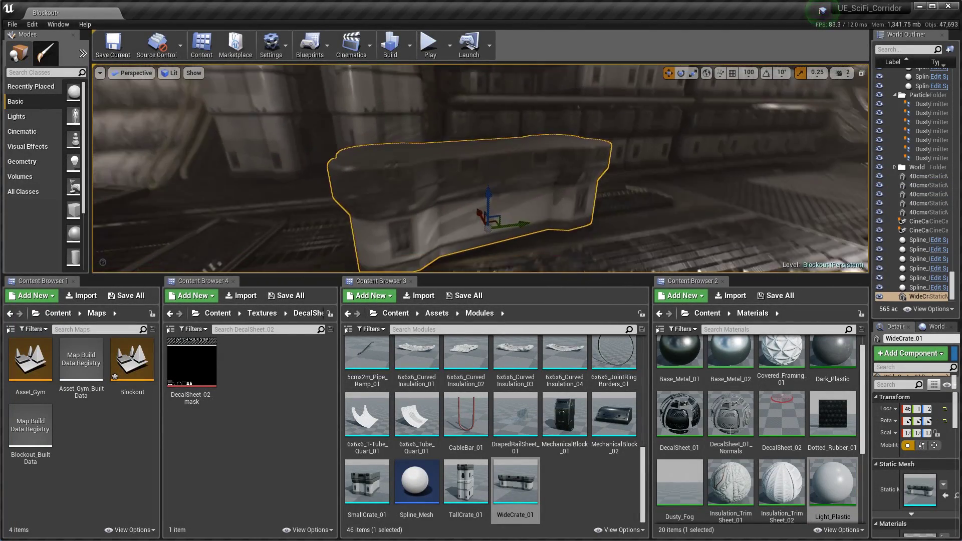
Step: Enlarge the level viewport, reposition the wide crate on the floor beside the crate shelves, and review it in the corridor
drag(450, 275, 449, 459)
alt+drag(480, 260, 477, 347)
key(e)
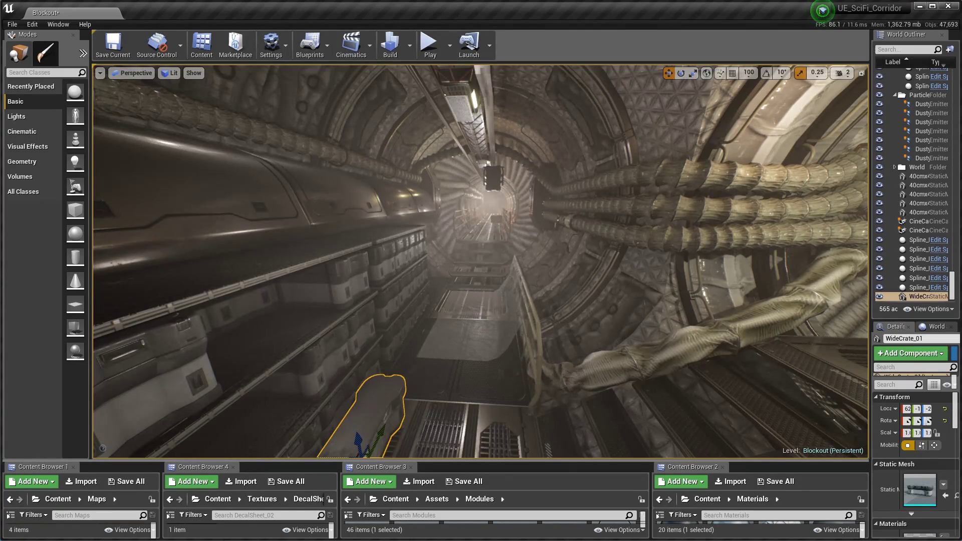
click(602, 370)
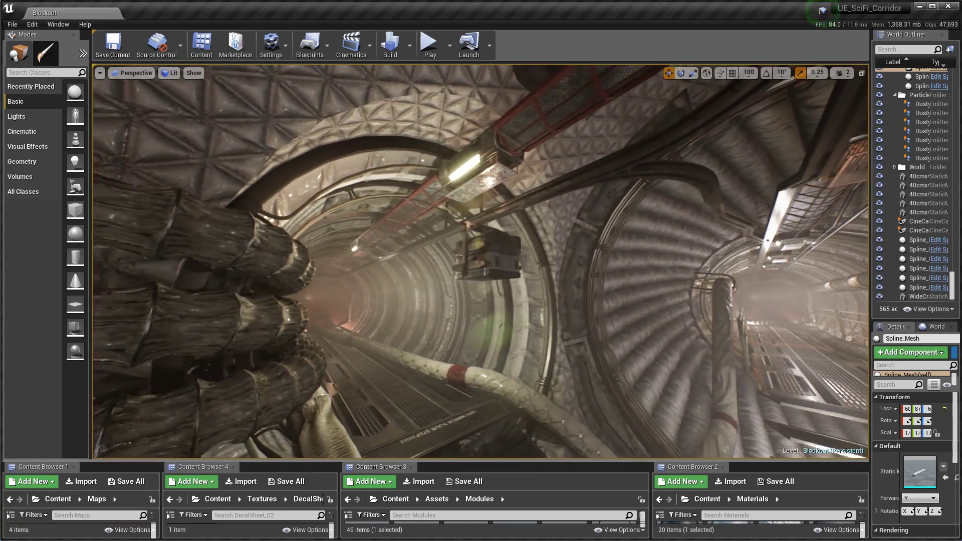
right_drag(481, 261, 414, 331)
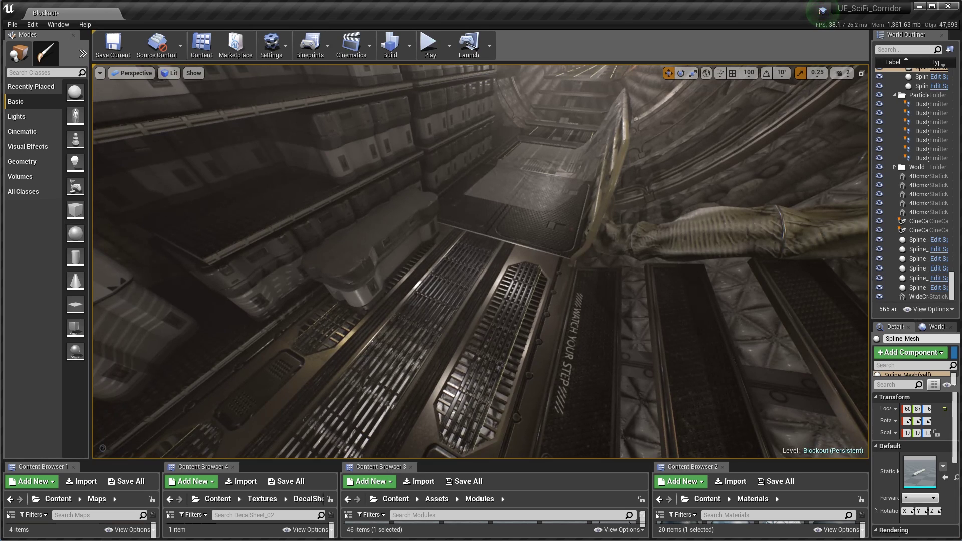